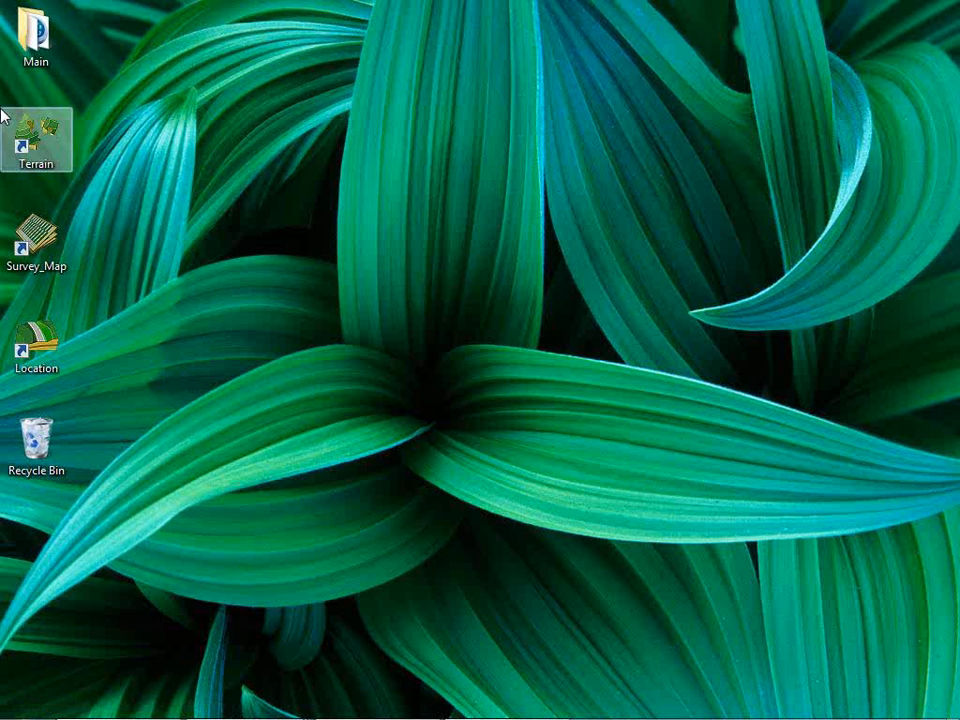
Start the Terrain program and open the recent file alignment.ter so that the whole route is in view.
double_click(38, 140)
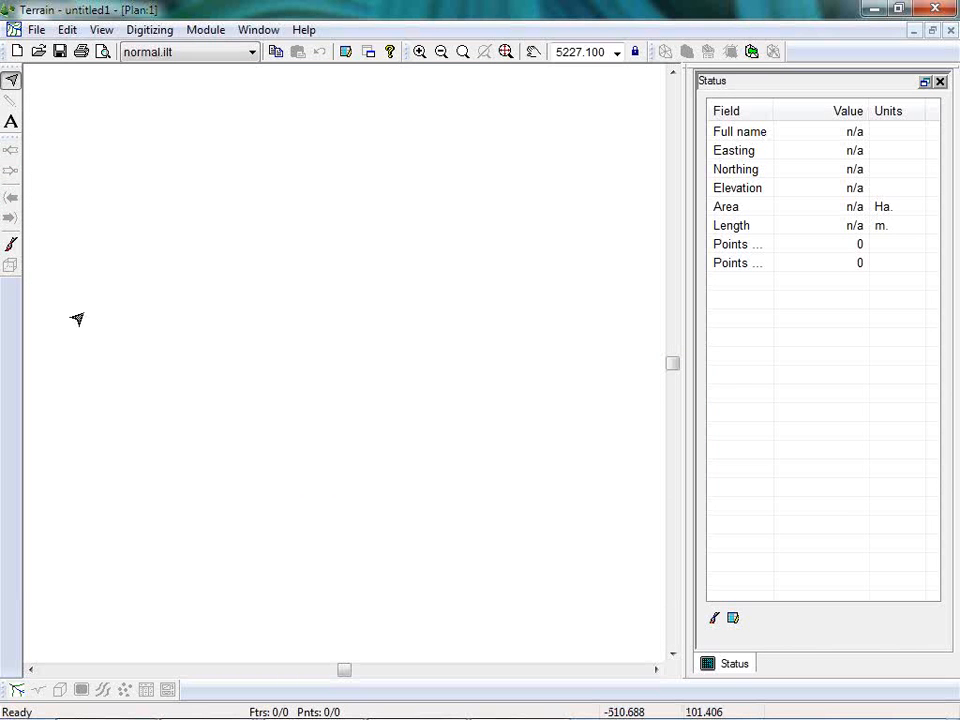
left_click(36, 30)
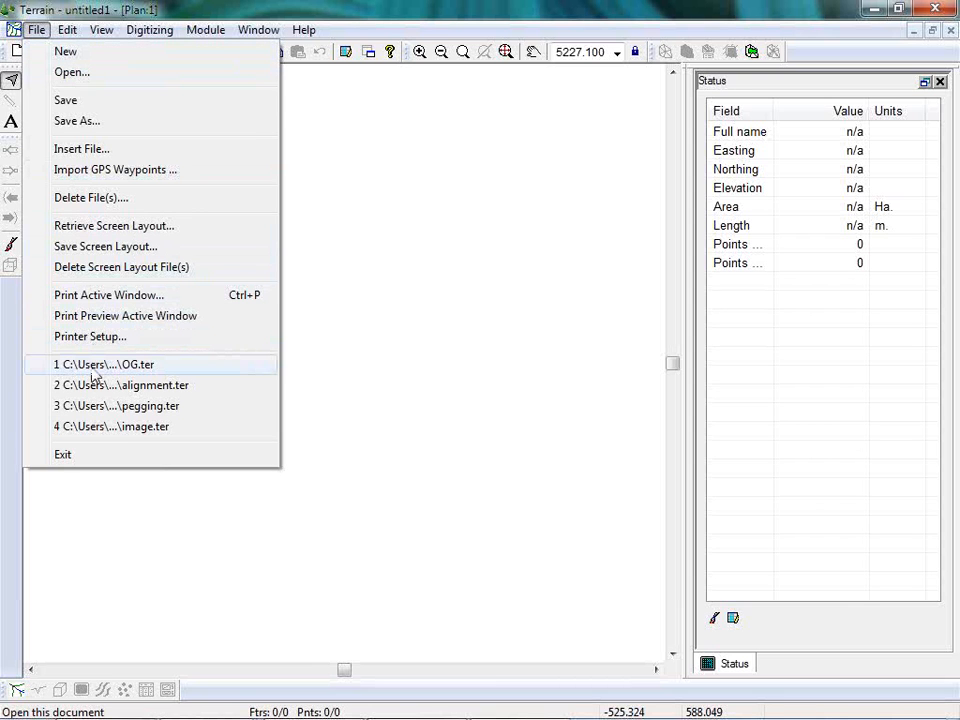
left_click(74, 74)
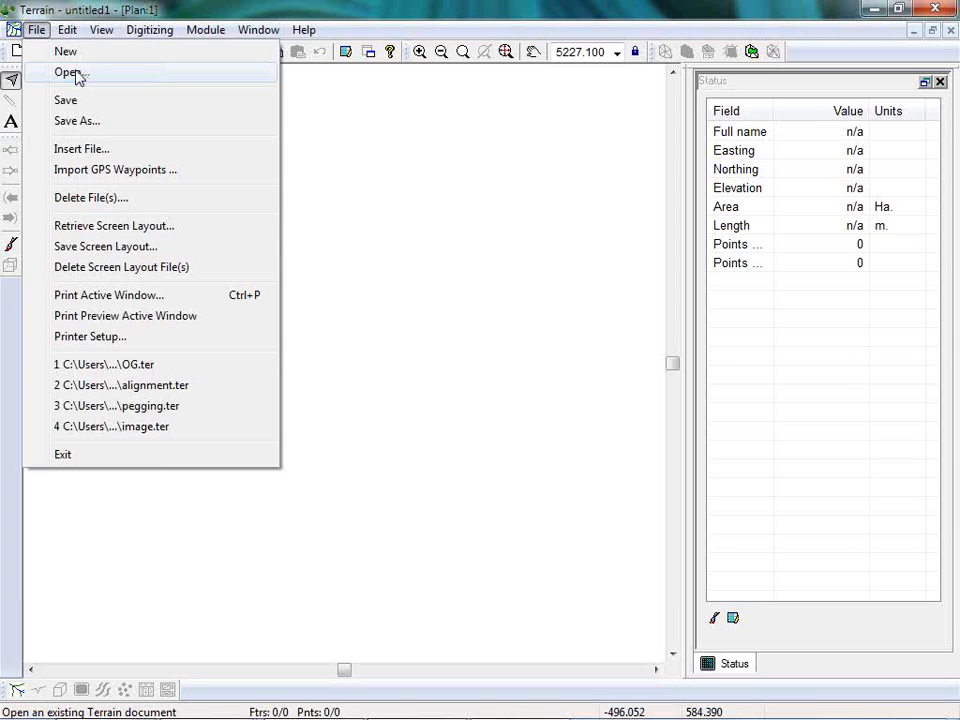
left_click(130, 386)
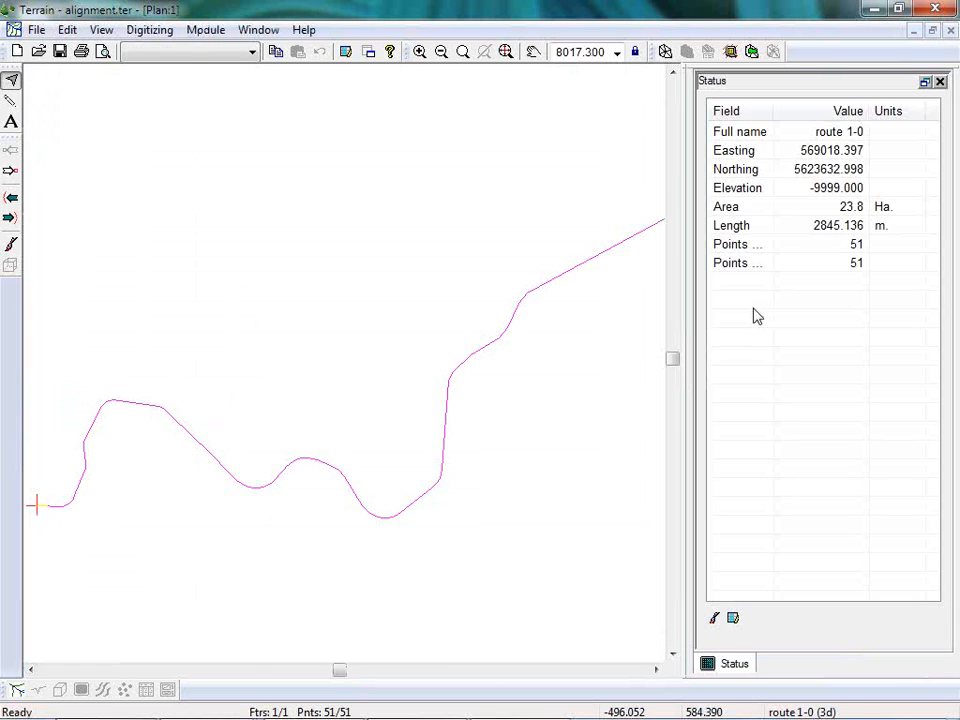
scroll(321, 314, "down", 2)
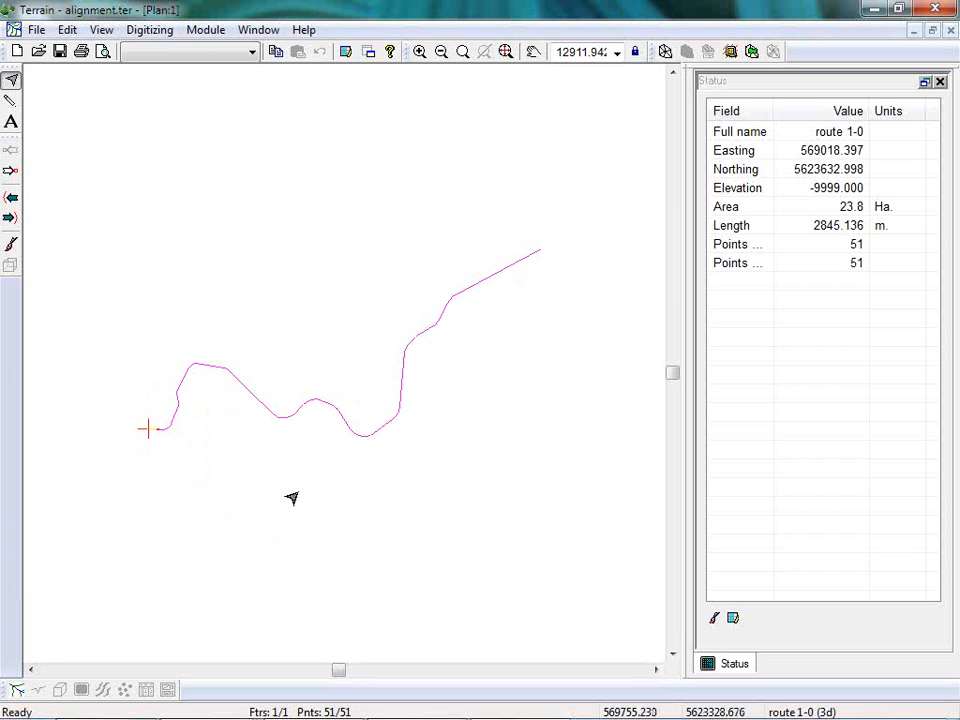
mouse_move(315, 405)
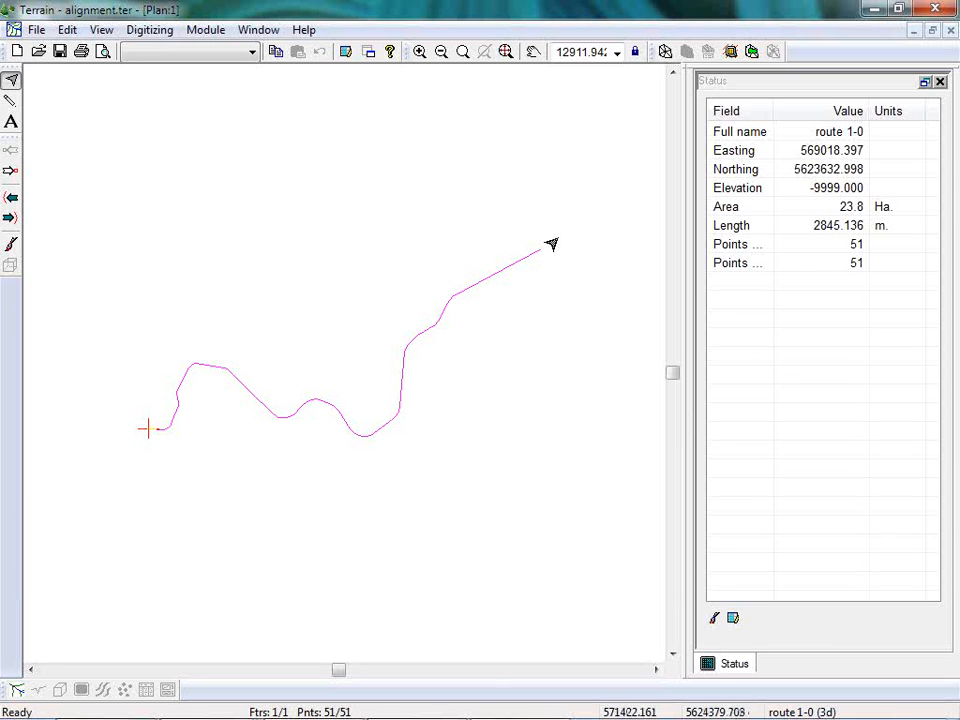
Insert the five Lidar ground .xyz files from the Resource Road folder, using the ASCII Lidar (x,y,z) format.
left_click(37, 31)
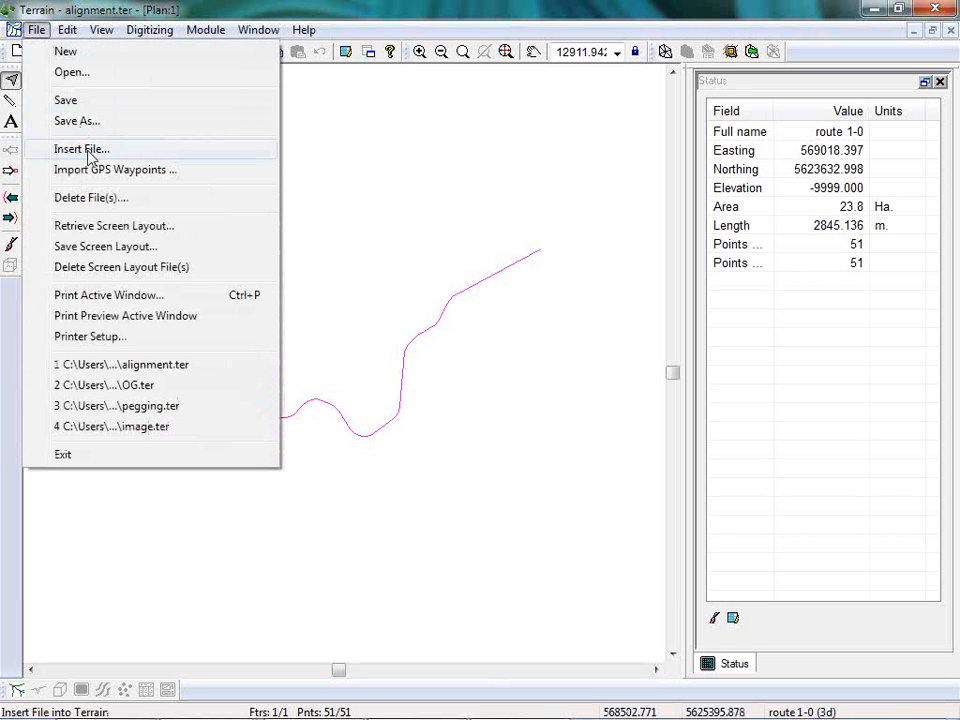
left_click(88, 150)
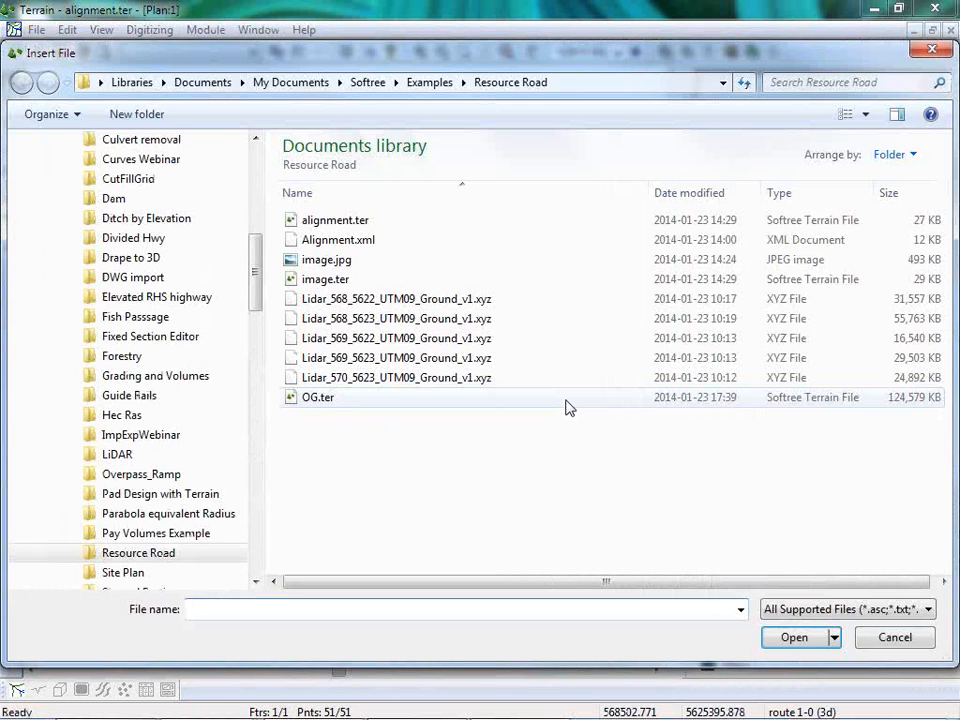
left_click(350, 300)
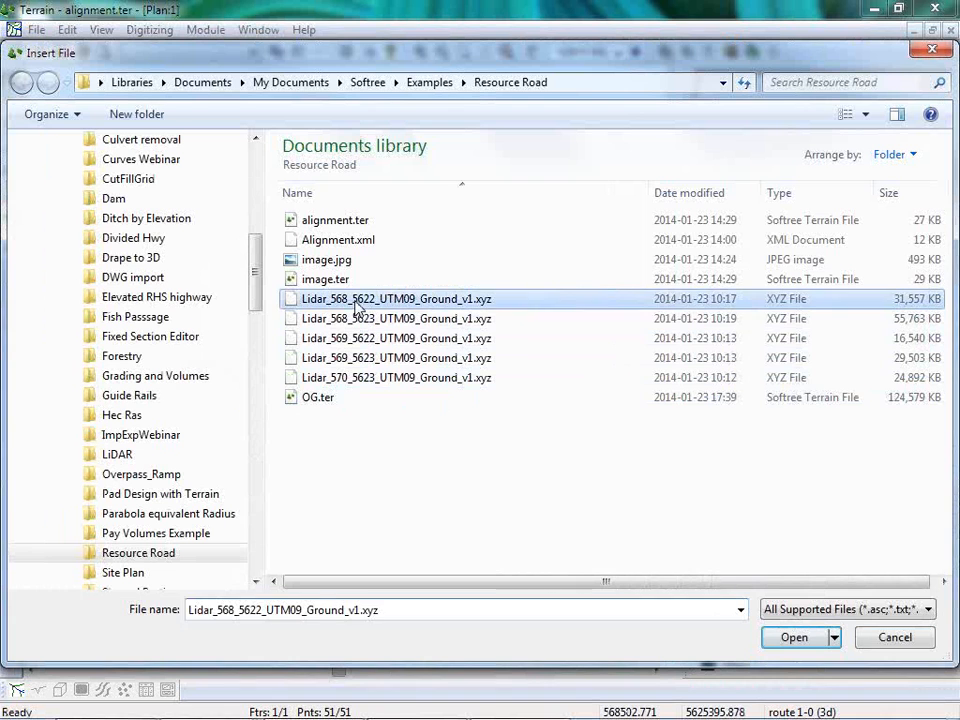
left_click(348, 379, "shift")
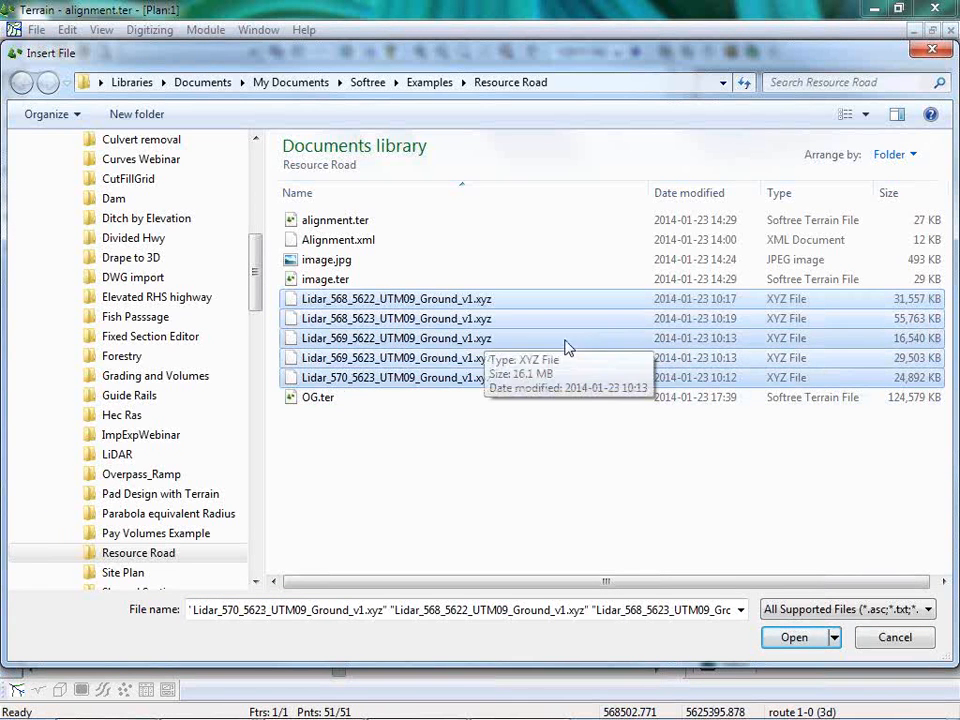
left_click(928, 609)
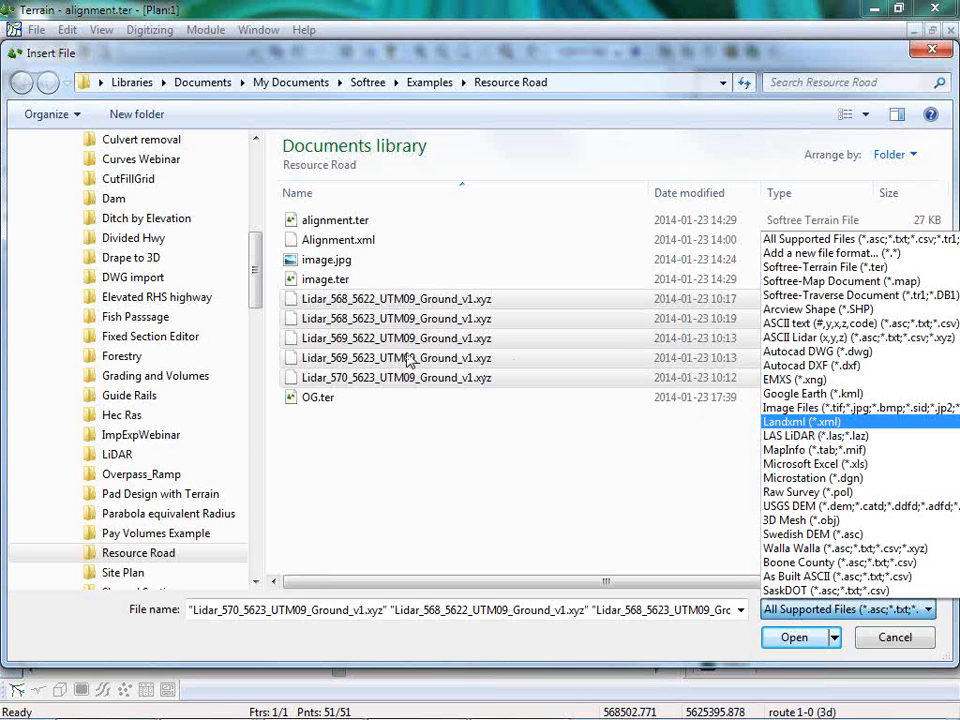
left_click(795, 639)
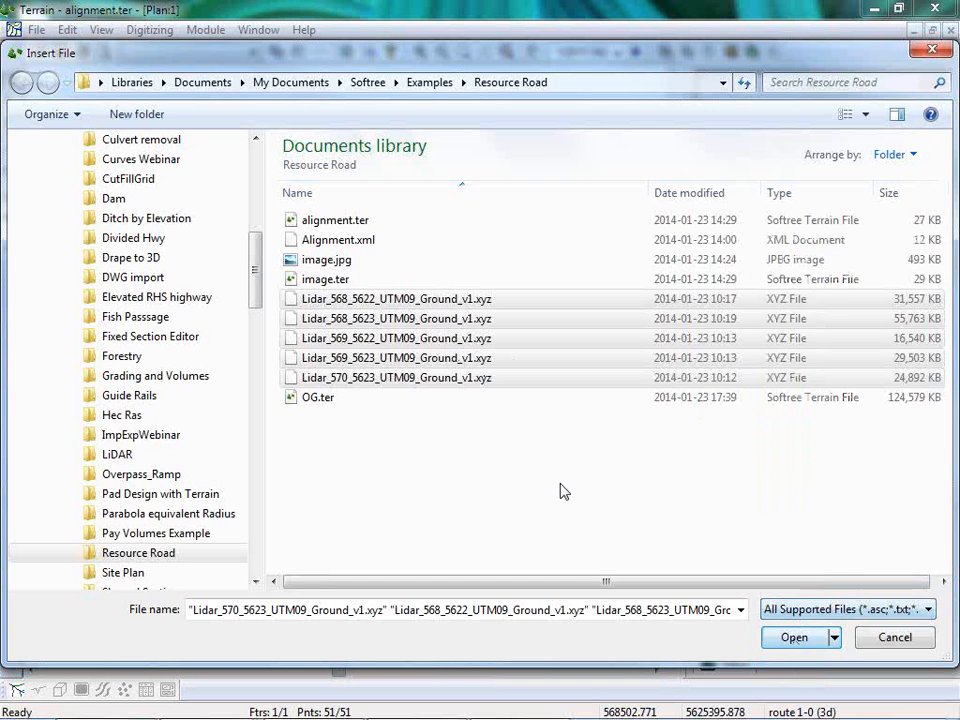
left_click(804, 630)
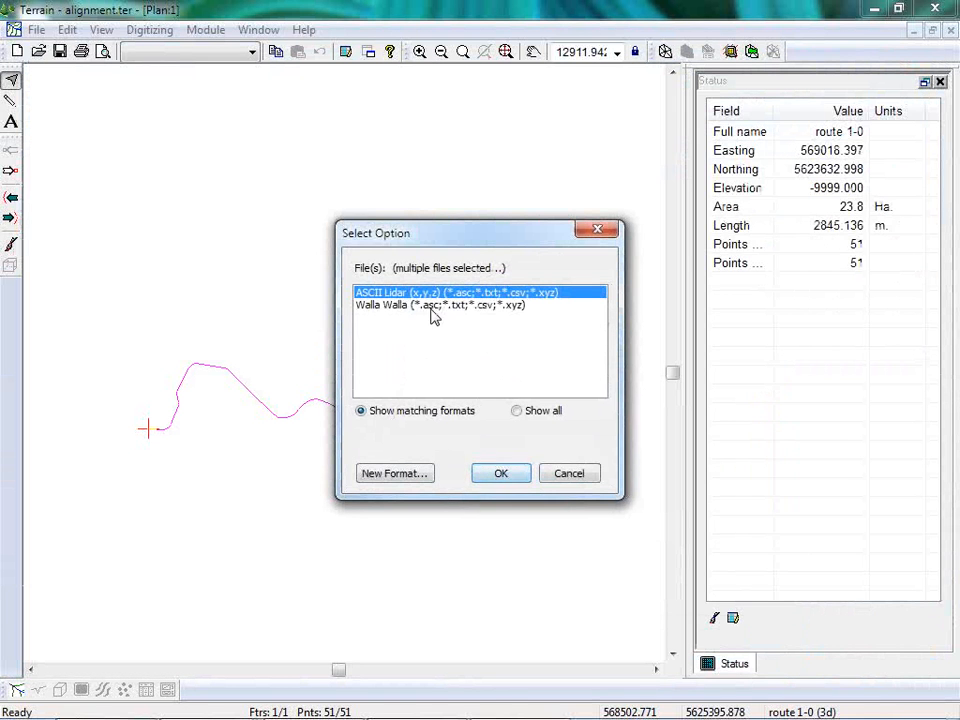
left_click(501, 474)
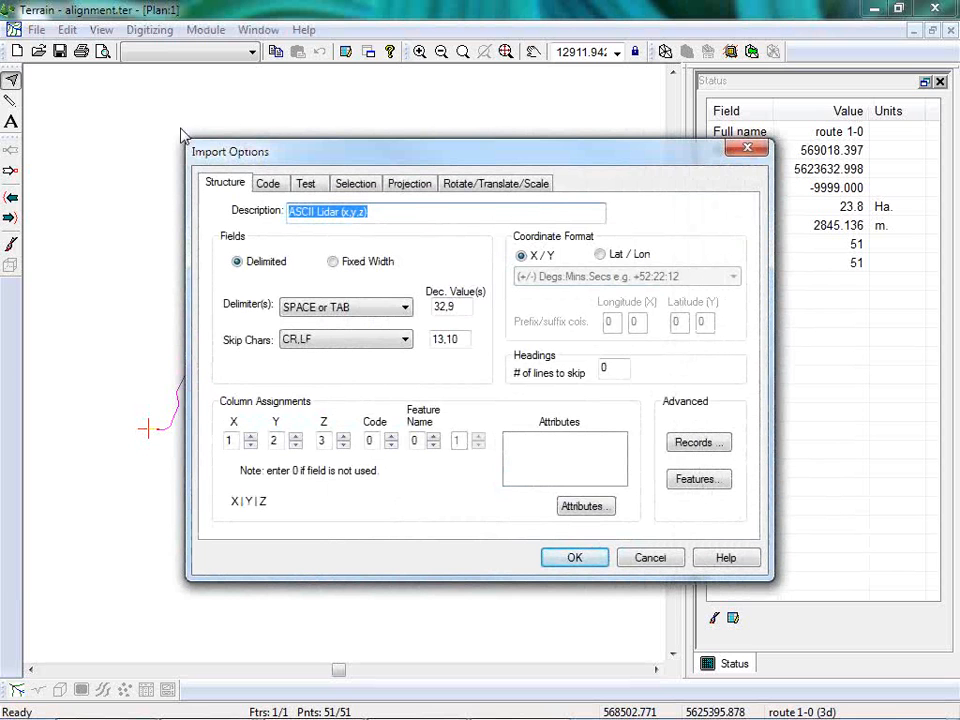
Test the import format by stepping through the first records of the LiDAR file and checking their X, Y and Z values.
left_click(306, 183)
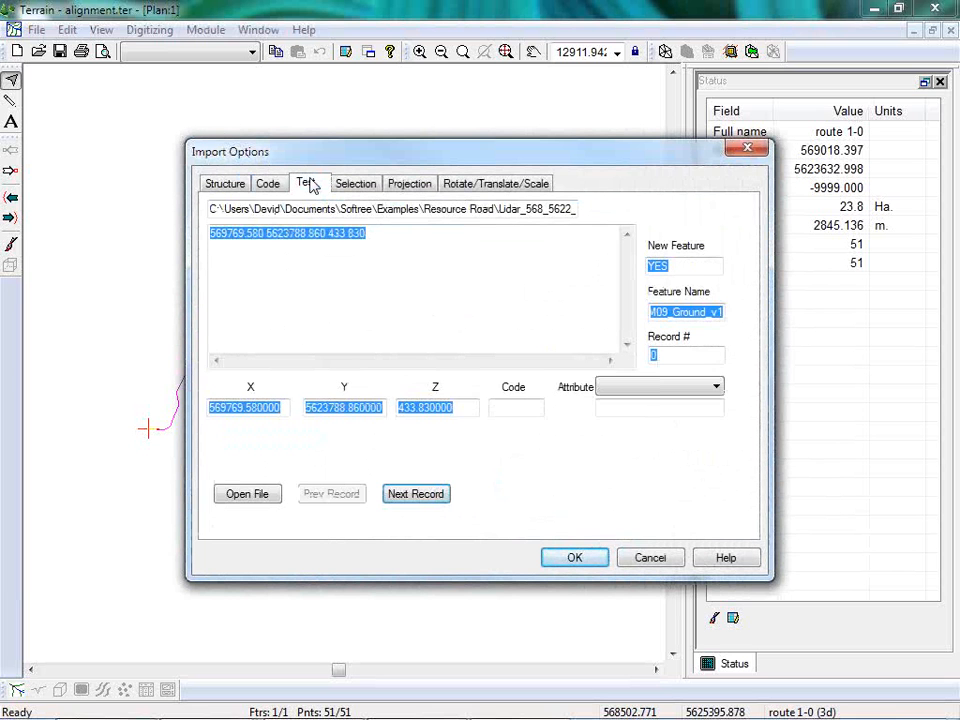
left_click(414, 494)
left_click(414, 494)
left_click(414, 494)
left_click(414, 494)
left_click(414, 494)
left_click(414, 494)
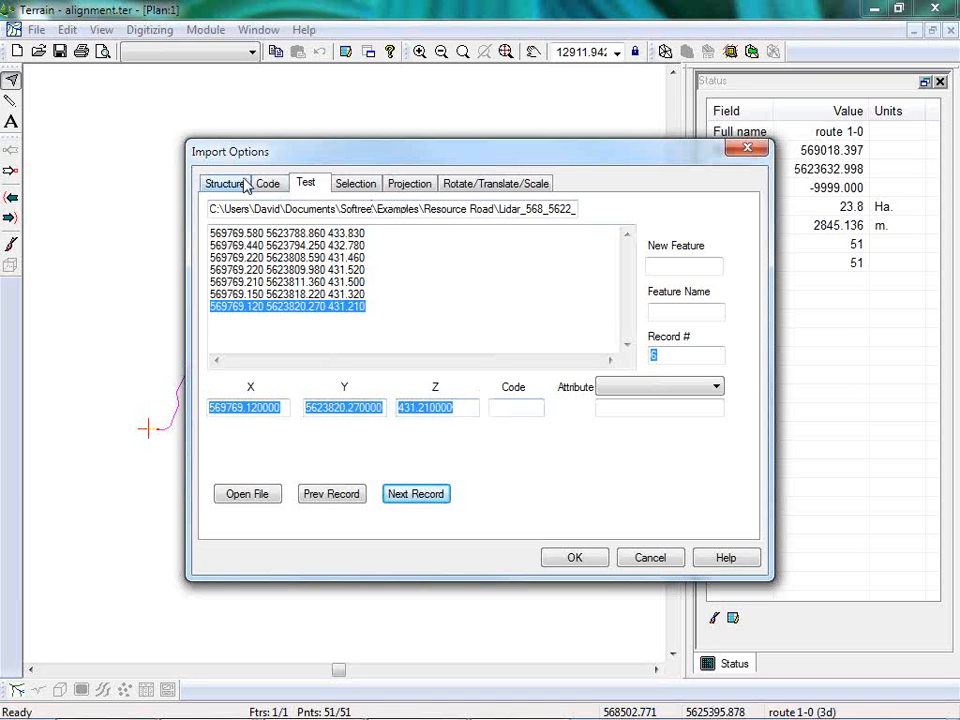
Add a corridor filtering region along the terrain feature route 1-0 with a corridor width of 200.
left_click(367, 187)
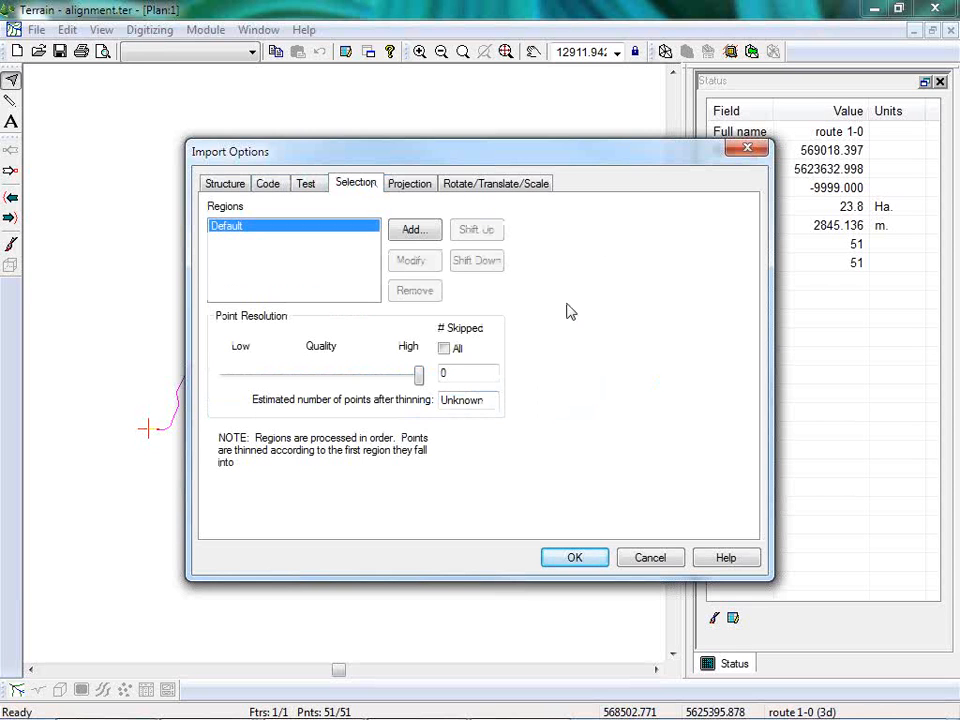
left_click(410, 231)
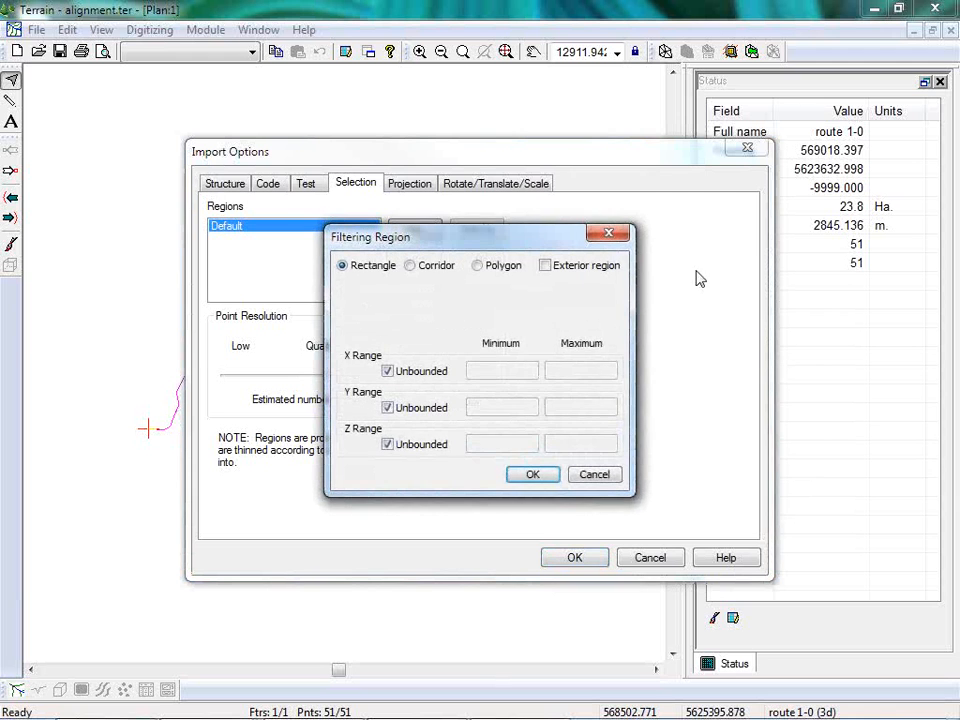
left_click(440, 268)
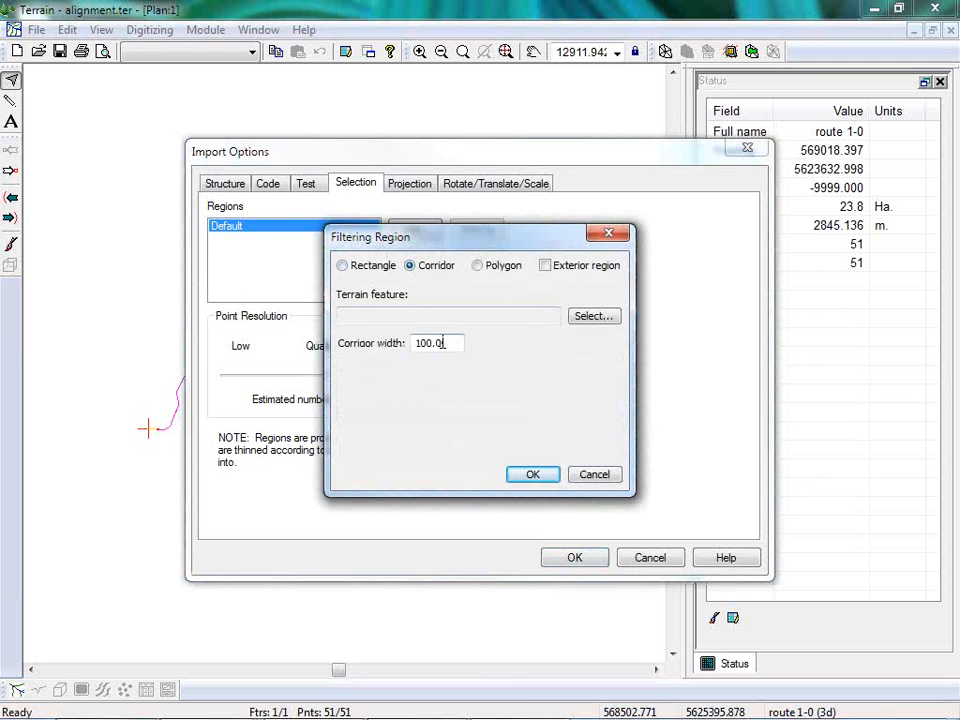
left_click_drag(443, 343, 299, 374)
type("200")
left_click(596, 318)
left_click(307, 213)
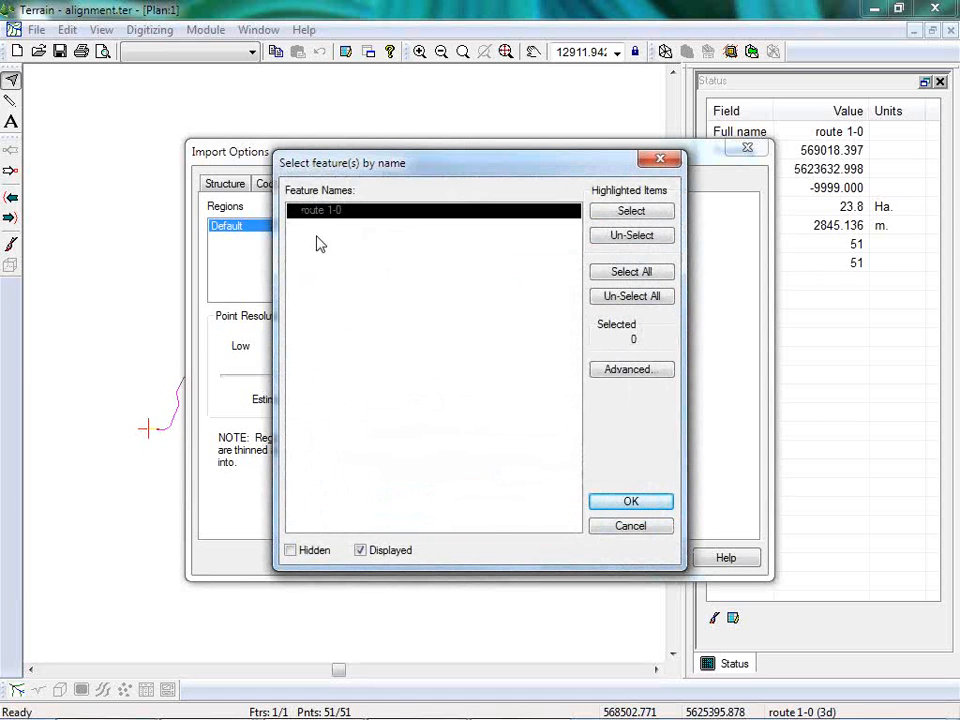
double_click(333, 214)
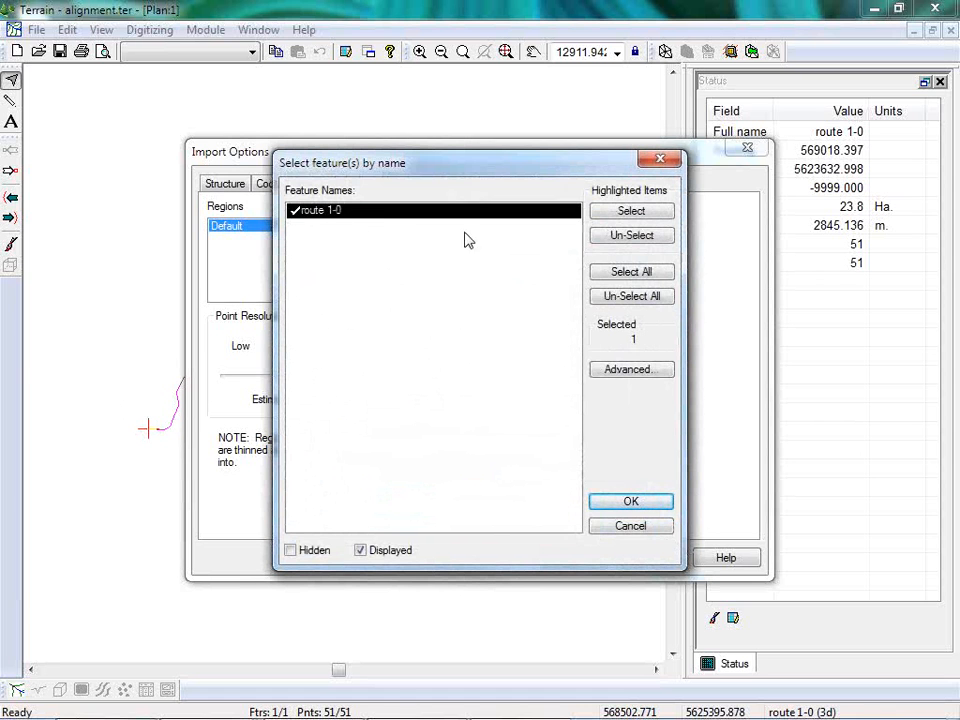
left_click(631, 501)
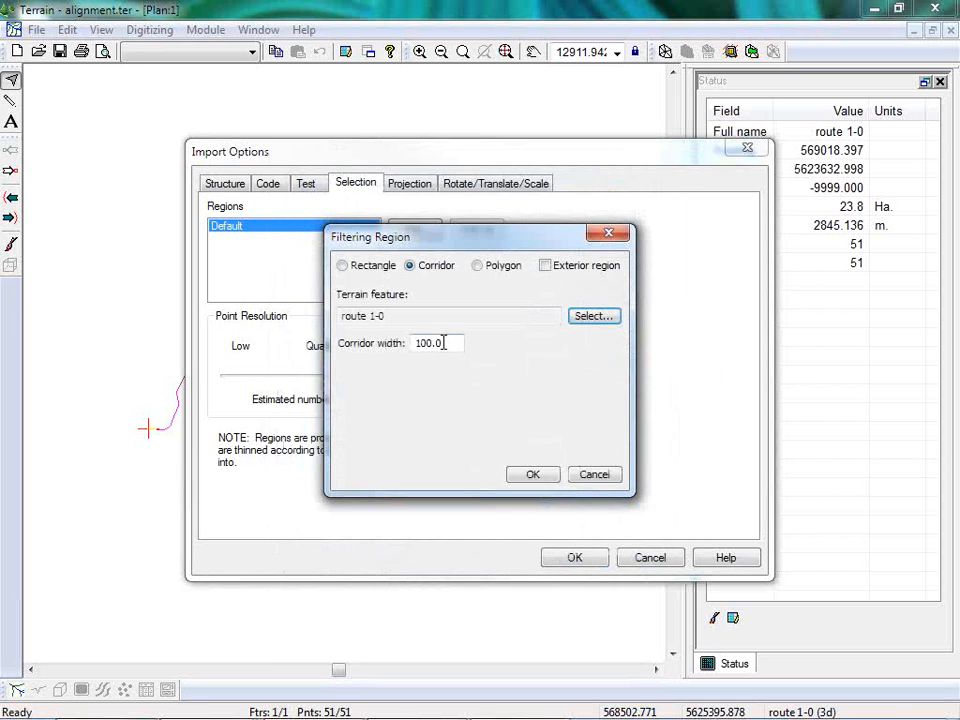
key("Tab")
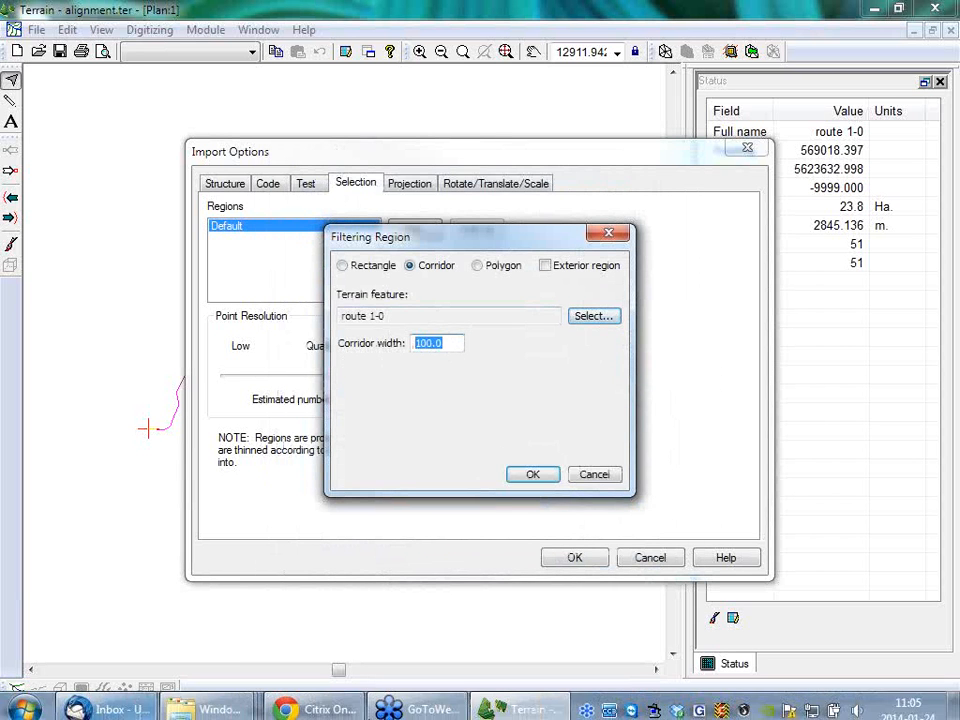
type("200")
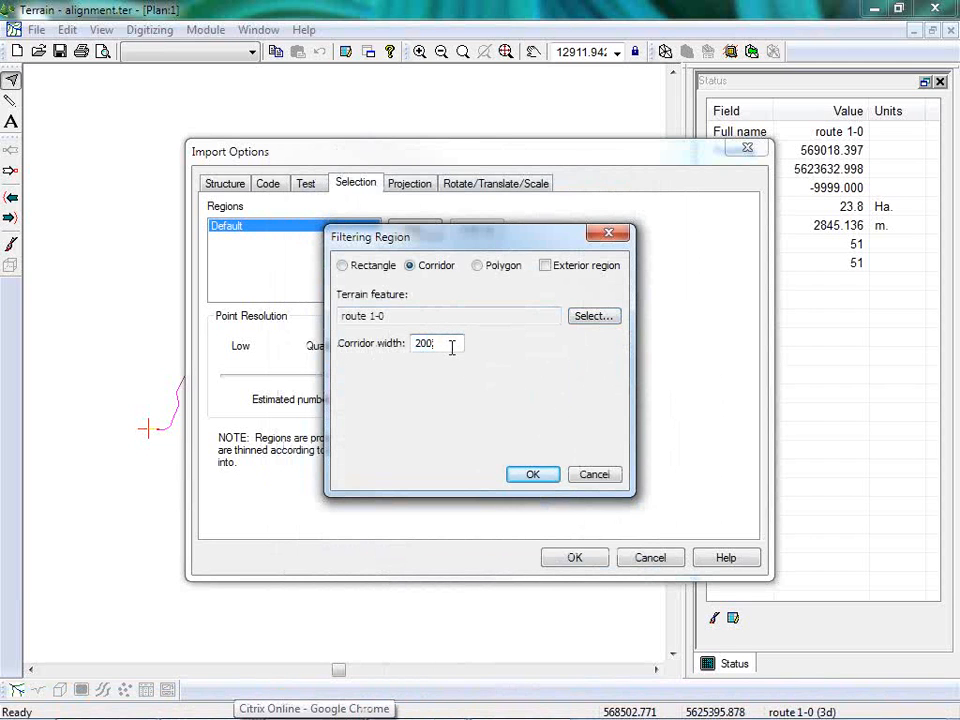
left_click(531, 475)
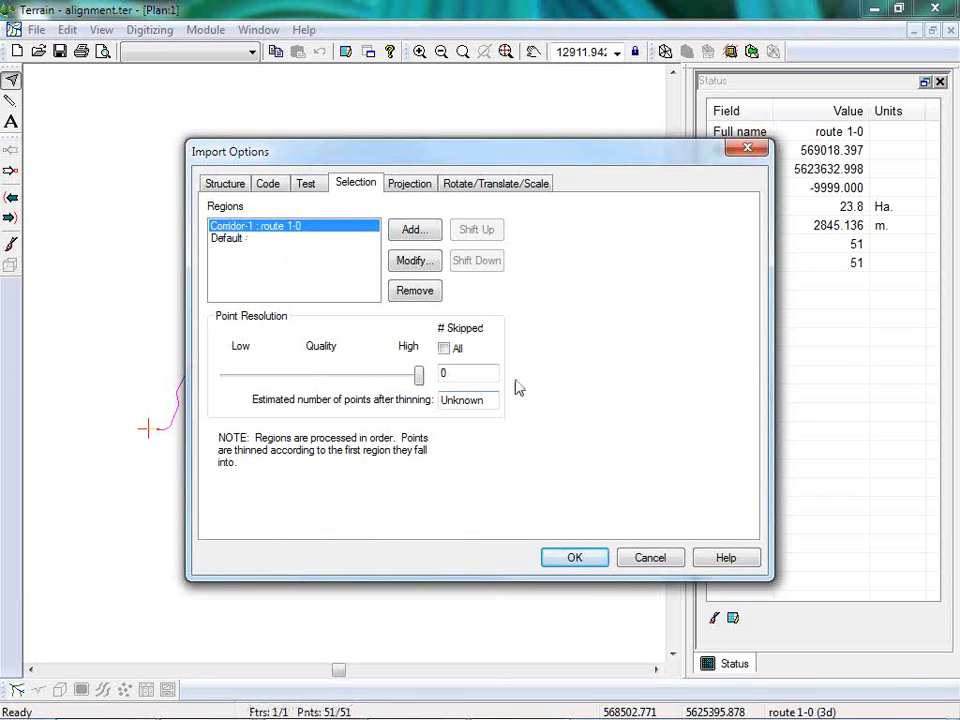
Thin the Default region to 9 skipped points, import the LiDAR points and inspect their density along the route.
left_click(230, 242)
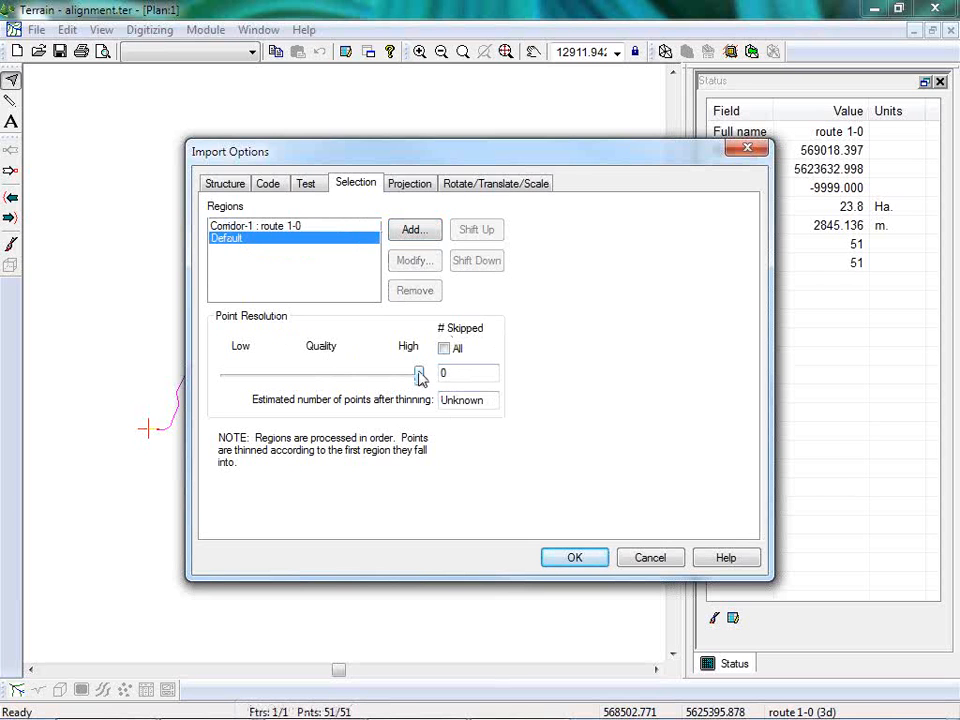
left_click_drag(418, 377, 316, 376)
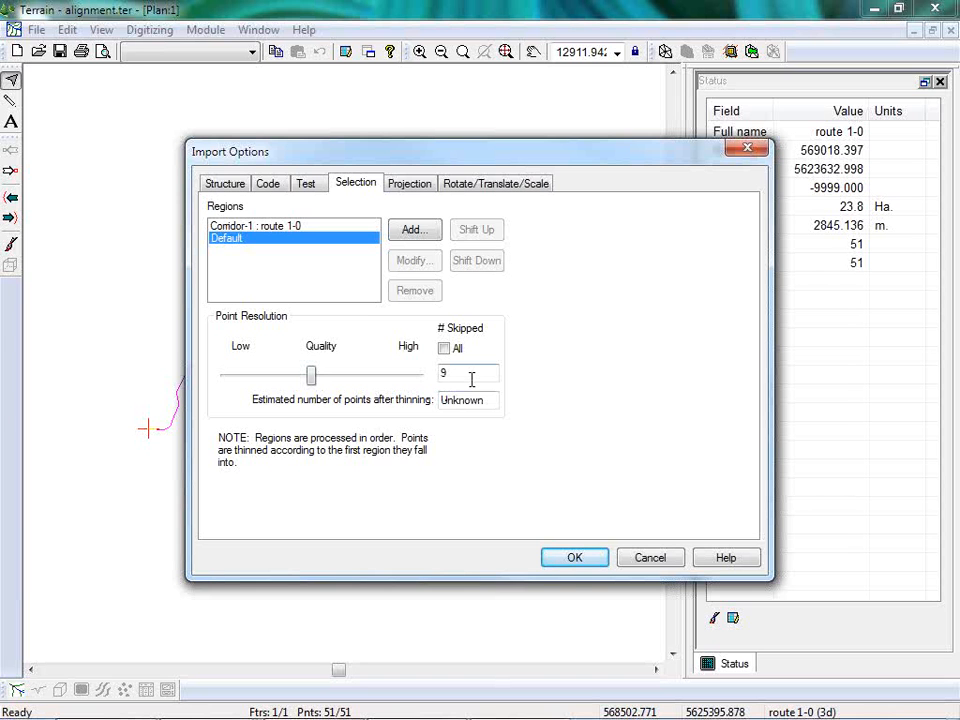
left_click(577, 566)
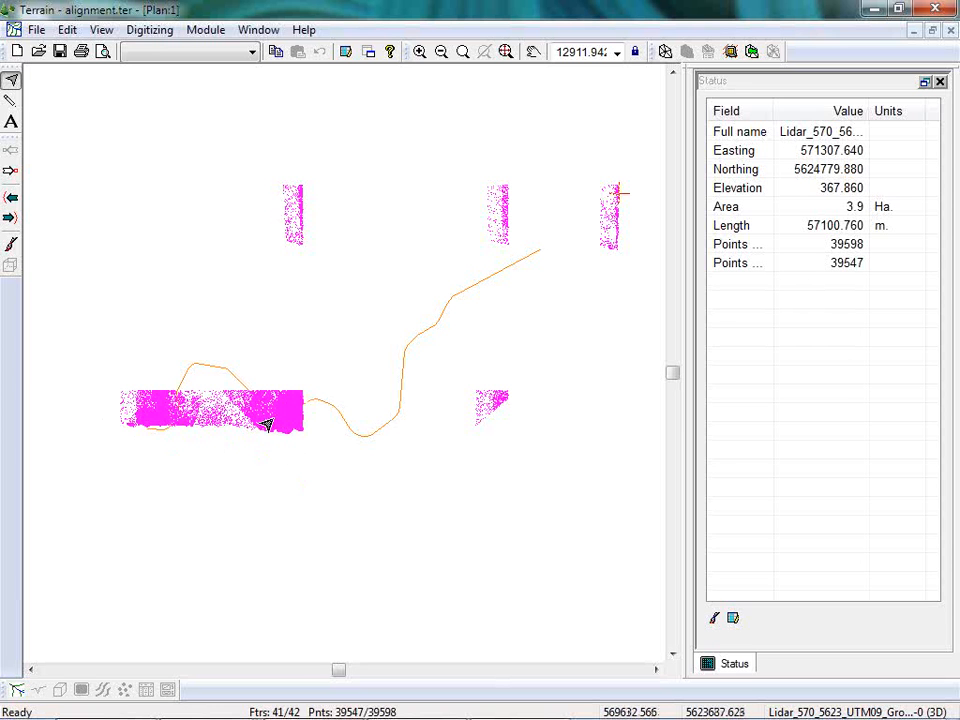
scroll(266, 425, "up", 5)
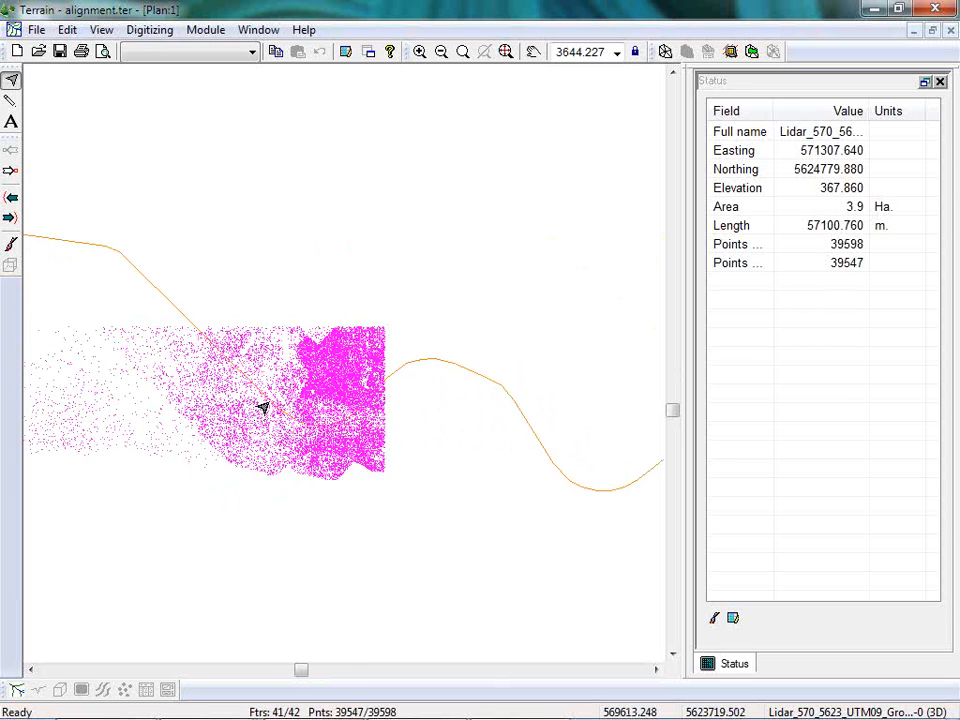
middle_click_drag(262, 408, 497, 390)
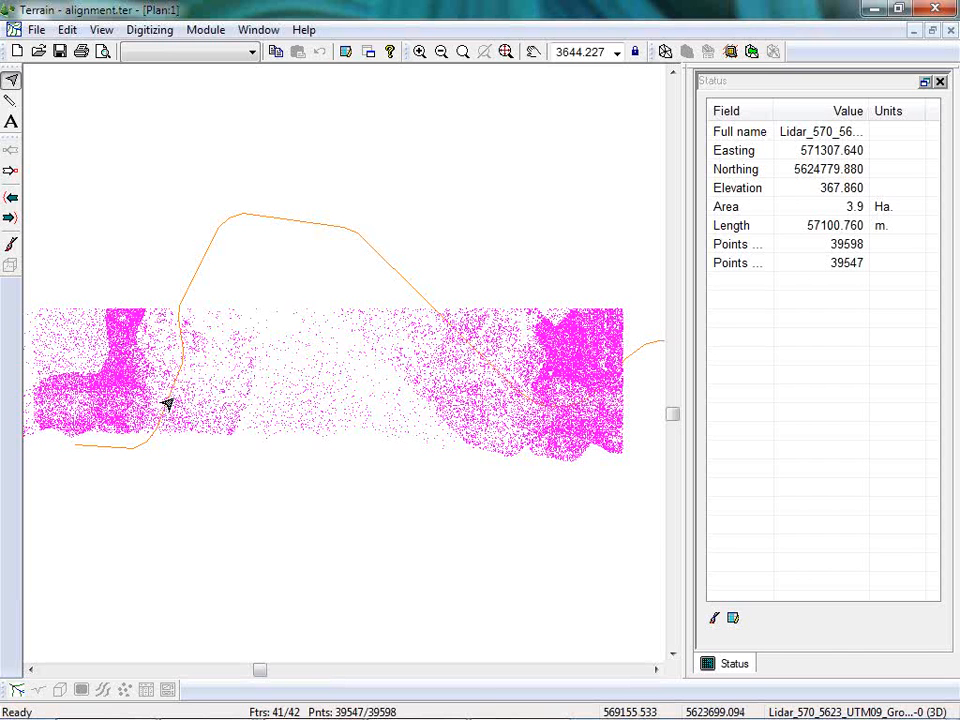
mouse_move(165, 403)
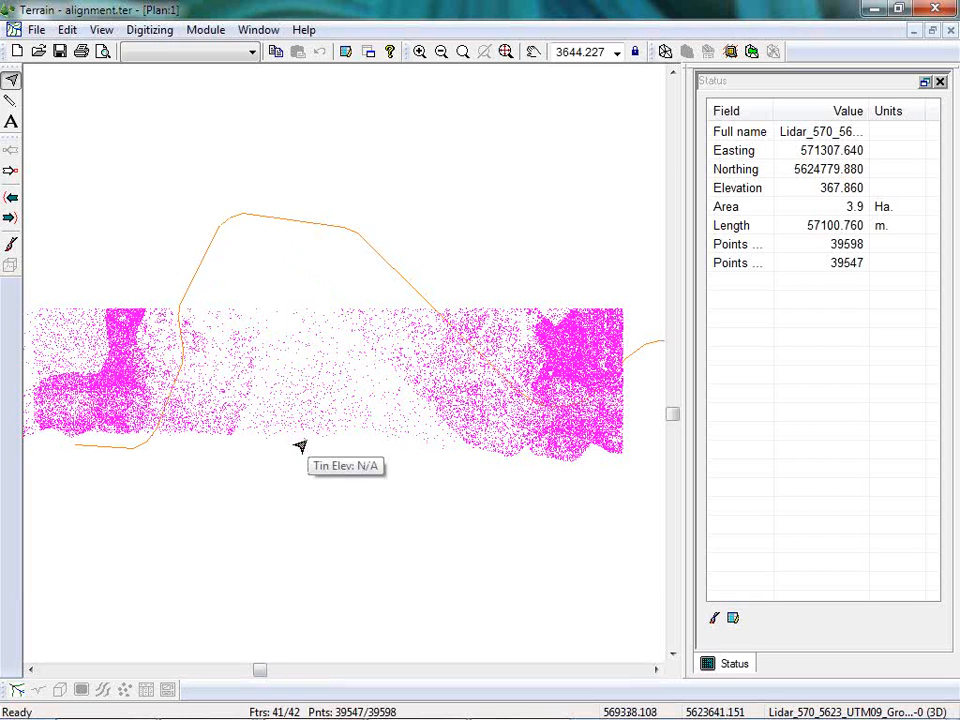
Open the terrain file OG.ter from the Resource Road folder without saving the changes to the current terrain.
left_click(36, 29)
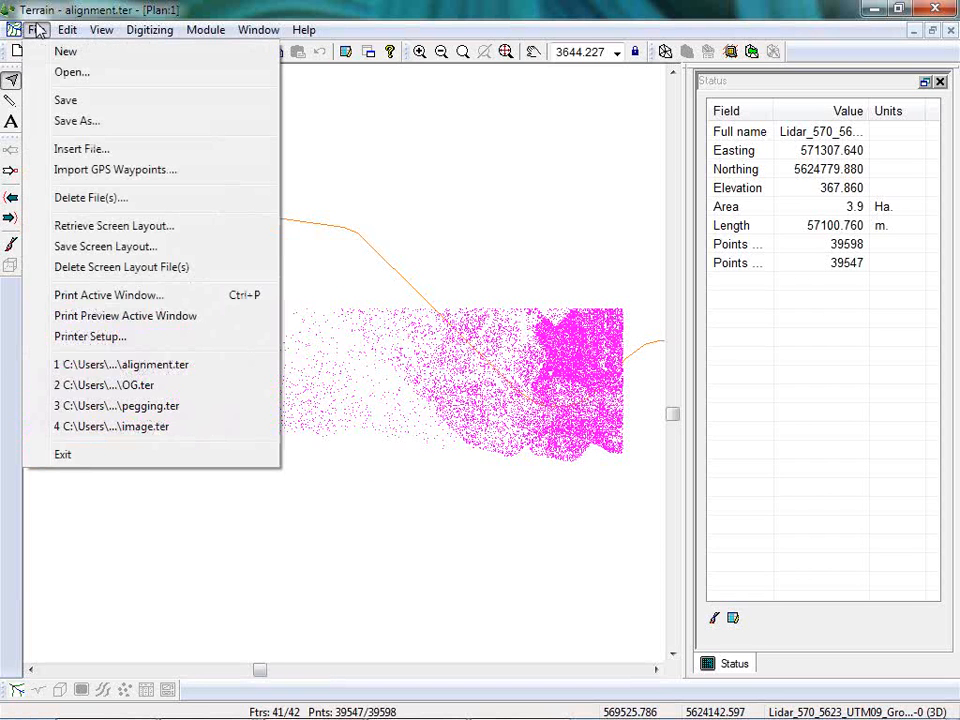
left_click(72, 74)
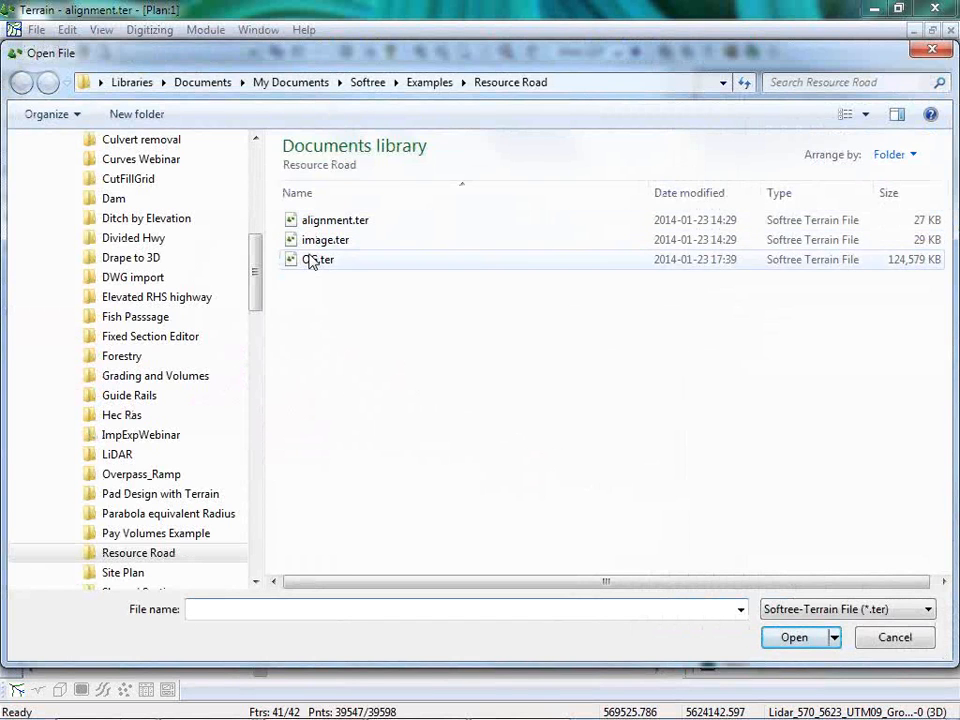
left_click(311, 259)
left_click(792, 636)
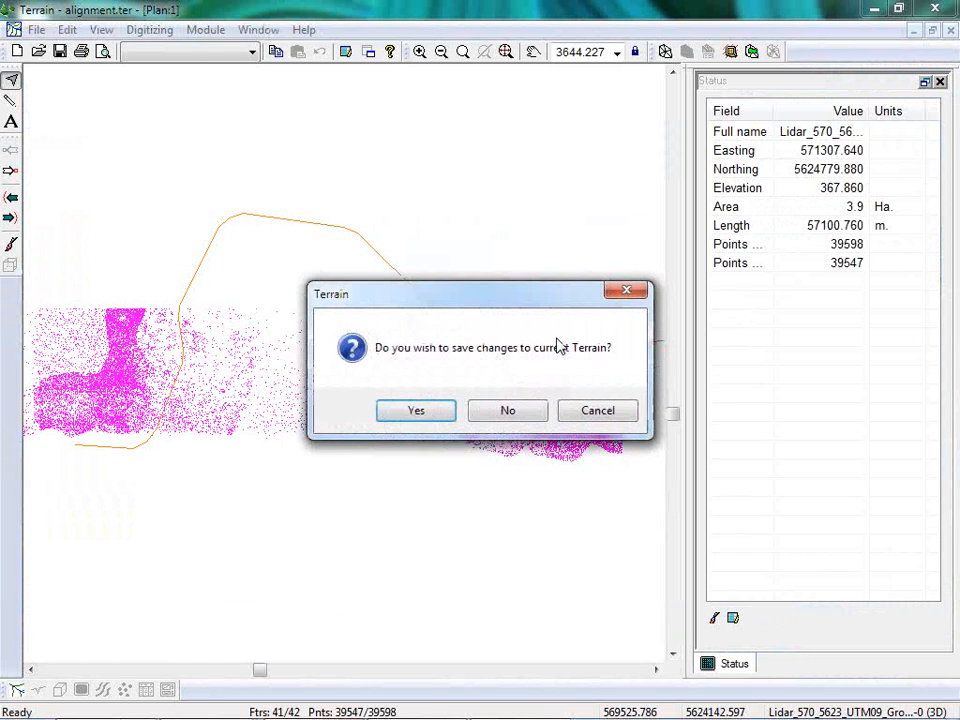
left_click(508, 411)
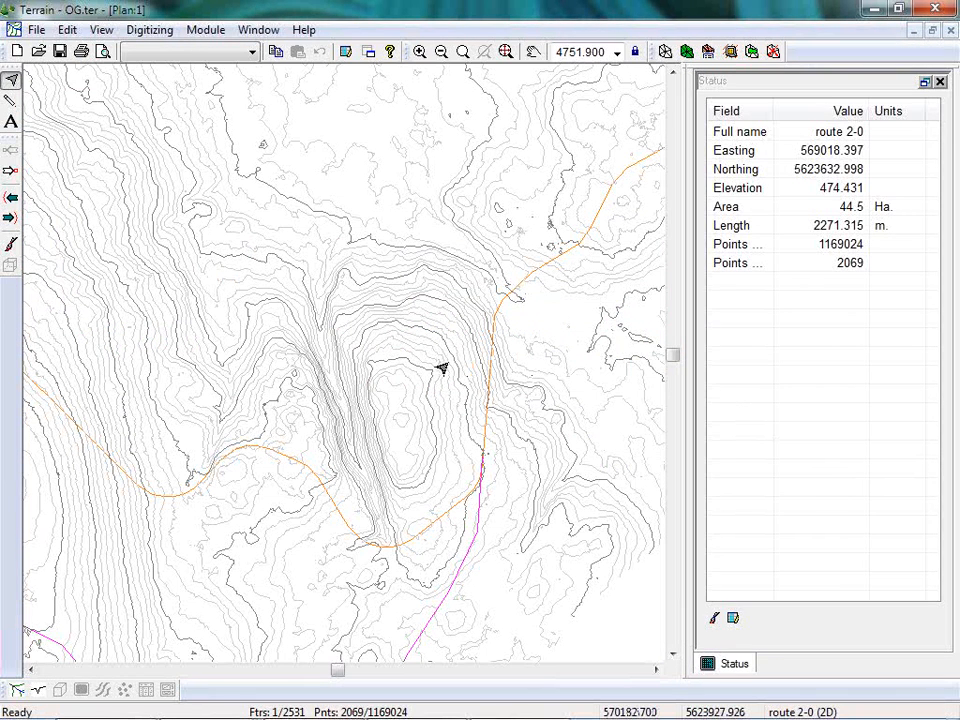
mouse_move(441, 369)
left_click(268, 449)
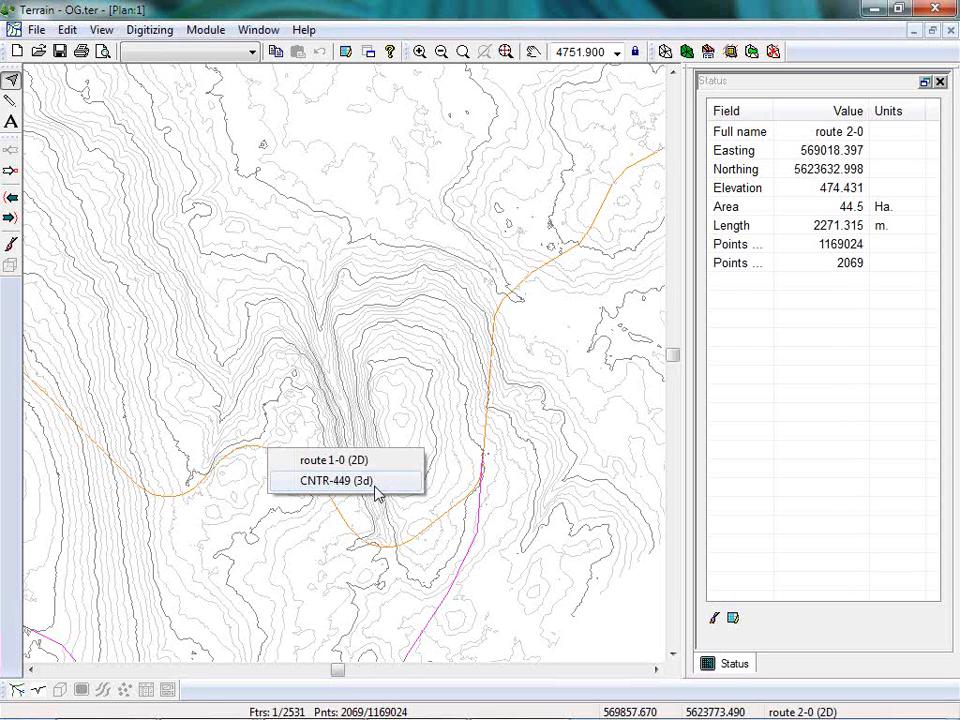
left_click(533, 14)
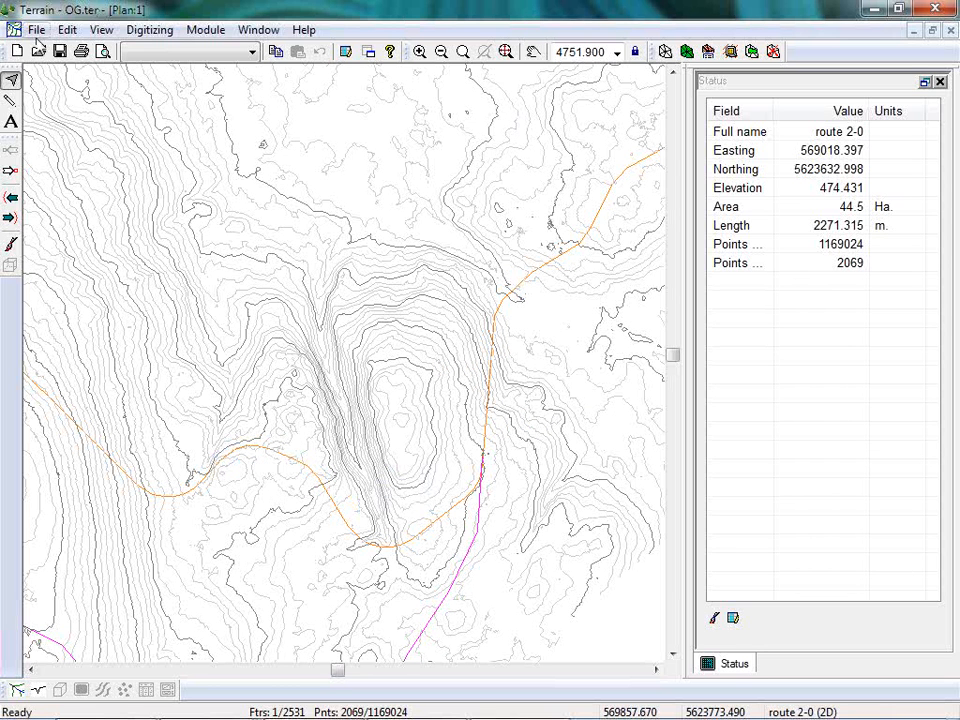
Review the file formats supported for inserting into the terrain, and leave the Insert File dialog without importing anything.
left_click(36, 32)
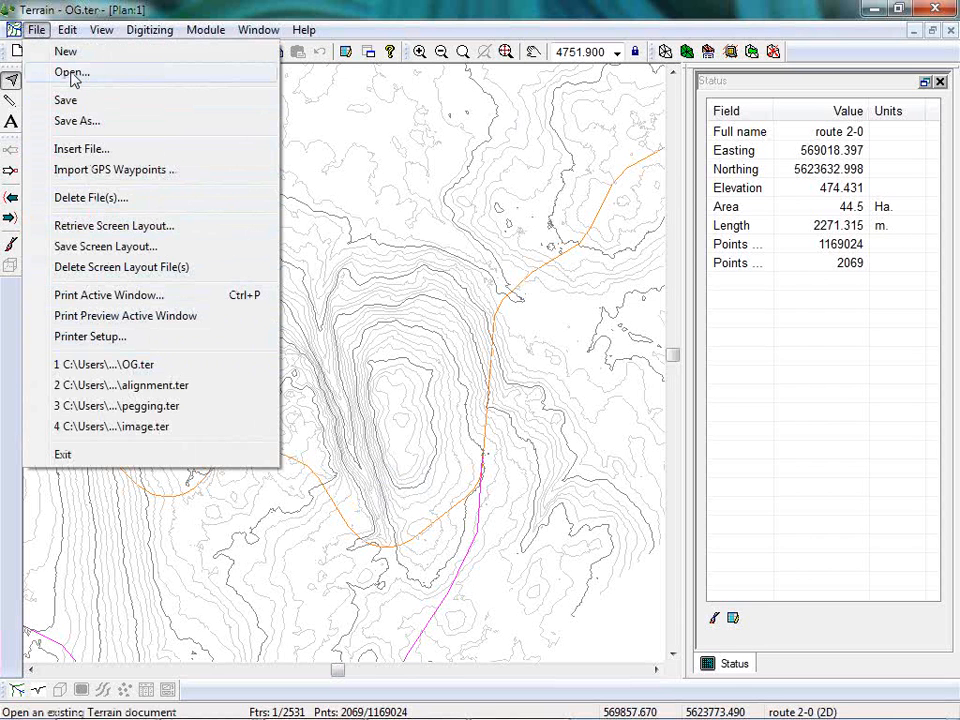
left_click(68, 151)
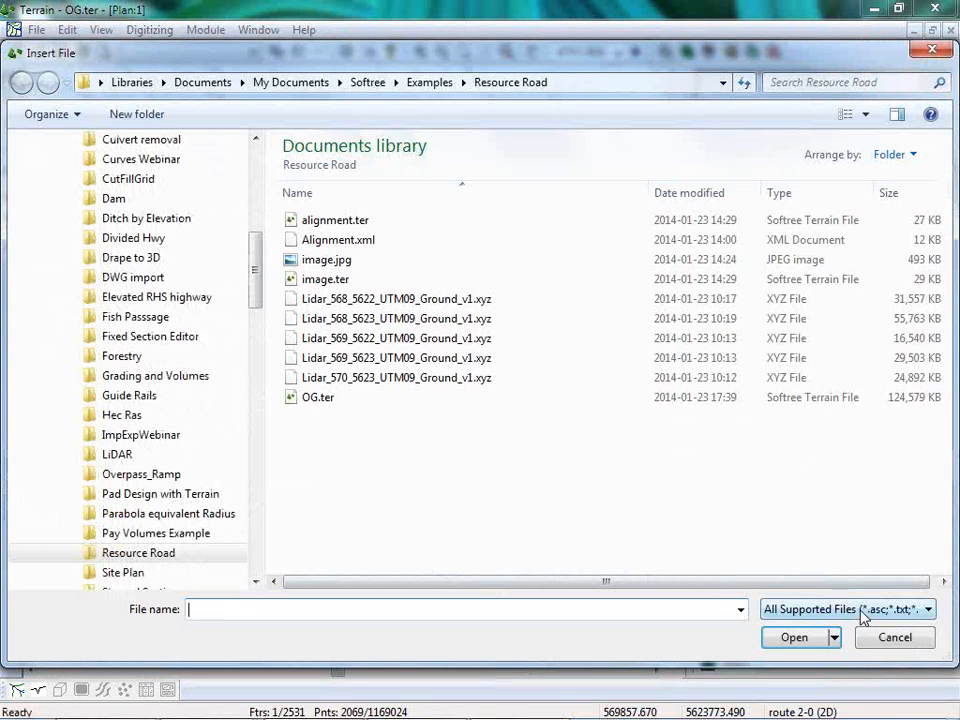
left_click(866, 609)
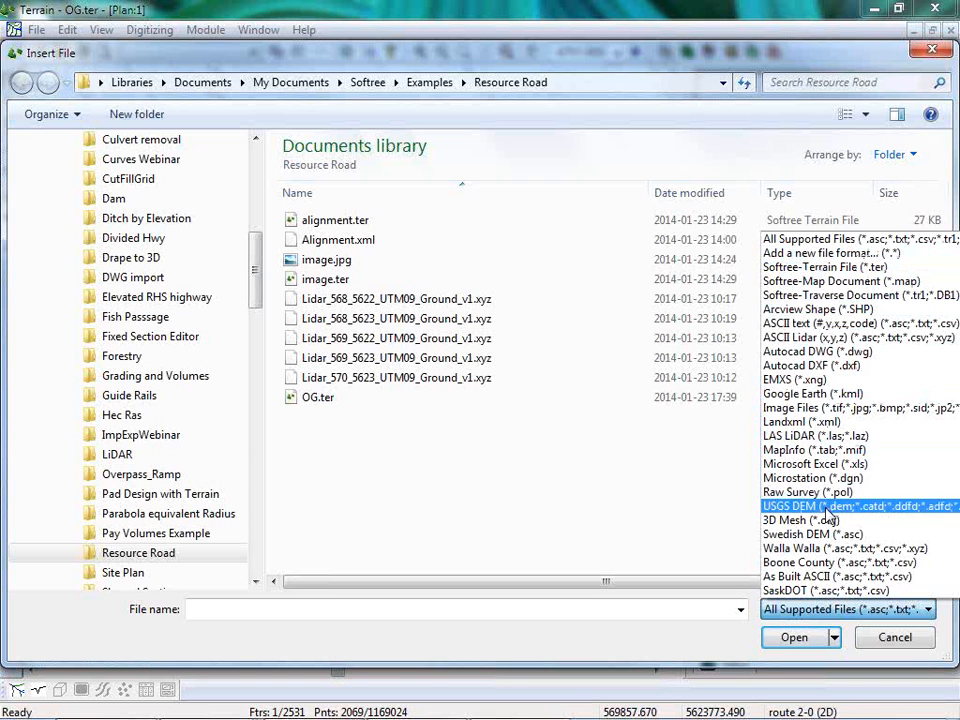
left_click(912, 646)
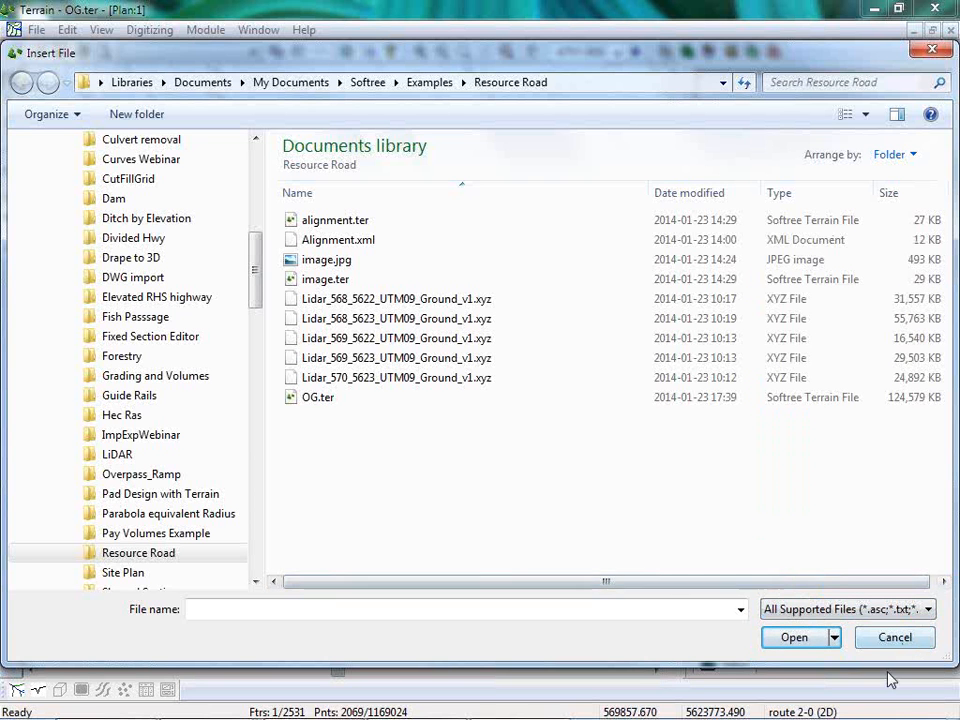
left_click(893, 638)
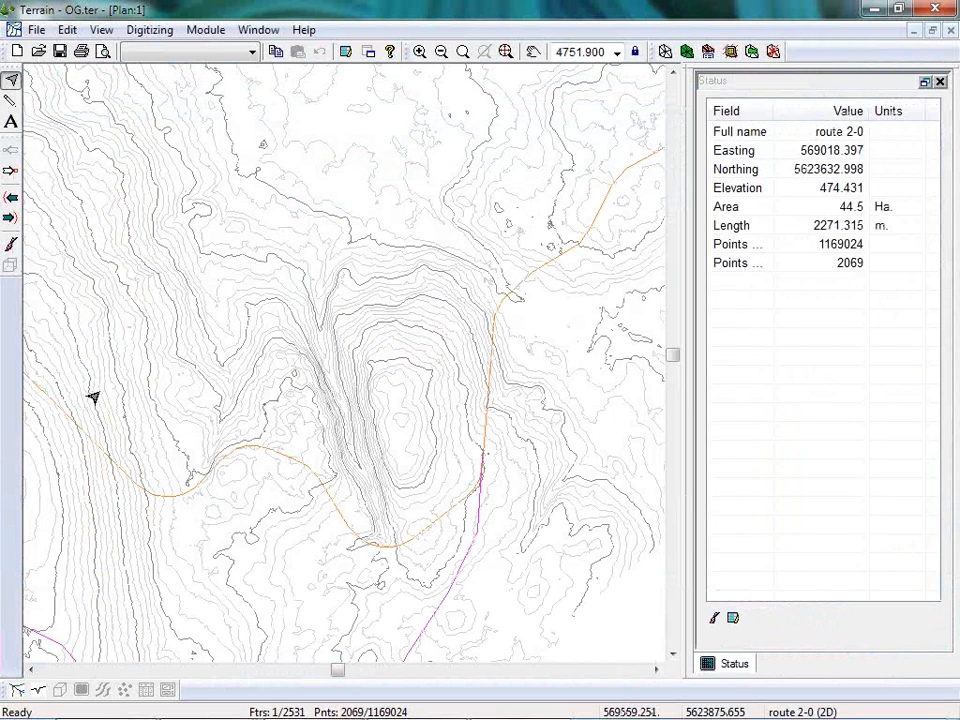
Delete both the terrain model and the contours so only the LiDAR points and route features are left.
left_click(775, 52)
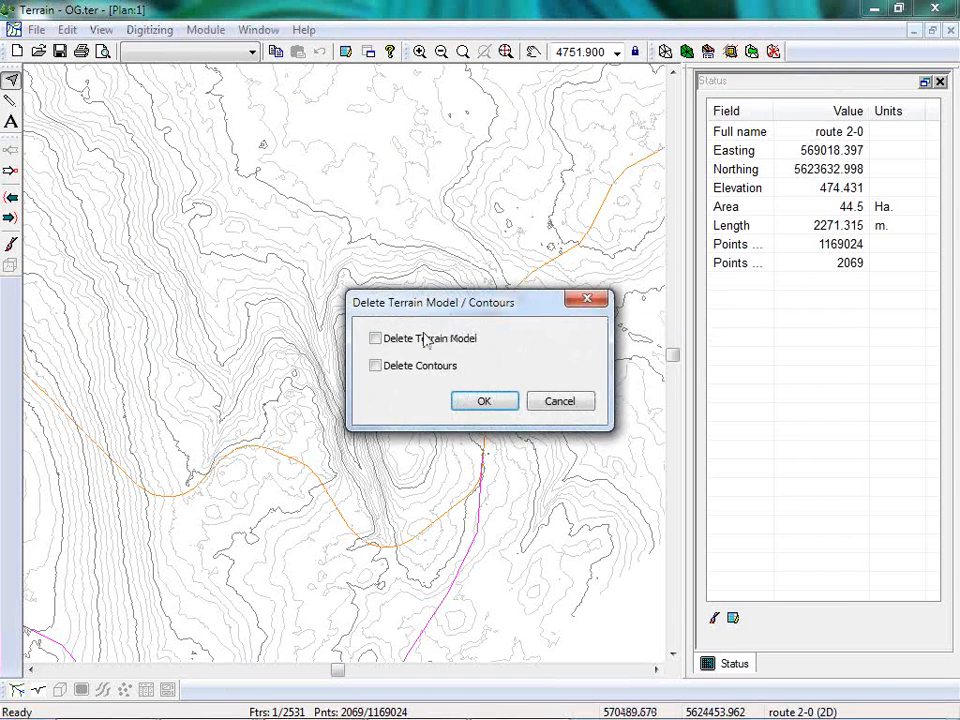
left_click(375, 365)
left_click(375, 338)
left_click(490, 404)
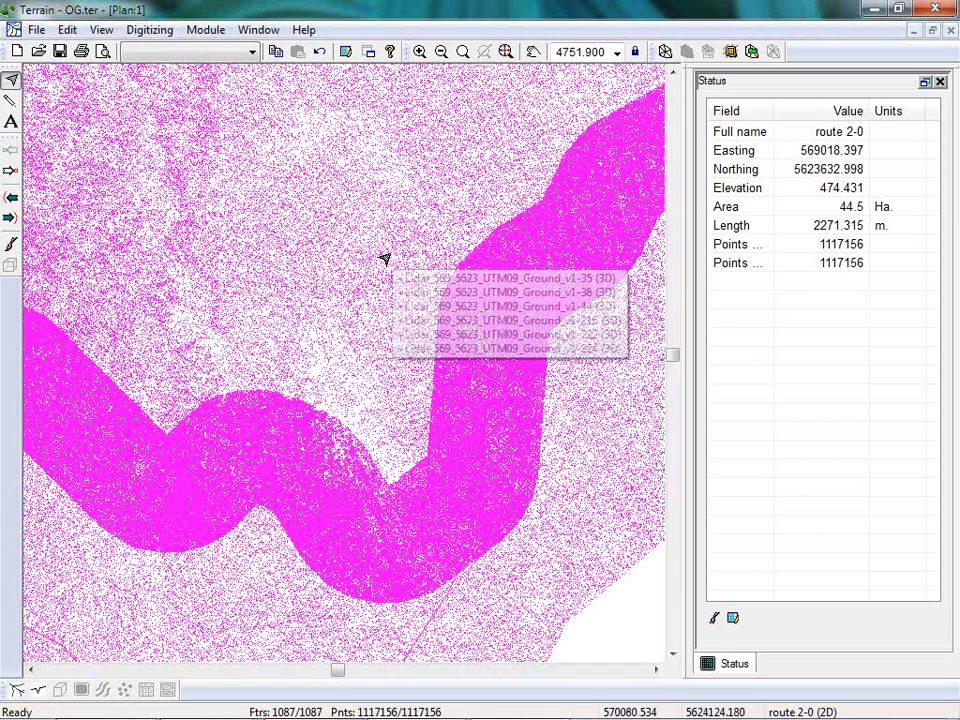
Measure the distance across a sparse gap between LiDAR points inside the dense corridor beside the route.
mouse_move(380, 240)
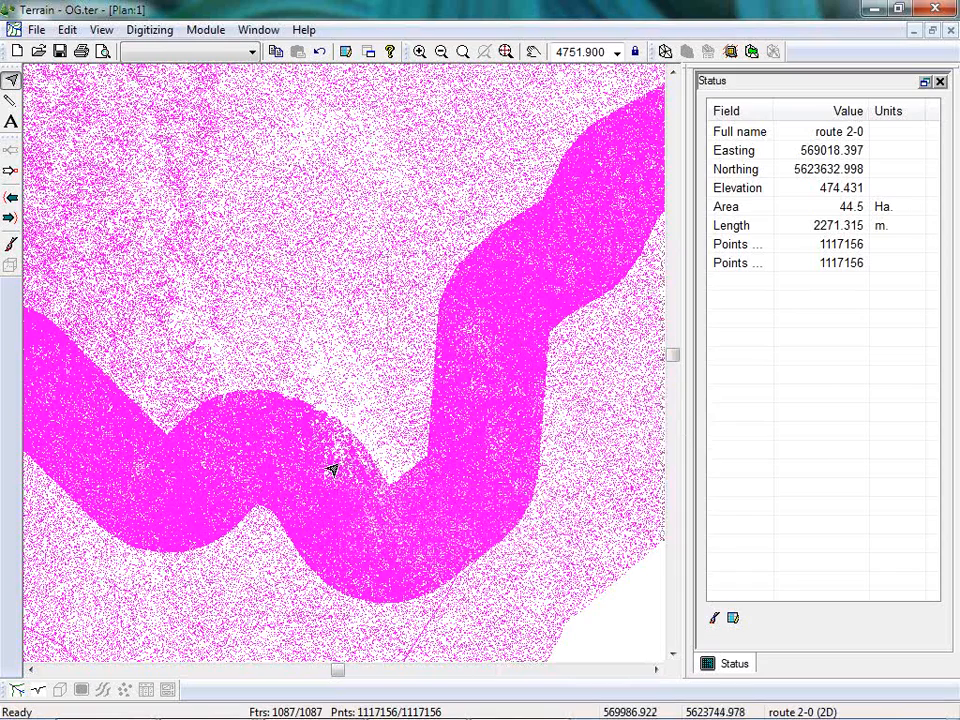
scroll(330, 468, "up", 10)
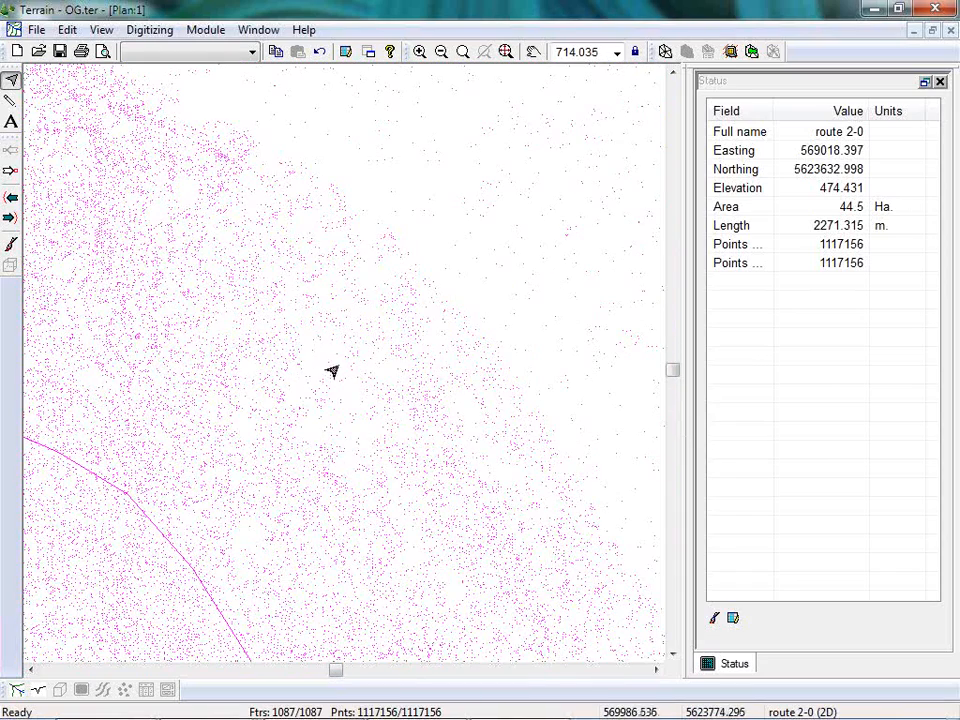
right_click(286, 322)
left_click(349, 451)
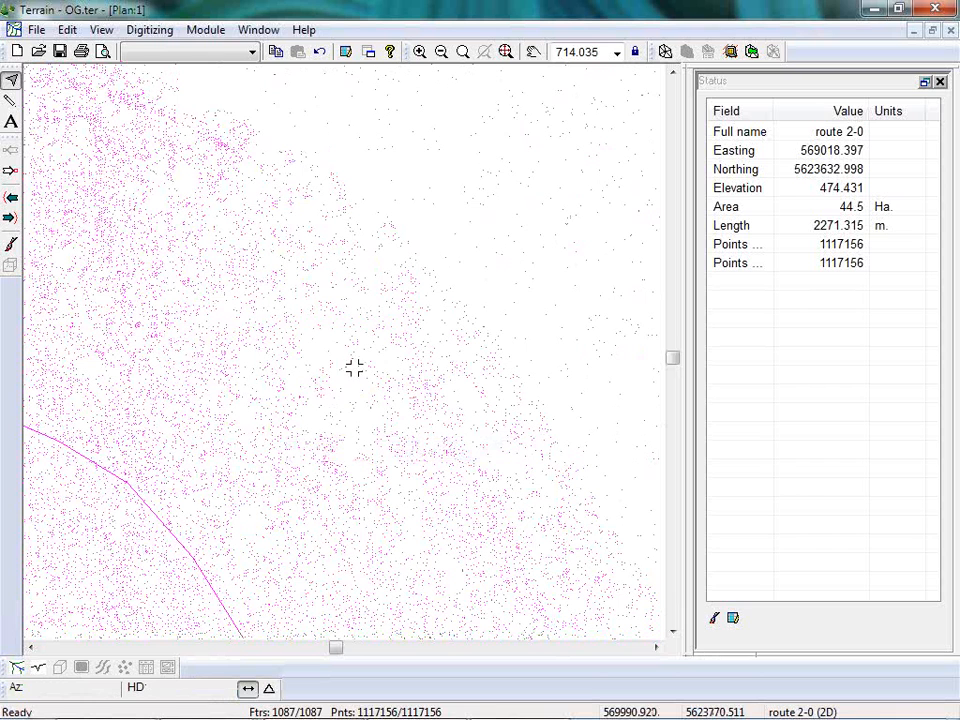
left_click(355, 368)
mouse_move(350, 399)
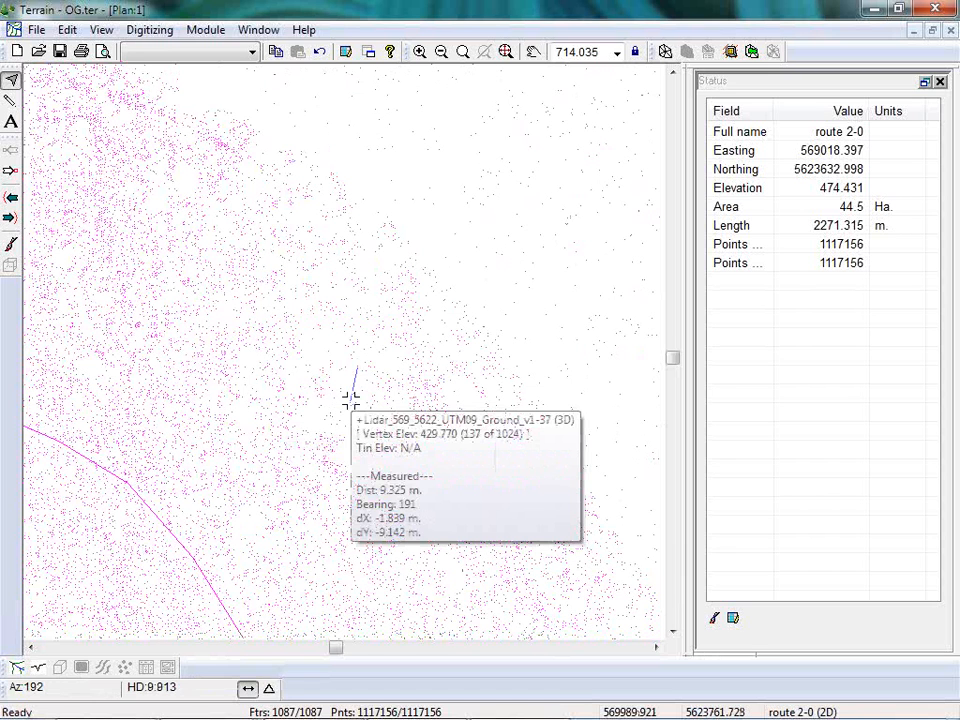
key("Escape")
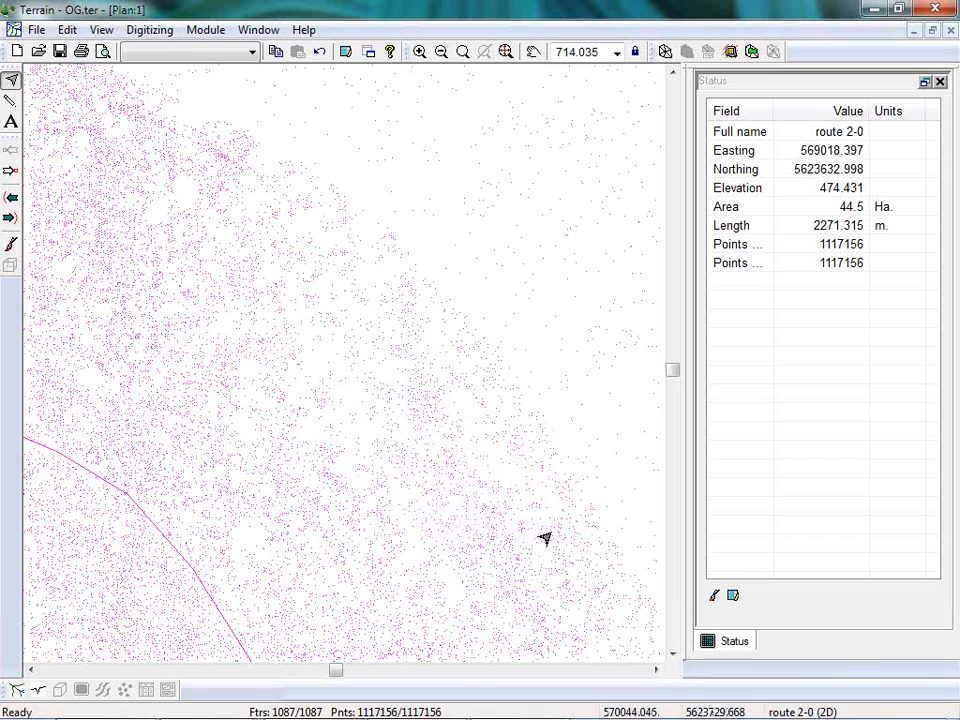
Examine how the LiDAR point density changes across the corridor edge and over the full extent of the site.
mouse_move(401, 410)
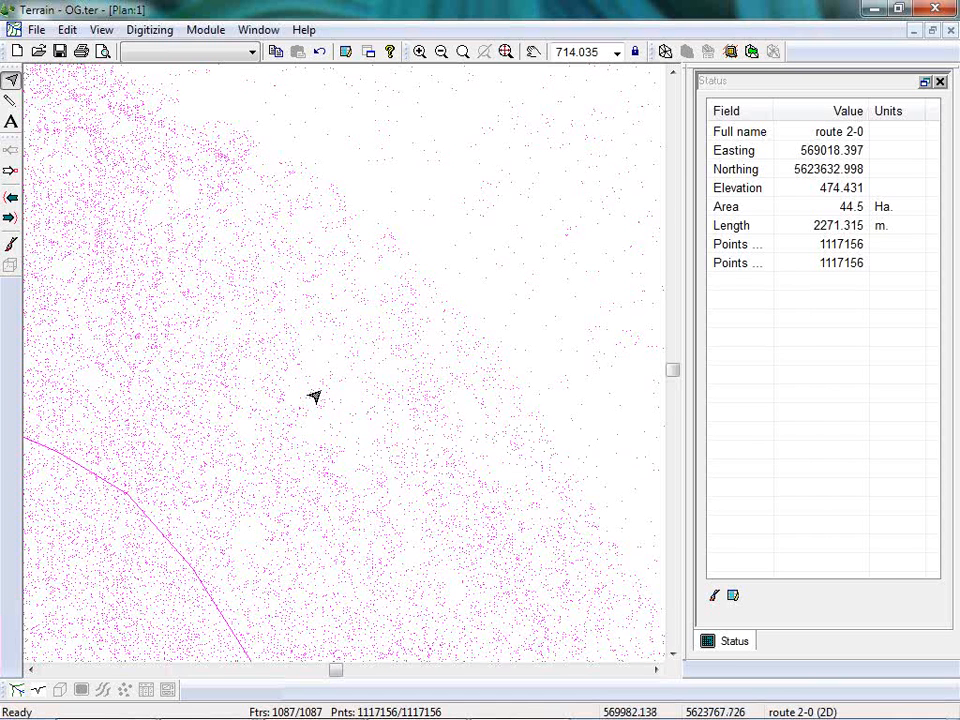
scroll(303, 336, "down", 2)
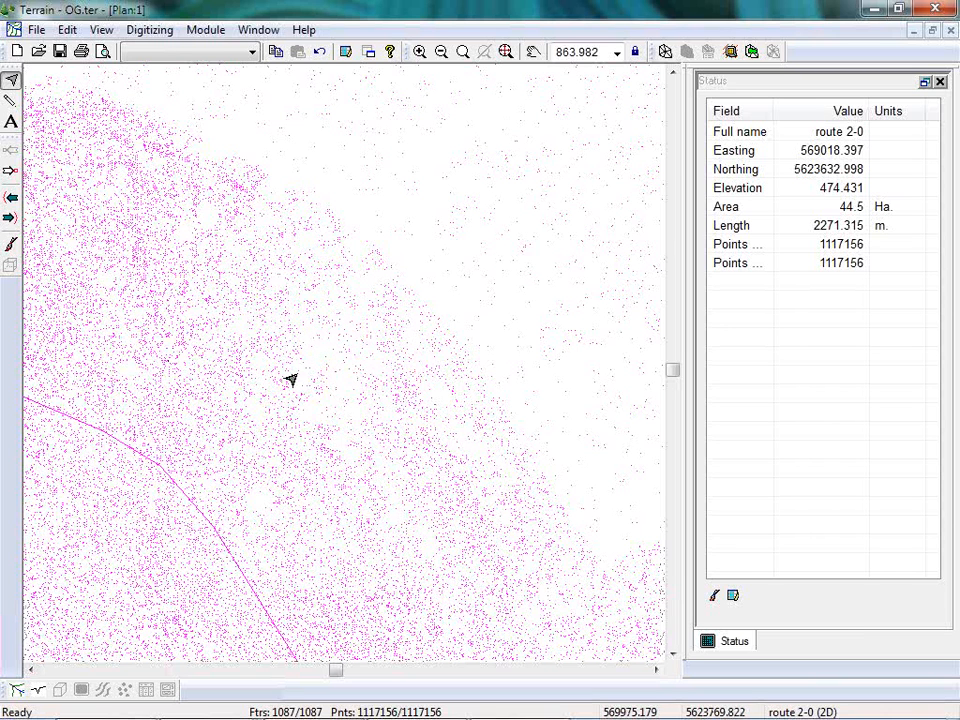
mouse_move(290, 379)
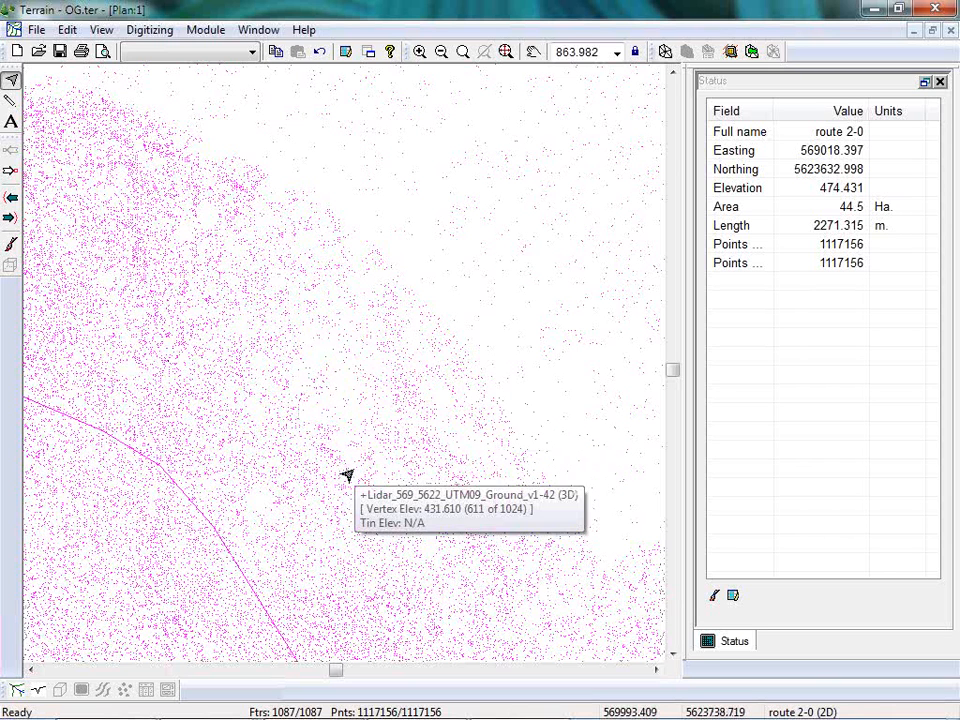
mouse_move(364, 461)
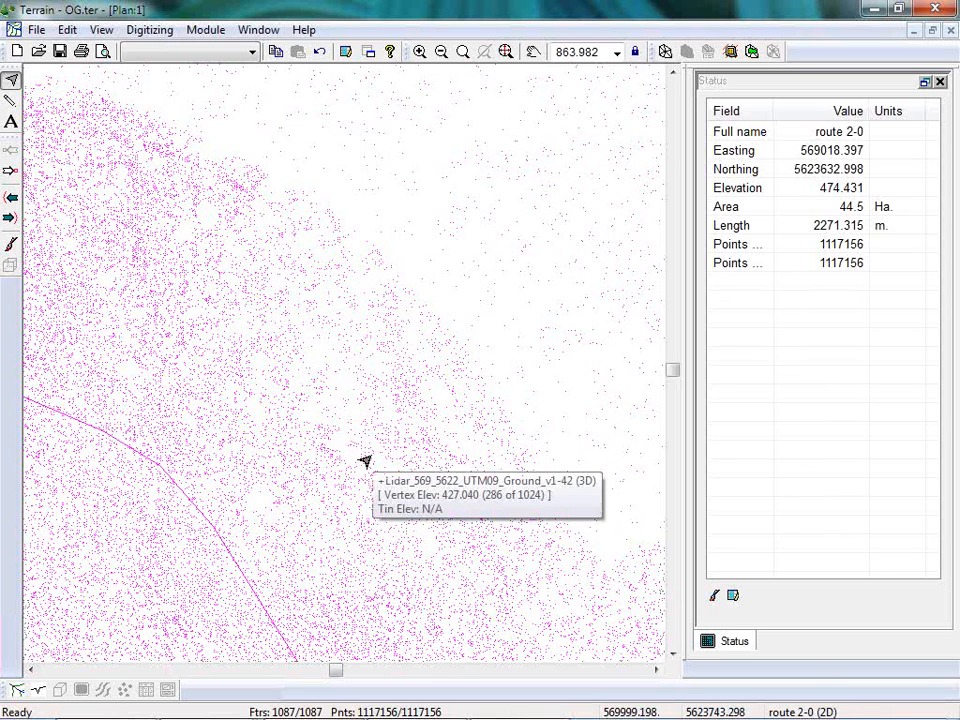
scroll(381, 475, "down", 2)
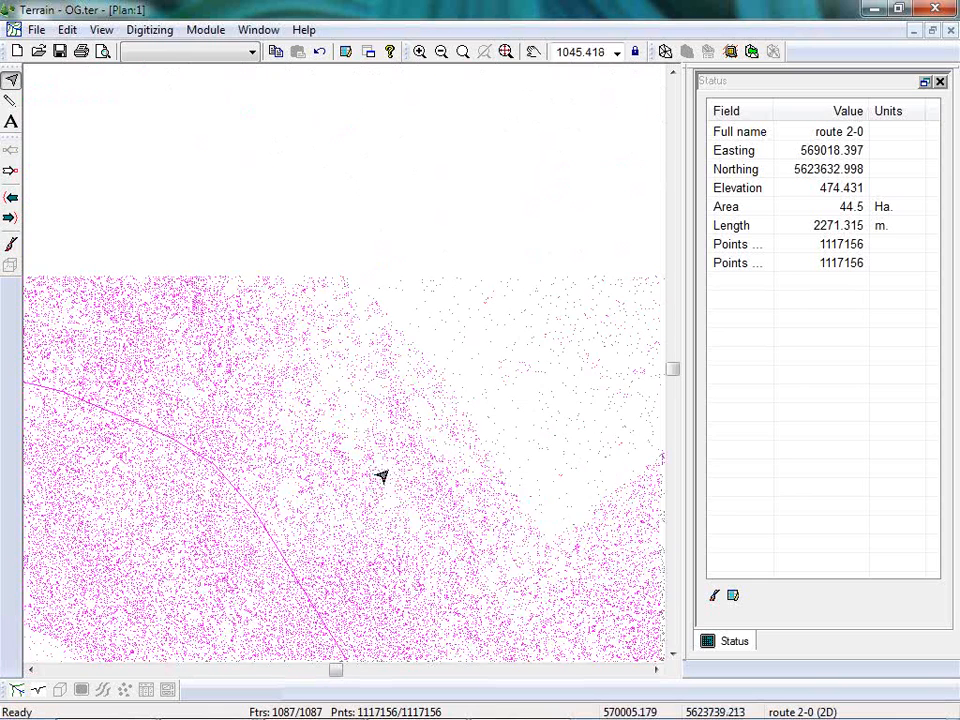
mouse_move(498, 511)
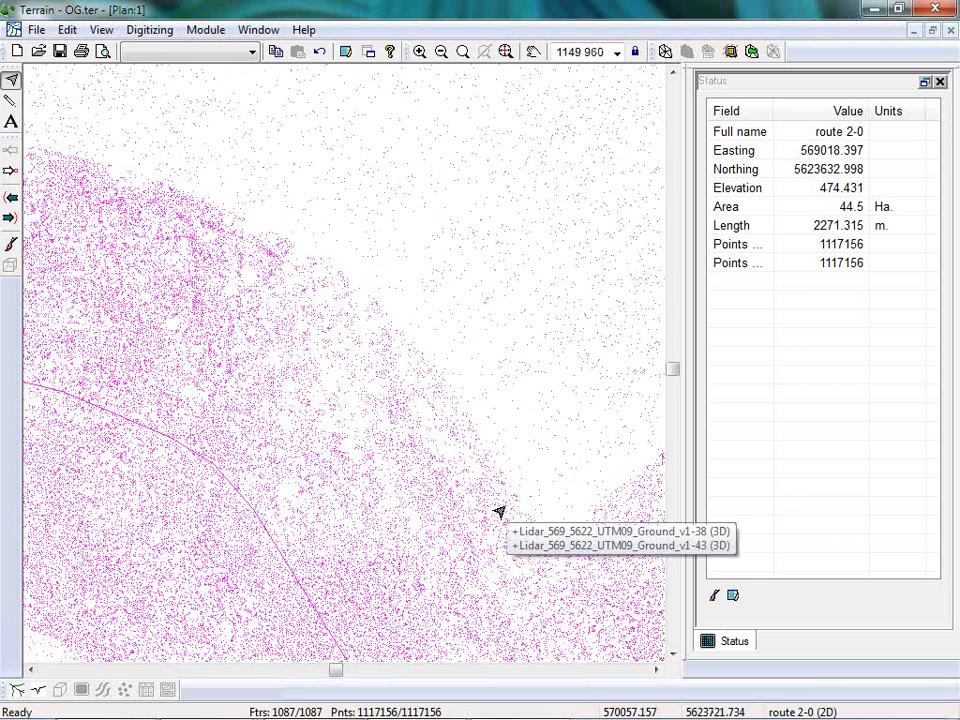
mouse_move(284, 340)
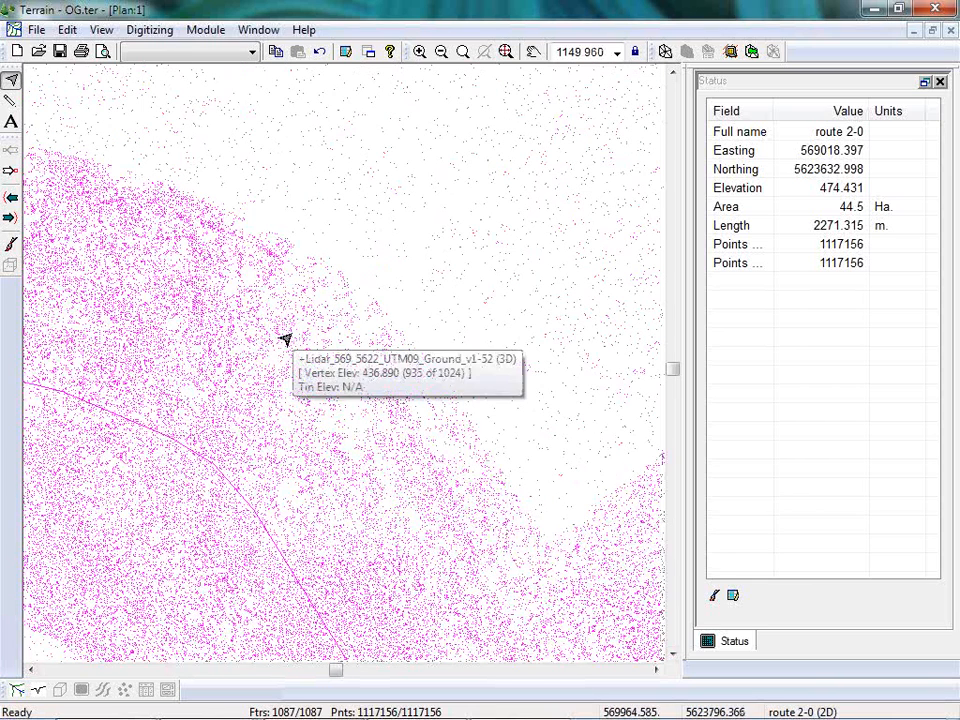
mouse_move(88, 175)
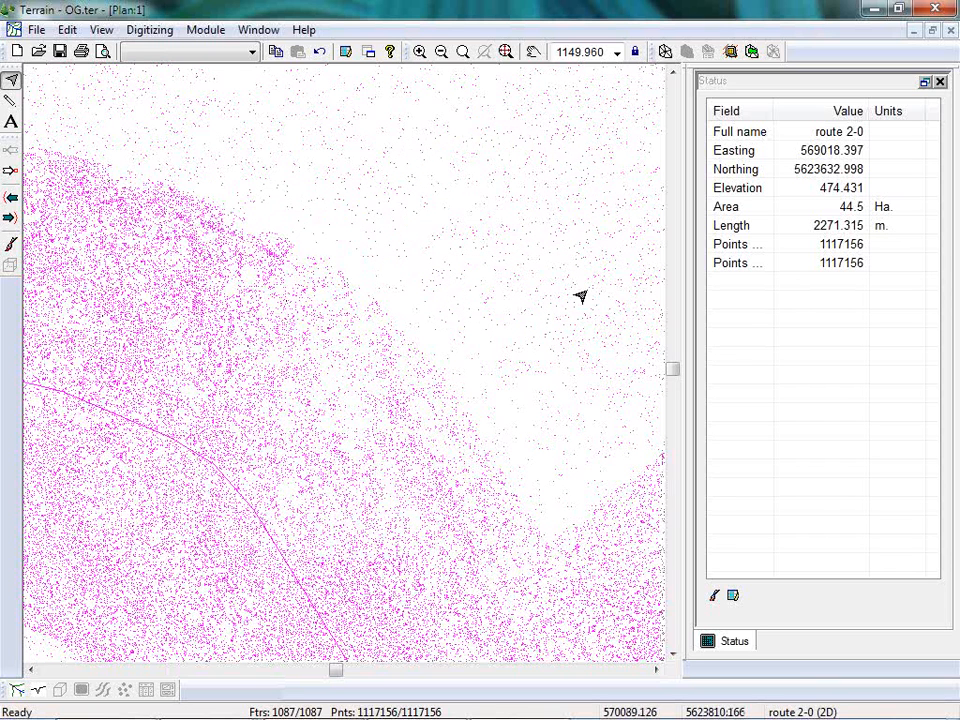
mouse_move(372, 197)
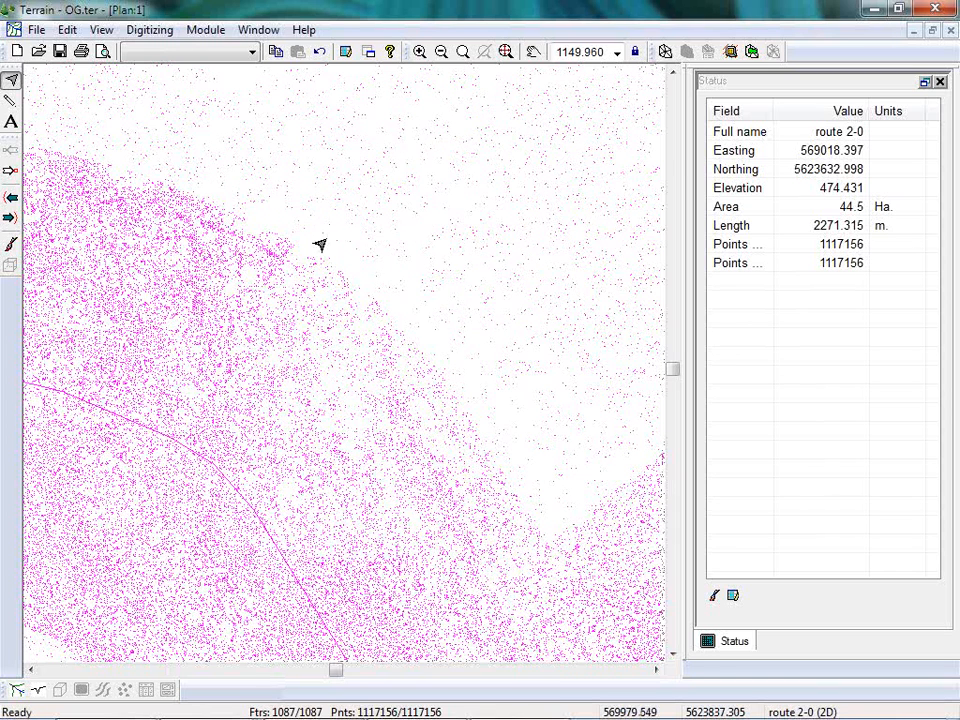
scroll(384, 294, "down", 5)
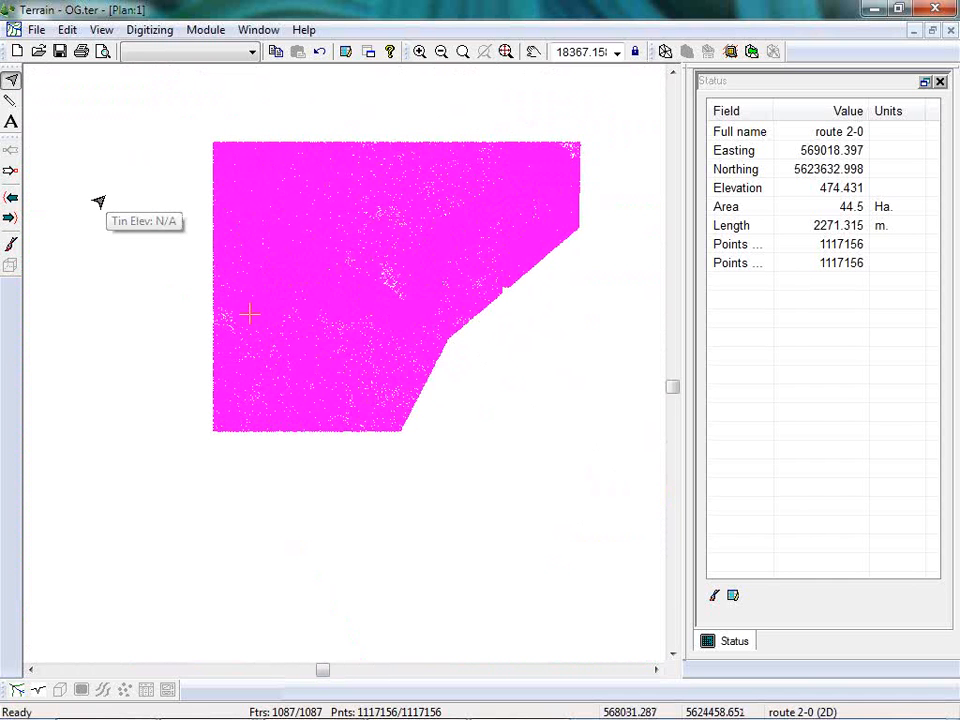
Calculate the terrain model with a maximum side length of 50, smoothed major contours every 10 and minor contours every 2.
left_click(665, 51)
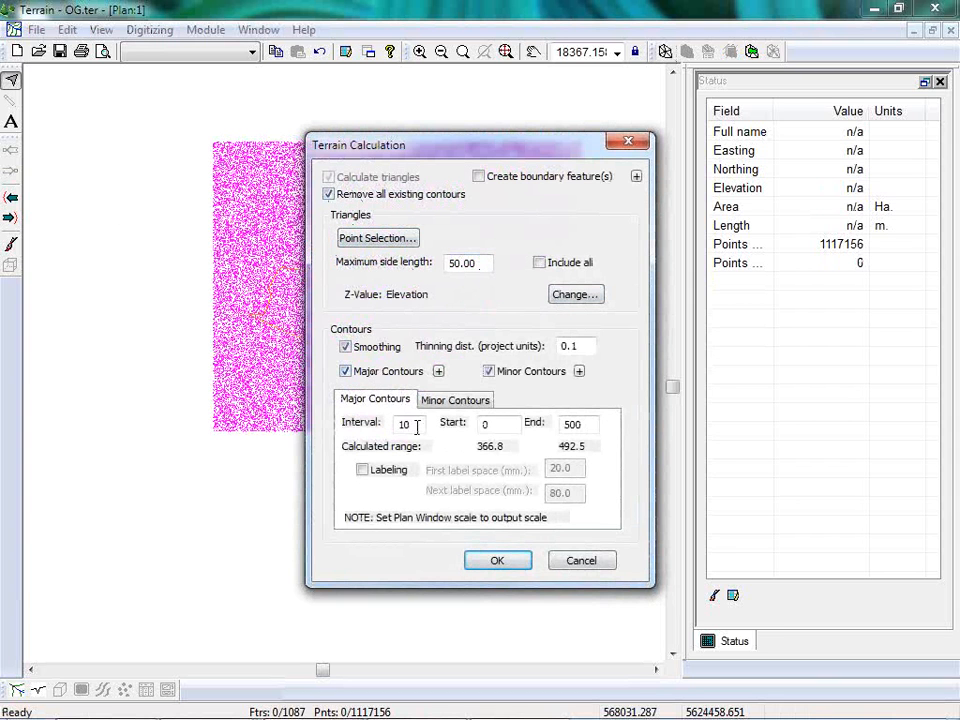
left_click(460, 403)
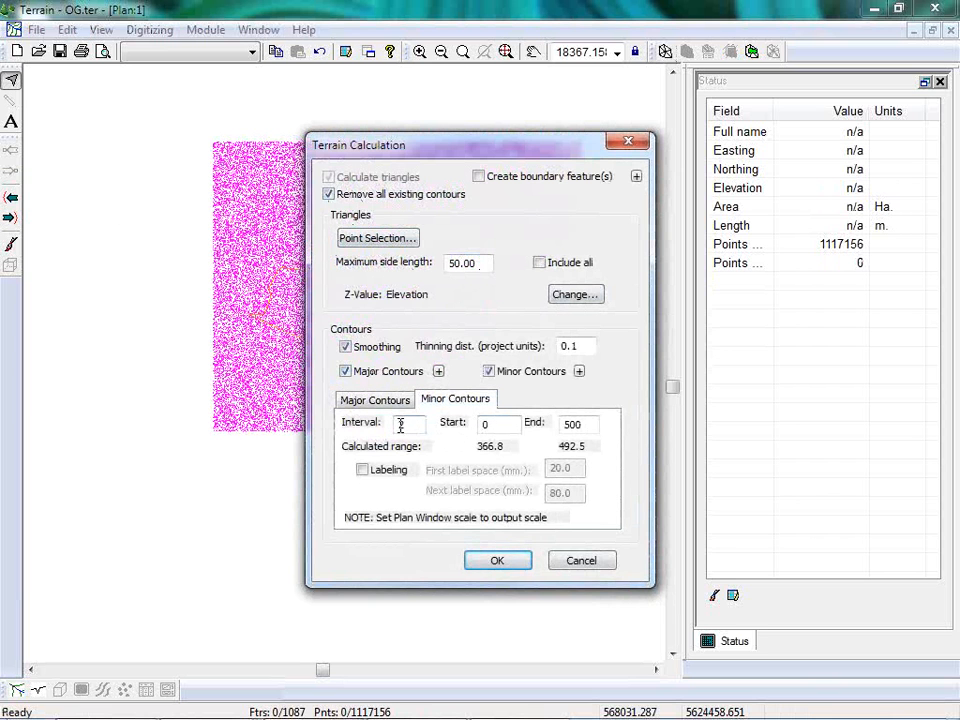
left_click(439, 372)
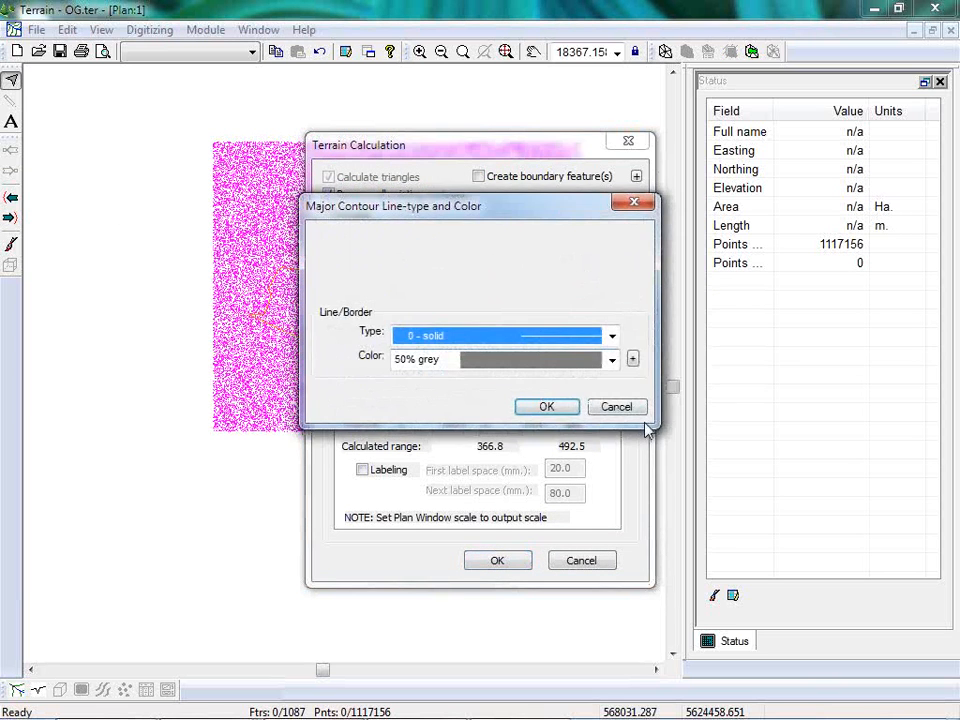
left_click(617, 407)
left_click(370, 401)
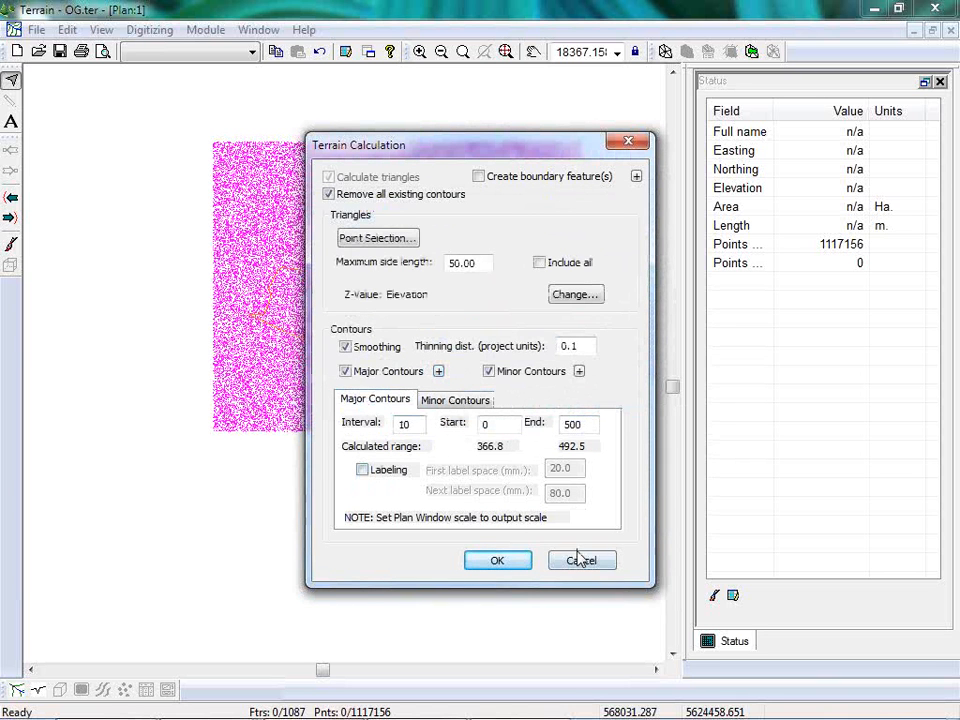
left_click(504, 566)
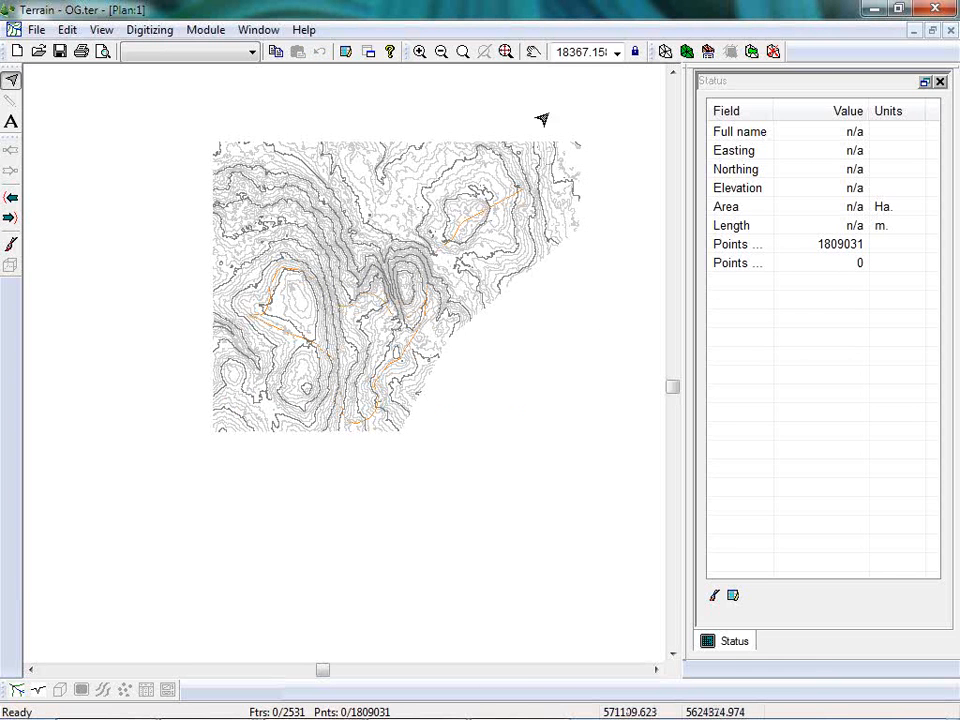
Open a new 3D view window of the terrain and inspect the surface detail around the route and the steep gully.
left_click(262, 30)
mouse_move(290, 51)
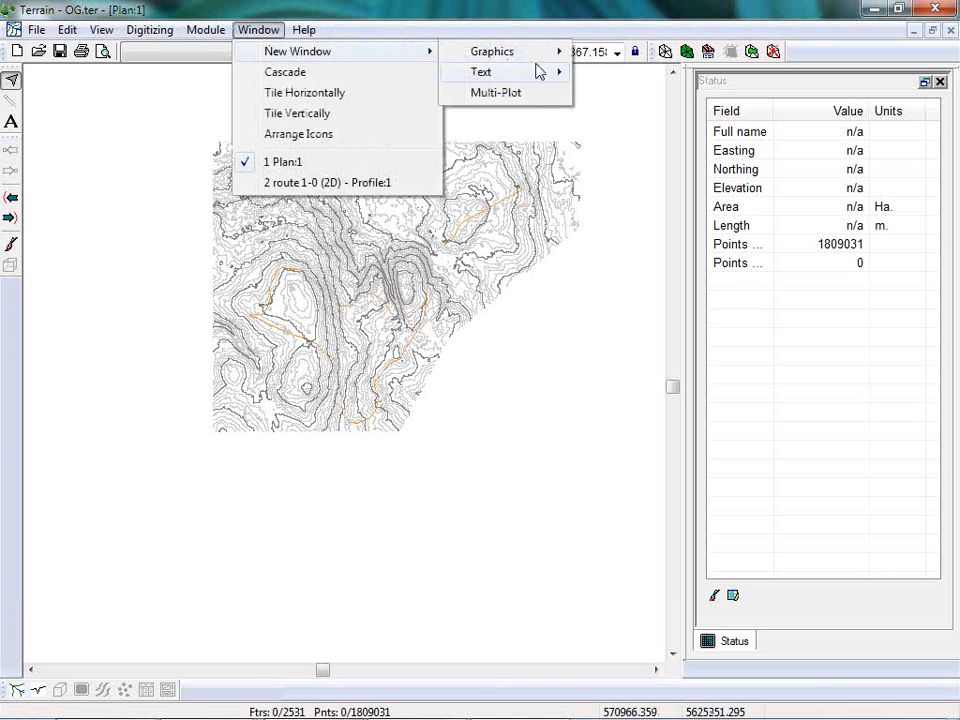
mouse_move(515, 52)
left_click(612, 93)
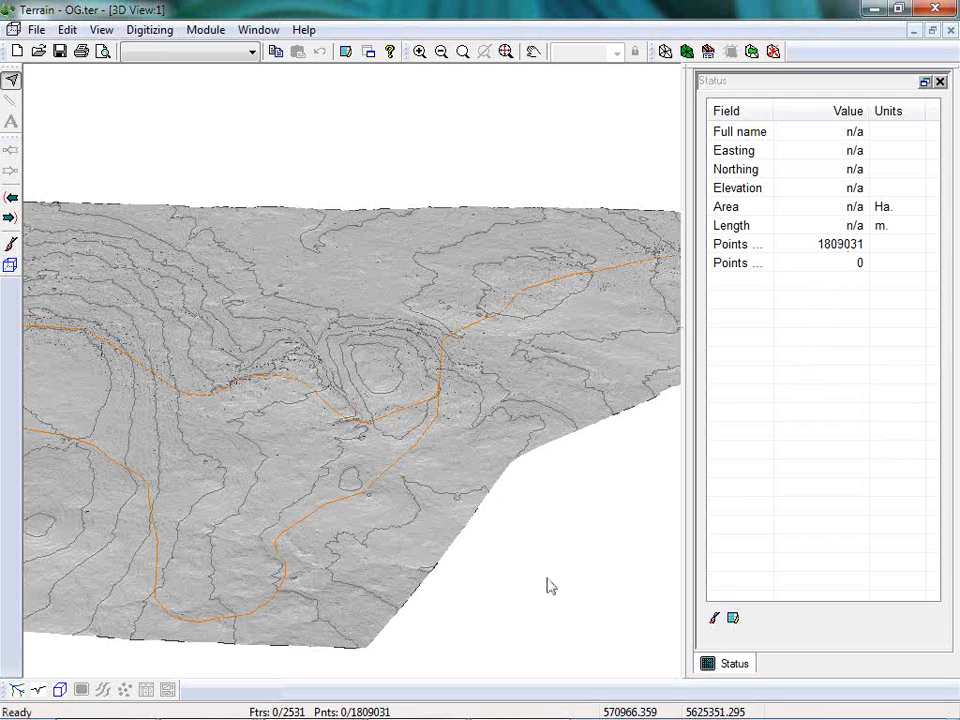
scroll(328, 403, "up", 5)
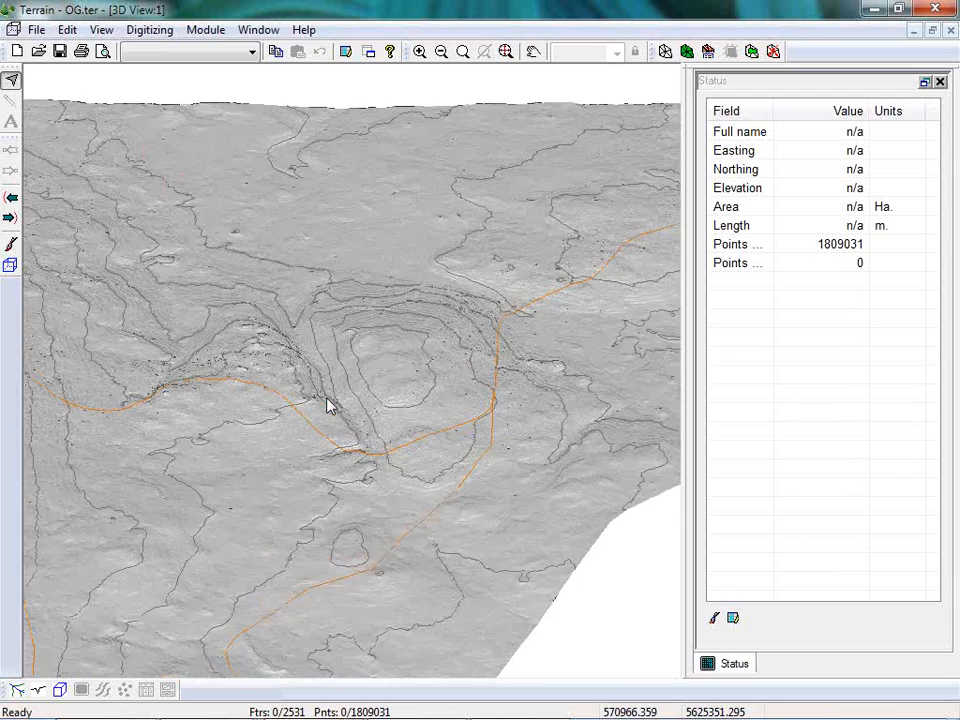
scroll(322, 433, "up", 5)
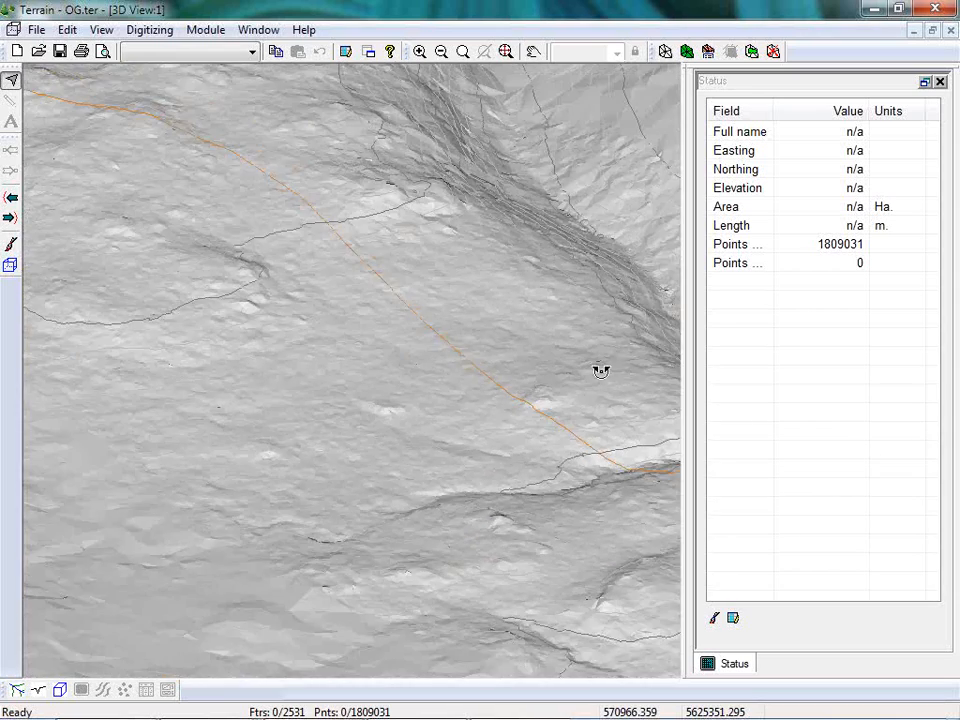
left_click_drag(600, 371, 558, 332)
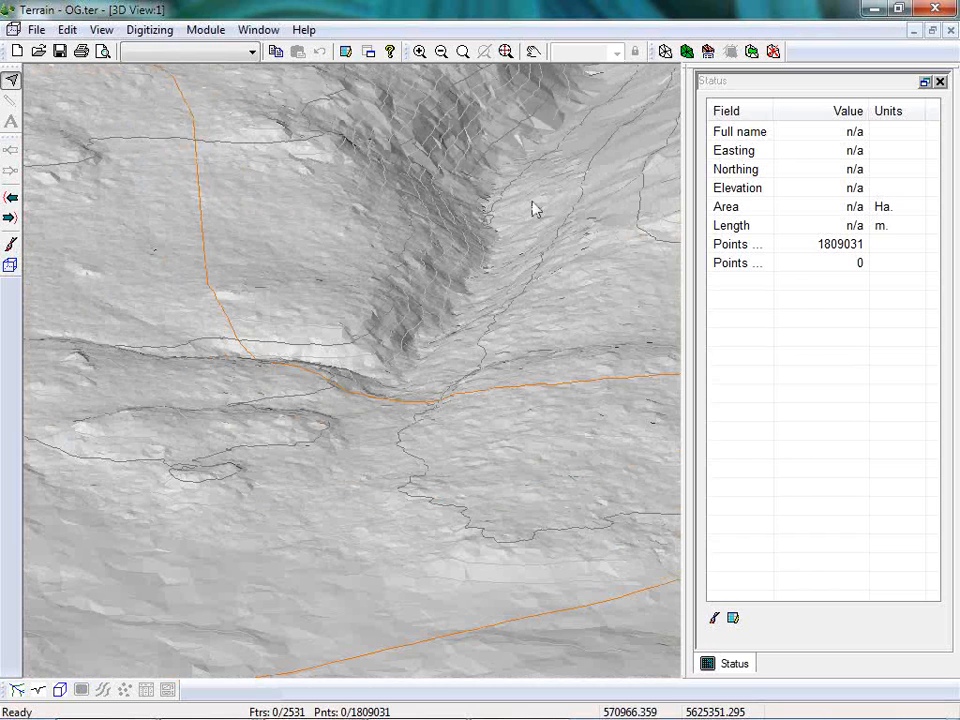
left_click_drag(531, 208, 548, 468)
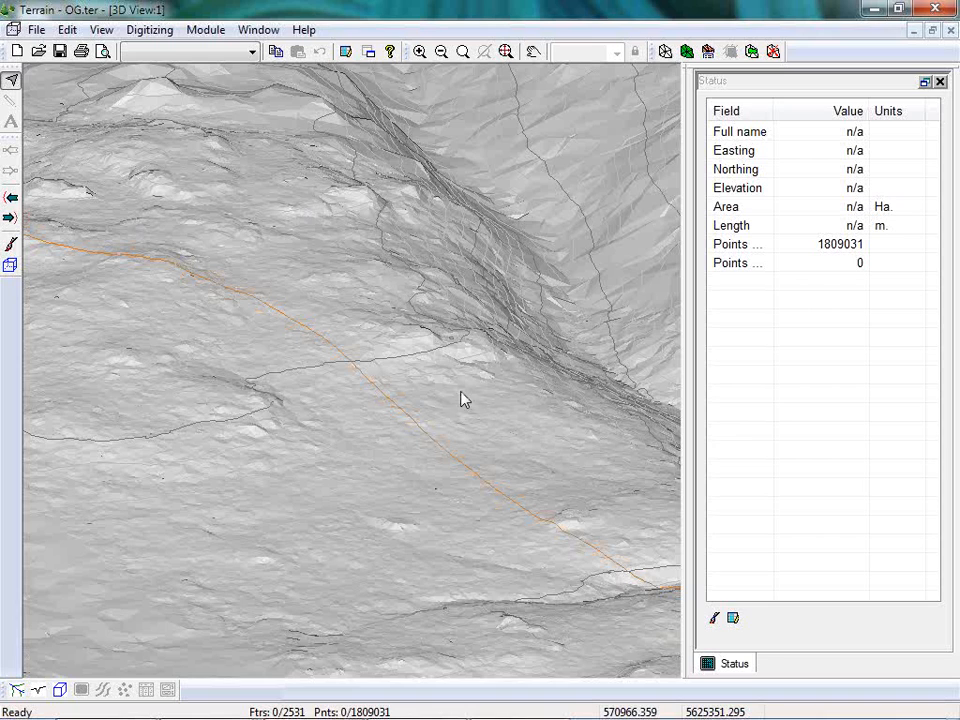
Return to the plan view of the terrain and add image.ter as its background.
scroll(314, 433, "down", 6)
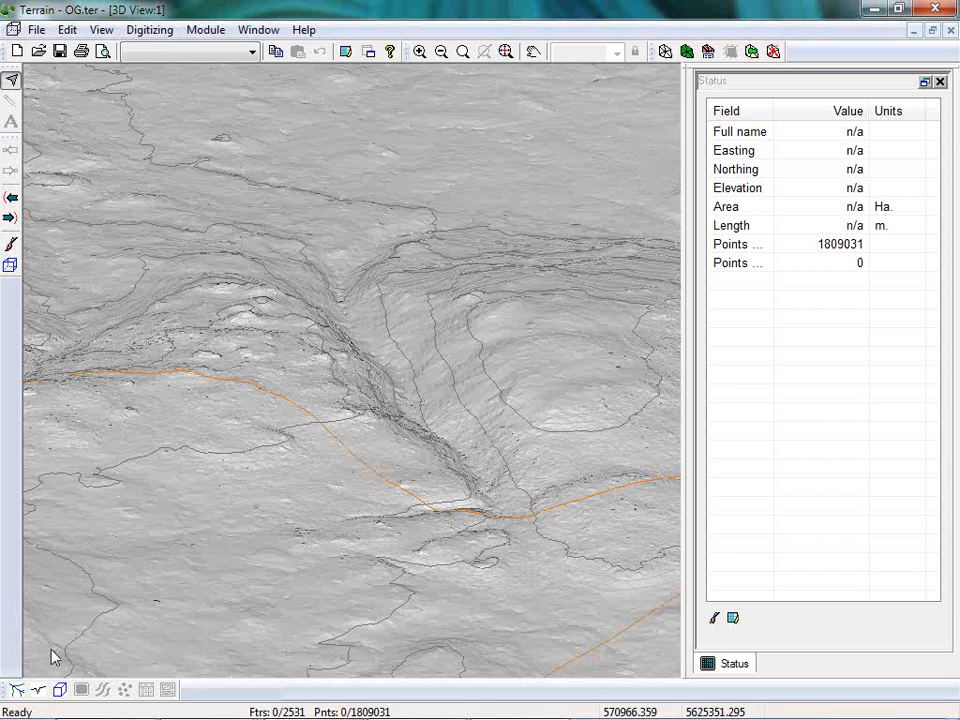
left_click(17, 690)
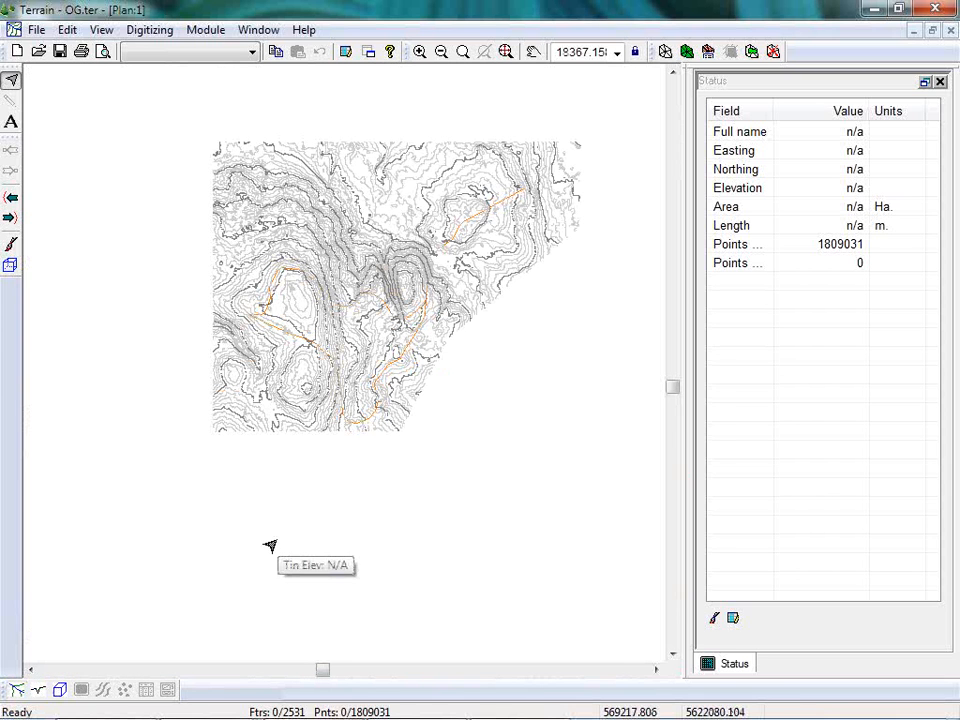
right_click(404, 318)
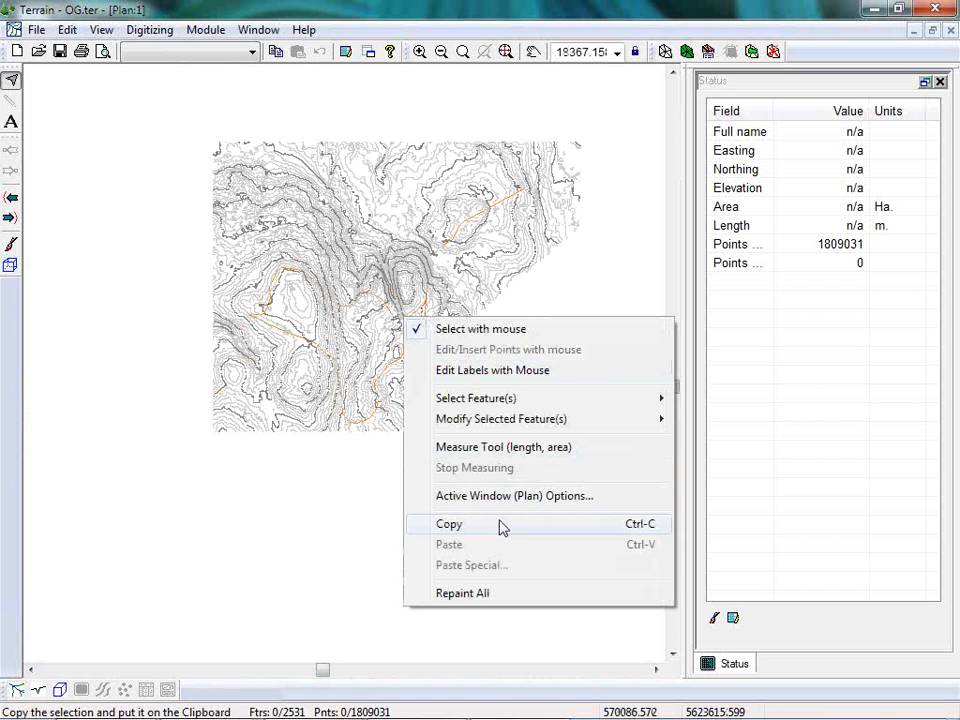
left_click(512, 497)
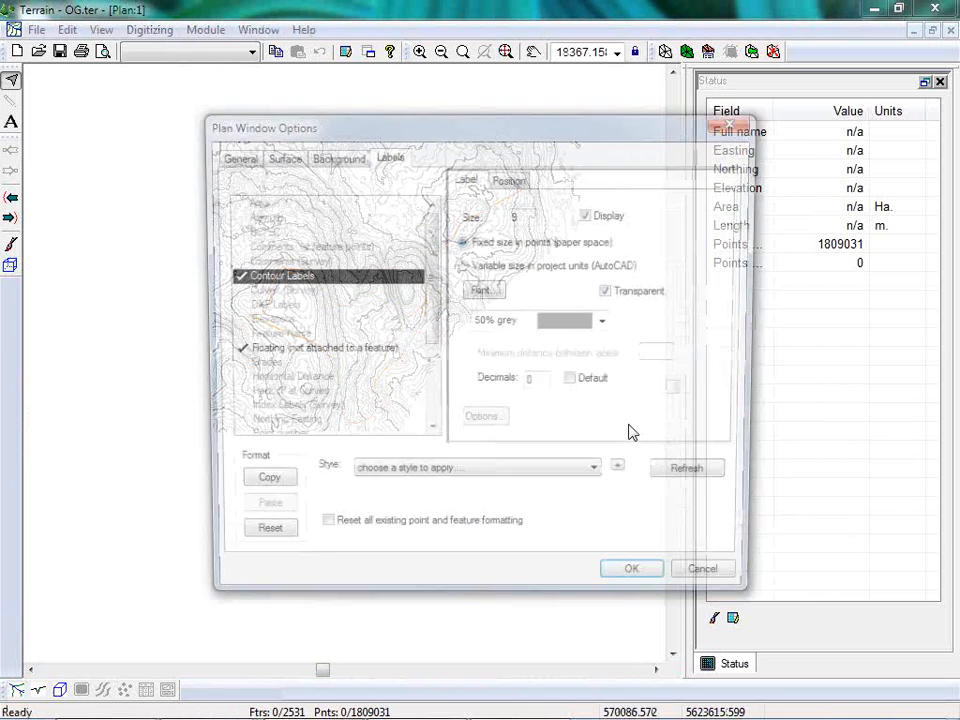
left_click(357, 160)
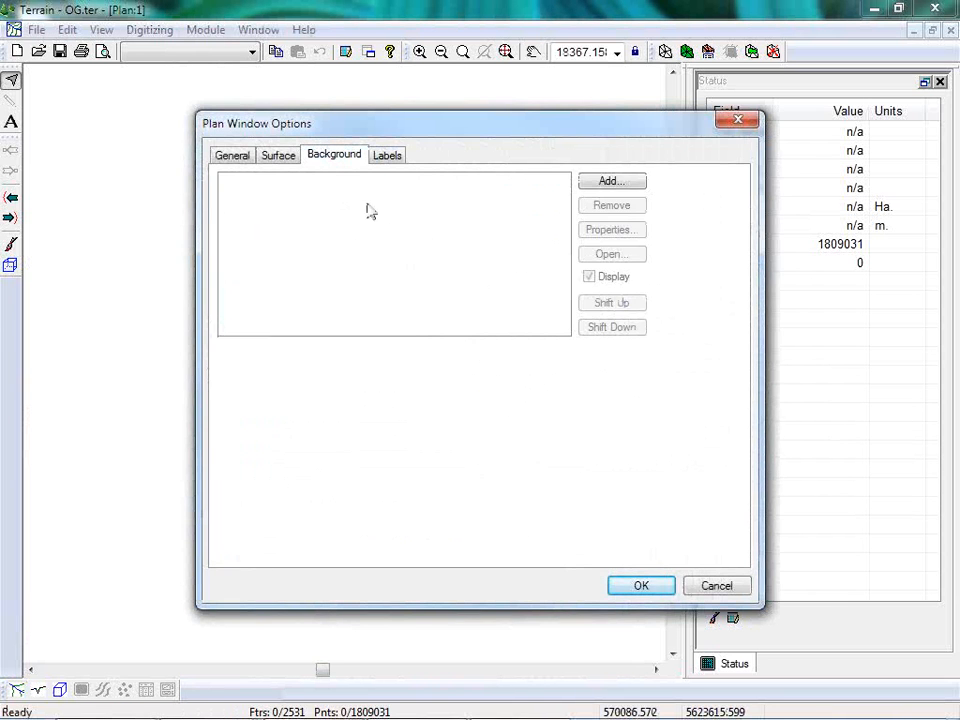
left_click(612, 181)
left_click(305, 313)
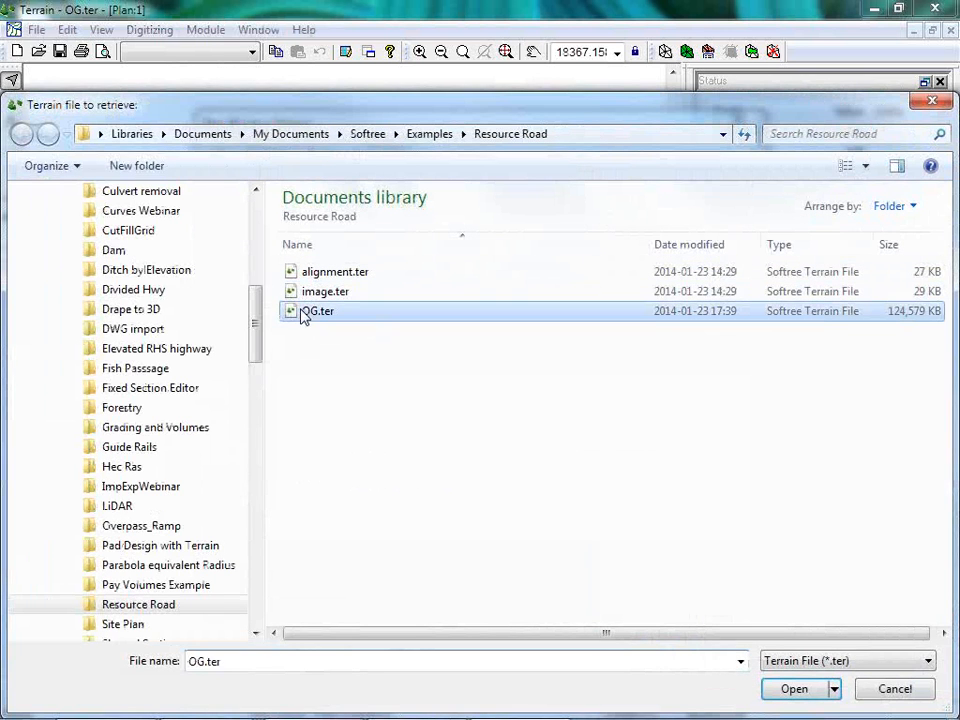
left_click(316, 293)
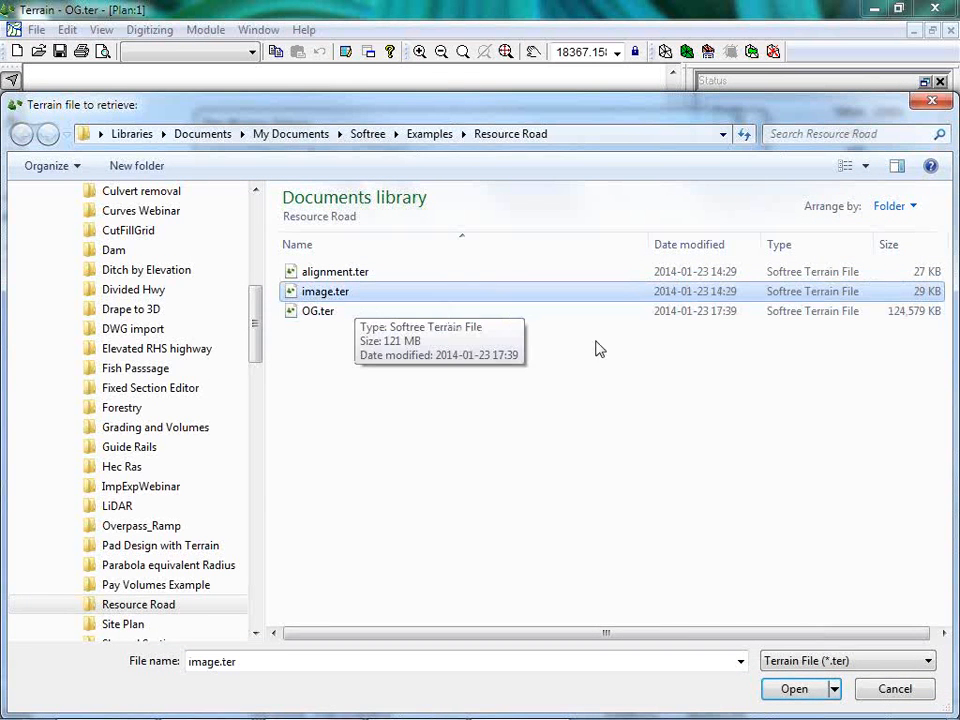
left_click(796, 690)
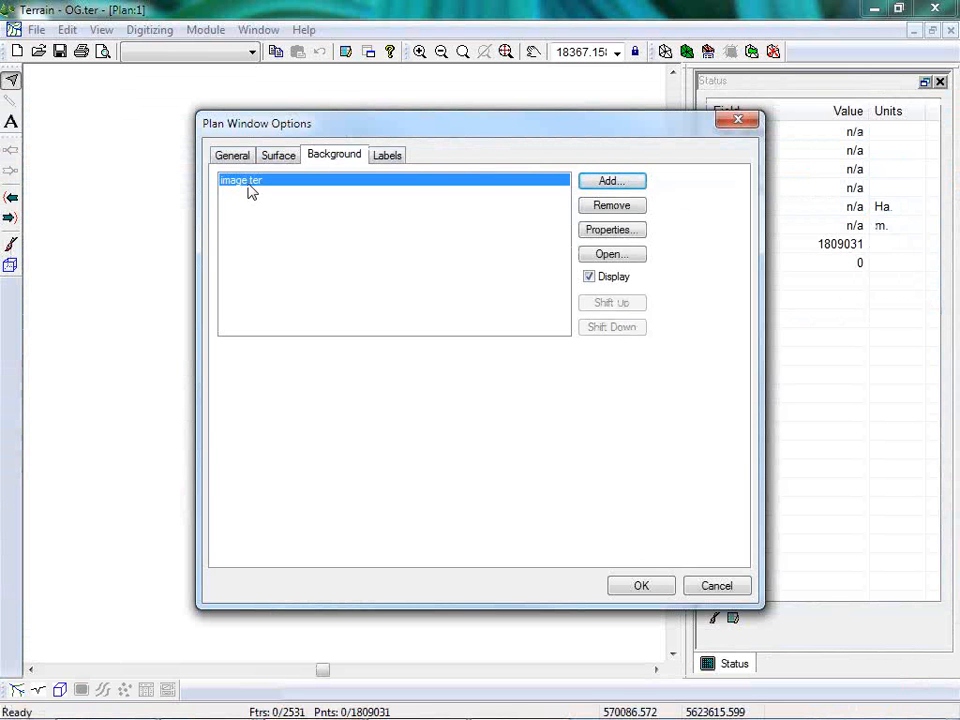
left_click(641, 587)
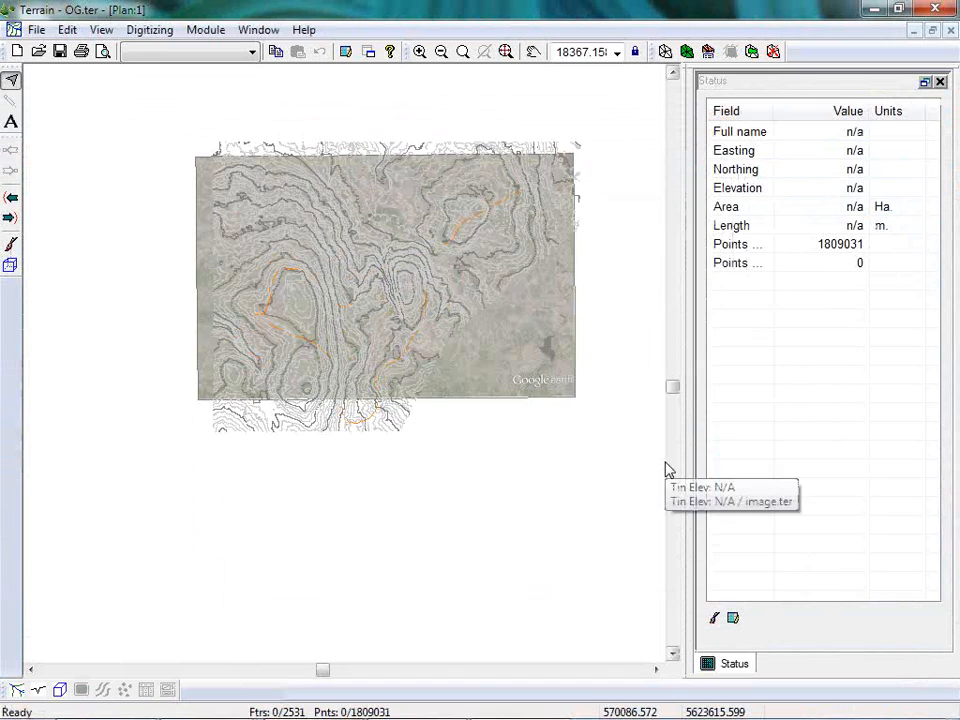
Set the washout of the image.ter background to 0% in the plan view.
scroll(364, 284, "up", 3)
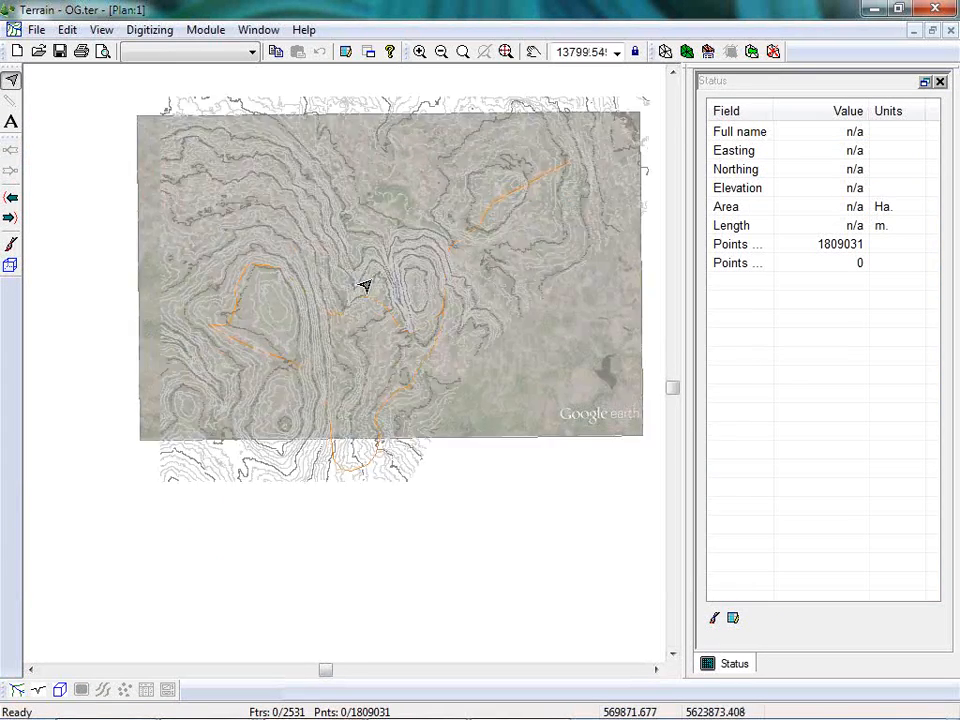
scroll(364, 284, "up", 3)
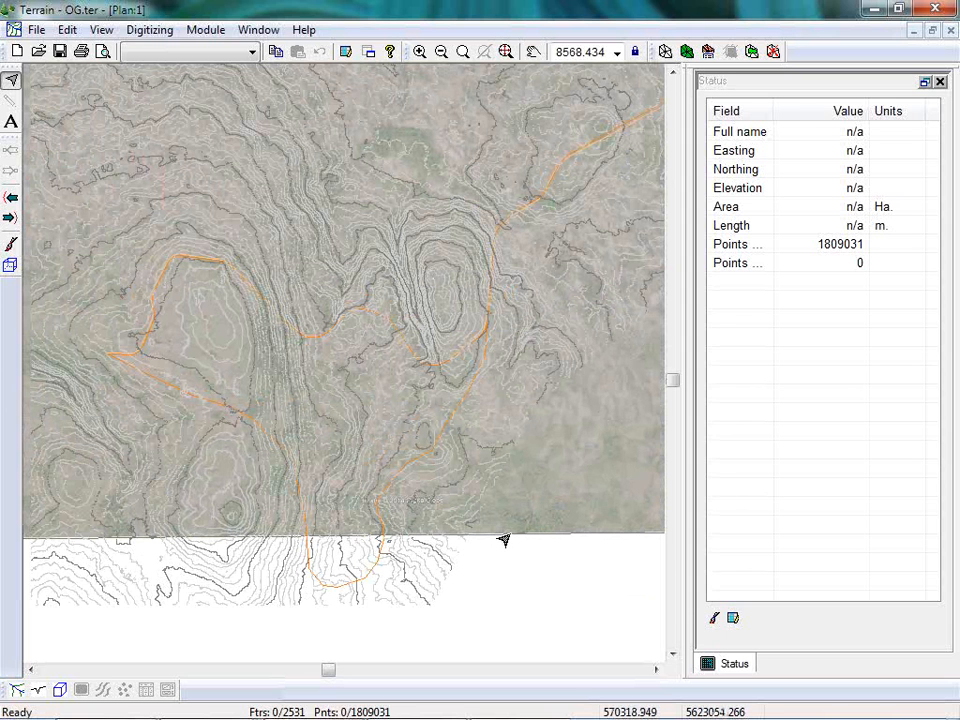
mouse_move(508, 537)
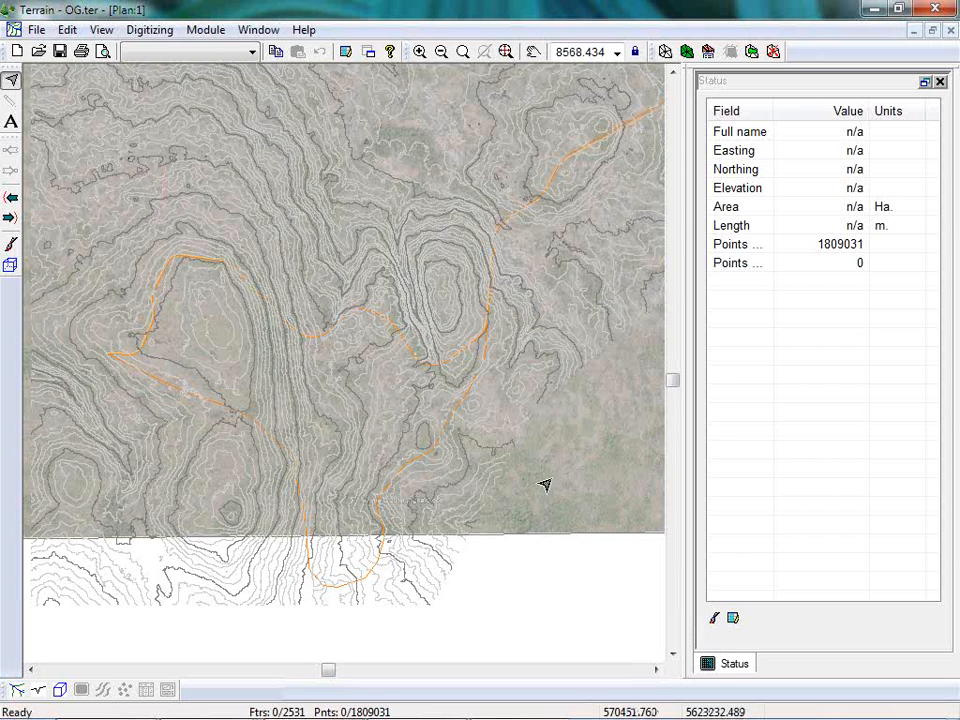
right_click(549, 519)
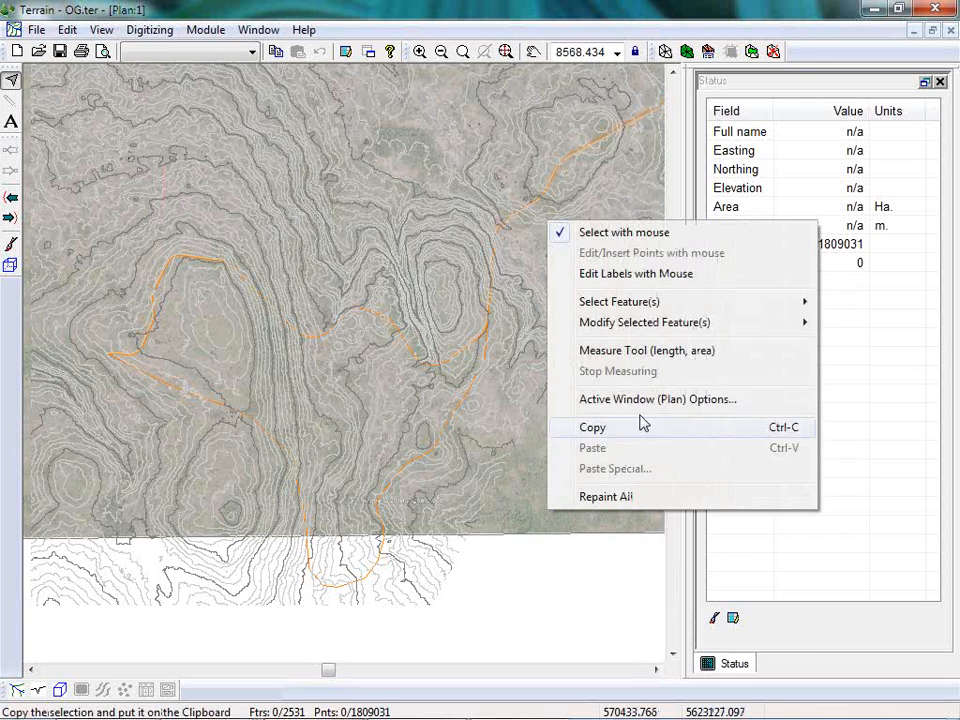
left_click(649, 405)
left_click(336, 155)
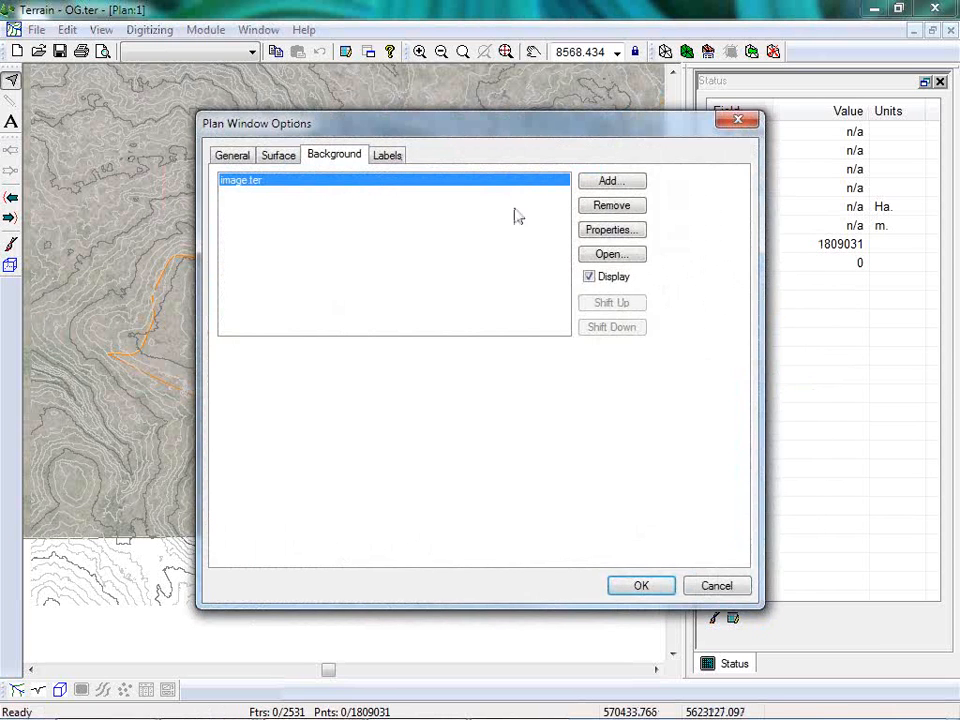
left_click(612, 254)
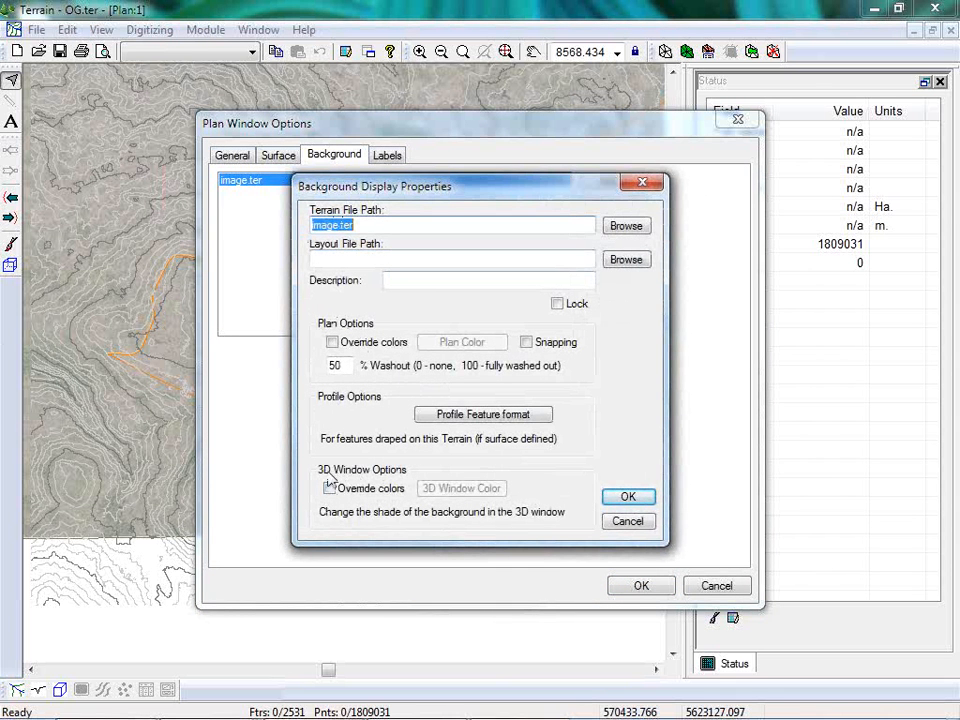
double_click(335, 365)
type("0")
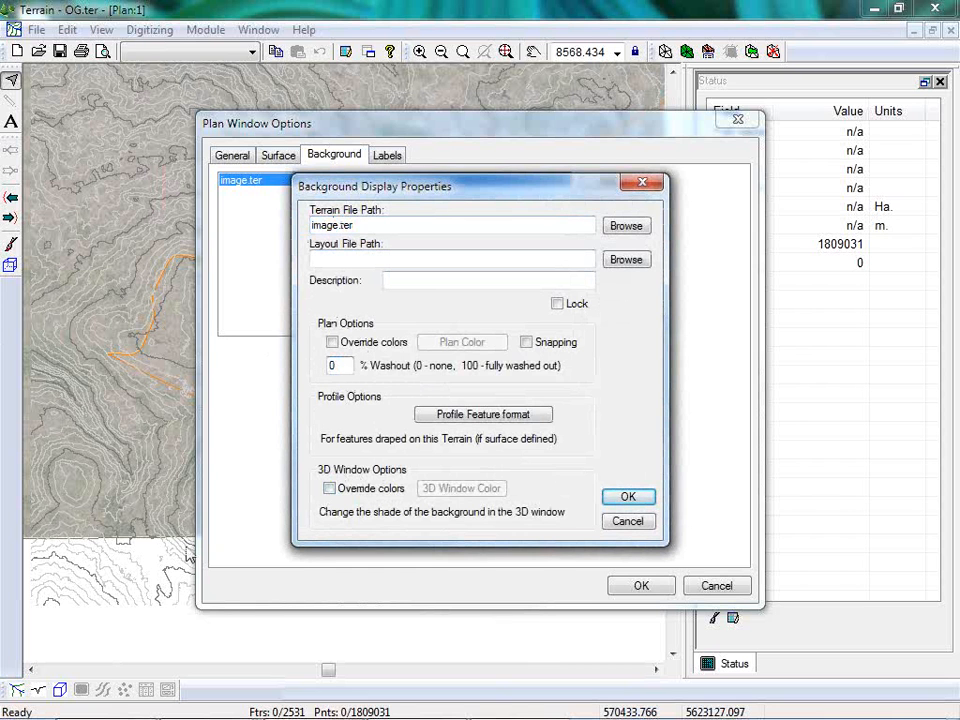
left_click(628, 496)
left_click(639, 585)
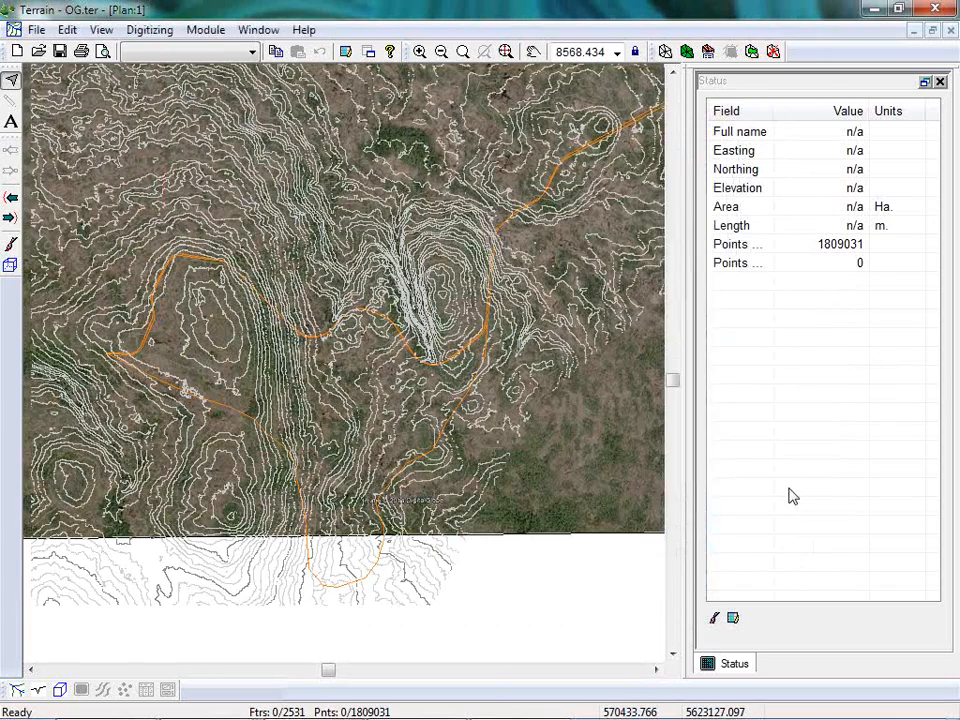
Select the alternative alignment route 2-0, choosing it over the overlapping contour, and delete it from the terrain.
scroll(584, 512, "up", 4)
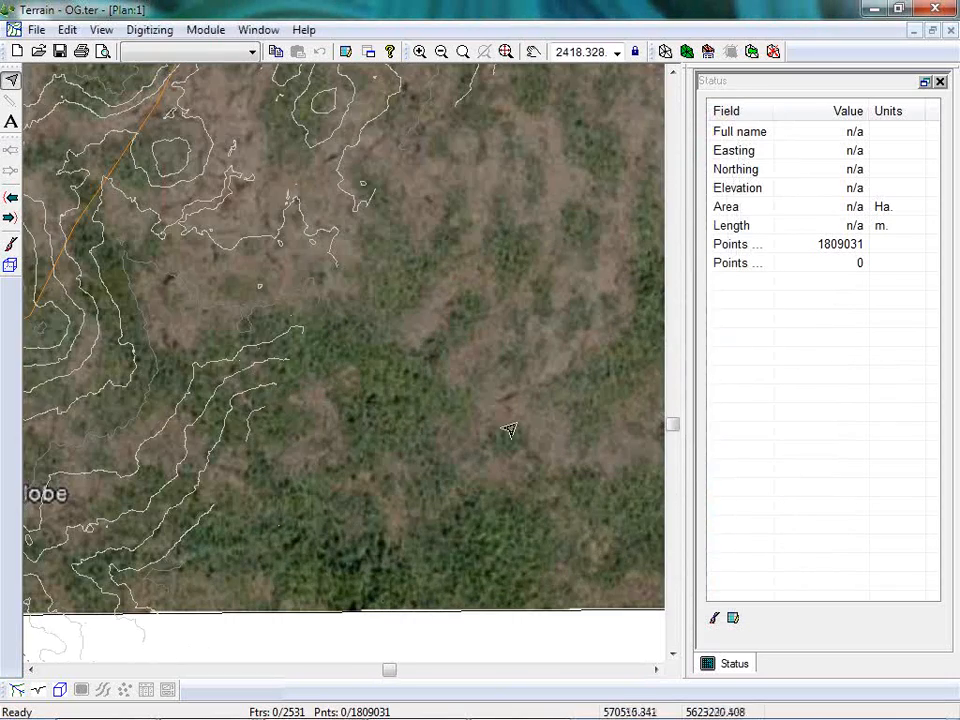
mouse_move(437, 400)
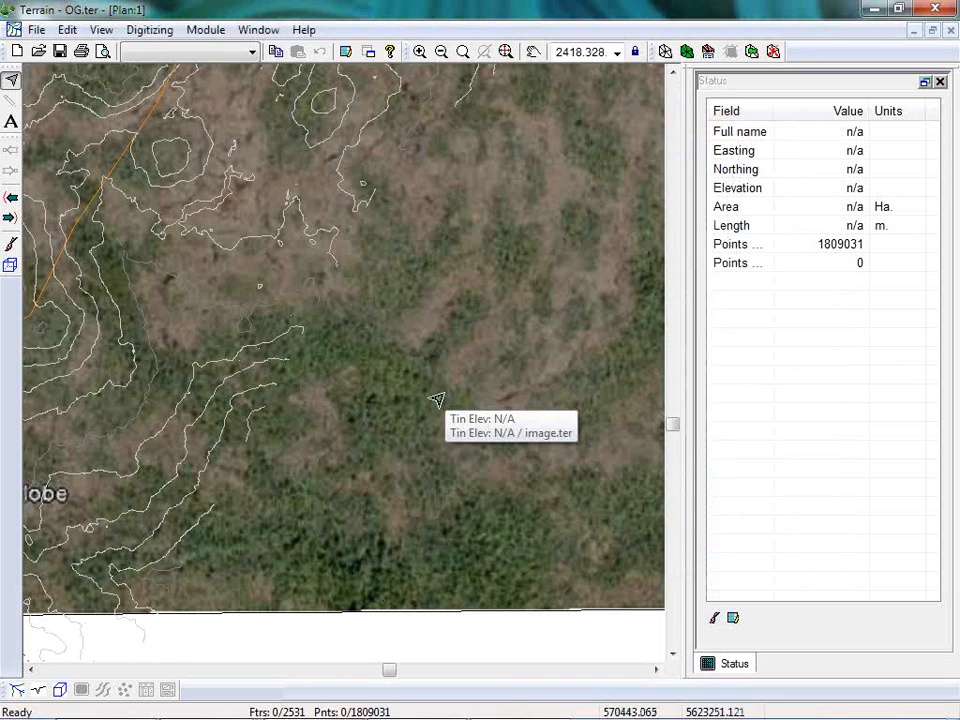
scroll(437, 400, "down", 3)
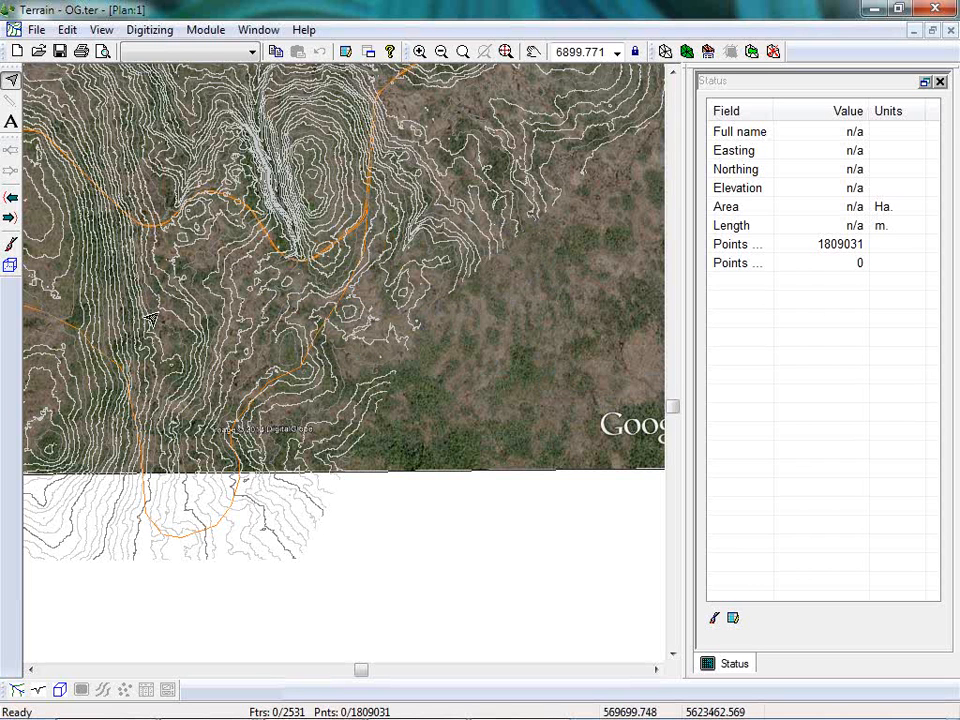
middle_click_drag(157, 293, 411, 297)
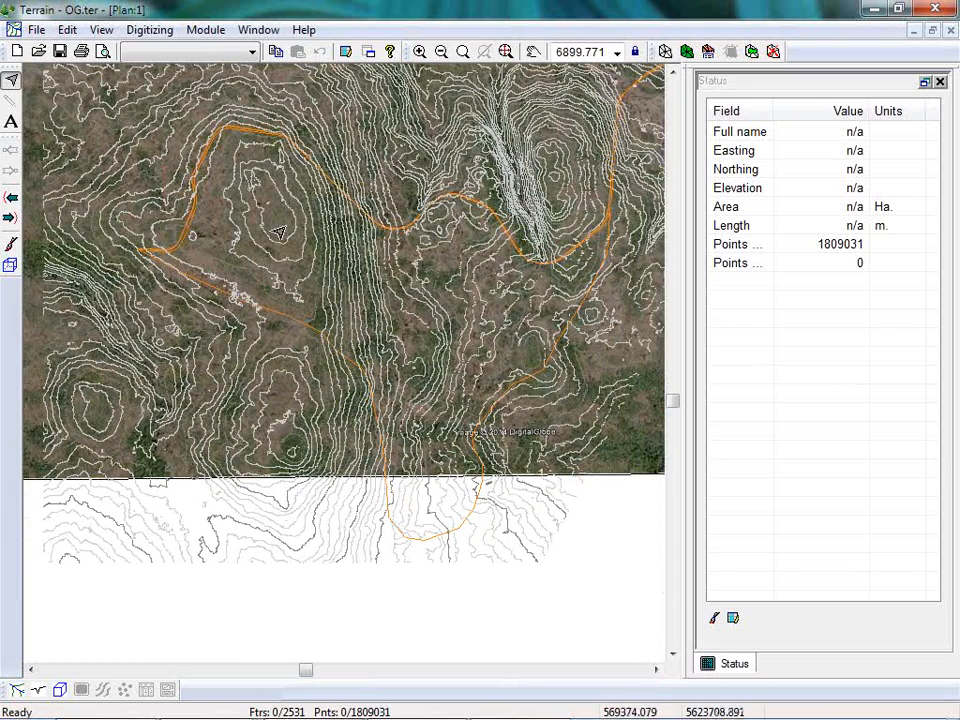
mouse_move(604, 287)
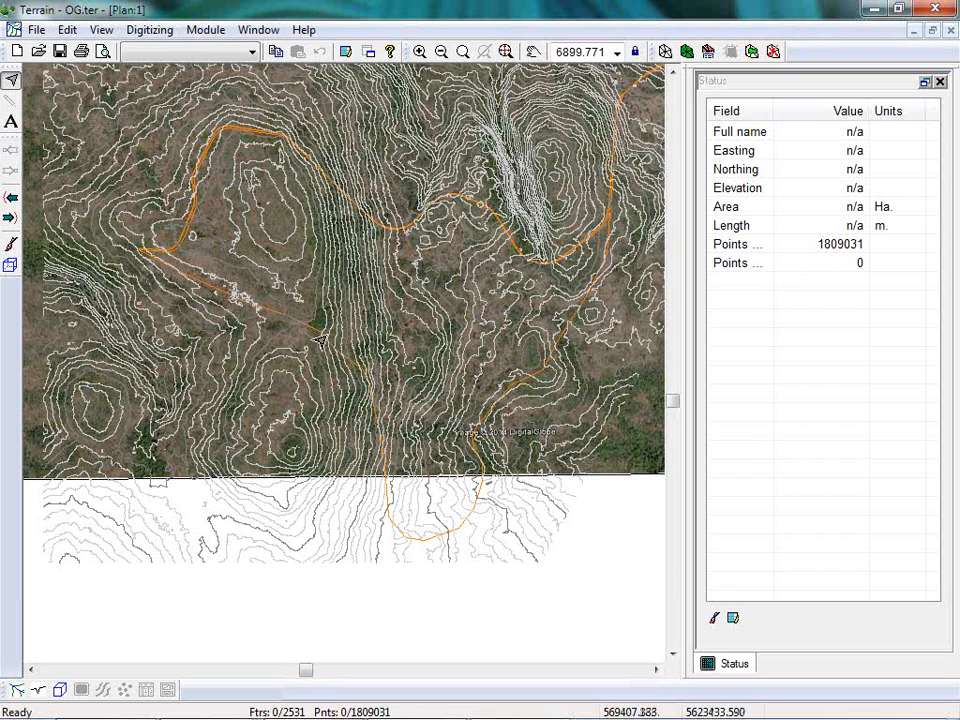
mouse_move(273, 319)
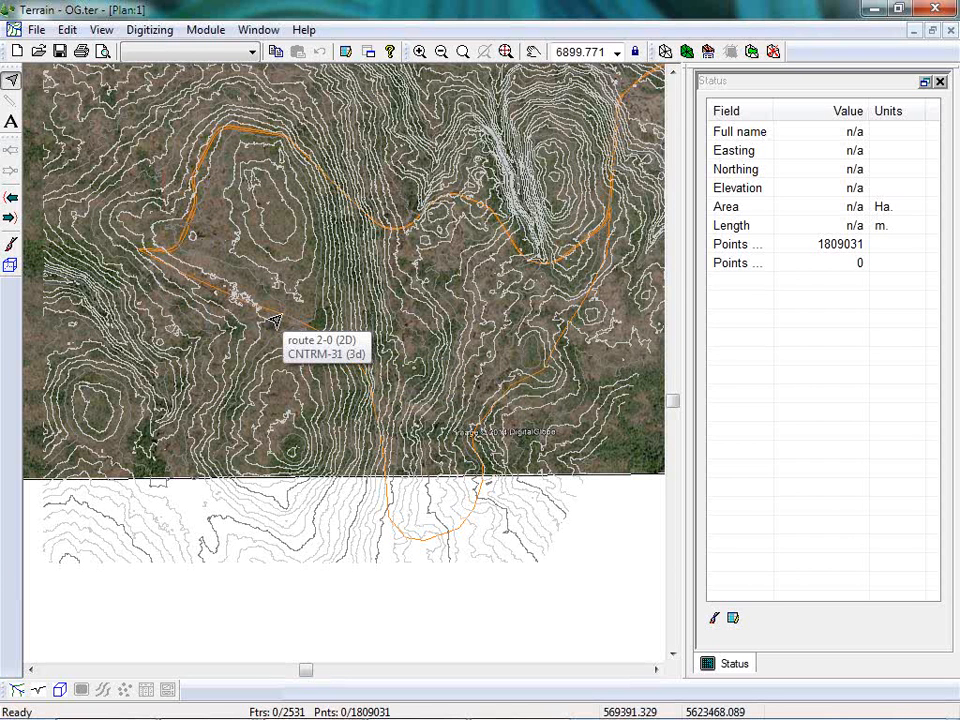
left_click(275, 318)
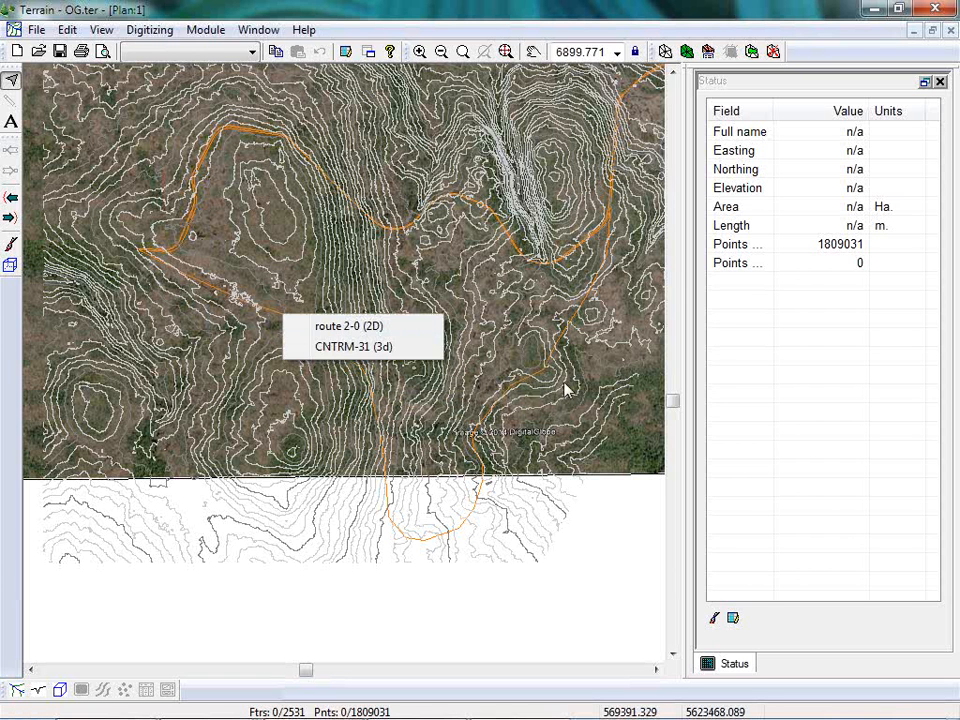
left_click(338, 326)
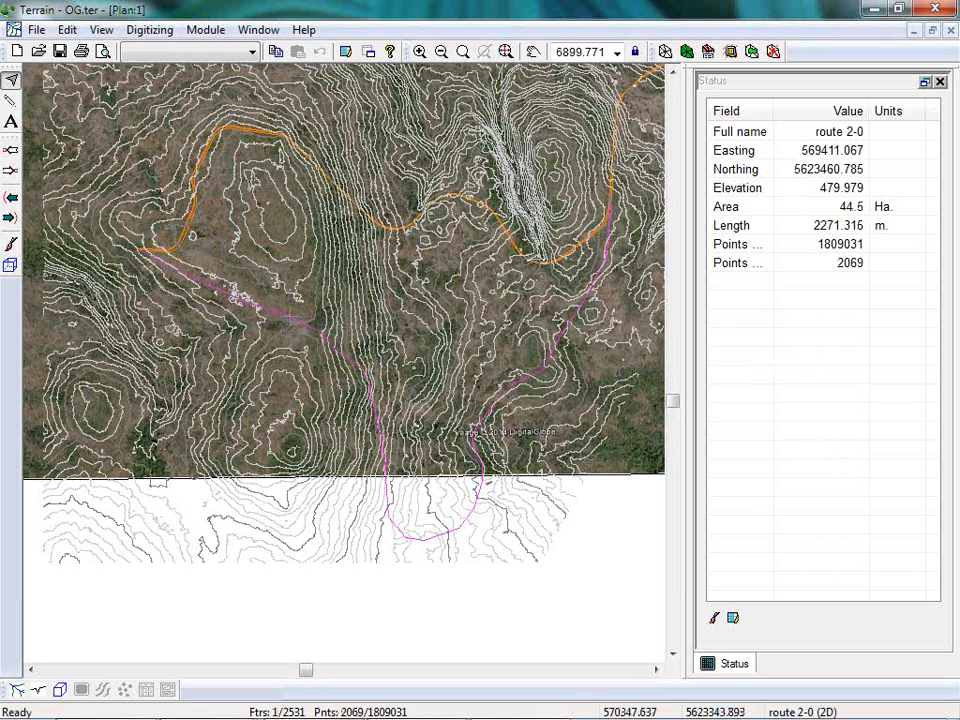
key("Delete")
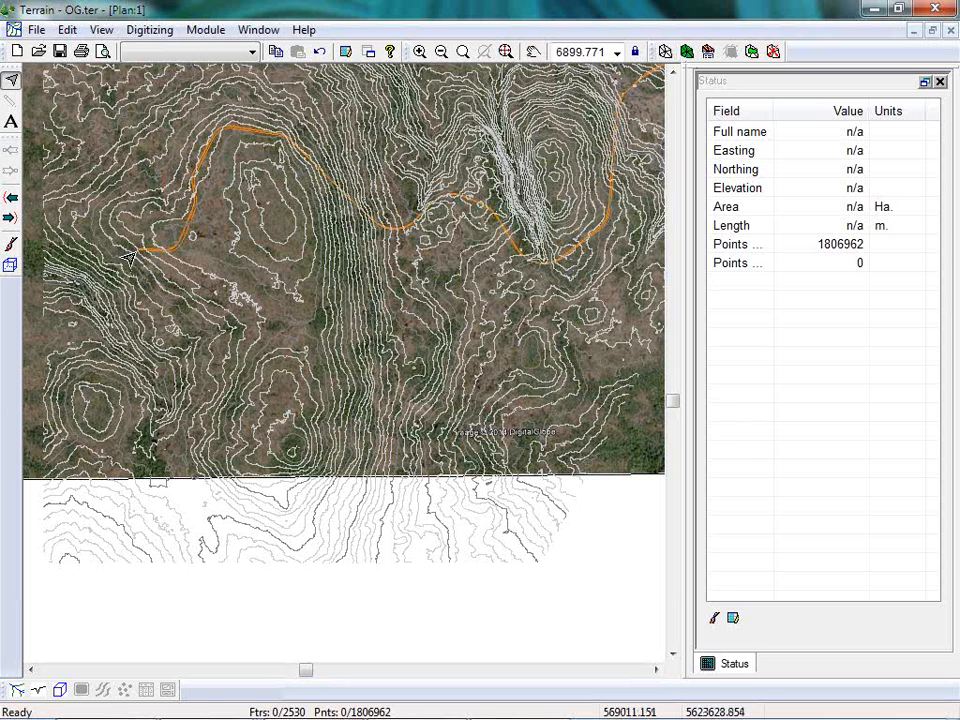
Select the remaining alignment, route 1-0, in the plan view as the current feature.
mouse_move(129, 259)
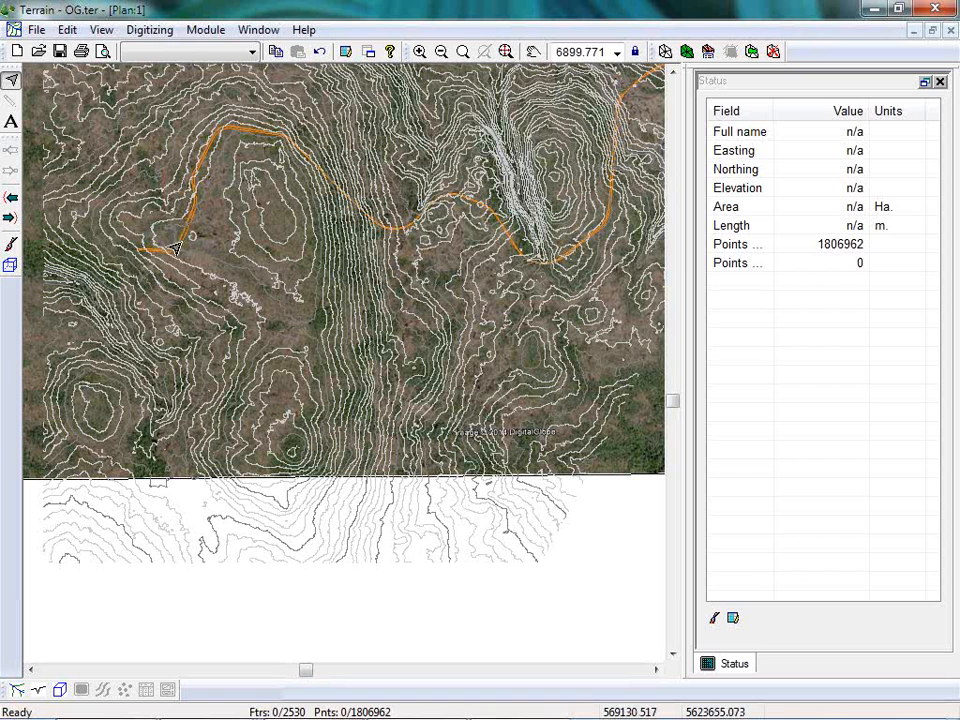
left_click(180, 245)
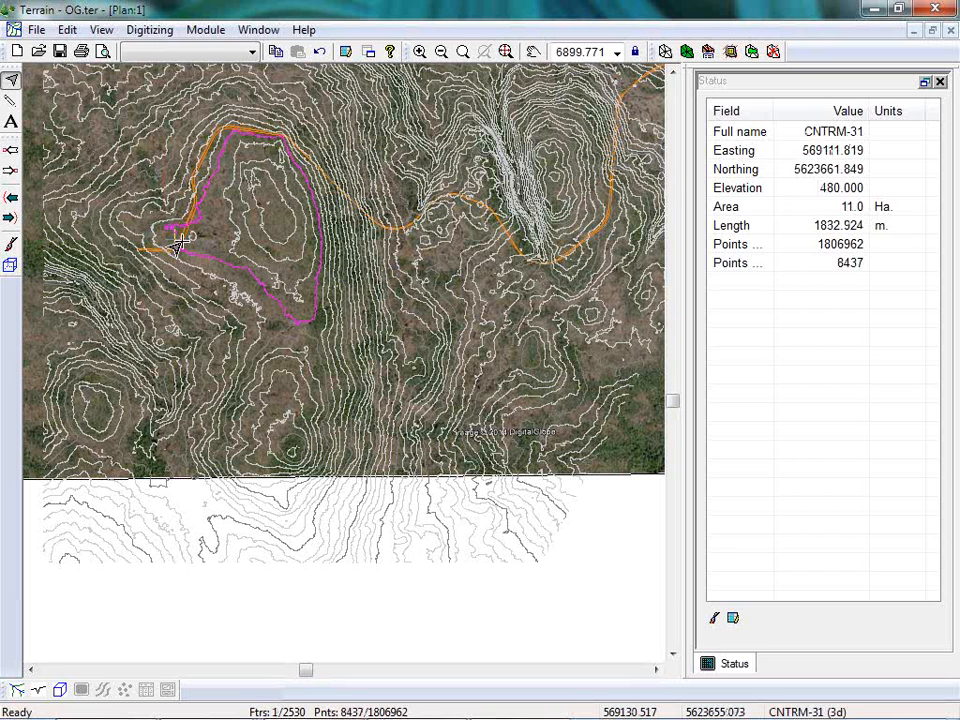
left_click(191, 230)
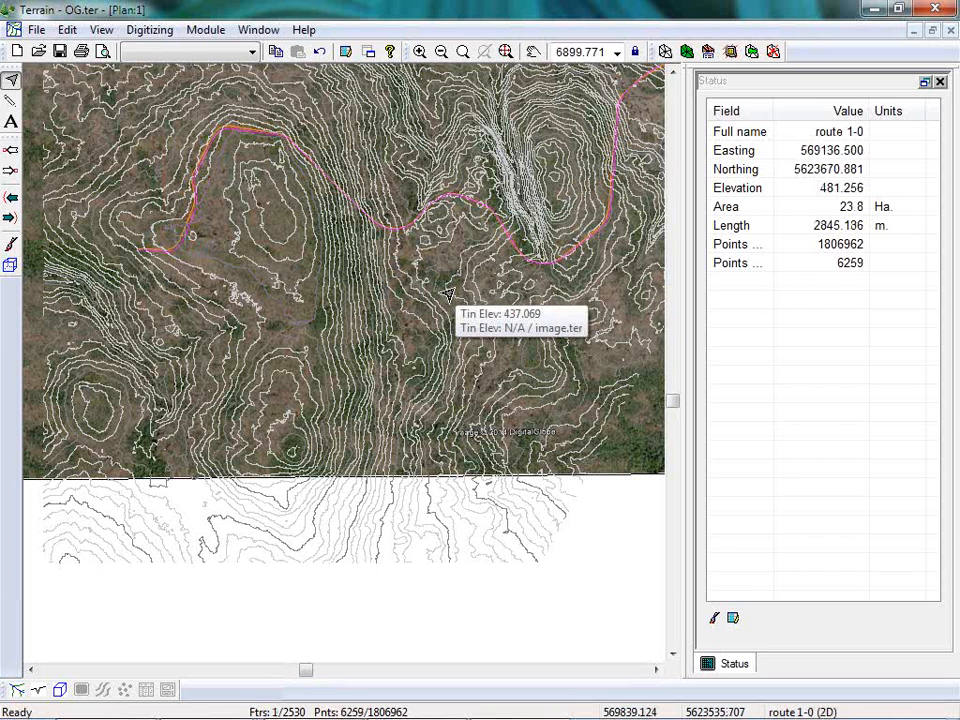
Minimize the 3D view, tile the plan and profile windows horizontally, and bring route 1-0 into view in the plan.
left_click(258, 29)
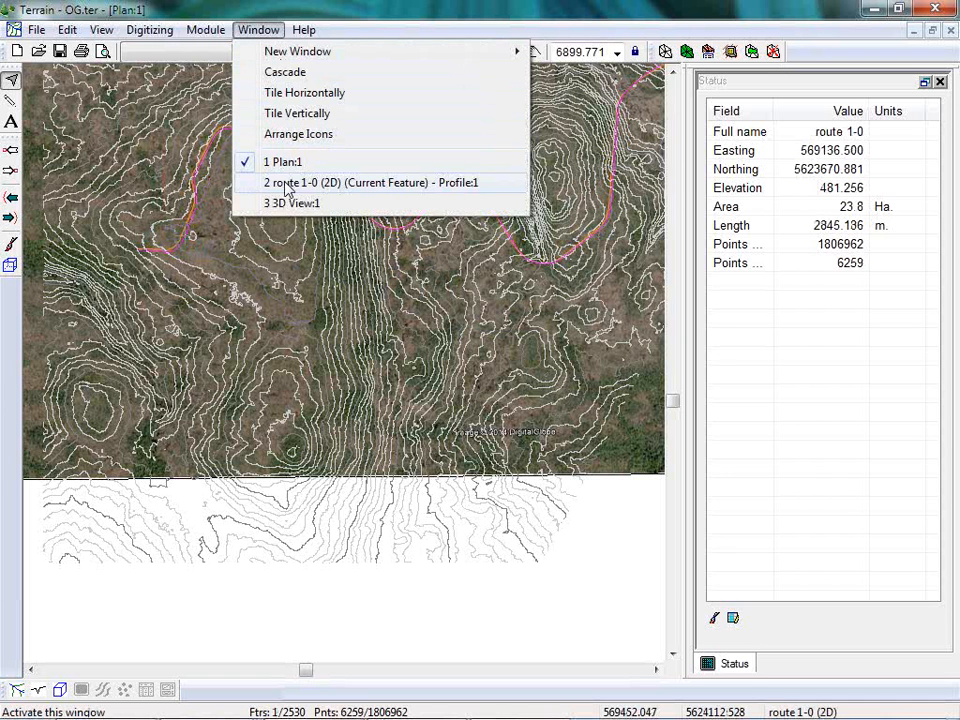
left_click(906, 28)
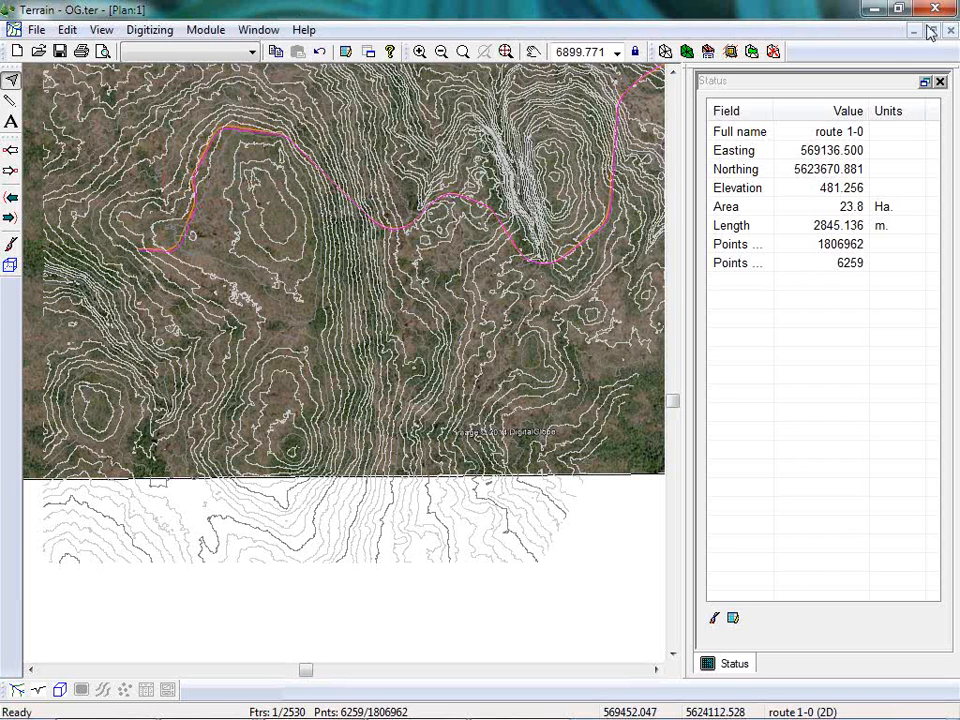
left_click(930, 32)
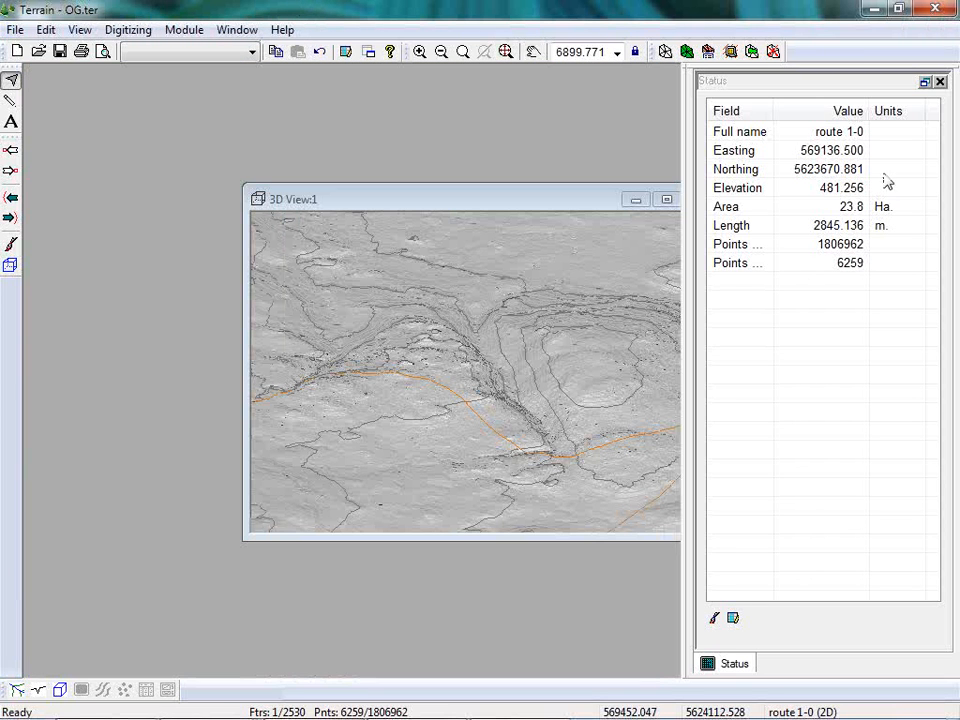
left_click(636, 200)
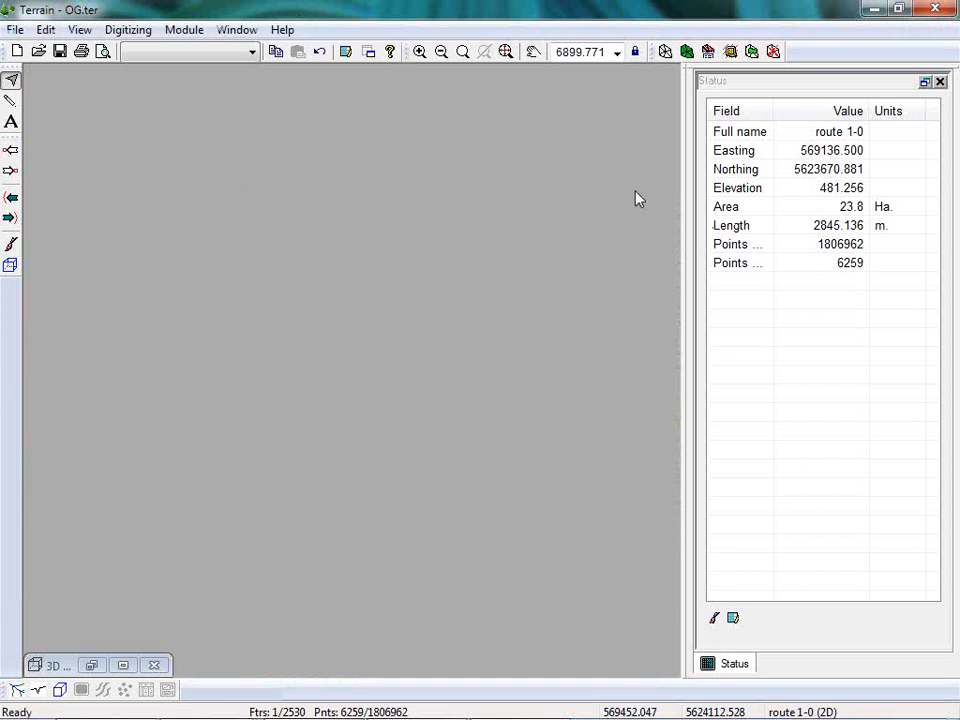
left_click(240, 30)
left_click(280, 94)
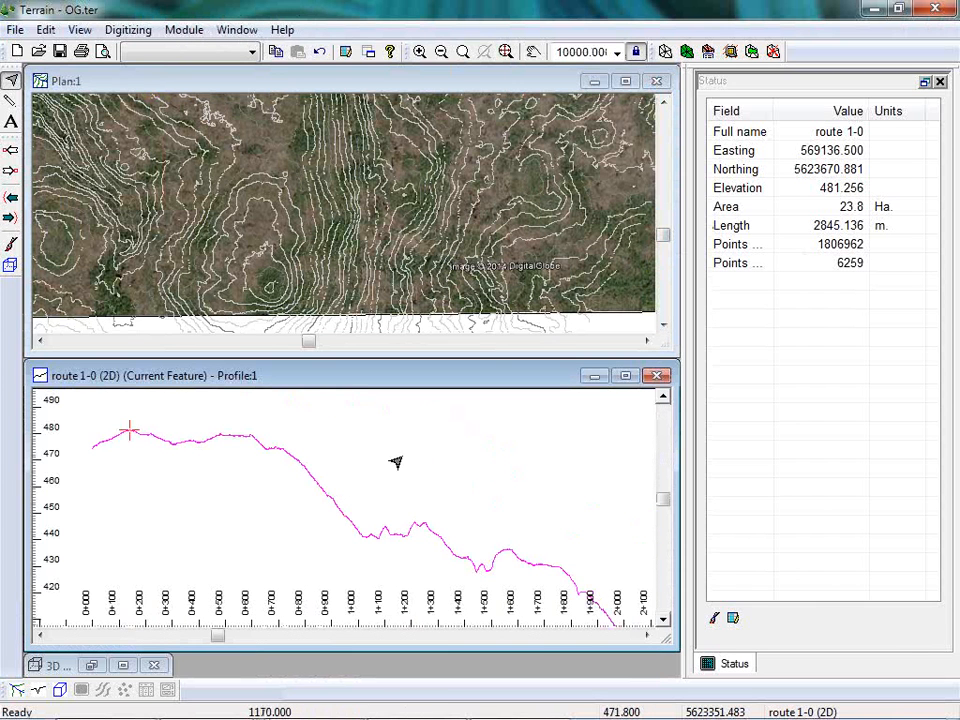
scroll(378, 203, "up", 2)
scroll(376, 226, "down", 8)
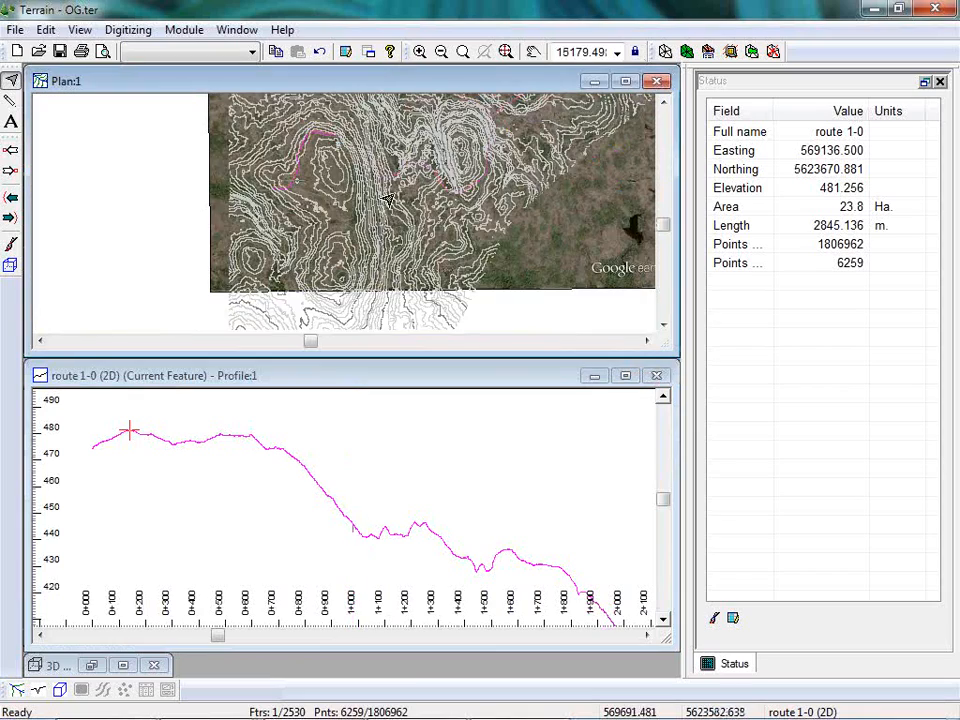
Apply the Pegging.ilt screen layout to show route 1-0's profile together with the plan.
scroll(226, 212, "up", 1)
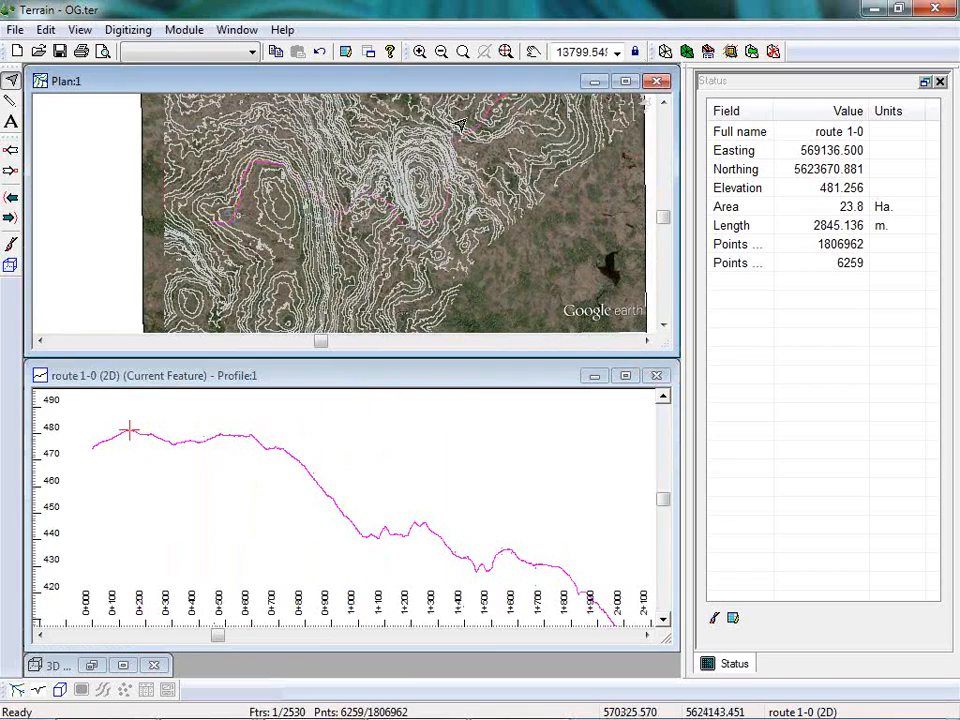
scroll(225, 182, "up", 12)
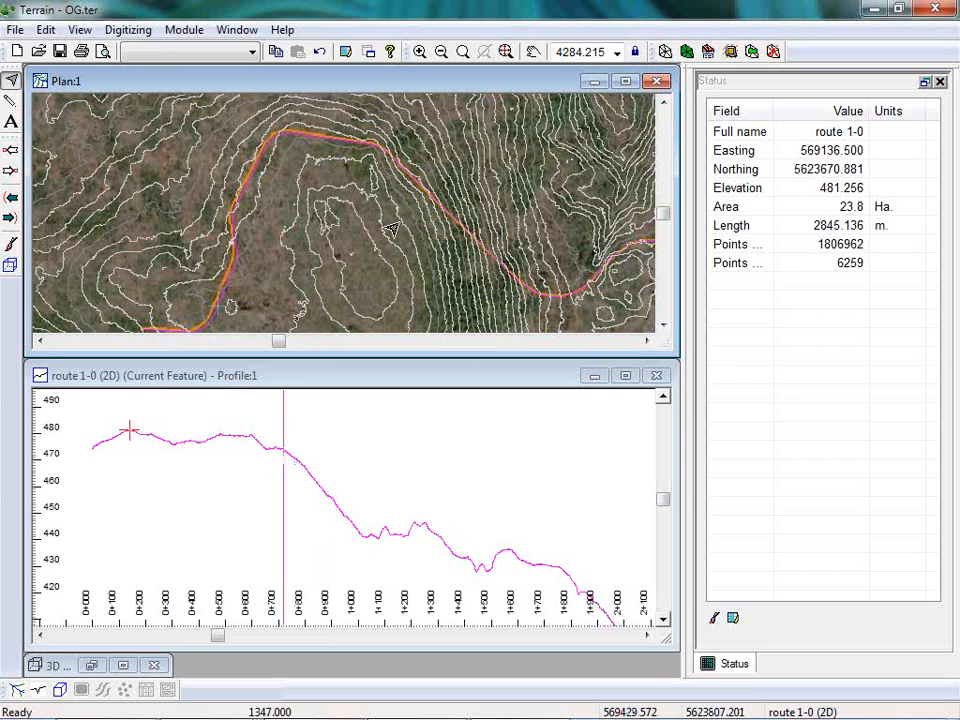
scroll(355, 265, "up", 1)
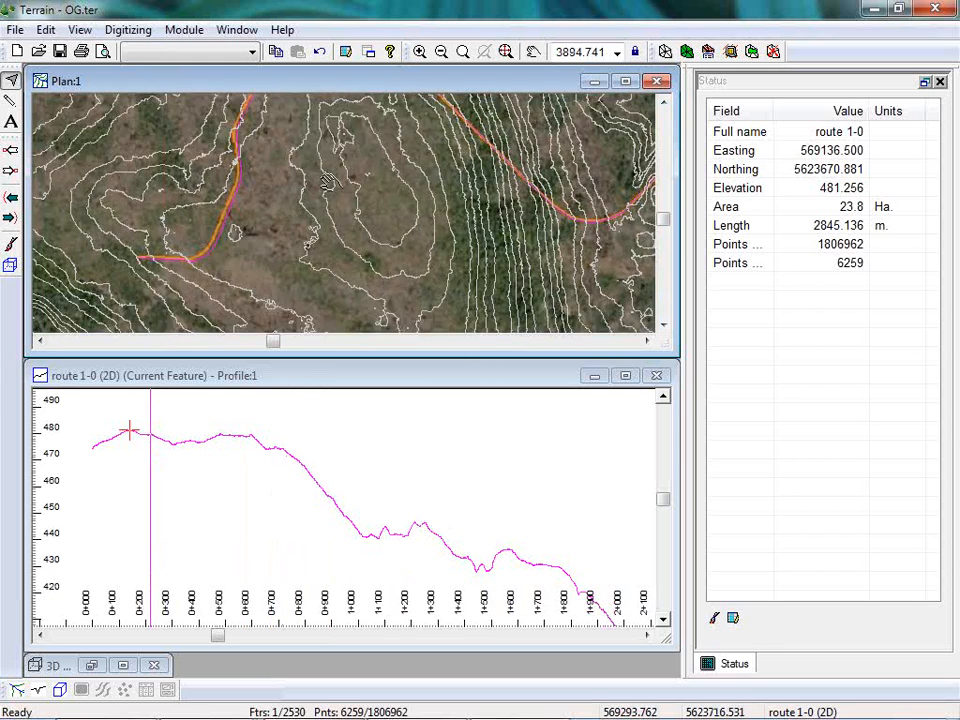
scroll(390, 200, "up", 1)
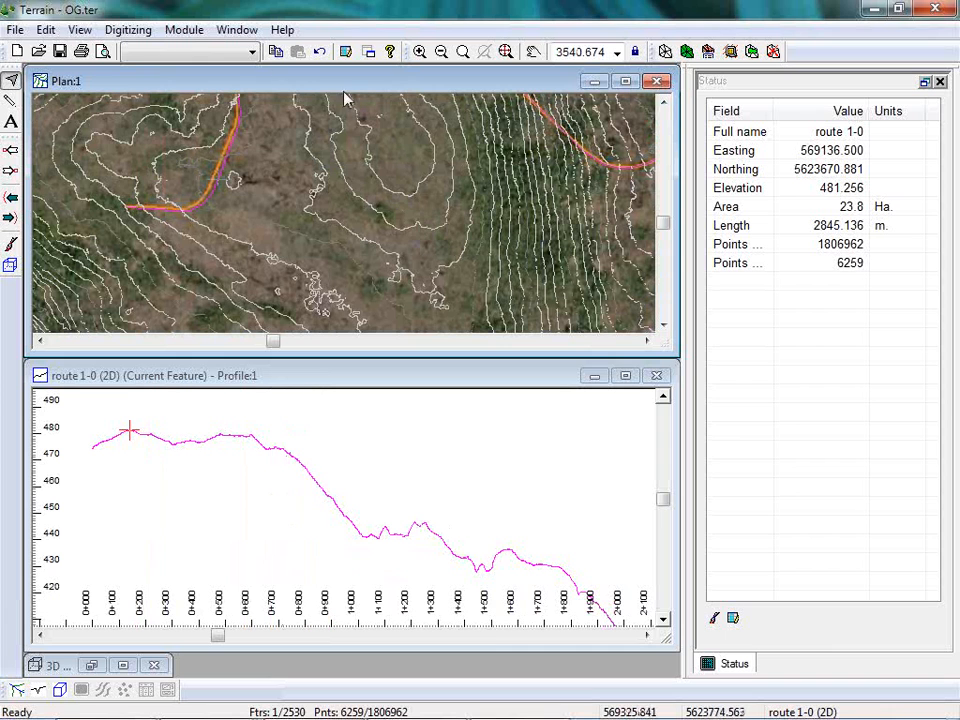
left_click(254, 52)
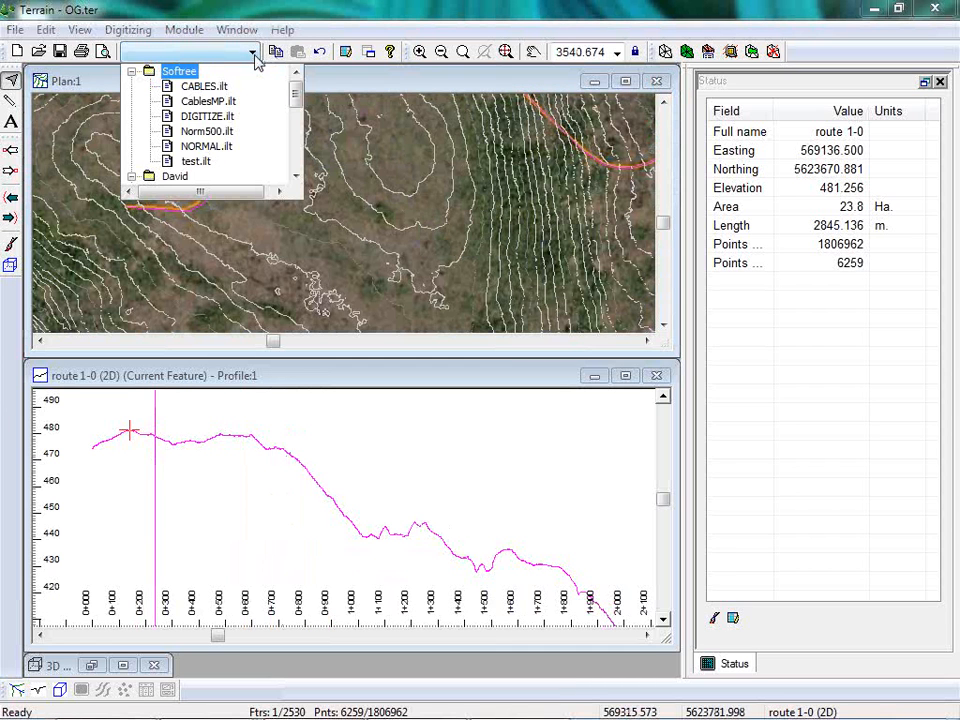
left_click_drag(299, 97, 299, 107)
left_click(204, 162)
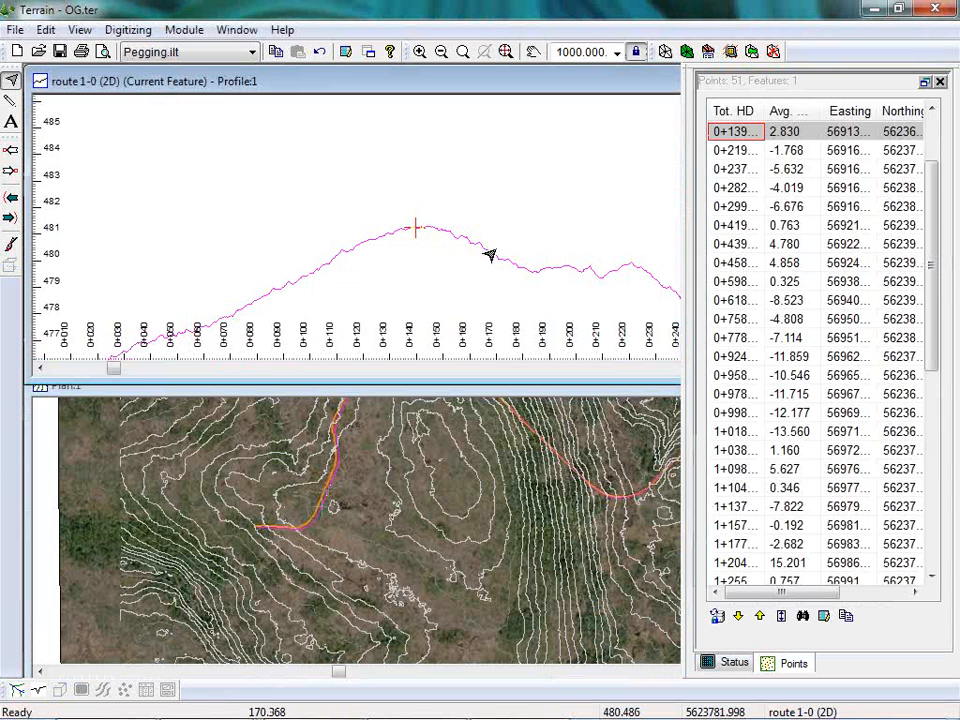
middle_click_drag(369, 289, 390, 216)
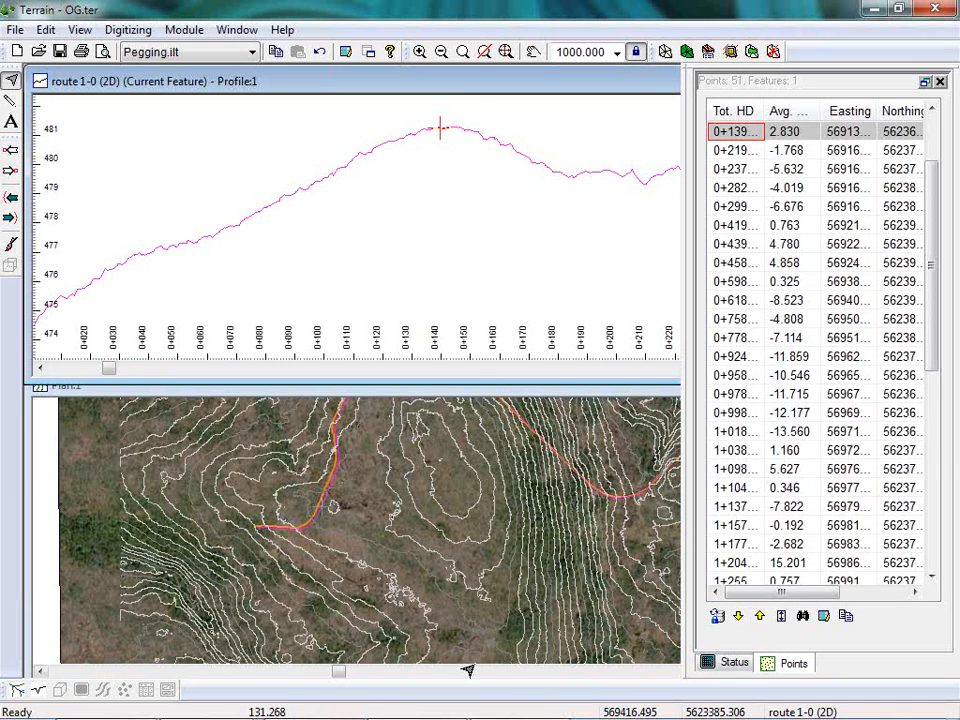
mouse_move(568, 602)
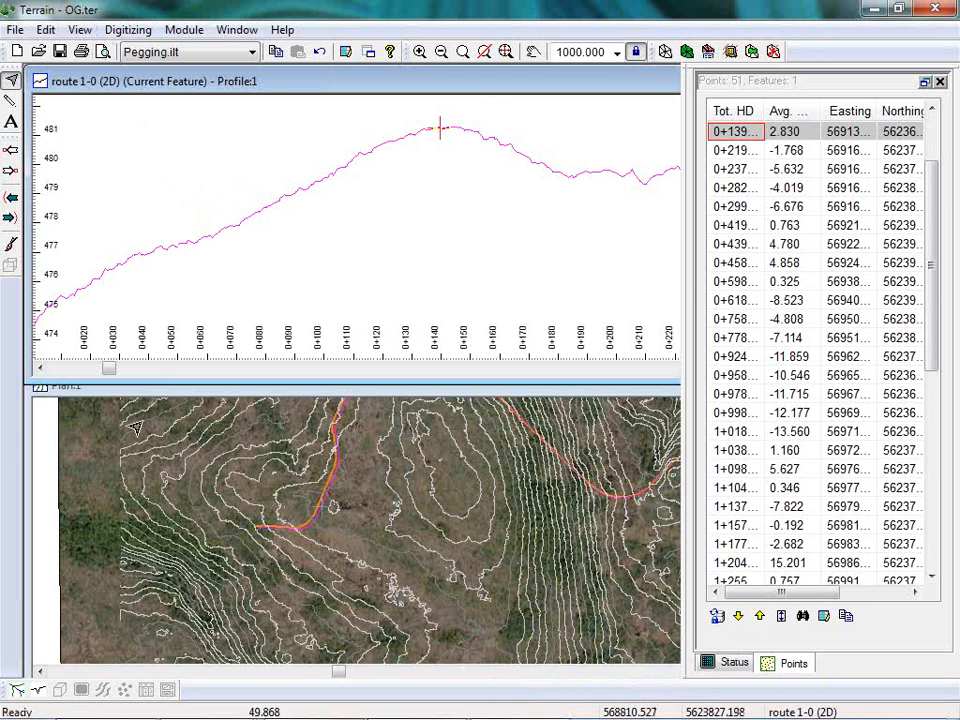
Create a new feature named route 2 with the Elevations property off, using the mouse as the creation method.
left_click(47, 30)
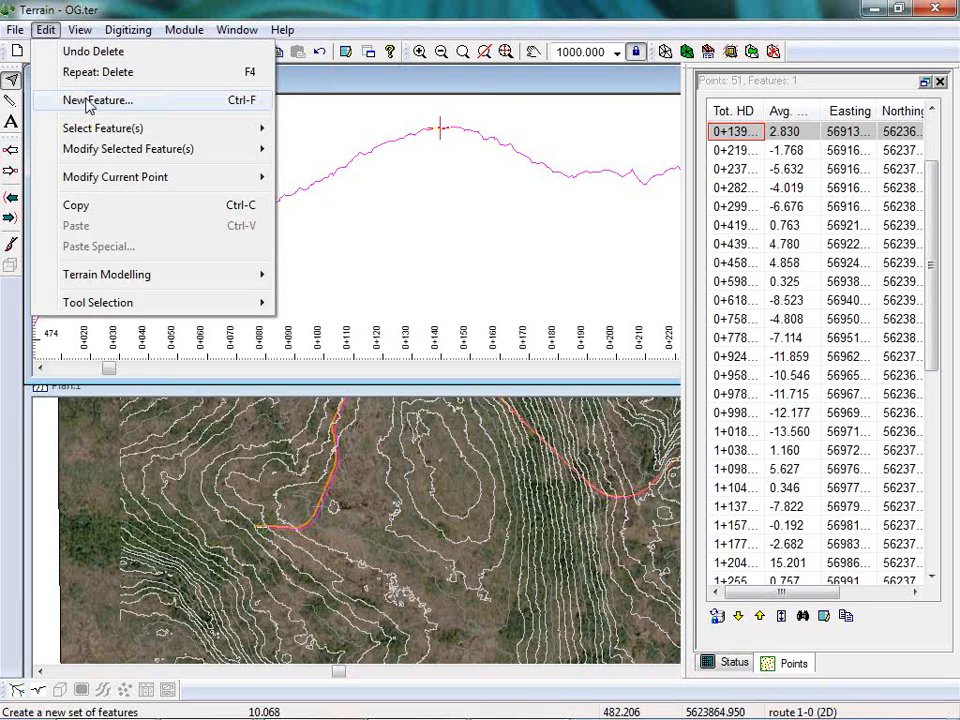
left_click(90, 101)
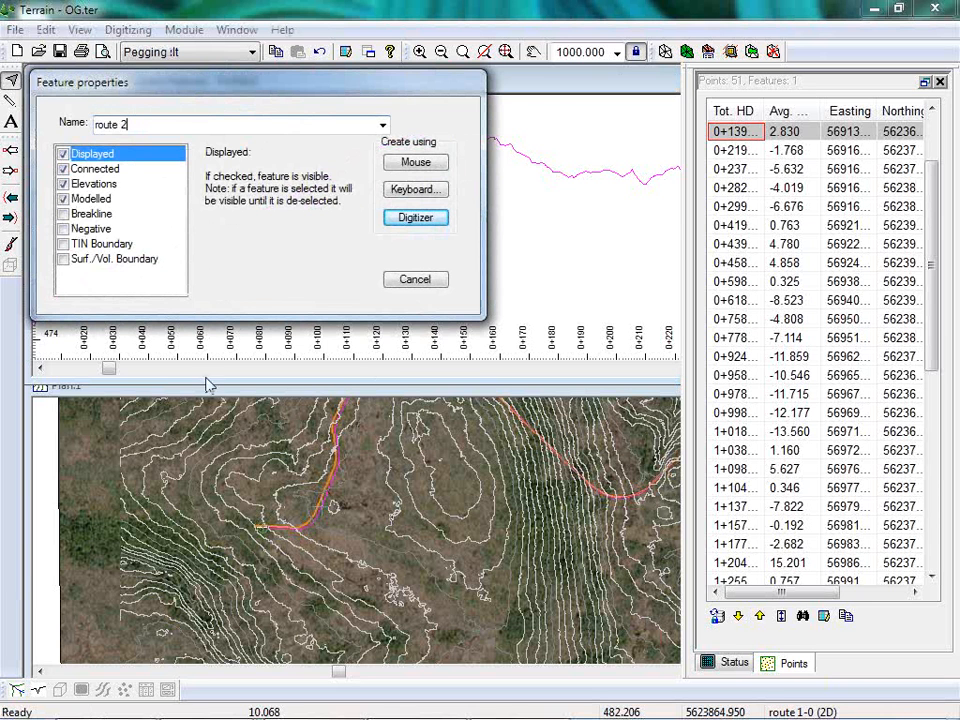
left_click(64, 184)
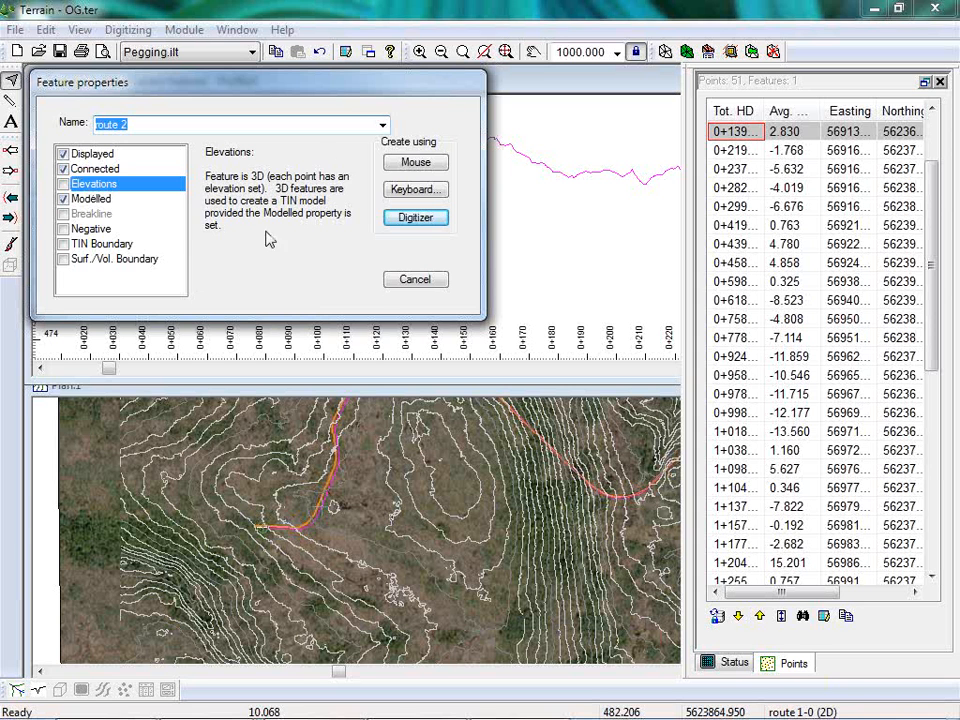
left_click(424, 170)
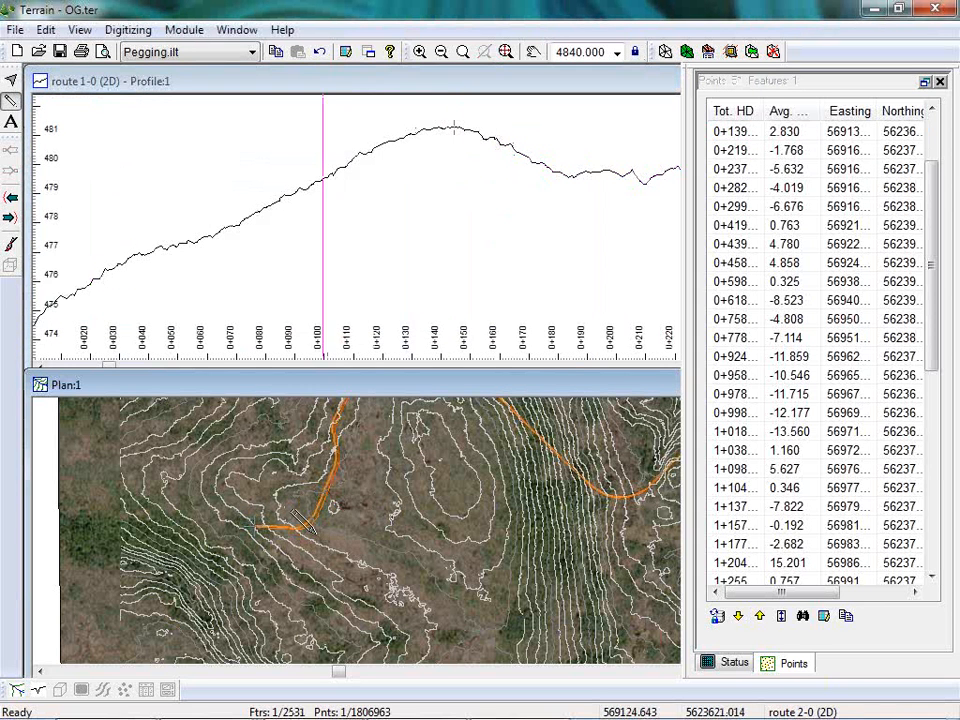
Draw route 2's first leg about 154 m long at azimuth 91 from the start of route 1-0, and show its status details.
left_click(322, 530)
left_click(340, 528)
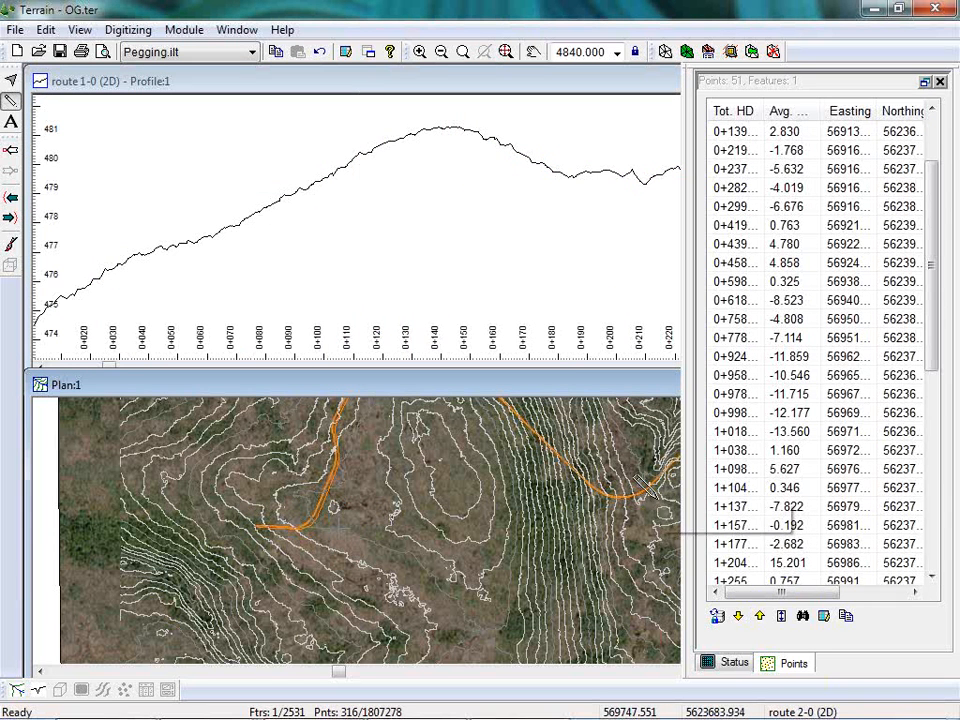
left_click(345, 87)
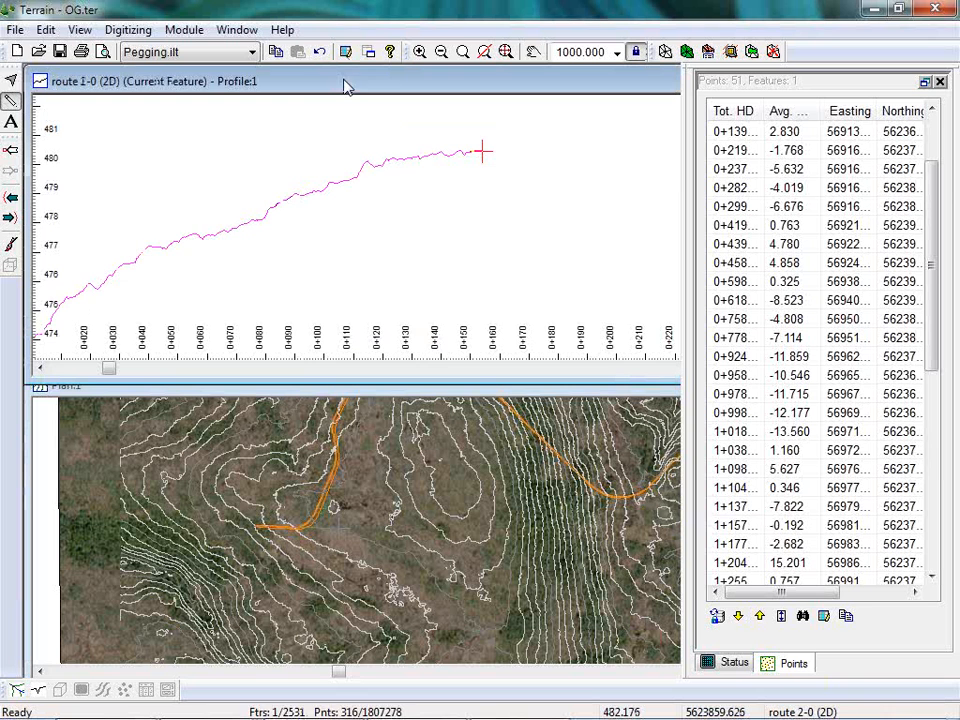
left_click_drag(199, 274, 268, 189)
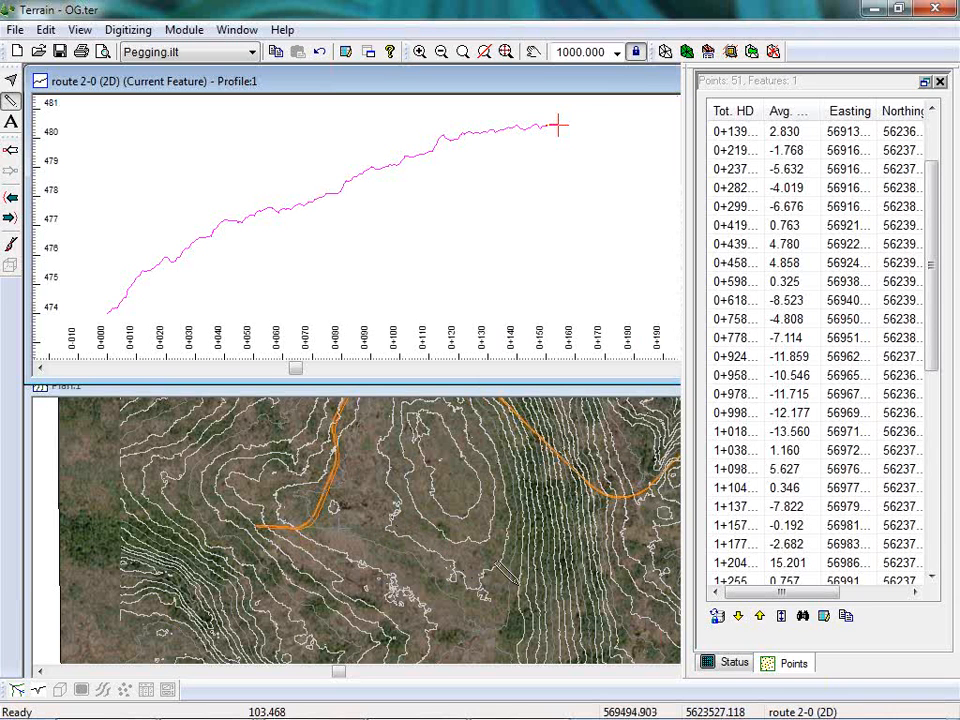
left_click(734, 662)
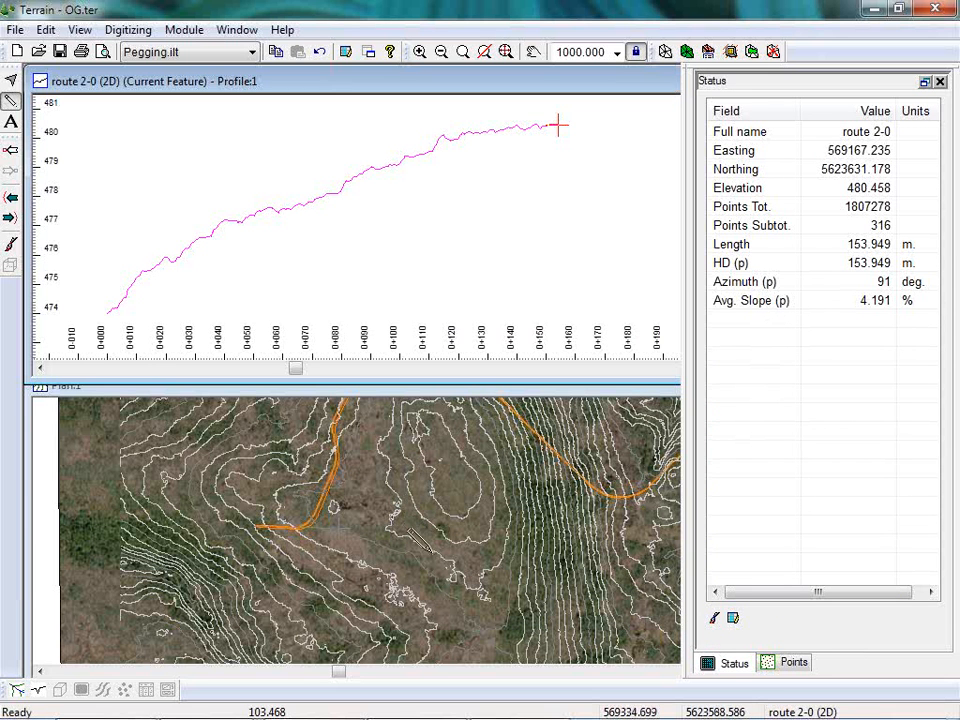
Extend route 2 with a second leg about 197 m long at azimuth 112, and examine its profile and average slope.
left_click(436, 547)
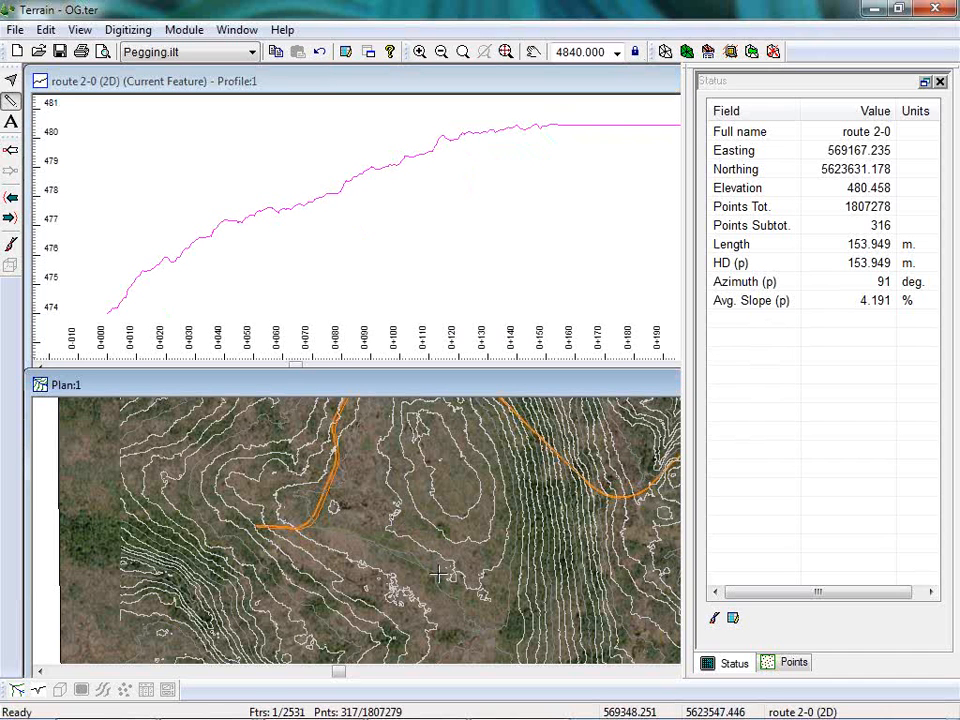
left_click(441, 569)
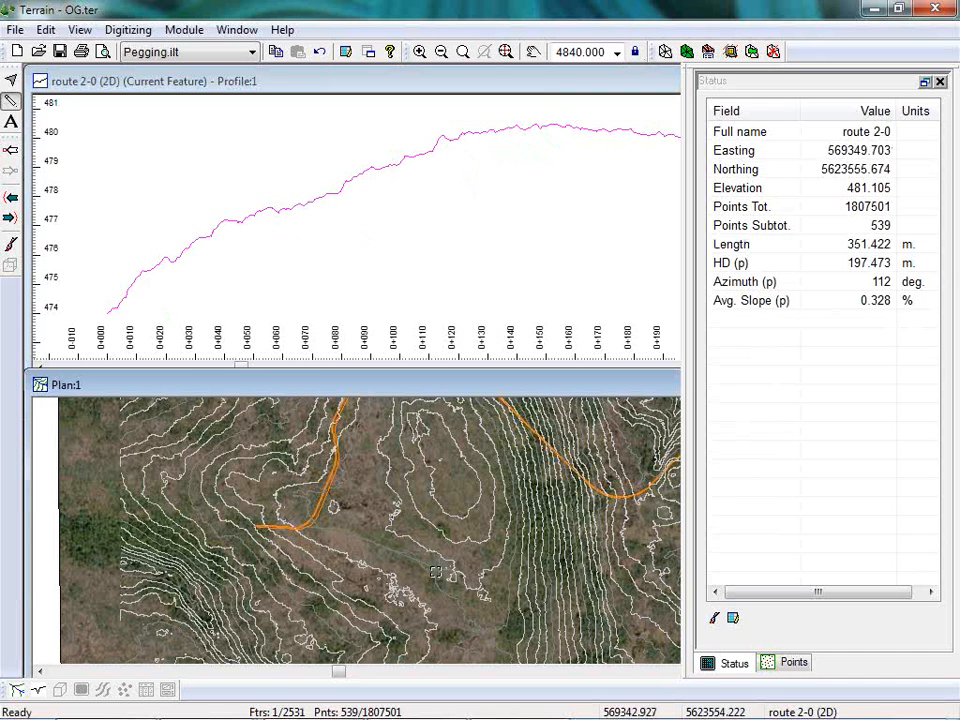
middle_click_drag(646, 232, 357, 236)
scroll(447, 220, "down", 3)
scroll(448, 220, "down", 1)
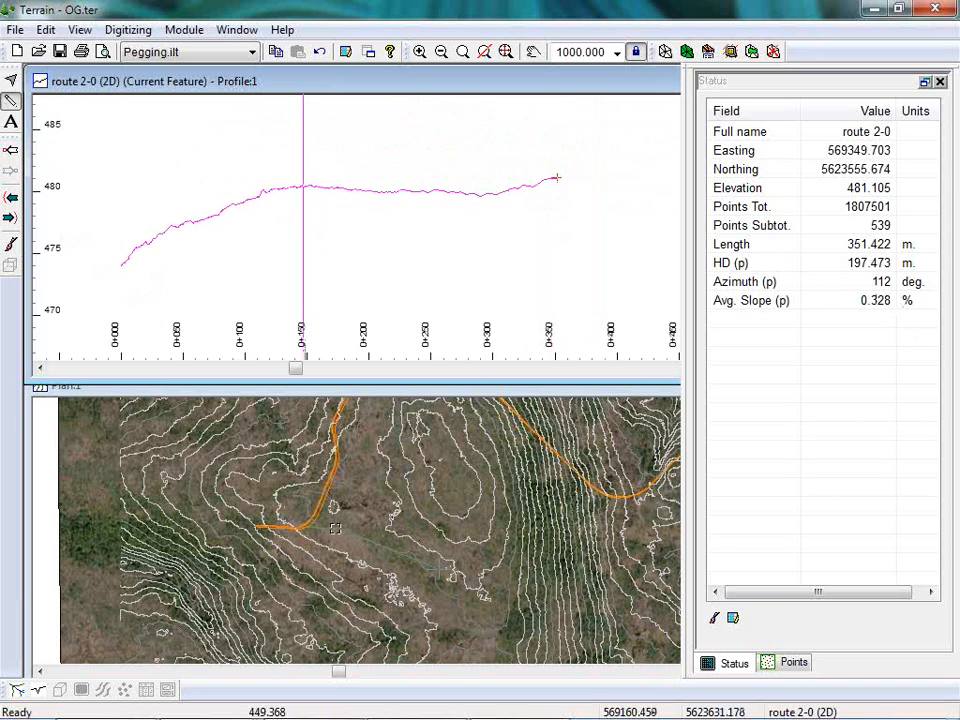
mouse_move(335, 528)
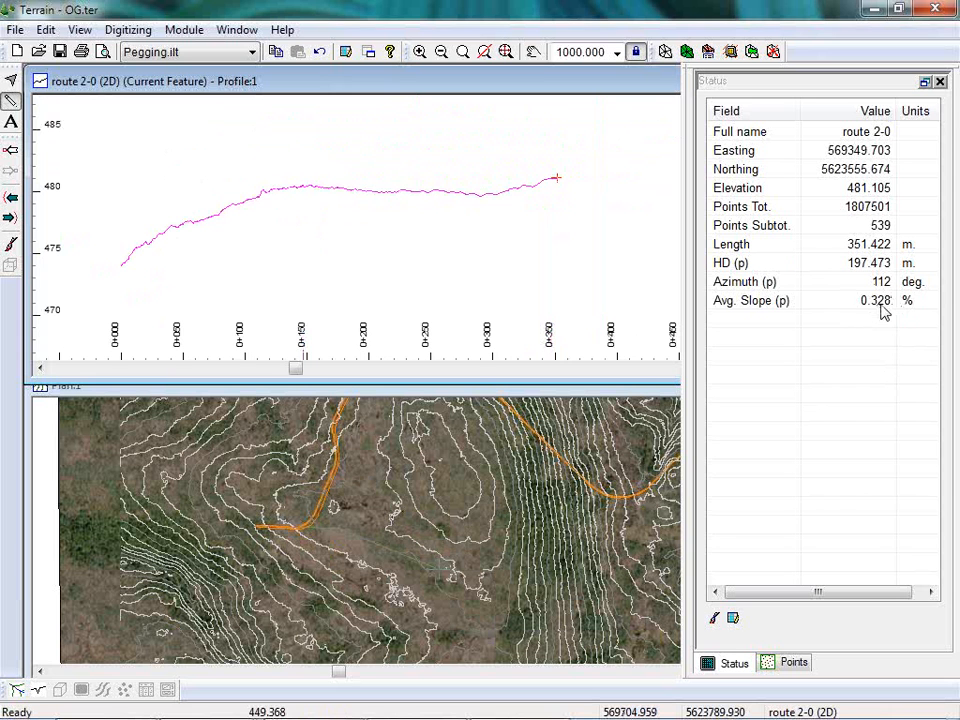
Extend route 2 with a third leg about 161 m long at azimuth 116, reaching the edge of the steep slope.
left_click(488, 596)
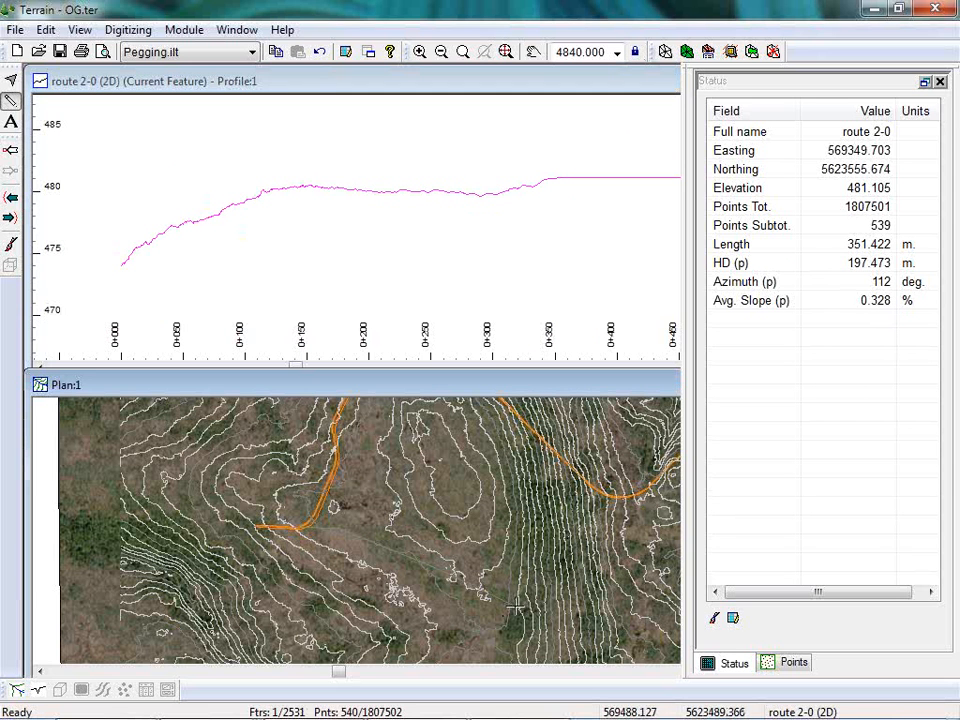
left_click(518, 609)
middle_click_drag(590, 233, 285, 199)
Extend route 2 straight down the steep slope with a leg about 159 m long at azimuth 95, and check its grade.
left_click(593, 603)
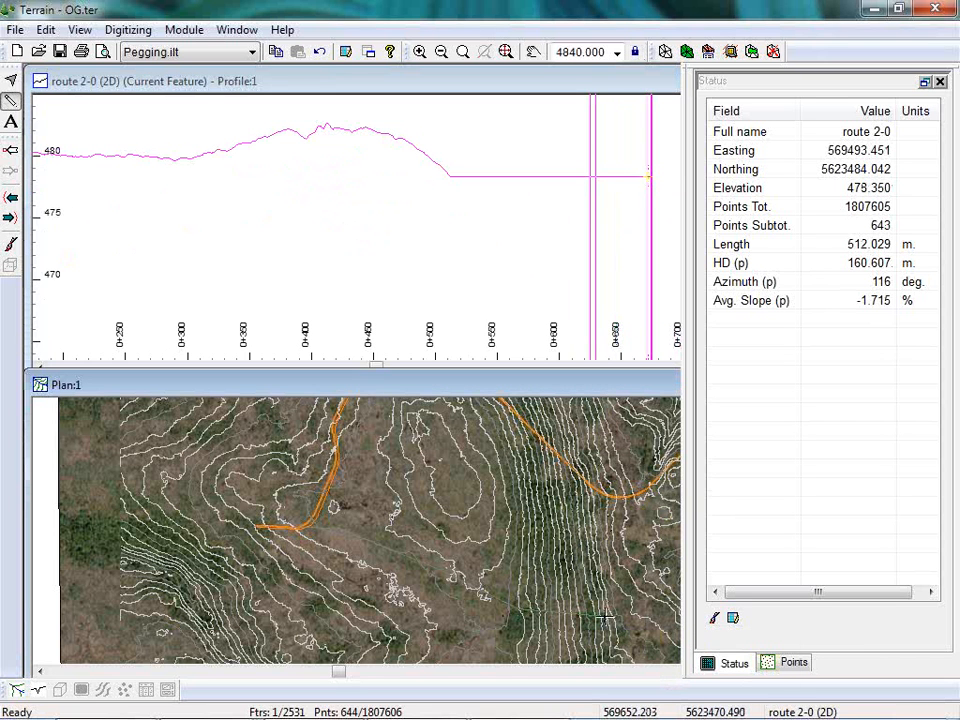
mouse_move(604, 619)
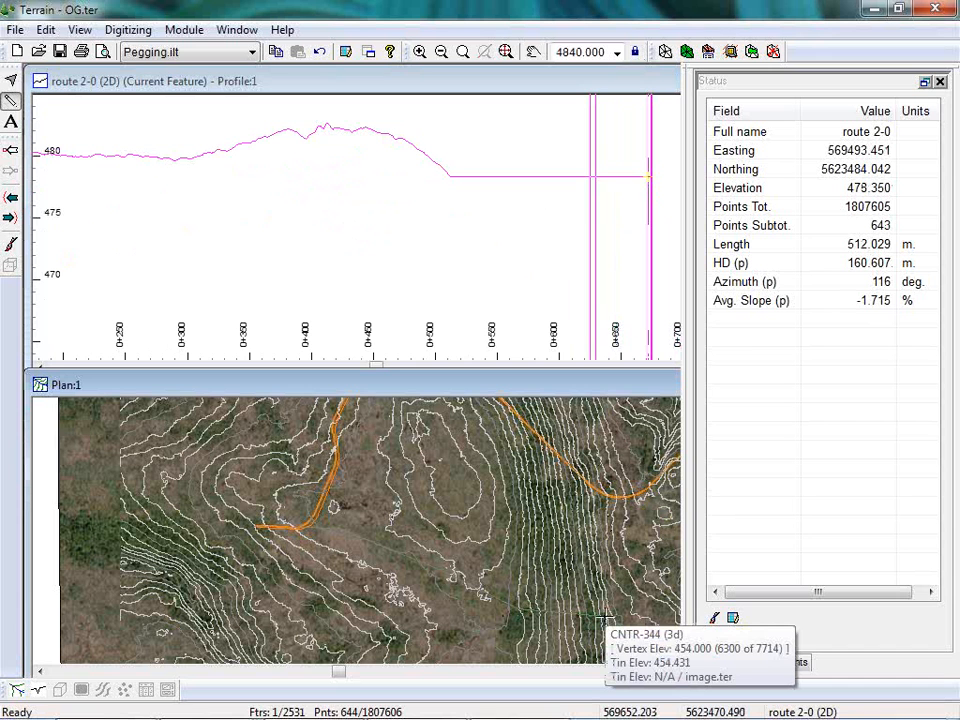
left_click(604, 619)
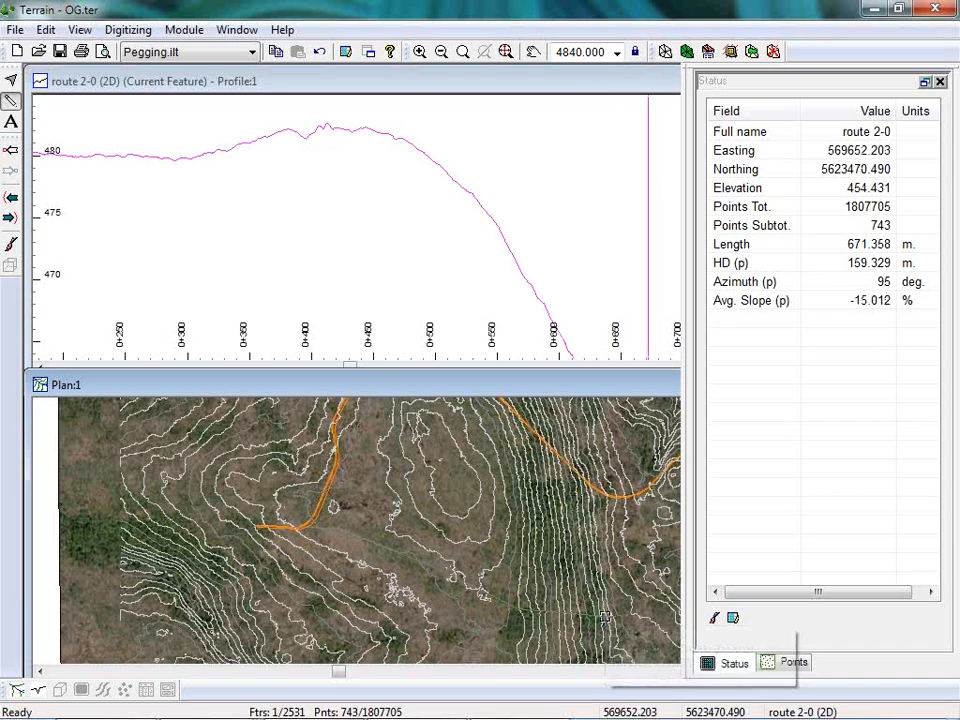
left_click(520, 200)
scroll(564, 242, "down", 2)
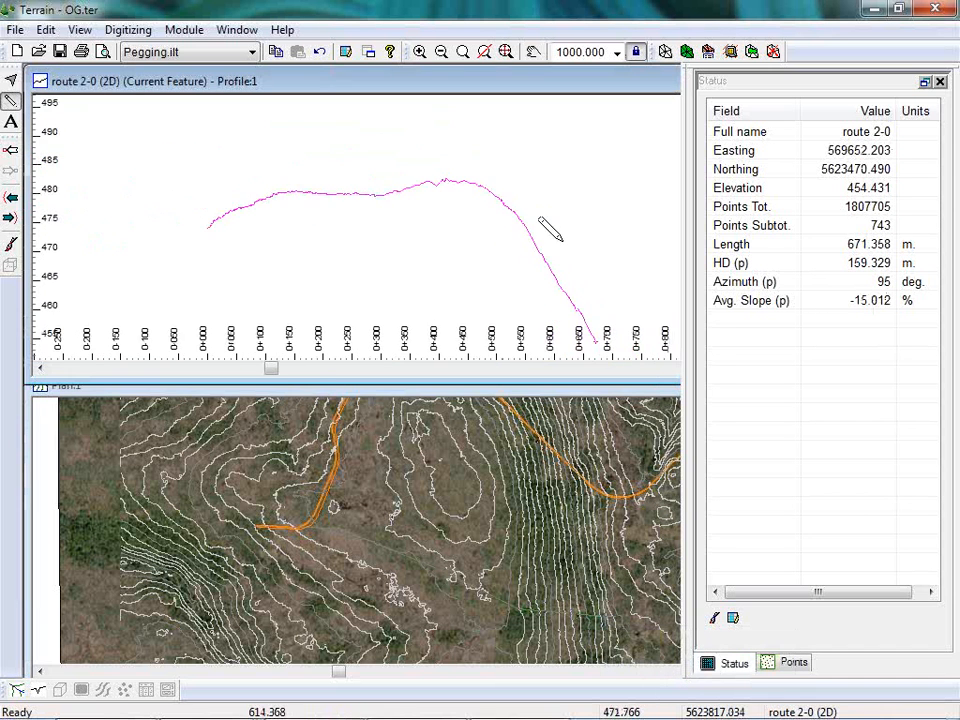
middle_click_drag(597, 264, 519, 204)
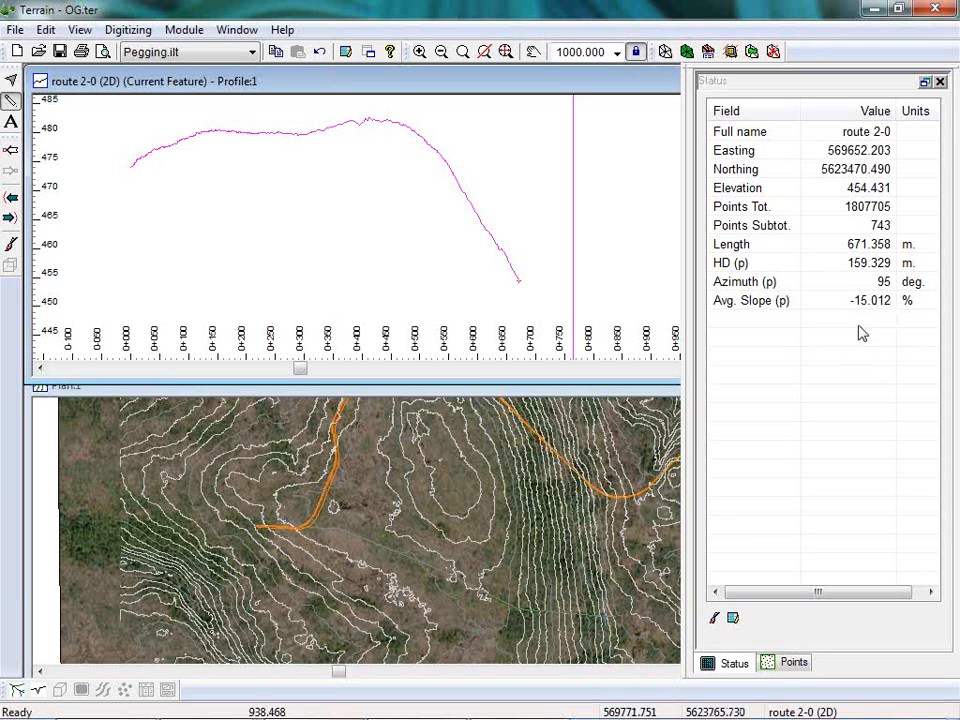
Relocate route 2's end point southward along the slope and insert intermediate points to ease the descent.
left_click(571, 571)
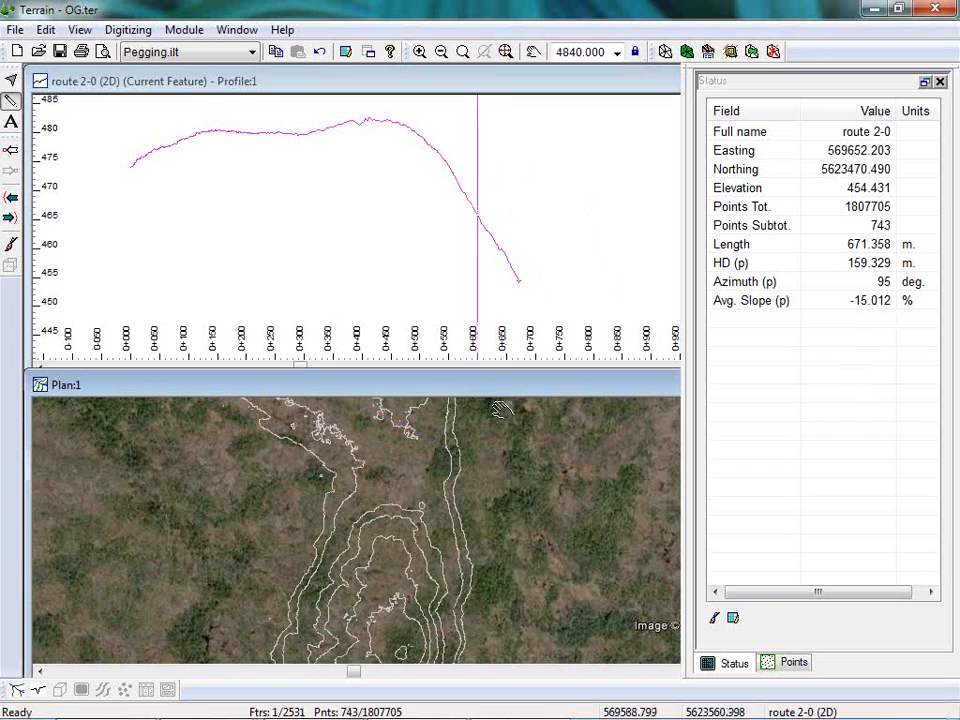
left_click_drag(530, 452, 517, 594)
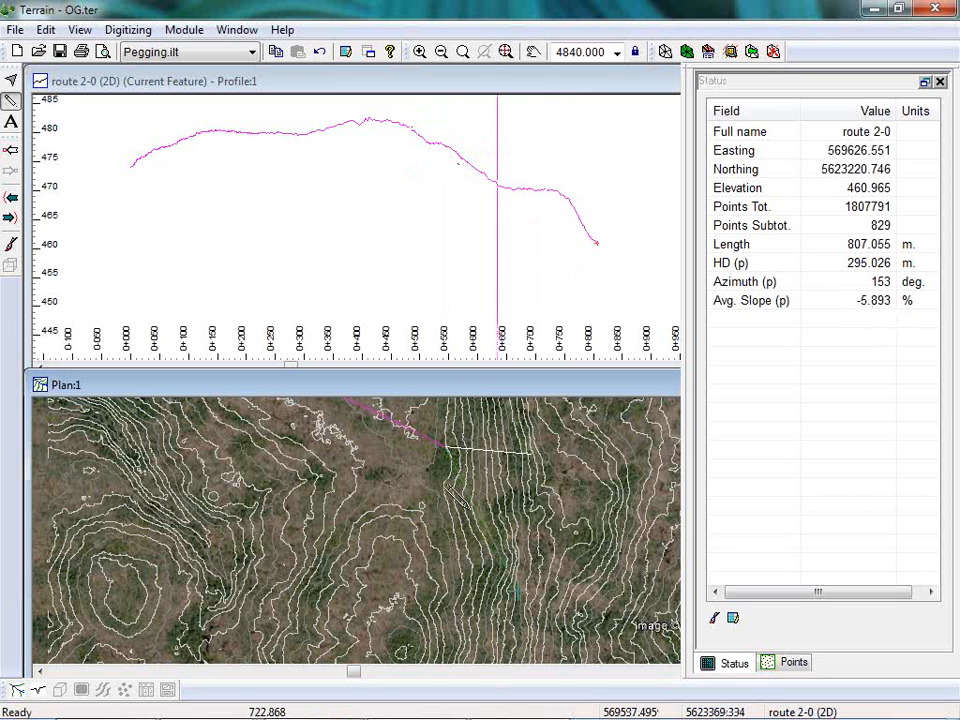
left_click(475, 498)
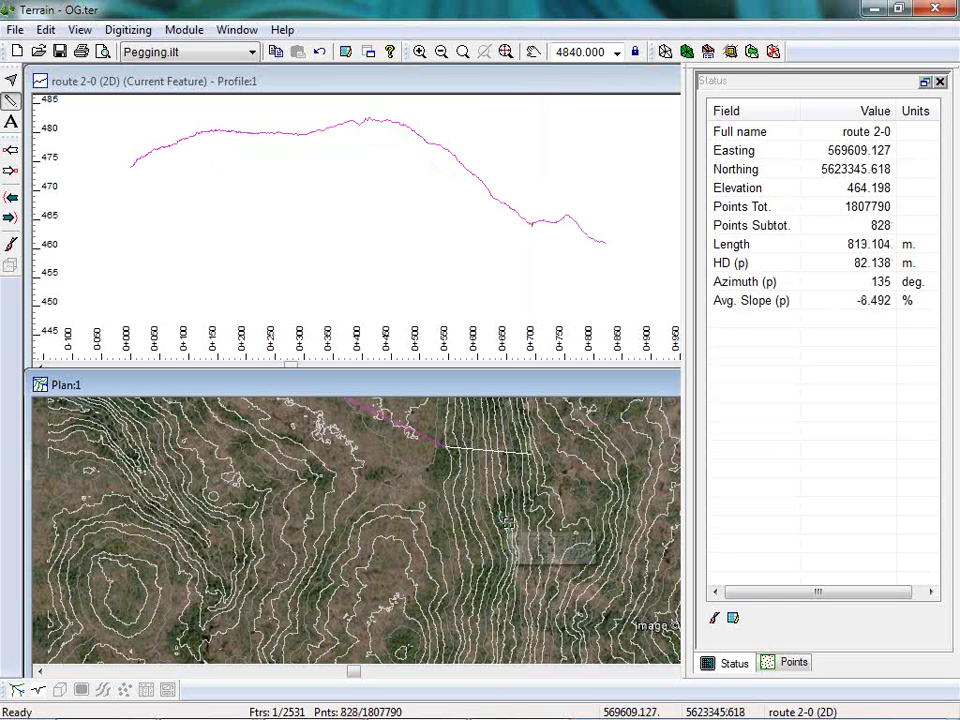
Turn off display of the image.ter background in the plan view.
right_click(340, 510)
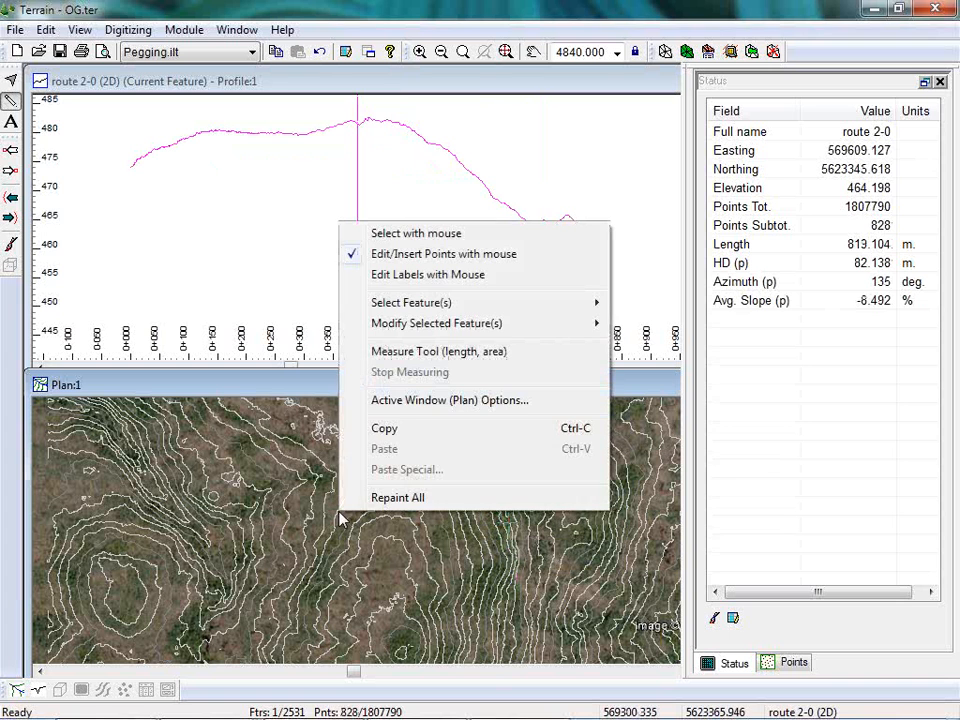
left_click(409, 404)
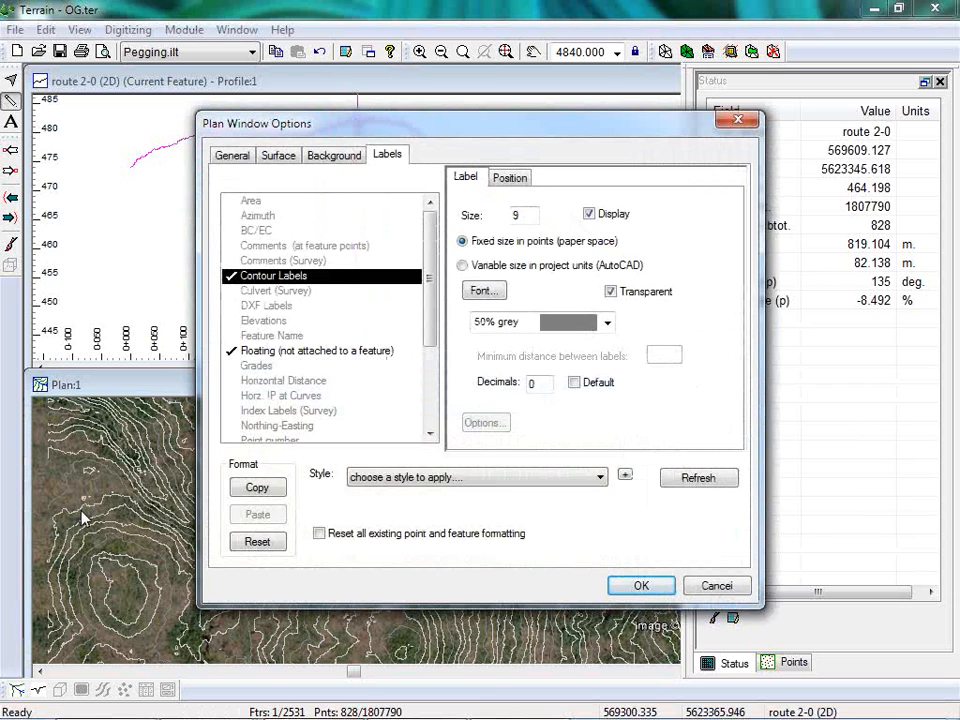
left_click(253, 543)
left_click(338, 155)
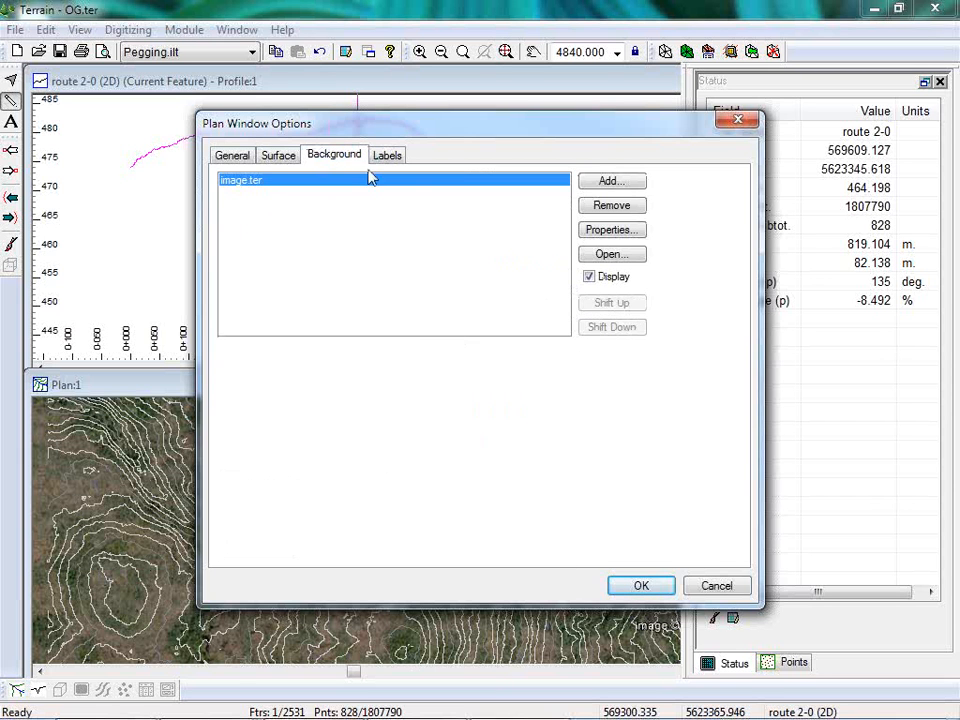
left_click(603, 278)
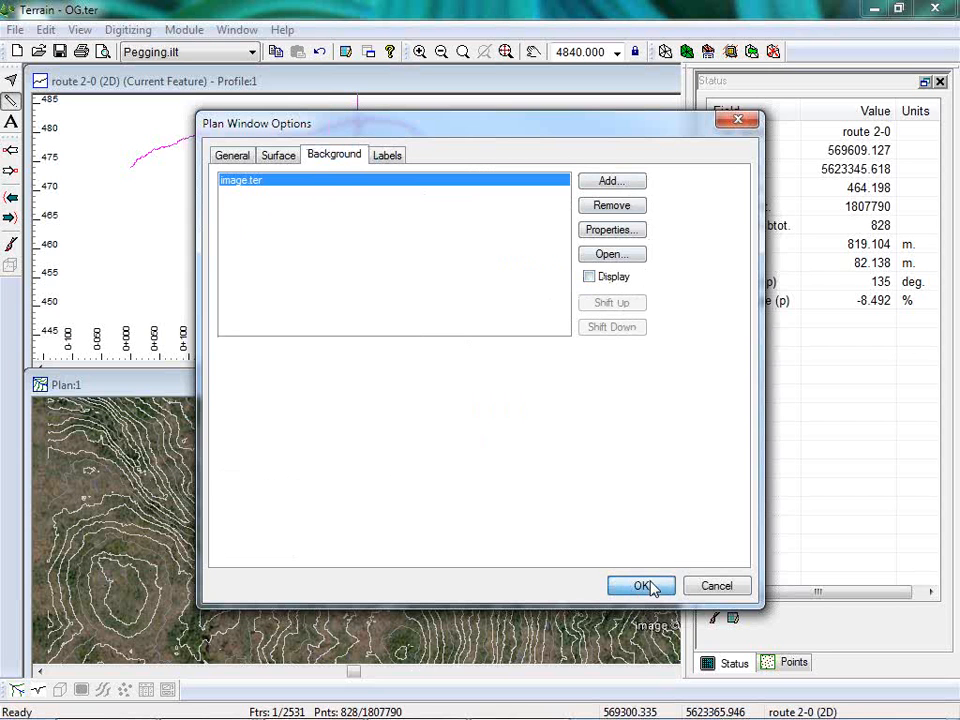
left_click(643, 586)
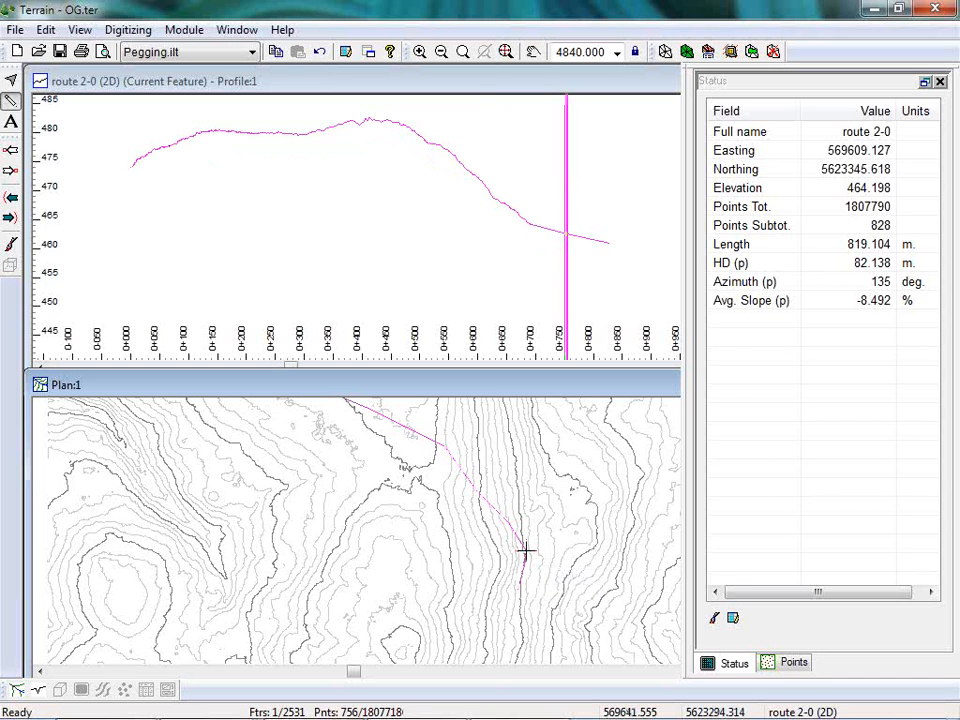
Insert another point on route 2's downhill section, about 61 m past the previous intermediate point at azimuth 148.
left_click(526, 550)
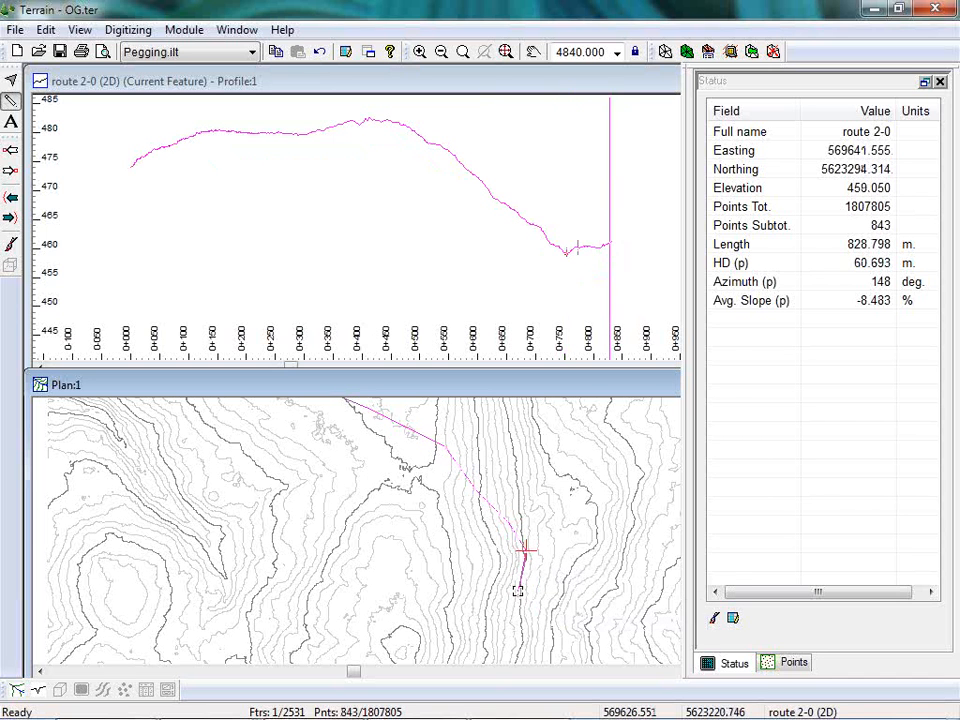
Place route 2's downhill point about 74 m away at azimuth 138, and extend the route about 756 m at azimuth 49 to meet the existing road.
left_click(544, 597)
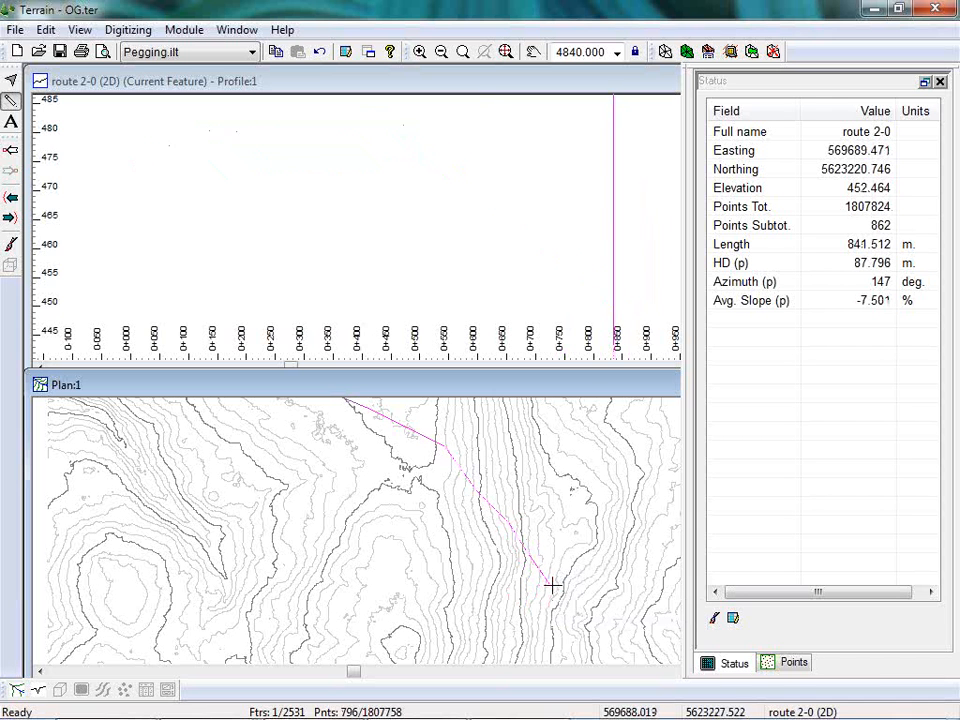
scroll(553, 579, "down", 3)
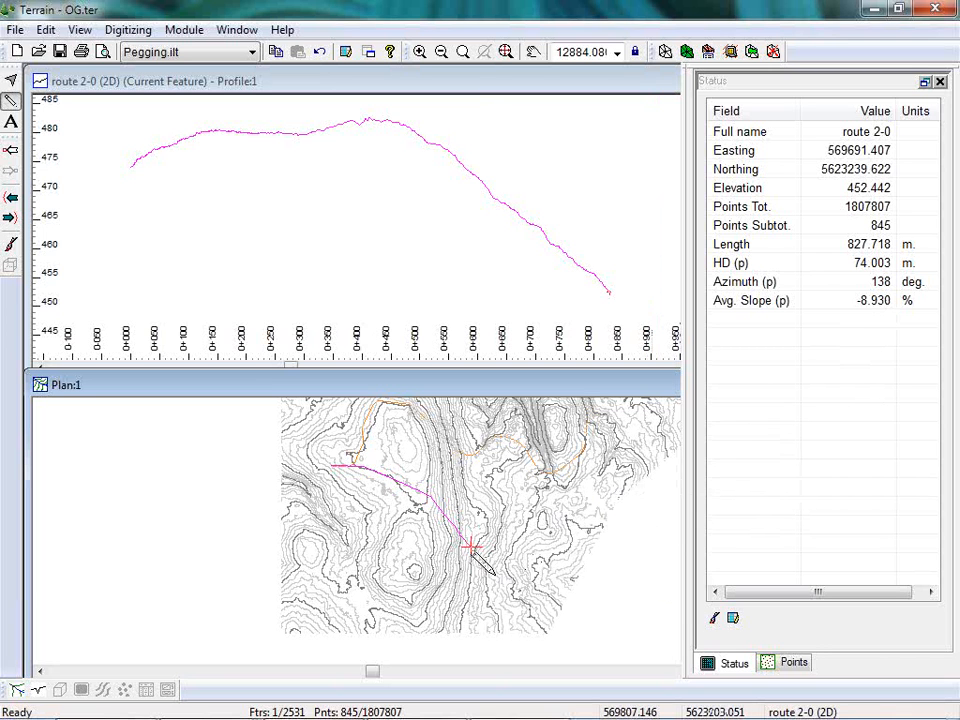
left_click(580, 554)
left_click(586, 446)
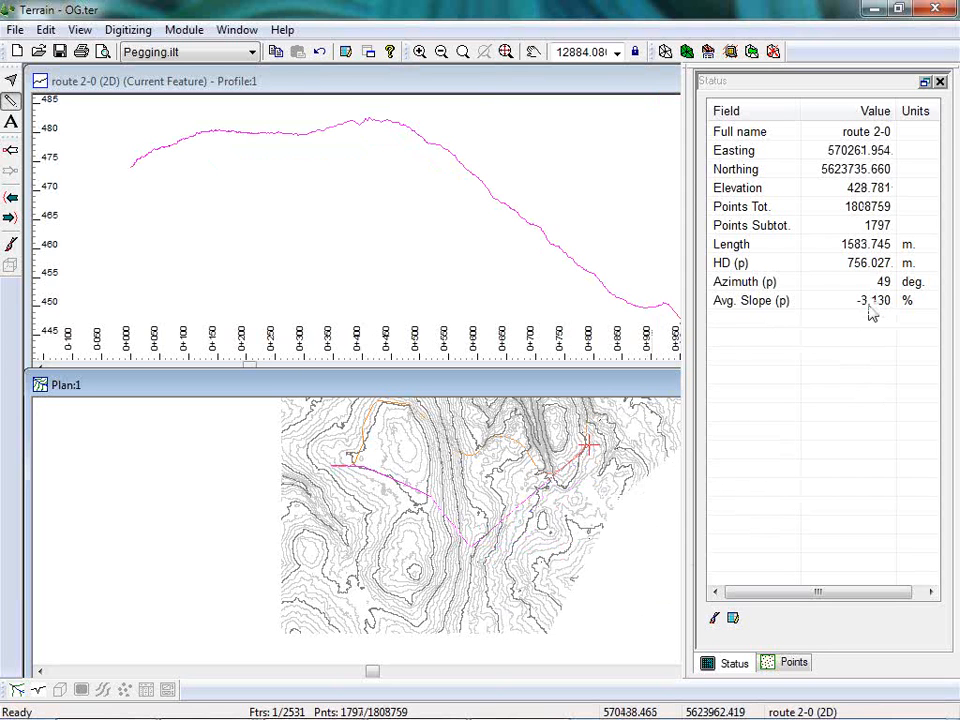
Insert an intermediate point in route 2's final leg, about 322 m at azimuth 101, and check the whole descent in the profile.
left_click(538, 560)
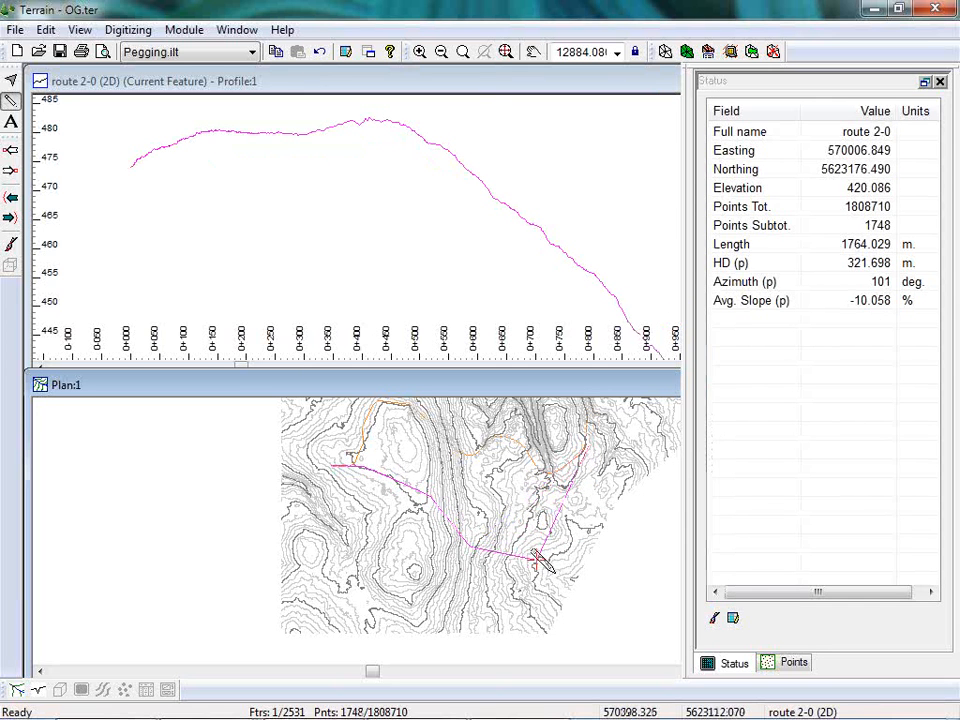
middle_click_drag(677, 285, 403, 133)
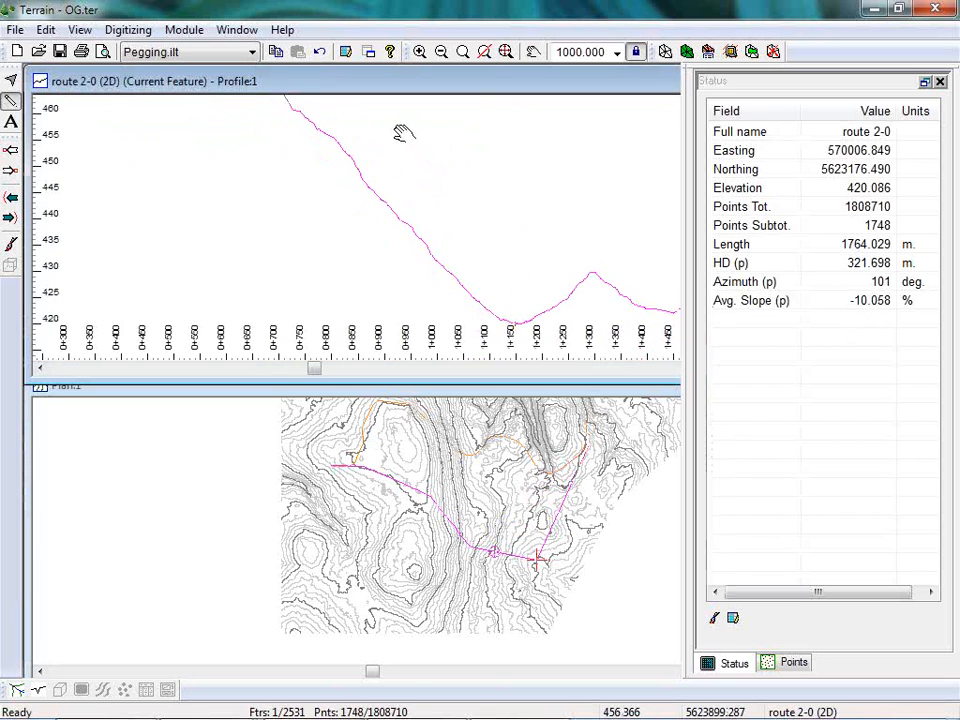
scroll(443, 180, "down", 5)
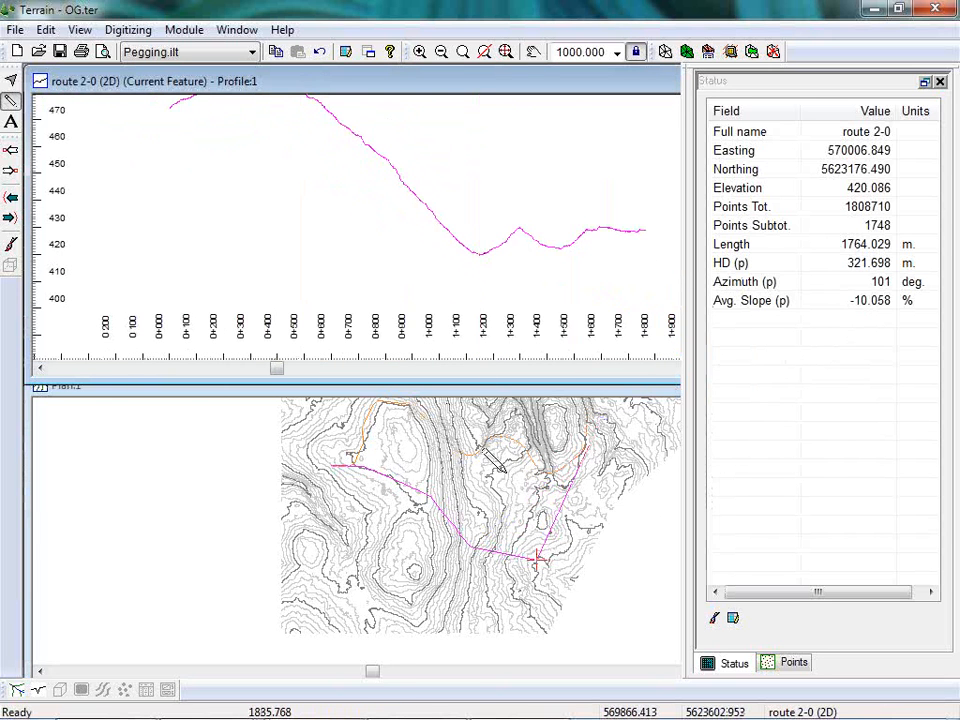
Shift route 2's bend at the foot of the downhill section southward, giving a leg of about 122 m at azimuth 153.
middle_click_drag(497, 461, 470, 497)
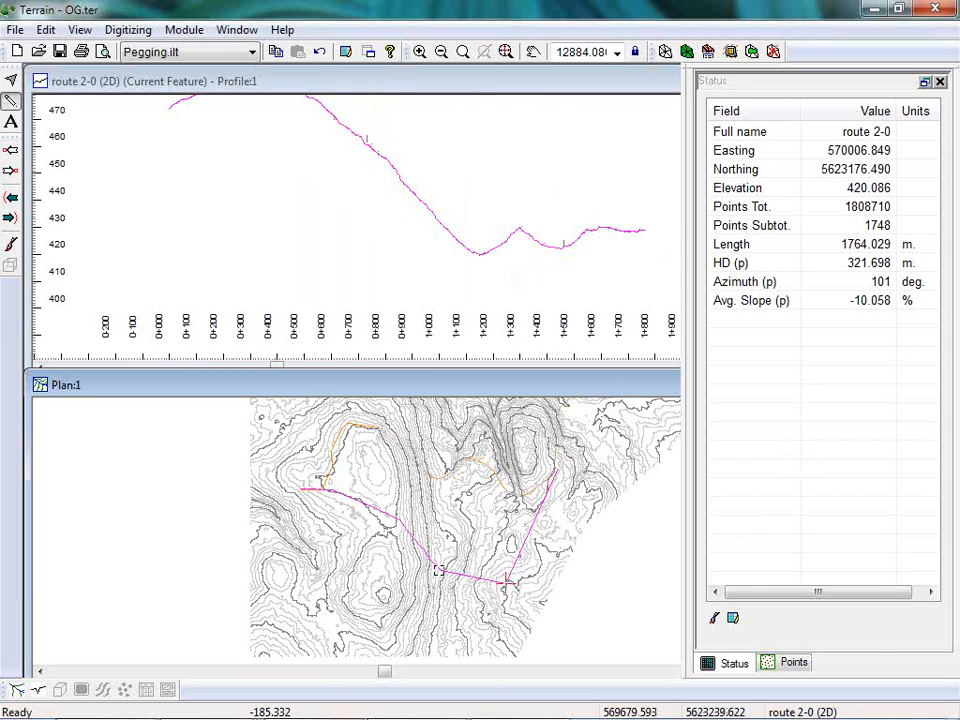
mouse_move(443, 574)
left_mouse_down()
mouse_move(439, 566)
mouse_move(439, 576)
left_mouse_up()
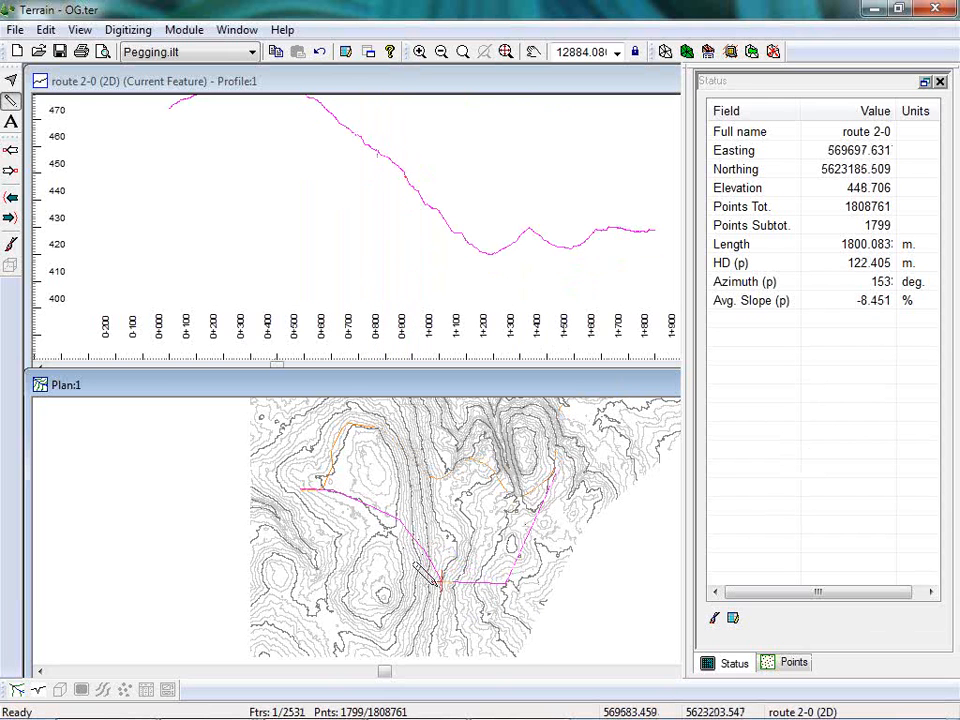
scroll(444, 581, "up", 1)
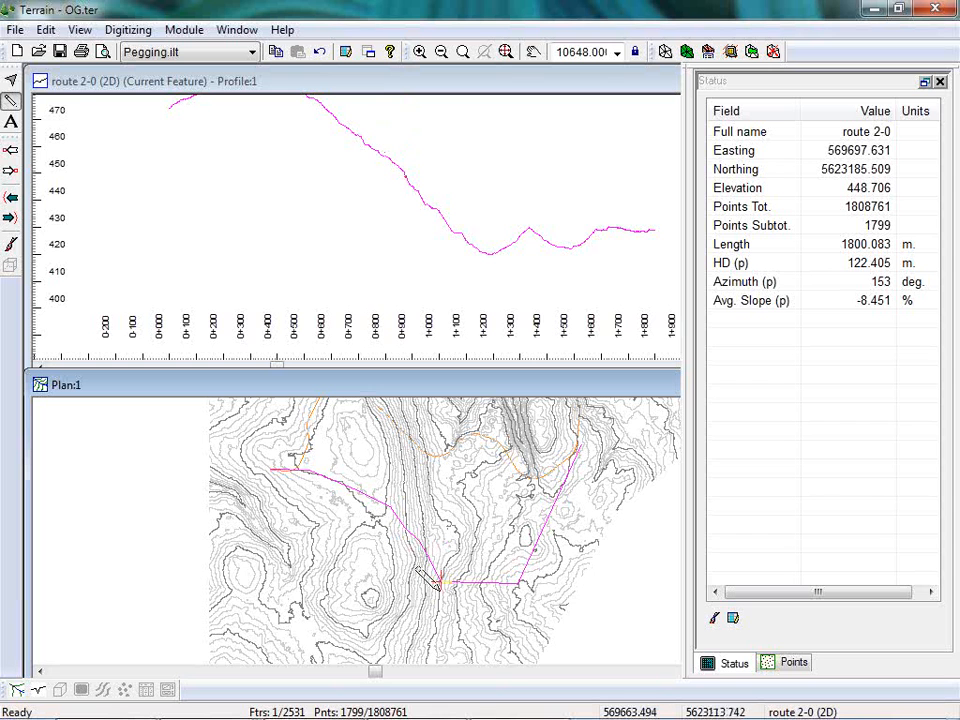
Open the field selection of the Status window options for adding or removing display fields.
right_click(711, 391)
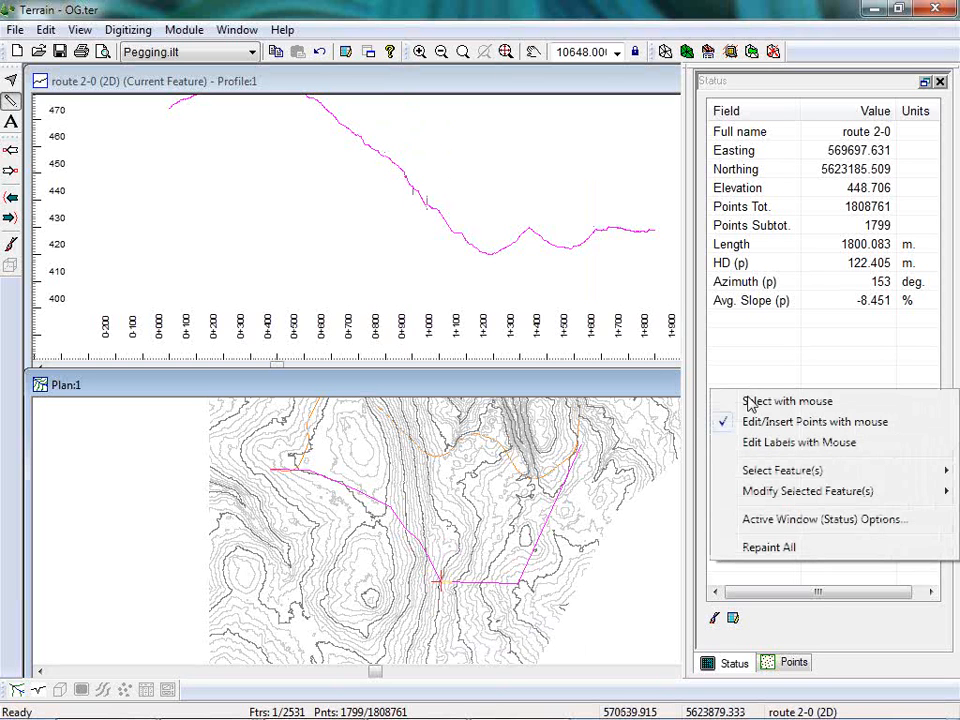
left_click(797, 522)
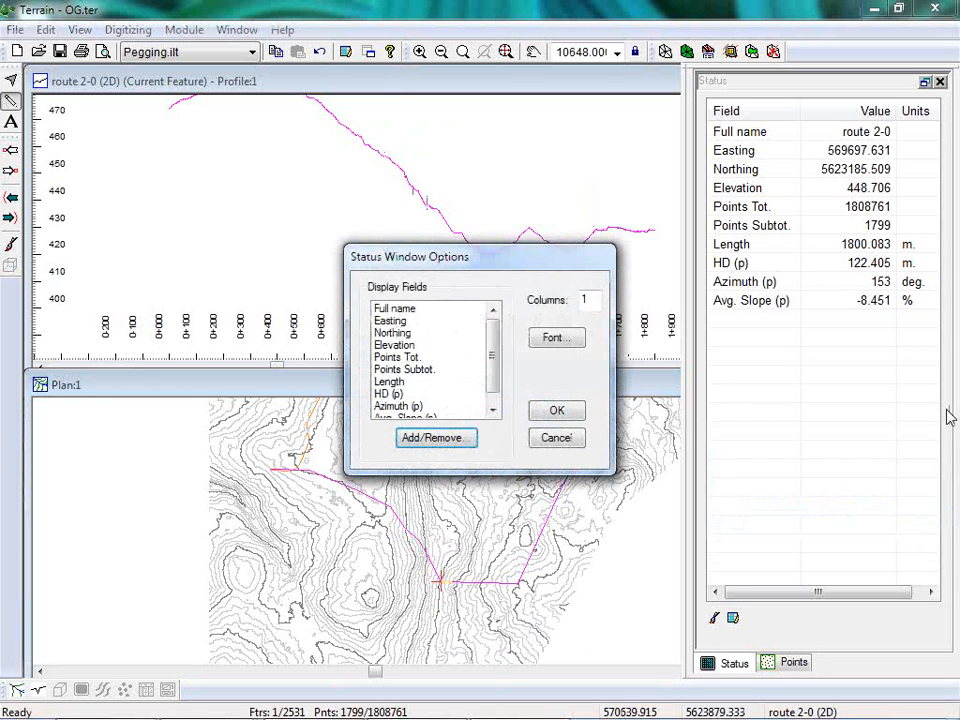
left_click_drag(494, 357, 498, 378)
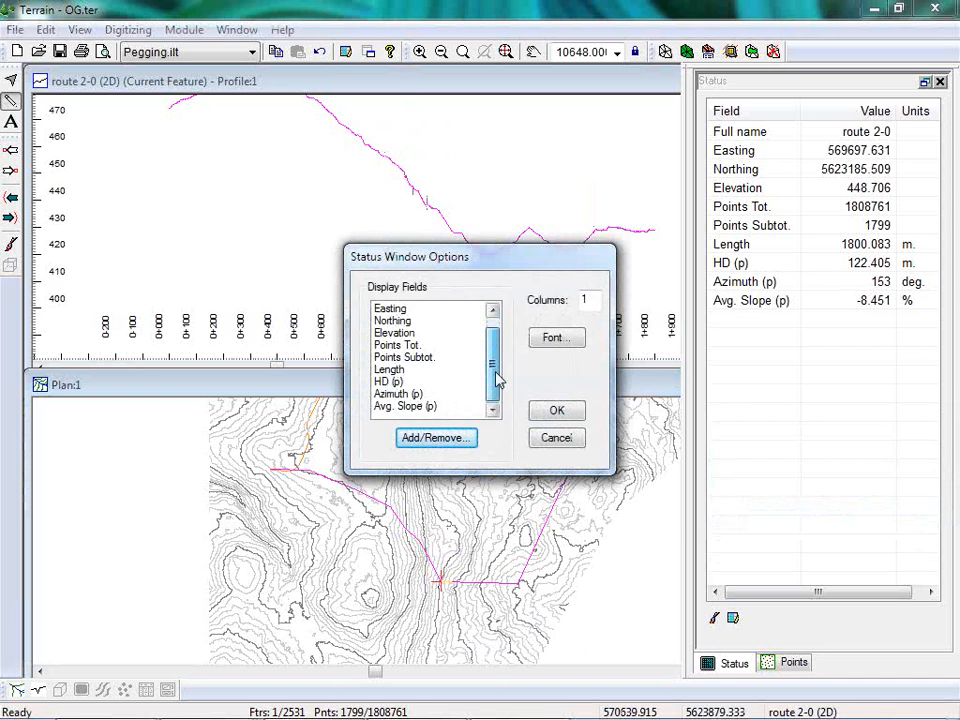
left_click(440, 437)
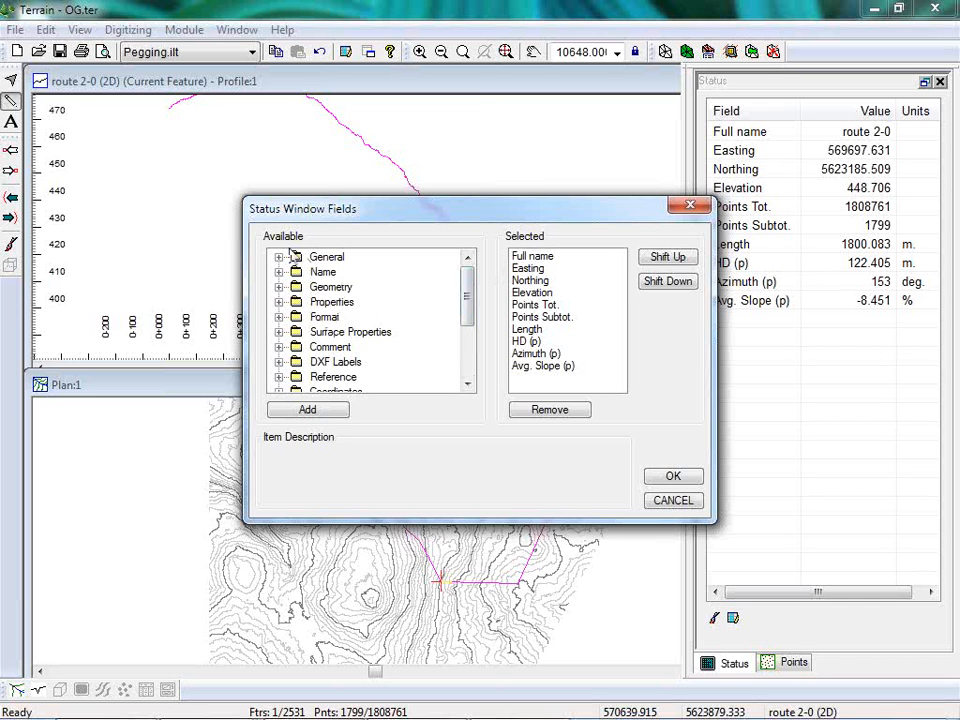
Examine the available Status window fields, including the Geometry and Fwd. Leg categories.
left_click(280, 288)
scroll(410, 320, "down", 4)
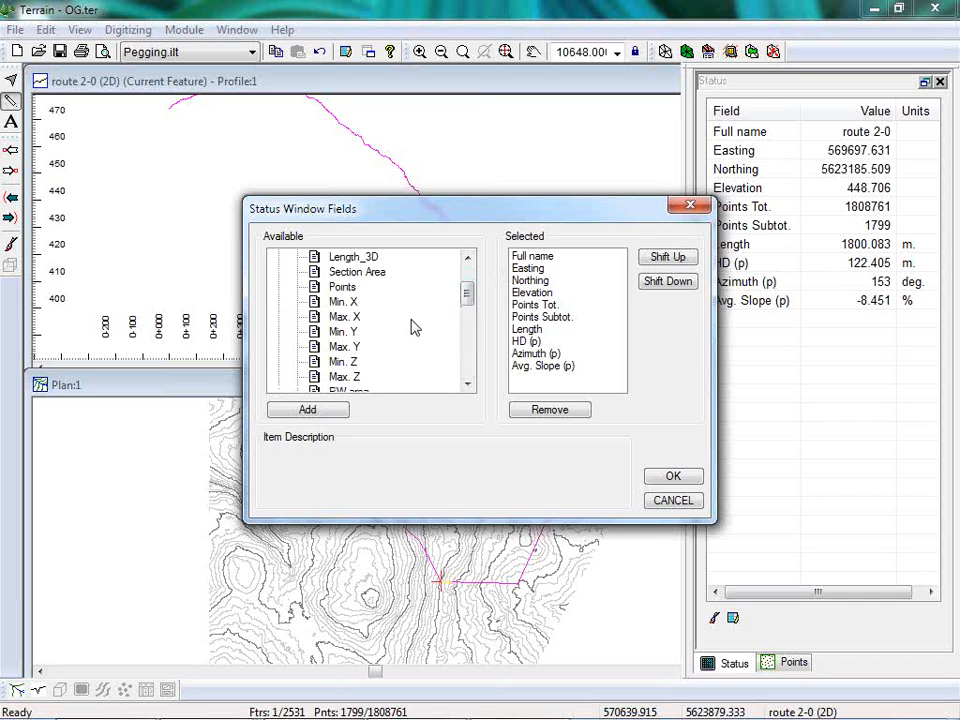
scroll(416, 332, "down", 1)
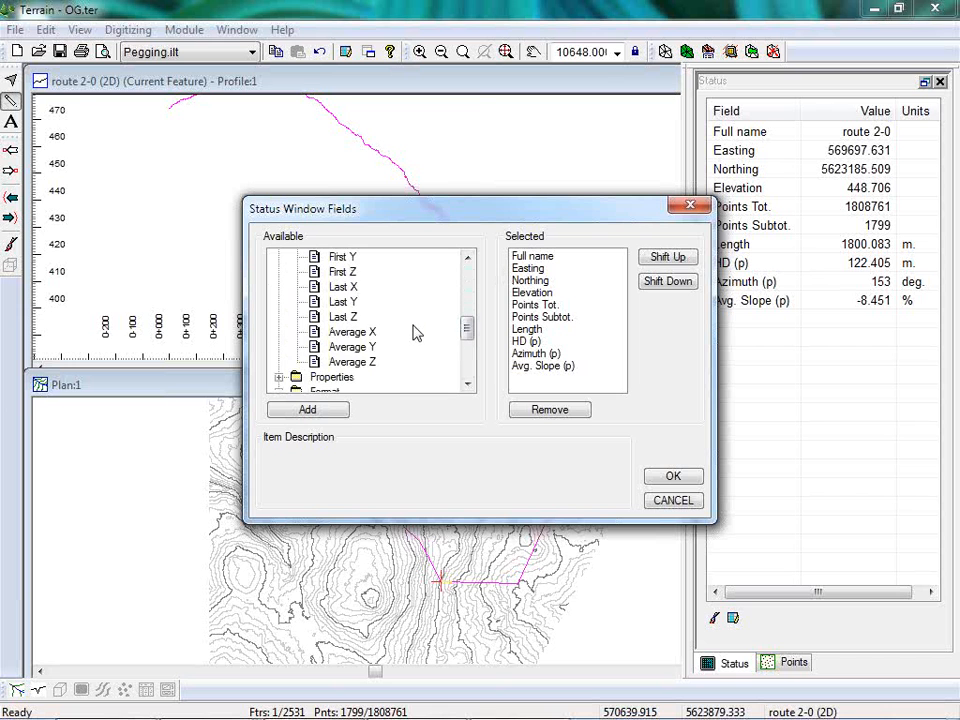
scroll(416, 333, "up", 2)
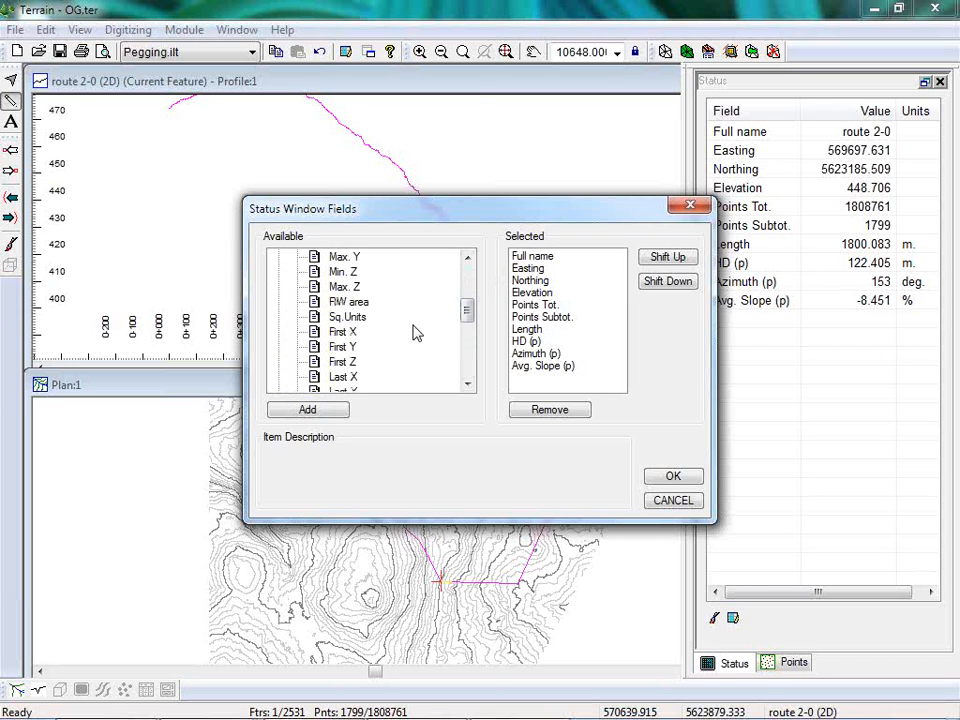
scroll(415, 332, "up", 3)
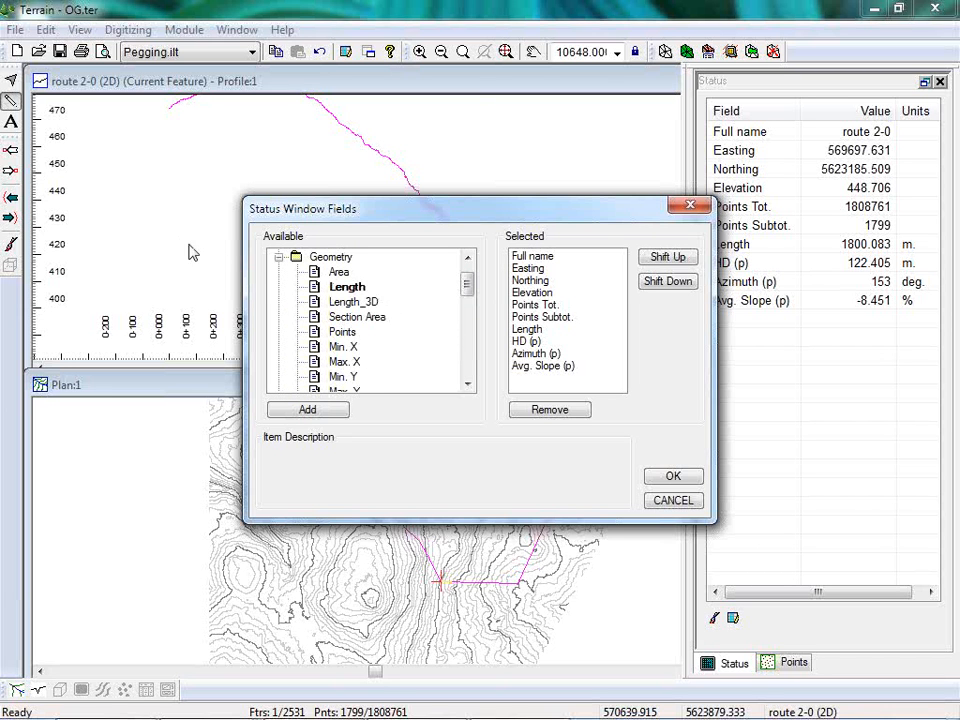
left_click(279, 257)
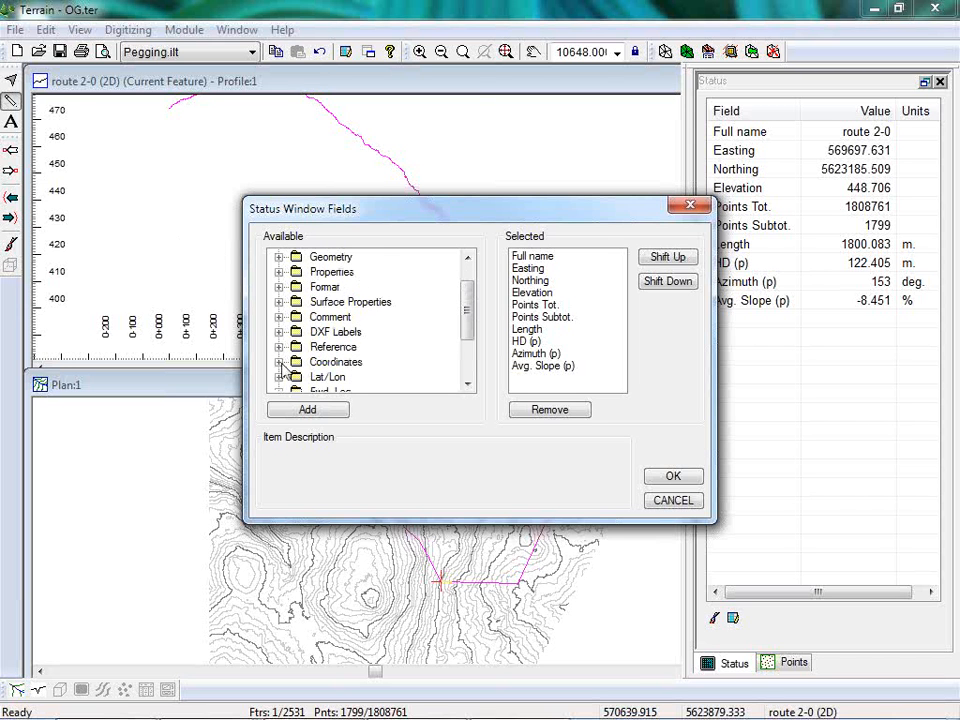
left_click(467, 385)
left_click(467, 385)
left_click(467, 385)
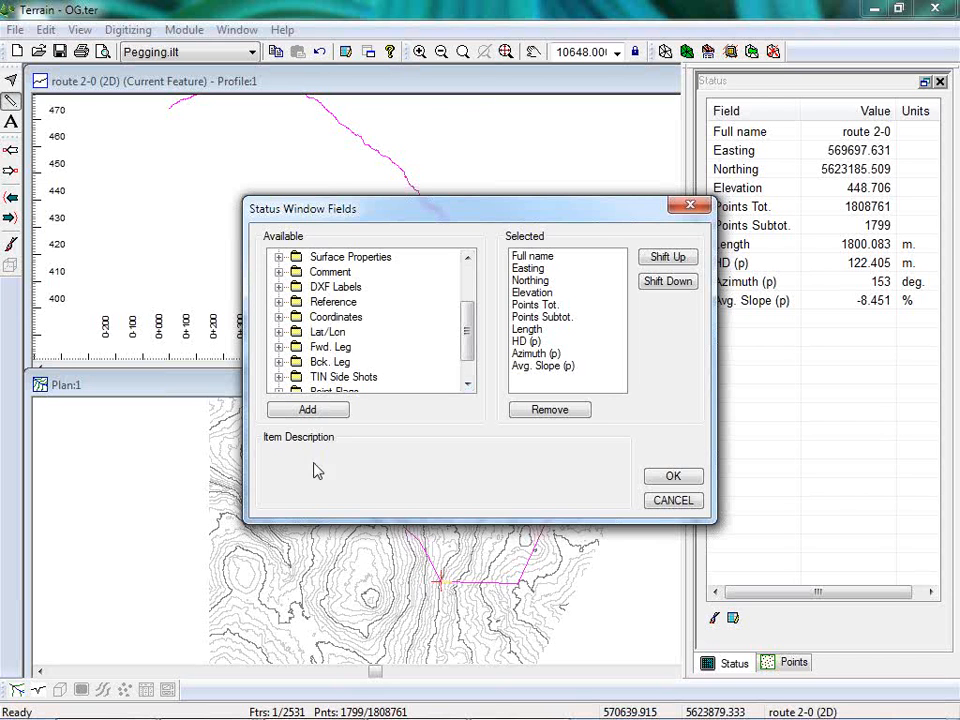
left_click(467, 385)
left_click(467, 385)
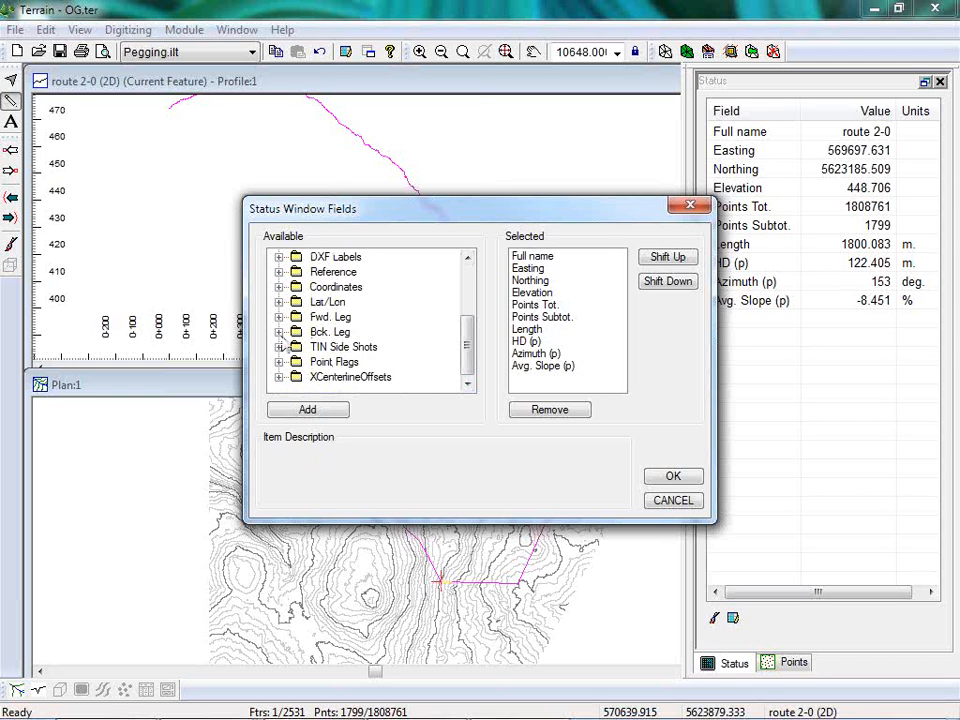
left_click(279, 318)
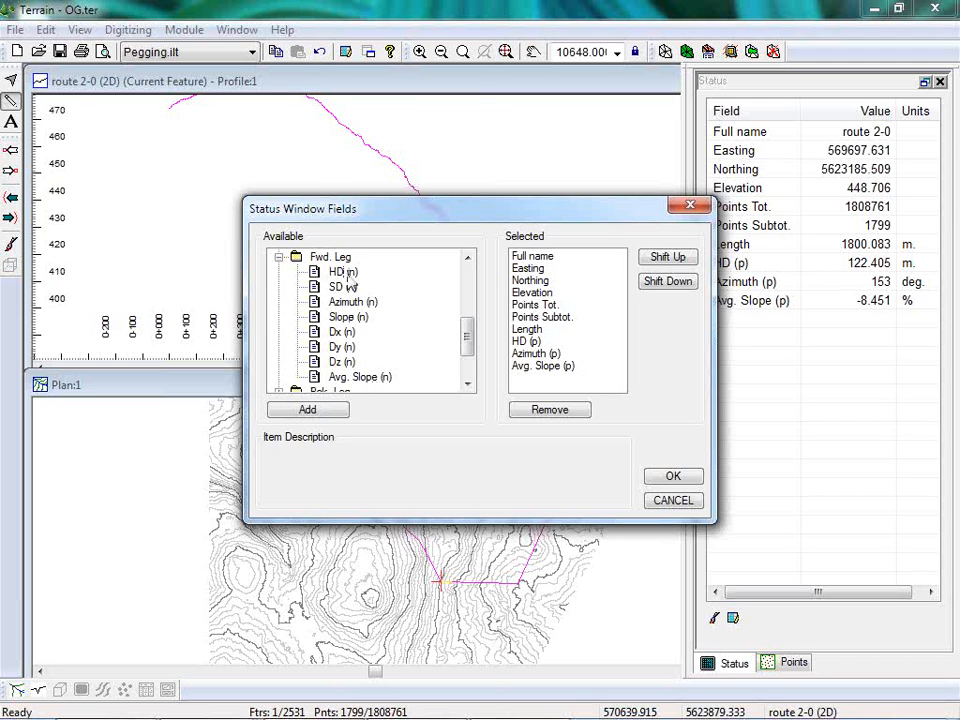
left_click(279, 257)
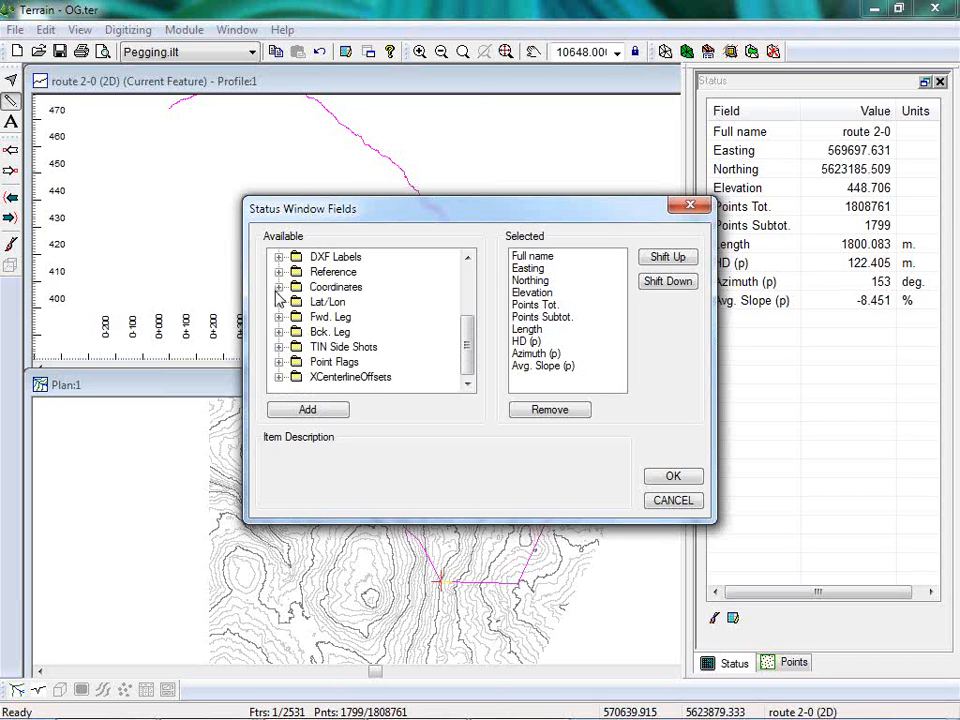
Add the TIN Side Shots fields Avg. SSL and Avg. SSR to the Status window and apply the options.
left_click(340, 349)
left_click(279, 347)
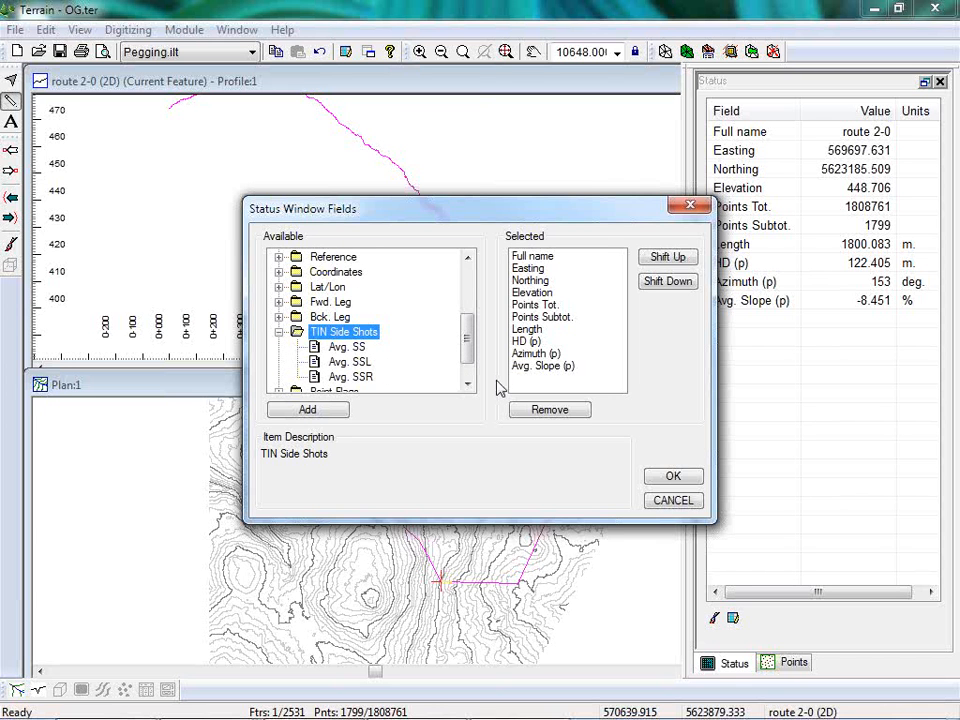
double_click(349, 362)
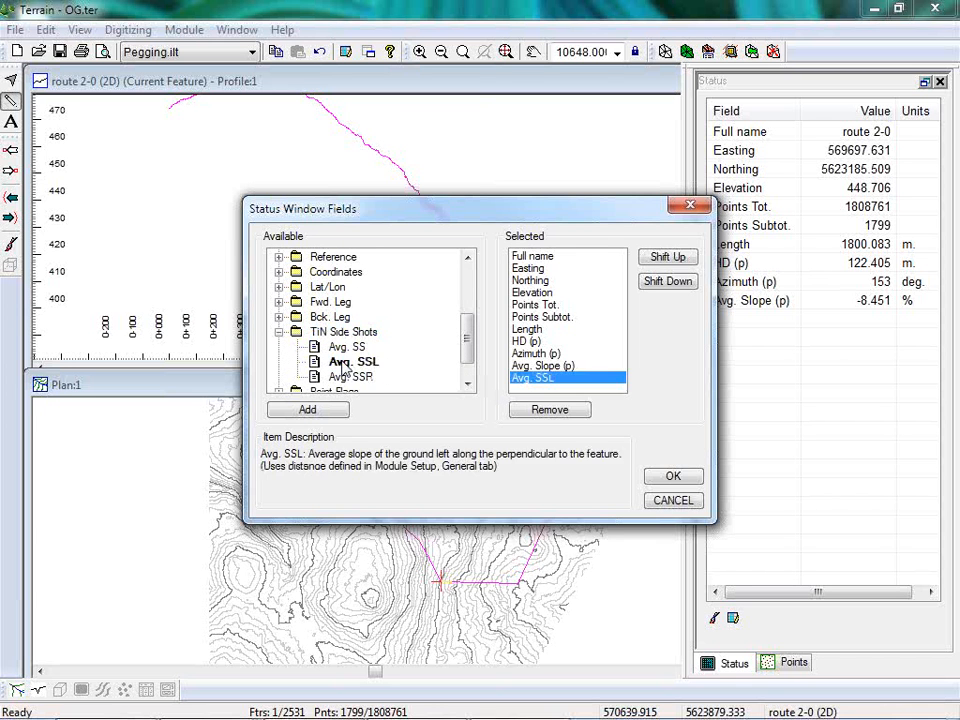
left_click(350, 378)
double_click(352, 378)
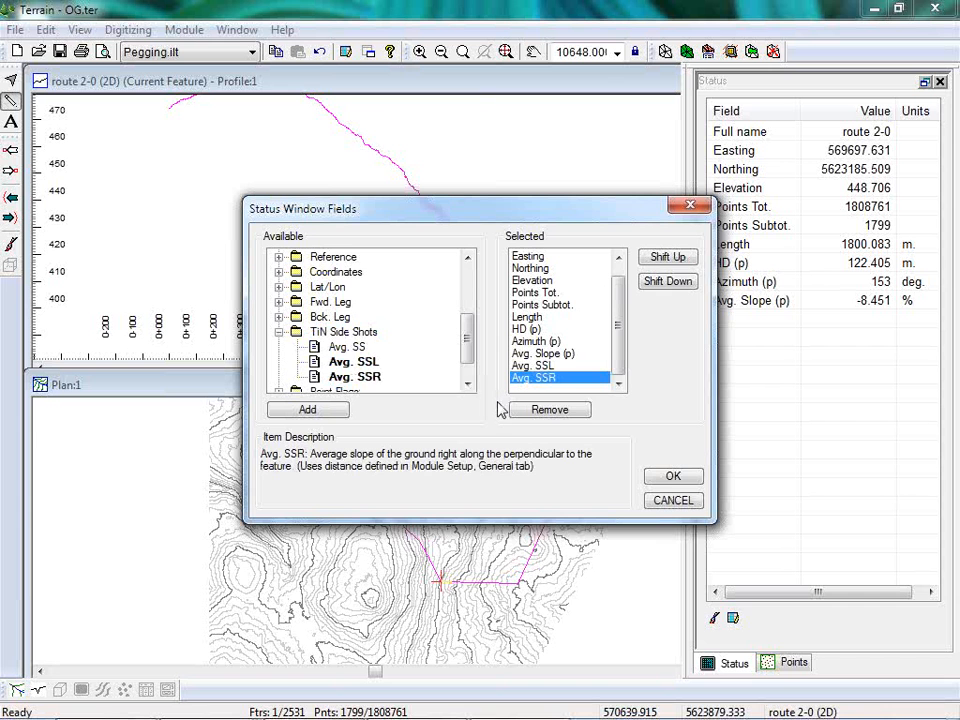
left_click(672, 476)
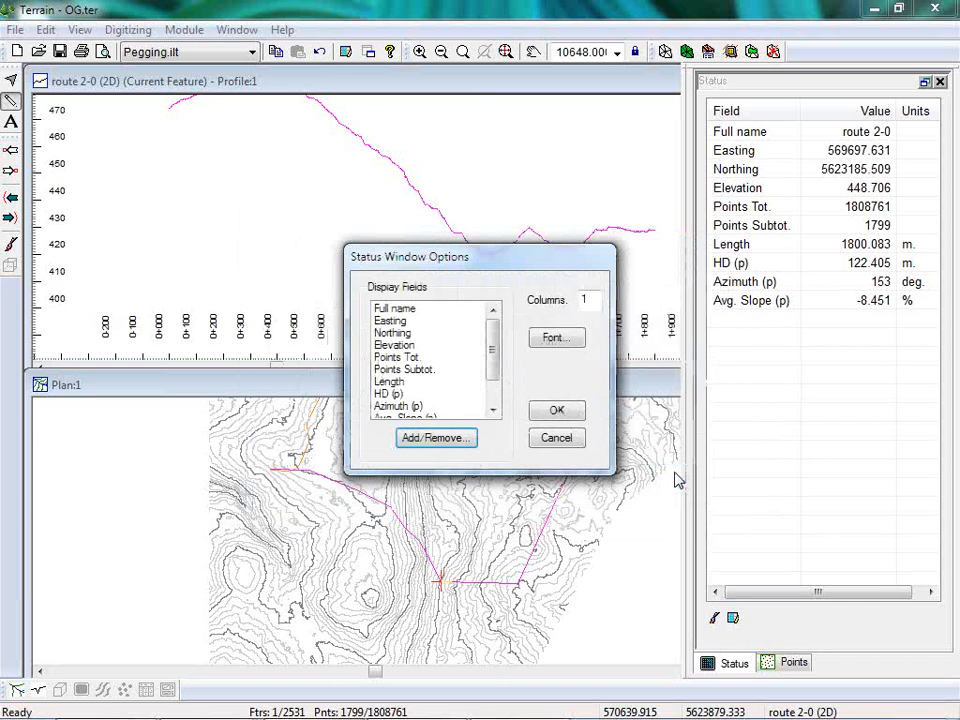
left_click(565, 414)
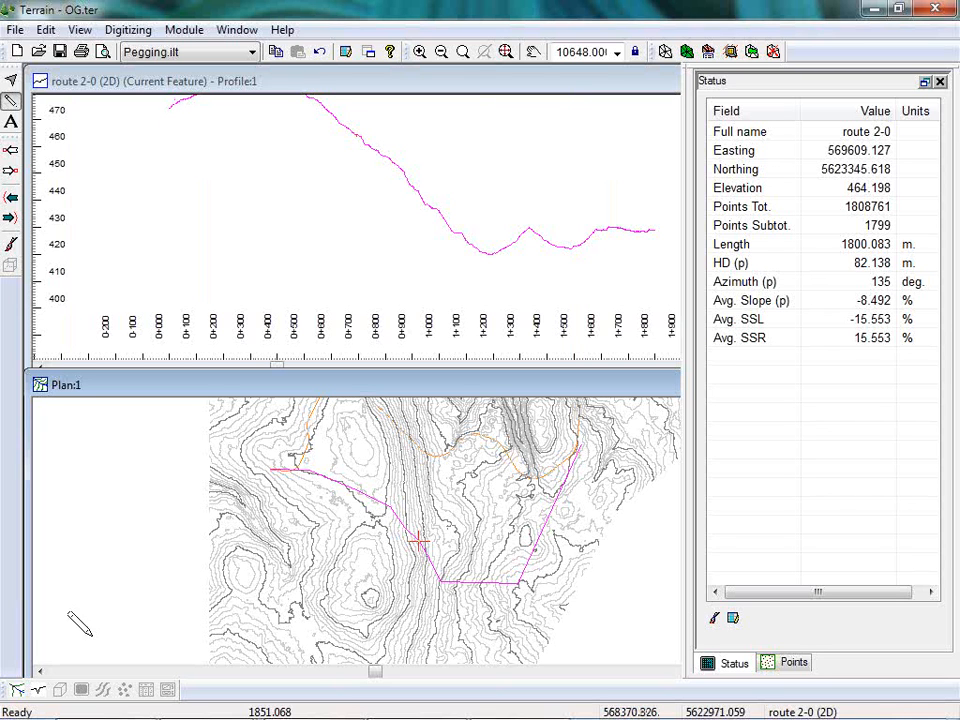
Open the OG.ter file containing the detailed route 2 without saving the current terrain, and review both routes in plan.
mouse_move(633, 411)
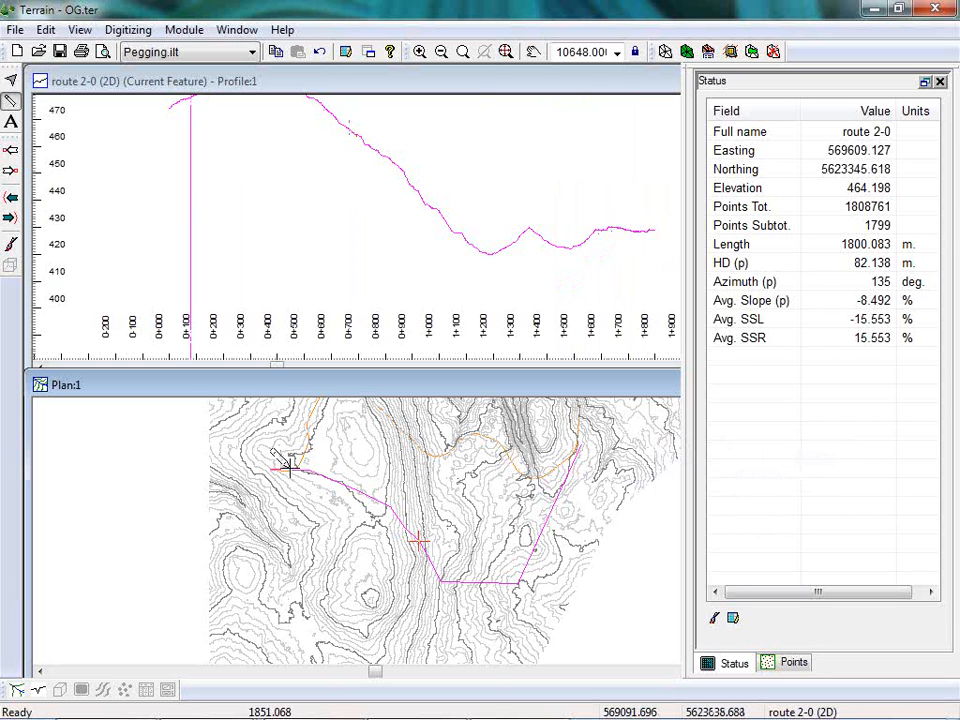
mouse_move(290, 466)
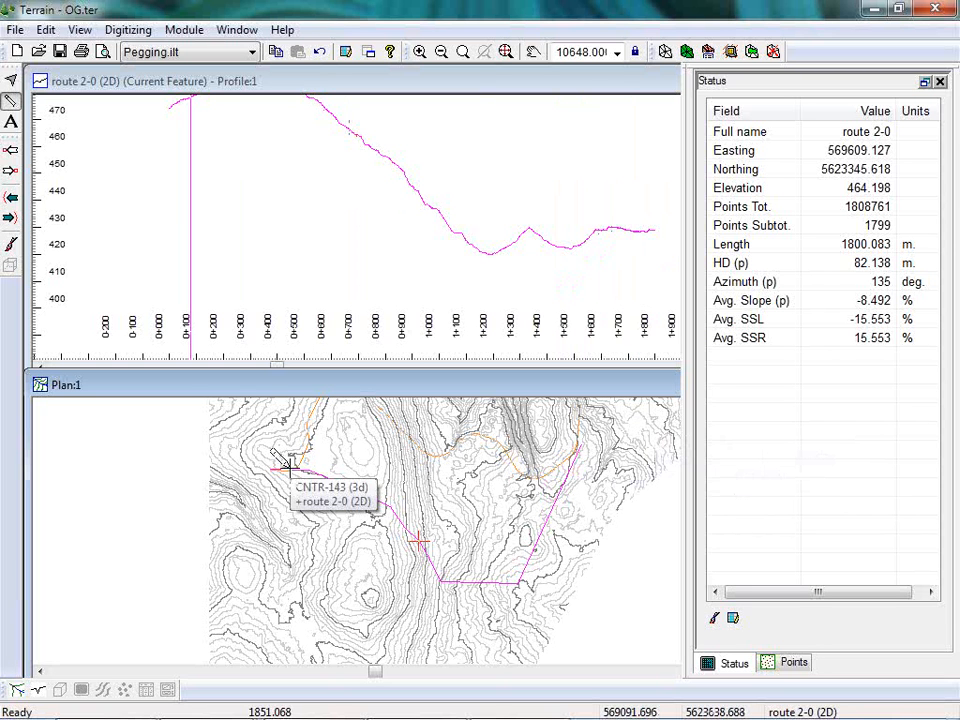
left_click(15, 29)
left_click(32, 72)
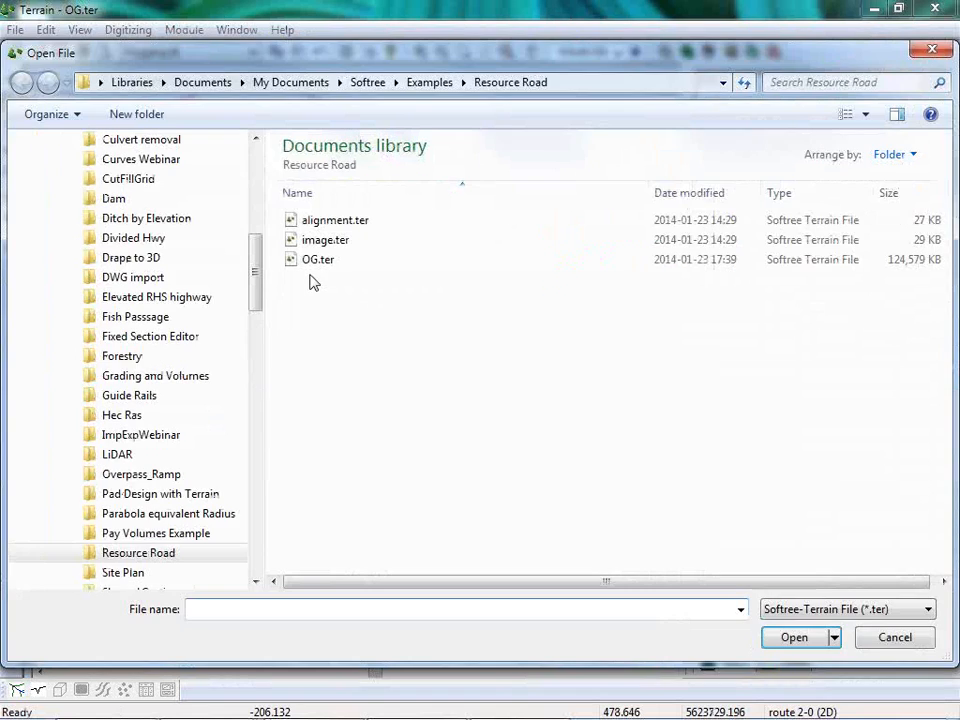
left_click(772, 636)
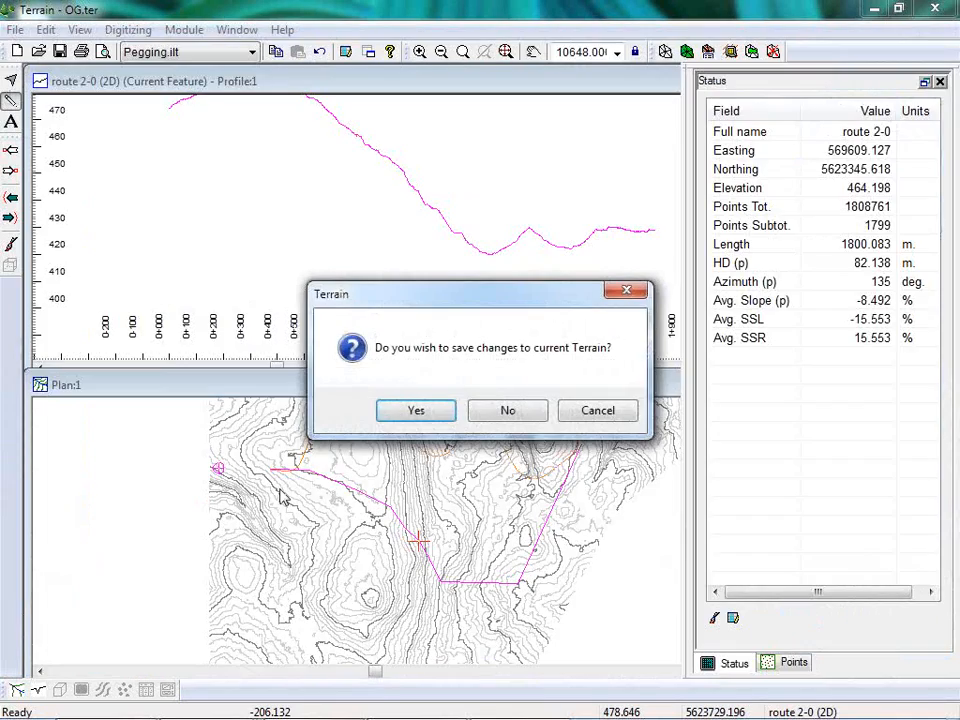
left_click(522, 414)
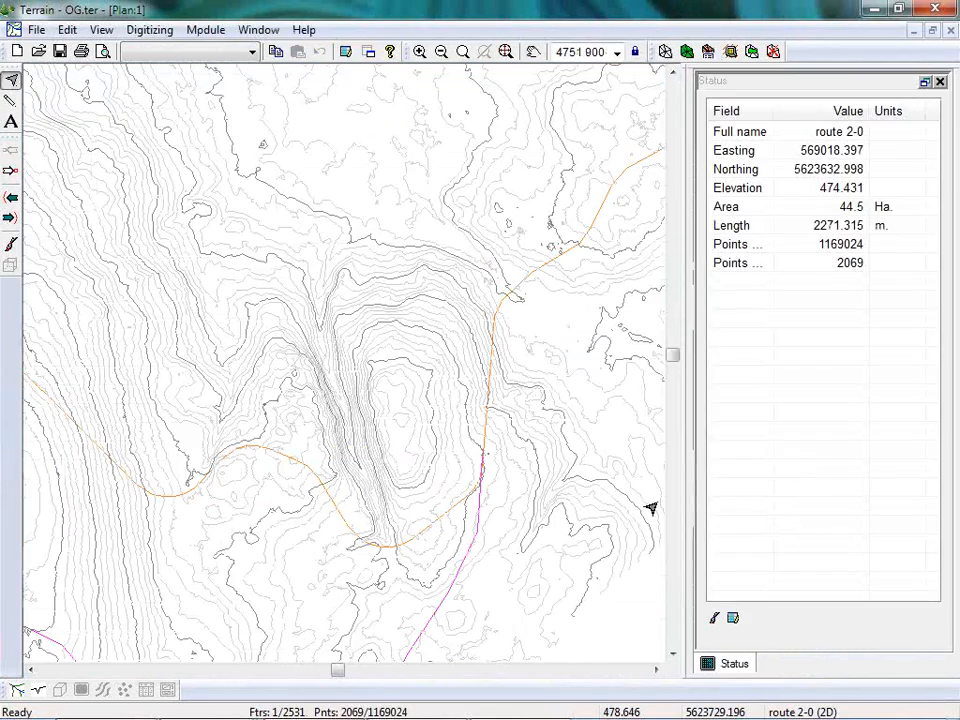
middle_click_drag(256, 575, 459, 341)
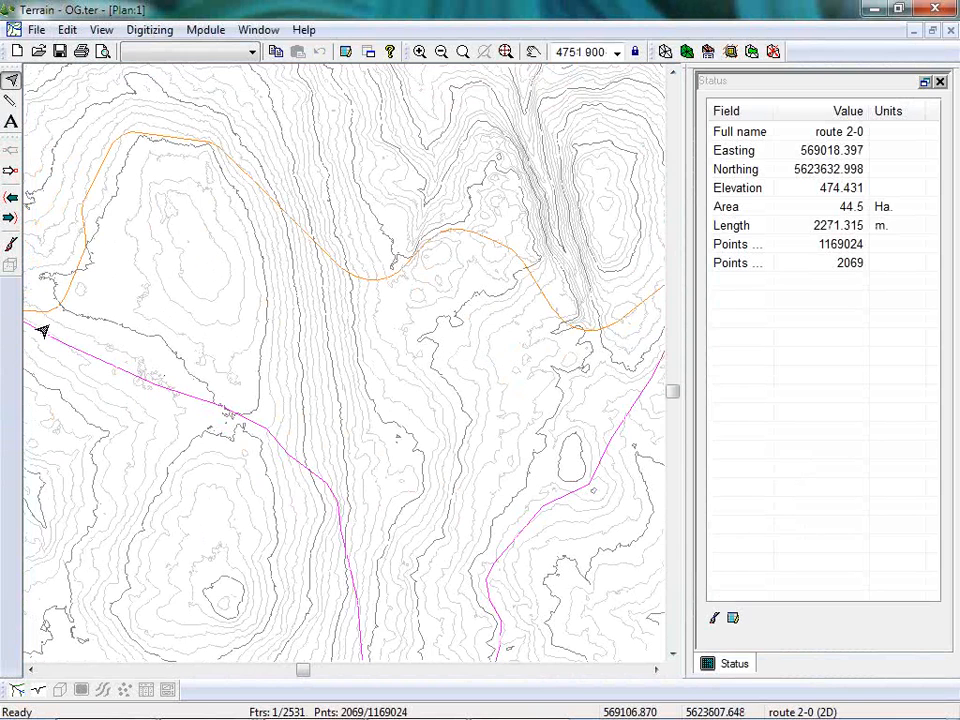
scroll(401, 444, "down", 3)
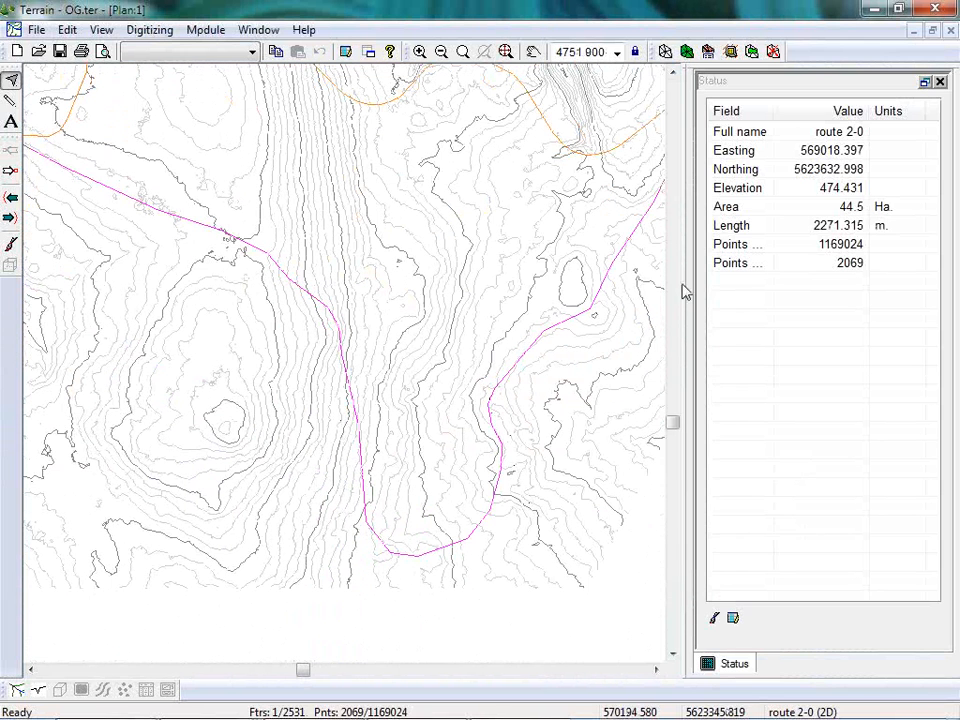
middle_click_drag(370, 282, 345, 484)
scroll(377, 441, "down", 5)
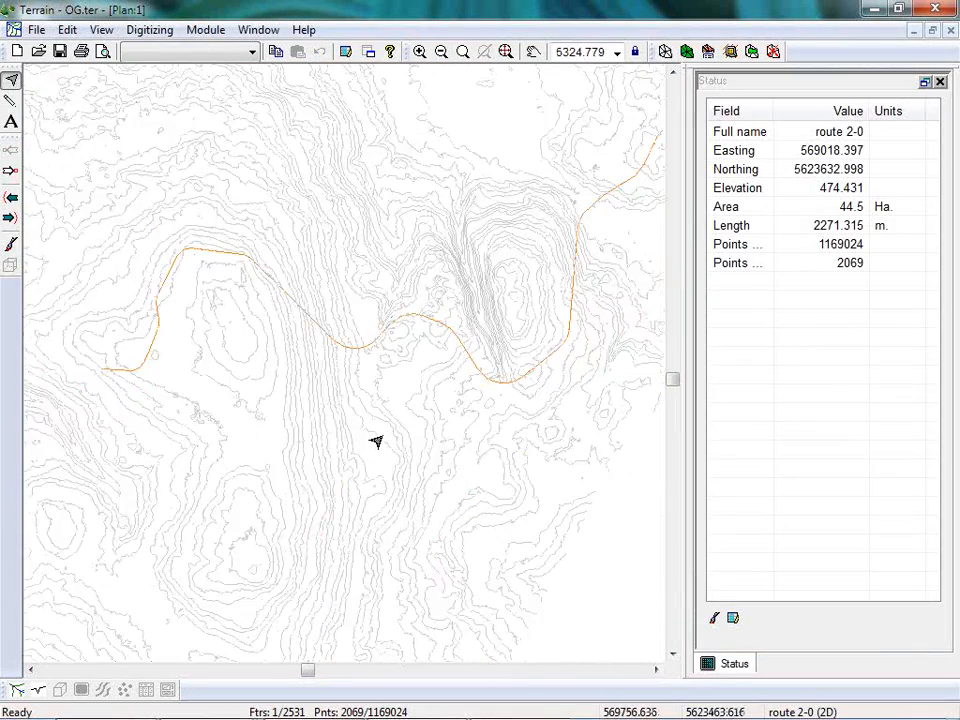
Measure the grade of the descent ending near station 2+024 in the route 1-0 ground profile.
left_click(38, 689)
middle_click_drag(591, 369, 245, 318)
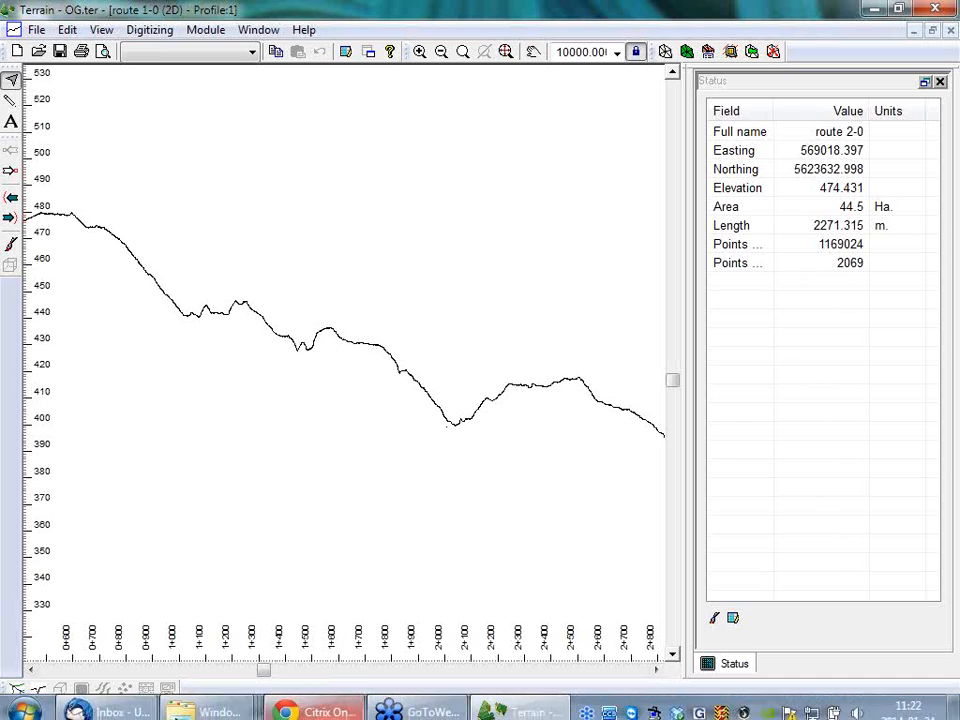
right_click(355, 225)
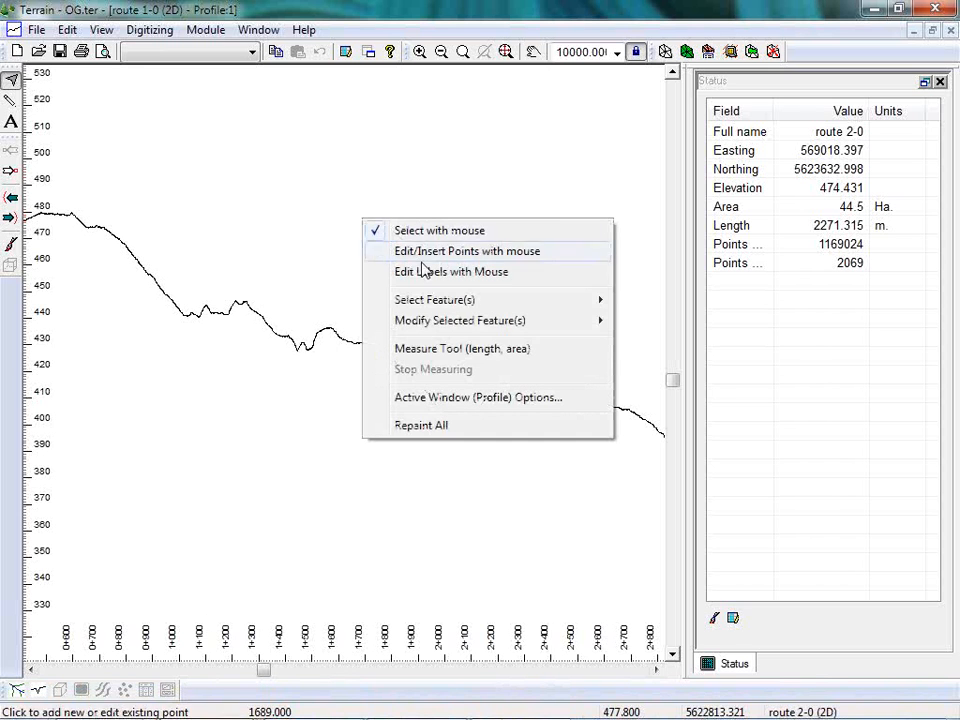
left_click(428, 348)
left_click(399, 355)
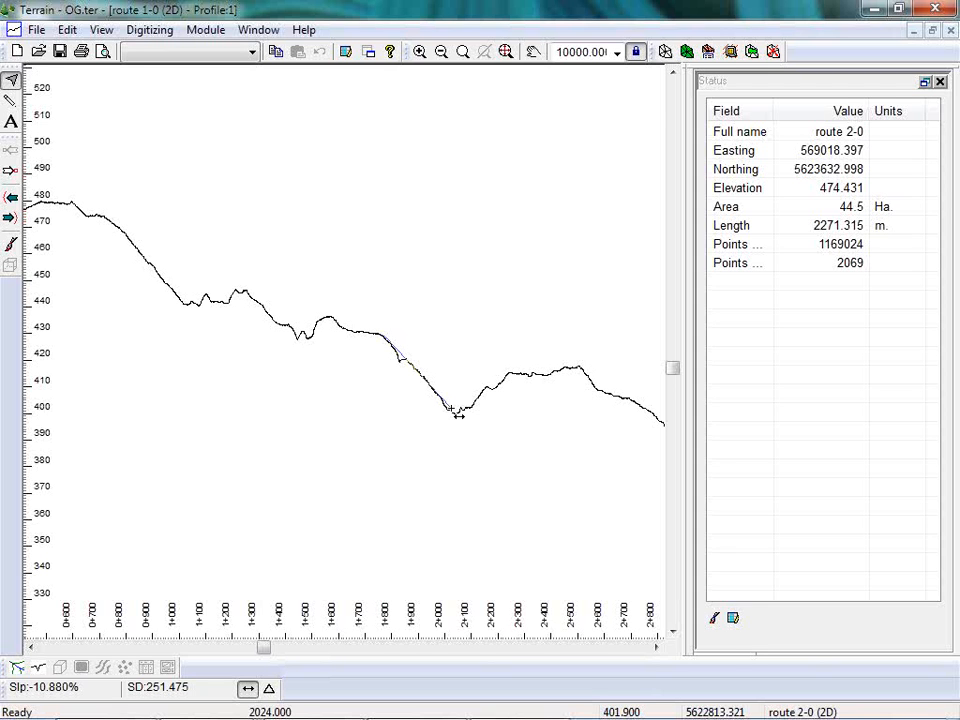
key("Escape")
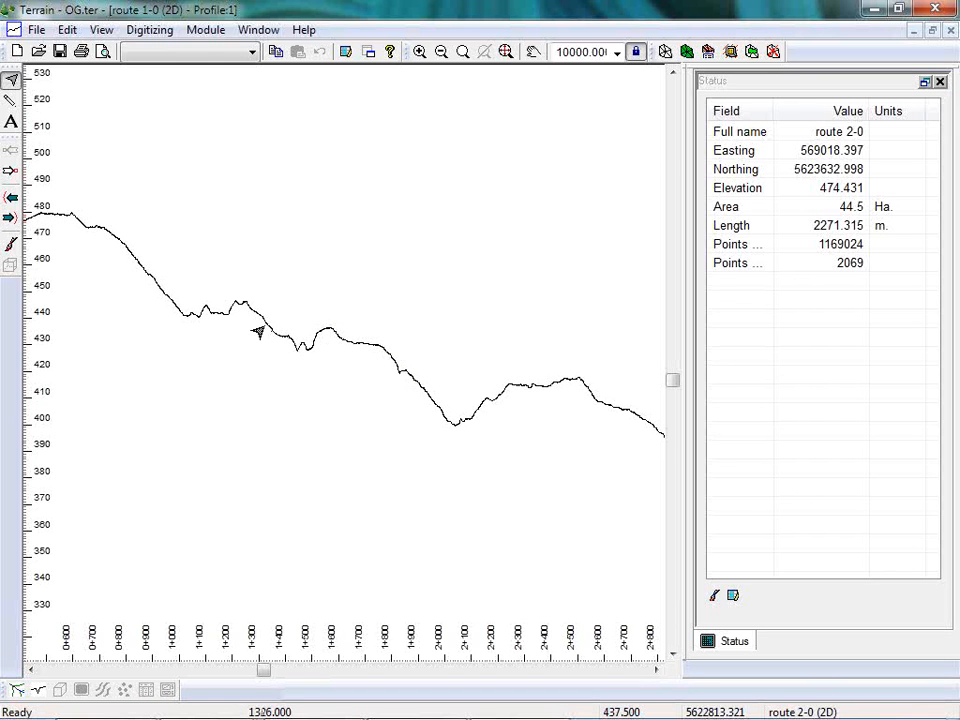
Return to the plan view showing both routes and switch to the Location Design module.
left_click(203, 30)
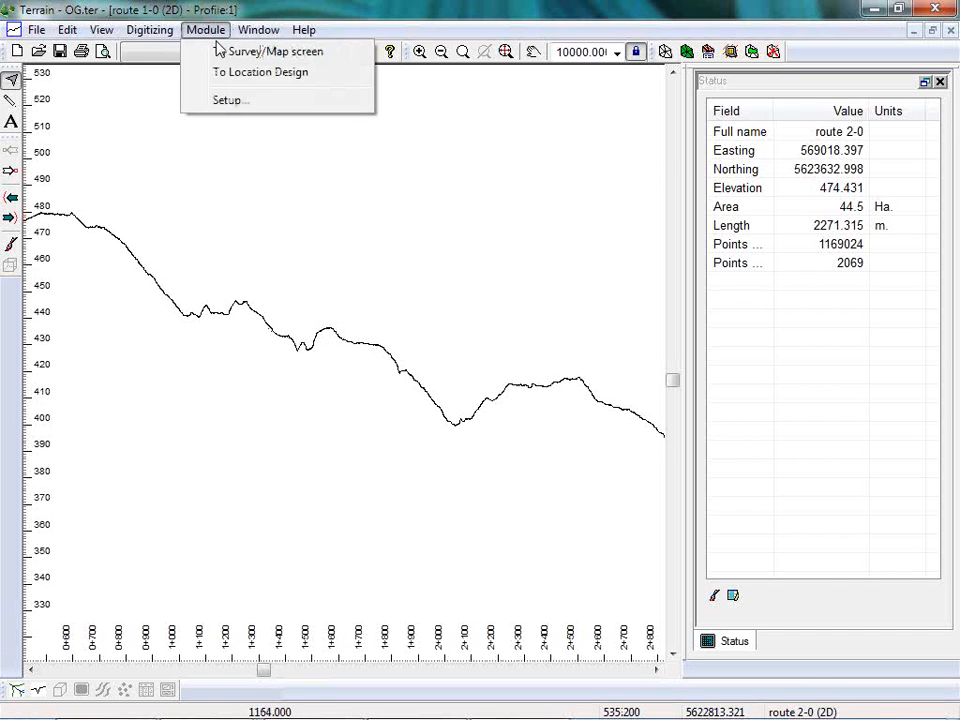
left_click(240, 72)
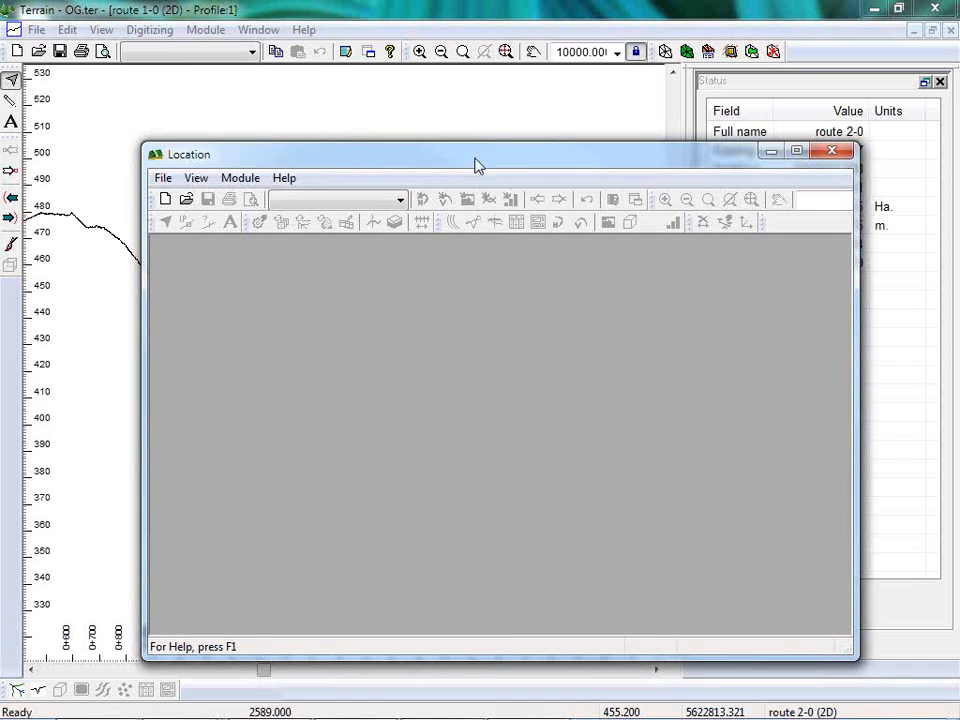
left_click(425, 16)
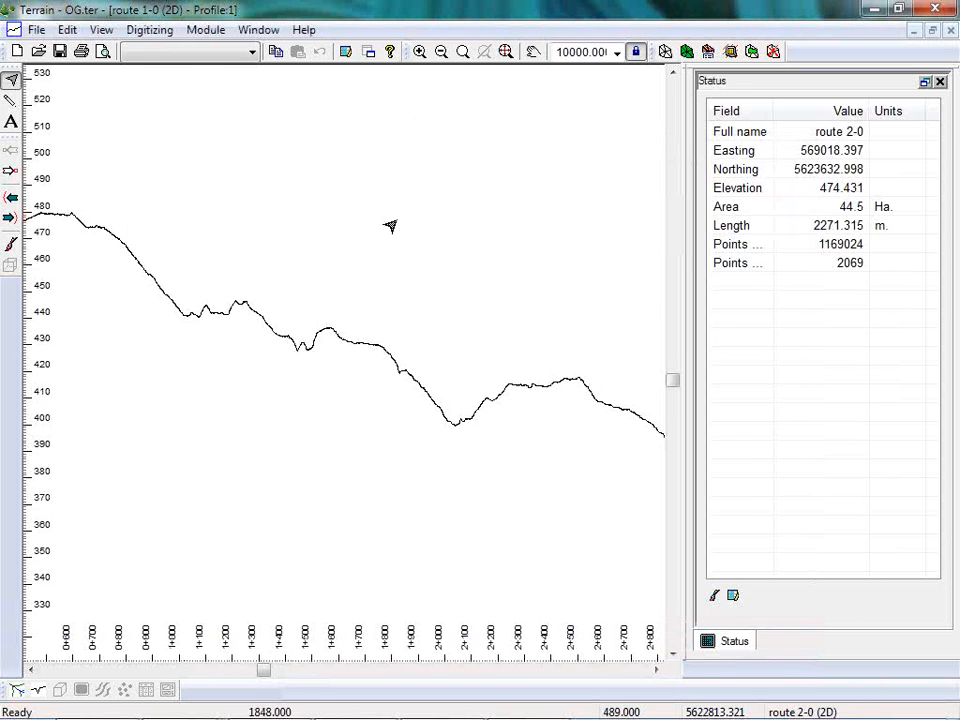
left_click(16, 690)
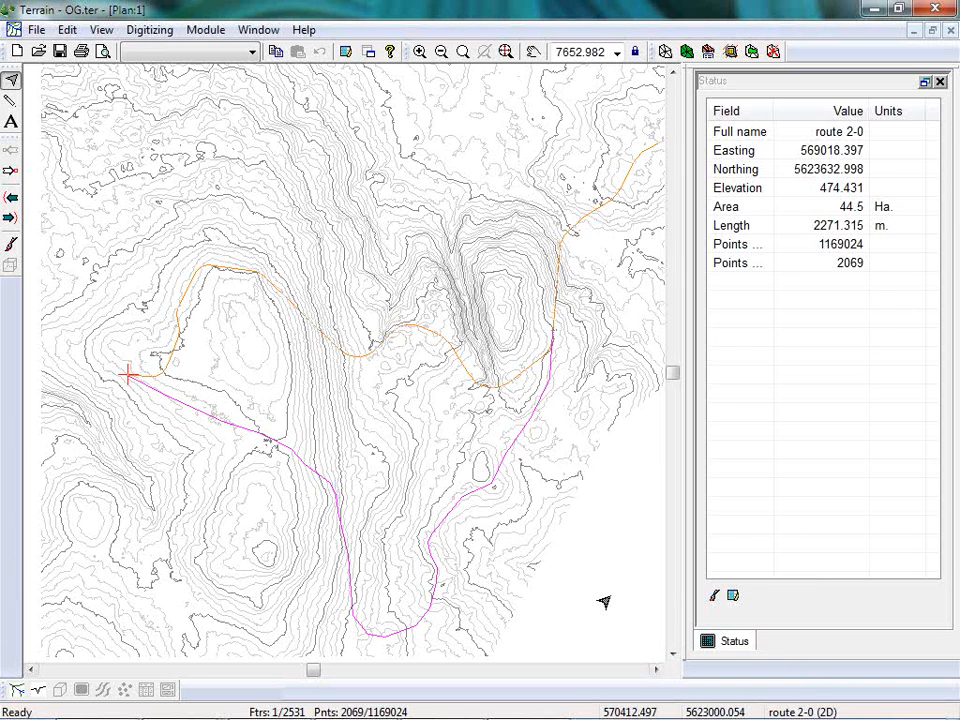
mouse_move(430, 708)
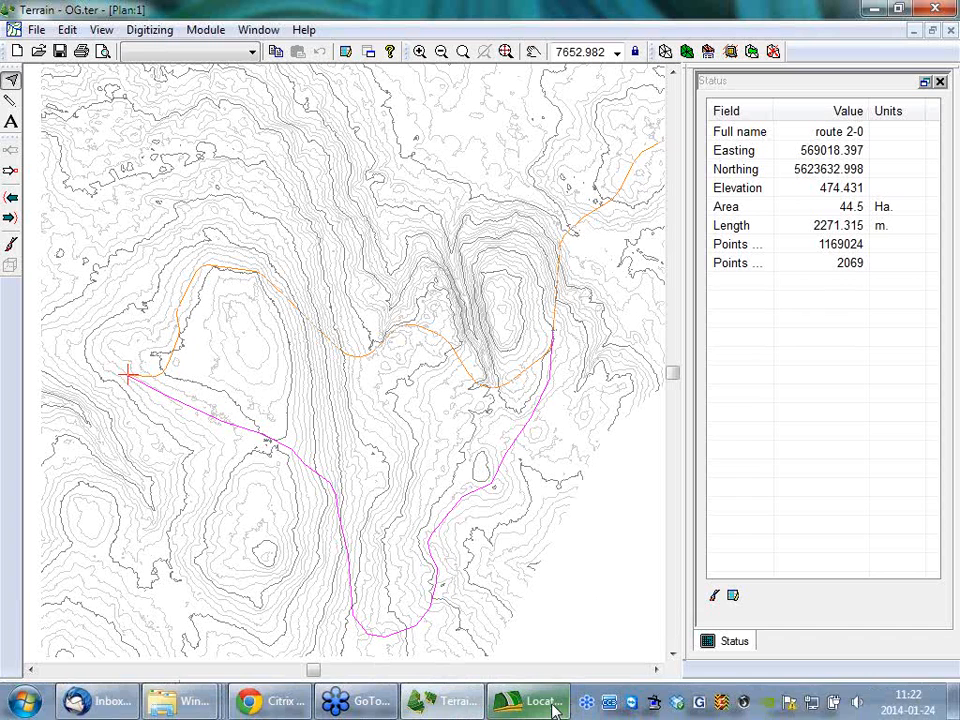
left_click(205, 29)
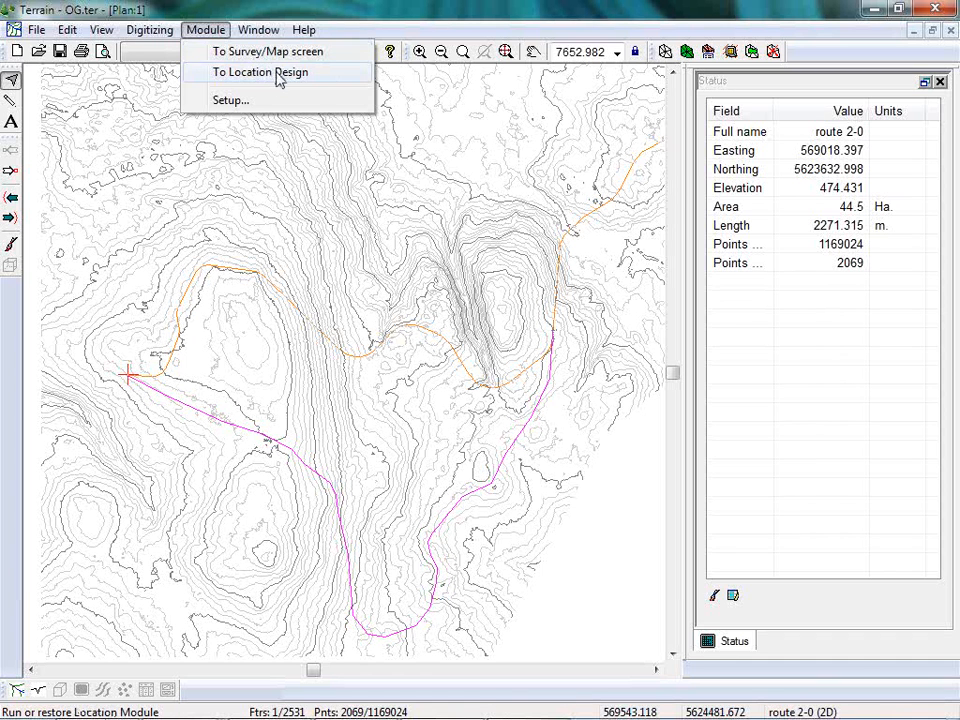
left_click(280, 79)
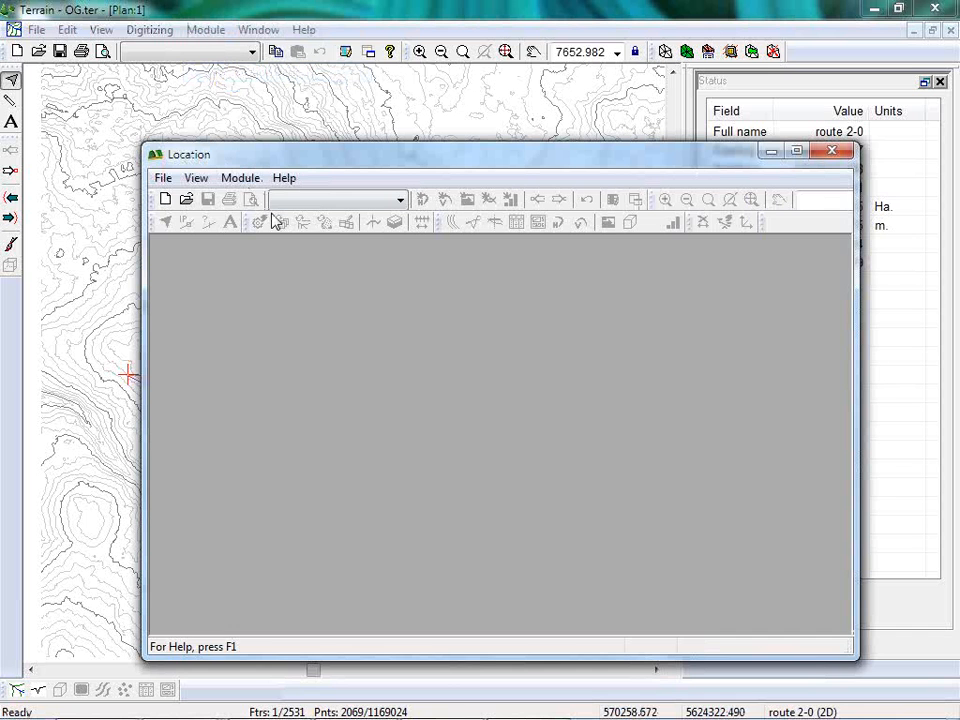
Start a new location design based on the OG.ter terrain in the Resource Road examples folder.
left_click(165, 198)
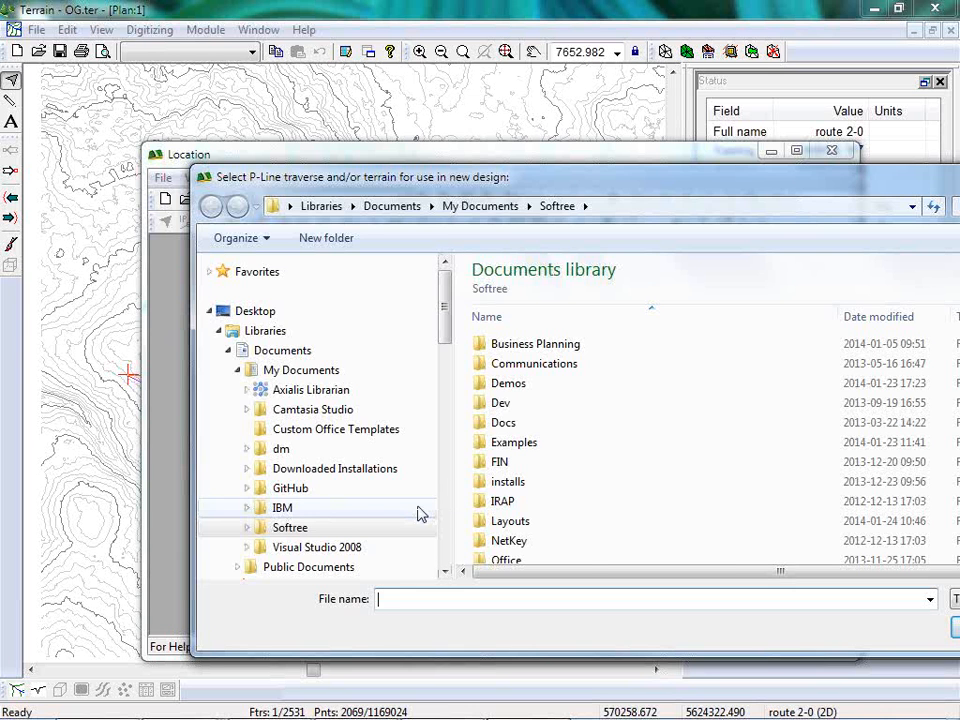
left_click_drag(555, 177, 365, 175)
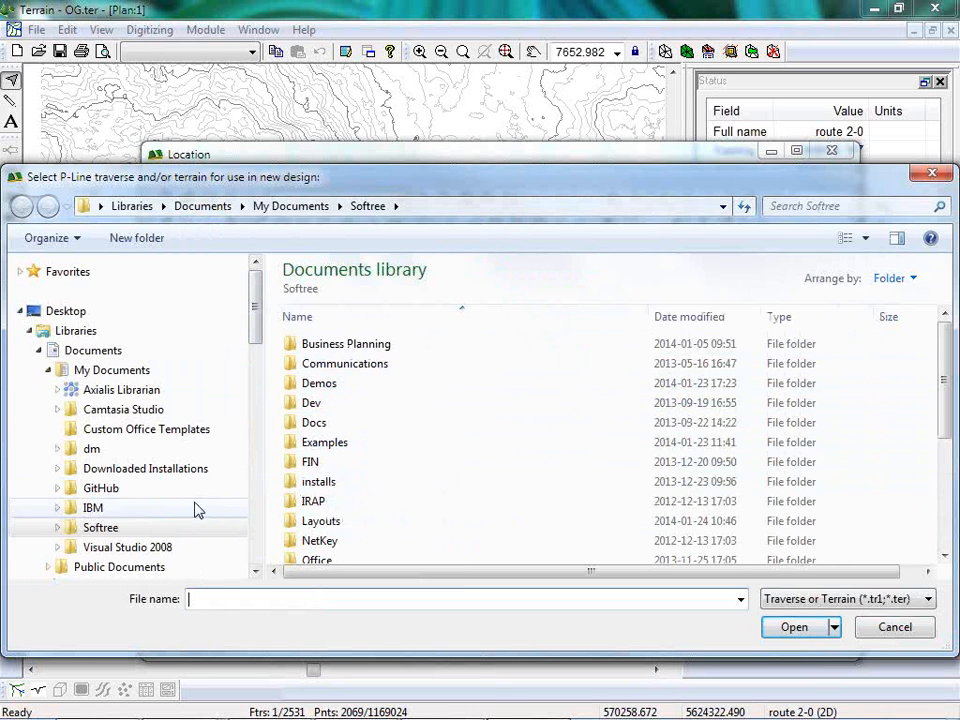
double_click(340, 444)
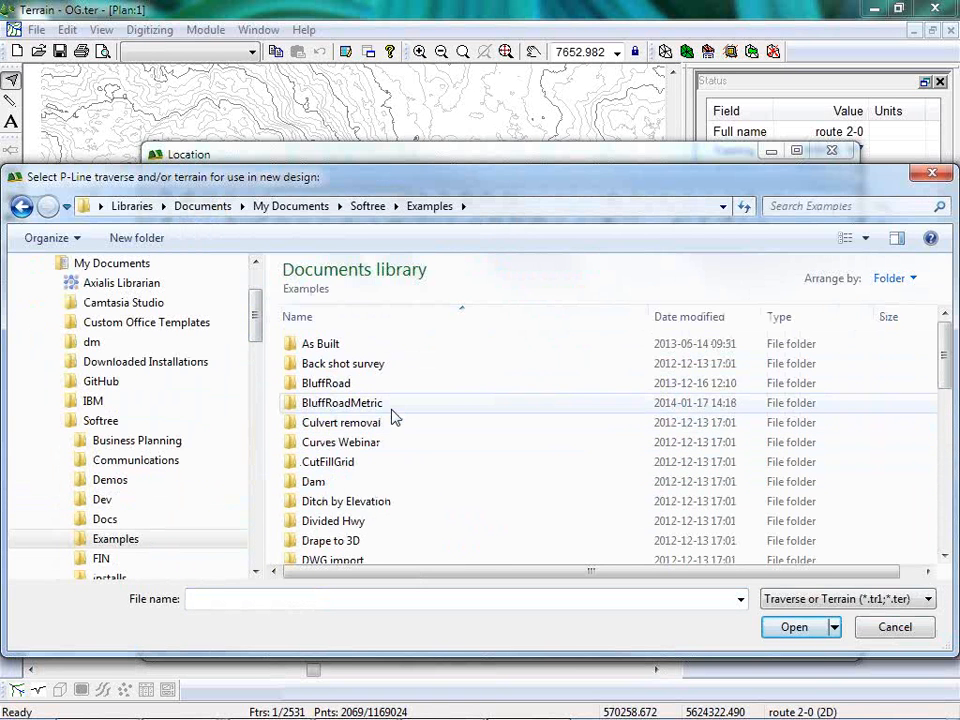
scroll(393, 417, "down", 2)
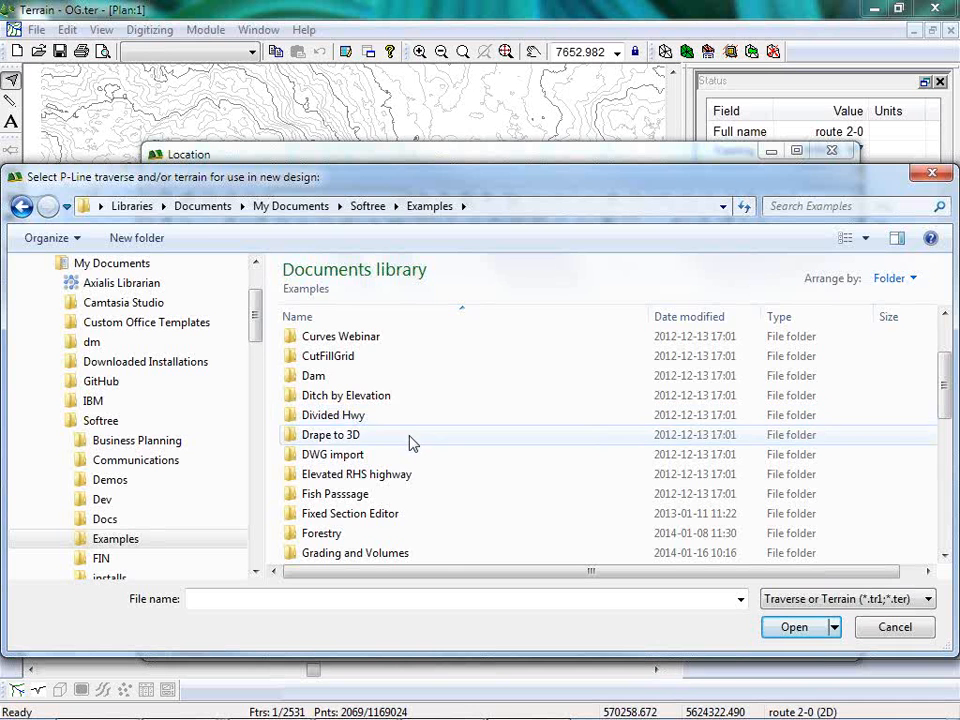
scroll(410, 445, "down", 3)
scroll(360, 490, "down", 3)
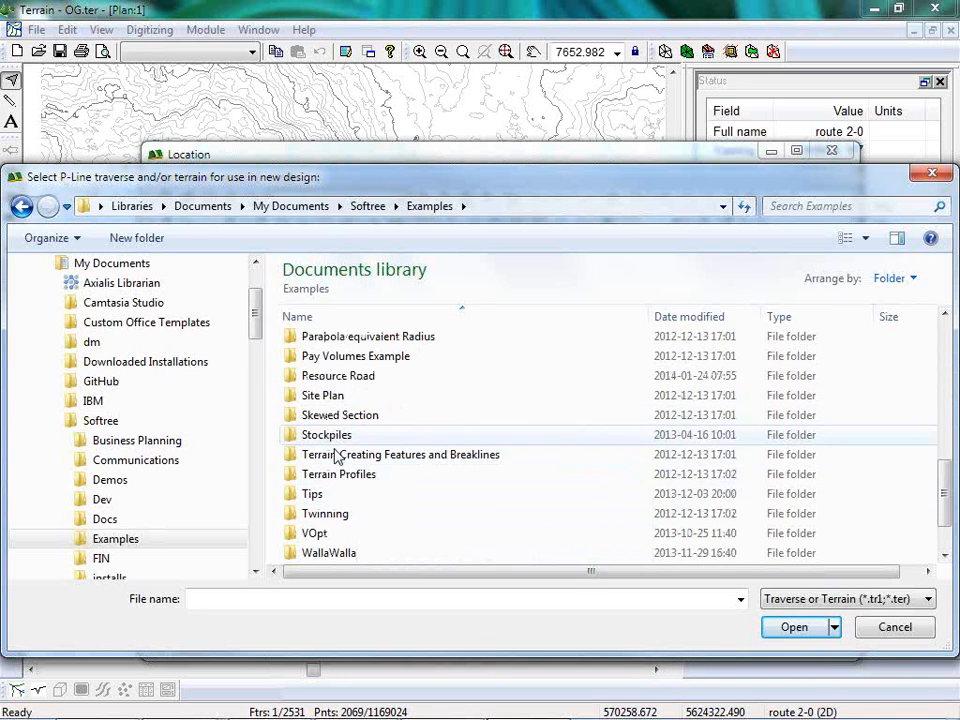
double_click(338, 376)
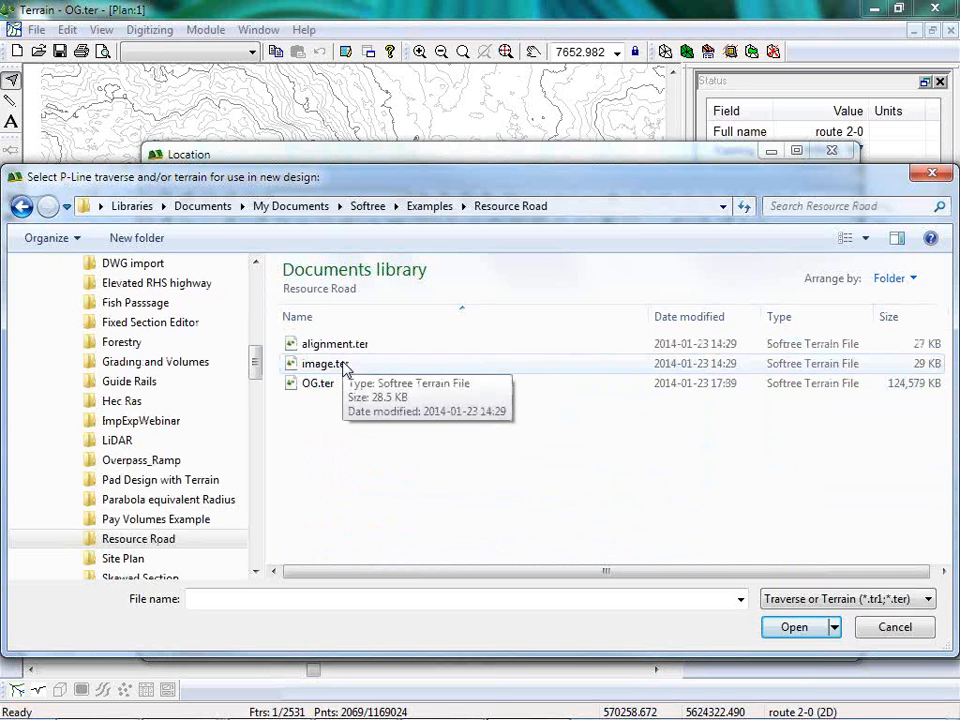
left_click(314, 388)
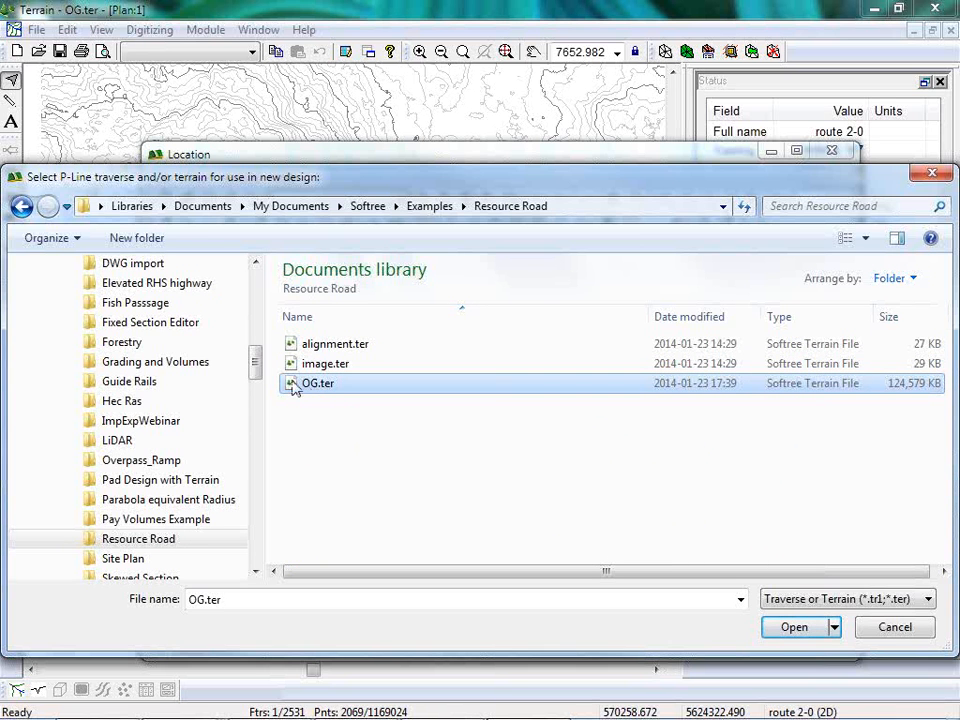
left_click(794, 627)
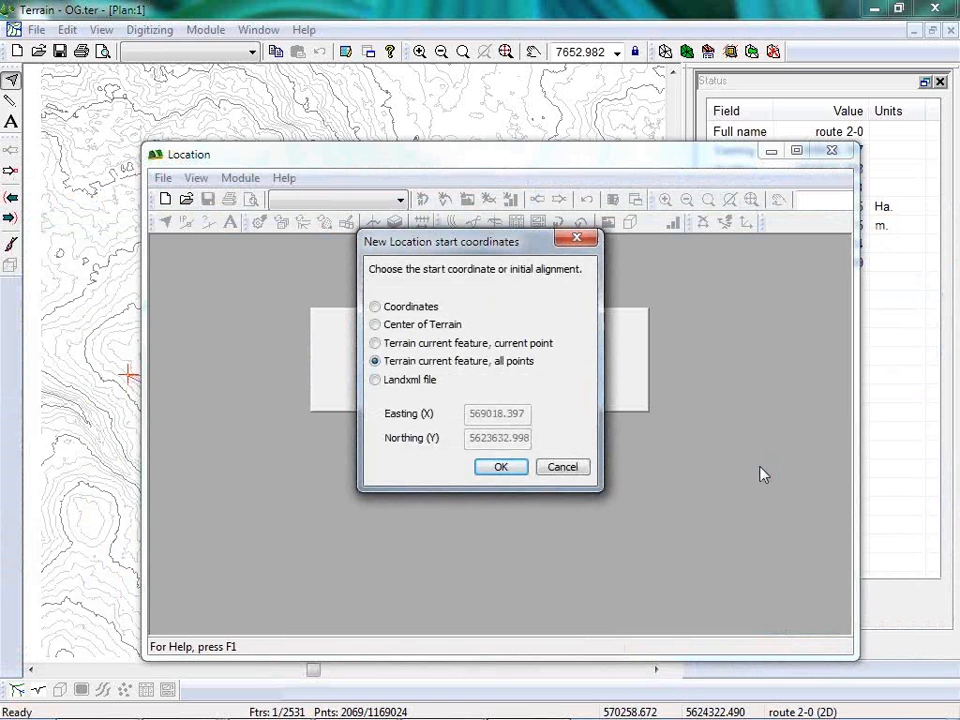
Set the new design's start coordinates to Center of Terrain and create the design.
left_click(376, 325)
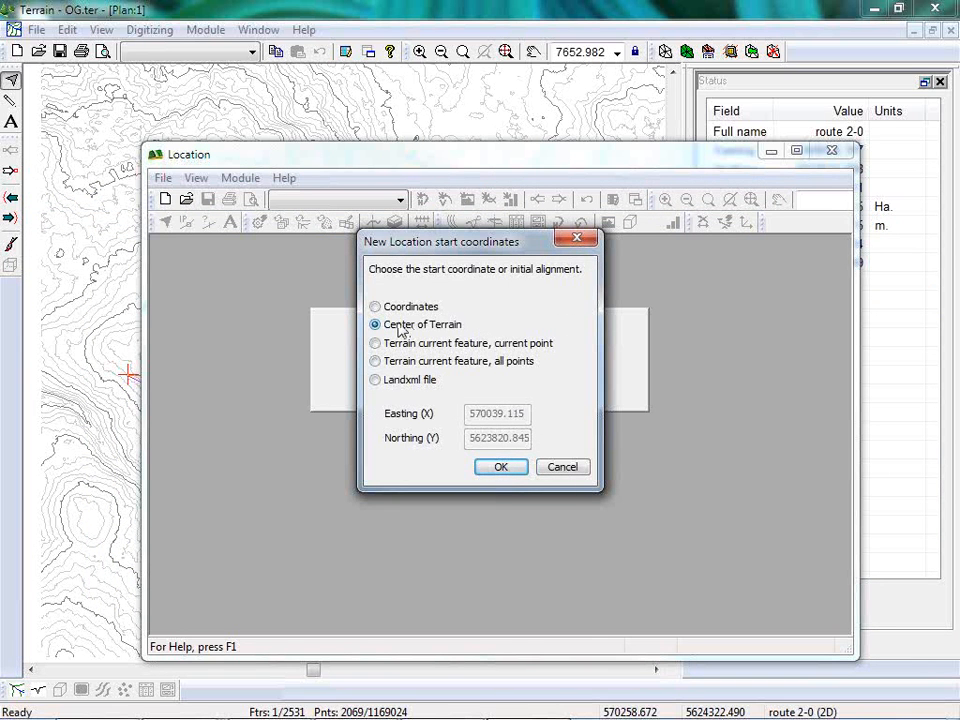
left_click(375, 307)
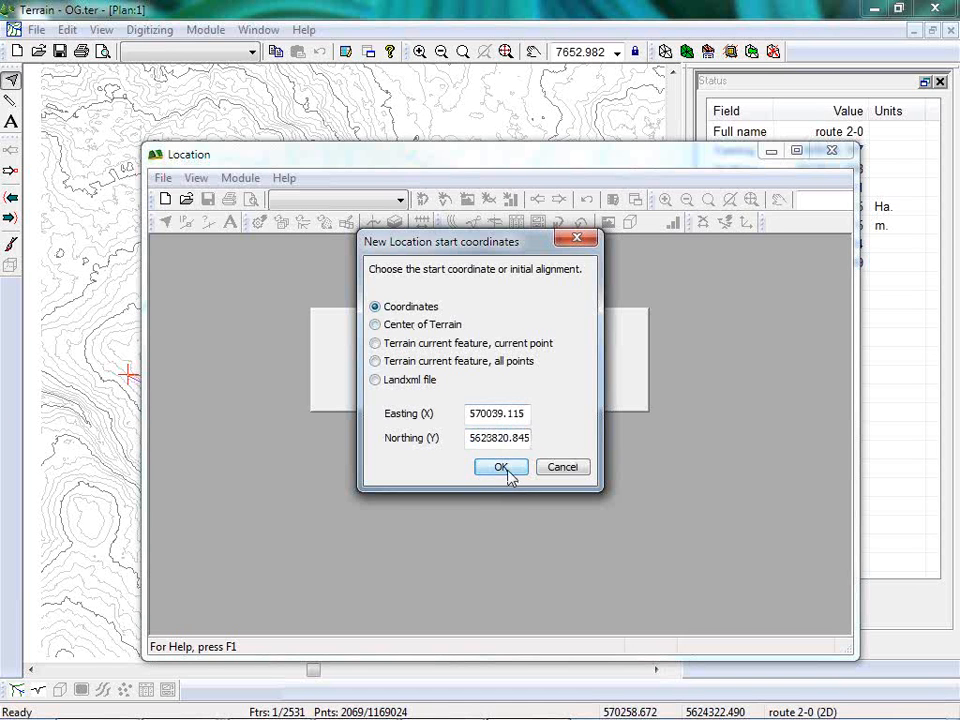
left_click(376, 325)
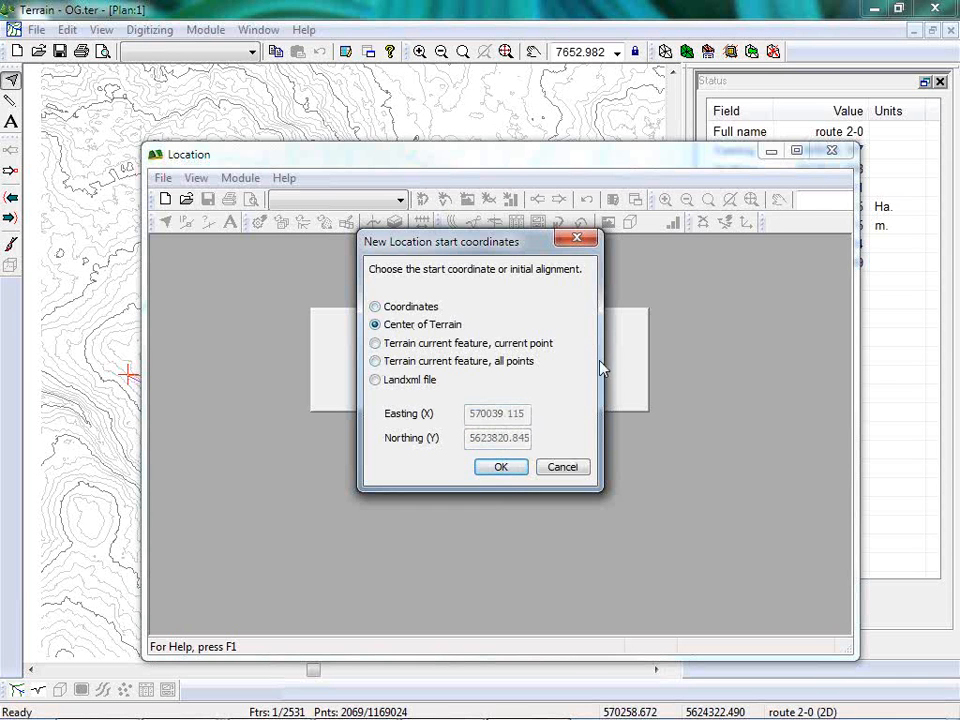
left_click(500, 467)
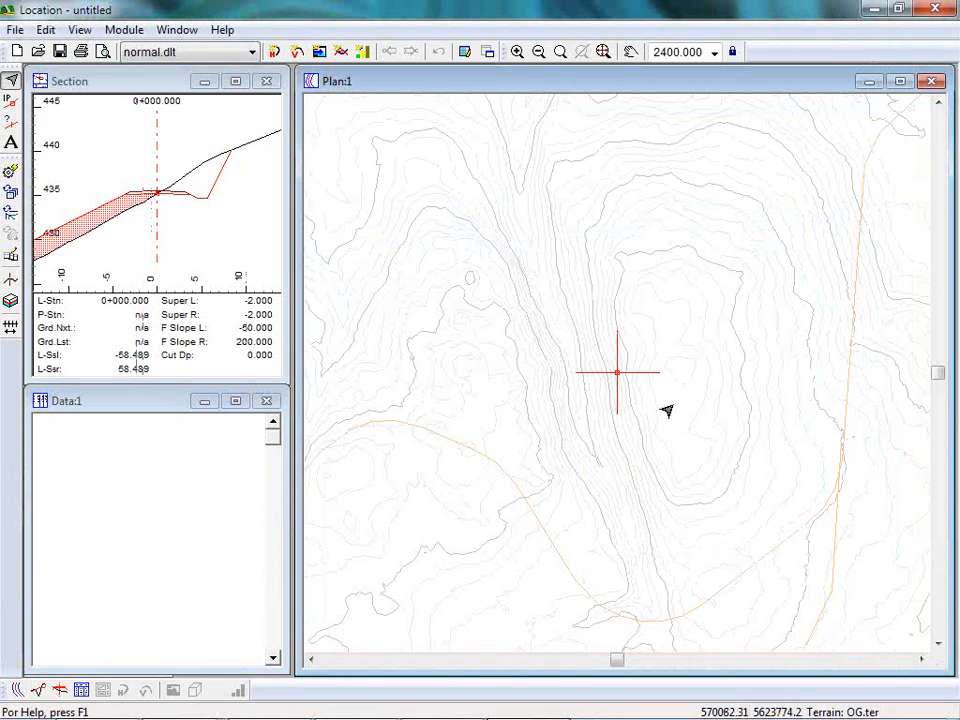
Move the alignment's first IP to the western start shared by both routes, at about 569020, 5623634.
scroll(480, 250, "down", 10)
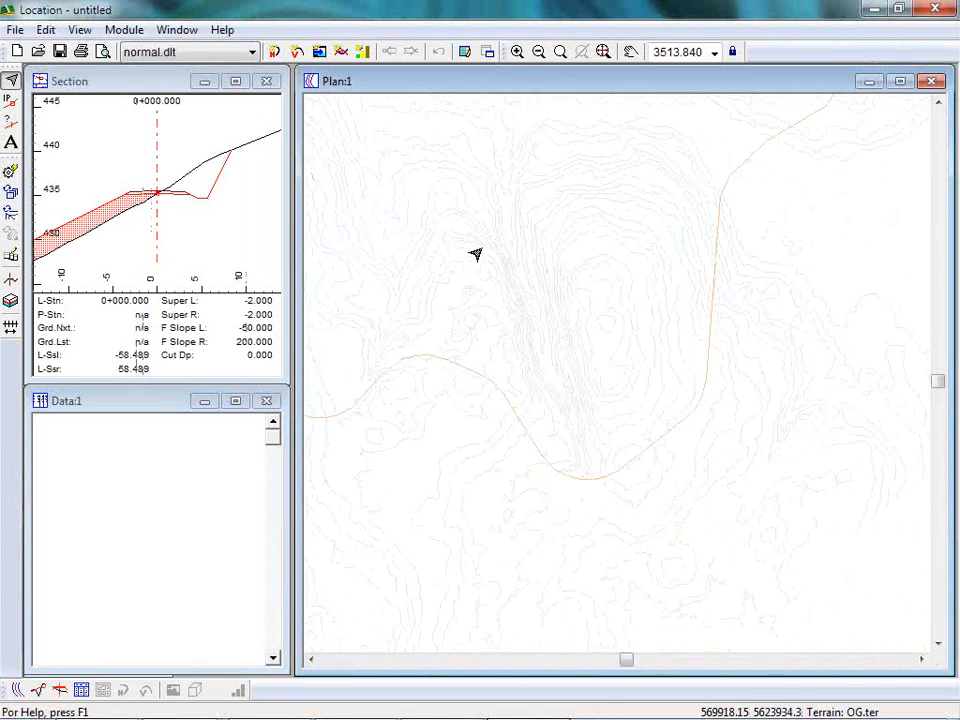
middle_click_drag(445, 327, 635, 360)
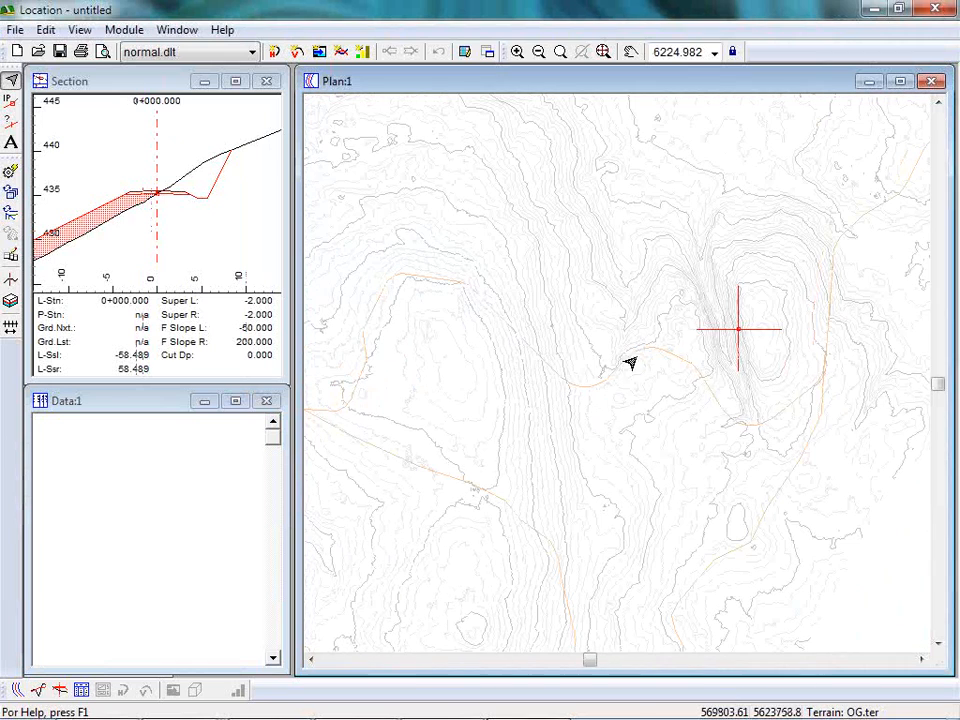
right_click(746, 284)
left_click(733, 314)
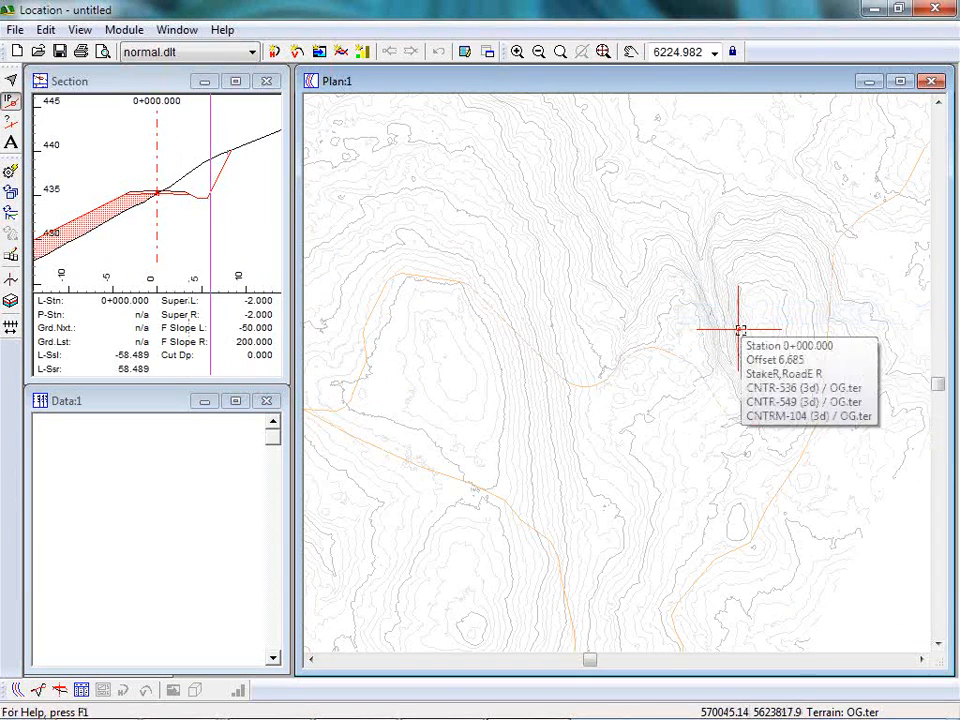
left_click(740, 329)
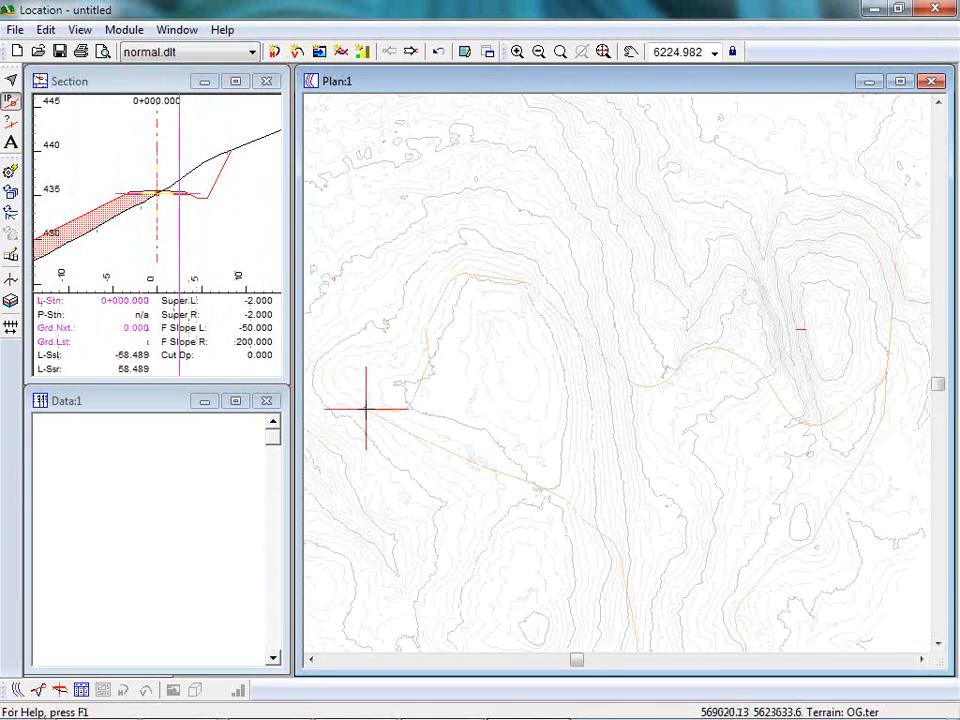
left_click(366, 408)
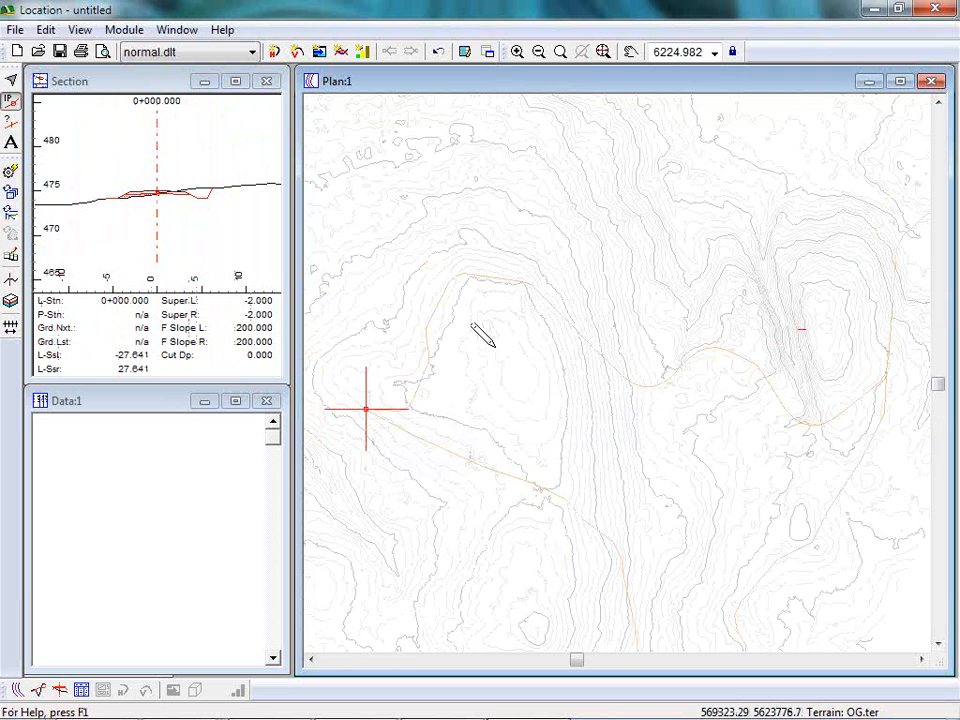
Add a second IP along the southern route, about 497 m from the start of the alignment.
mouse_move(546, 270)
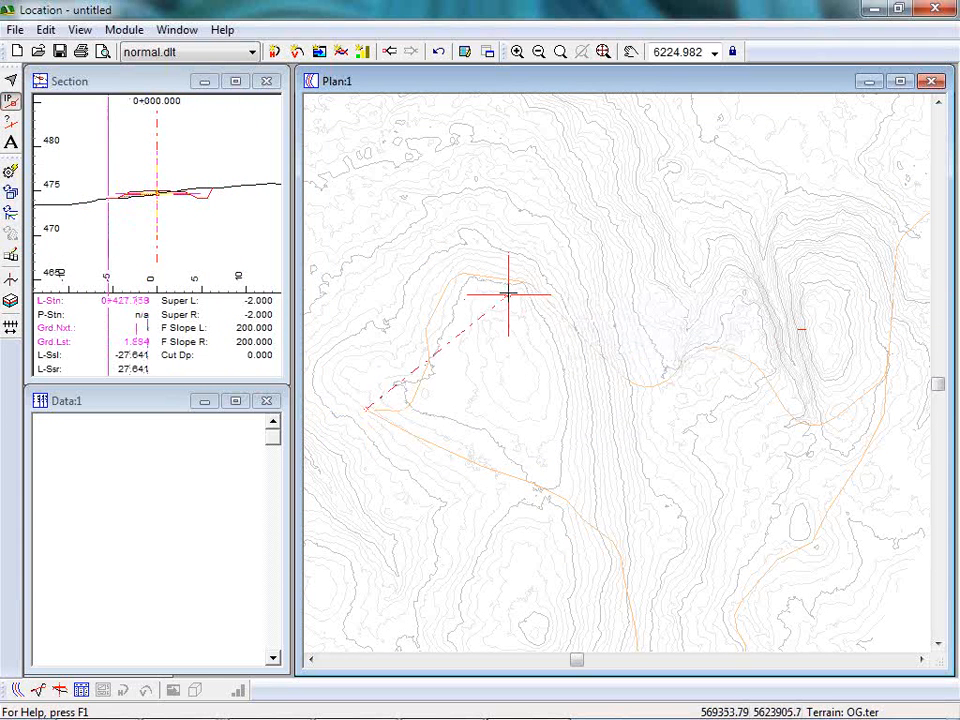
mouse_move(607, 467)
left_mouse_down()
mouse_move(546, 534)
mouse_move(564, 512)
mouse_move(561, 491)
left_mouse_up()
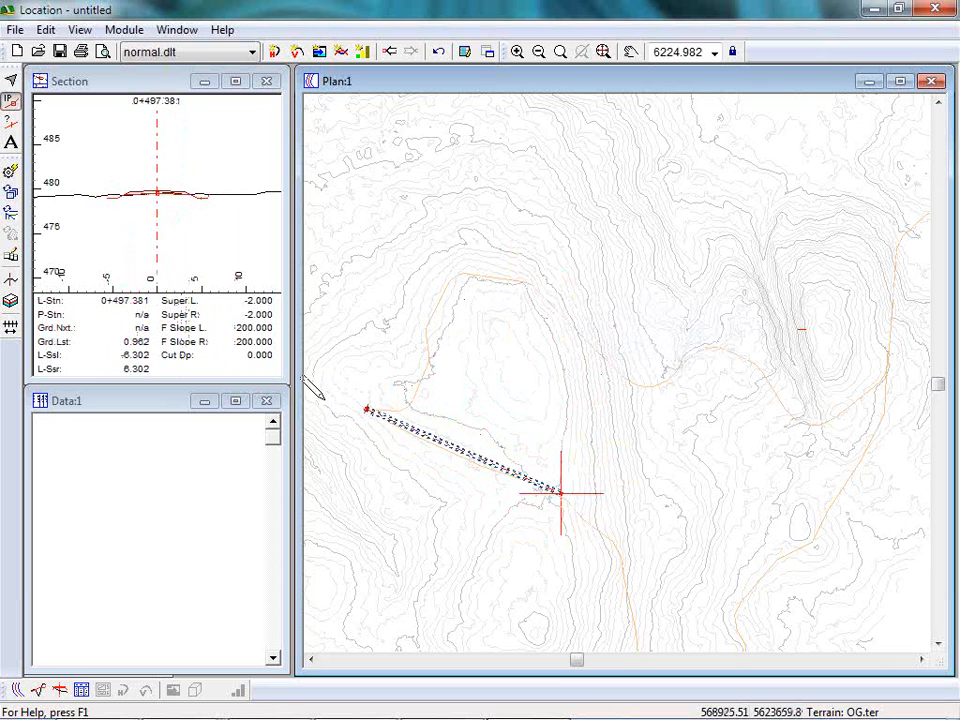
mouse_move(563, 490)
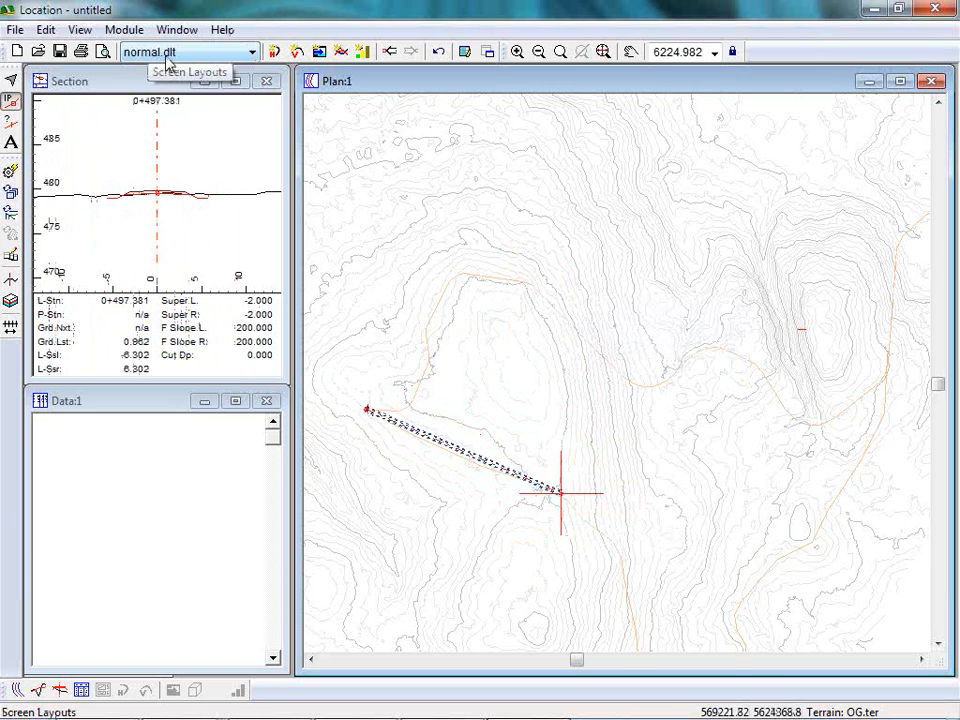
Load the design.dlt screen layout and display the alignment's profile with its mass haul diagram.
left_click(254, 55)
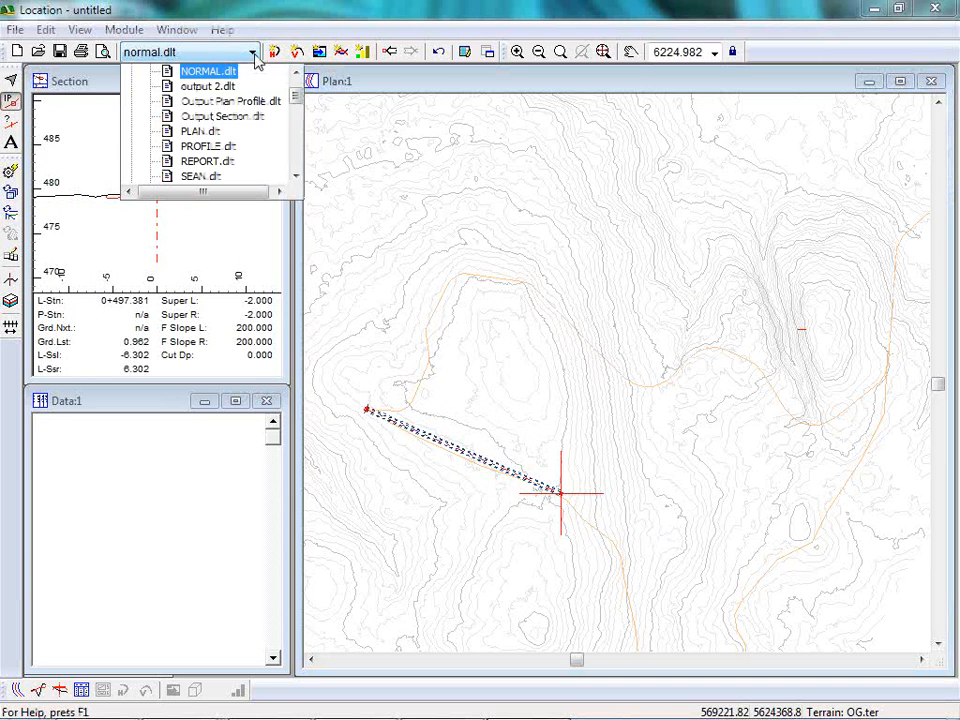
left_click_drag(300, 94, 302, 111)
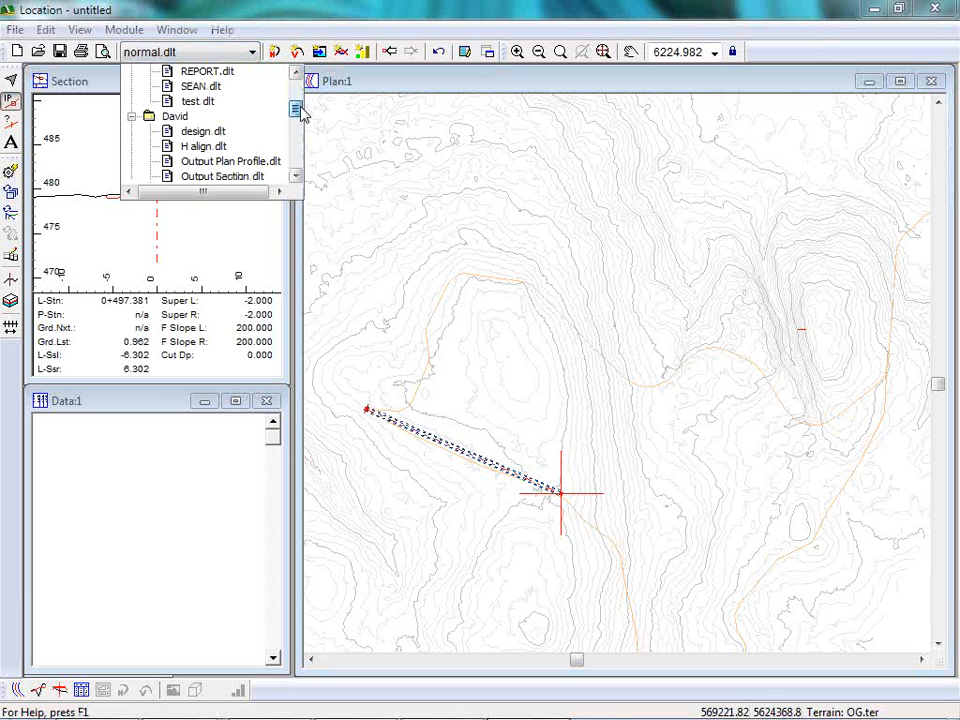
left_click(203, 132)
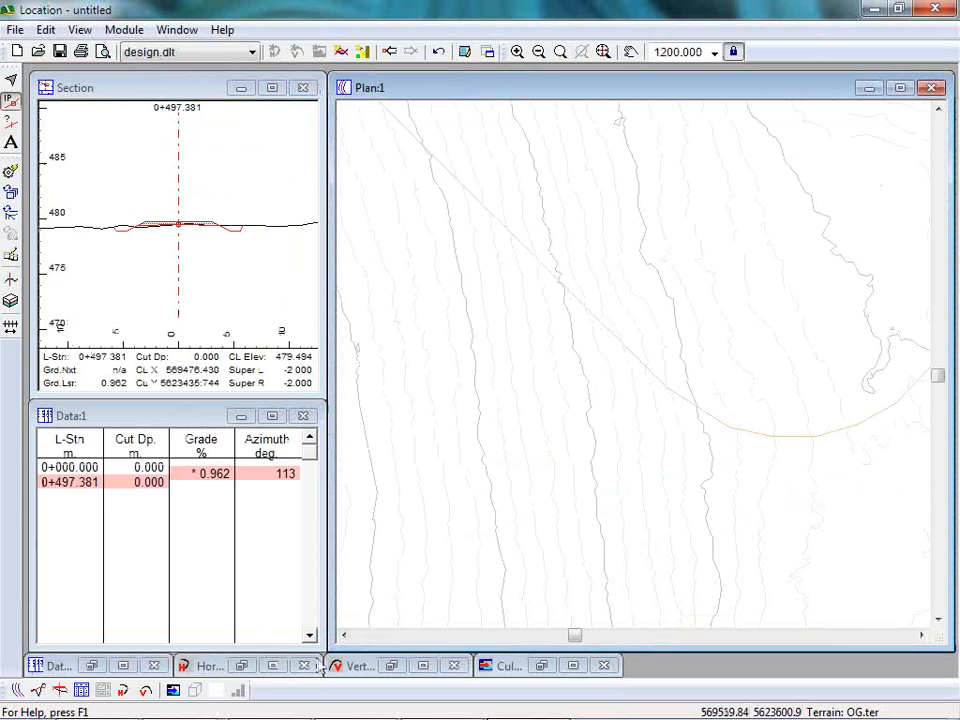
left_click(38, 690)
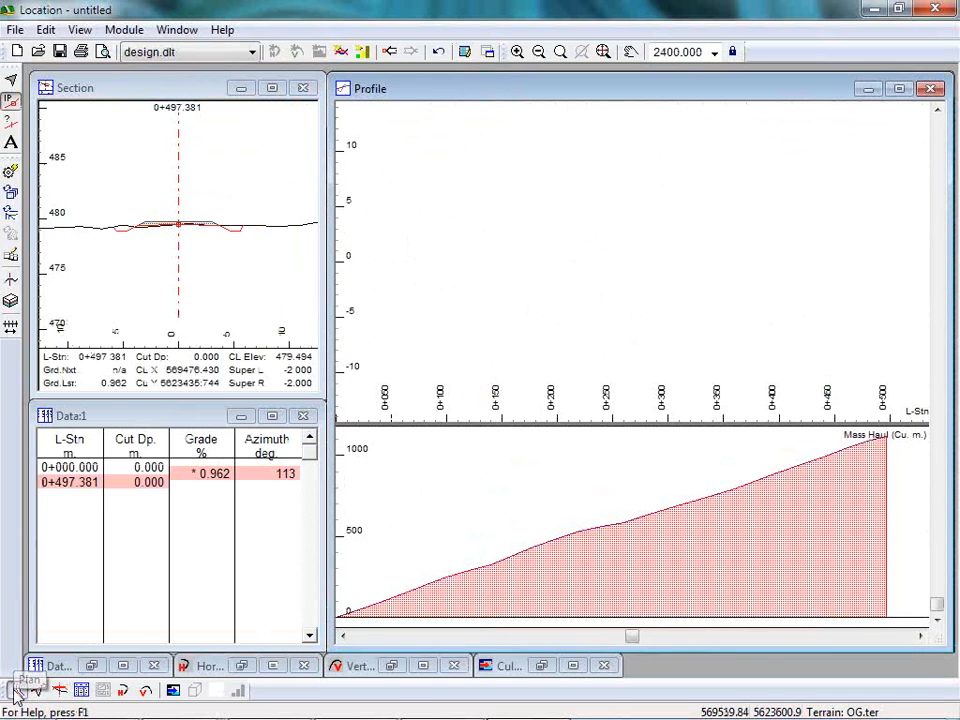
Display the plan view and check its scale and display options, leaving them unchanged.
left_click(17, 690)
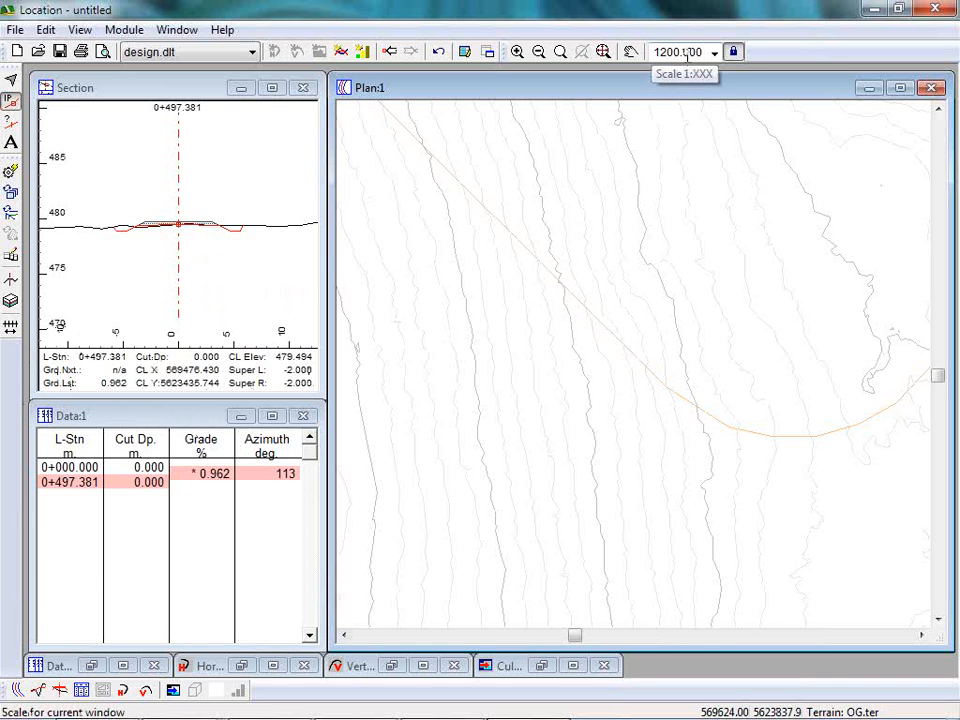
right_click(522, 330)
left_click(590, 476)
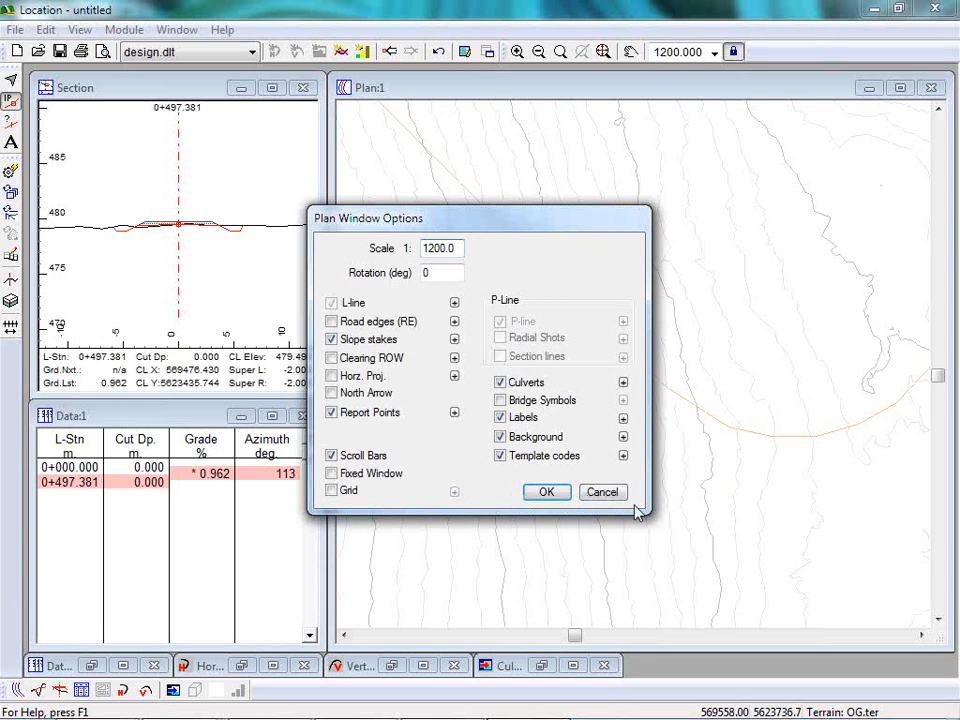
left_click(604, 492)
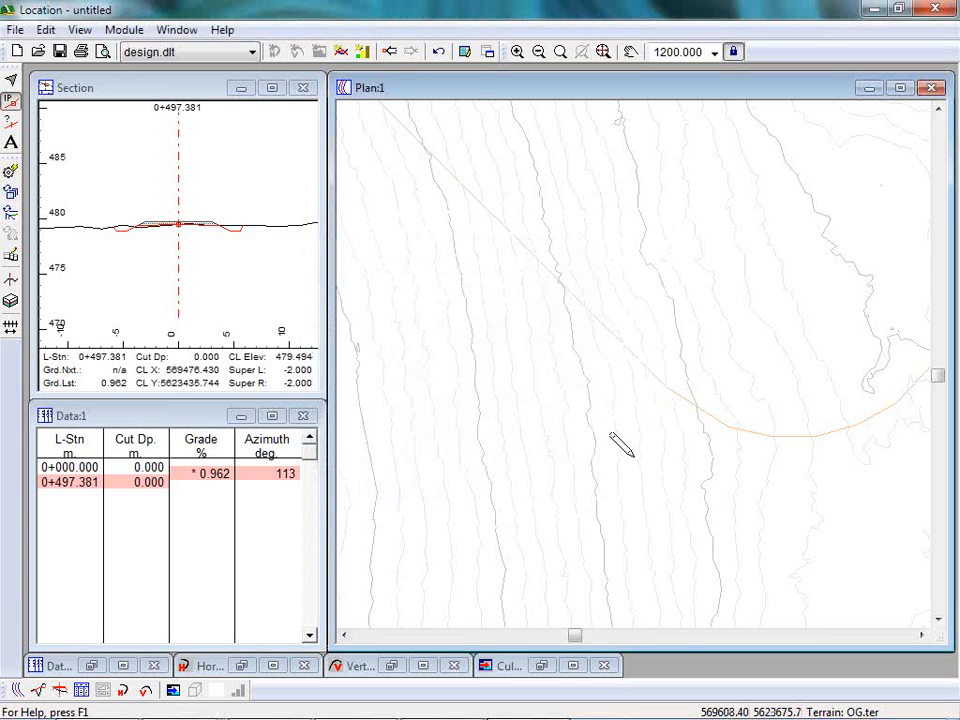
Save the current window arrangement over the design.dlt screen layout.
left_click(133, 55)
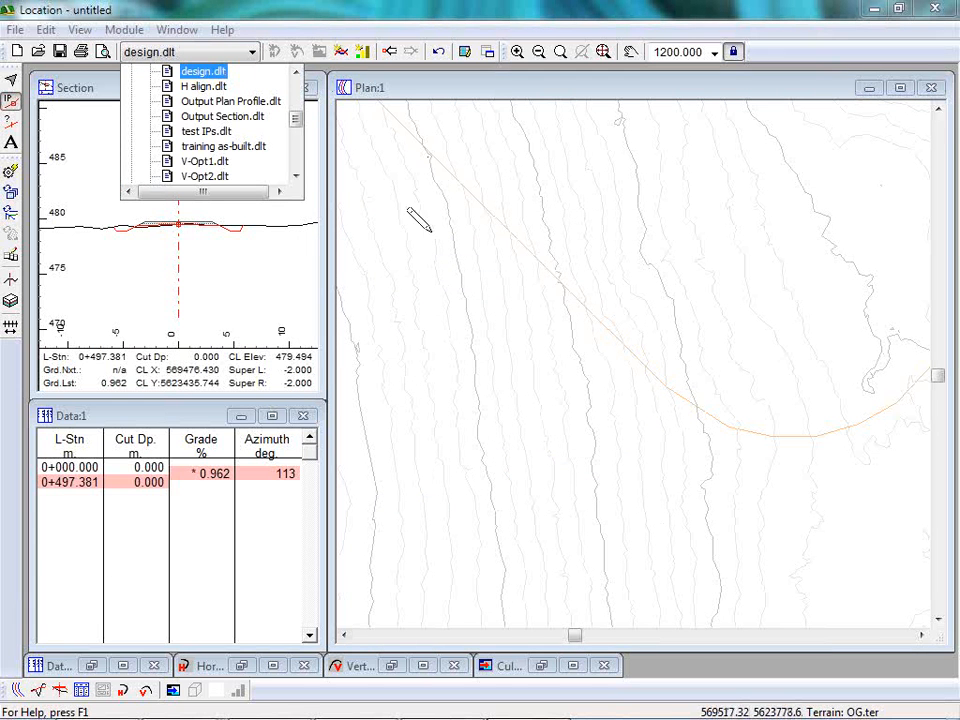
right_click(218, 77)
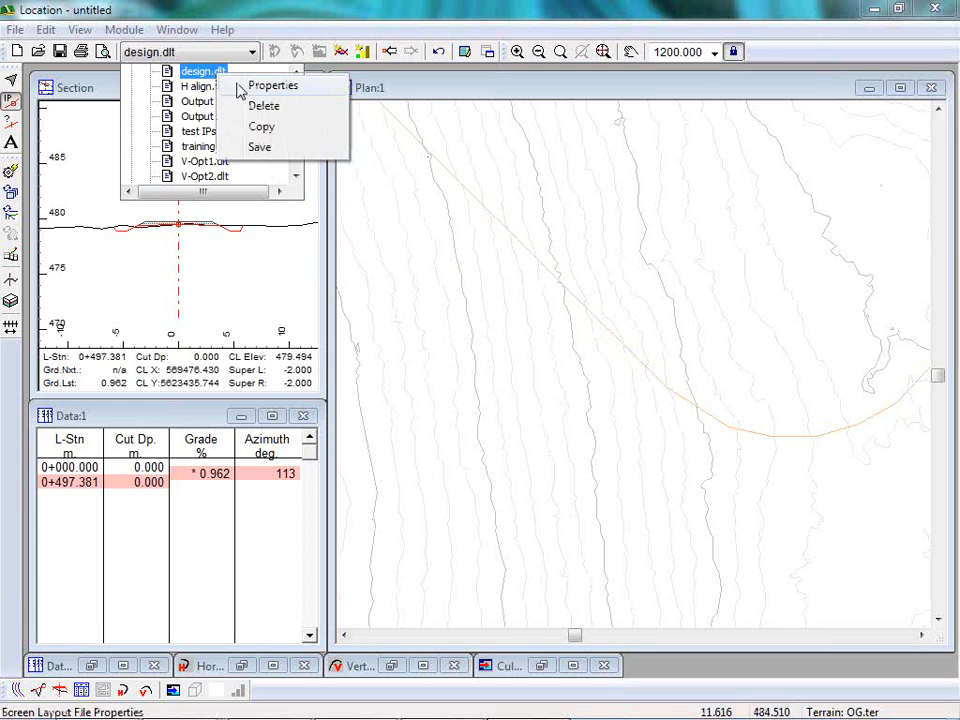
left_click(259, 148)
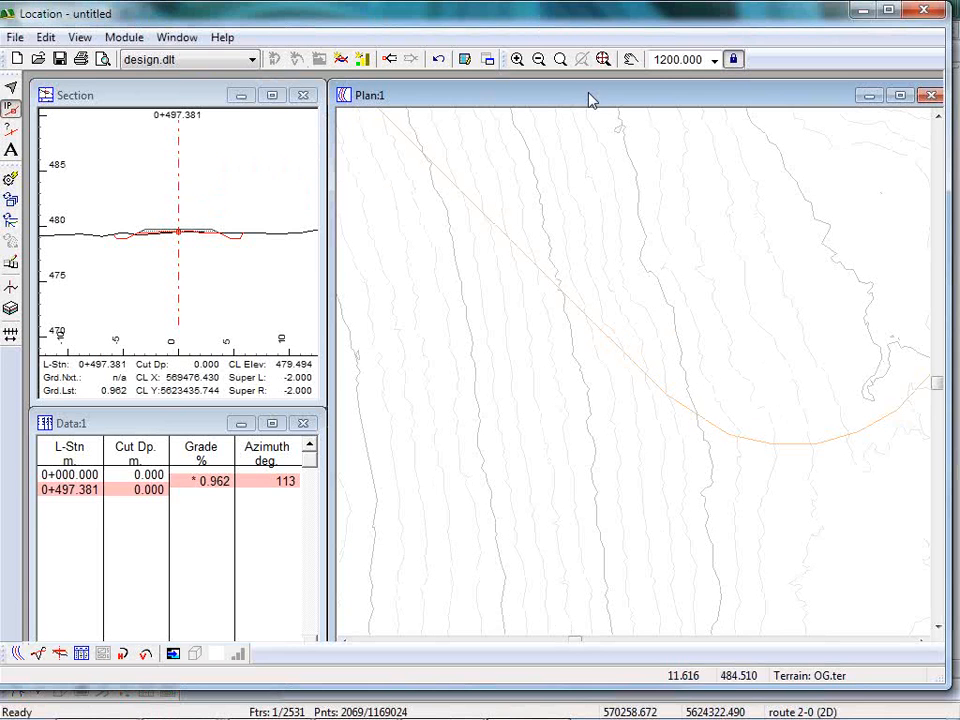
double_click(542, 15)
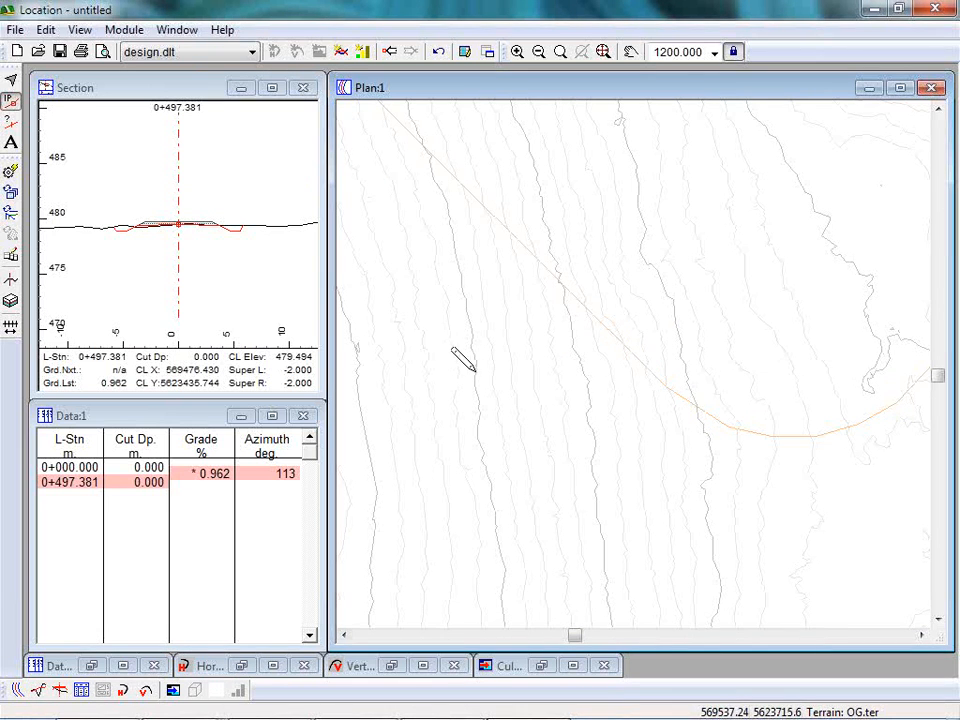
Add a third IP along the southern route at about station 0+679, near 569611, 5623315.
middle_click_drag(435, 306, 543, 380)
scroll(543, 380, "down", 5)
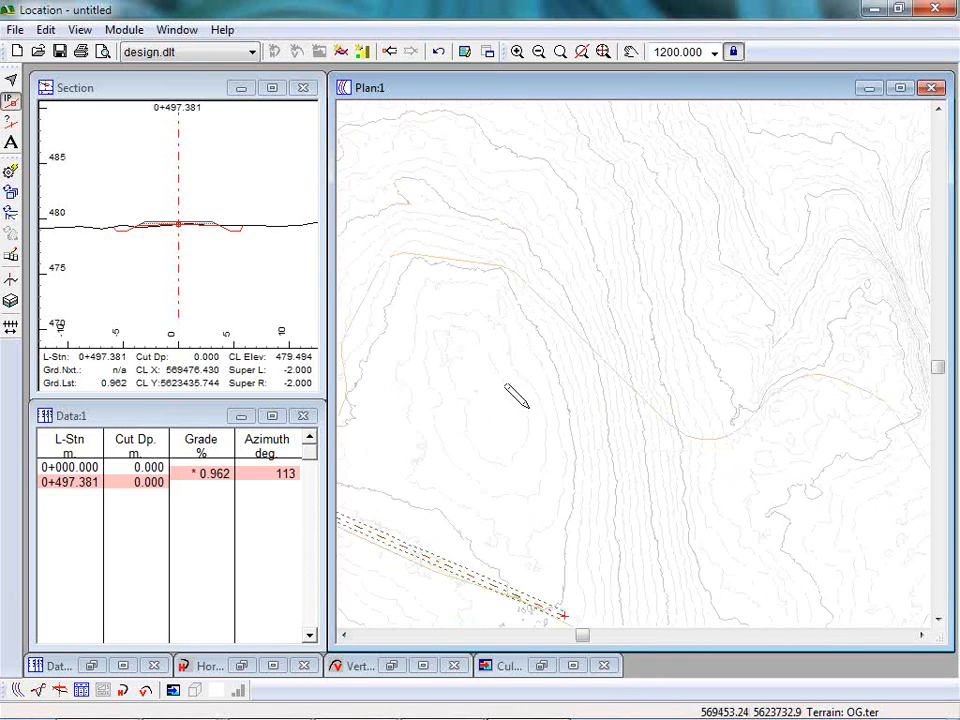
middle_click_drag(439, 396, 542, 213)
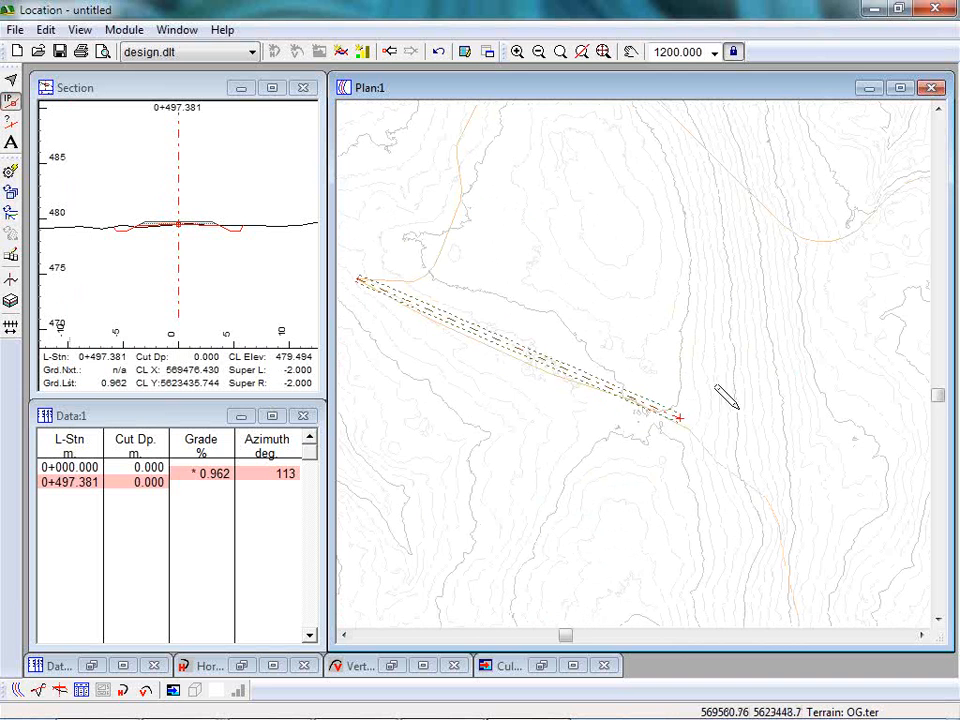
middle_click_drag(738, 409, 621, 278)
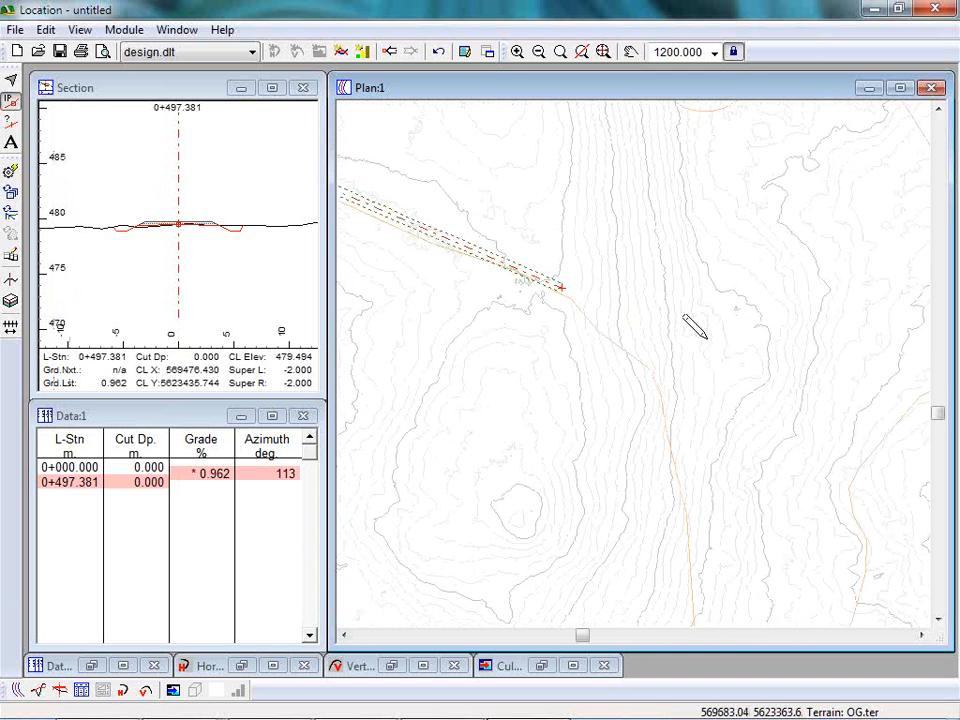
left_click(655, 374)
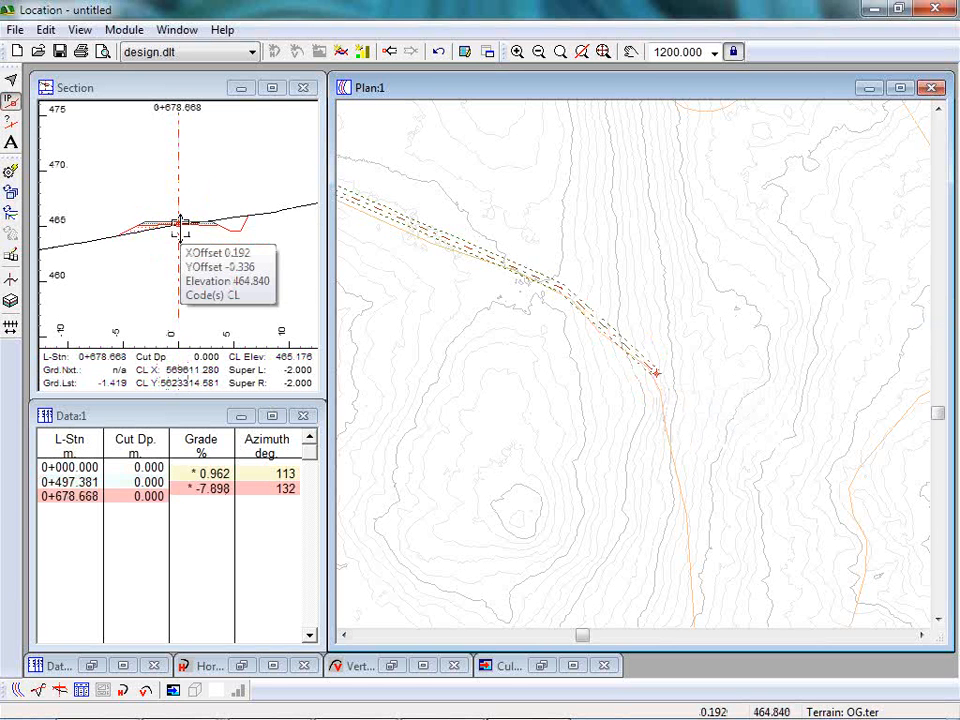
Examine the profile of the extended alignment at full extents, and return to the plan view.
left_click(35, 690)
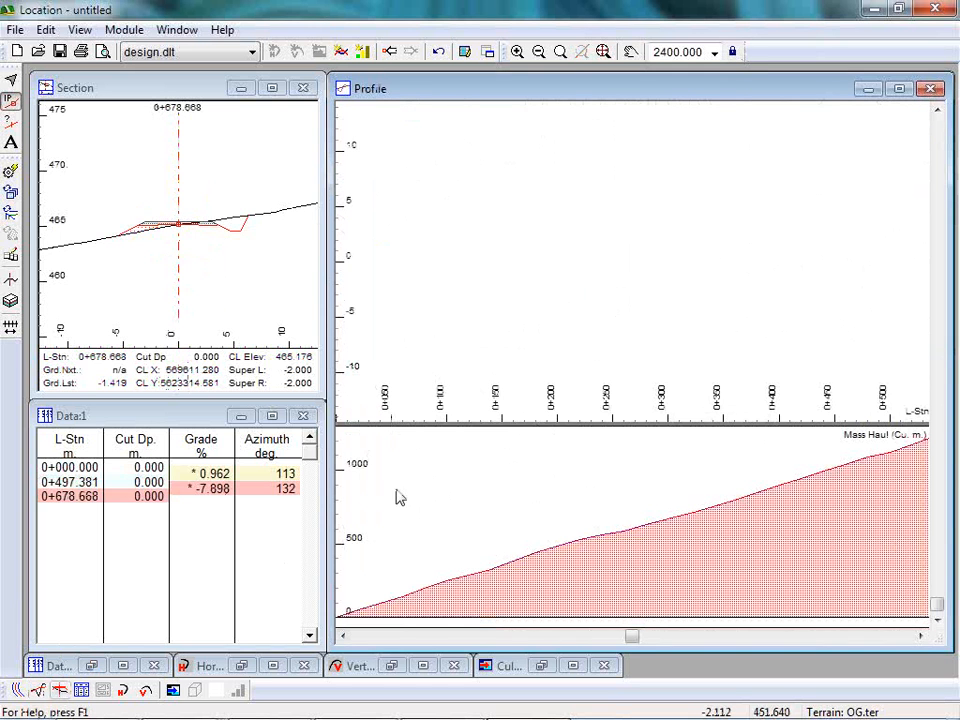
left_click(603, 51)
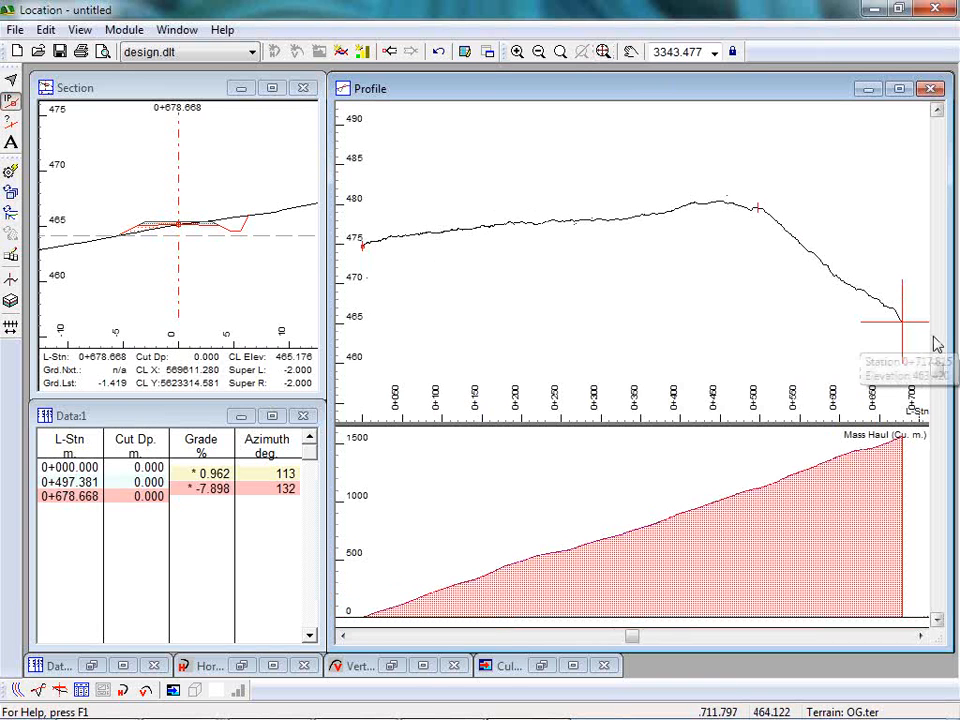
left_click(14, 690)
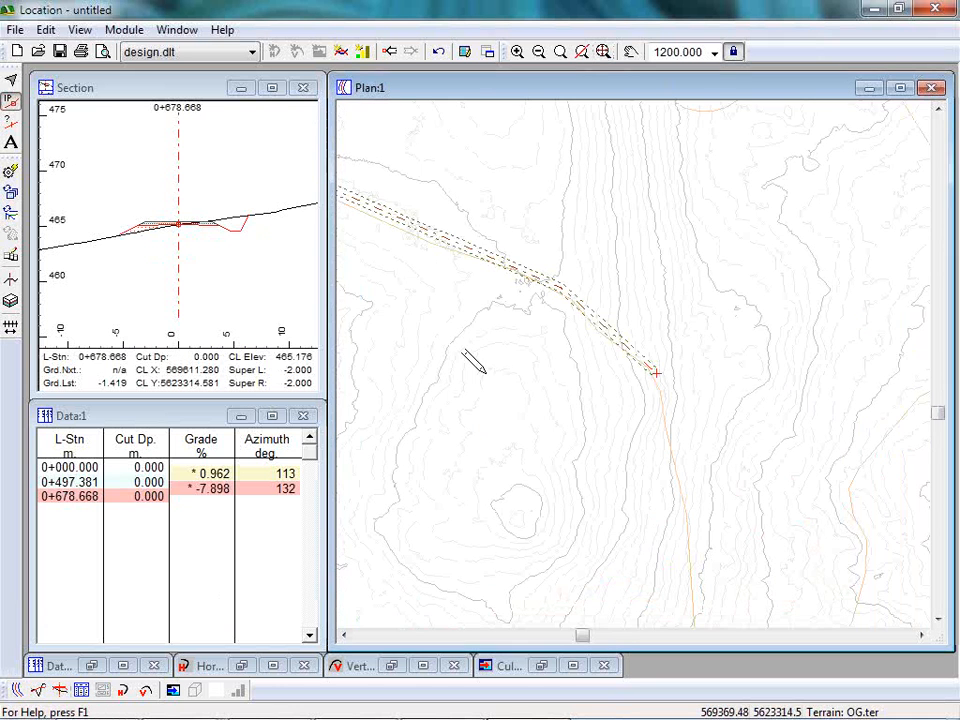
Add three more IPs along the route into the southern bend, at about stations 1+047, 1+124 and 1+177.
left_click_drag(713, 478, 664, 272)
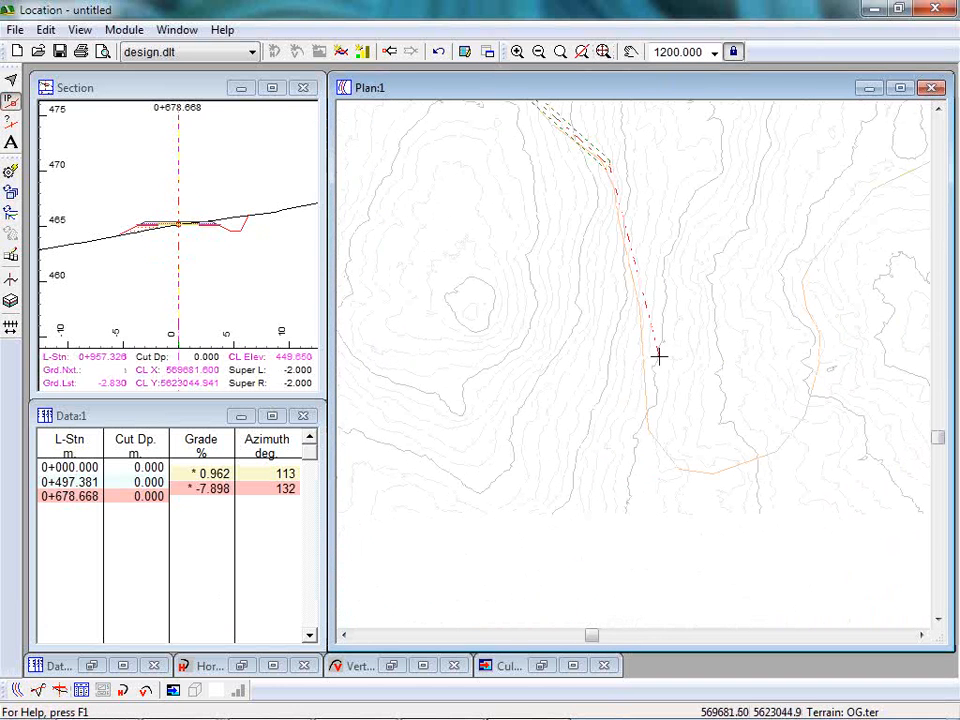
left_click(646, 424)
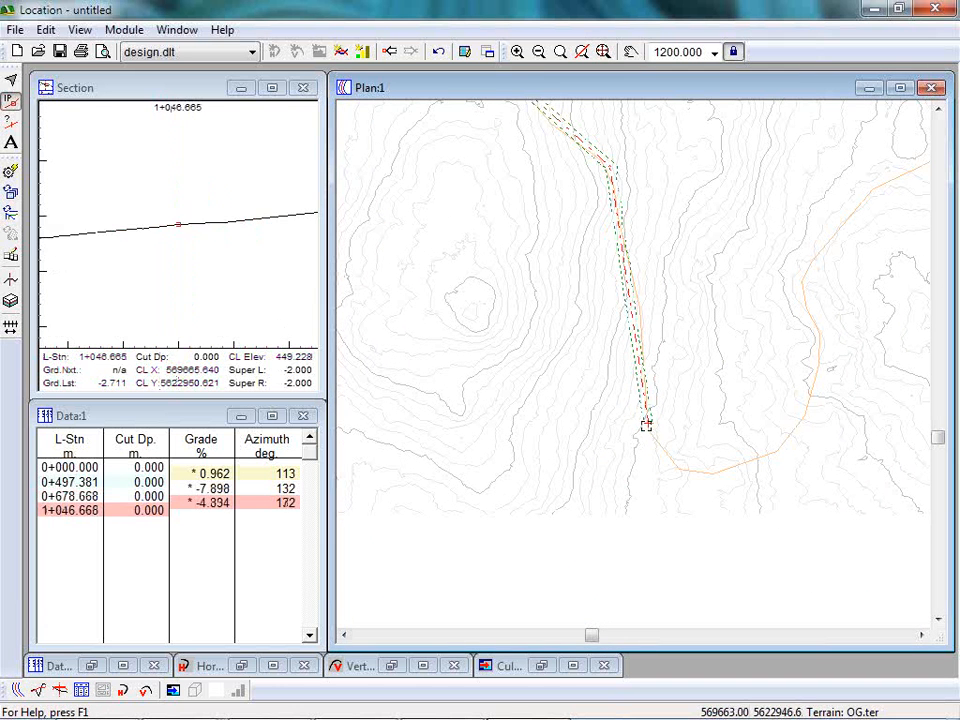
left_click(679, 467)
left_click(714, 473)
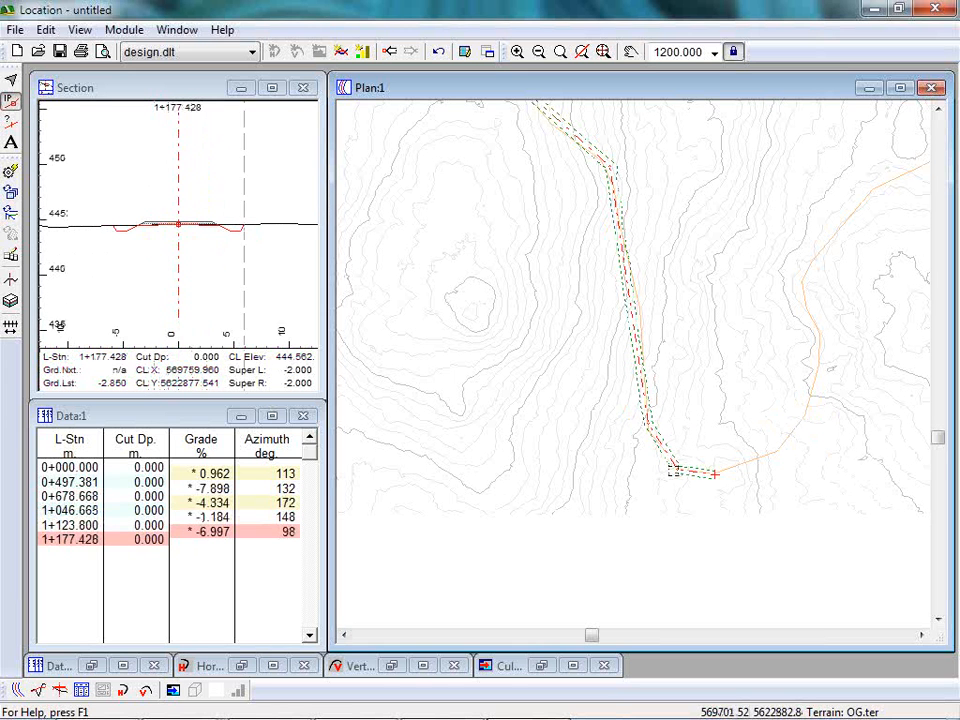
Remove the middle IP of the southern bend and move the one before it to about 569672, 5622894.
left_click_drag(674, 469, 676, 468)
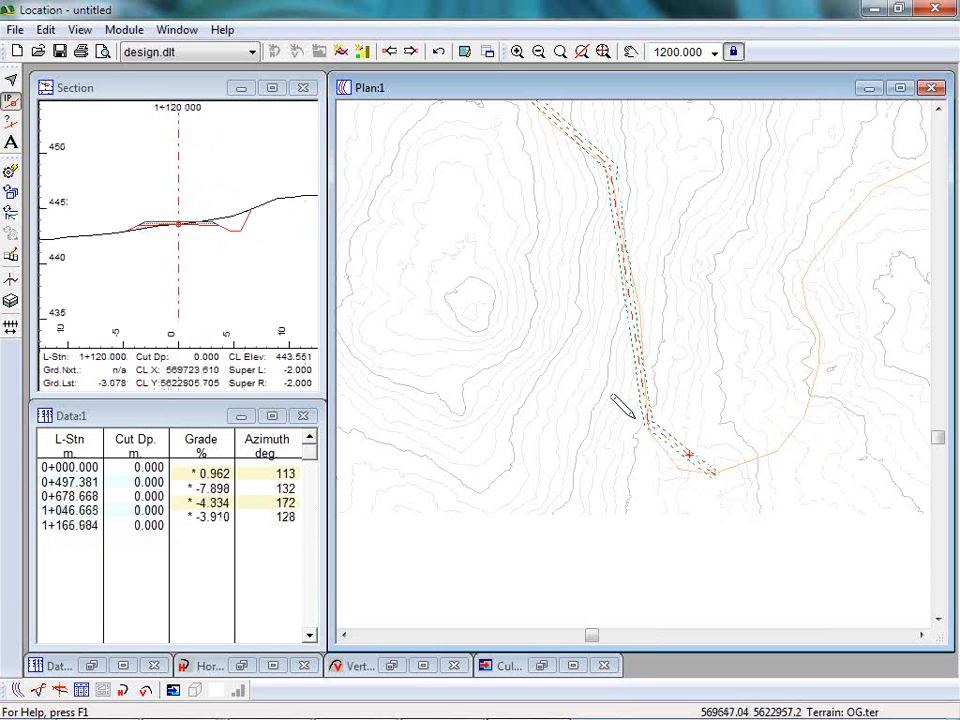
left_click_drag(645, 422, 651, 463)
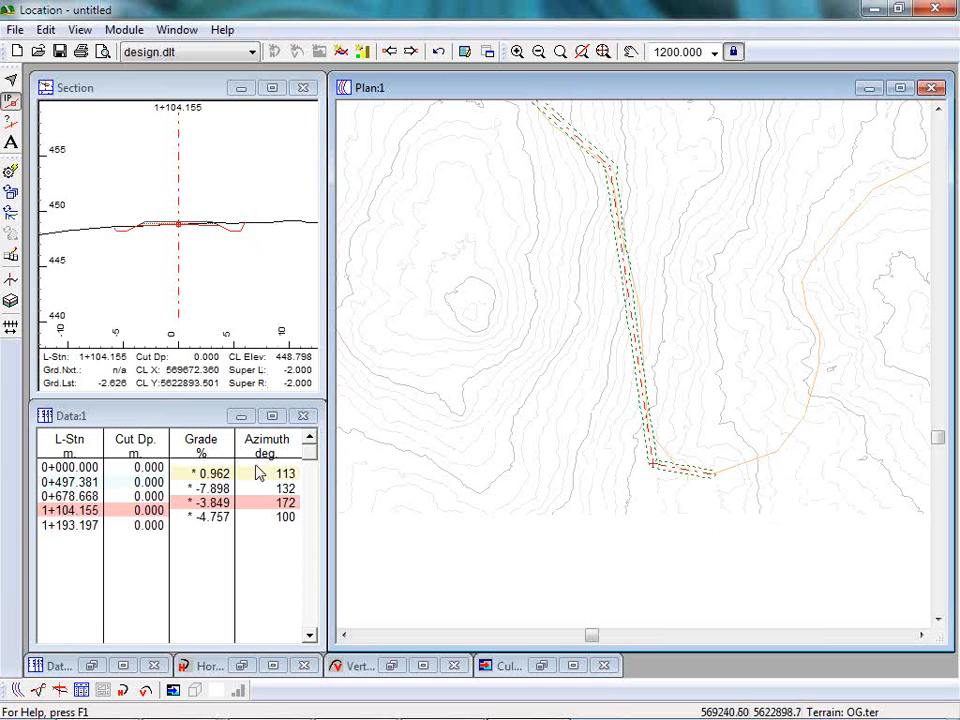
Try to use the default circular curve at the southern bend's IP in the horizontal curve settings.
left_click(240, 662)
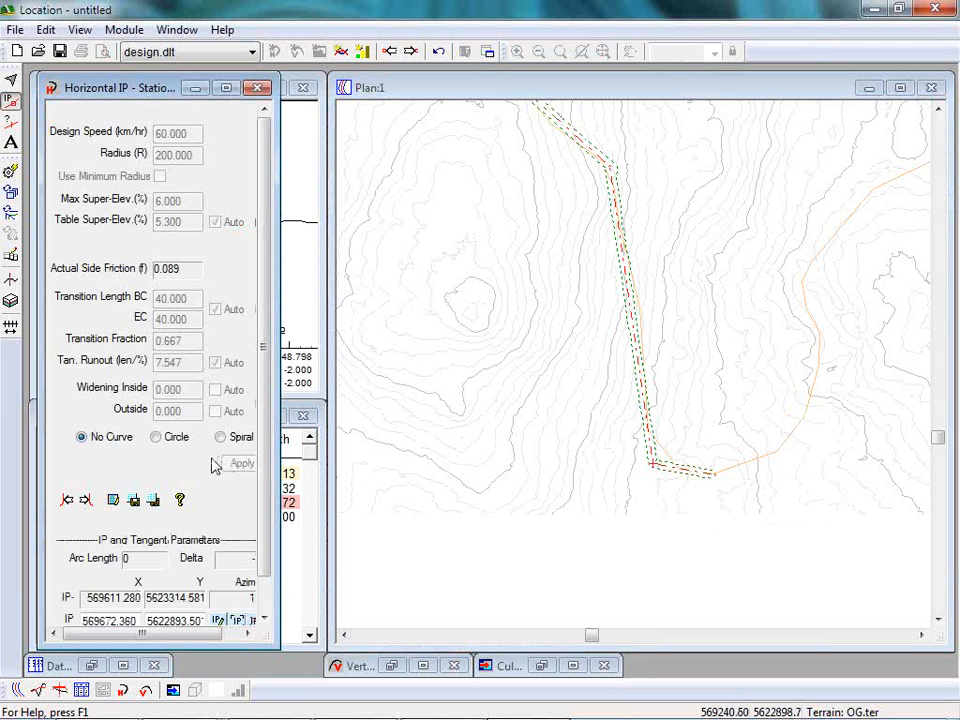
left_click(154, 501)
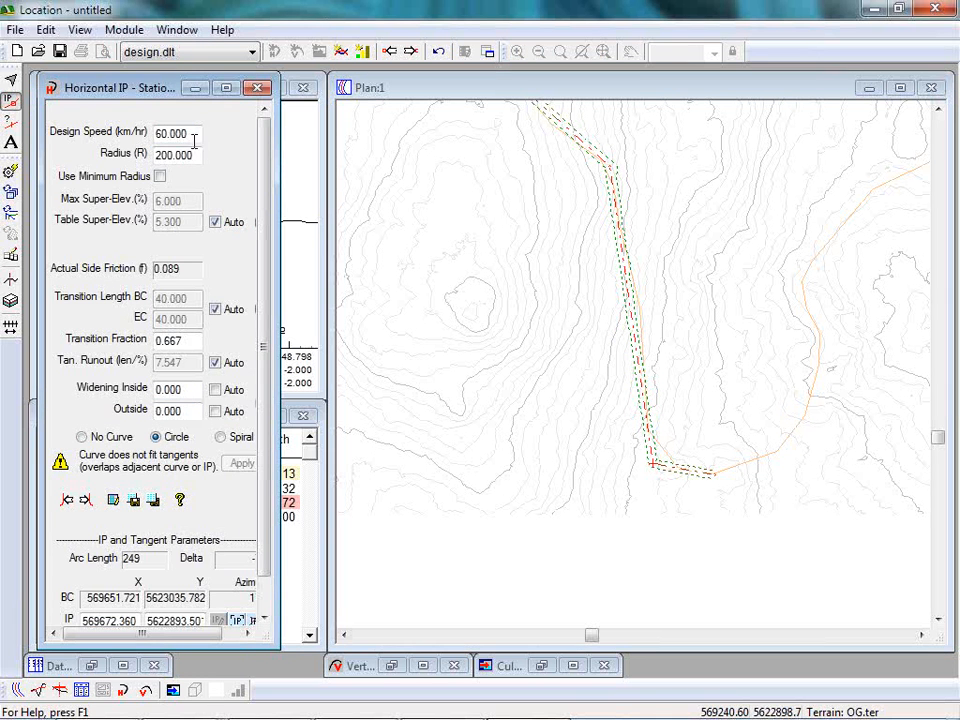
left_click_drag(152, 72, 349, 392)
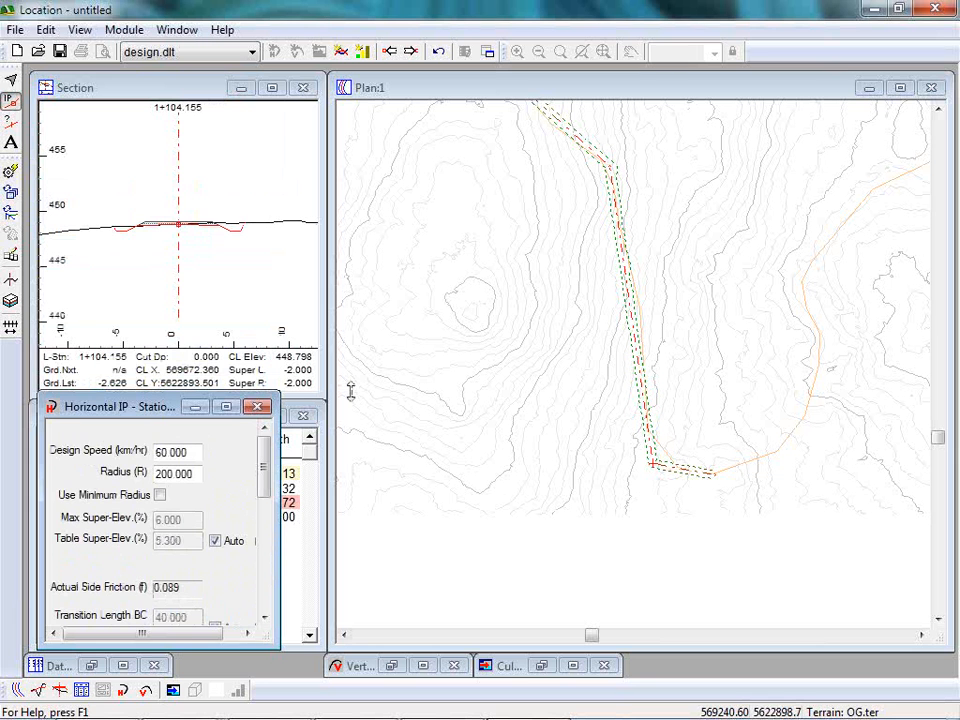
left_click_drag(352, 392, 260, 130)
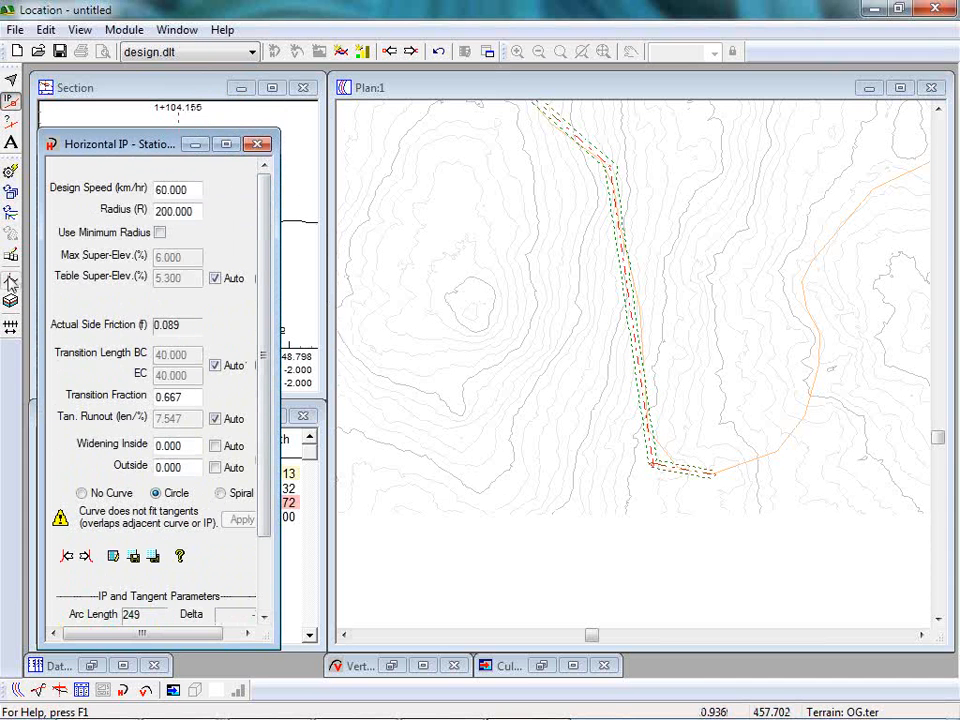
Load the NormalLowVolume.tpl template table for the design.
left_click(11, 284)
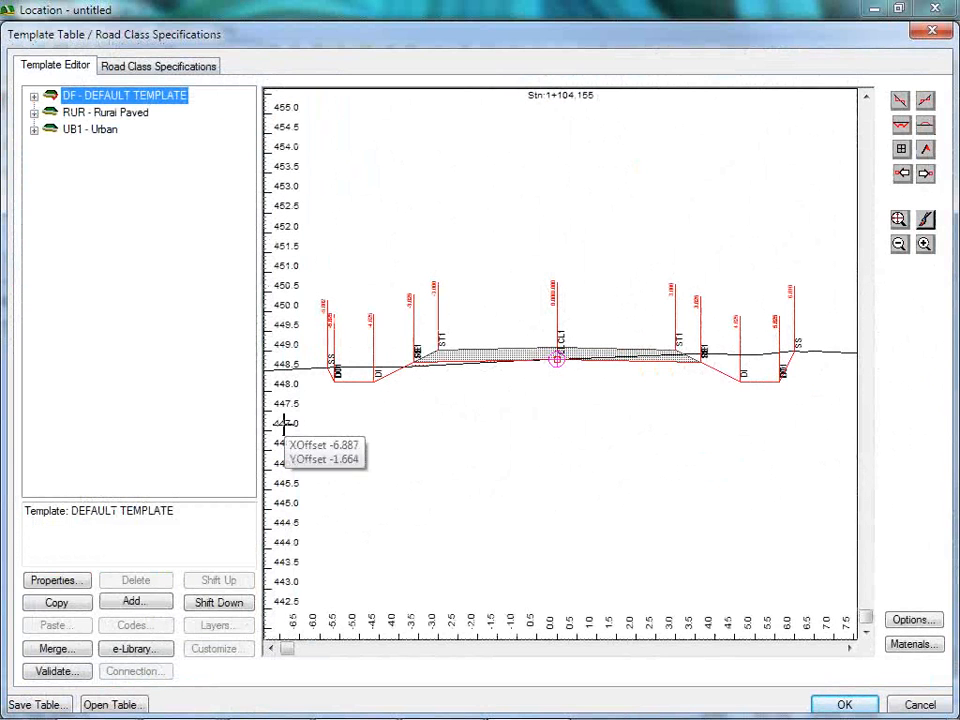
left_click(124, 702)
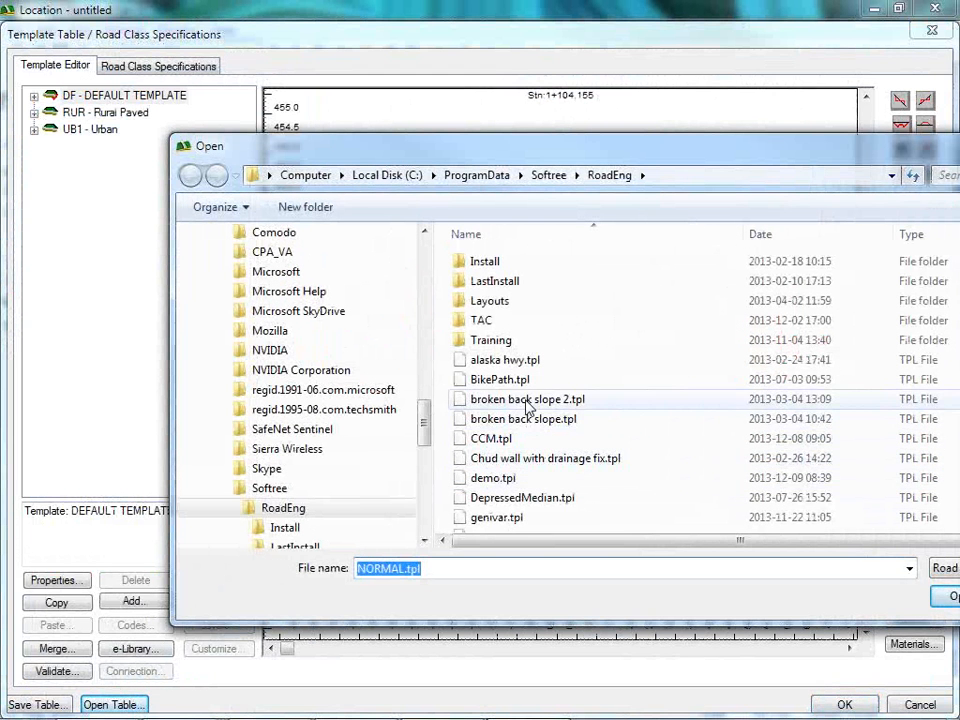
left_click(505, 479)
scroll(550, 450, "down", 5)
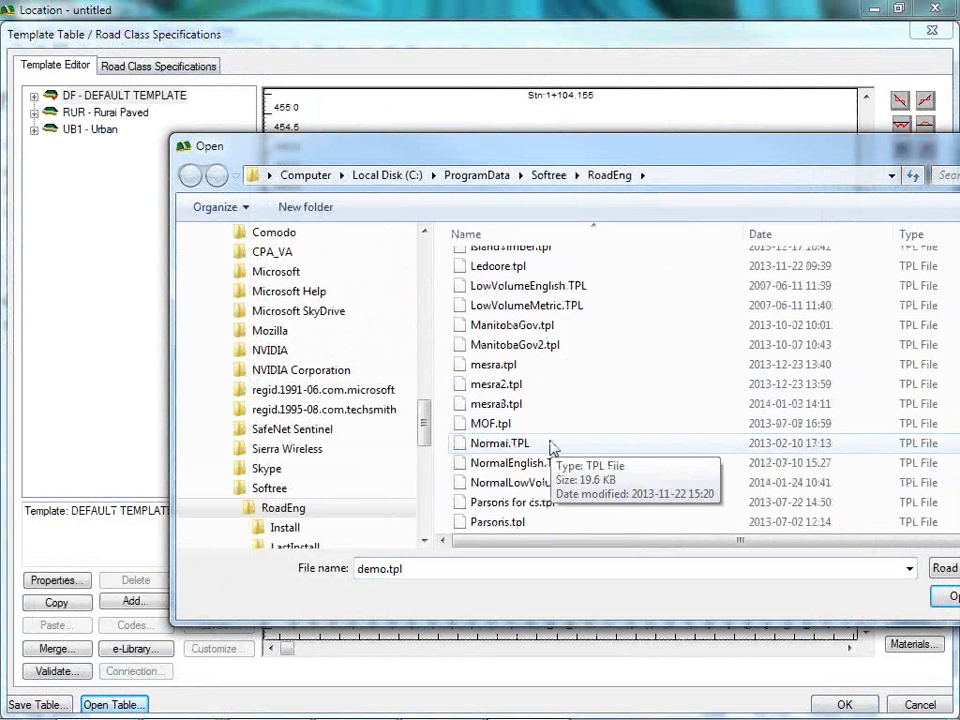
left_click(495, 483)
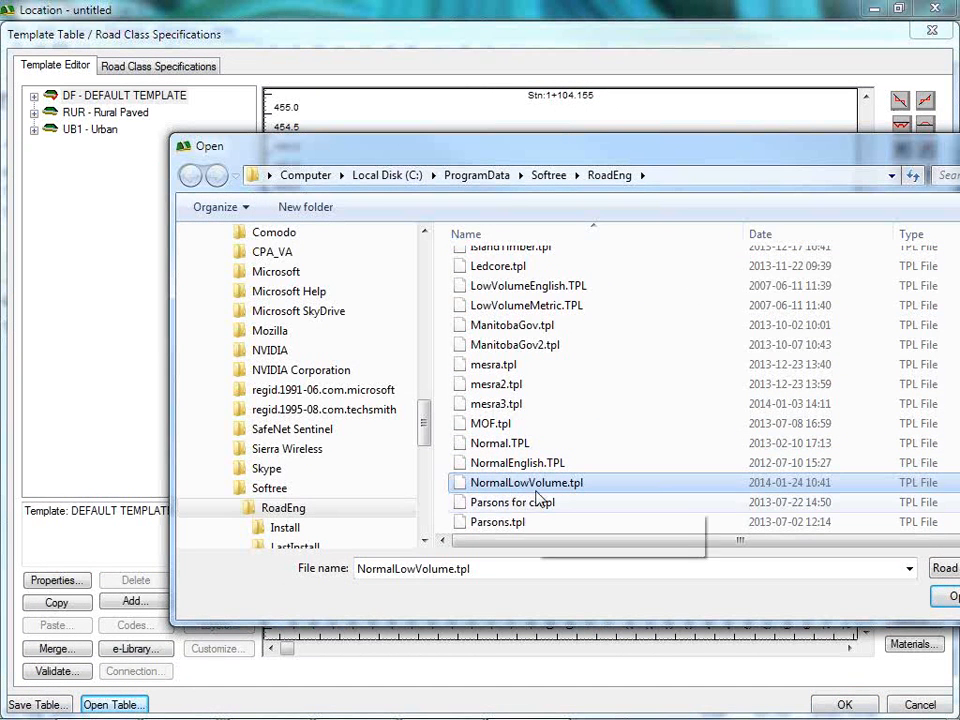
left_click(945, 598)
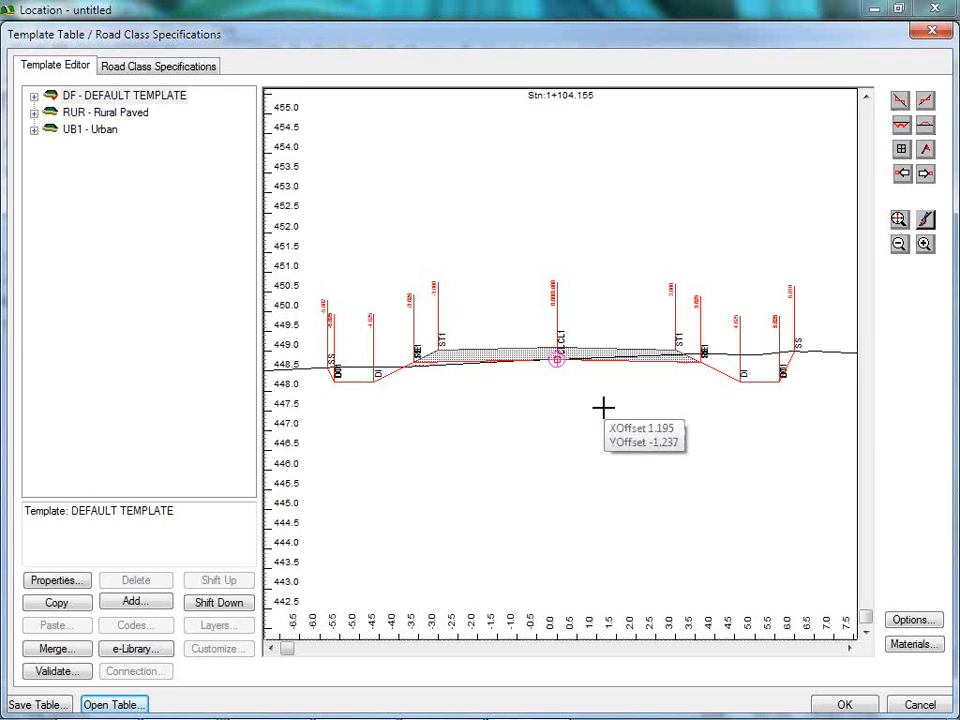
Review the Low Volume road class's sag K, crest K and grade limits, and accept the template table without recalculating the design.
left_click(196, 70)
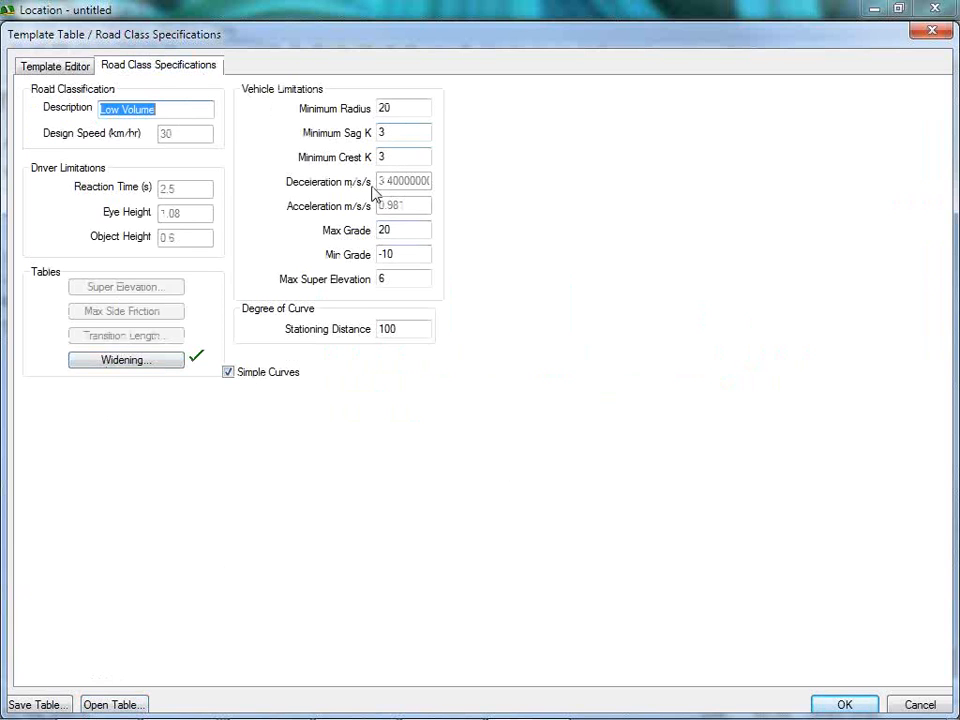
left_click(389, 133)
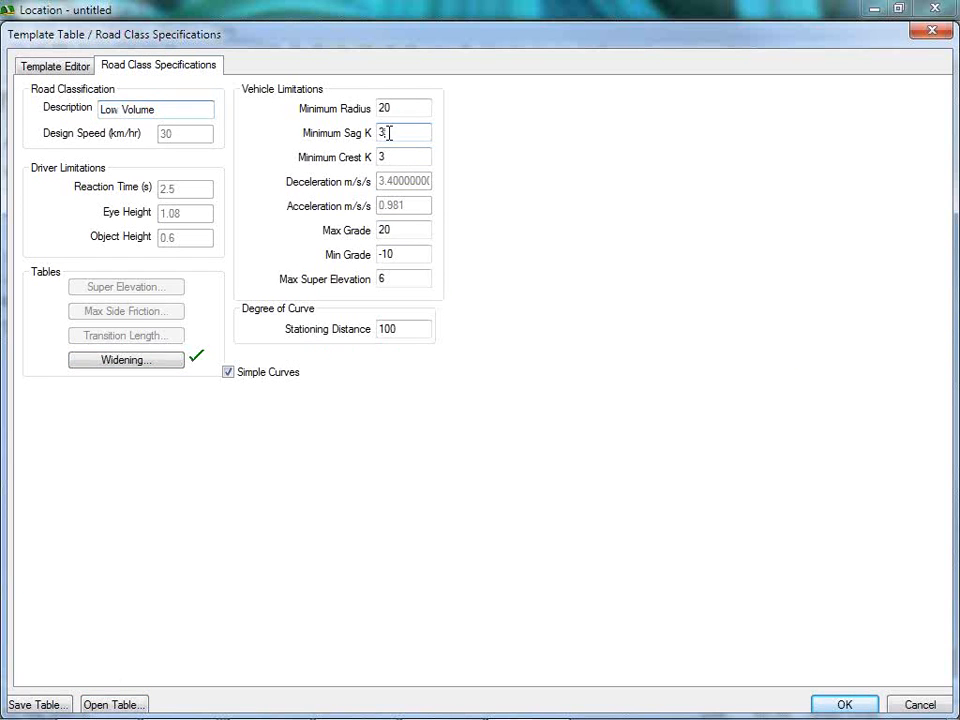
left_click(416, 155)
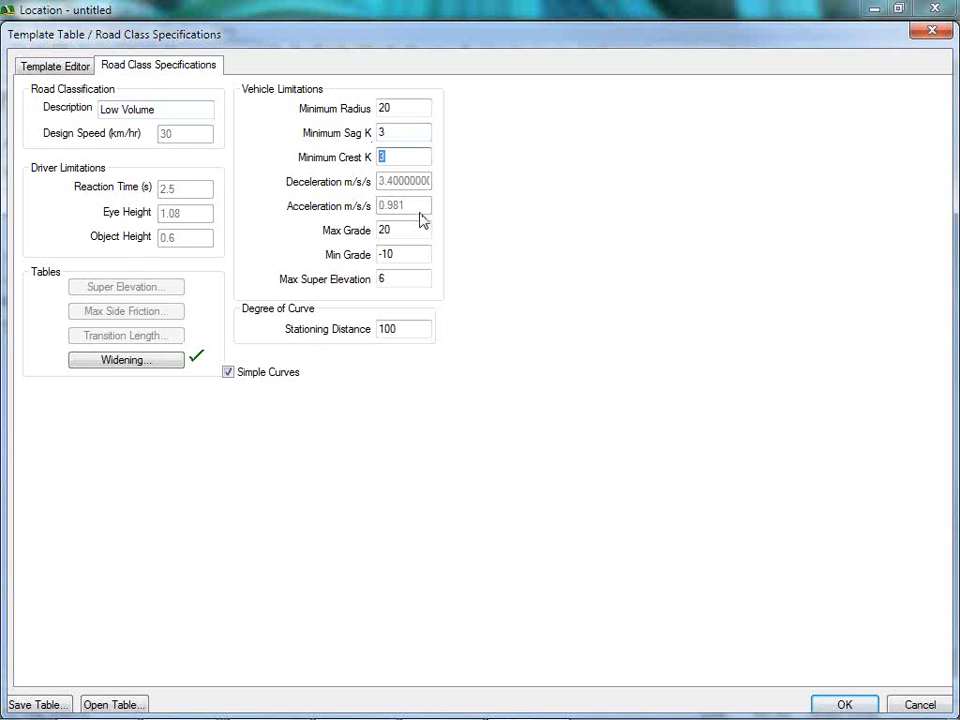
left_click(404, 232)
left_click(380, 256)
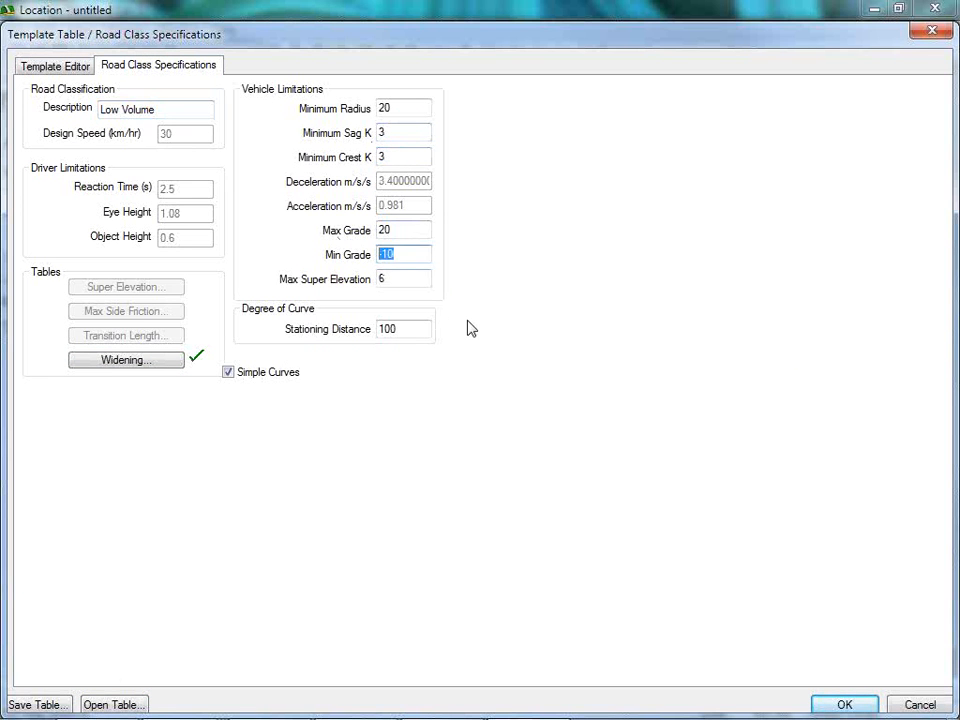
left_click(845, 705)
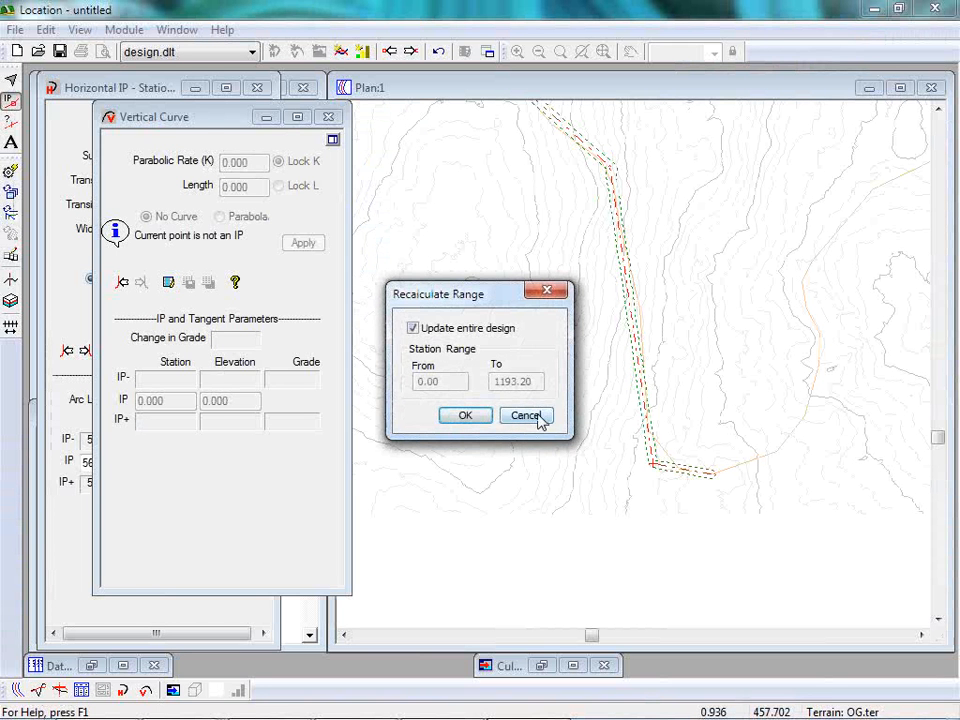
left_click(538, 418)
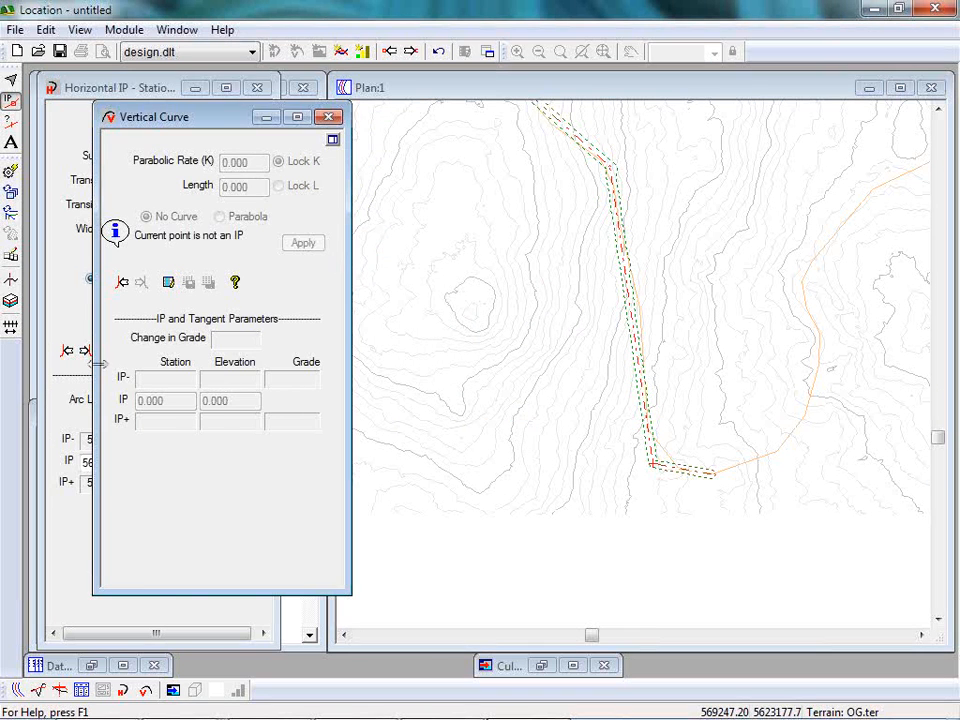
Apply the default circular curve with a 50 m radius at the southern bend's IP.
left_click(98, 86)
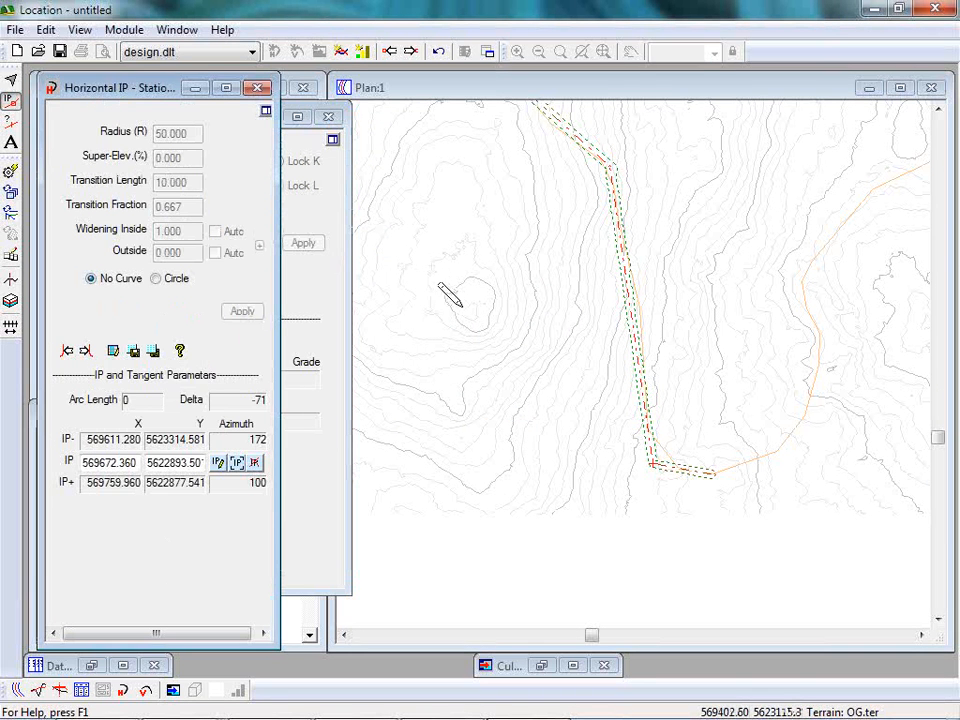
left_click(153, 354)
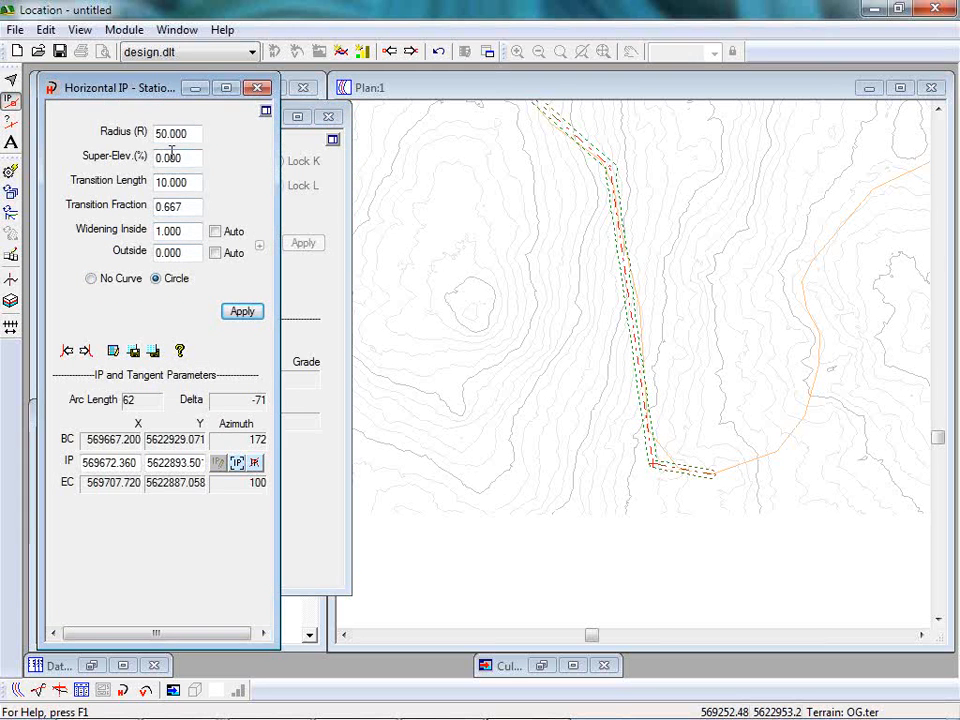
left_click(242, 311)
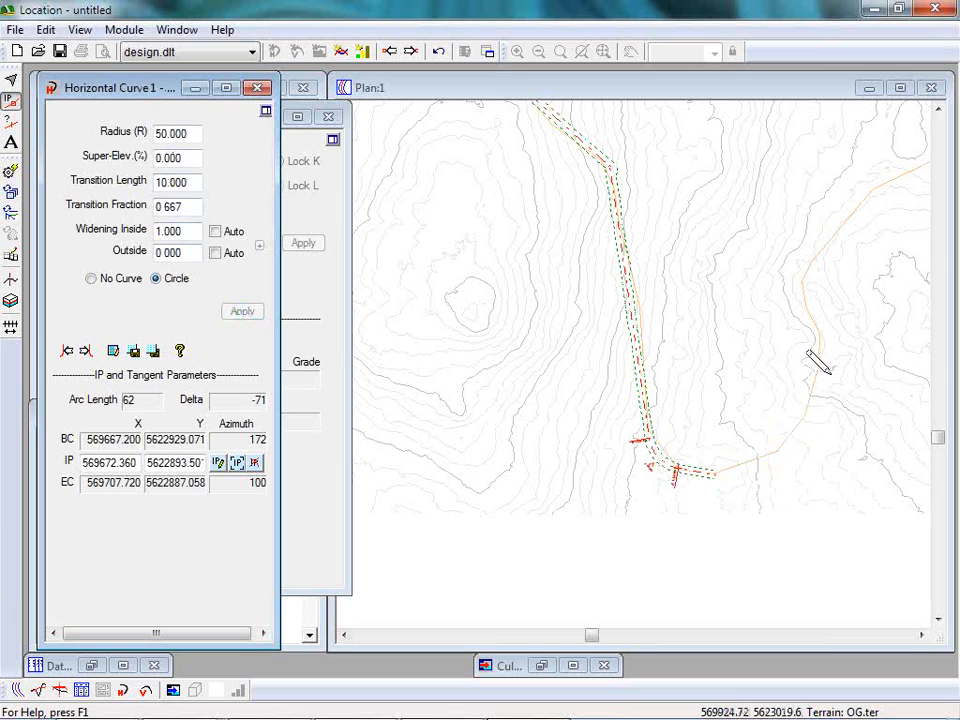
Add an end IP at about 569894, 5623109 on the eastern side of the route and move the preceding IP to about 570004, 5622848.
left_click_drag(803, 283, 808, 313)
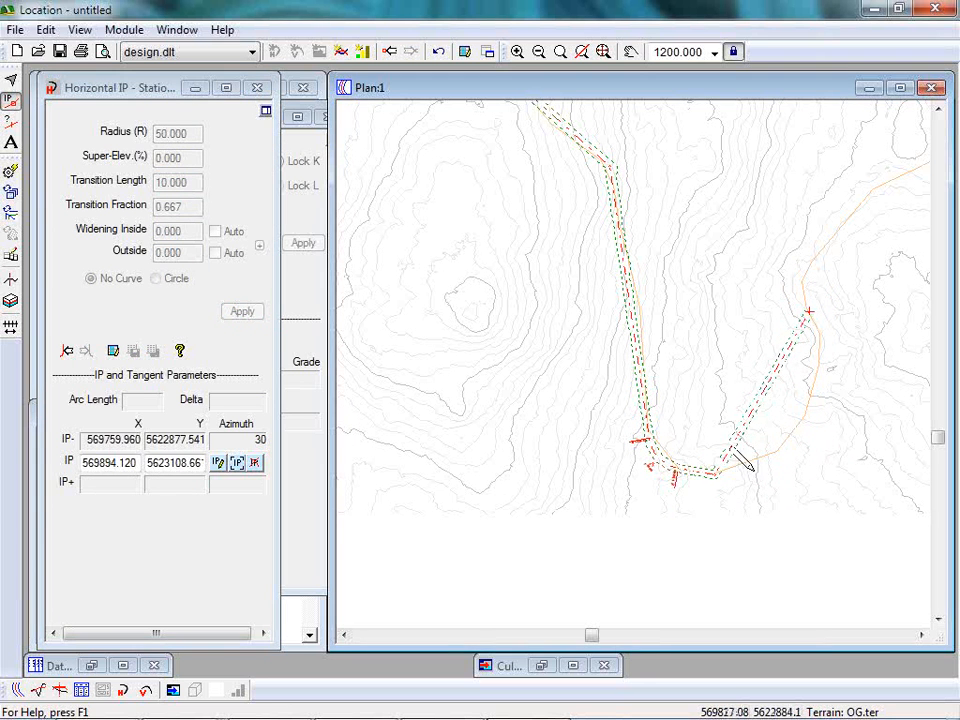
left_click_drag(712, 473, 885, 494)
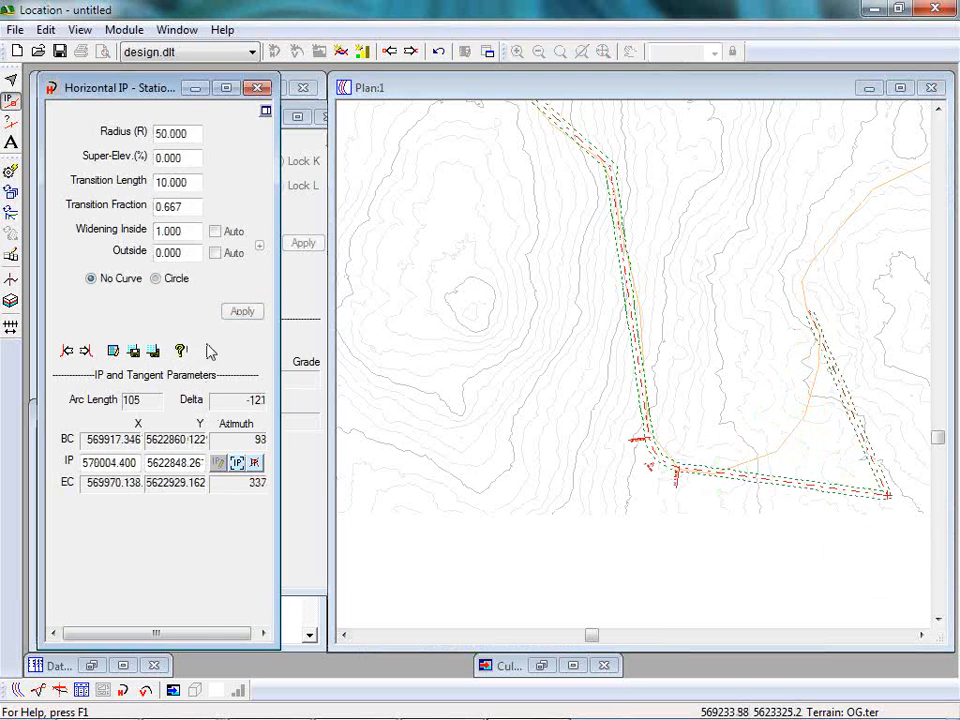
Apply a circular curve at the relocated southeastern IP and set its radius to 100.
left_click(155, 278)
left_click(242, 311)
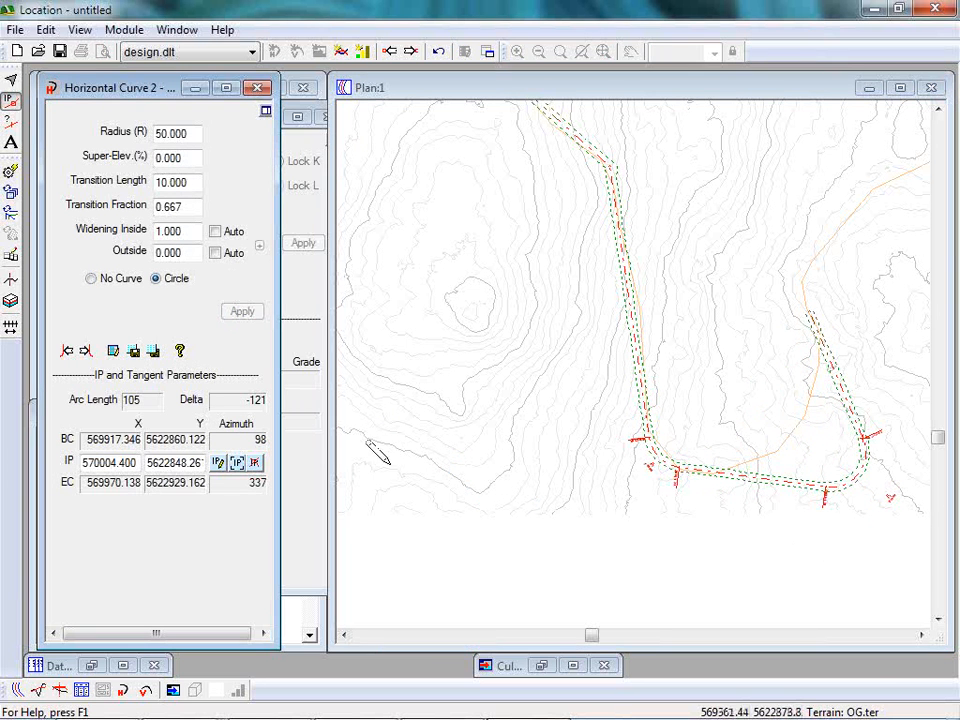
double_click(173, 130)
type("100")
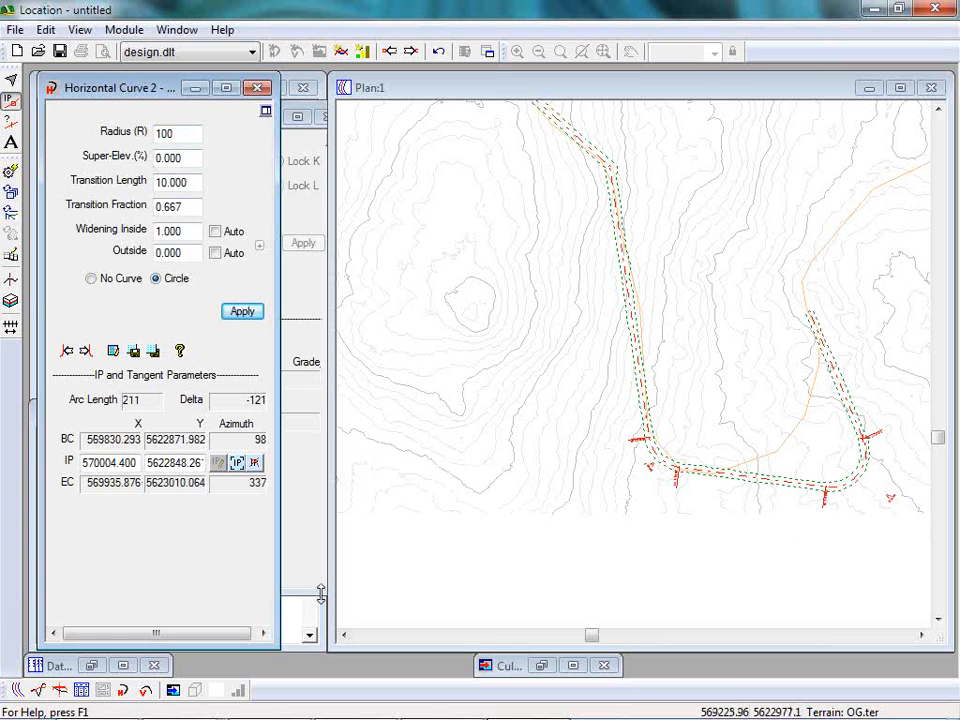
left_click(250, 315)
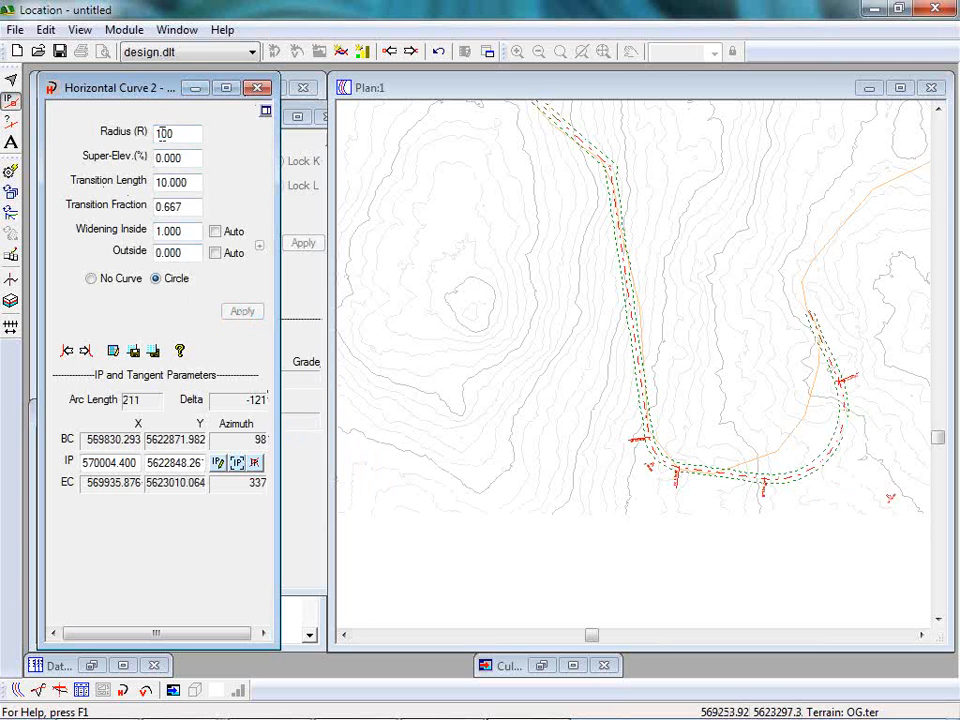
Increase the southeastern curve's radius to 150 to fit the pegged route.
double_click(192, 135)
type("150")
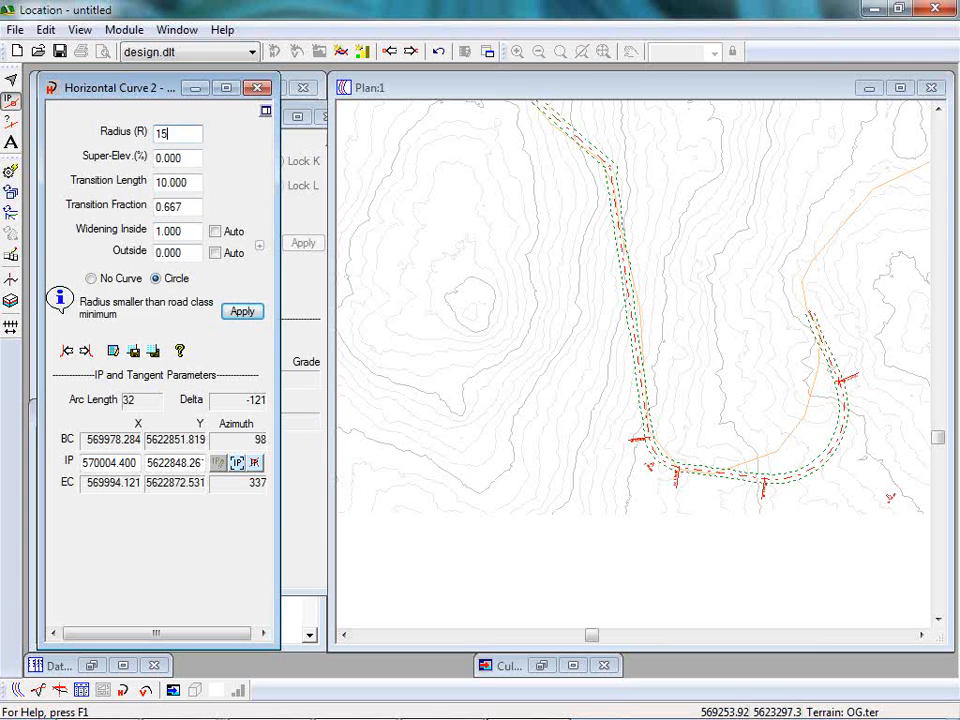
left_click(239, 312)
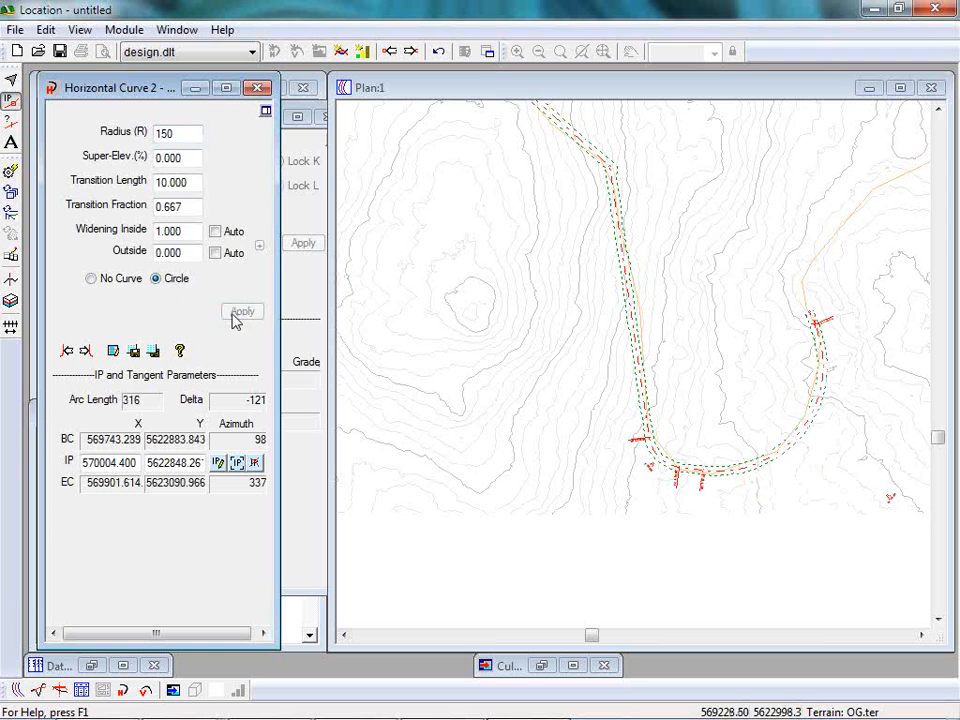
Move the alignment's end IP to about 569854, 5623195 and the first southern curve's IP to about 569676, 5622890.
left_click(800, 279)
left_click_drag(800, 279, 781, 251)
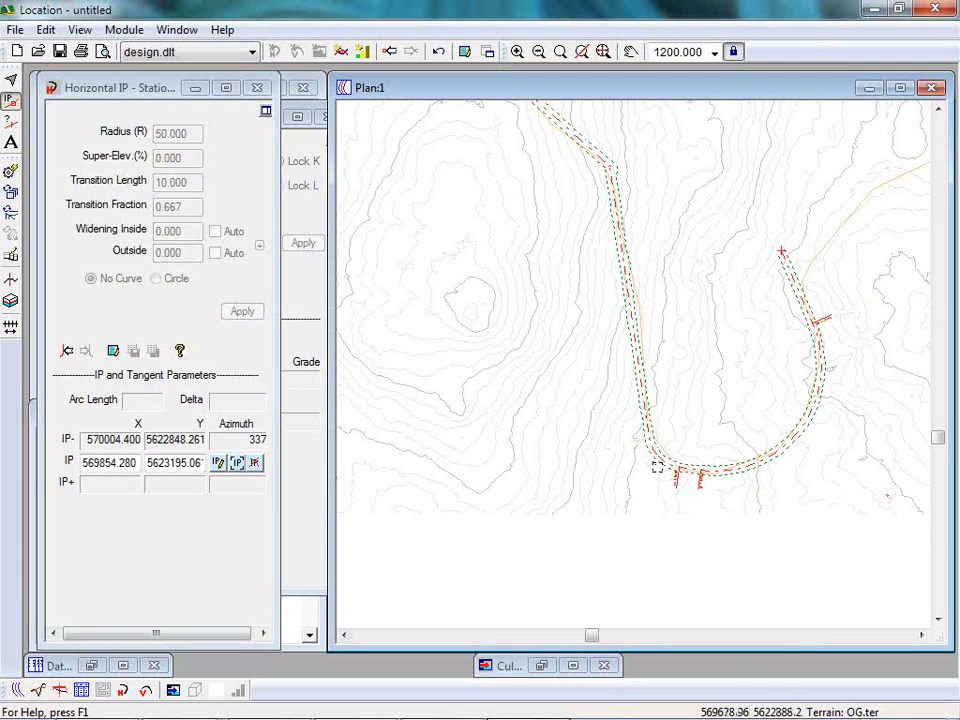
left_click(650, 462)
left_click_drag(634, 430, 654, 465)
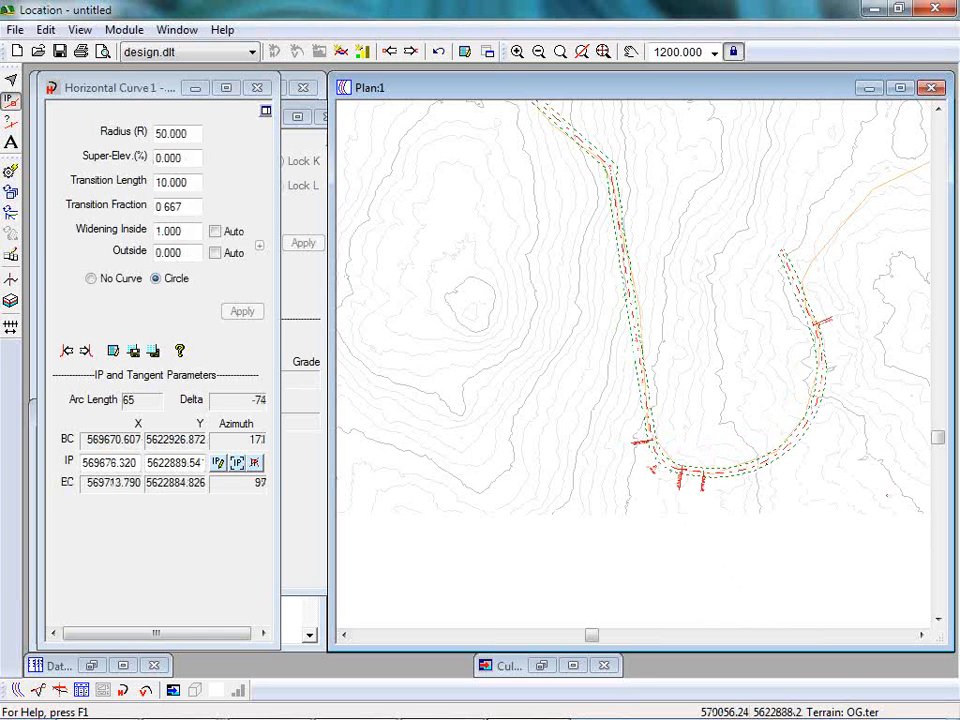
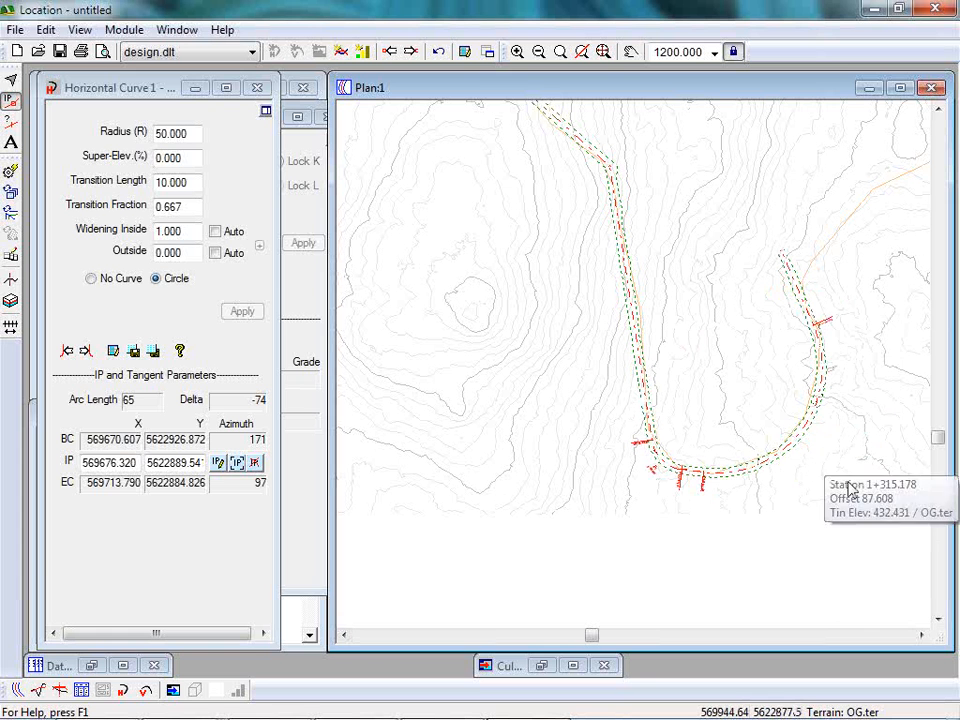
Put away the horizontal and vertical curve panels and replace the plan view with the alignment's profile view.
mouse_move(651, 219)
middle_mouse_down()
mouse_move(658, 423)
mouse_move(690, 302)
middle_mouse_up()
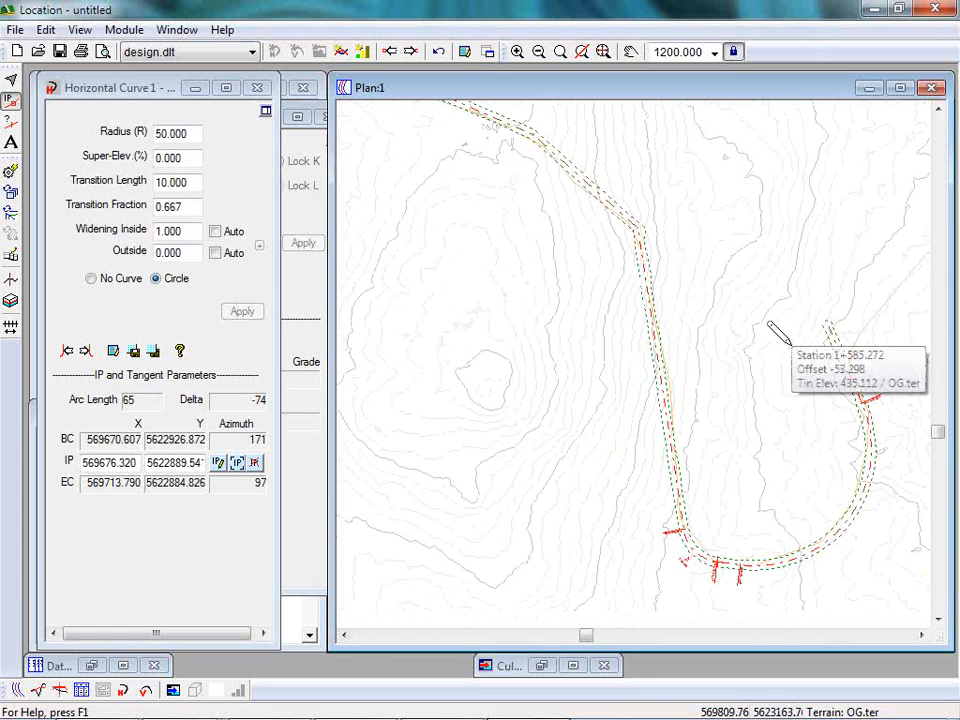
left_click(196, 89)
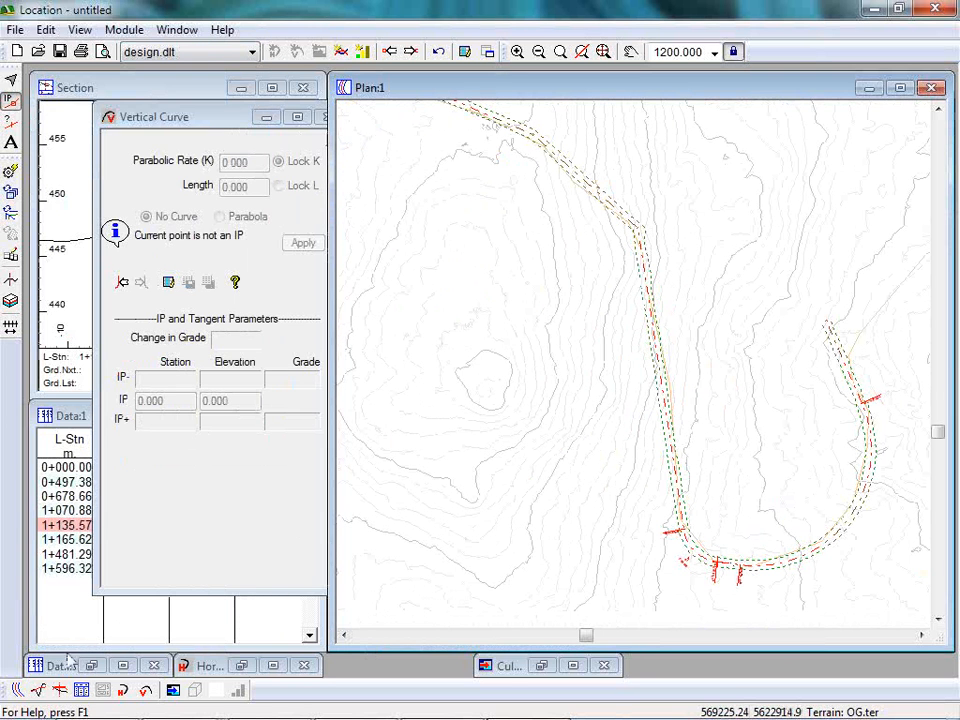
left_click(18, 690)
middle_click_drag(853, 261, 701, 219)
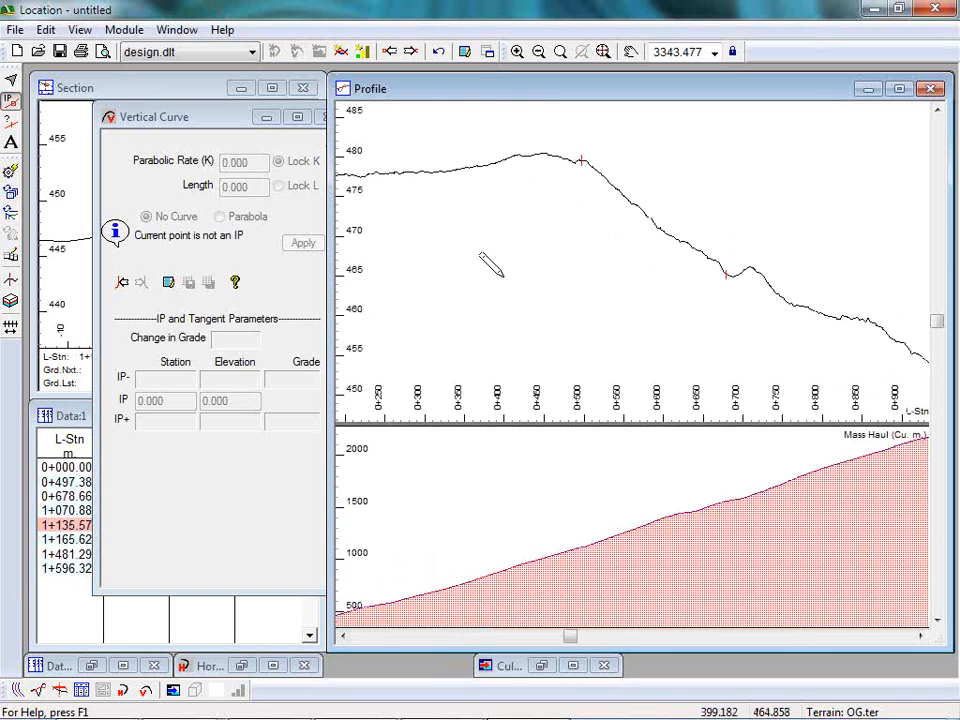
left_click(266, 117)
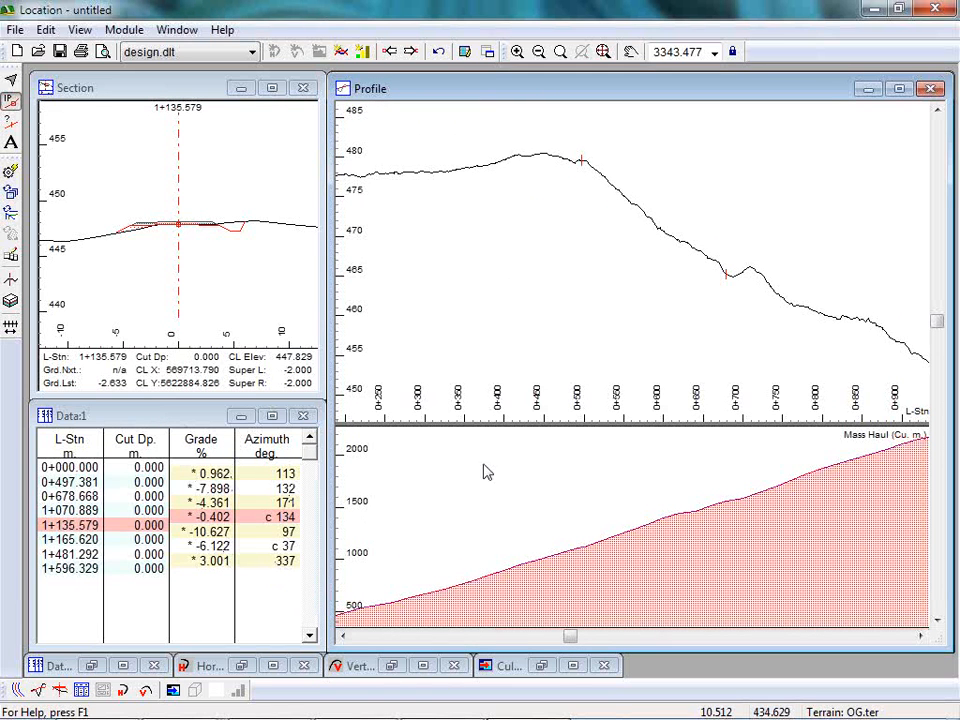
Add vertical IPs on the profile at about station 484, elevation 480.2 and station 1491, elevation 423.8.
scroll(665, 261, "up", 1)
scroll(663, 268, "down", 9)
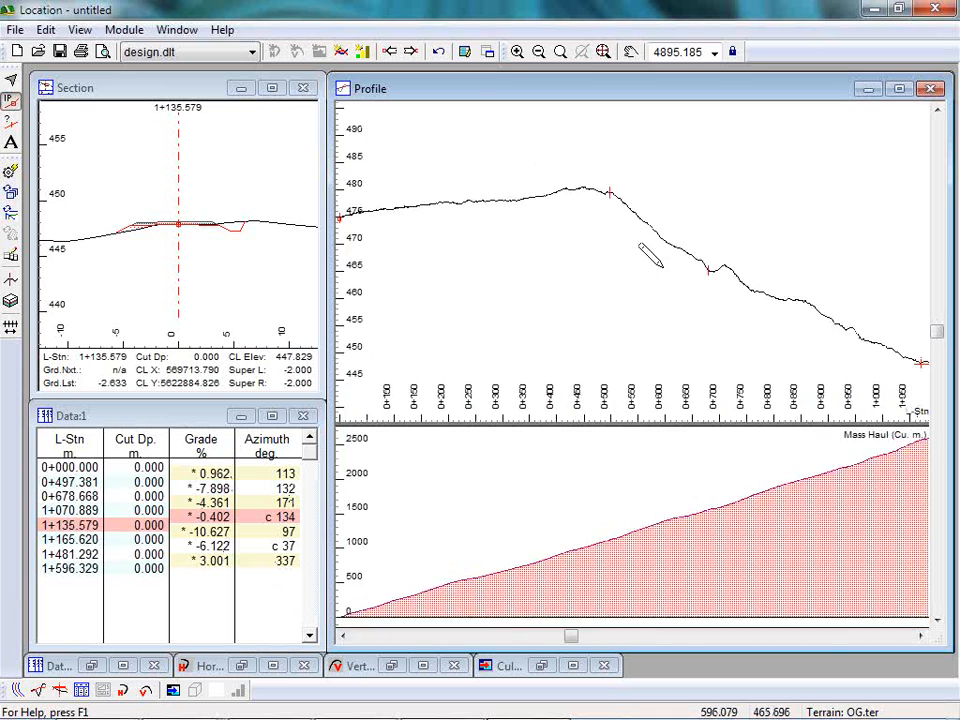
middle_click_drag(763, 334, 679, 294)
scroll(620, 250, "down", 1)
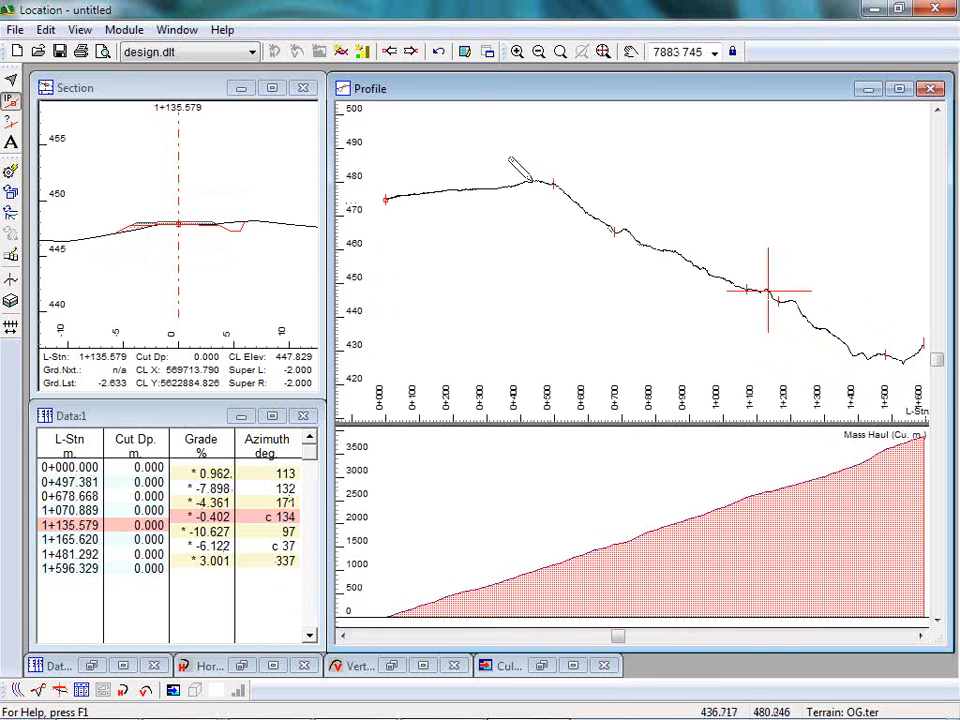
mouse_move(544, 182)
left_mouse_down()
mouse_move(576, 155)
mouse_move(548, 182)
left_mouse_up()
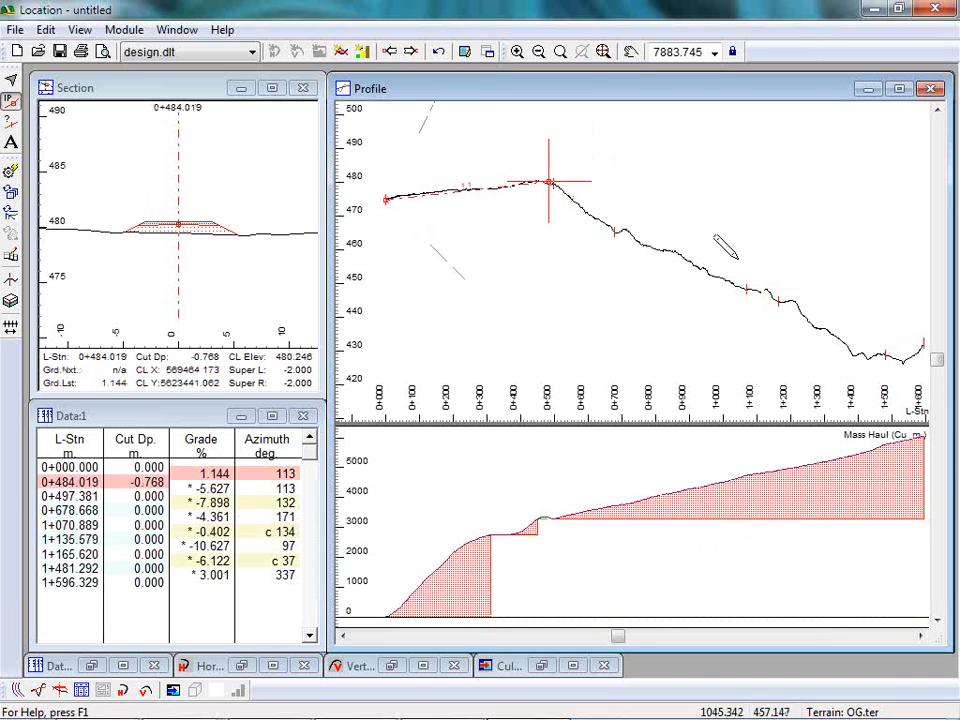
mouse_move(796, 297)
left_mouse_down()
mouse_move(881, 346)
mouse_move(886, 372)
left_mouse_up()
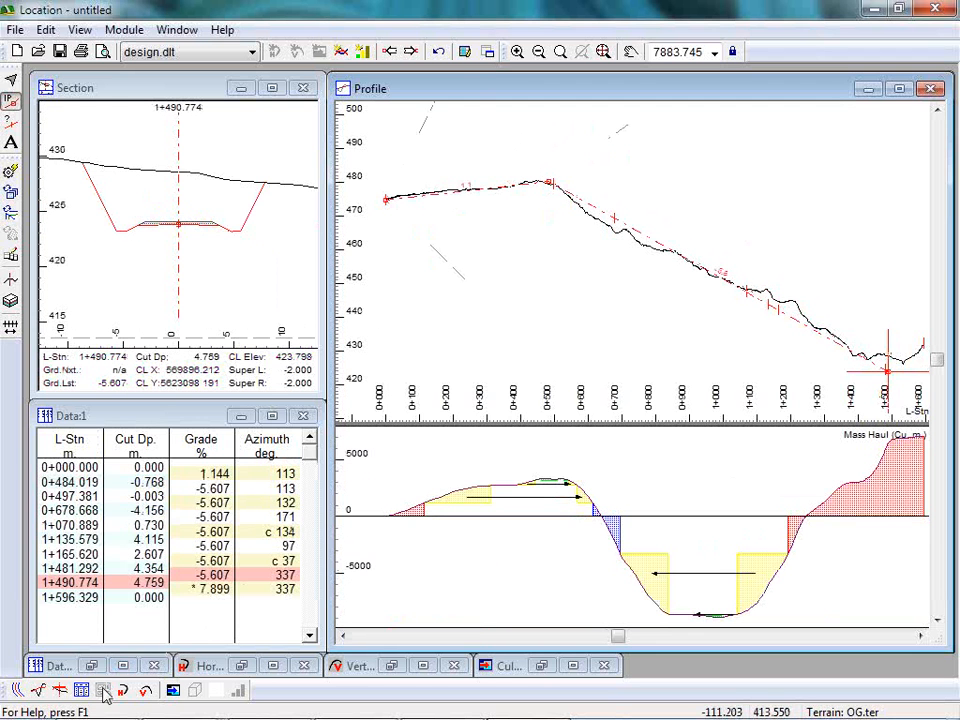
Apply a parabolic vertical curve with a K value of 5 at the crest IP near station 484.
left_click(146, 691)
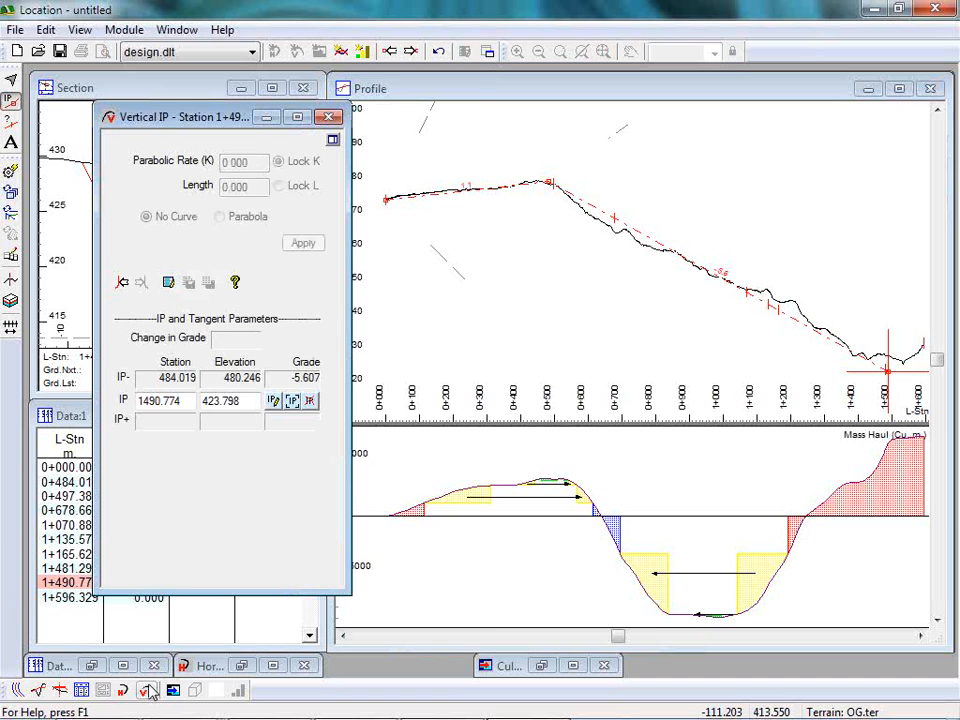
left_click(122, 282)
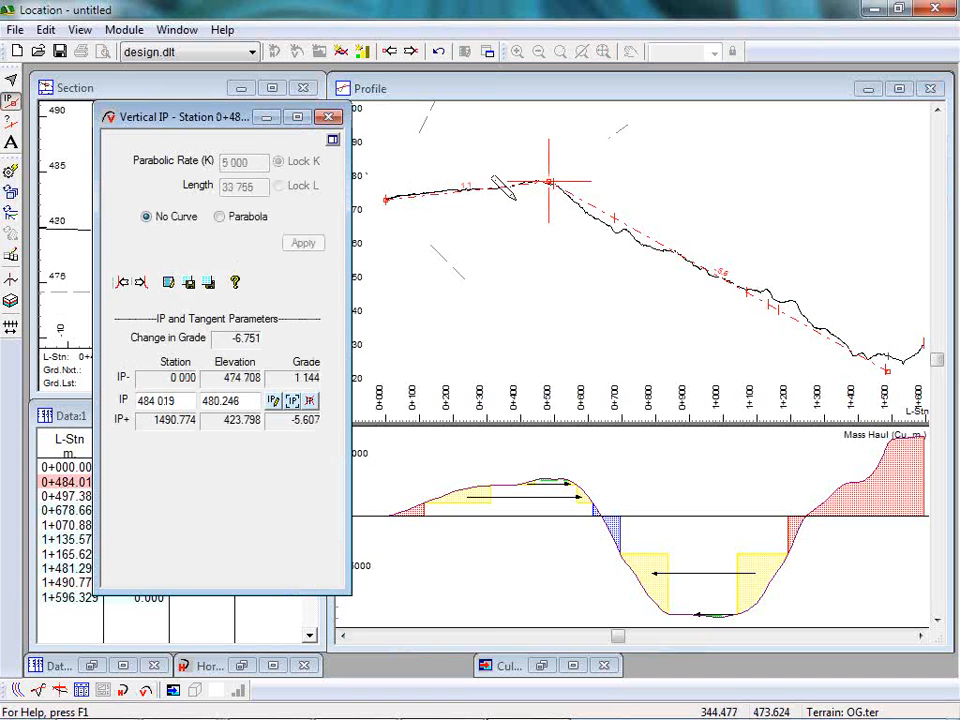
left_click(207, 283)
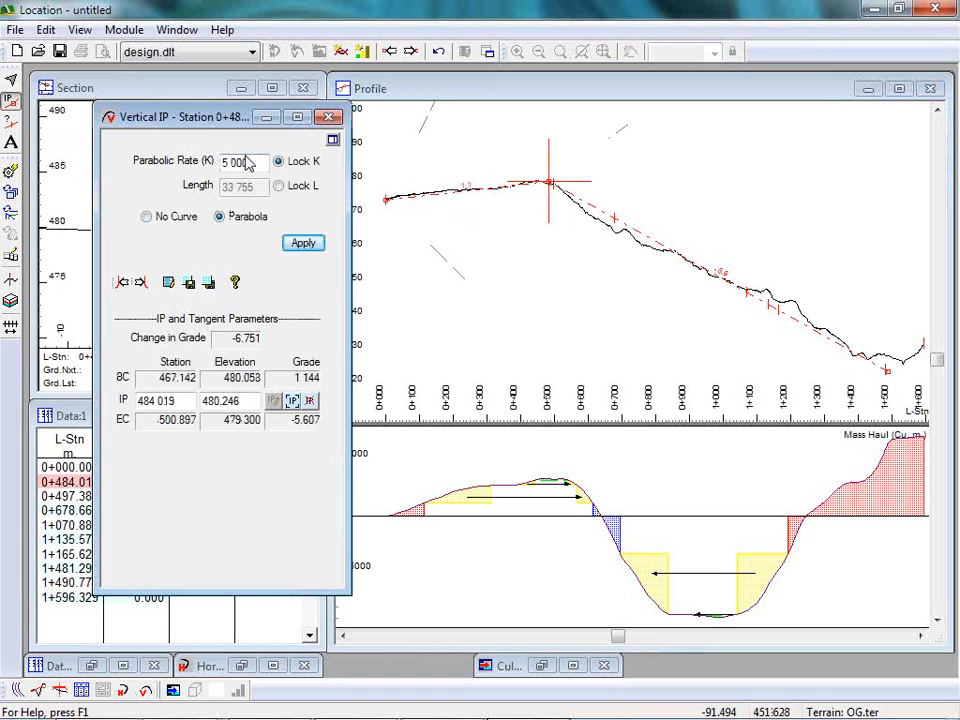
left_click(304, 244)
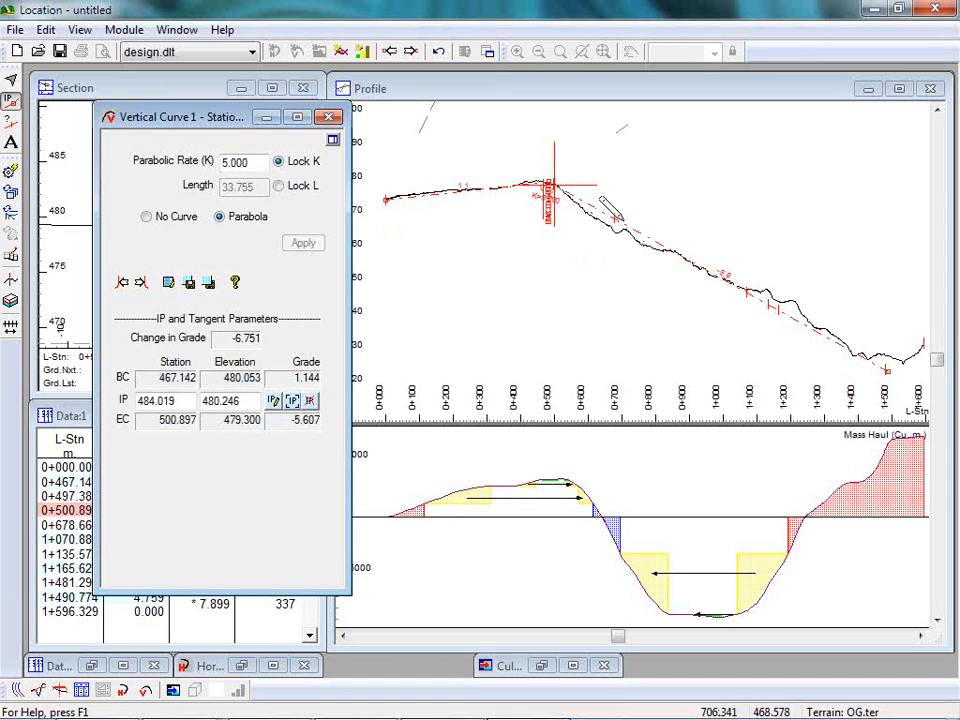
Add a vertical IP at about station 684, elevation 466.1 and fit a parabolic curve with K 5 to it.
left_click(616, 230)
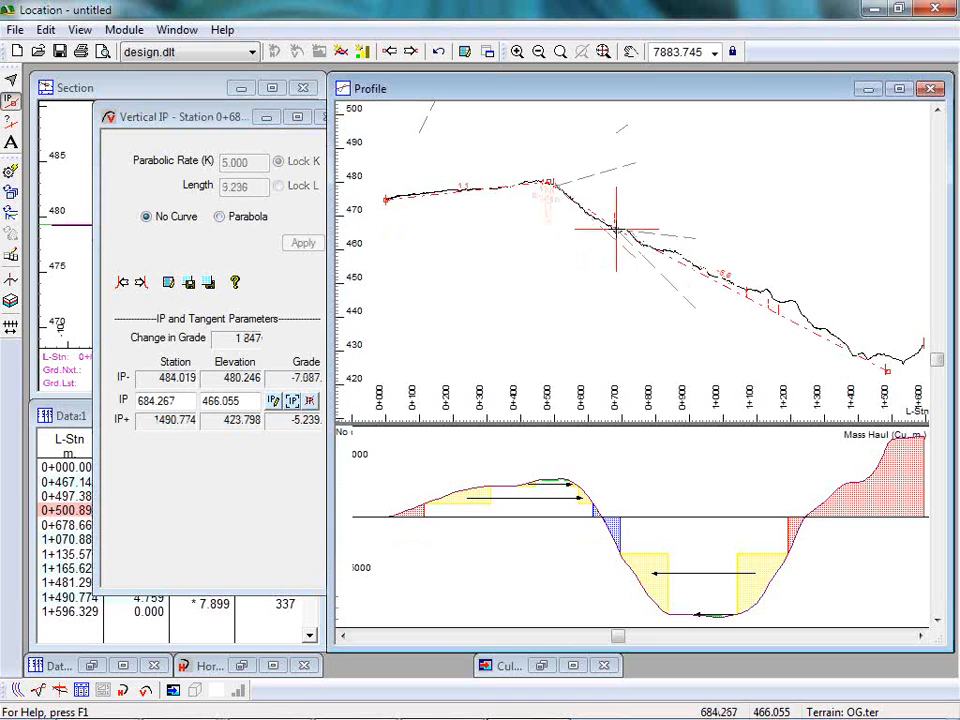
left_click(208, 283)
left_click(306, 245)
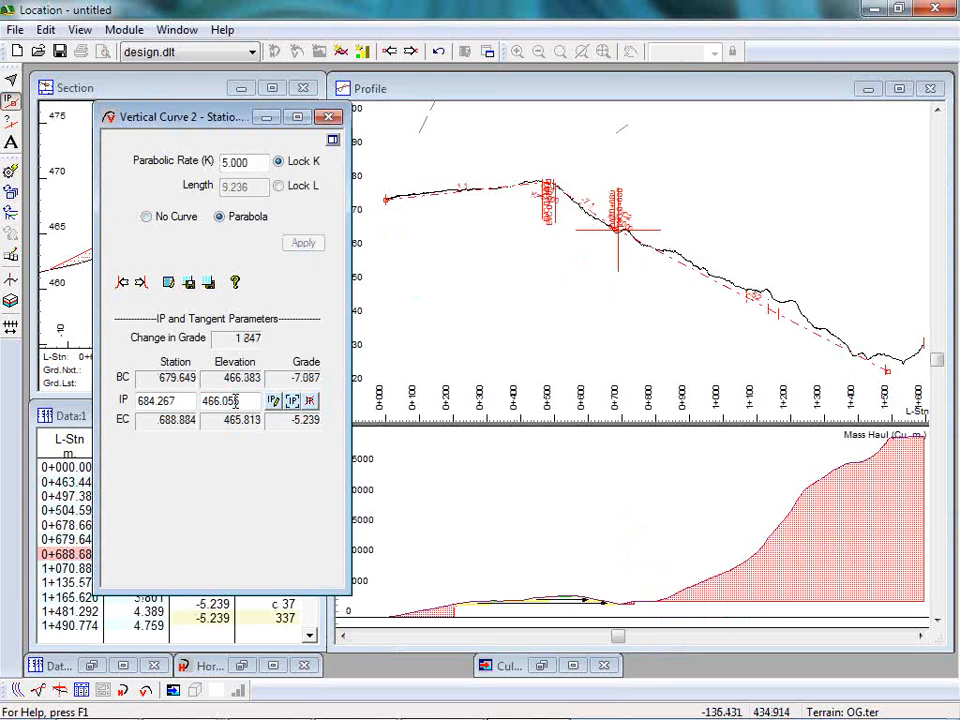
Return to the crest's vertical curve and set its parabolic rate K to 15.
scroll(527, 231, "up", 2)
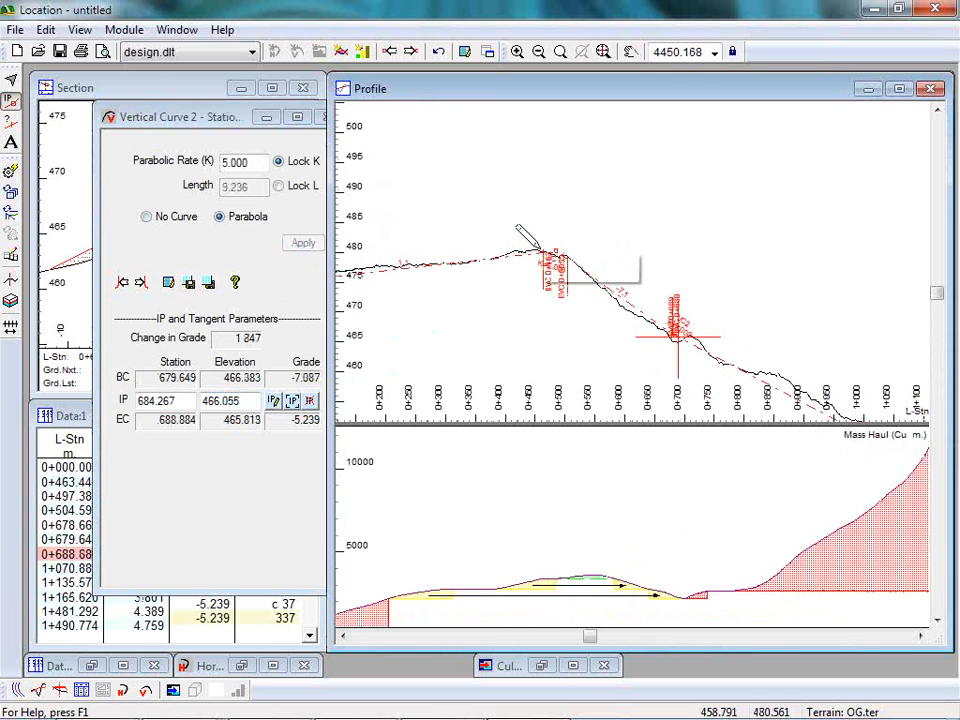
left_click(117, 287)
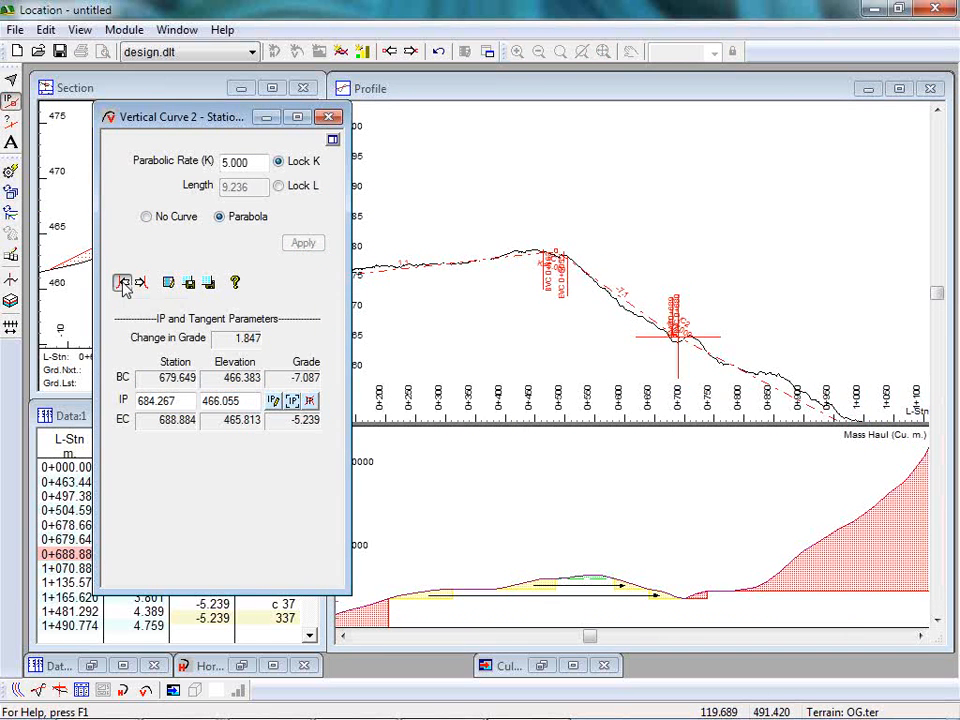
left_click(119, 284)
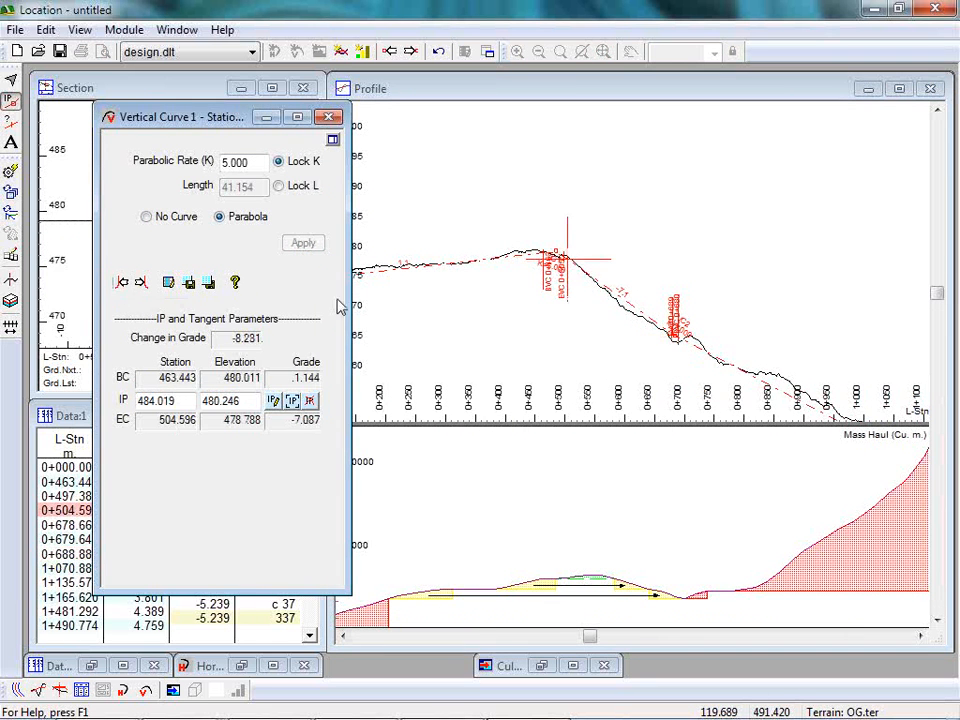
double_click(240, 162)
type("5")
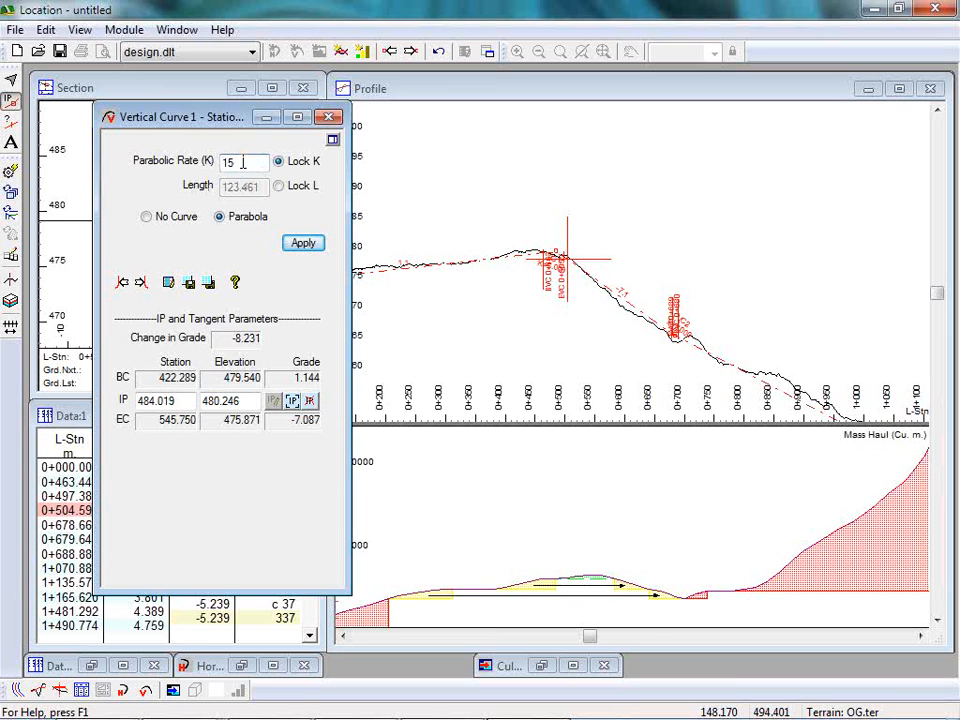
left_click(304, 245)
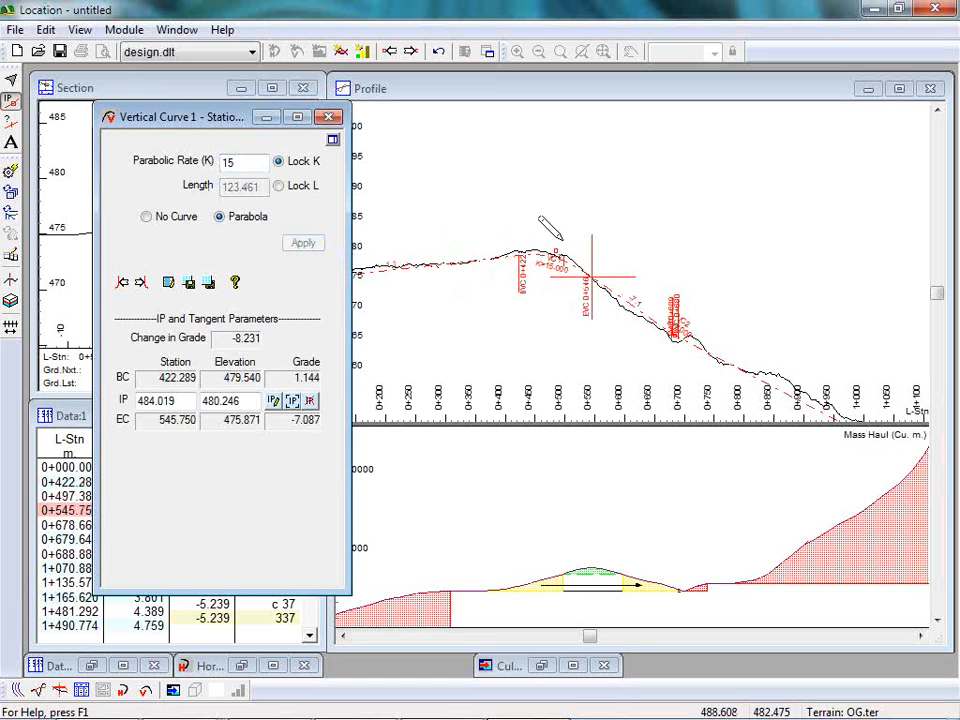
Lock the crest curve by length at 100 and move its IP to about station 490, elevation 480.7.
left_click_drag(675, 331, 676, 329)
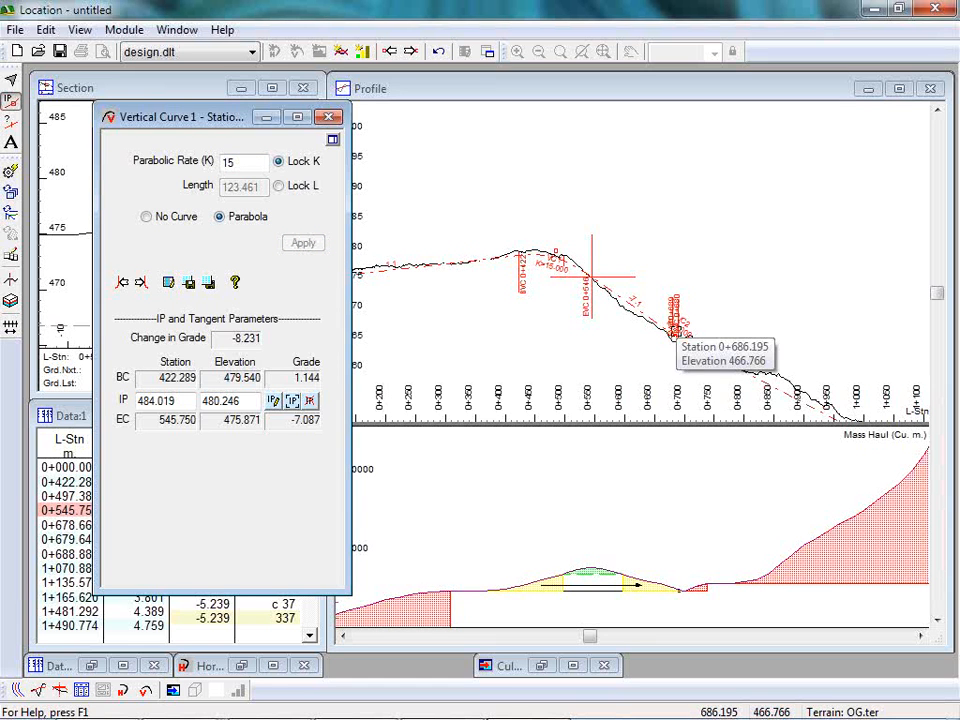
left_click(281, 186)
double_click(250, 186)
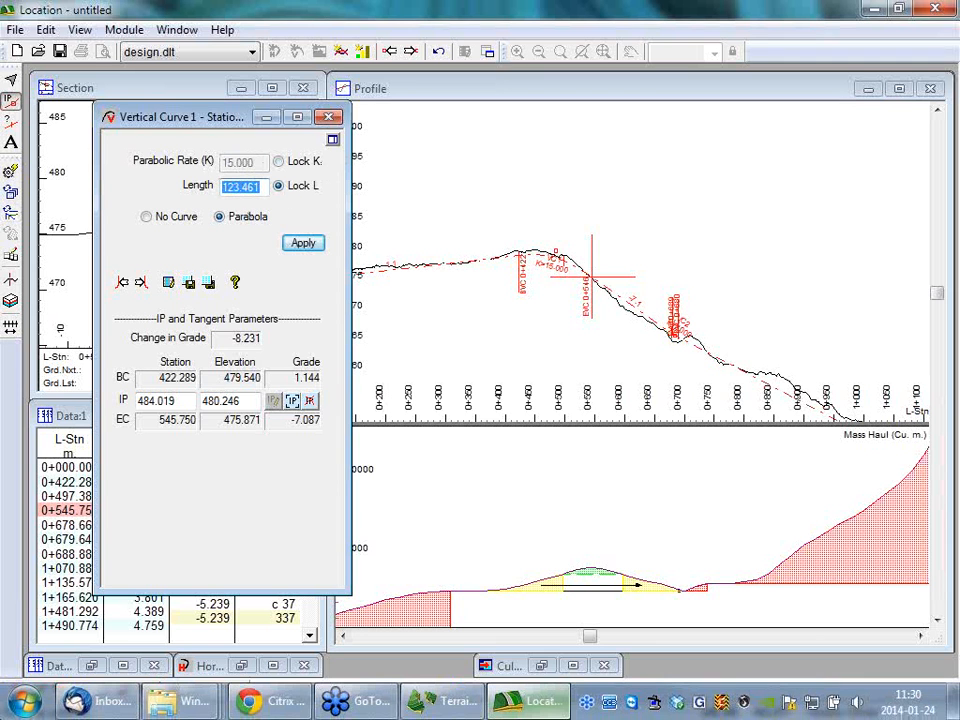
type("10")
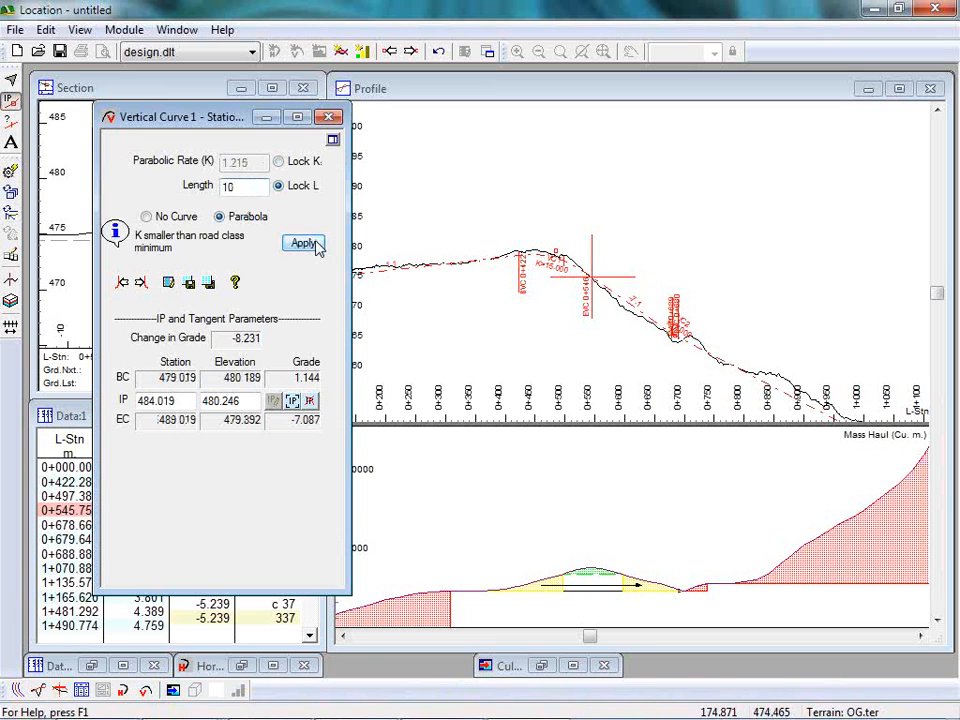
left_click(304, 243)
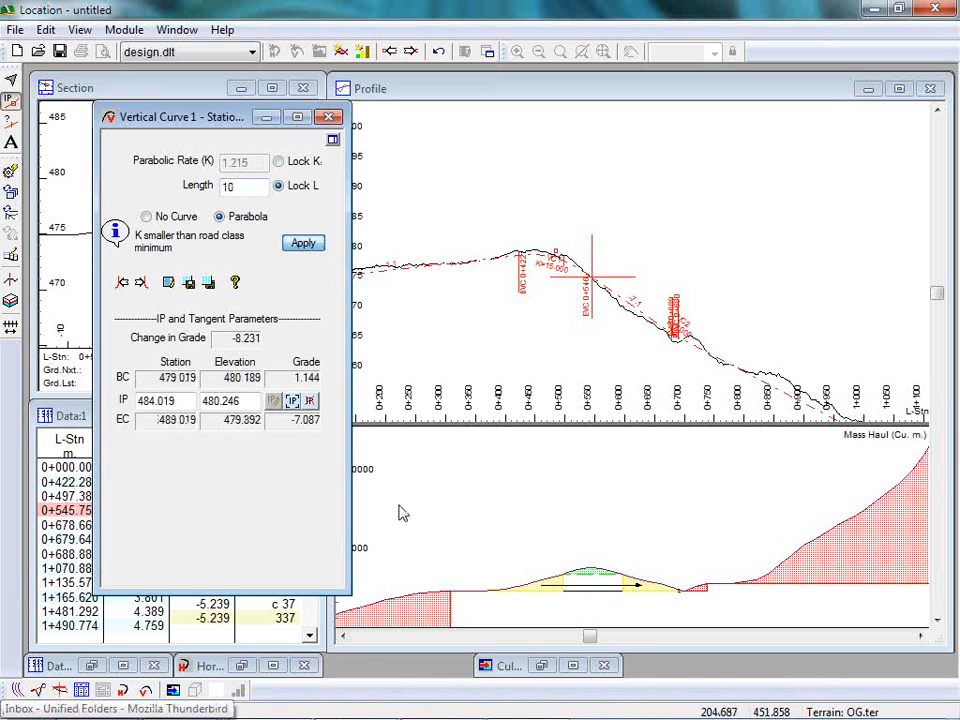
left_click(253, 189)
type("0")
left_click(298, 242)
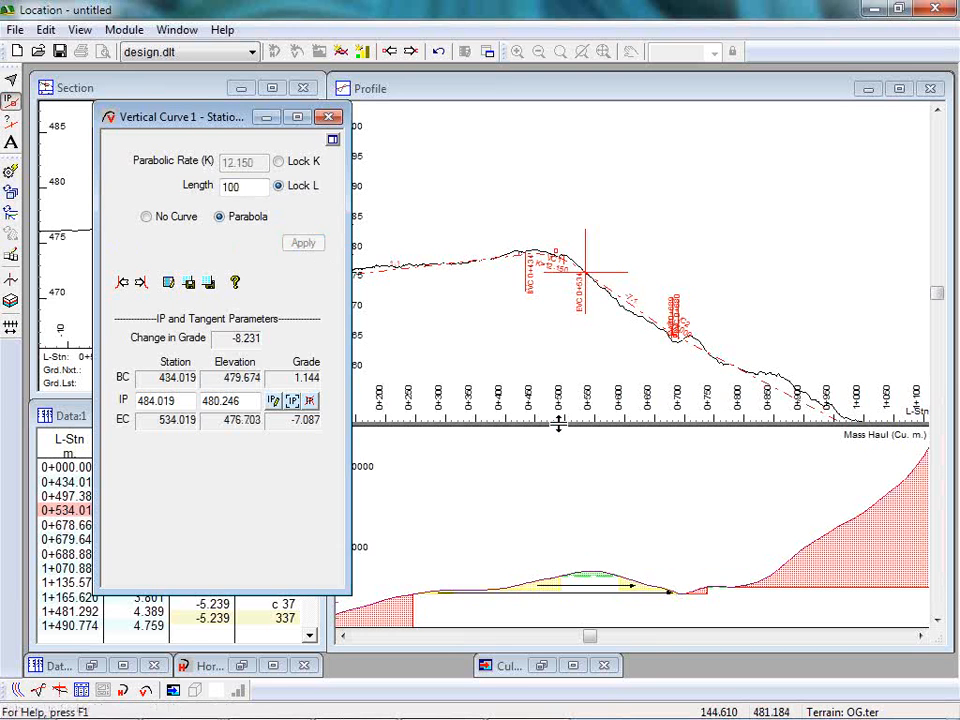
left_click_drag(545, 262, 556, 245)
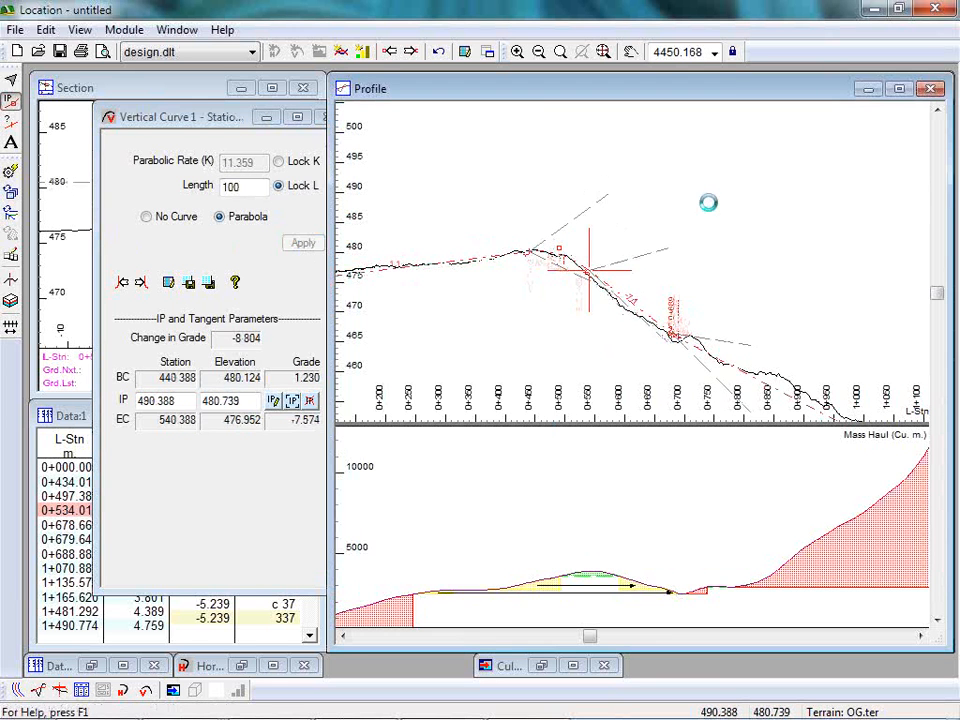
left_click(180, 400)
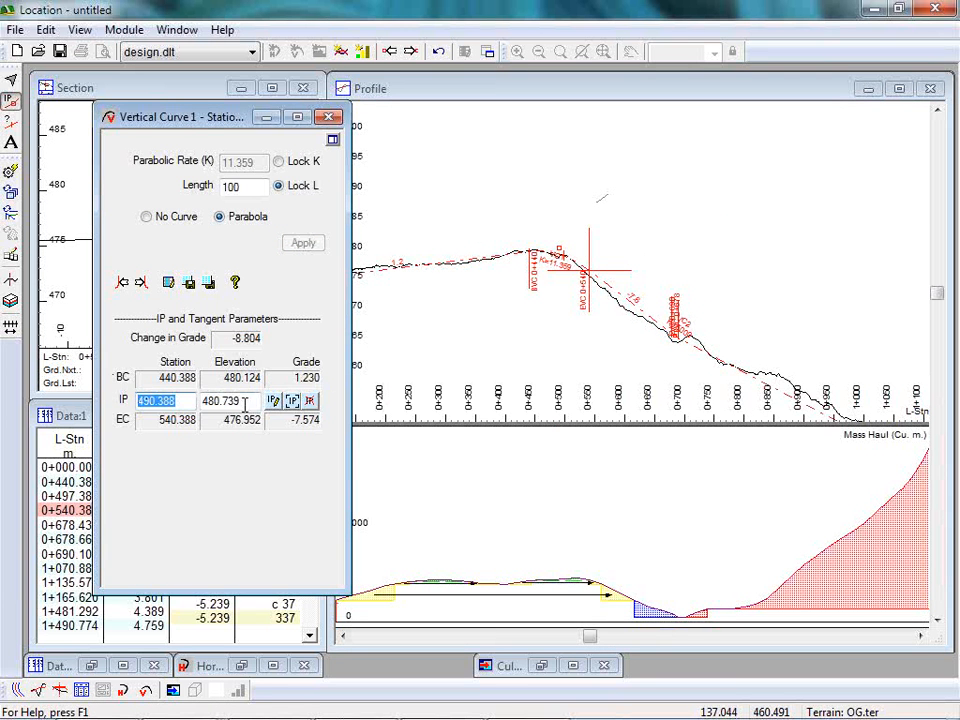
key("Tab")
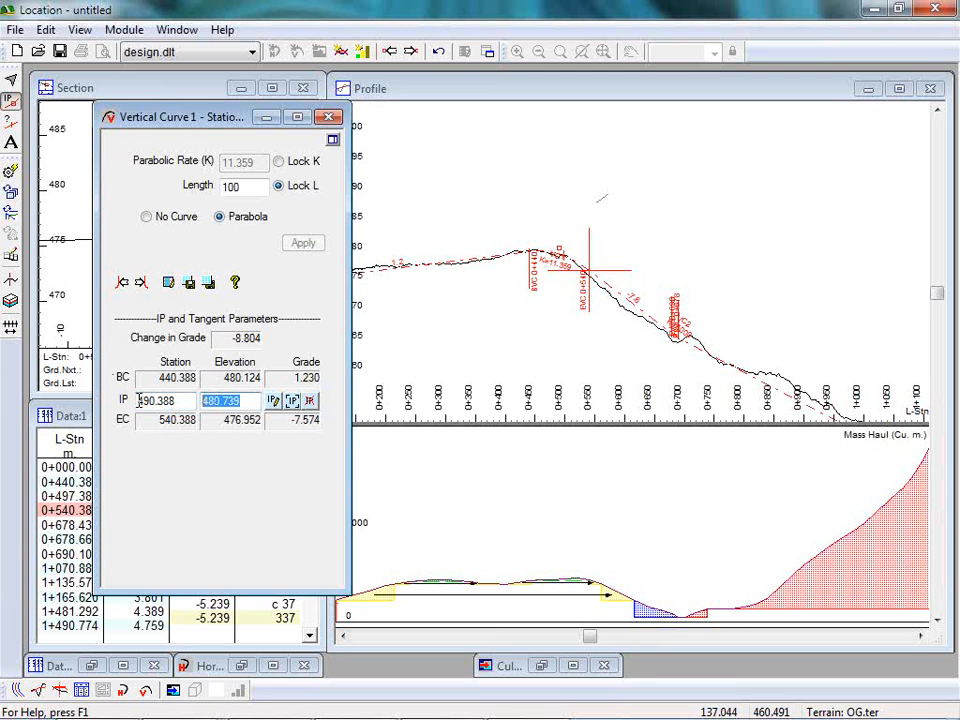
left_click(292, 400)
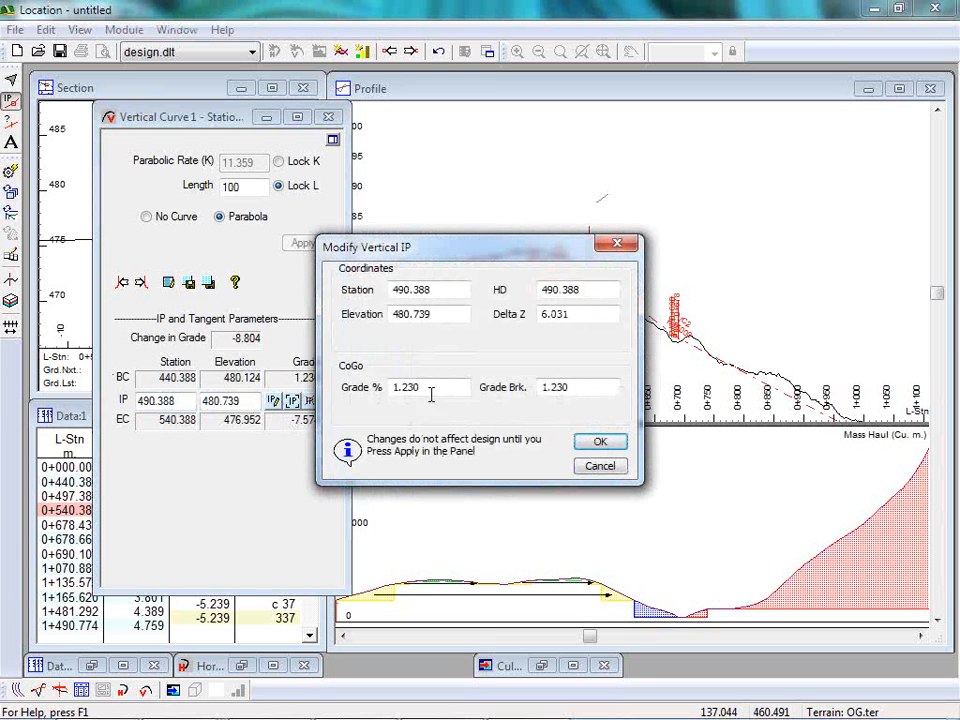
left_click_drag(429, 392, 326, 386)
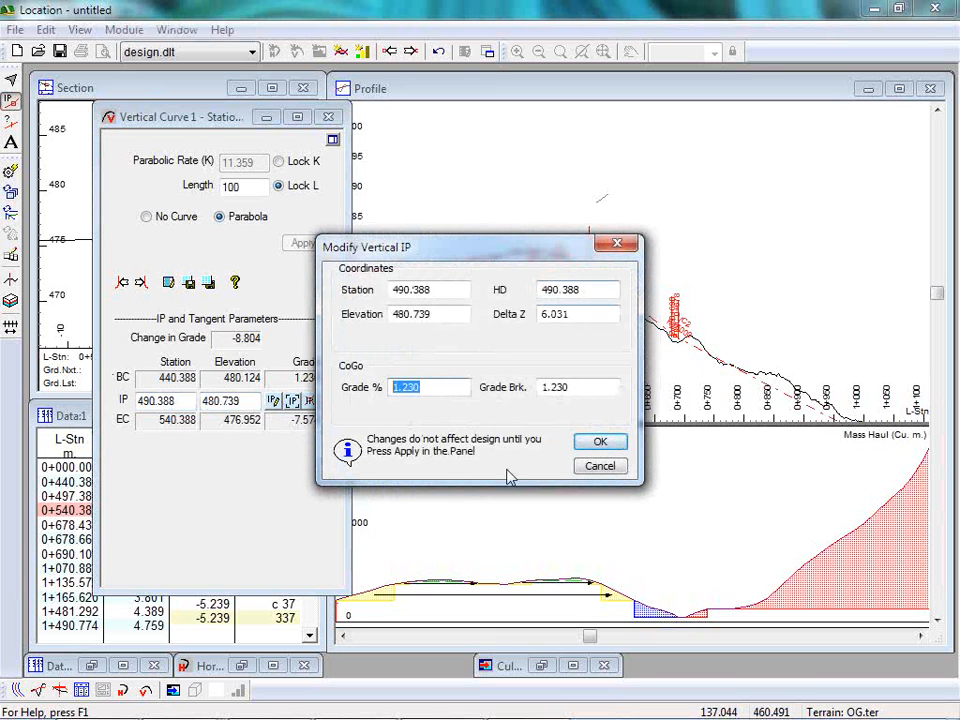
left_click(600, 466)
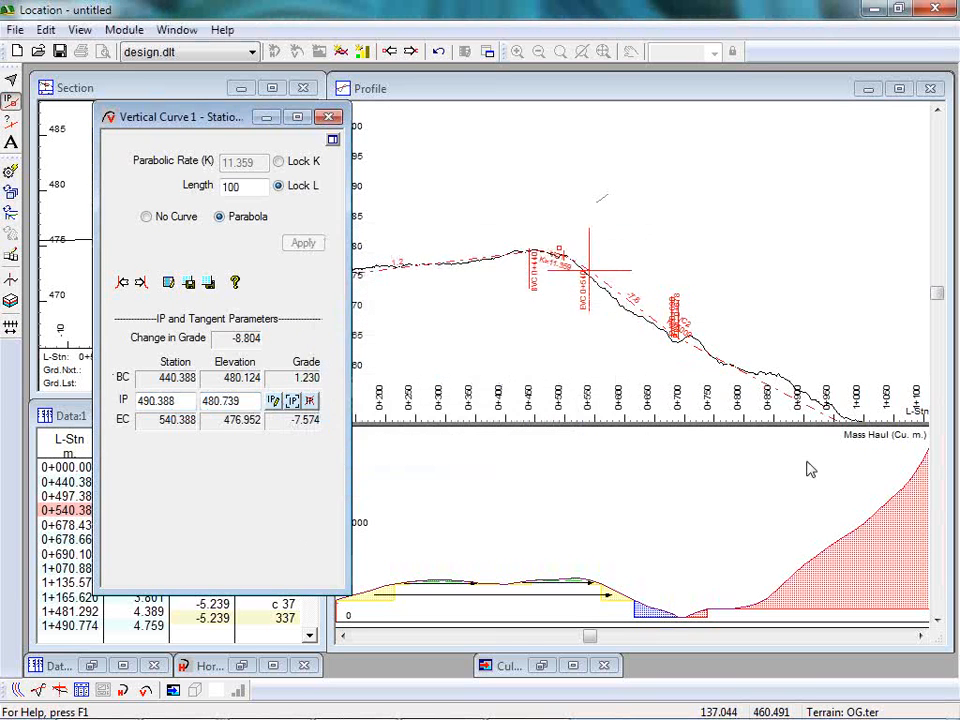
Add a vertical IP at about station 1174, elevation 444.3 and an end IP at station 1596, elevation 431.6.
middle_click_drag(780, 373, 524, 213)
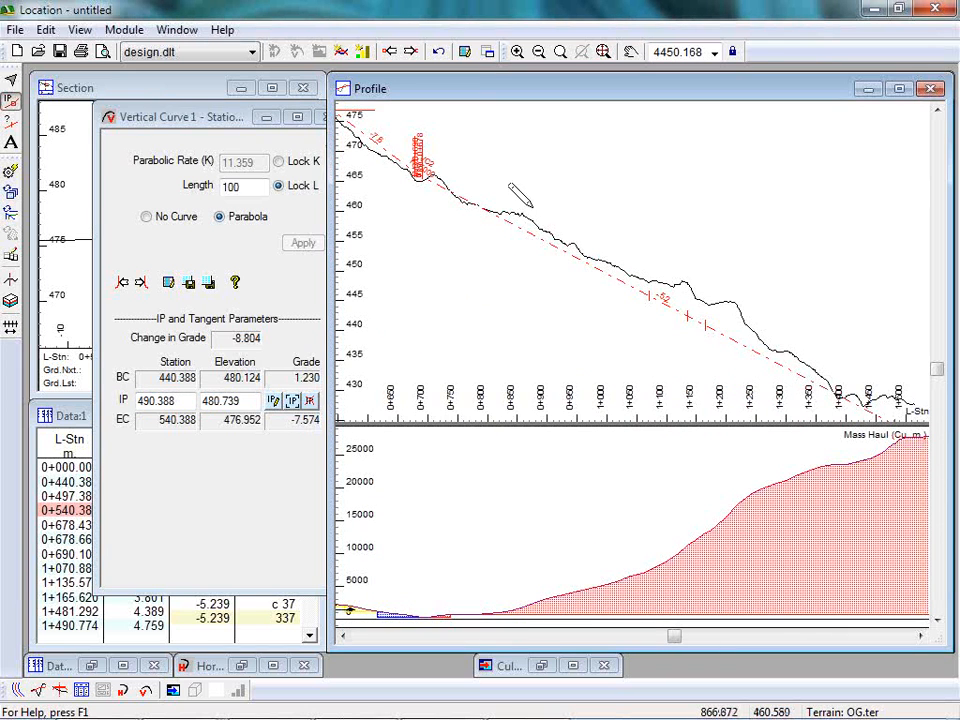
left_click(710, 302)
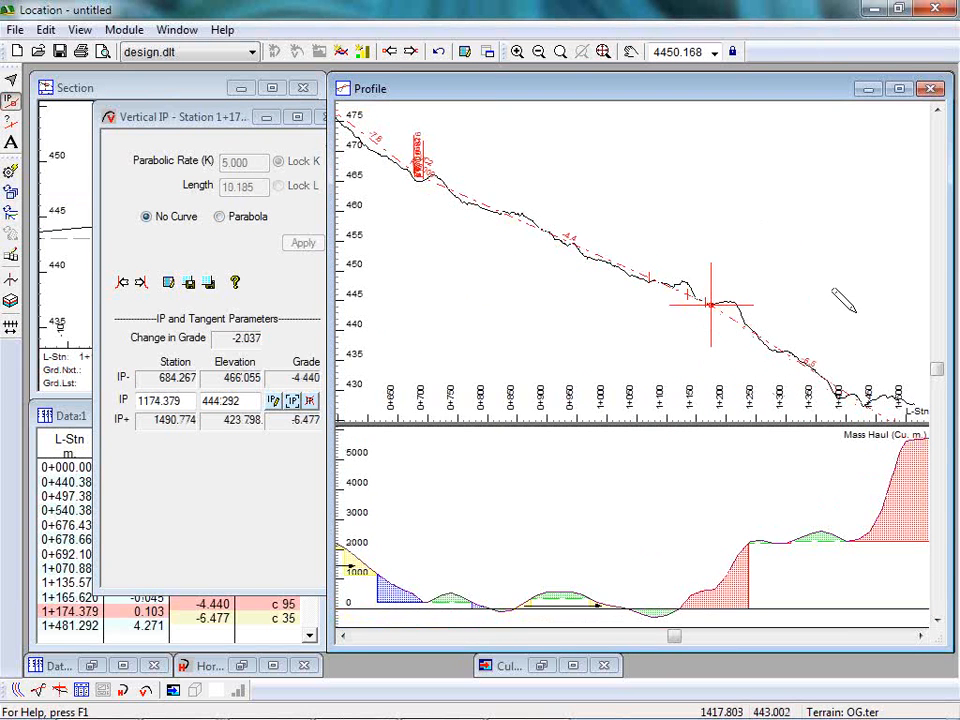
scroll(855, 311, "up", 1)
middle_click_drag(853, 309, 530, 171)
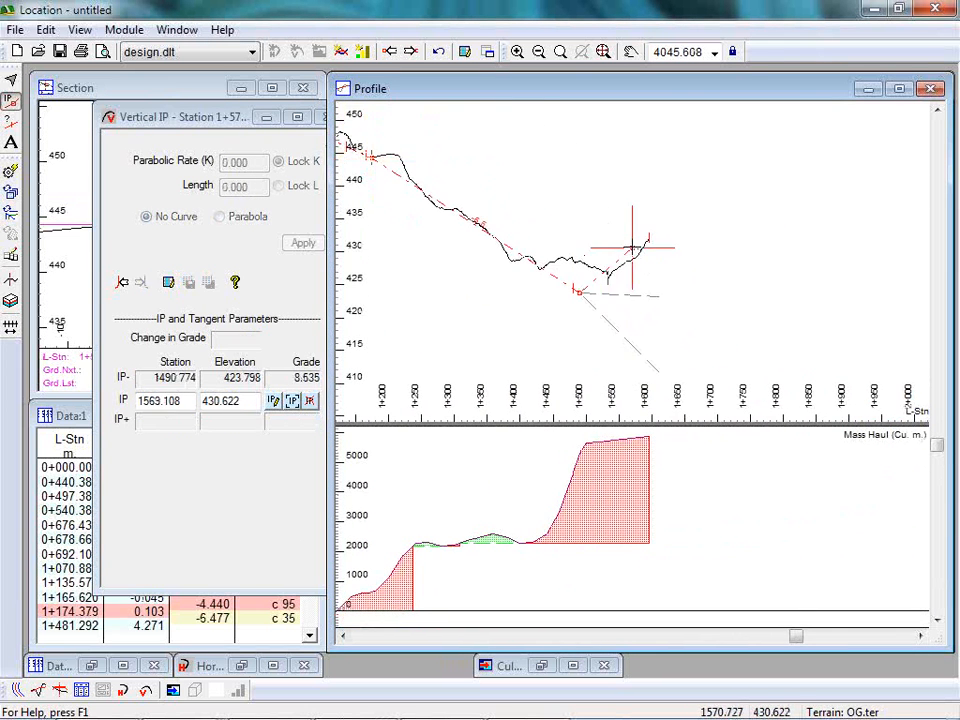
left_click(648, 241)
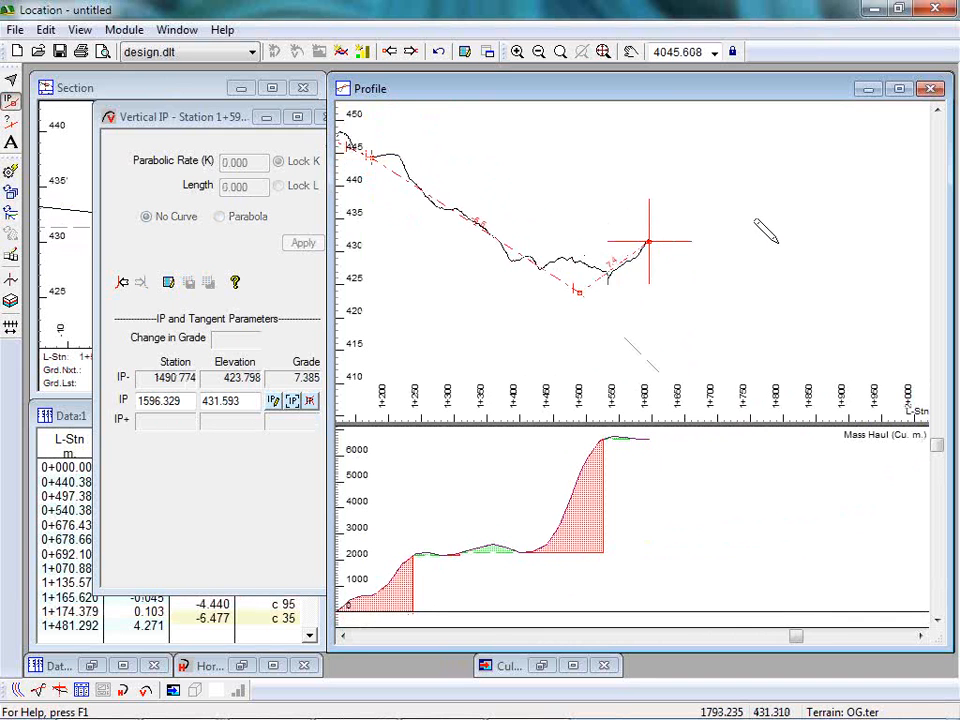
middle_click_drag(522, 184, 648, 259)
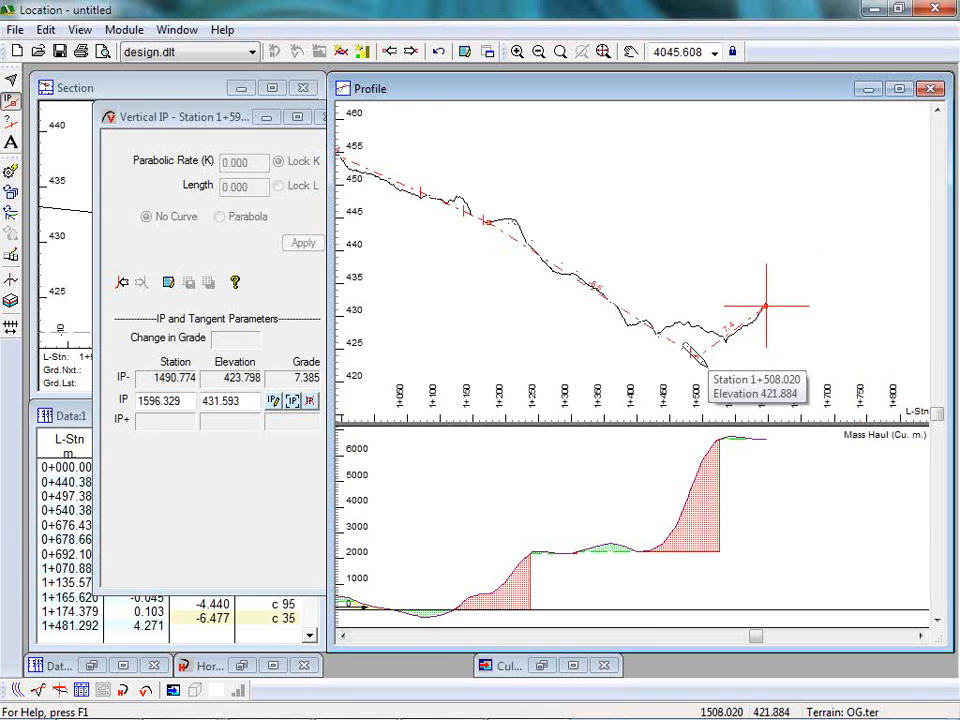
Fit a parabolic curve with K 5 to the sag IP near station 1490 and move that IP to about station 1531, elevation 425.7.
left_click(122, 283)
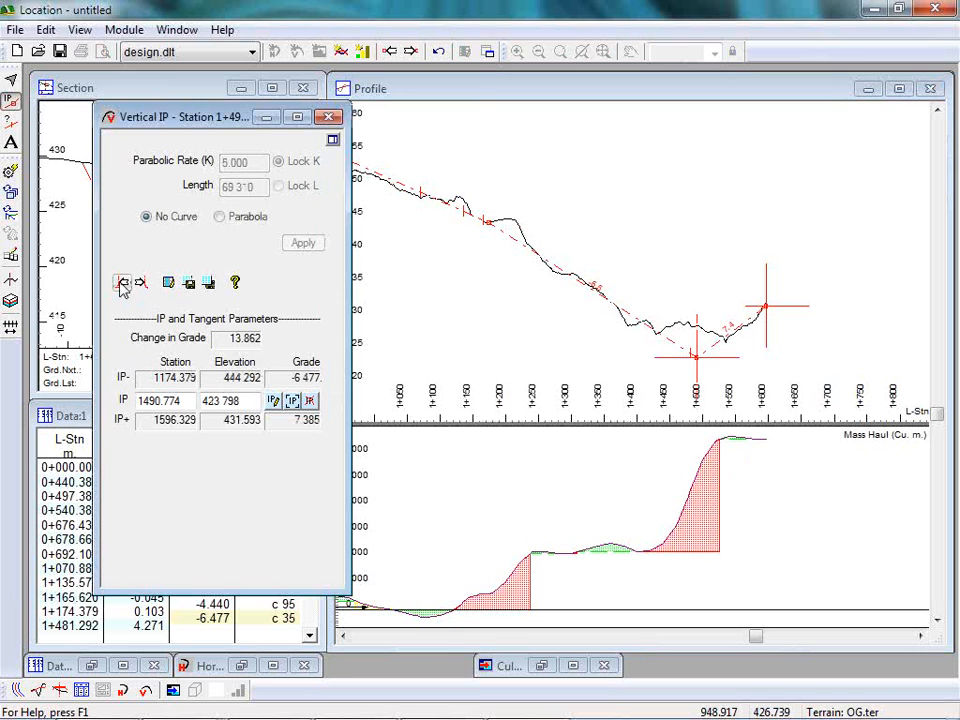
left_click(208, 283)
left_click(302, 244)
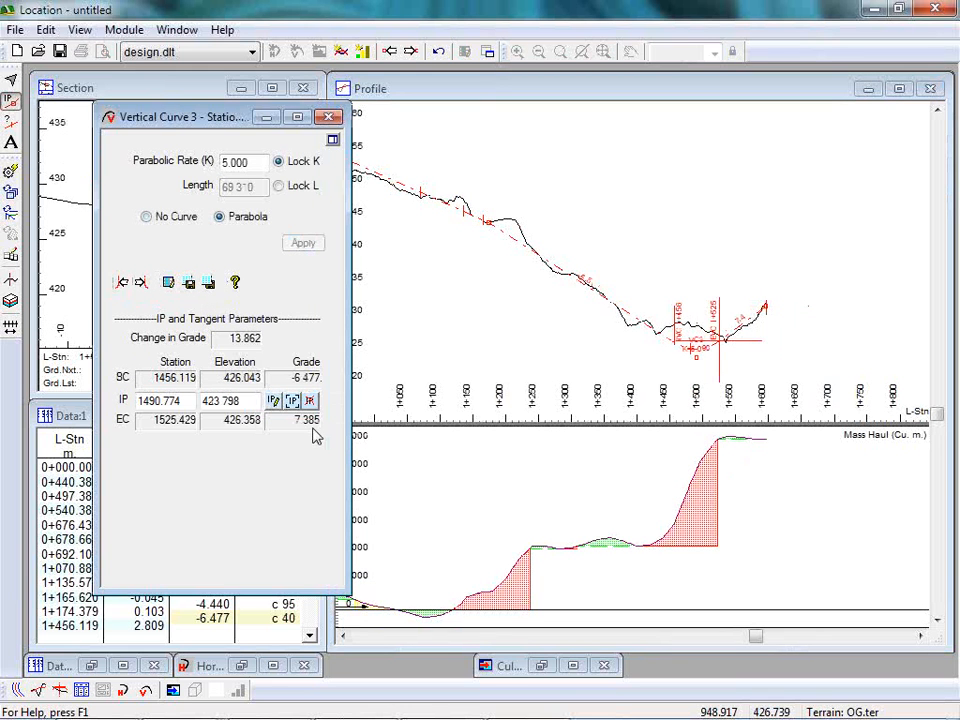
left_click_drag(693, 350, 721, 345)
Add a vertical IP at about station 1410, elevation 428.9 and fit a parabolic curve with K 5 to it.
left_click_drag(660, 315, 643, 321)
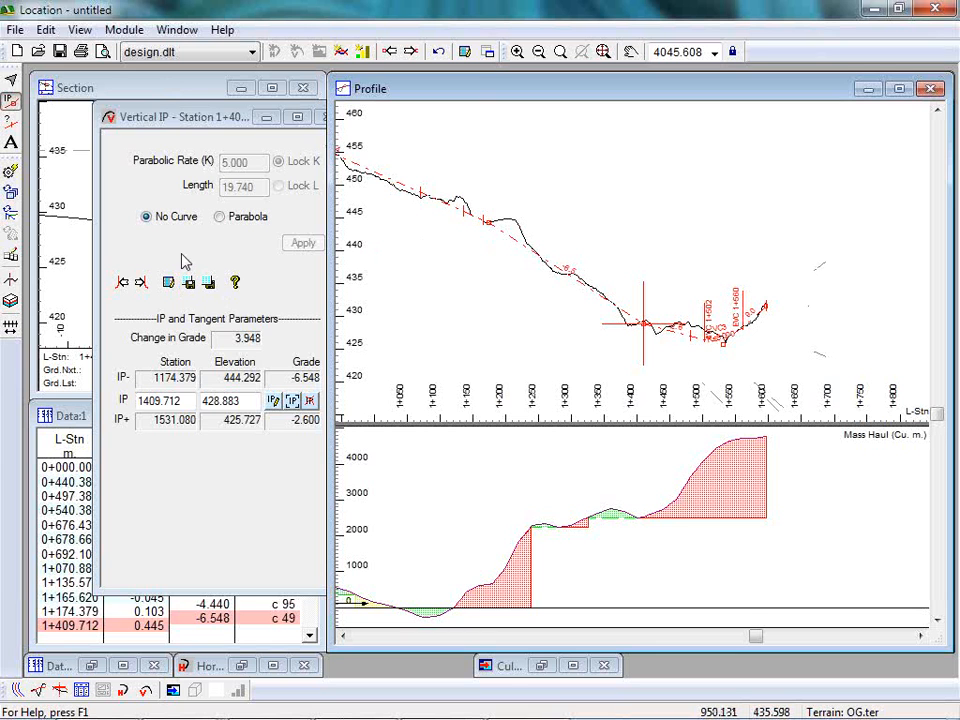
left_click(219, 216)
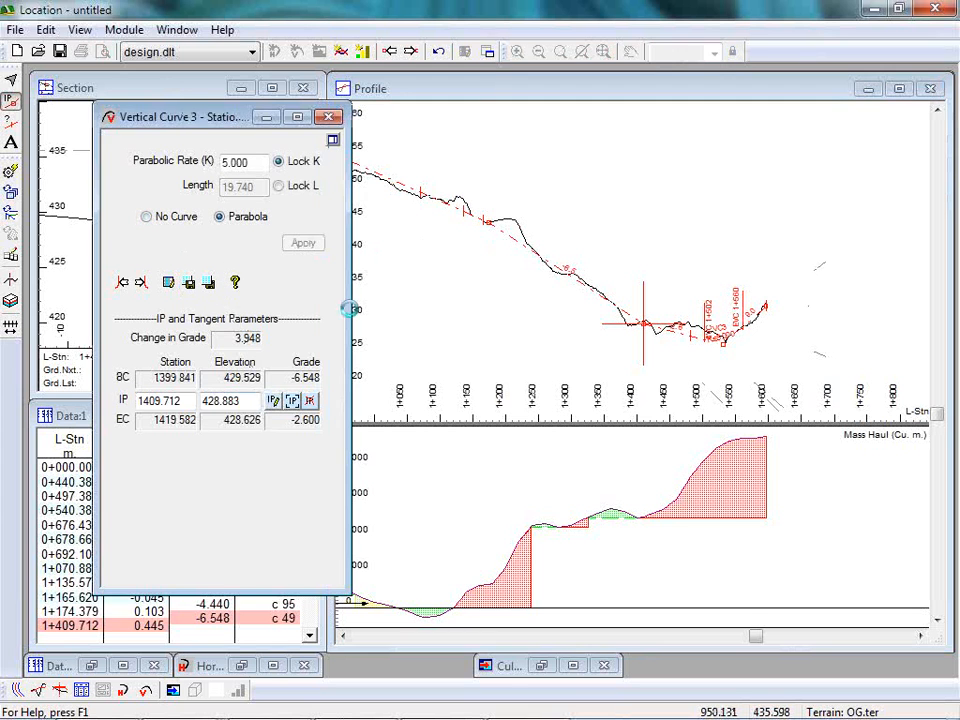
middle_click_drag(549, 293, 644, 304)
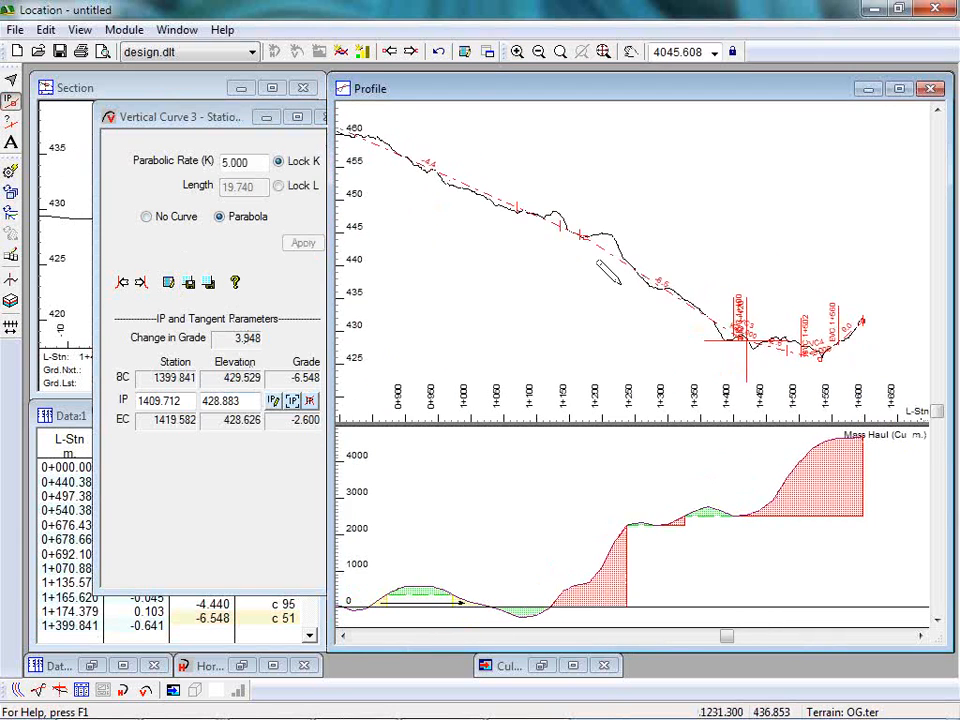
scroll(605, 270, "down", 1)
scroll(591, 256, "down", 1)
middle_click_drag(529, 242, 702, 255)
scroll(705, 255, "up", 1)
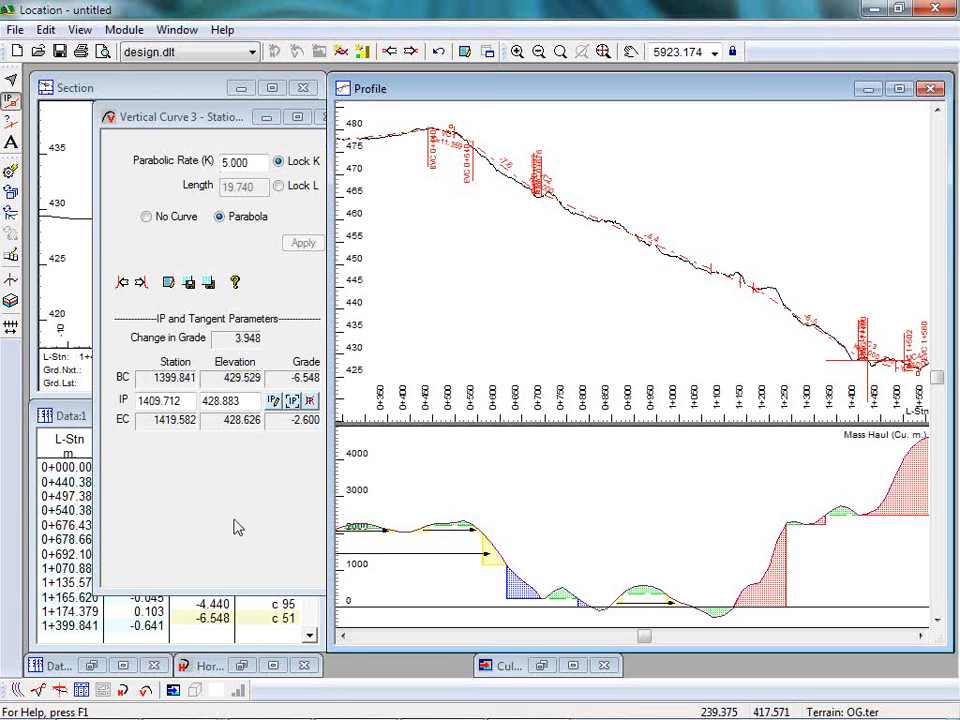
Turn off simple curves in the Low Volume road class specifications.
left_click(169, 283)
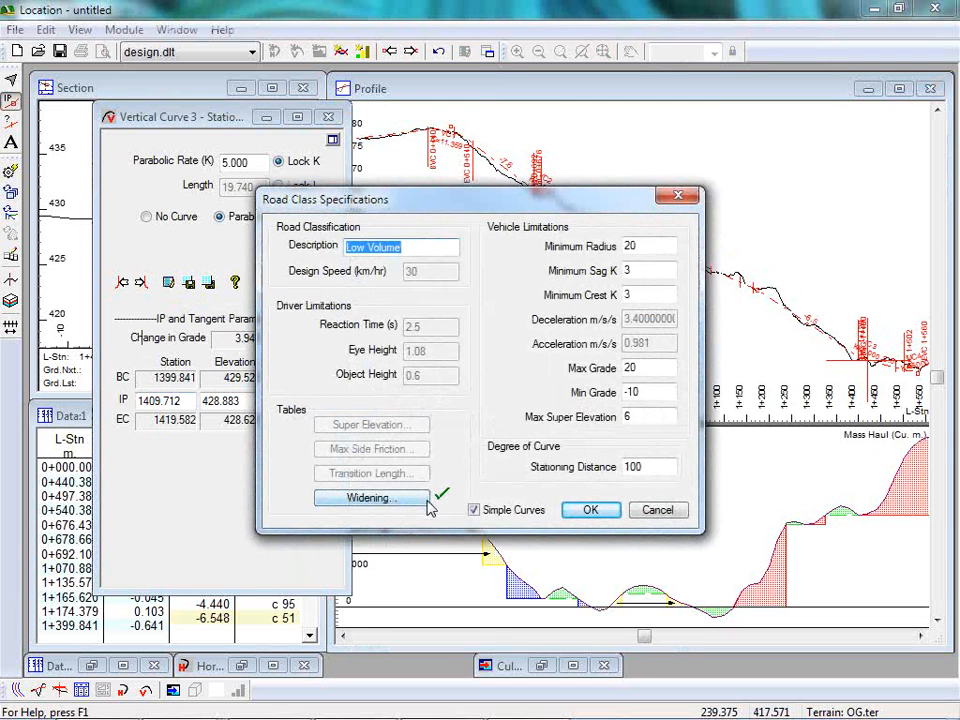
left_click(475, 510)
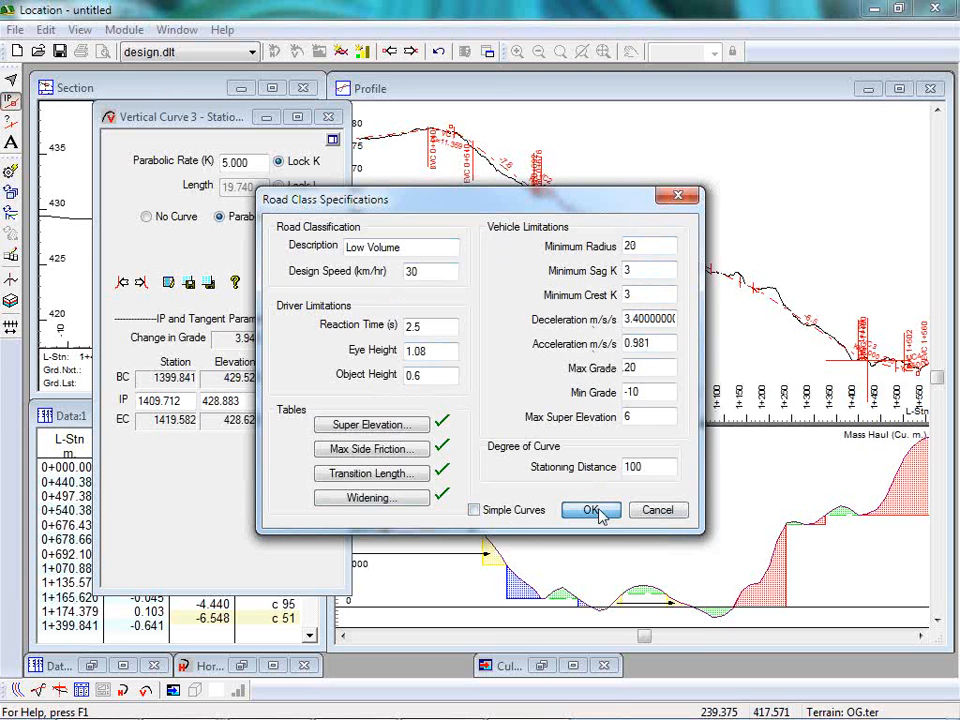
left_click(592, 511)
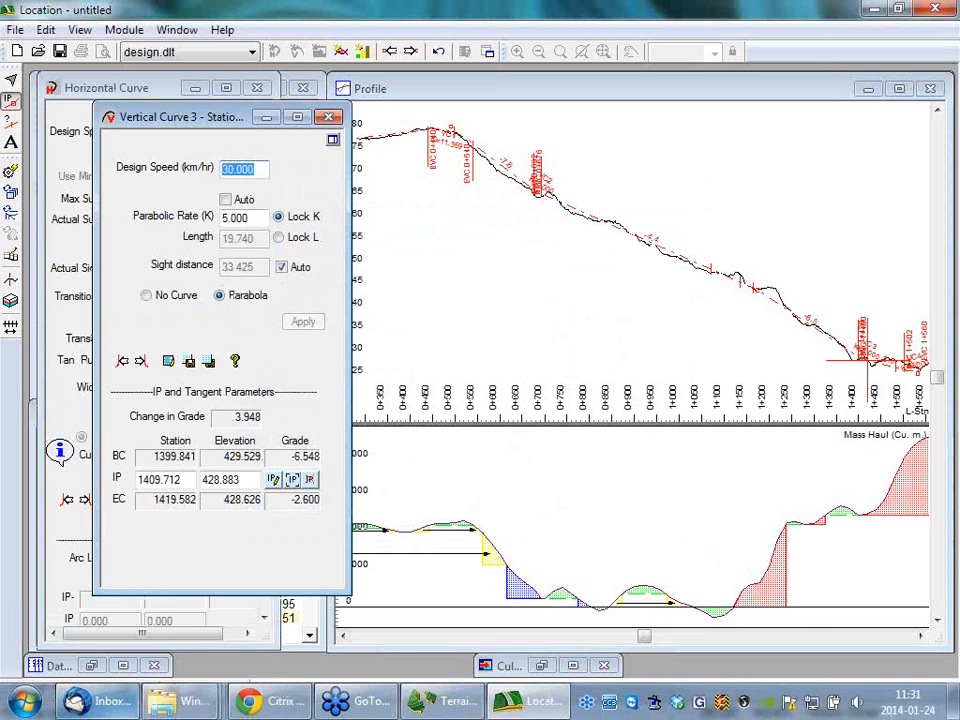
Try design speeds of 40 and 30 km/hr and parabolic rates K of 2 and 3 on the vertical curve near station 1410.
type("40")
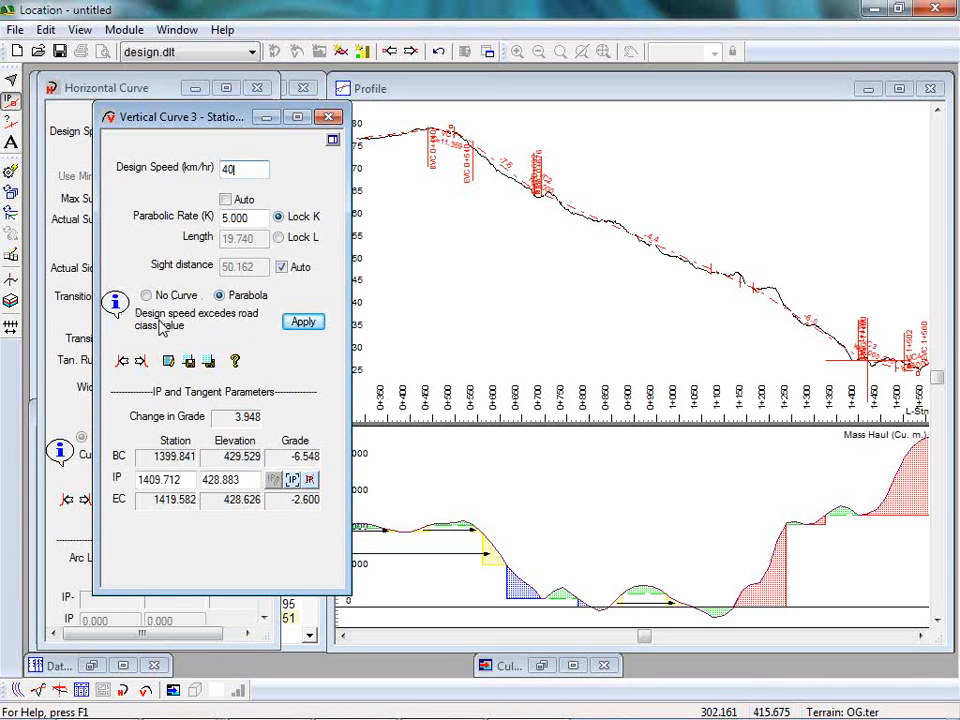
double_click(240, 169)
type("30")
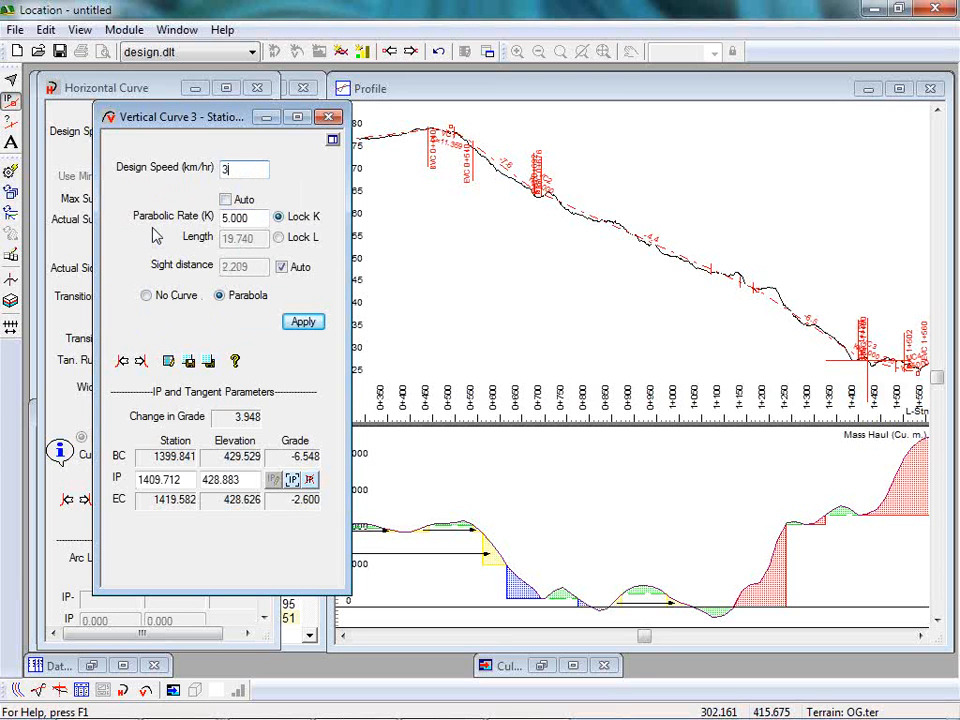
double_click(245, 217)
type("2")
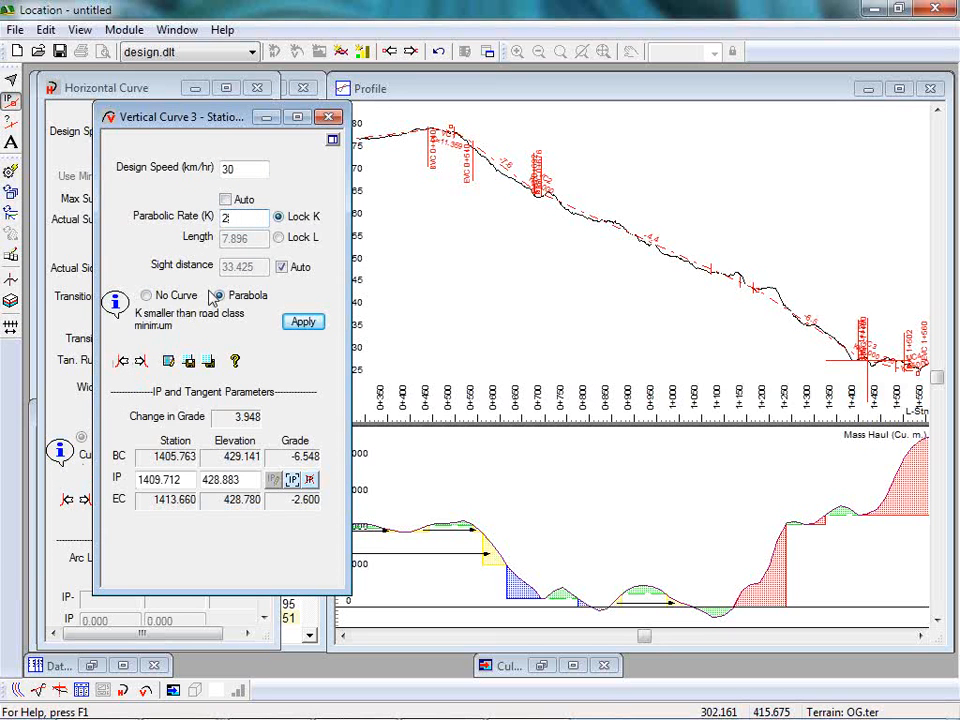
type("3")
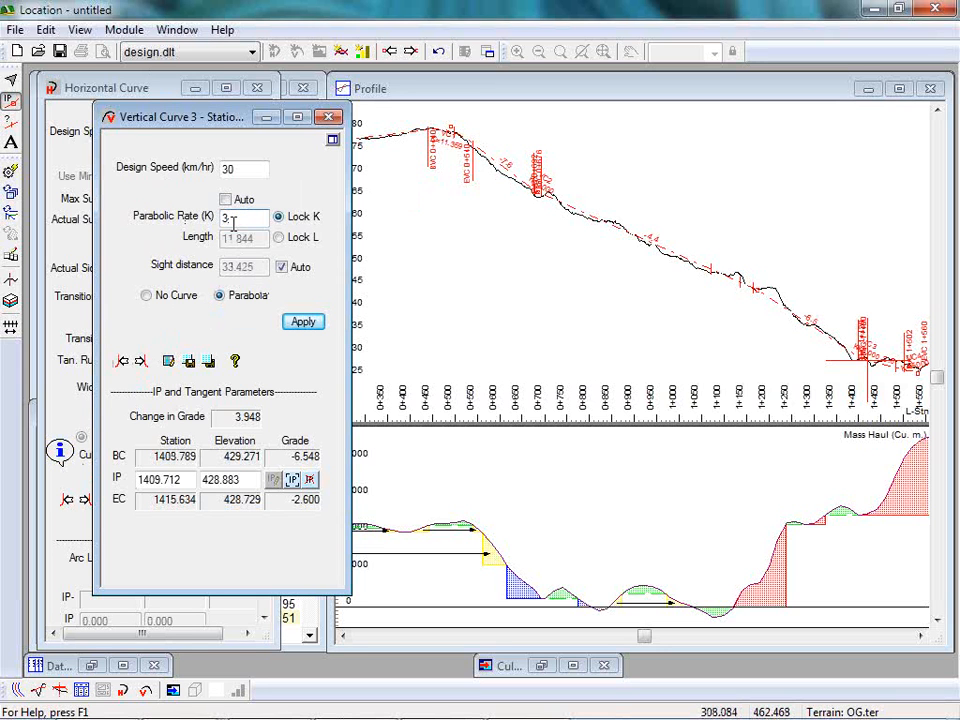
Switch off the vertical curve's automatic sight distance, try 20 and 100, and put the curve window away.
left_click(282, 267)
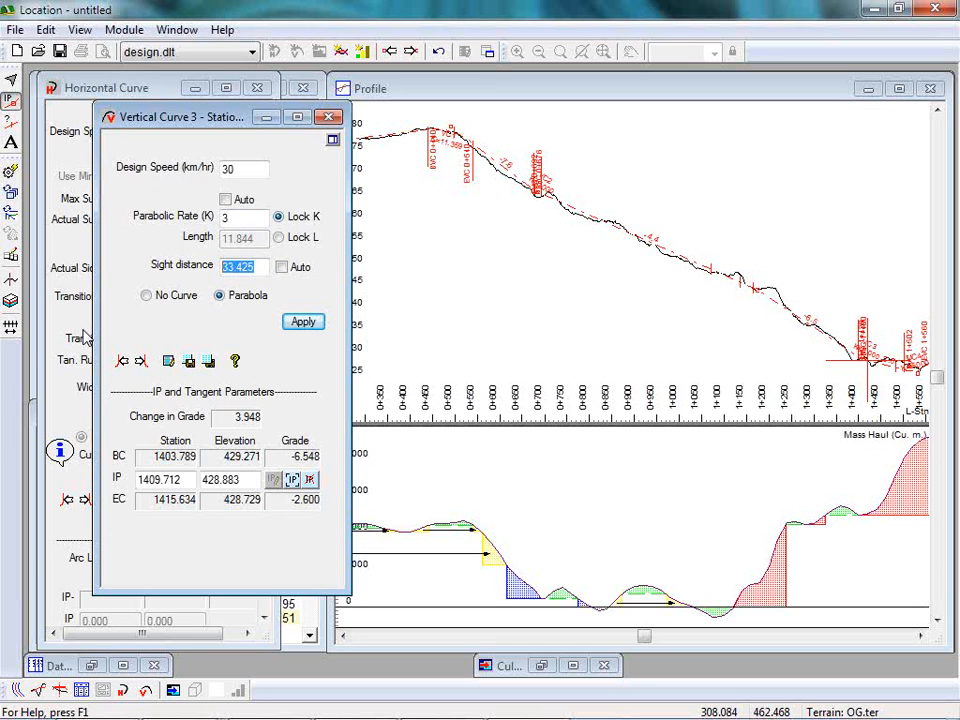
type("20")
type("100")
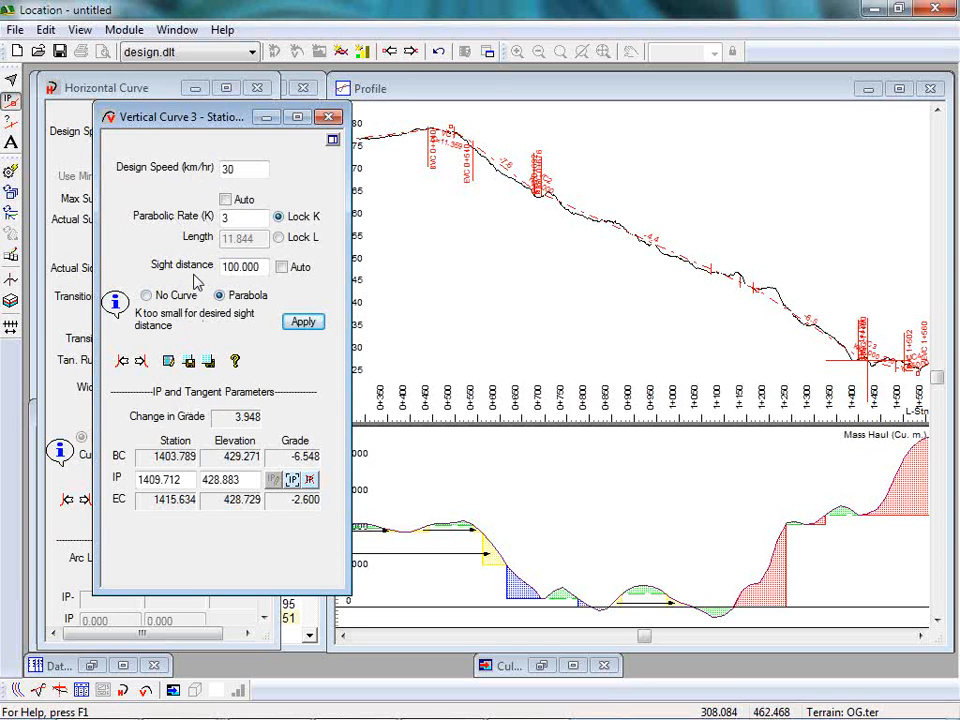
left_click(266, 117)
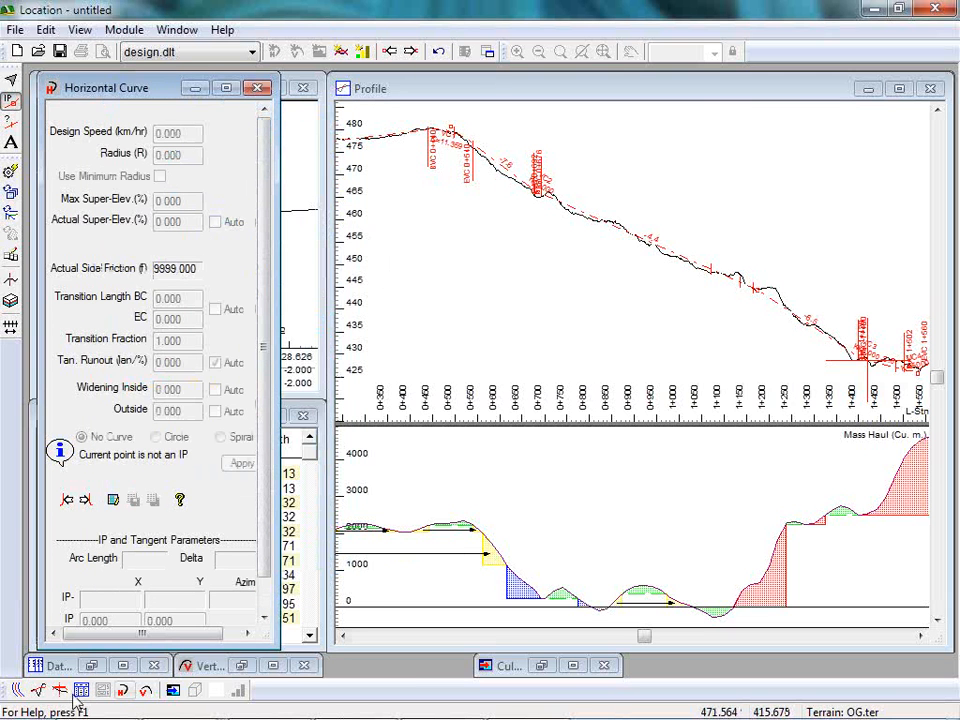
Bring up the plan view and try a design speed of 50 km/hr on the horizontal curve with radius 150.
left_click(16, 693)
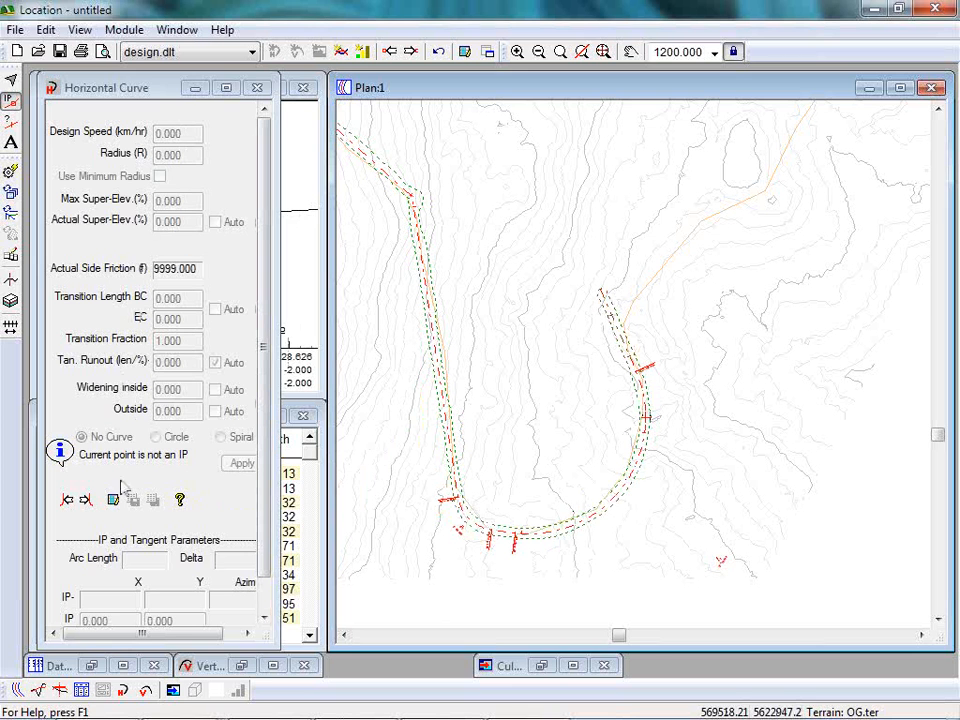
left_click(85, 500)
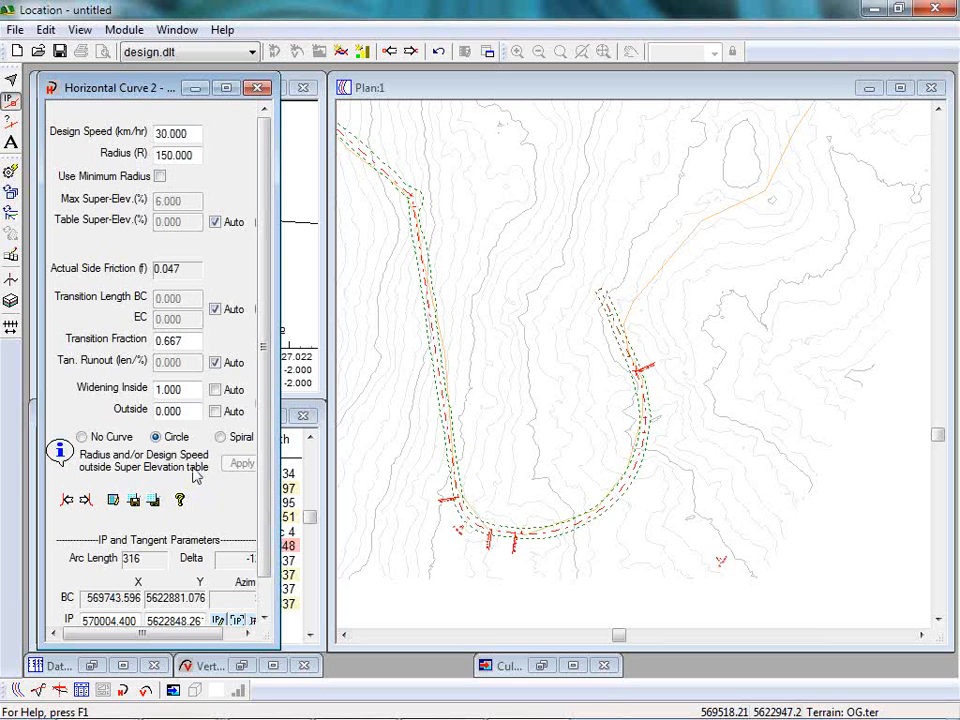
double_click(195, 137)
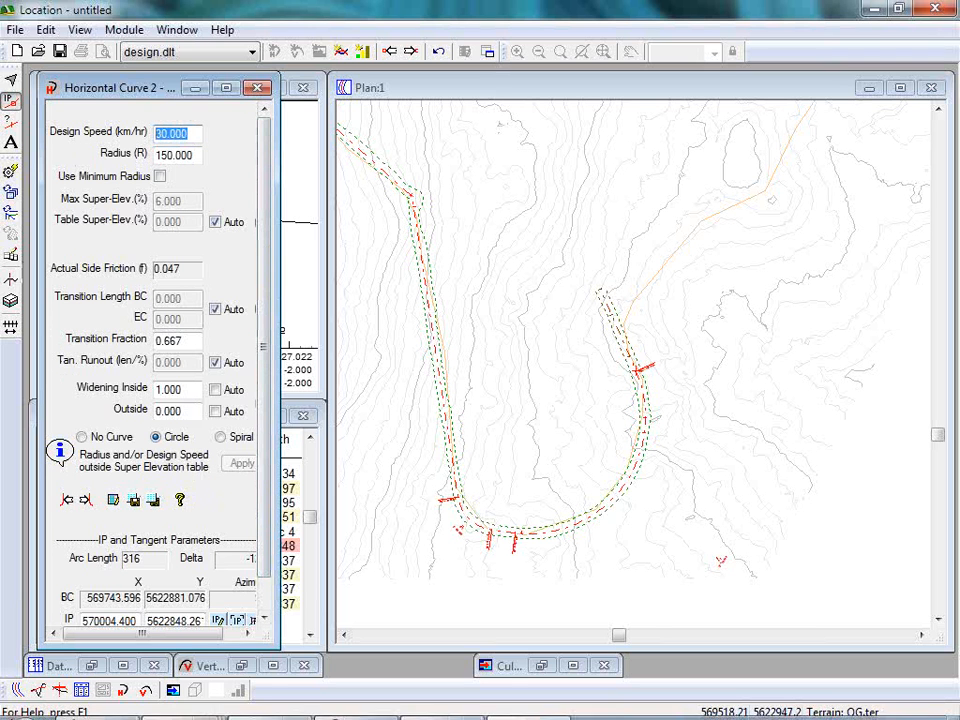
mouse_move(22, 712)
type("50")
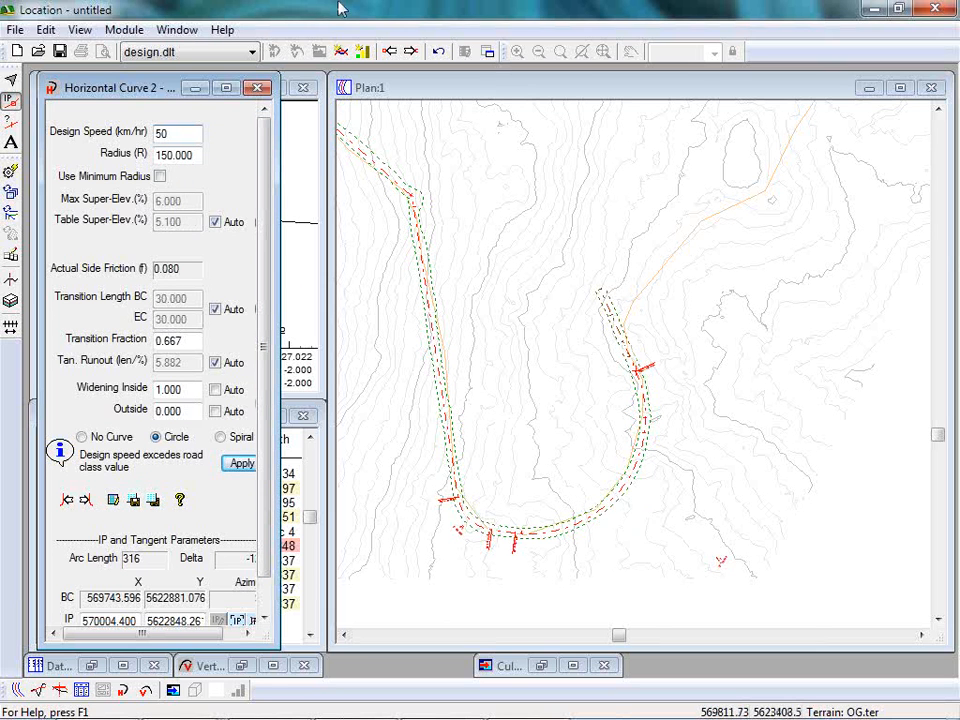
left_click(195, 89)
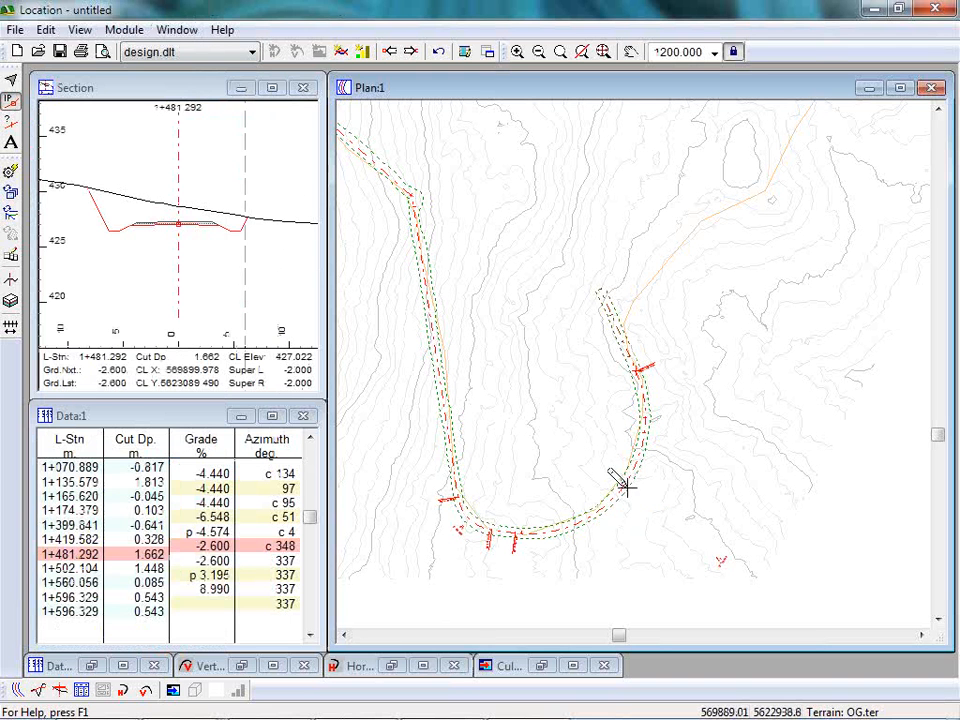
Examine the road cross-section at station 1+320 up close, and the whole alignment in plan.
left_click(214, 264)
scroll(180, 255, "up", 5)
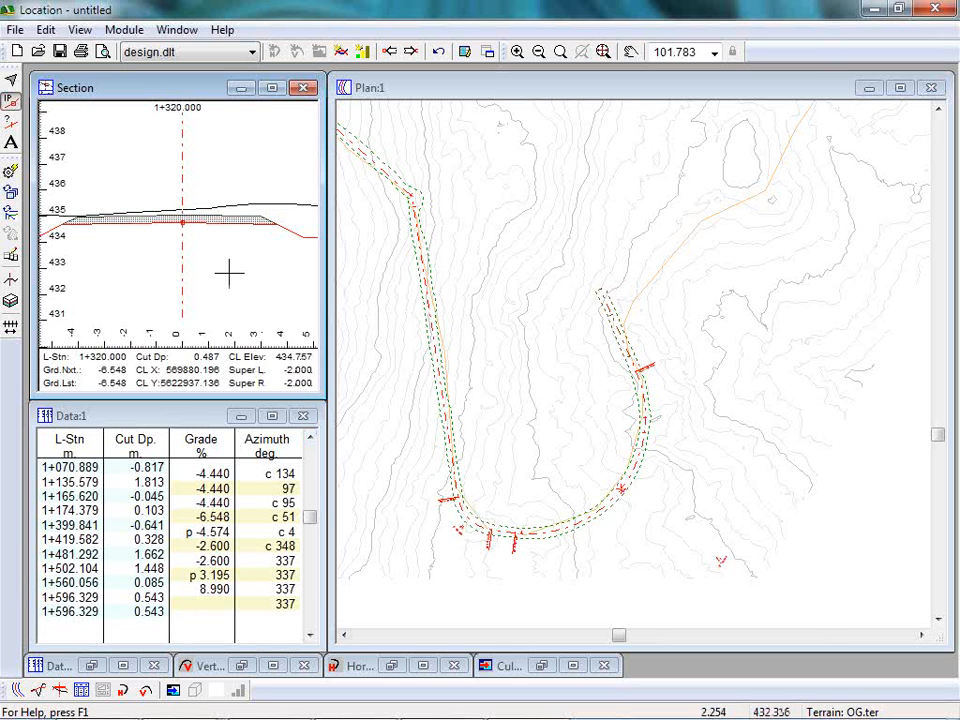
mouse_move(246, 259)
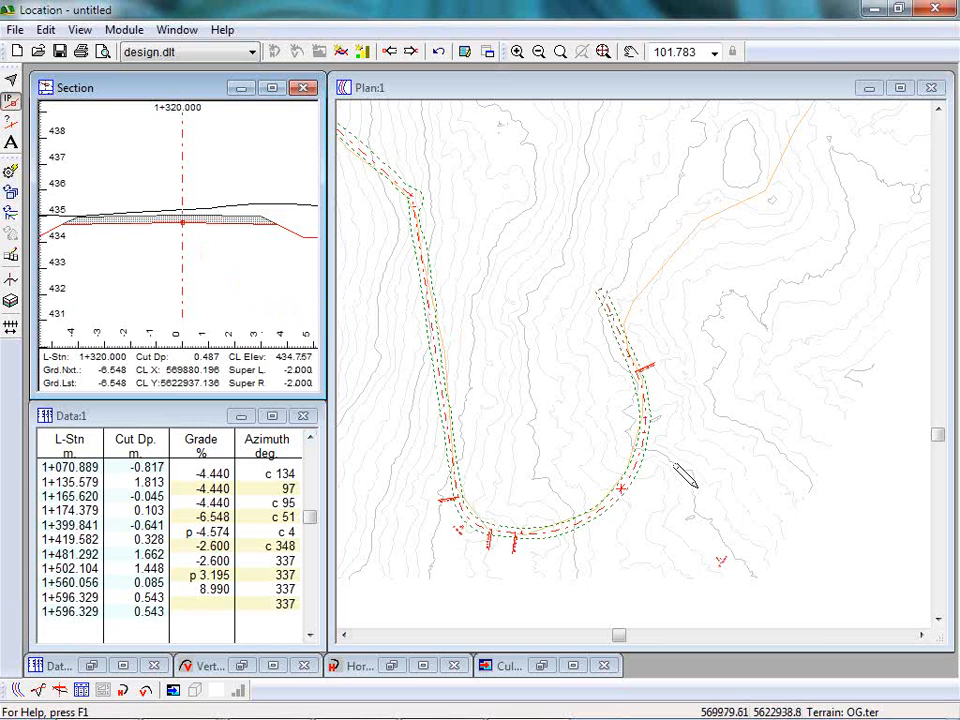
middle_click_drag(494, 428, 641, 500)
scroll(662, 436, "down", 2)
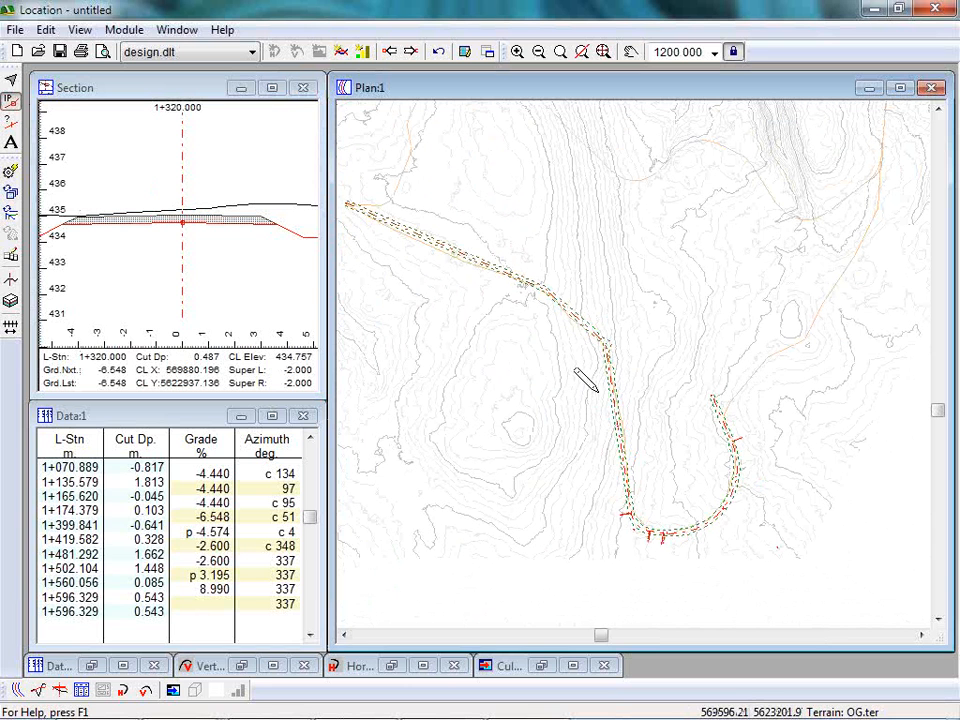
mouse_move(597, 392)
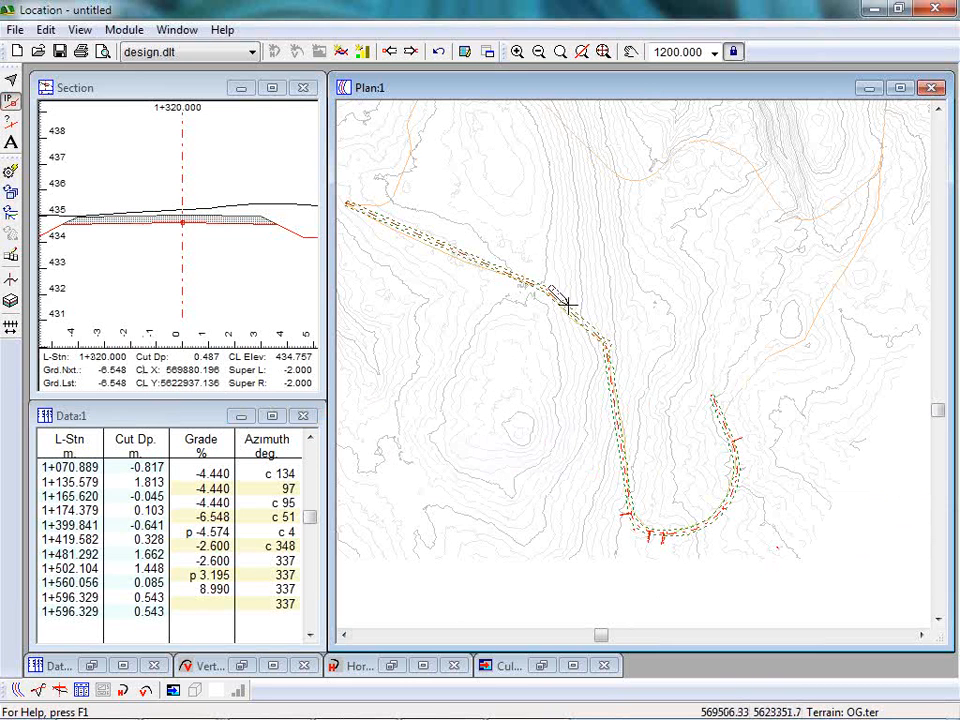
Switch to the Survey/Map module, open the recent traverse NorthCR.tr1 and maximize it.
left_click(124, 30)
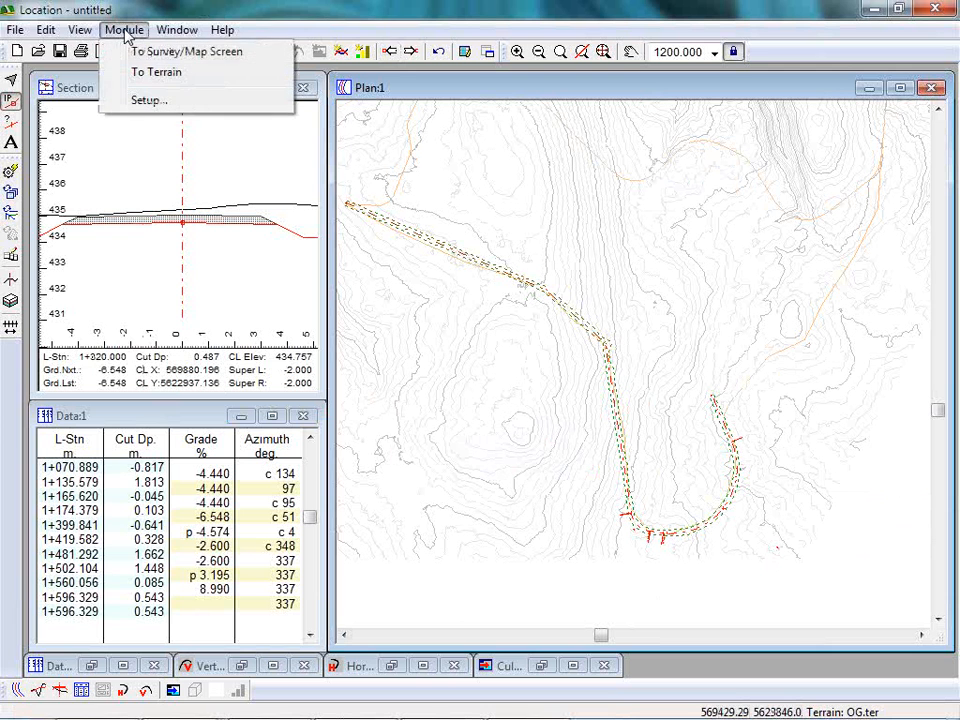
left_click(209, 55)
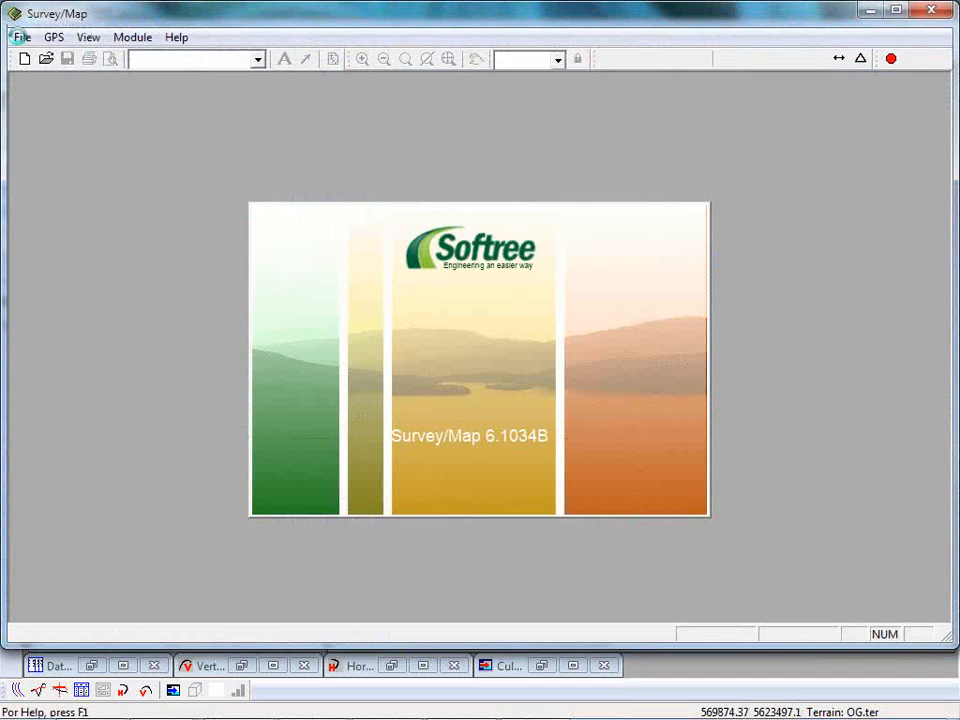
left_click(21, 37)
left_click(21, 37)
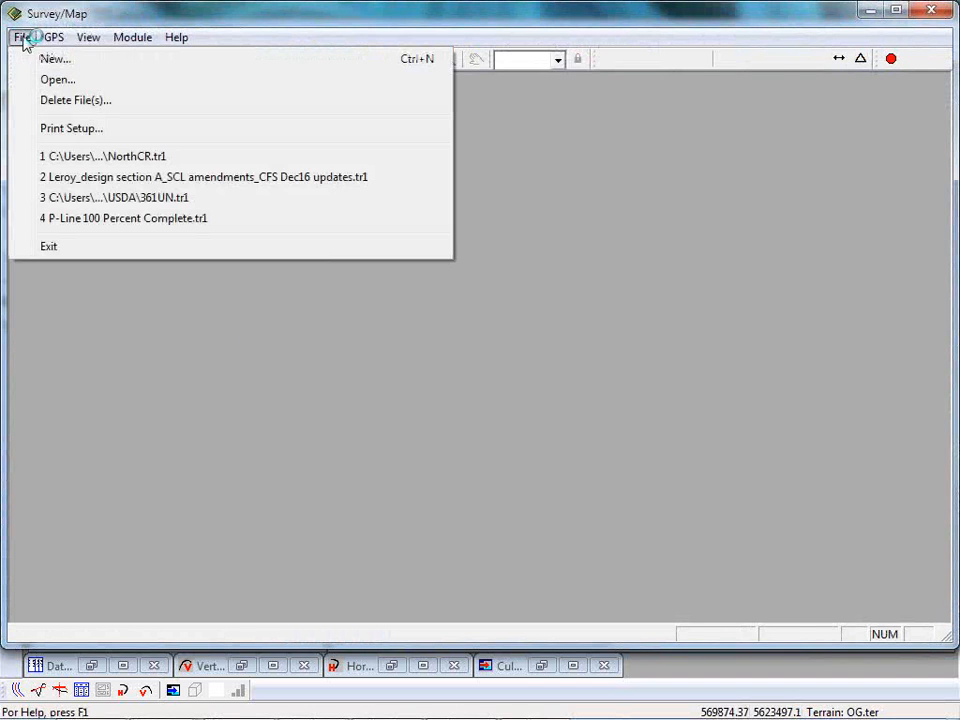
left_click(122, 158)
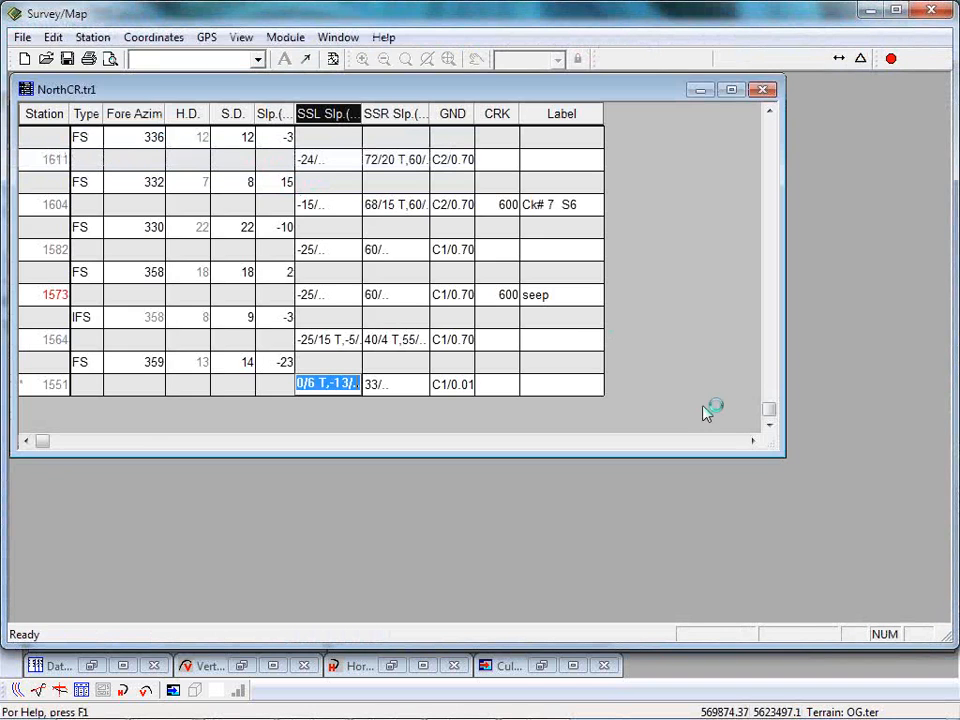
double_click(403, 18)
double_click(377, 86)
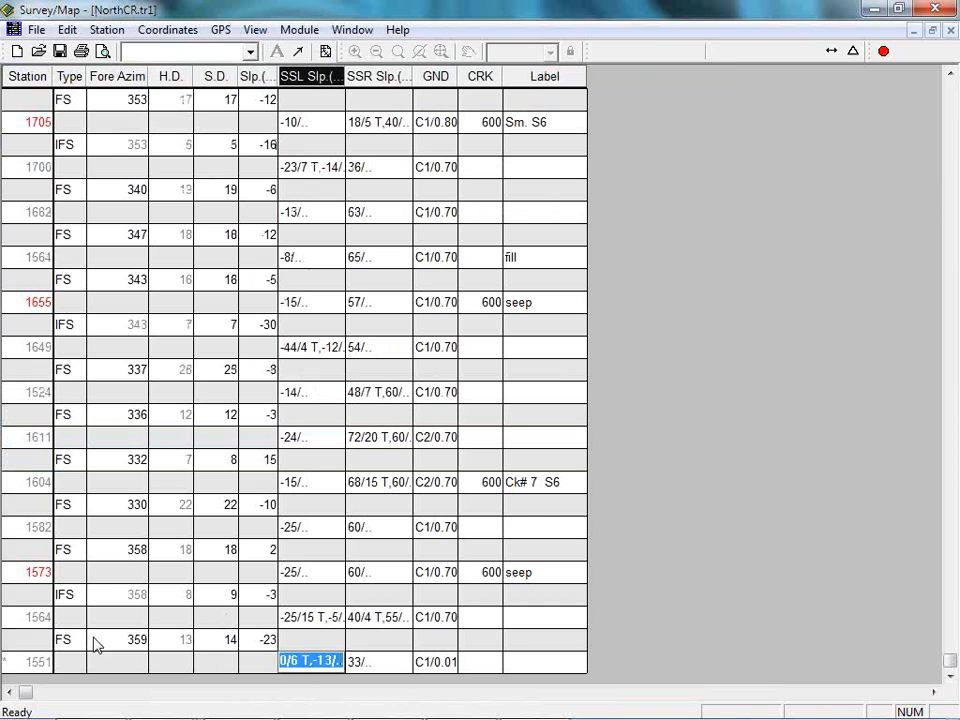
Examine the last shot's fore azimuth, slope distance and slope, and open the extended side shot editor for station 1564.
left_click(125, 639)
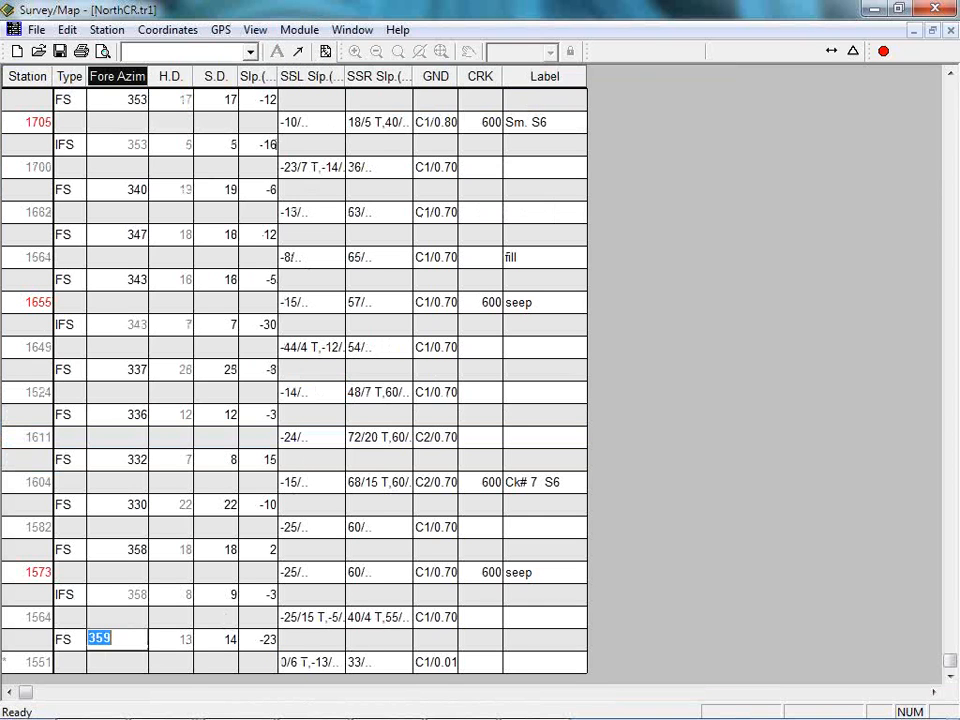
left_click(218, 639)
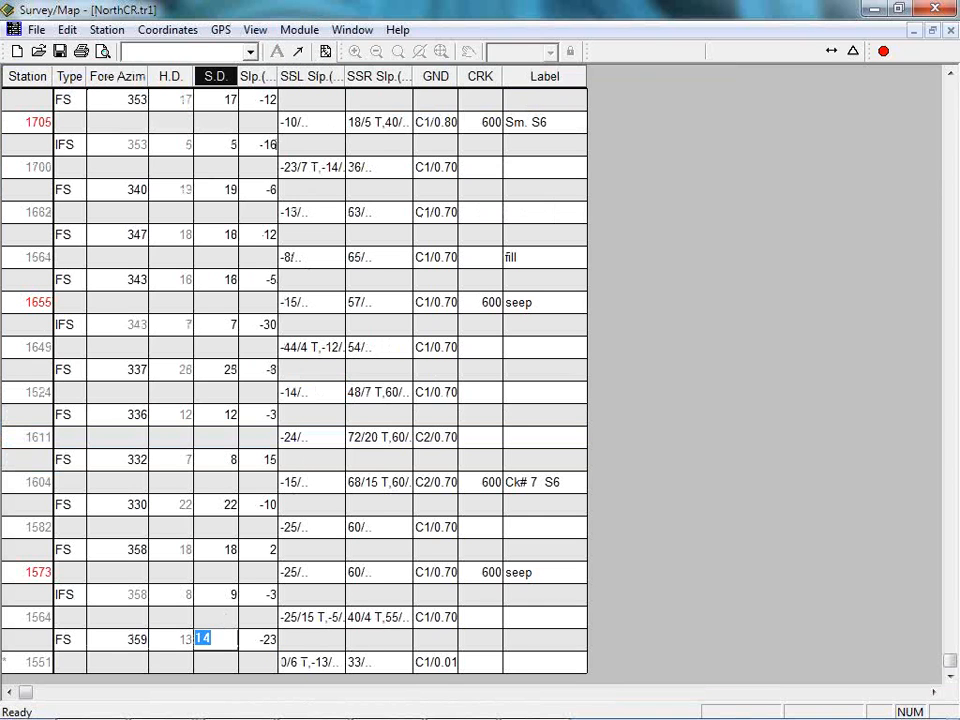
left_click(259, 639)
left_click(311, 617)
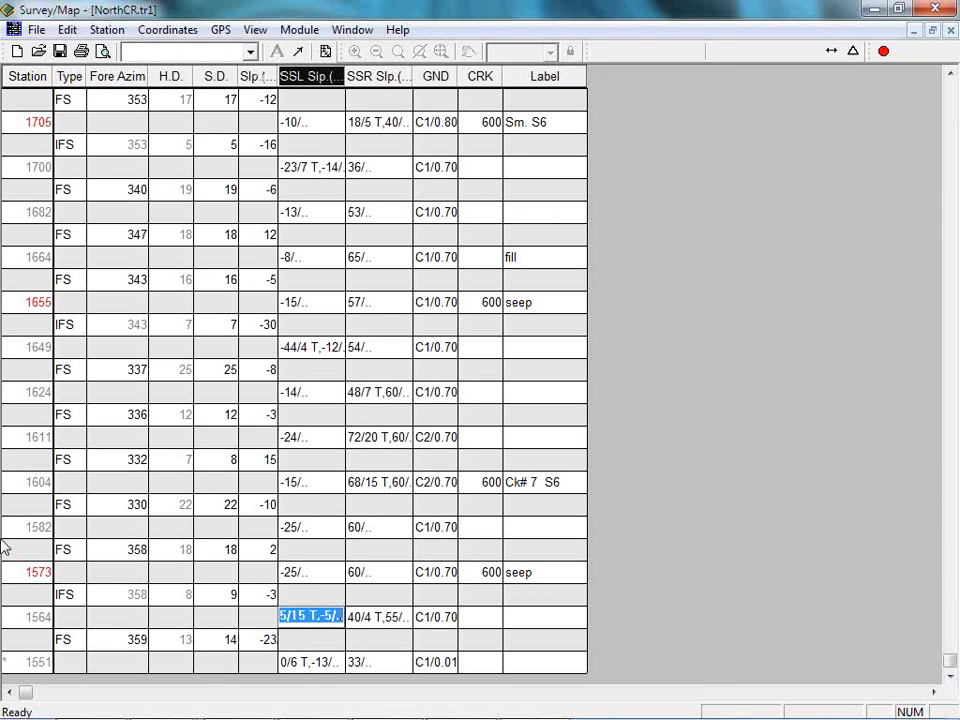
left_click(325, 613)
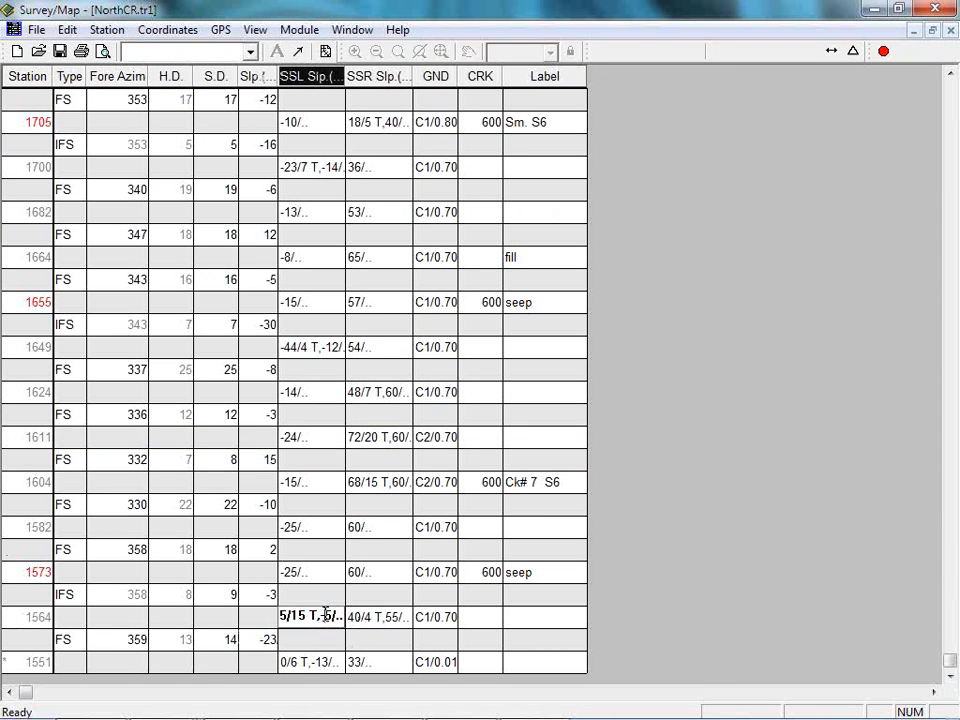
double_click(325, 615)
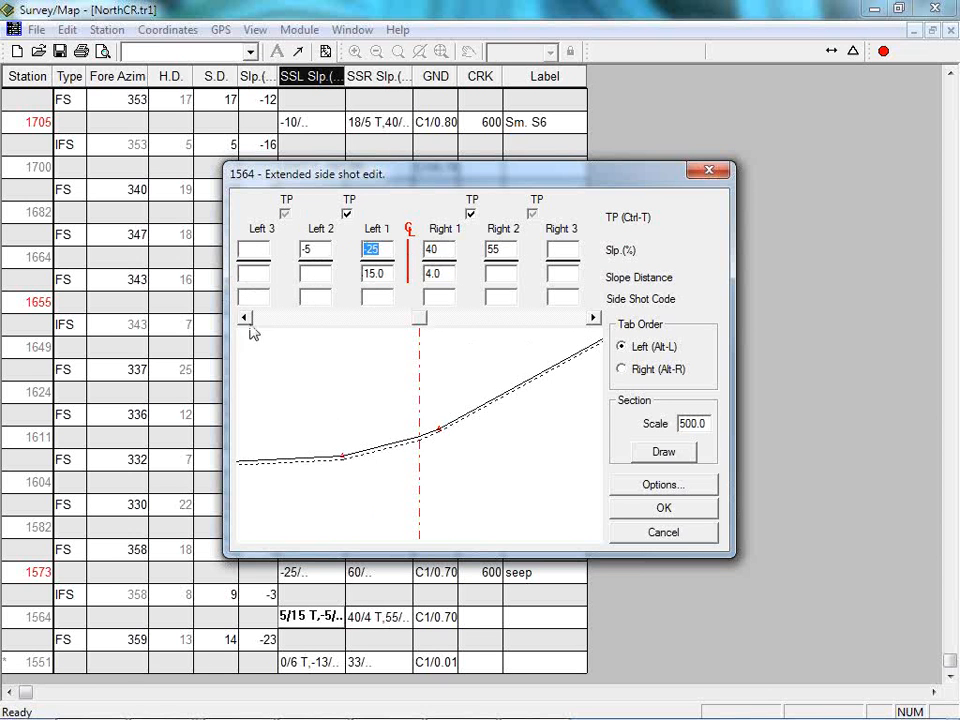
Close station 1564's side shots unchanged, and examine the extended right side shots of station 1611.
left_click(676, 539)
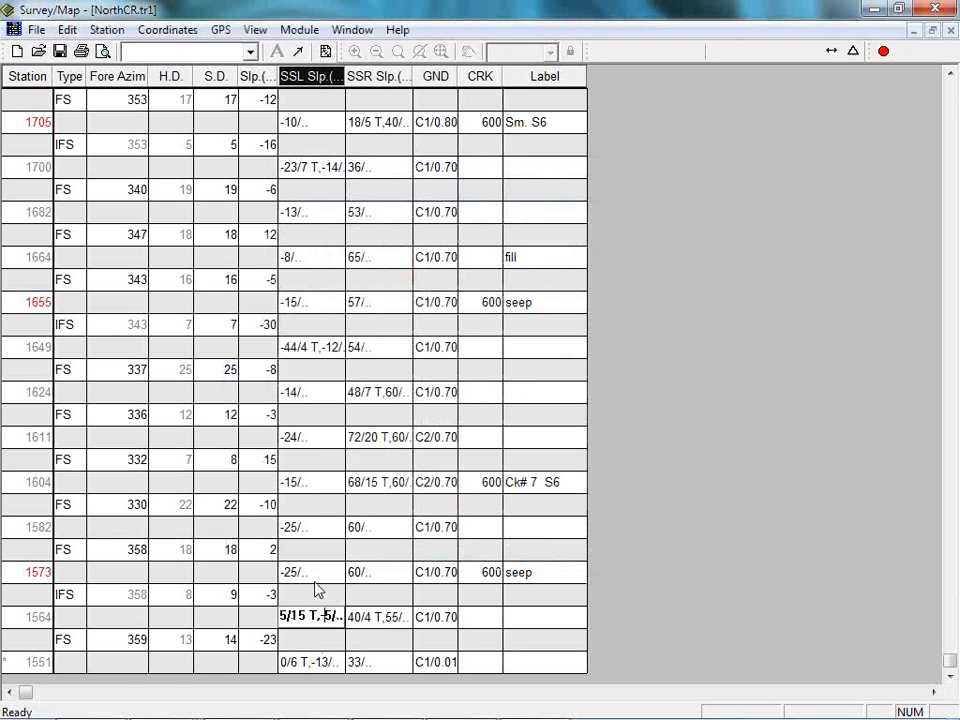
left_click(314, 525)
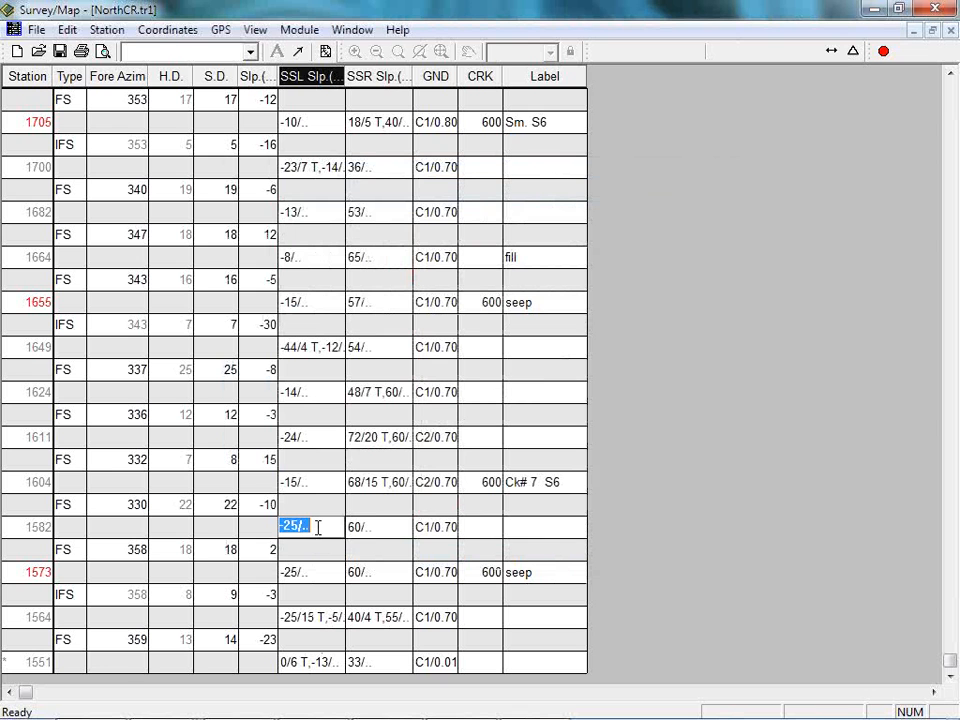
left_click(375, 437)
left_click(374, 437)
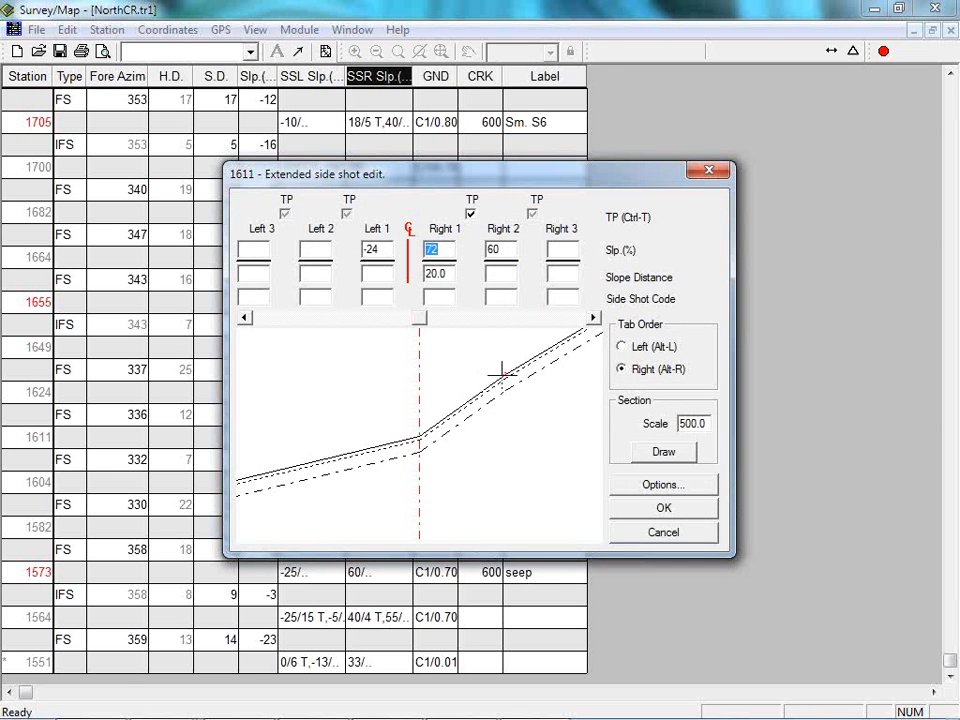
left_click(672, 533)
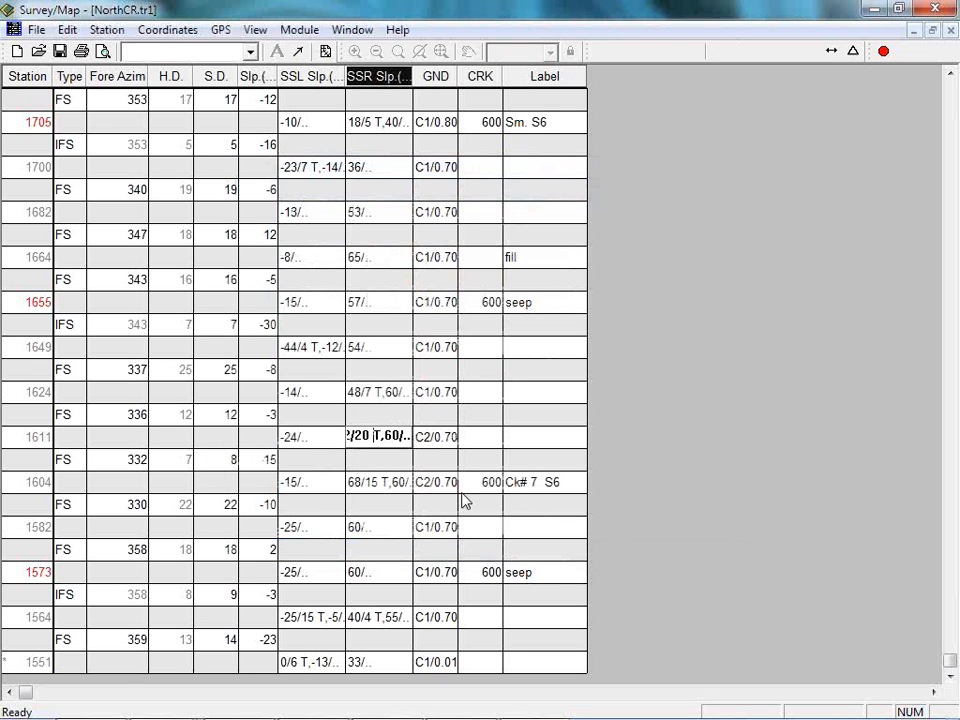
Examine the ground layer types and depths at station 1611, and the CRK entry at station 1655.
left_click(440, 440)
left_click(432, 440)
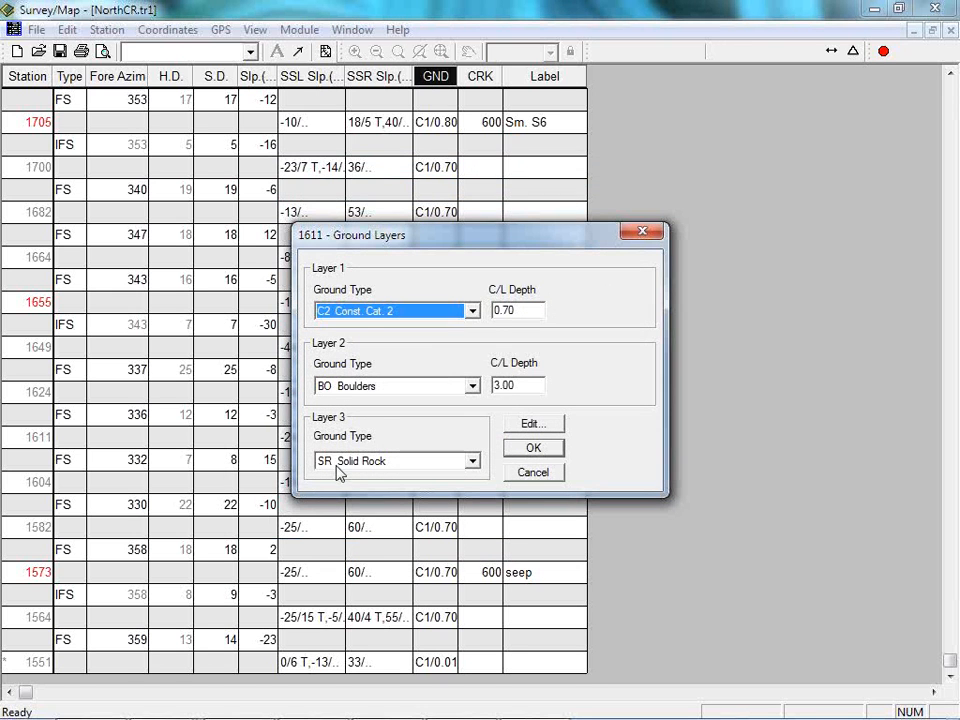
left_click(539, 476)
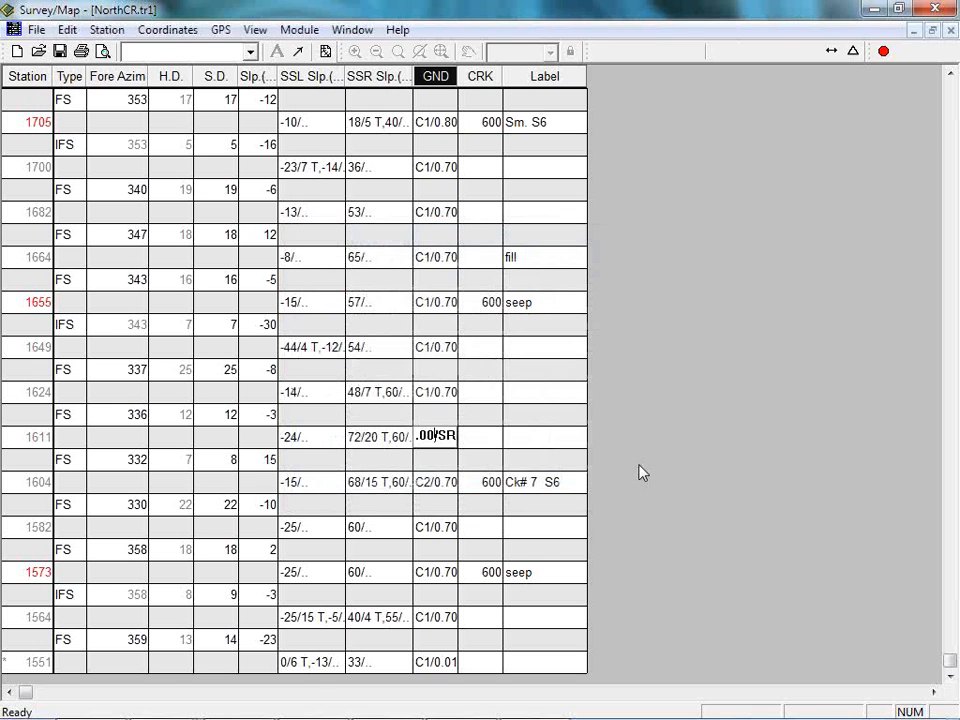
mouse_move(444, 717)
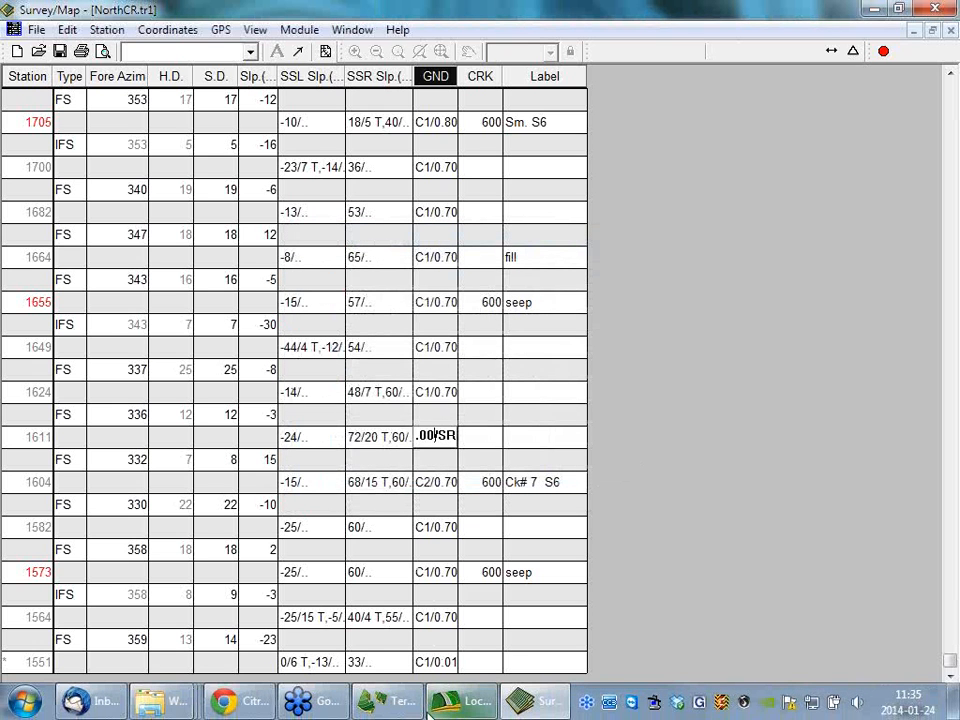
left_click(475, 304)
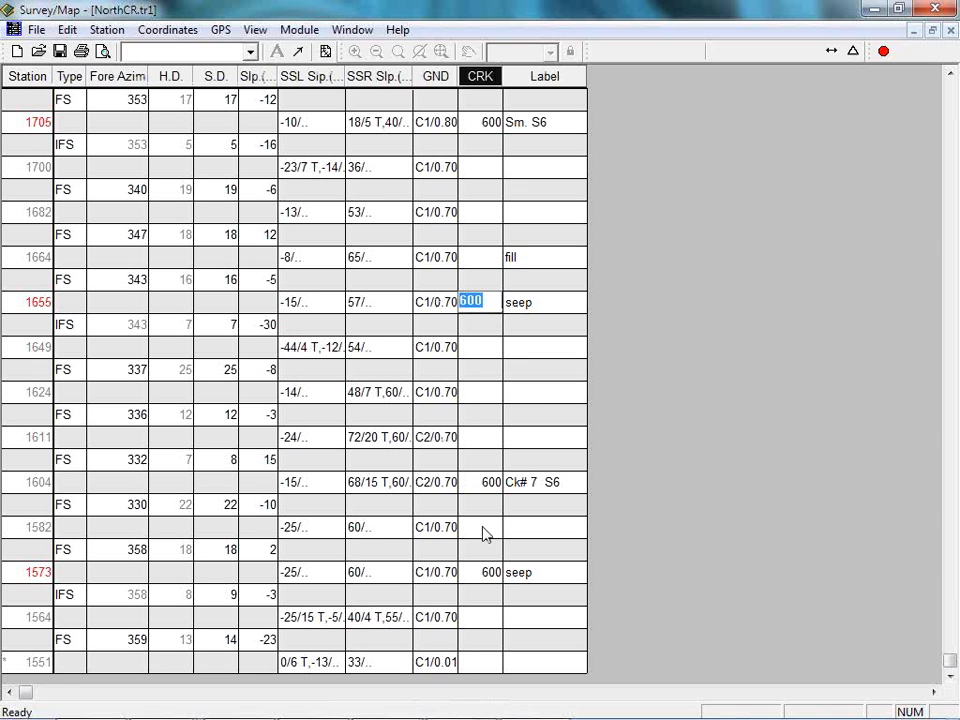
Display the traverse in a new map window and tile it vertically beside the NorthCR.tr1 table.
left_click(325, 51)
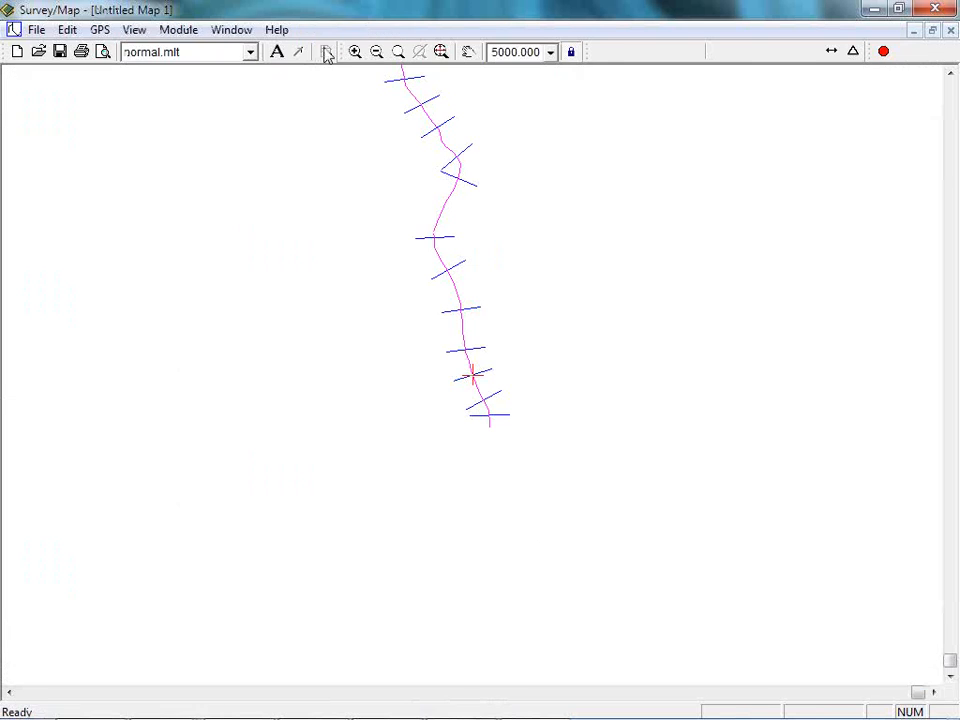
left_click(231, 30)
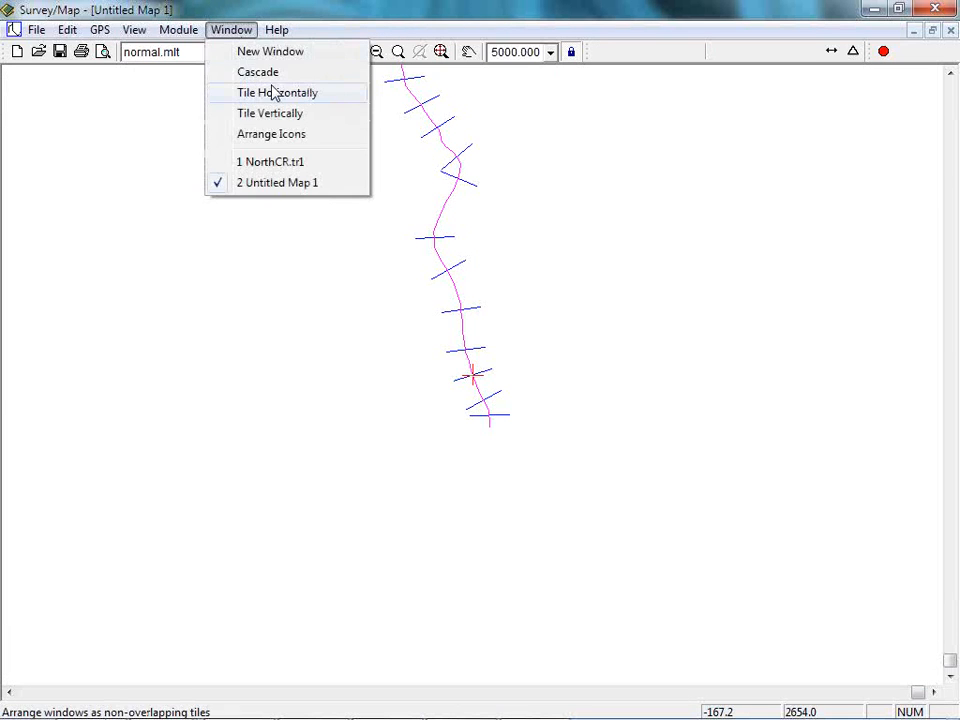
left_click(279, 94)
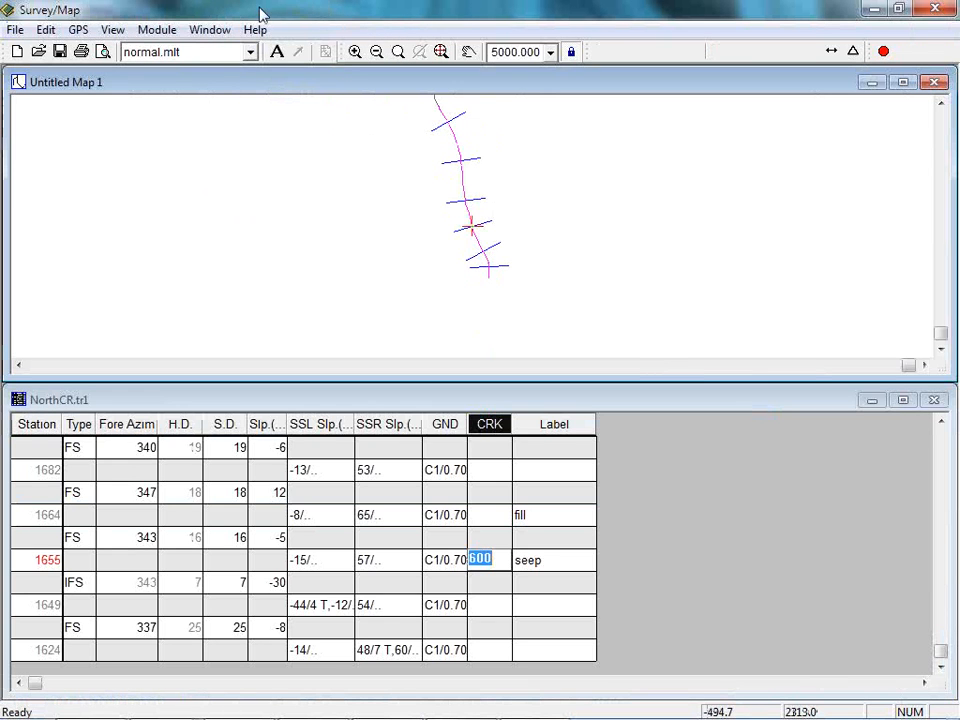
left_click(210, 29)
left_click(244, 116)
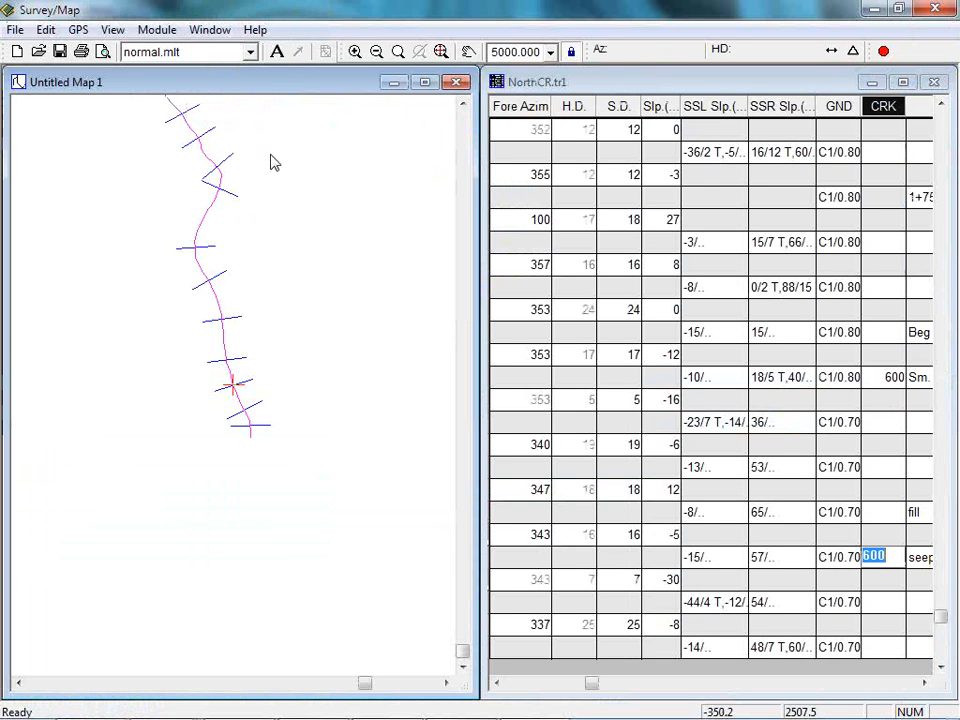
Enlarge the traverse line in the map window, and widen the NorthCR.tr1 table until its Label column fits.
middle_click_drag(311, 243, 356, 405)
scroll(356, 405, "up", 1)
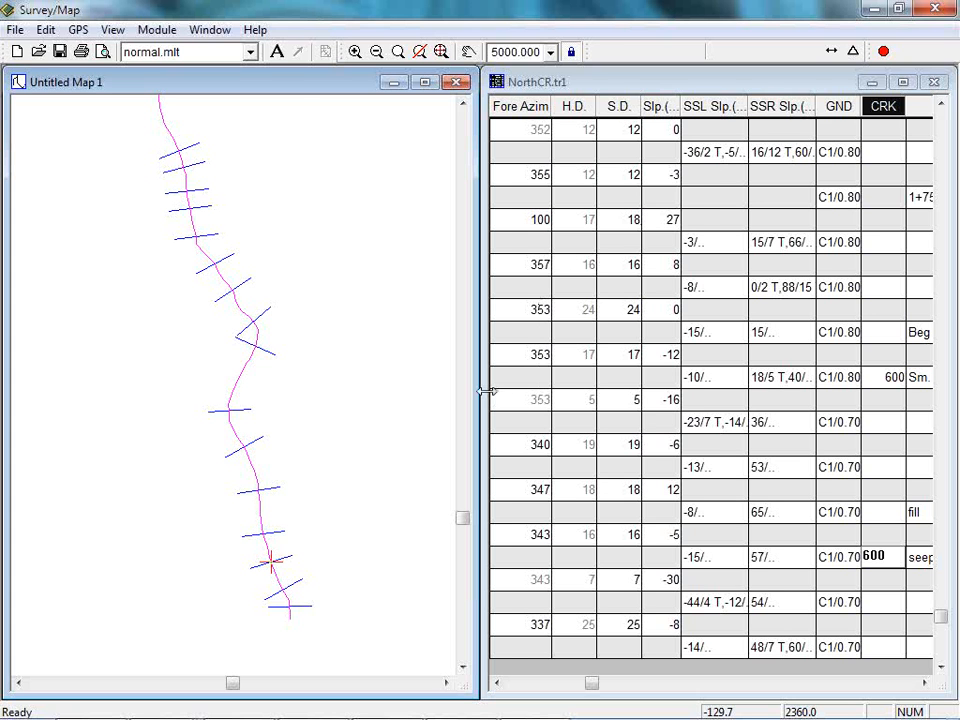
left_click_drag(486, 391, 324, 363)
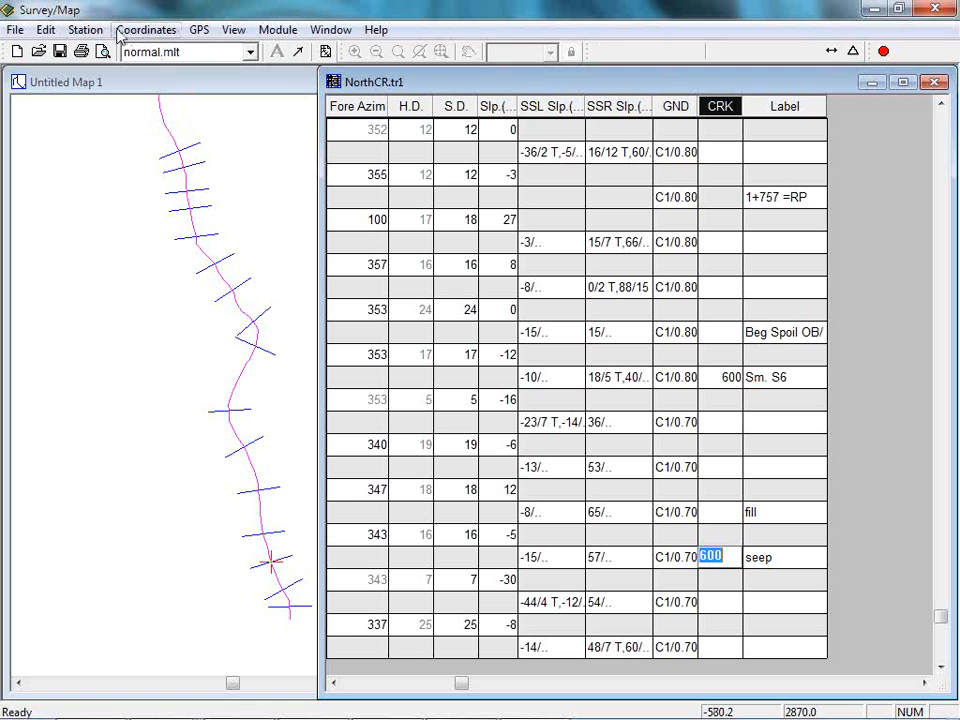
Try Universal Transverse Mercator as the survey setup's default projection, restore Undefined Projection and discard the setup changes.
left_click(277, 30)
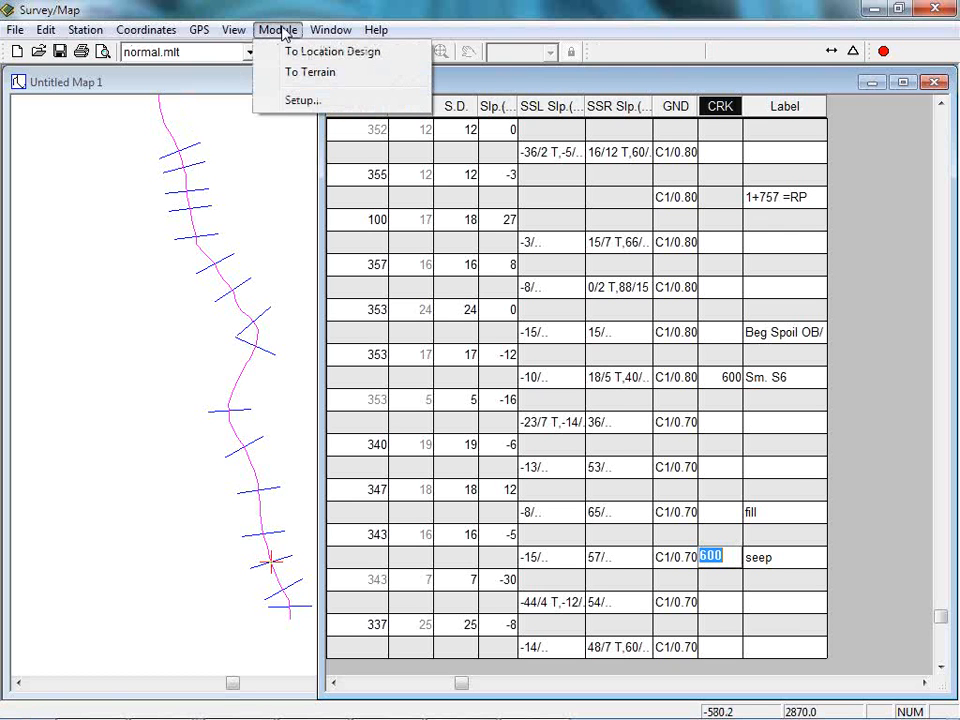
left_click(290, 101)
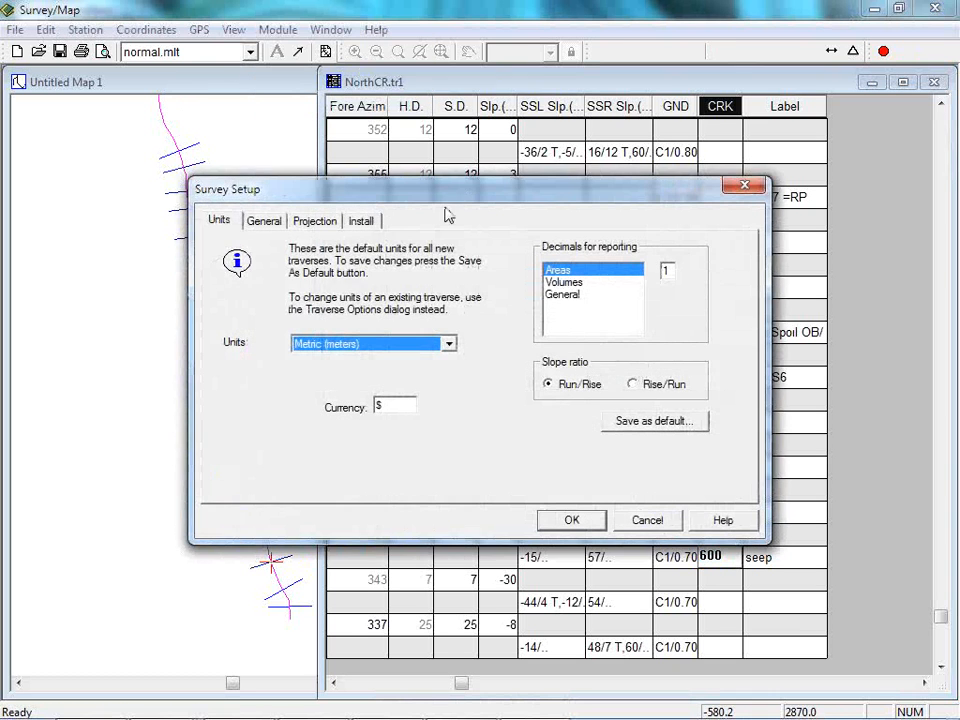
left_click(315, 220)
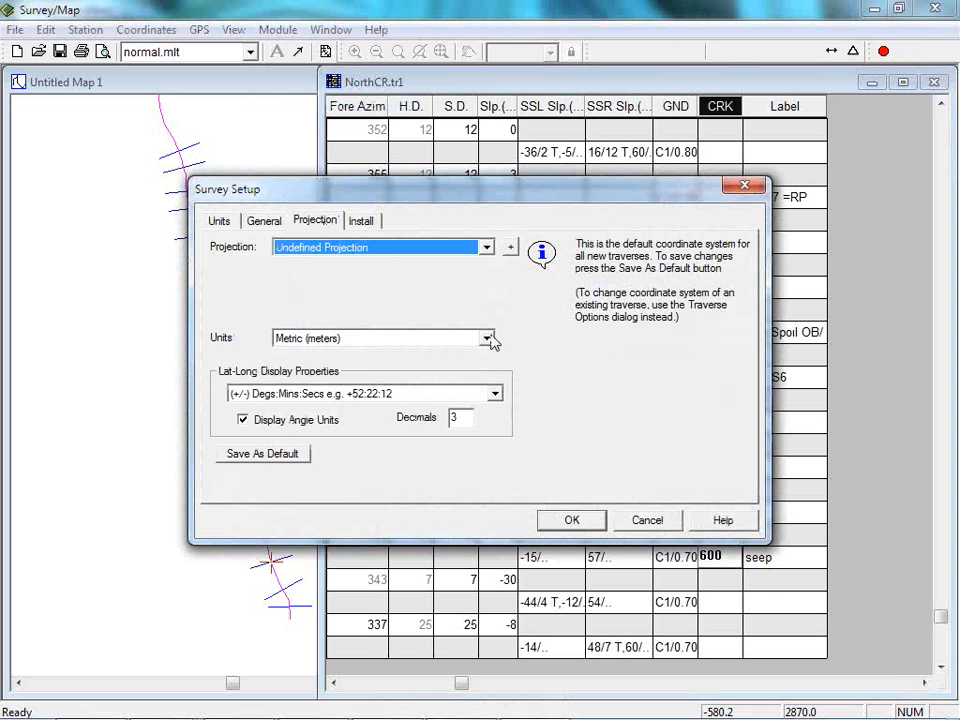
left_click(485, 248)
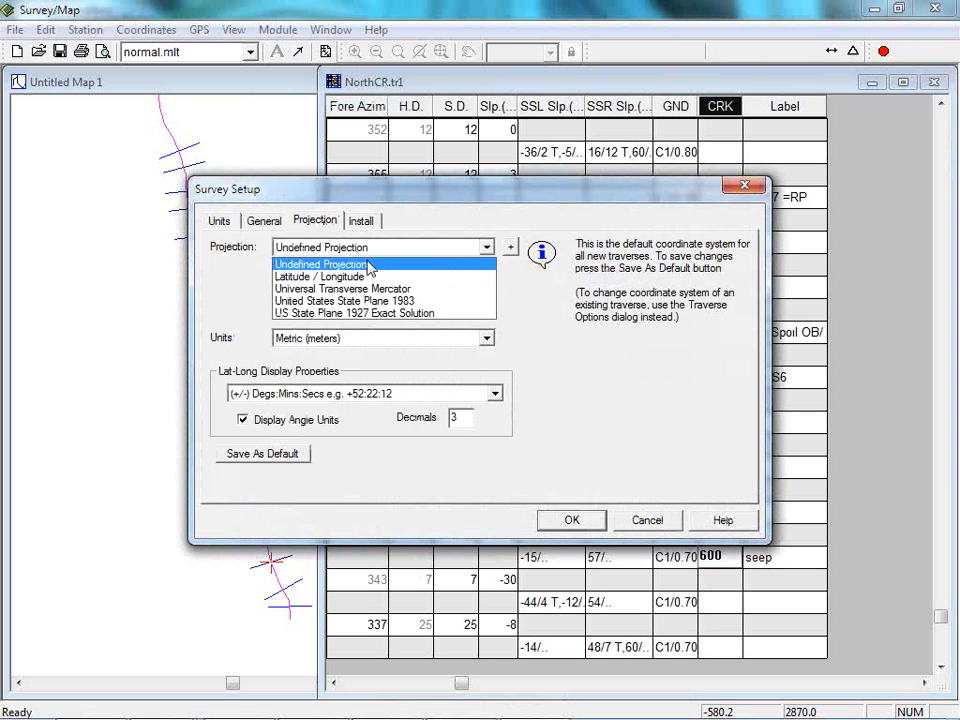
left_click(321, 292)
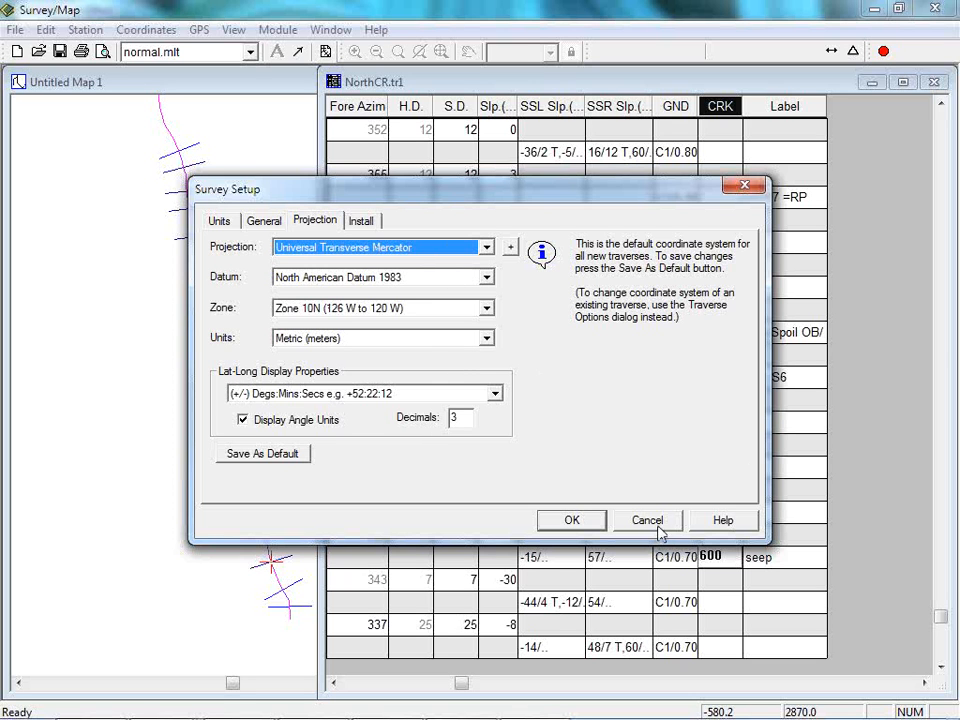
left_click(485, 249)
left_click(337, 255)
left_click(484, 250)
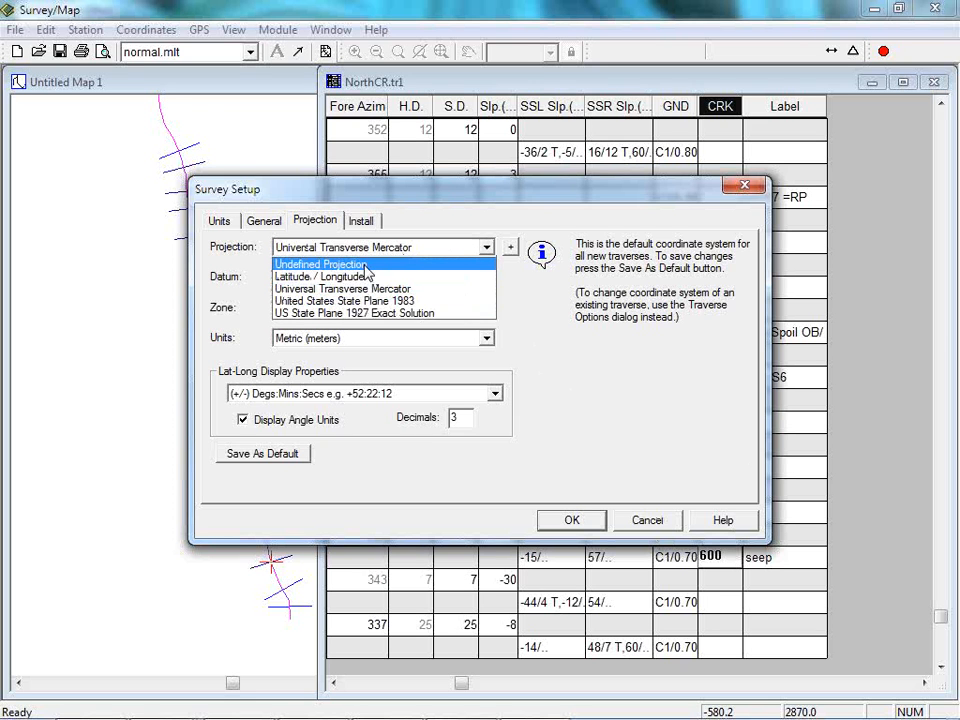
left_click(365, 263)
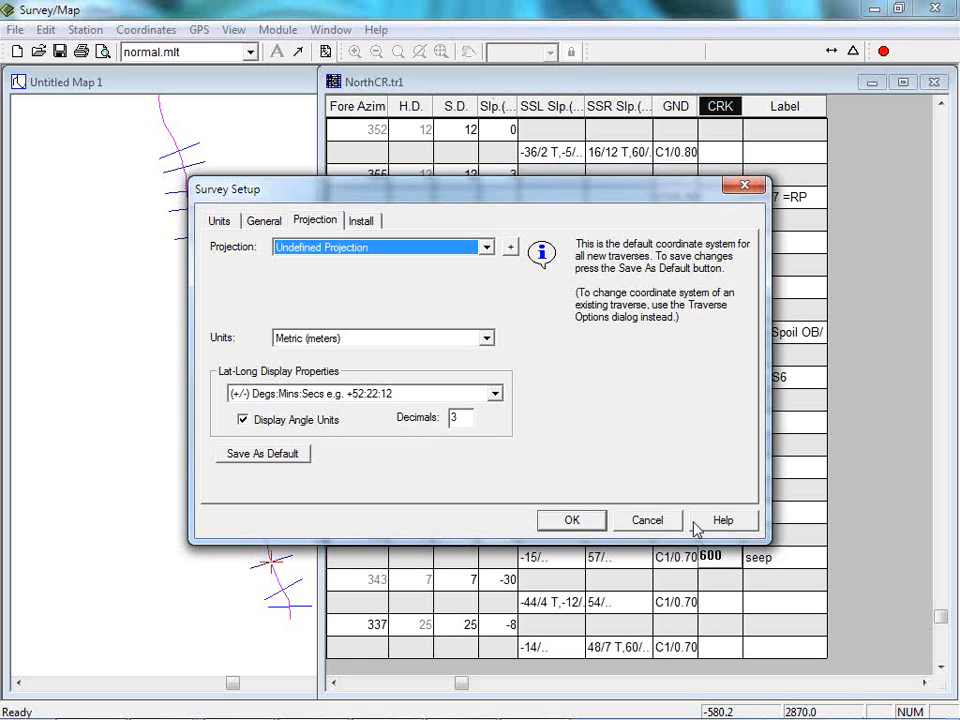
left_click(645, 522)
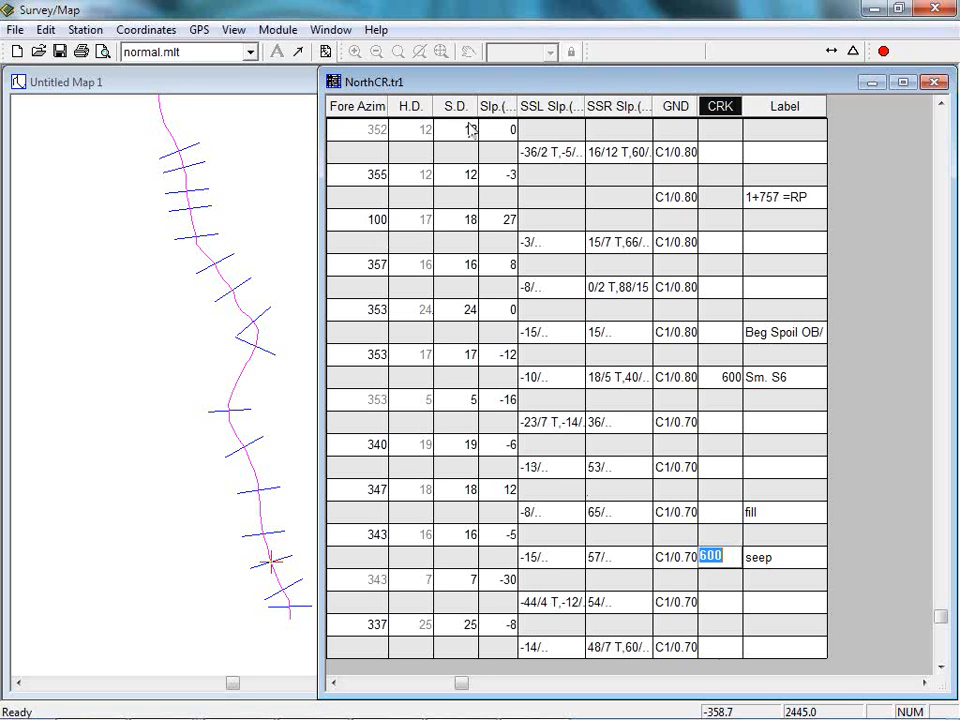
Step through the traverse entry cells from the slope below station 1664 to the shot type above station 1682.
mouse_move(495, 106)
left_mouse_down()
mouse_move(561, 122)
mouse_move(584, 108)
mouse_move(514, 107)
left_mouse_up()
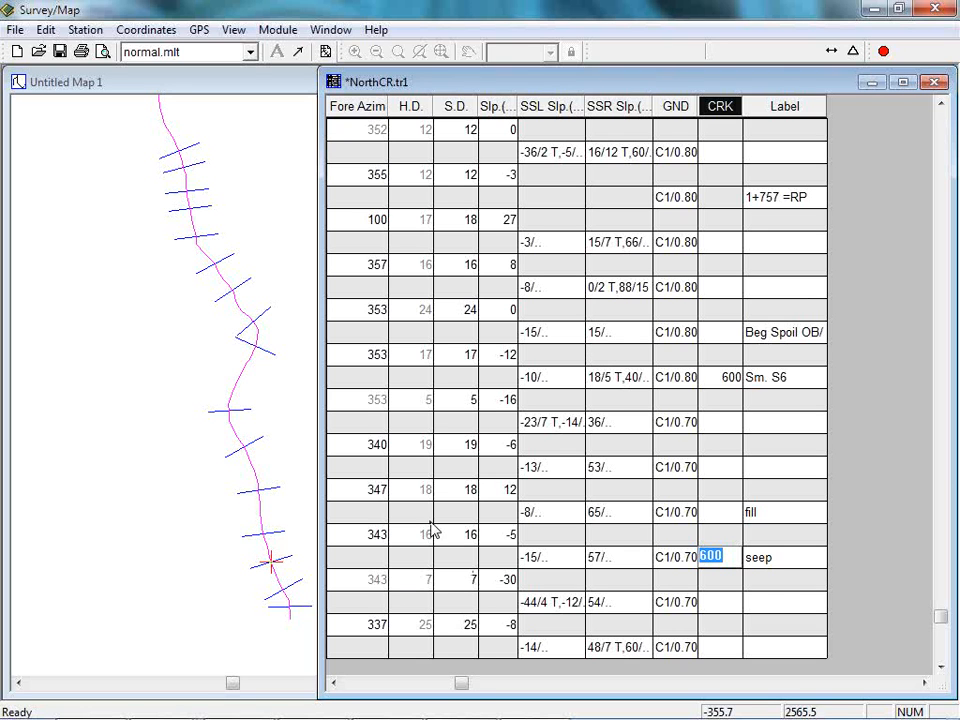
left_click(464, 540)
left_click(498, 536)
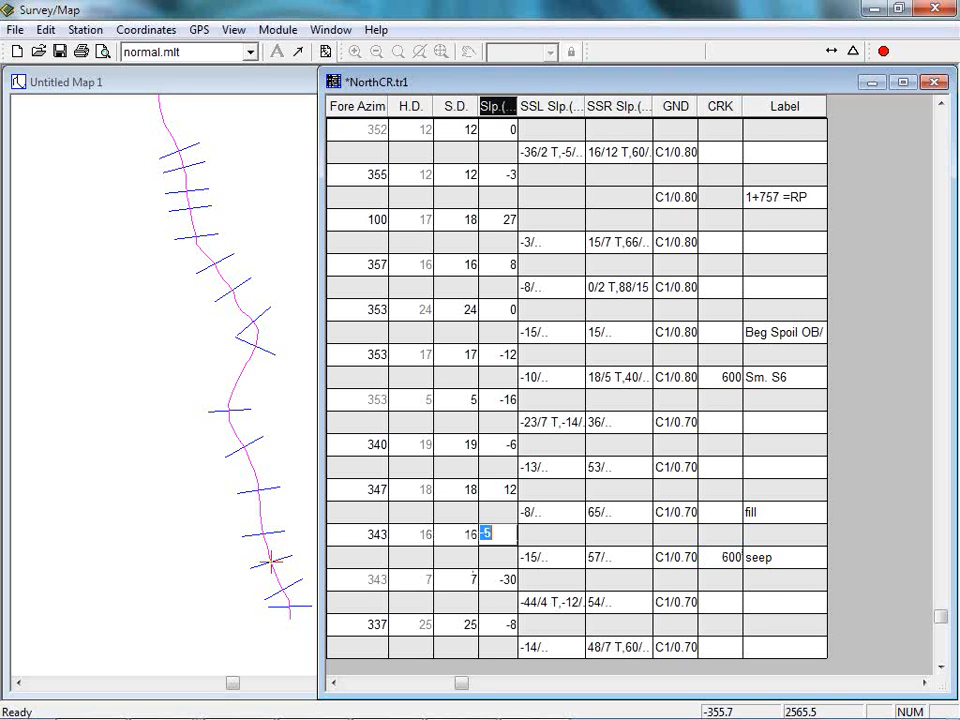
key("Tab")
key("Tab")
key("Tab")
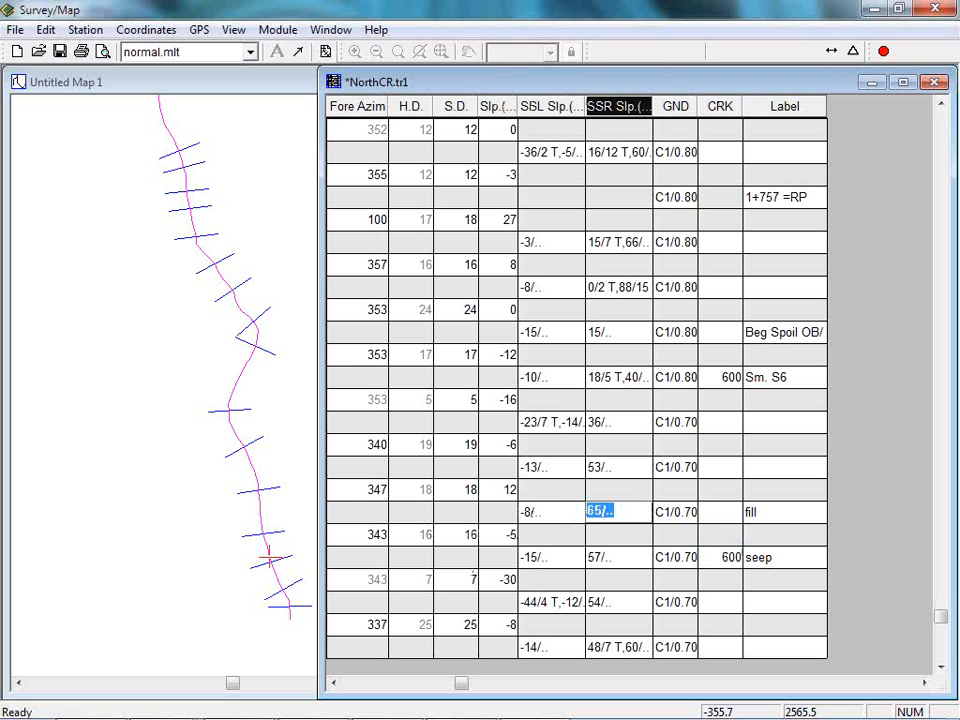
key("Tab")
key("Tab")
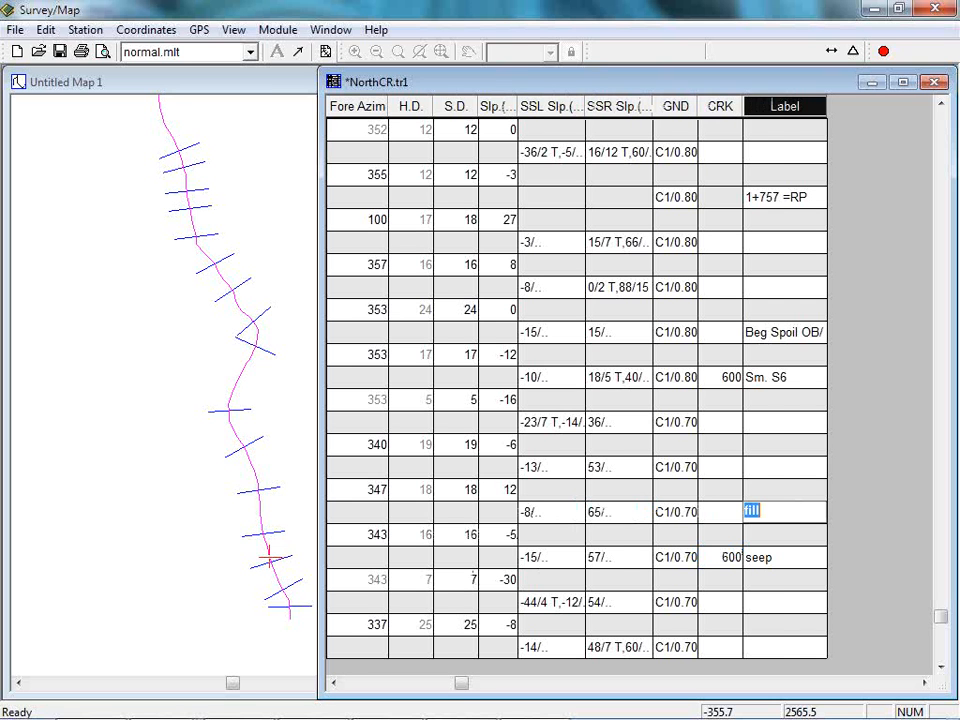
key("Tab")
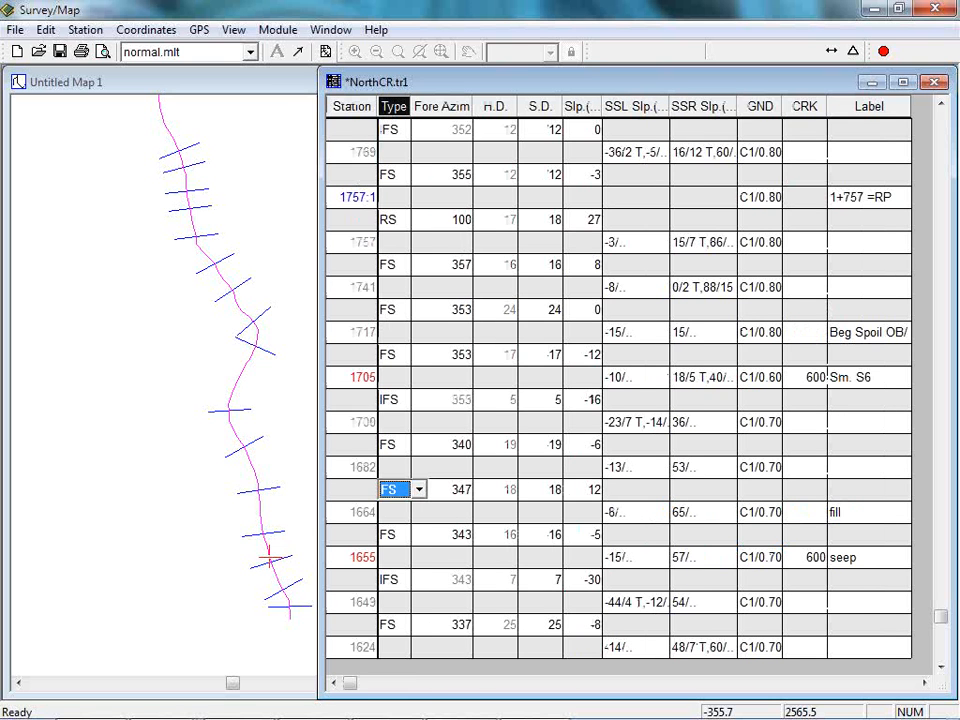
key("Tab")
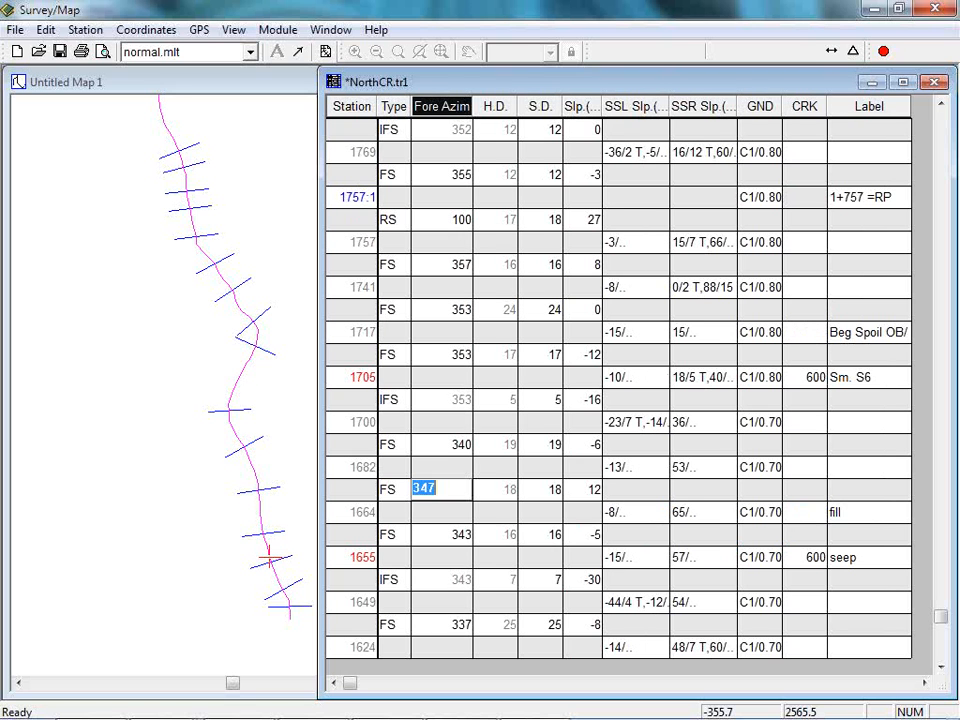
key("Tab")
key("Tab")
key("Tab")
key("Tab")
key("Tab")
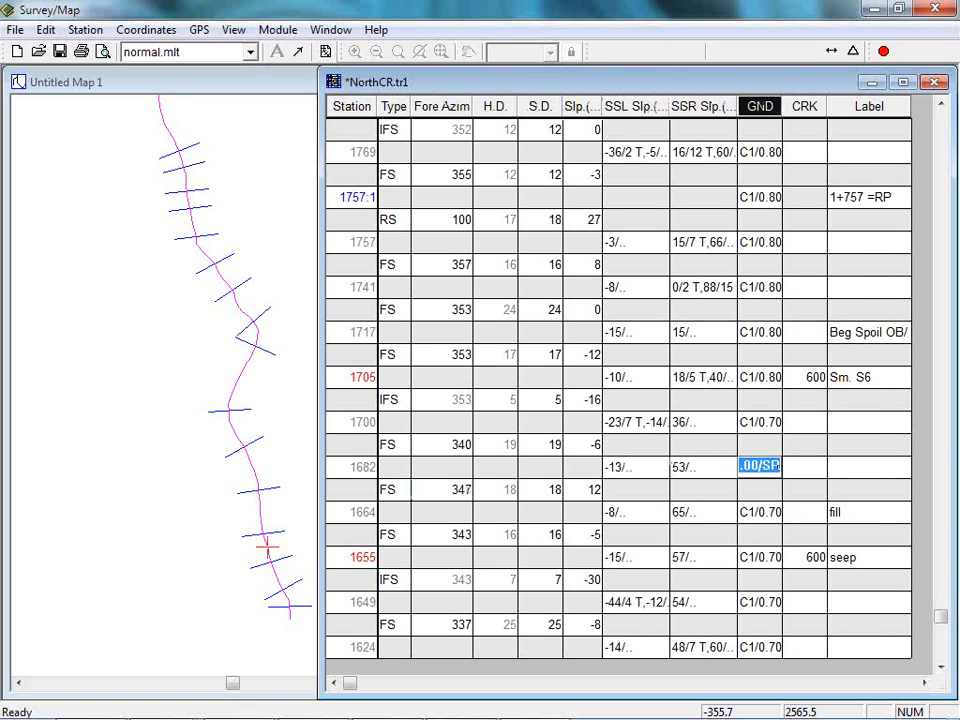
key("Tab")
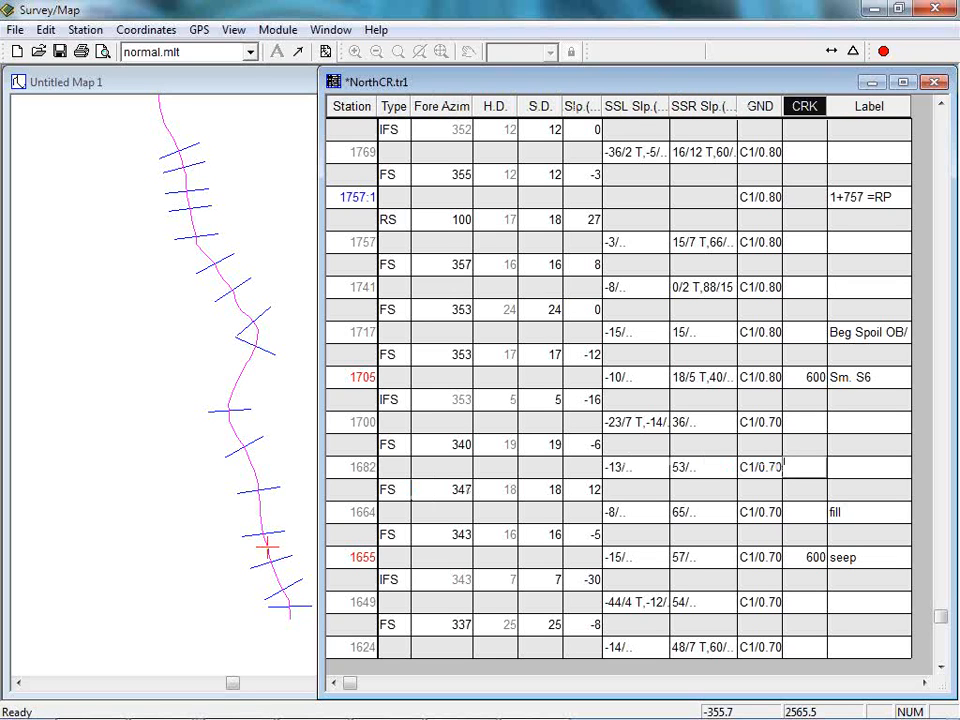
key("Tab")
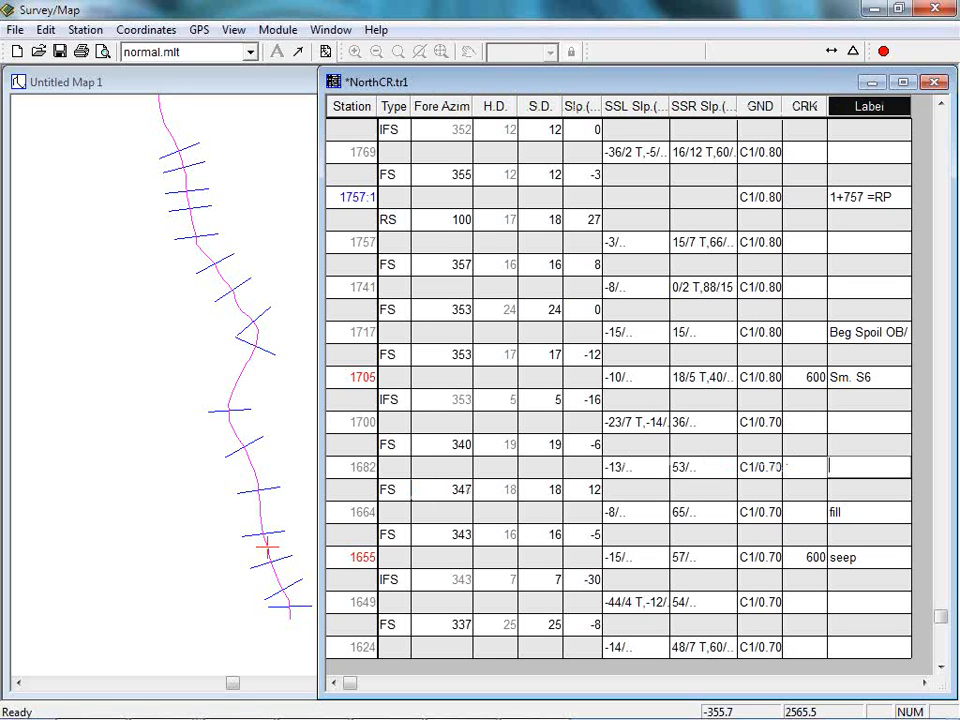
key("Tab")
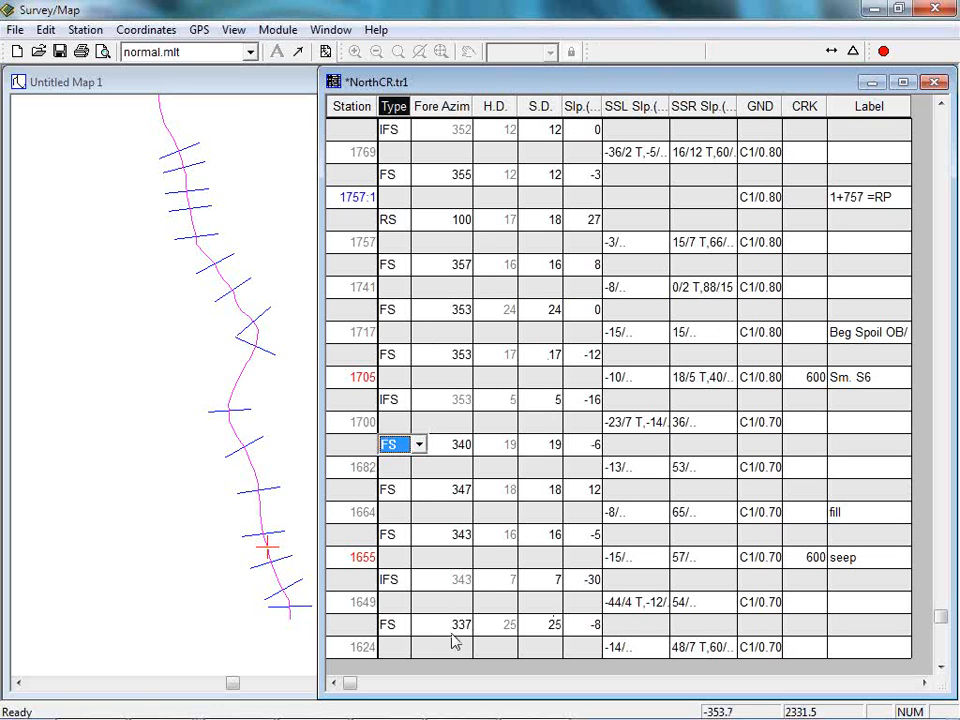
Switch to Terrain and open NORTHCR.TER from the Forestry folder of the Softree examples.
left_click(278, 30)
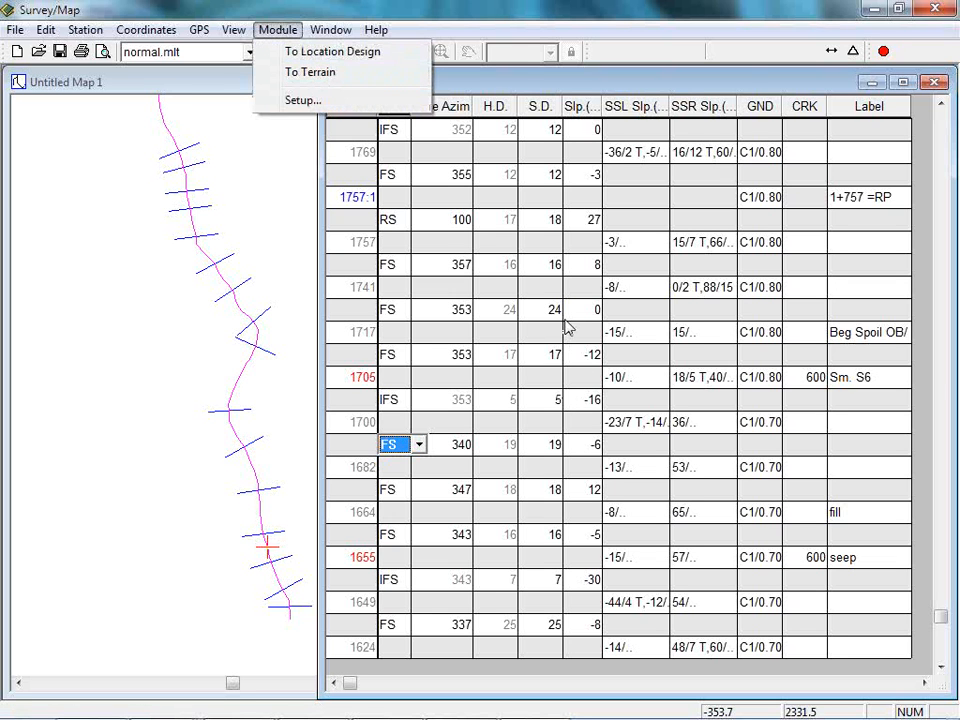
left_click(302, 74)
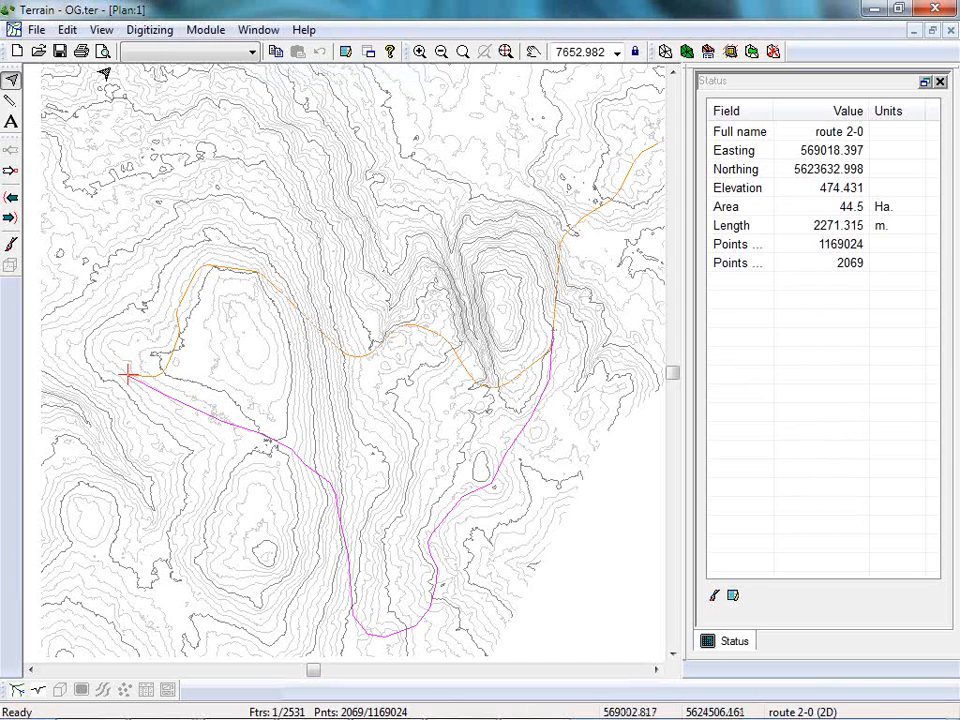
left_click(36, 30)
left_click(66, 73)
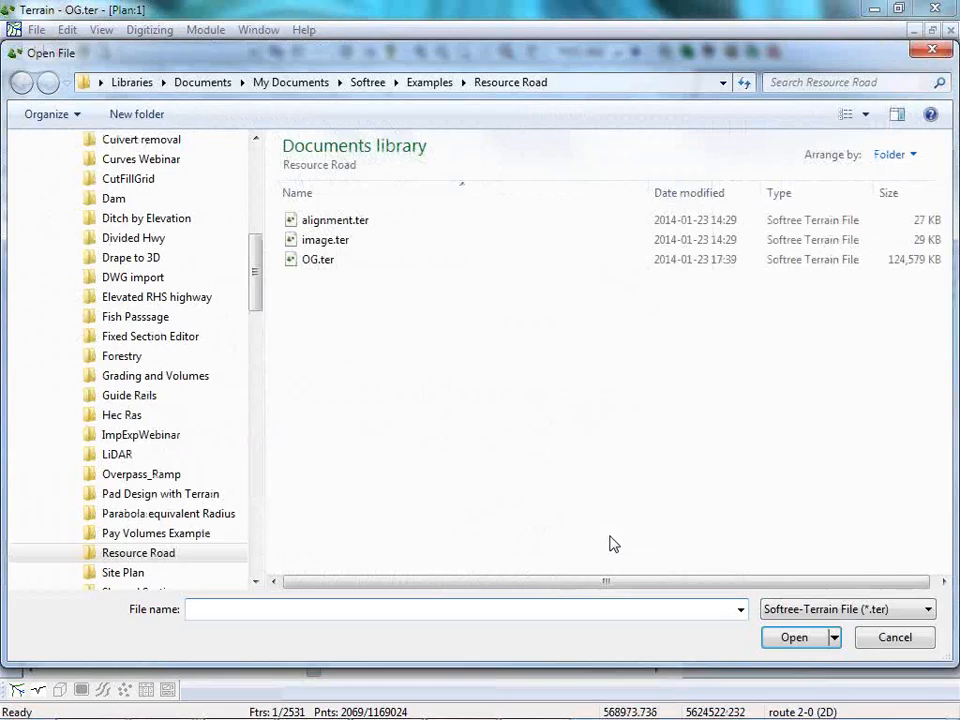
mouse_move(262, 277)
left_mouse_down()
mouse_move(266, 316)
mouse_move(259, 249)
mouse_move(257, 266)
left_mouse_up()
left_click(132, 396)
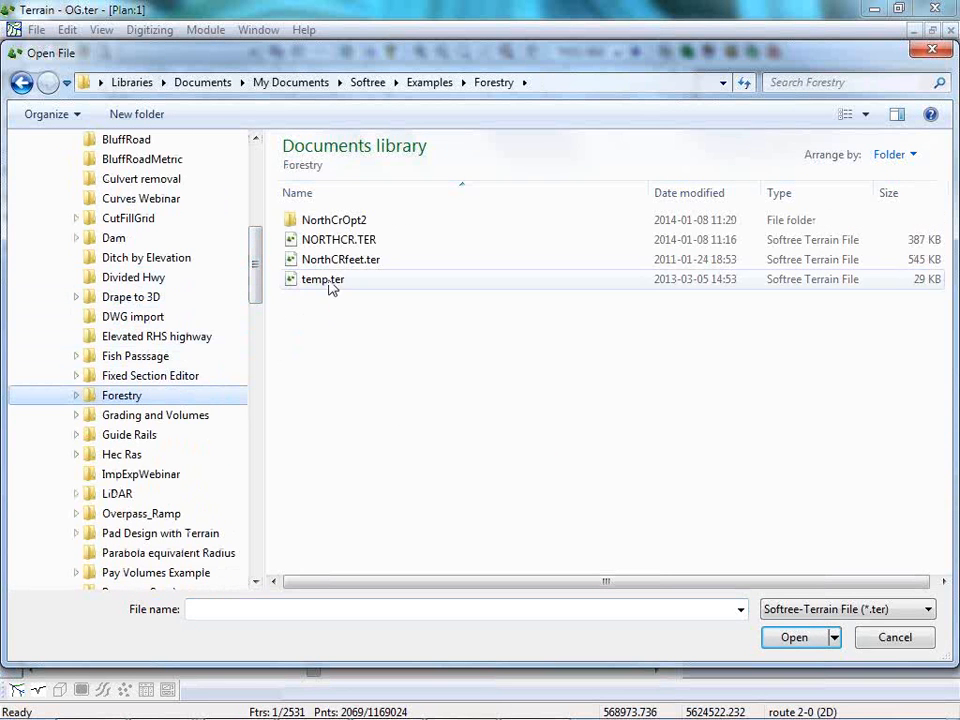
left_click(340, 241)
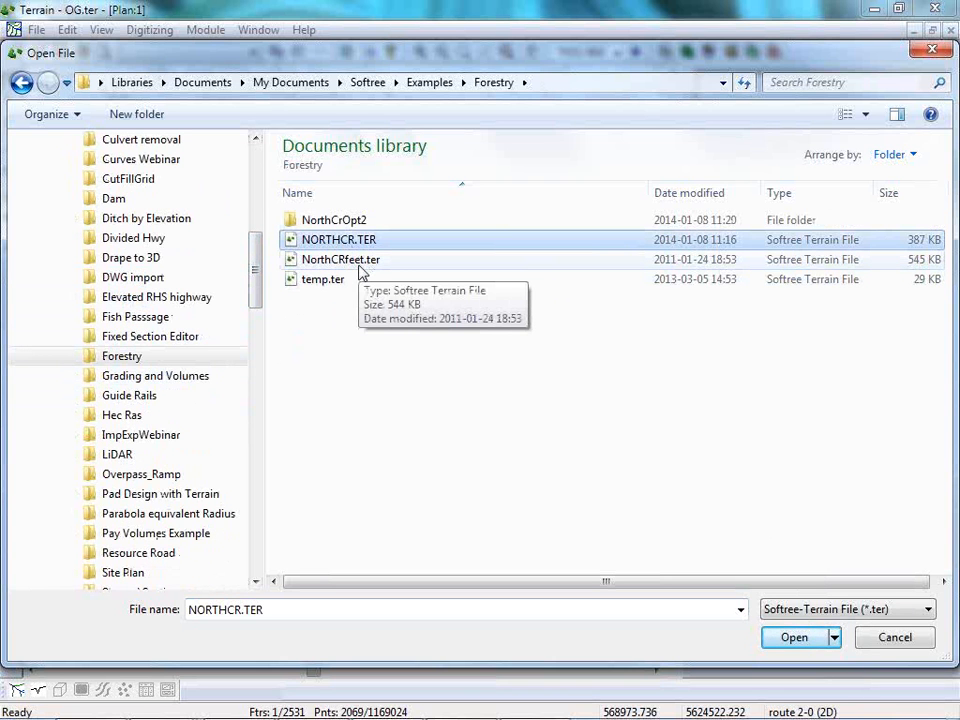
left_click(806, 644)
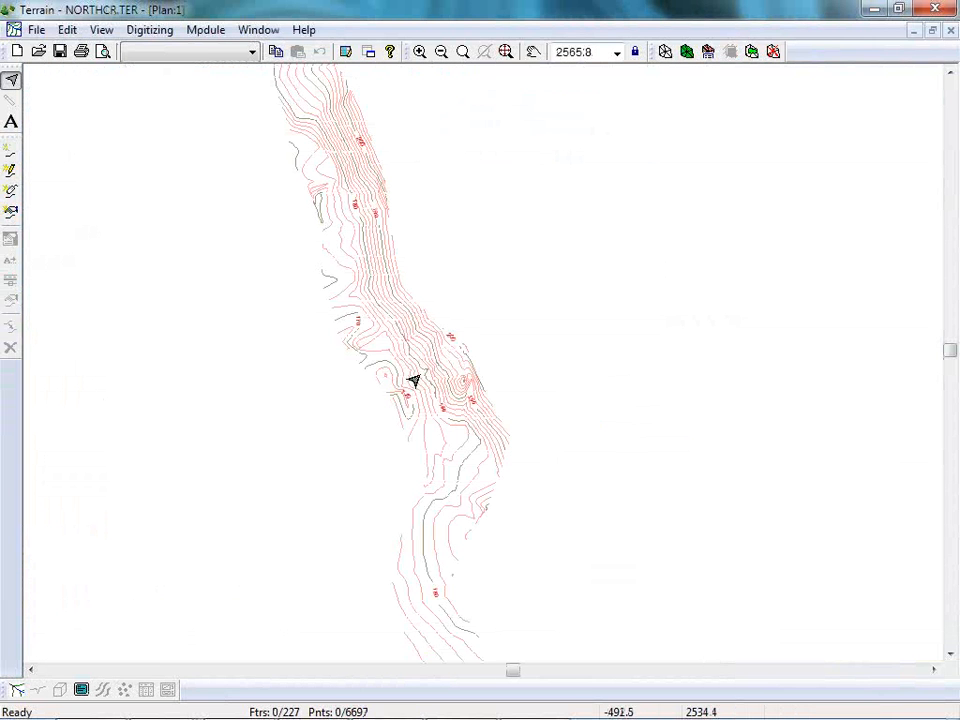
Open a new 3D view window of the NORTHCR terrain and orbit the surface.
mouse_move(414, 381)
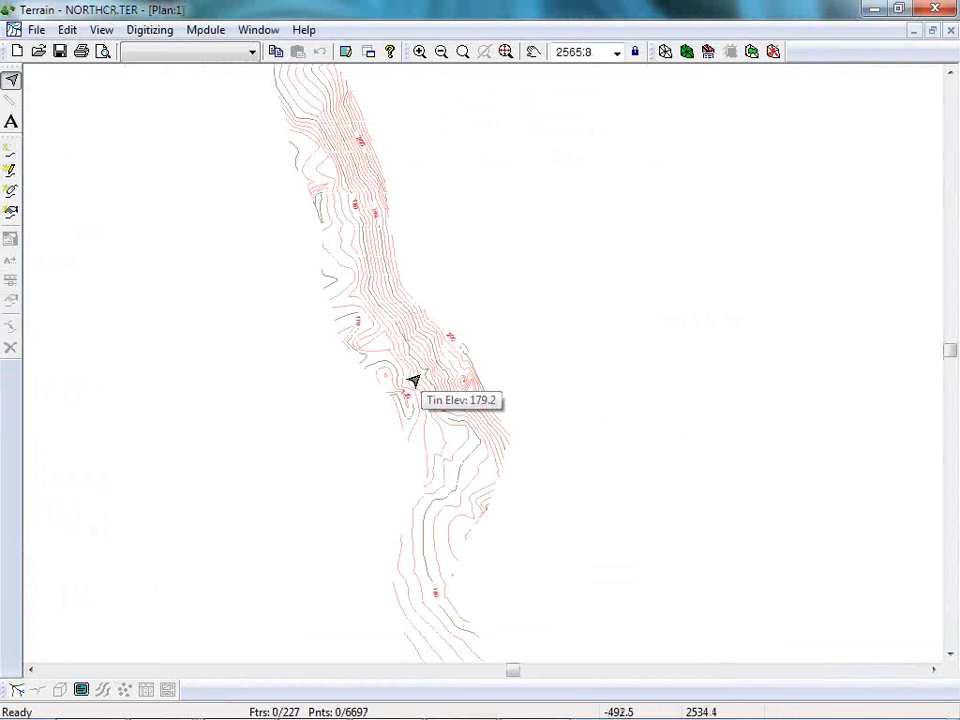
left_click(258, 30)
mouse_move(280, 51)
mouse_move(487, 62)
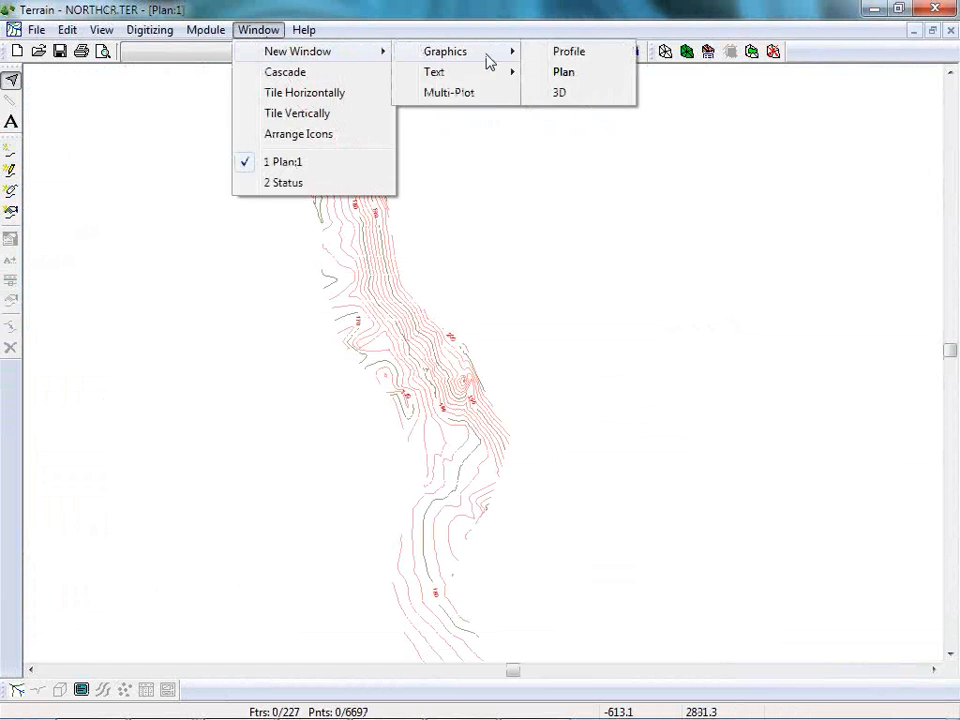
left_click(572, 94)
left_click_drag(670, 502, 709, 658)
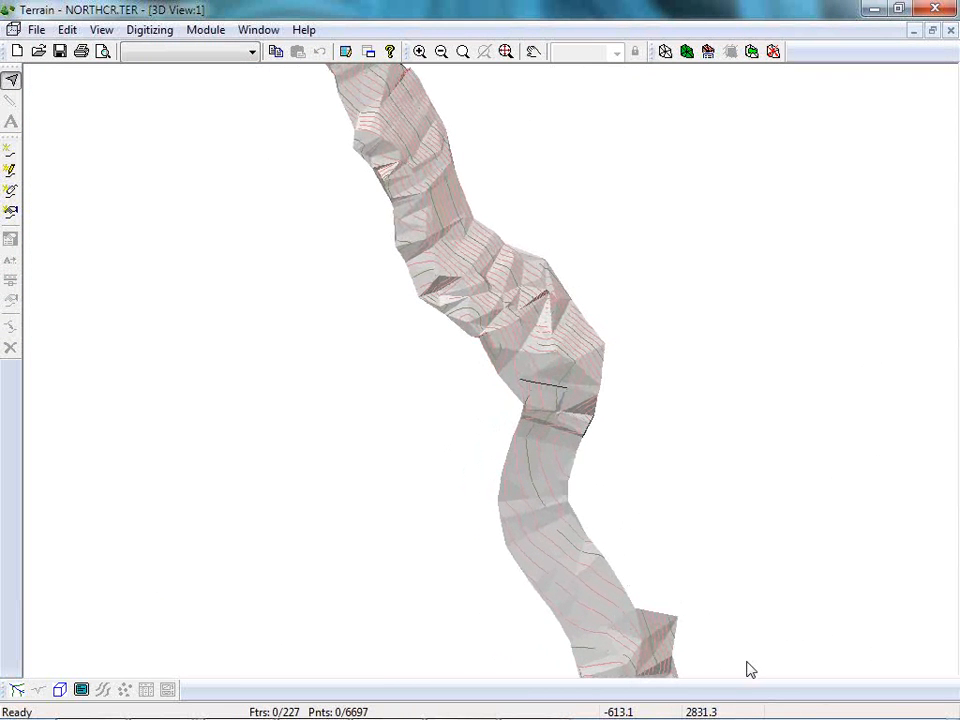
Minimize the Status window and tile the 3D view and plan vertically.
left_click(258, 30)
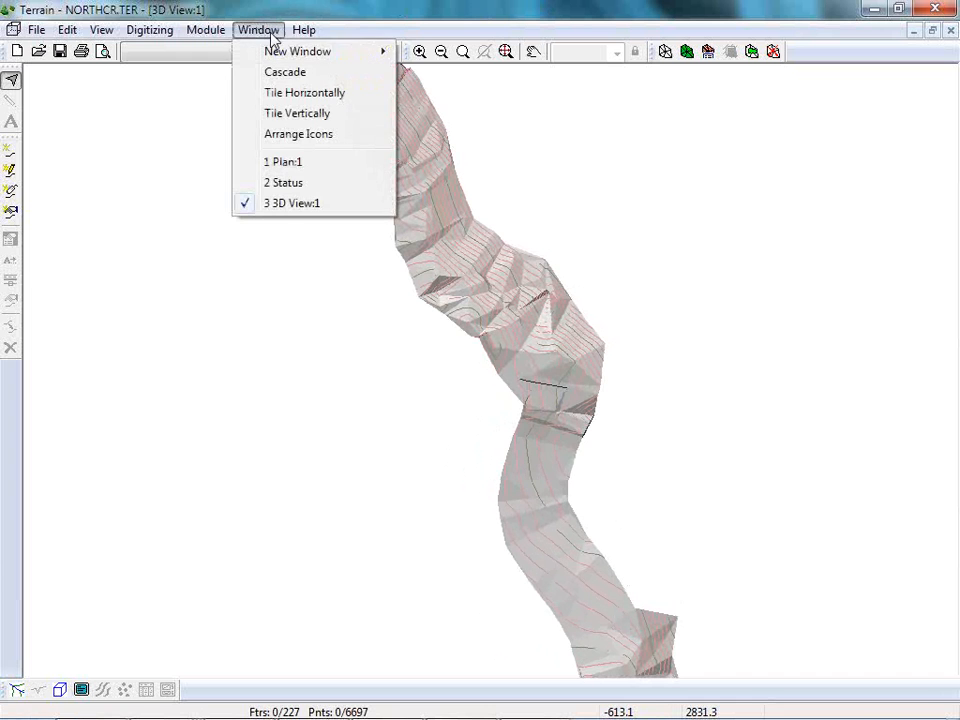
left_click(276, 113)
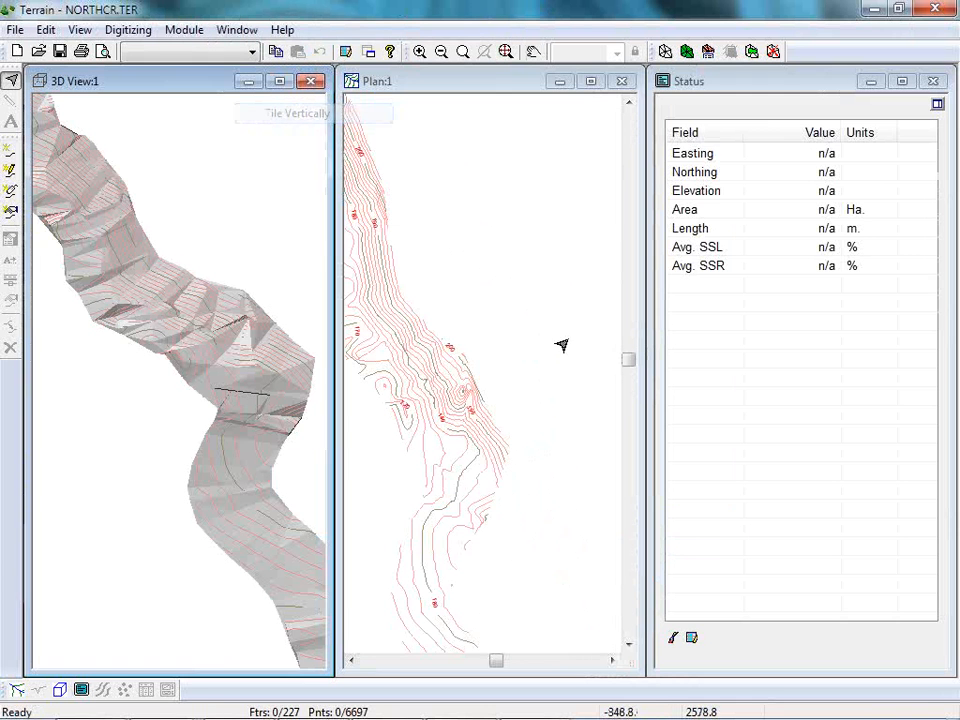
left_click(871, 81)
left_click(234, 31)
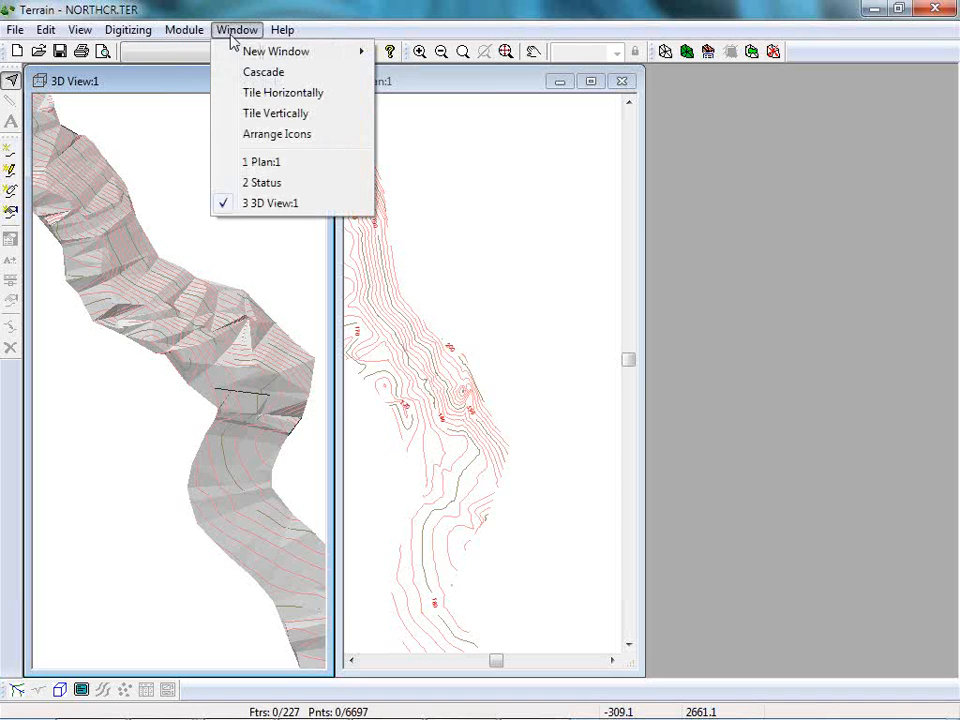
left_click(276, 113)
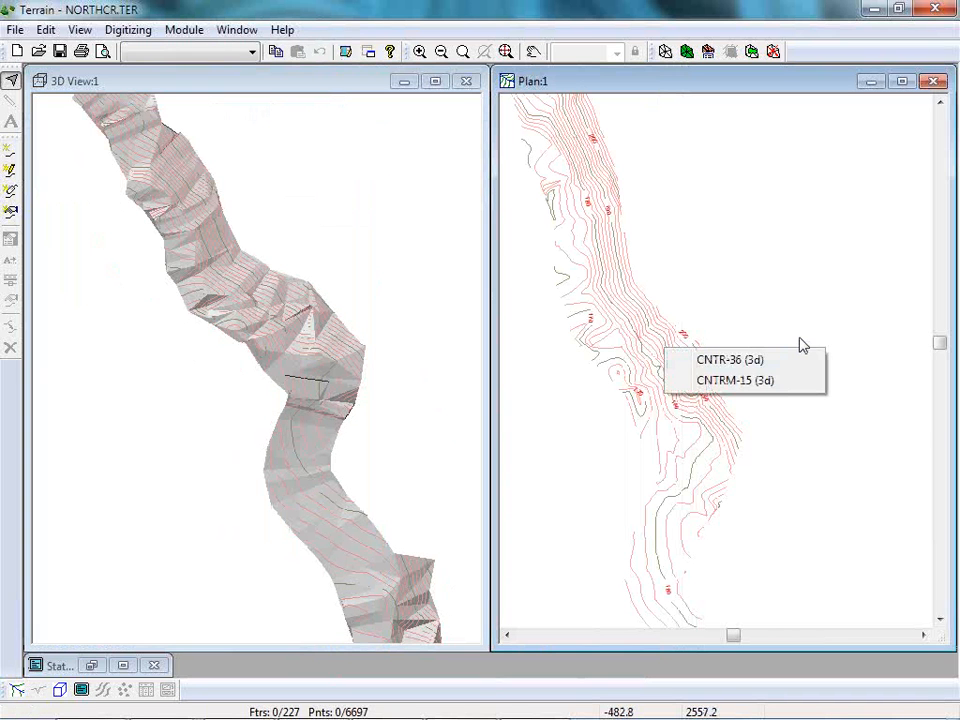
Select all terrain features in the plan view and inspect the NORTHCR traverse feature at one of its vertices.
left_click(805, 380)
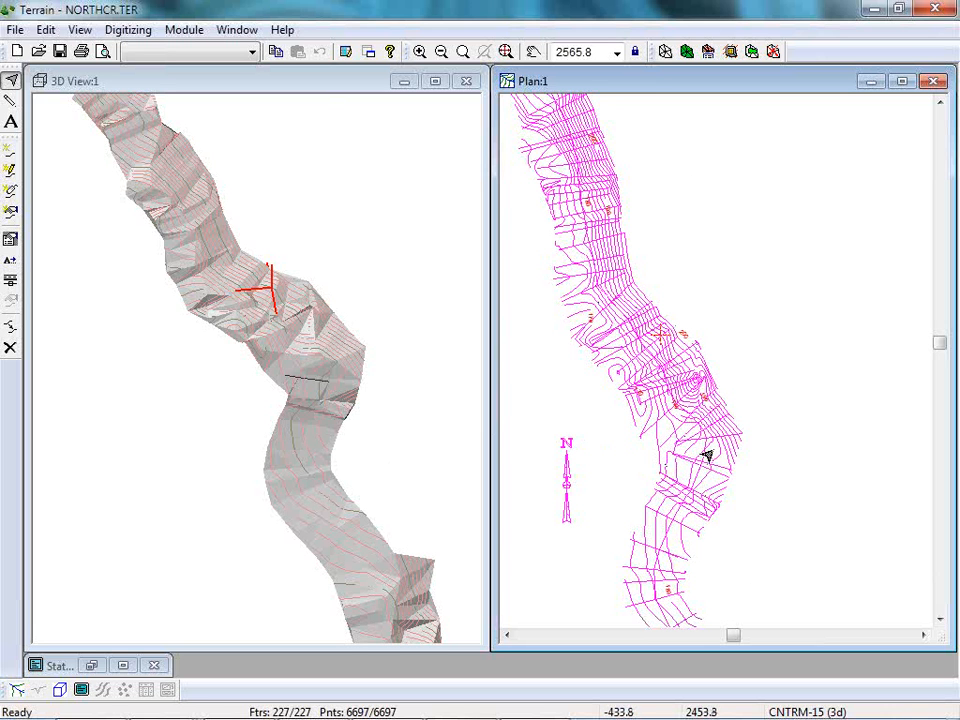
mouse_move(581, 246)
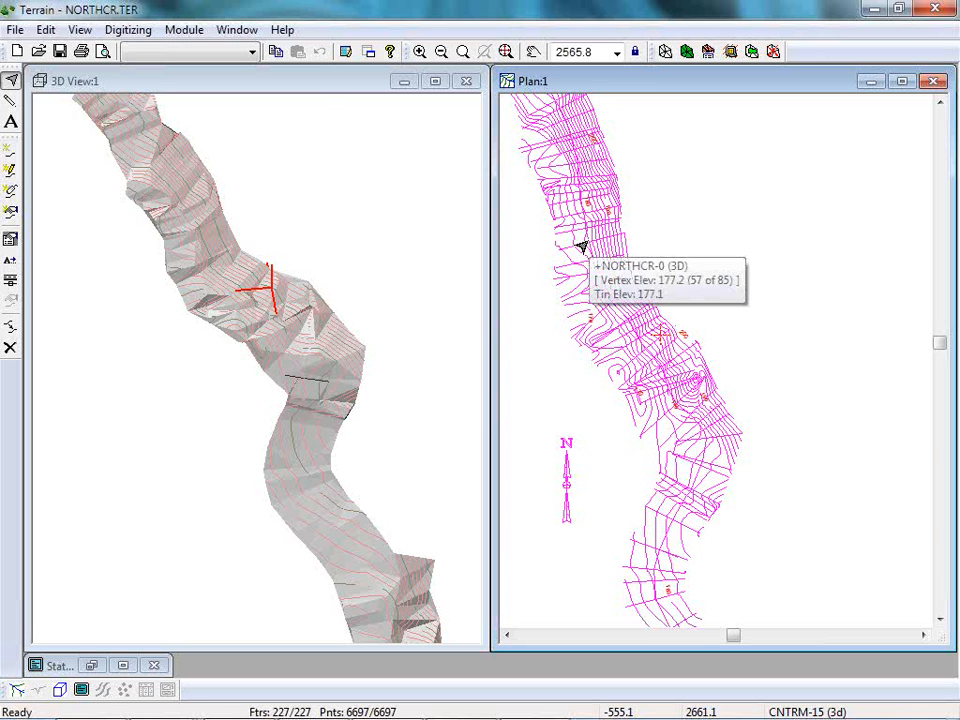
Switch to Survey/Map and turn on section lines and radial shots in the options of Untitled Map 1.
mouse_move(465, 712)
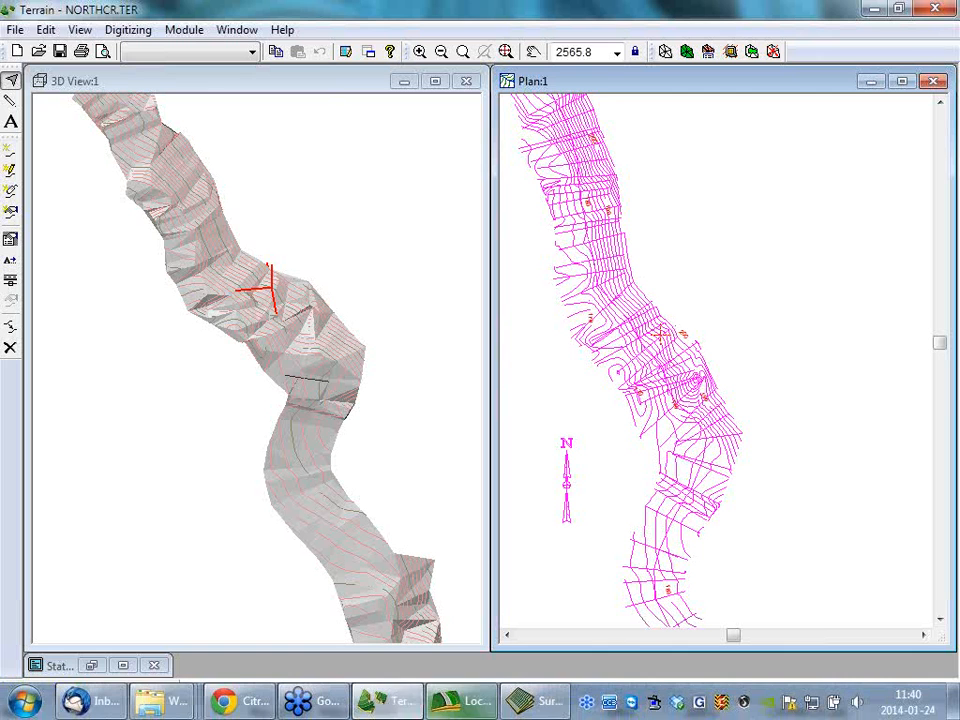
left_click(465, 705)
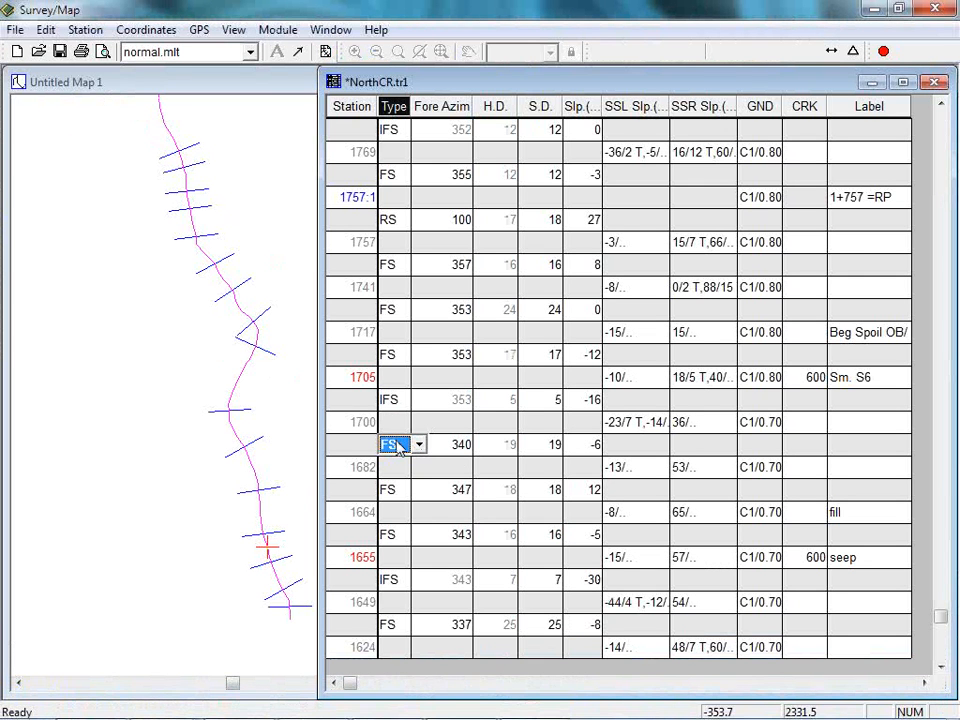
left_click(399, 219)
right_click(127, 332)
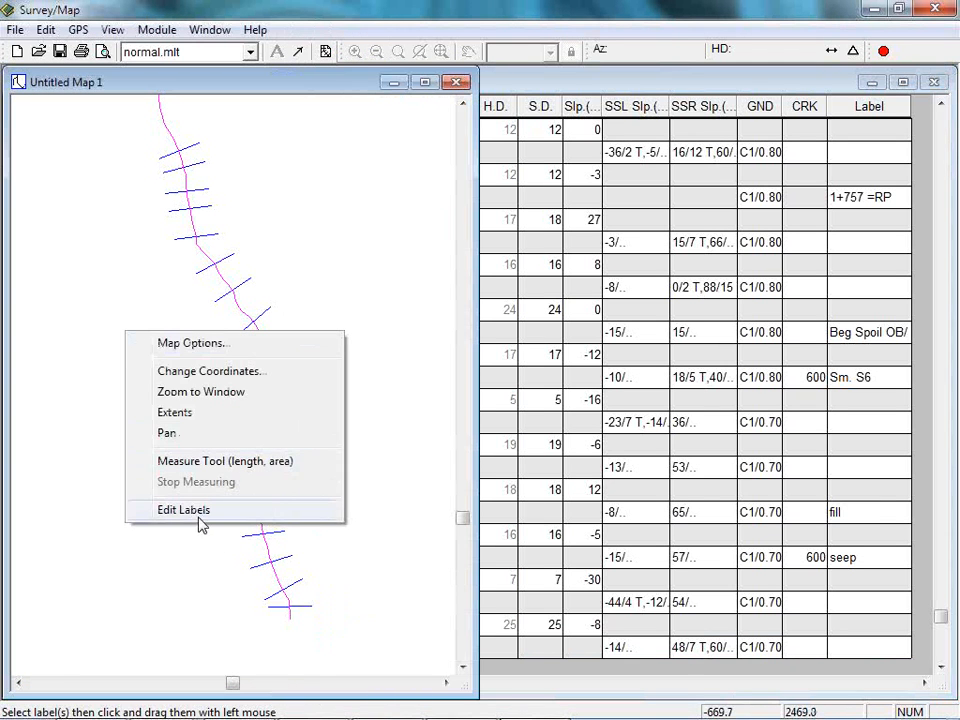
left_click(188, 343)
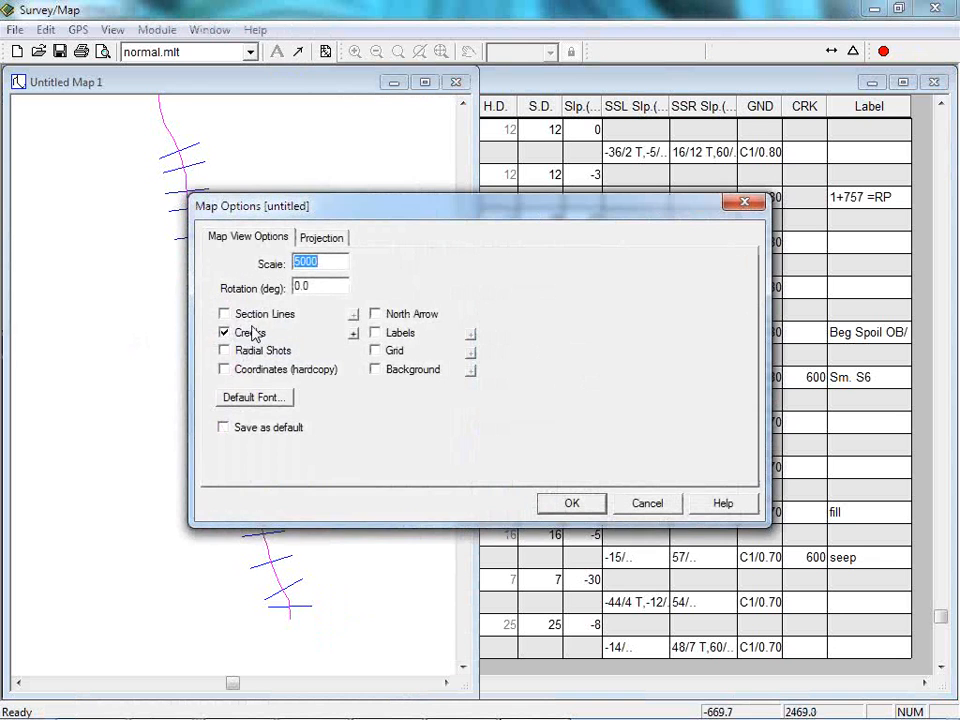
left_click(226, 315)
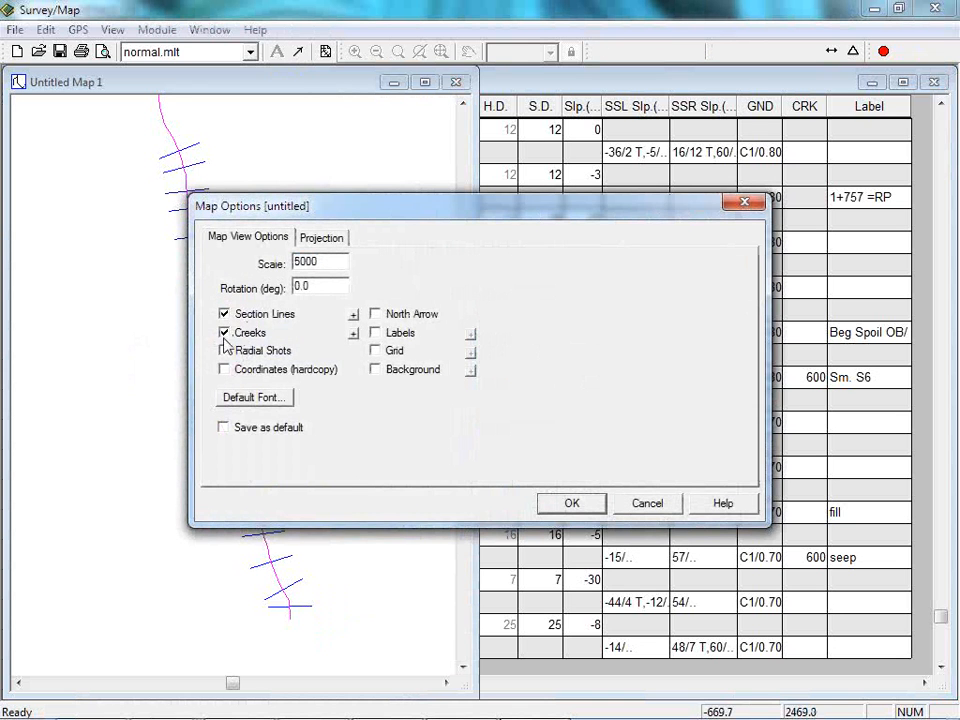
left_click(226, 351)
left_click(590, 510)
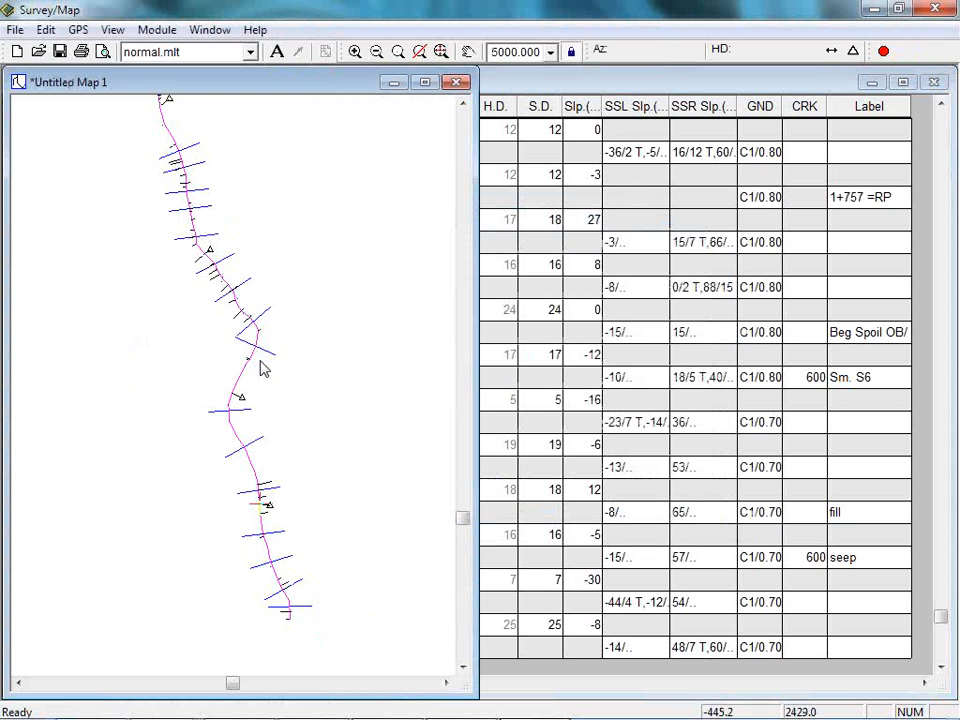
Pick the radial shot symbol near station 1958 on the map, narrow the map window and select the matching RS entry in the table.
left_click(242, 401)
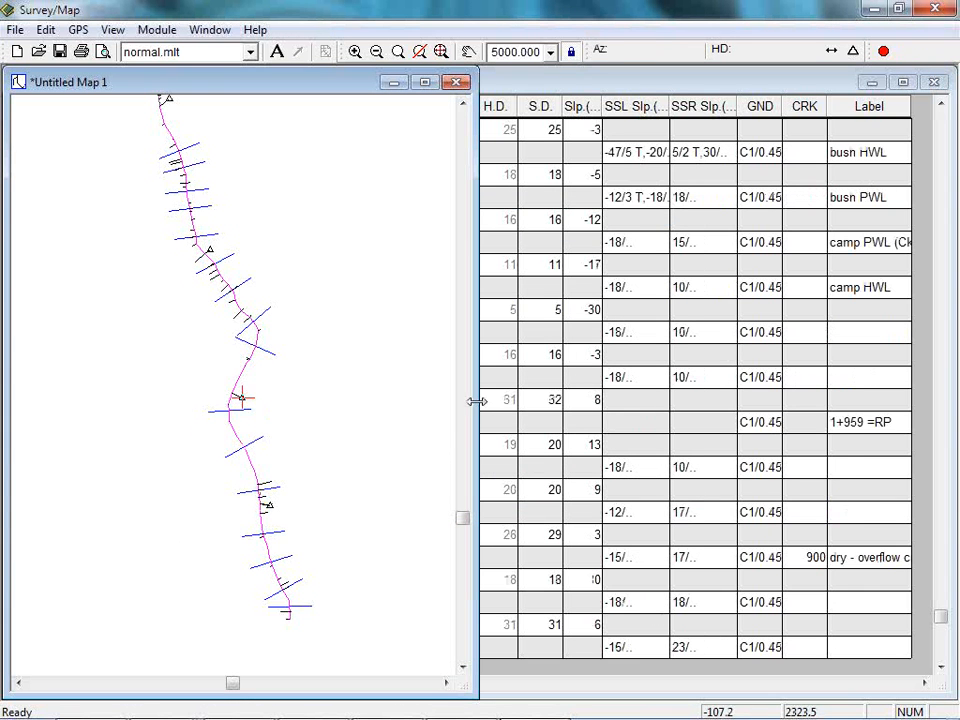
left_click_drag(470, 399, 307, 390)
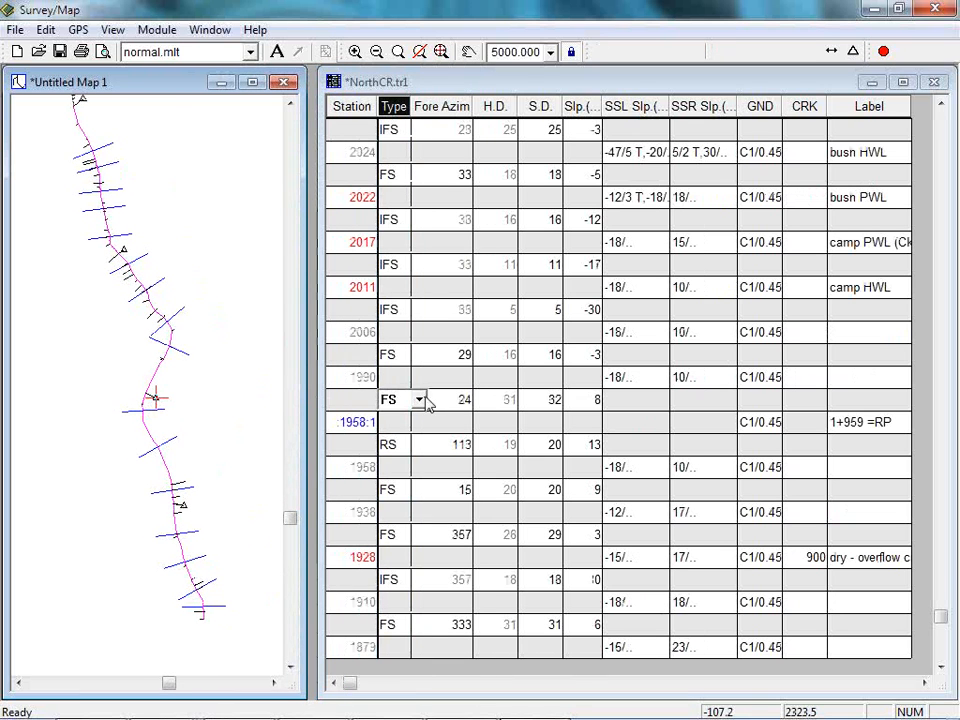
left_click(389, 446)
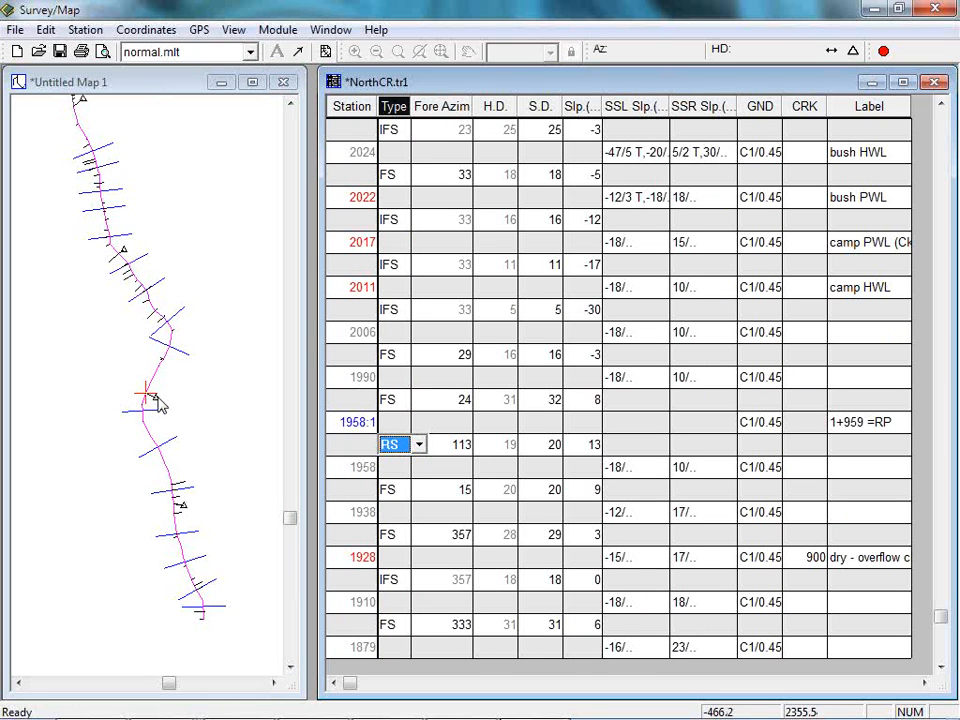
mouse_move(157, 403)
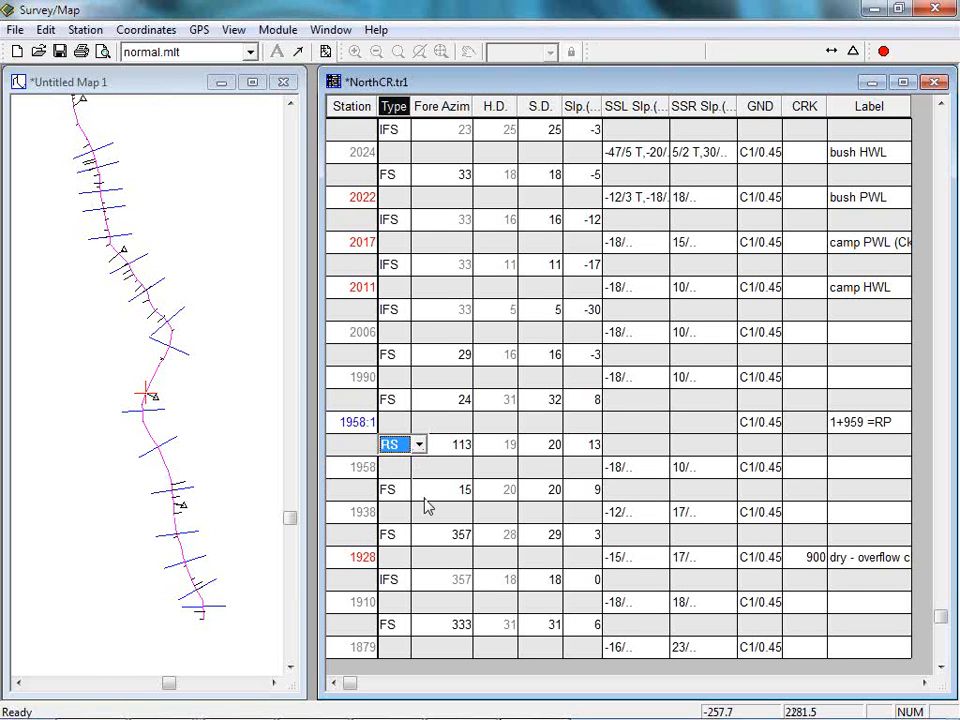
Switch back to Terrain and clear the selection of all features in the plan view.
mouse_move(549, 717)
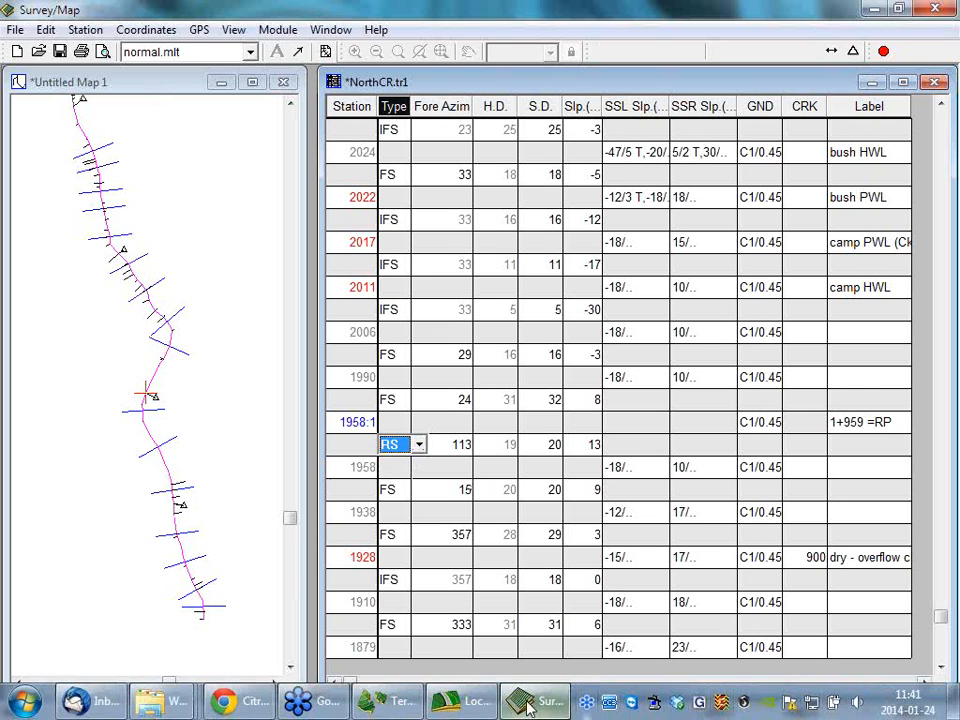
left_click(392, 701)
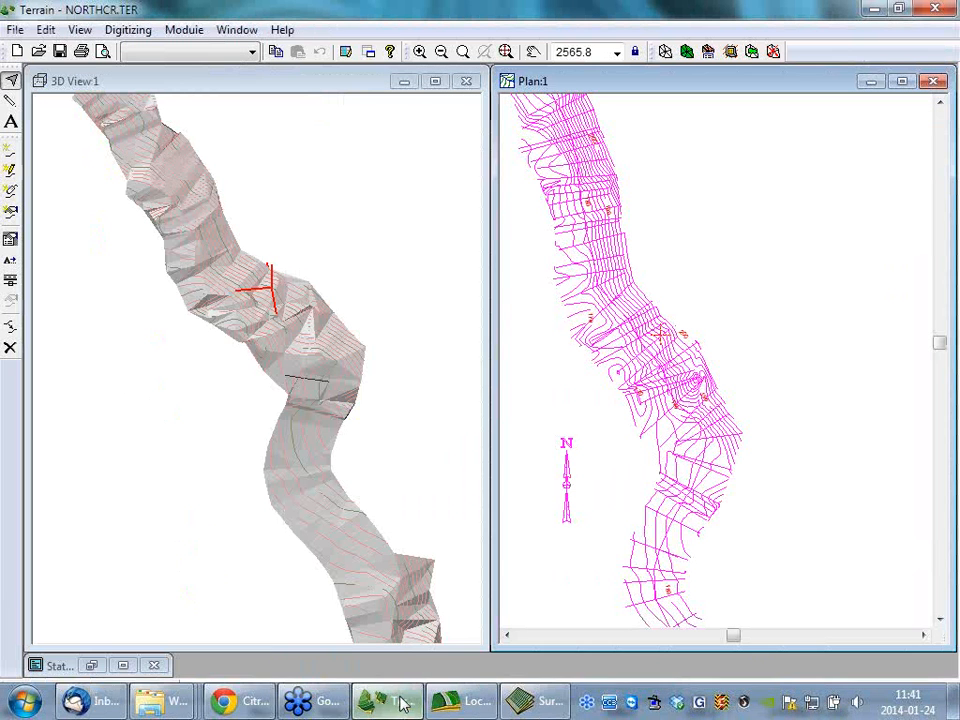
left_click(672, 393)
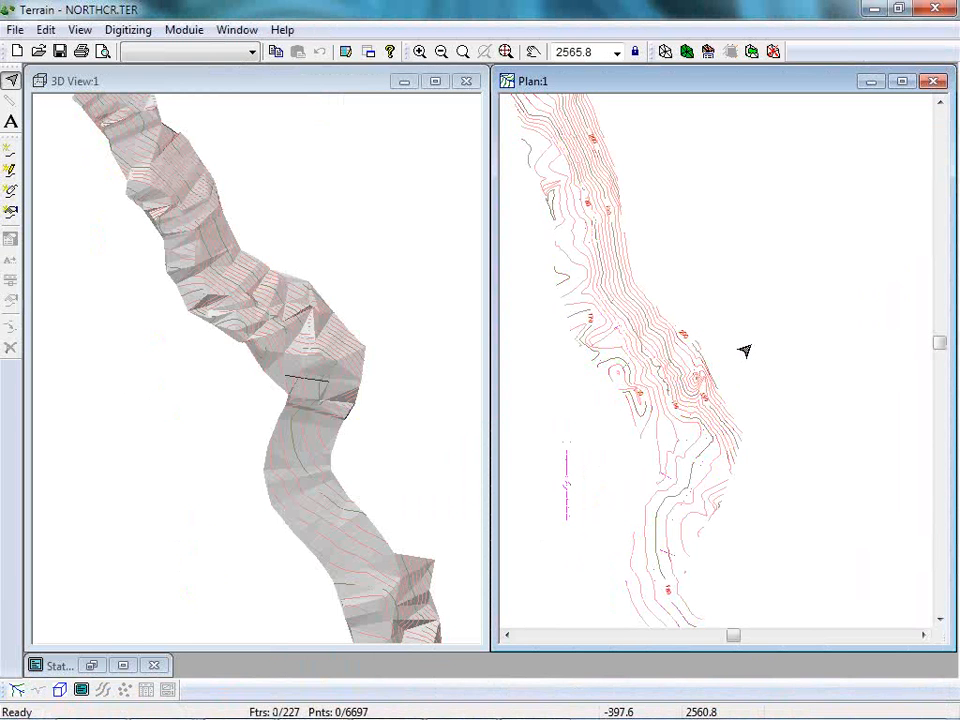
mouse_move(762, 316)
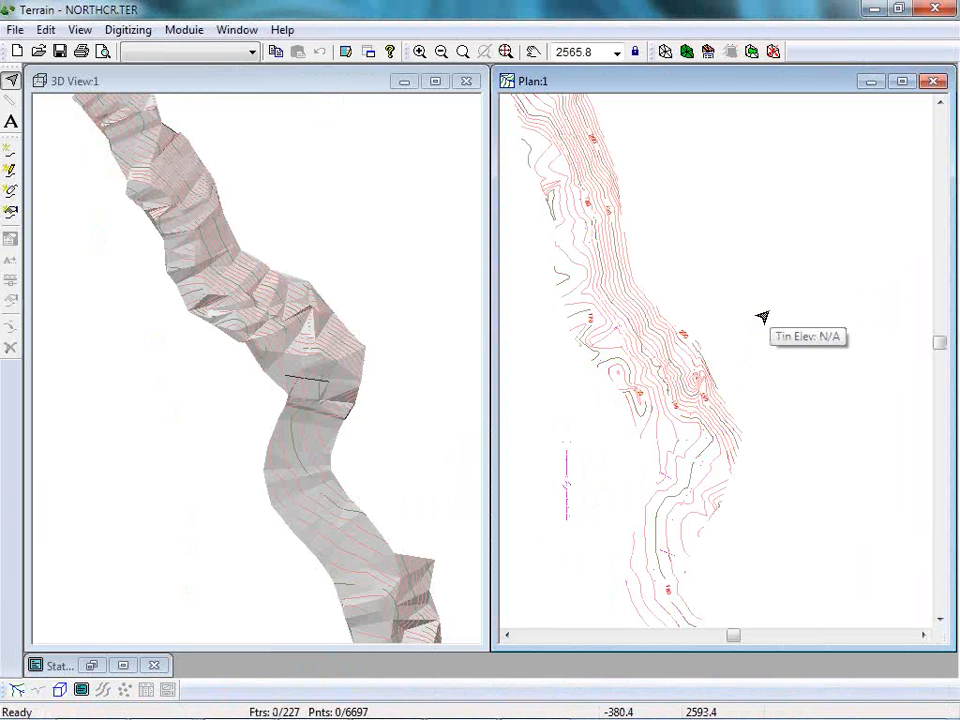
Switch to Location, start a new location design and browse to the Softree Examples Forestry folder in Documents.
left_click(182, 30)
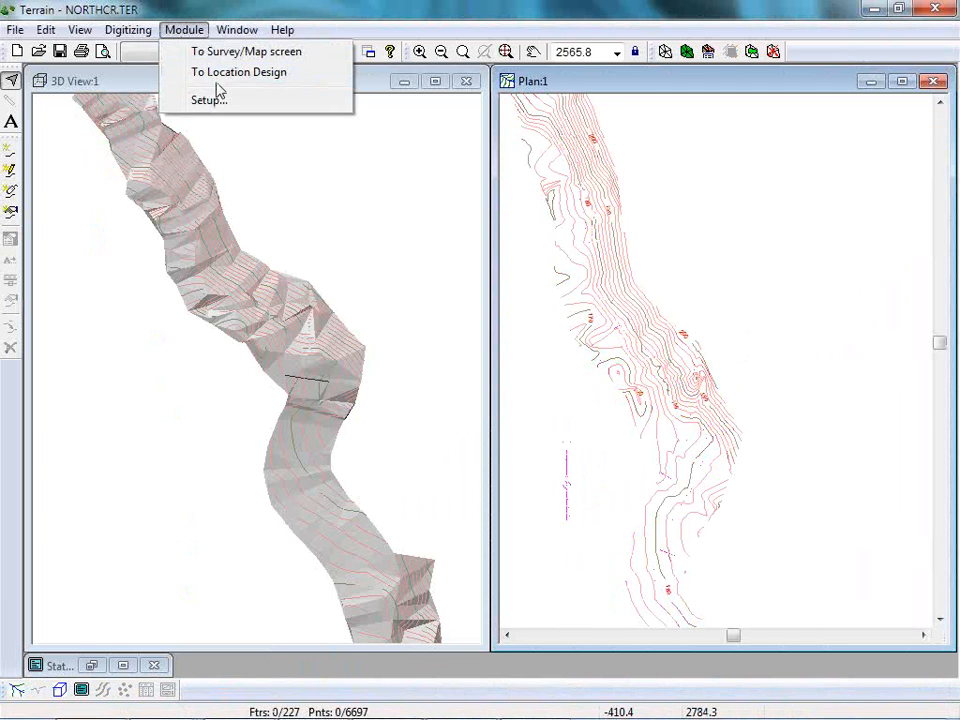
left_click(205, 72)
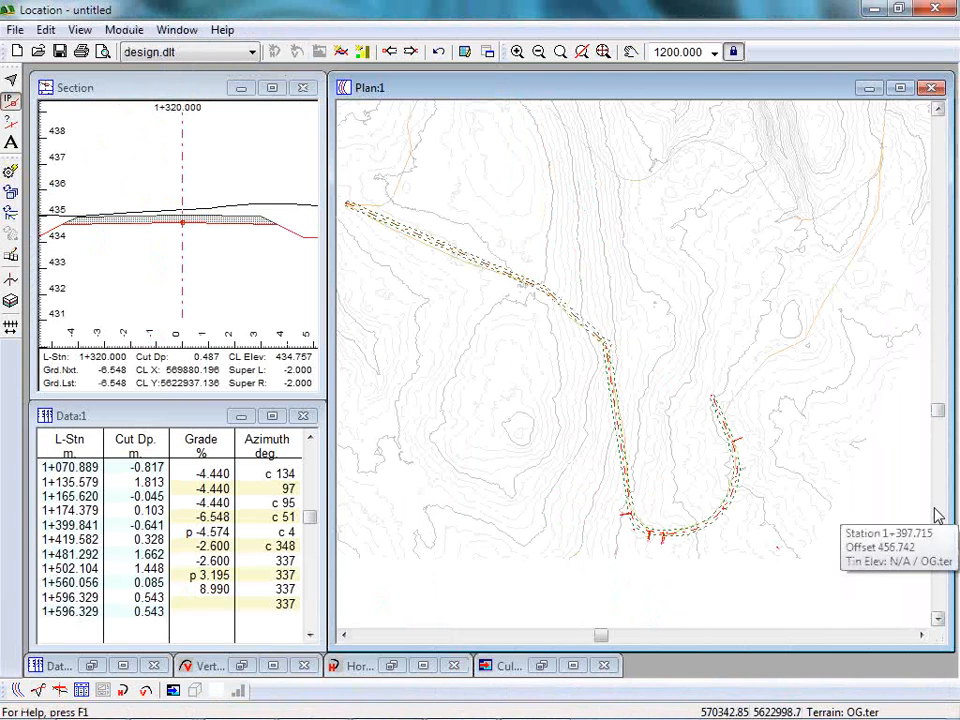
left_click(15, 50)
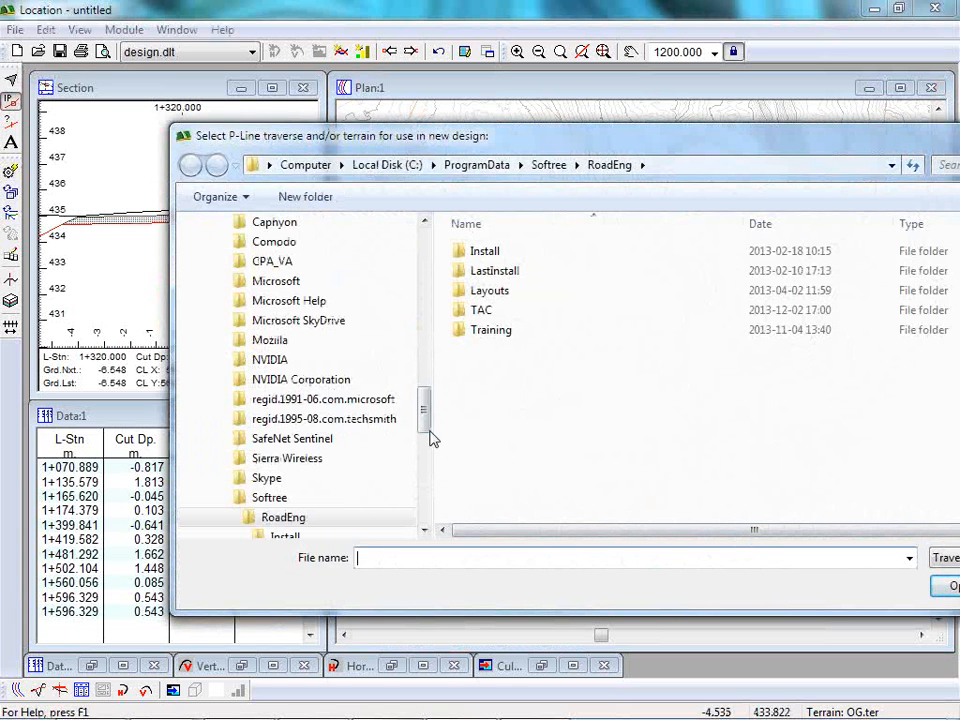
left_click_drag(422, 420, 418, 242)
left_click(270, 312)
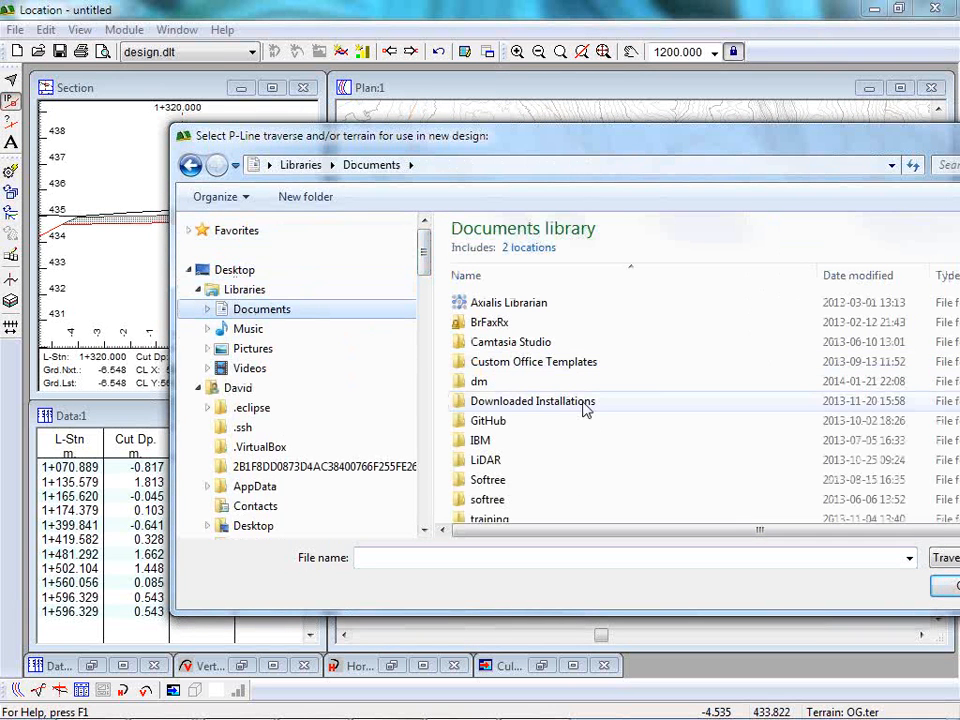
double_click(490, 485)
scroll(508, 400, "down", 2)
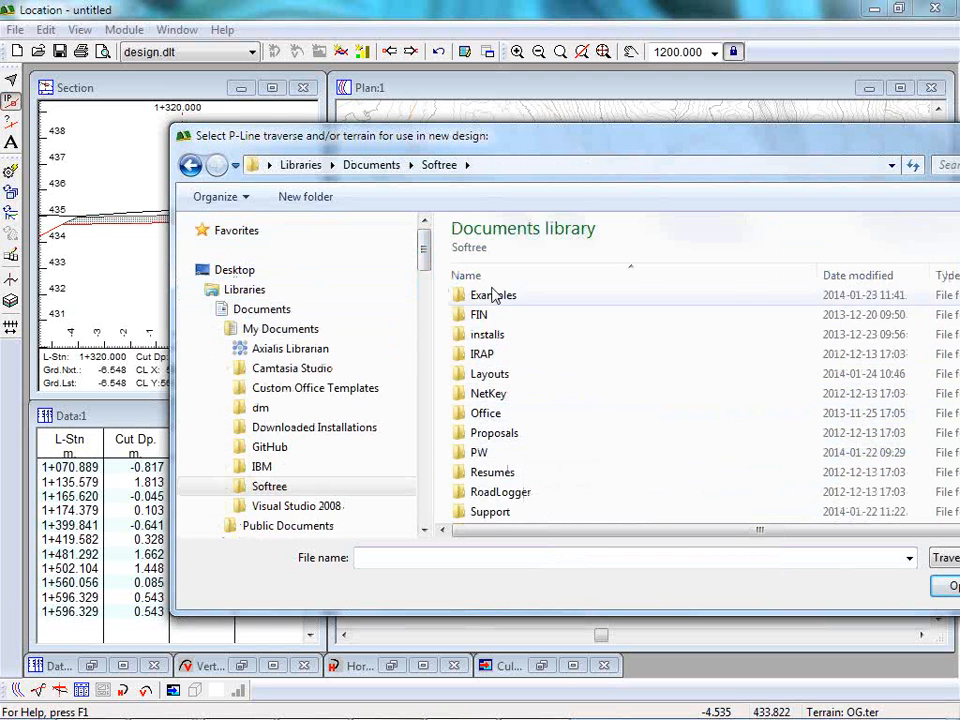
double_click(493, 297)
scroll(515, 420, "down", 3)
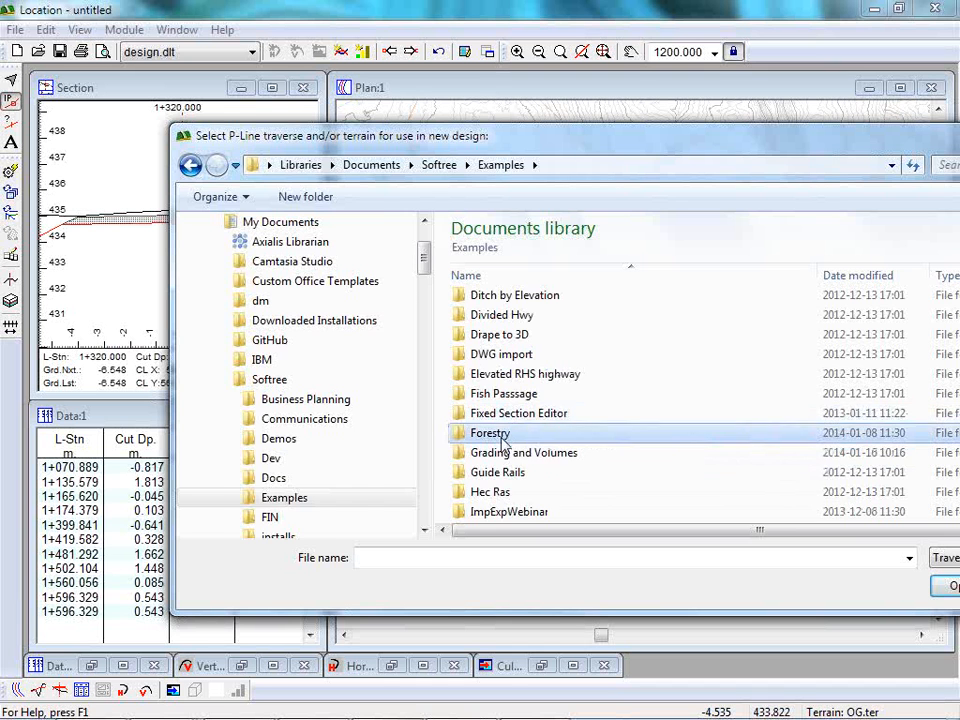
double_click(505, 435)
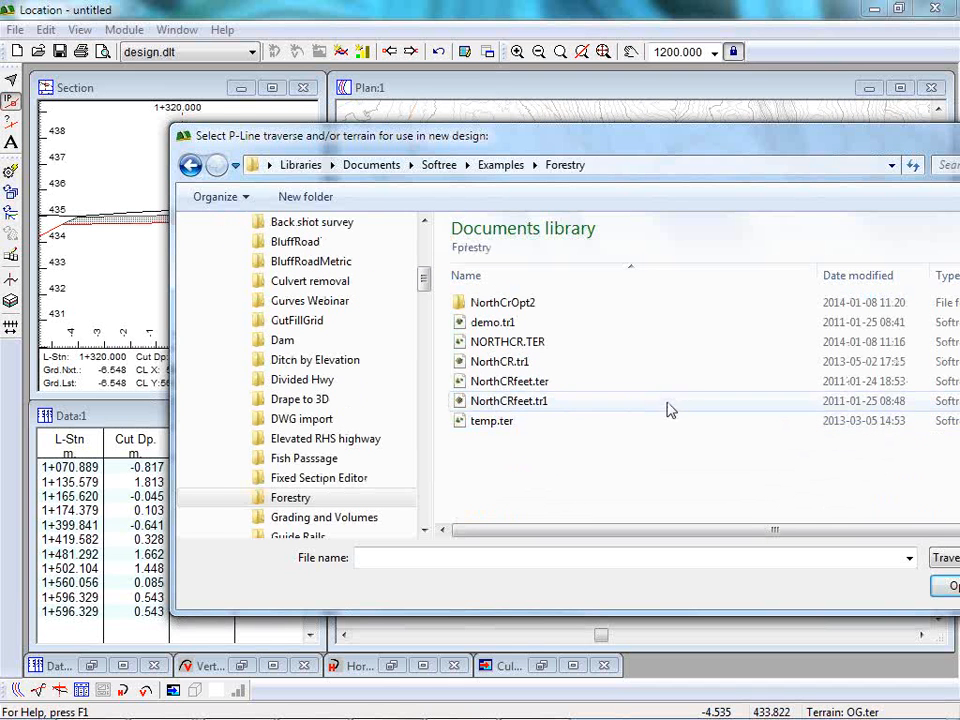
Load traverse NorthCR.tr1 together with terrain NORTHCR.TER into the new design.
left_click(490, 366)
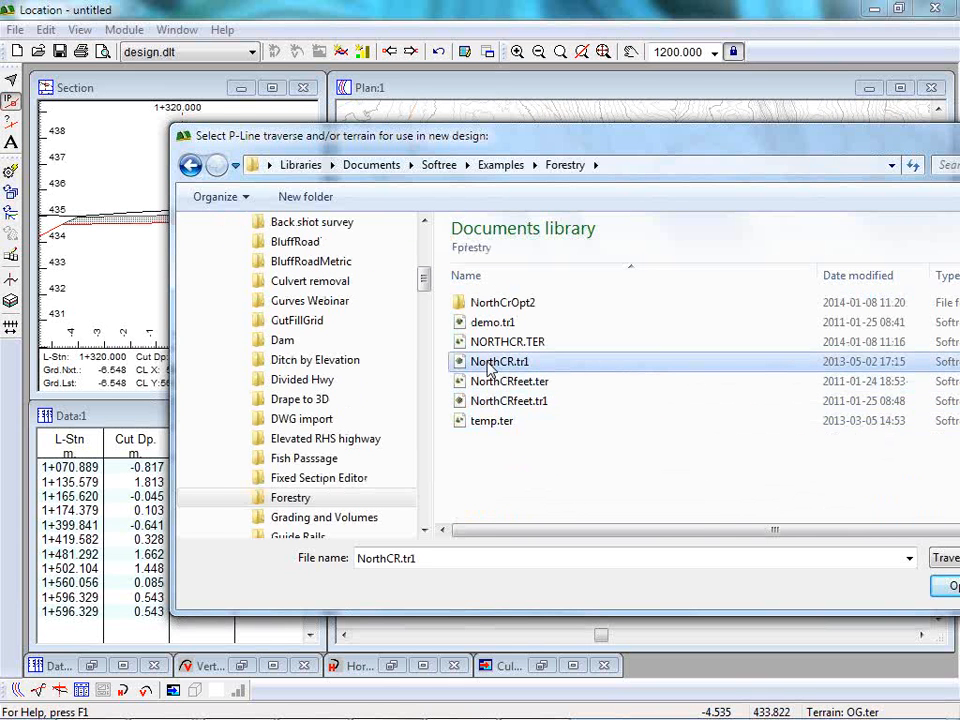
left_click(497, 342, "ctrl")
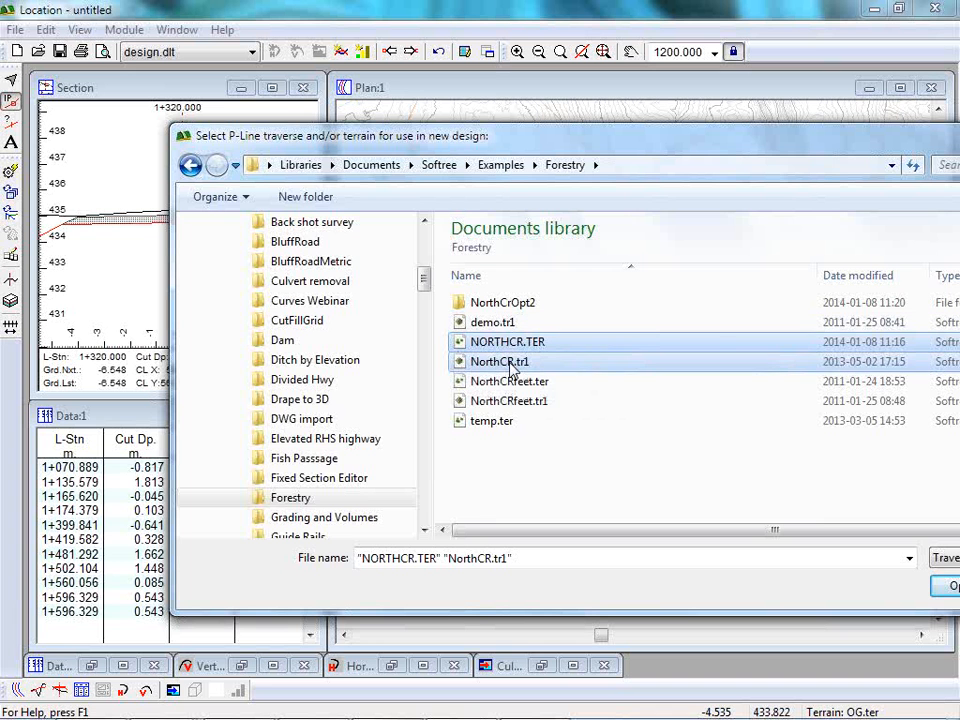
left_click(944, 586)
left_click(529, 423)
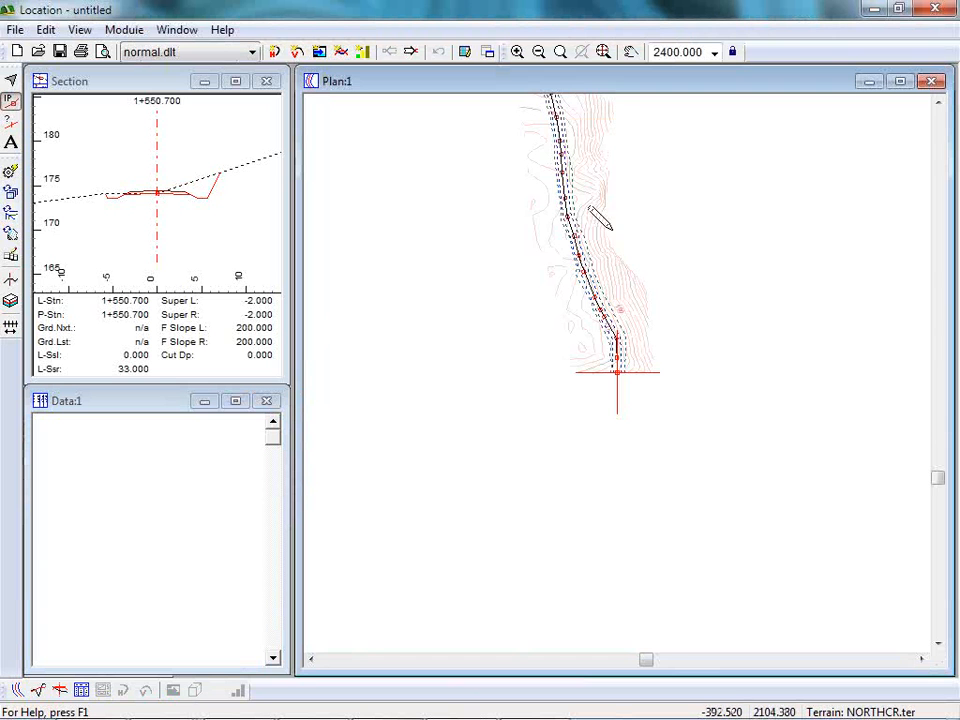
Review the new design's alignment in plan and bring up its profile with the mass haul diagram.
middle_click_drag(606, 214, 567, 463)
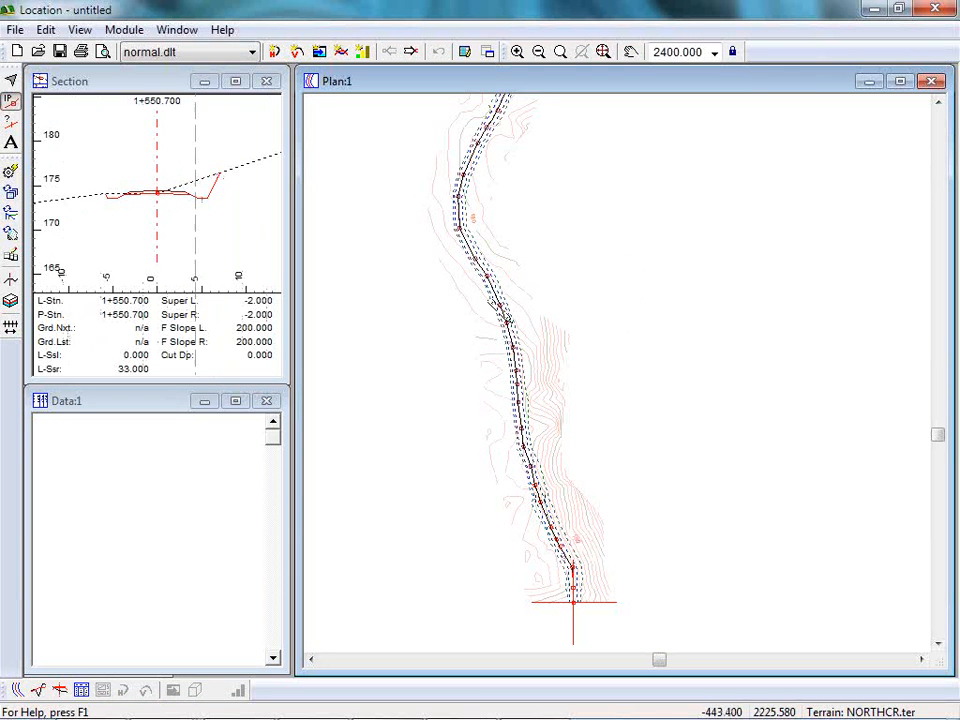
mouse_move(498, 111)
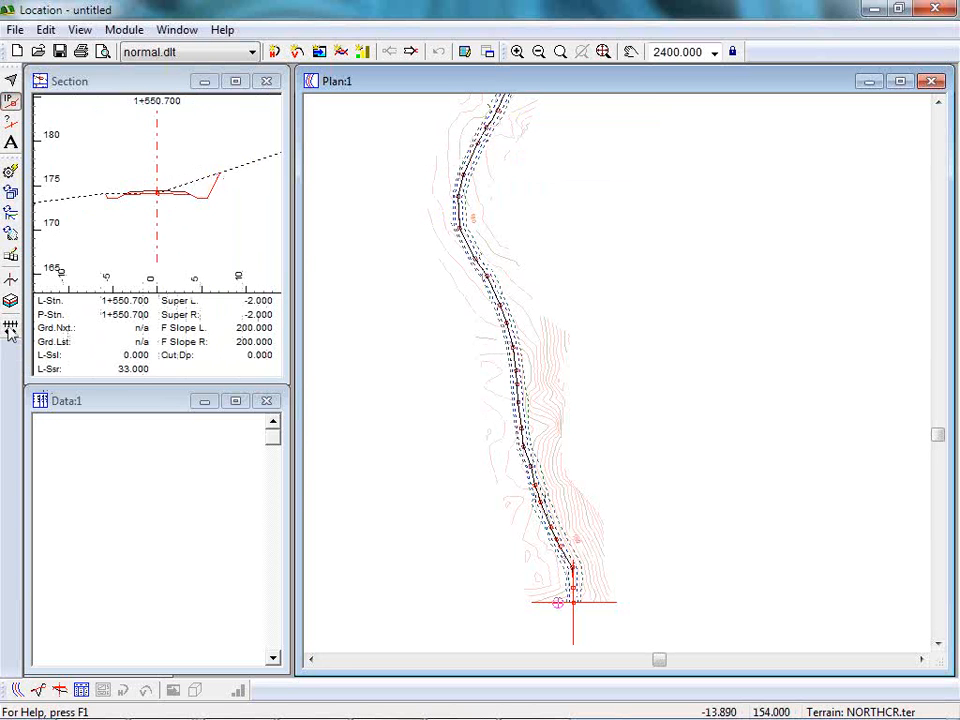
left_click(38, 690)
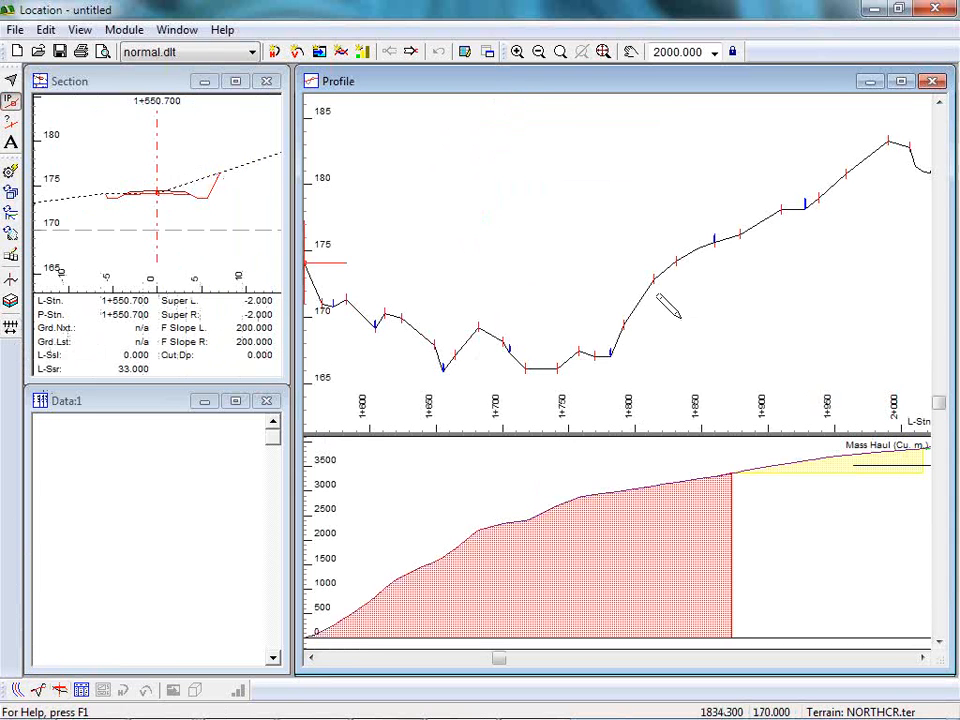
mouse_move(676, 314)
mouse_move(538, 218)
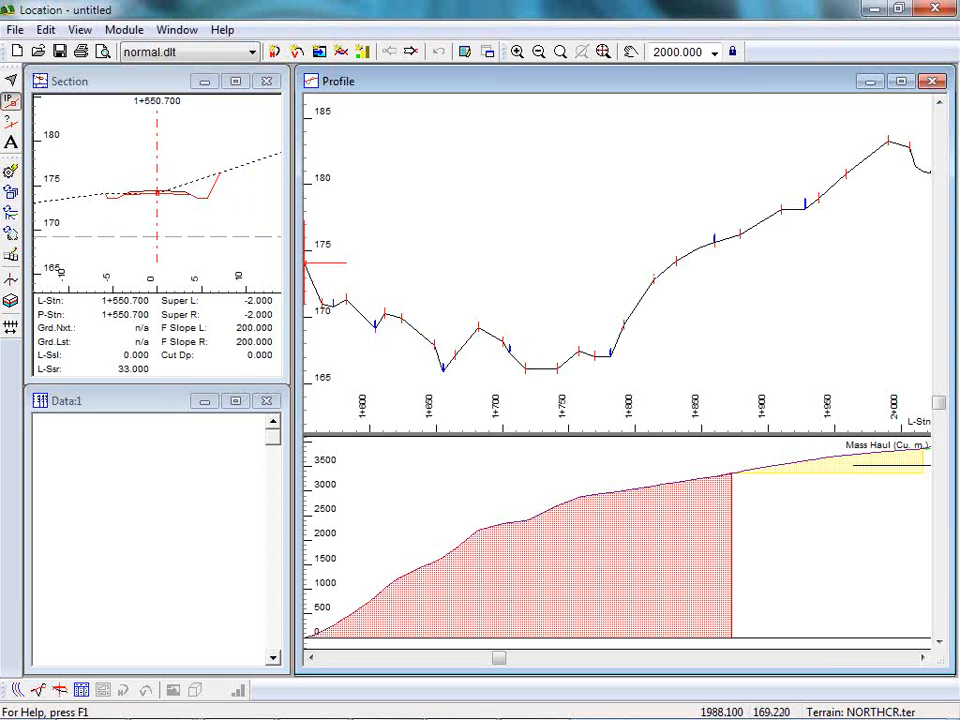
mouse_move(632, 362)
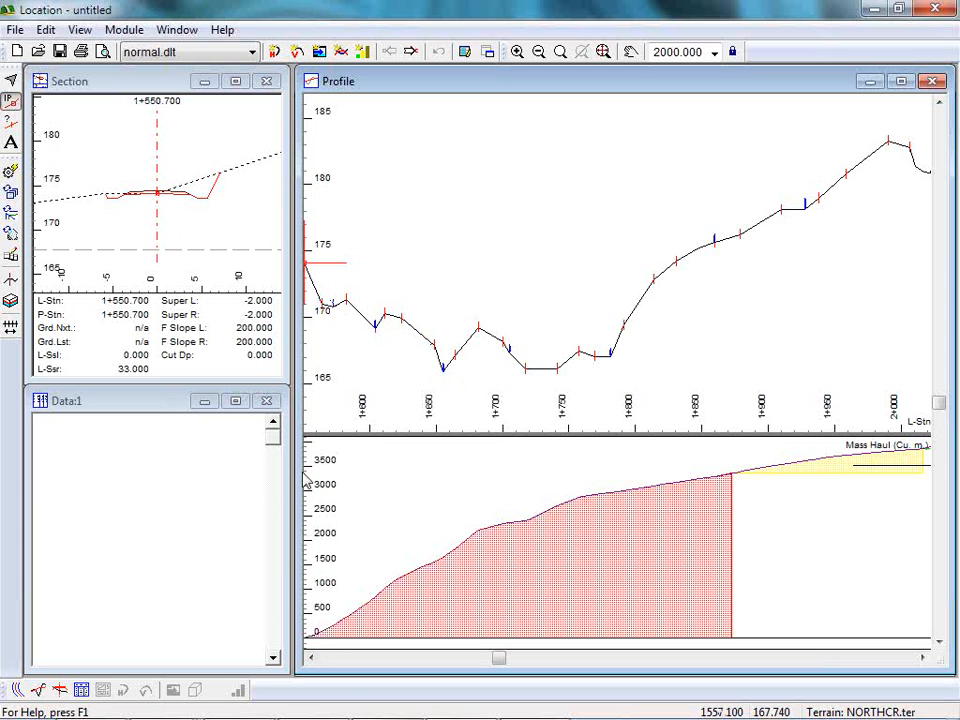
mouse_move(362, 717)
Switch to Survey/Map and change the shot type from station 1879 to RS in the NorthCR.tr1 table.
left_click(557, 713)
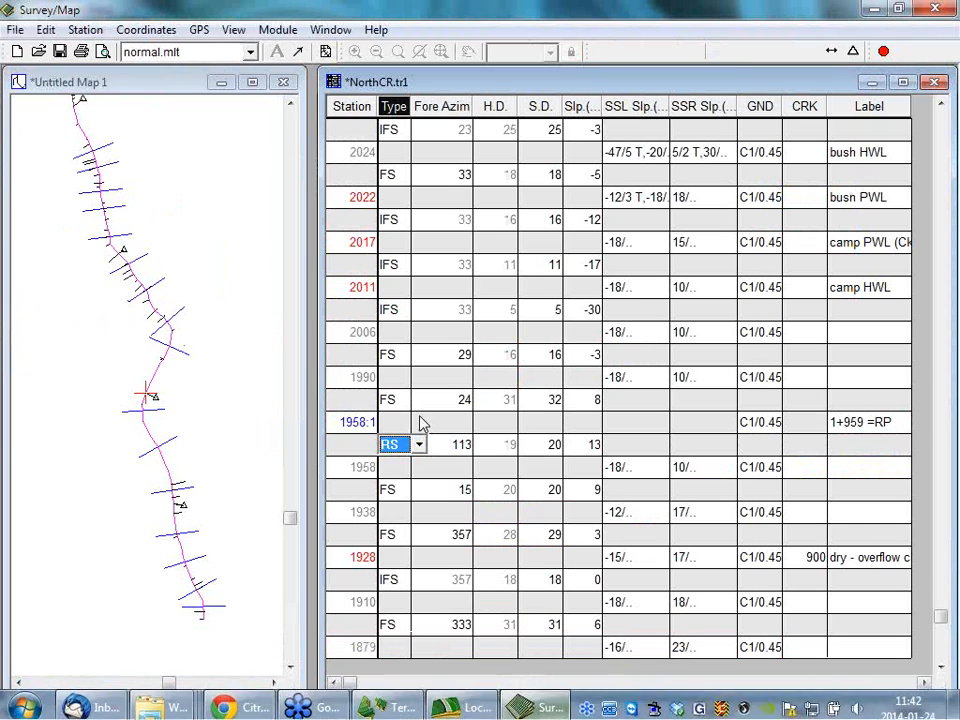
left_click(403, 621)
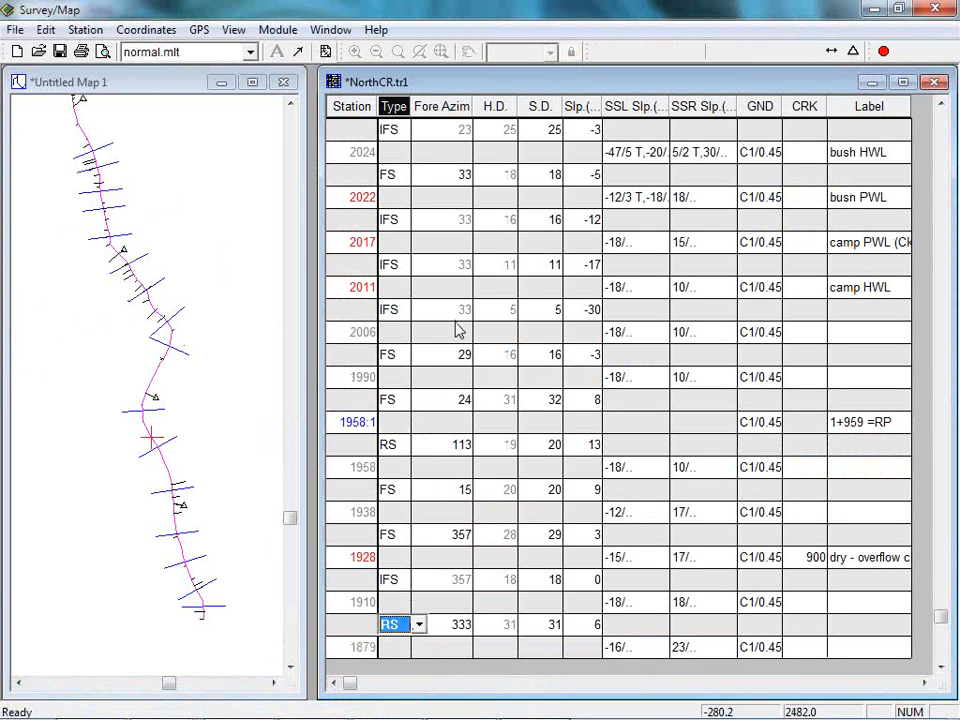
left_click(357, 649)
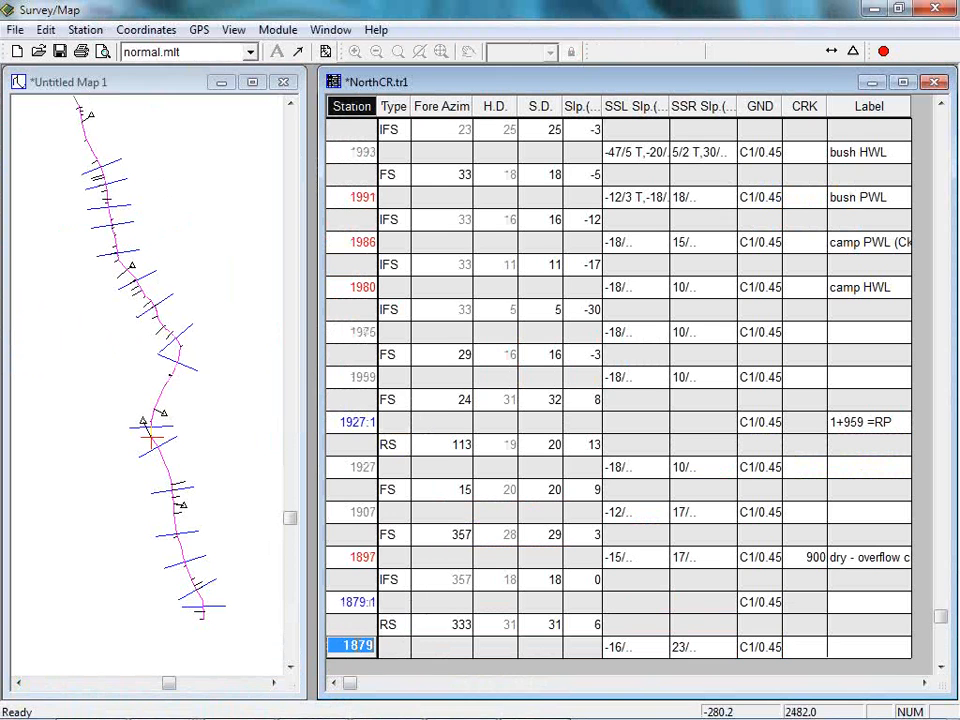
Try making the X and Y coordinates of station 1879 absolute, and cancel the coordinate change.
left_click(148, 30)
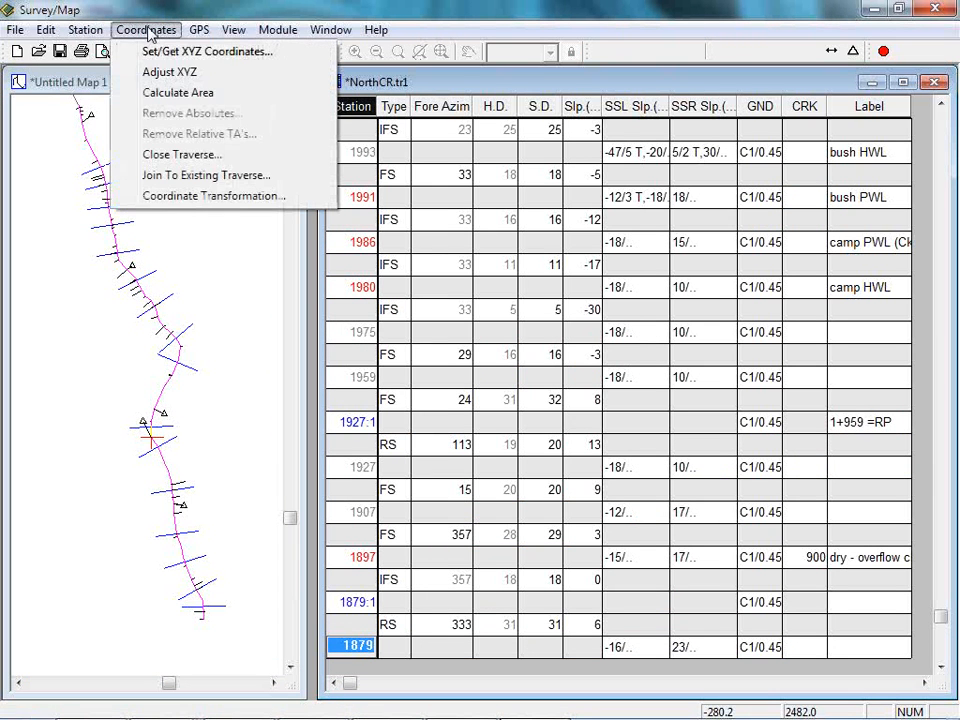
left_click(200, 51)
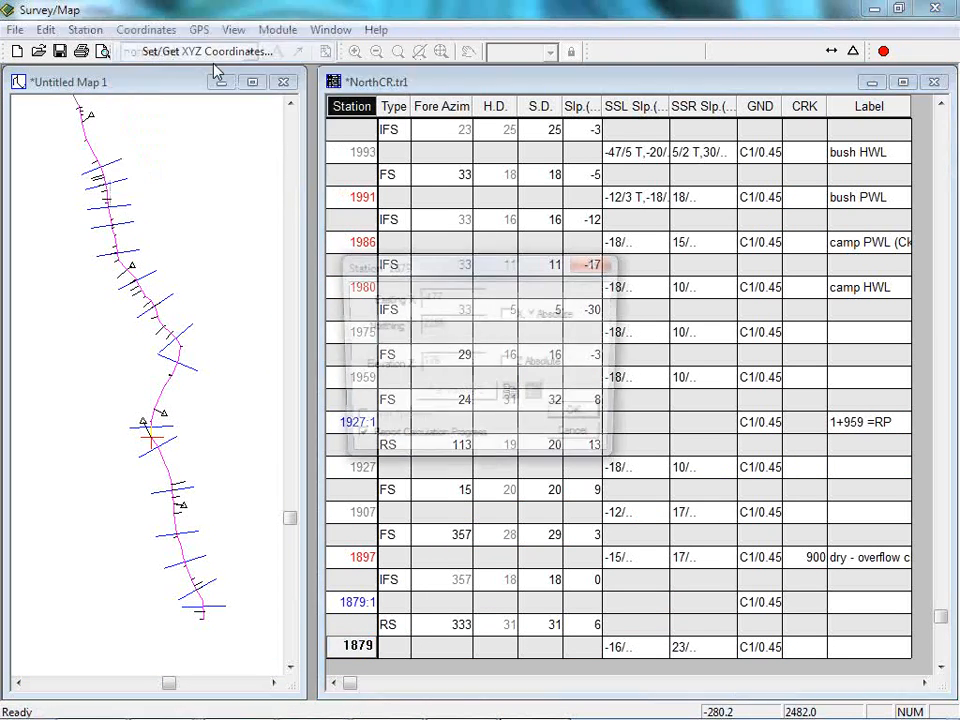
left_click(509, 315)
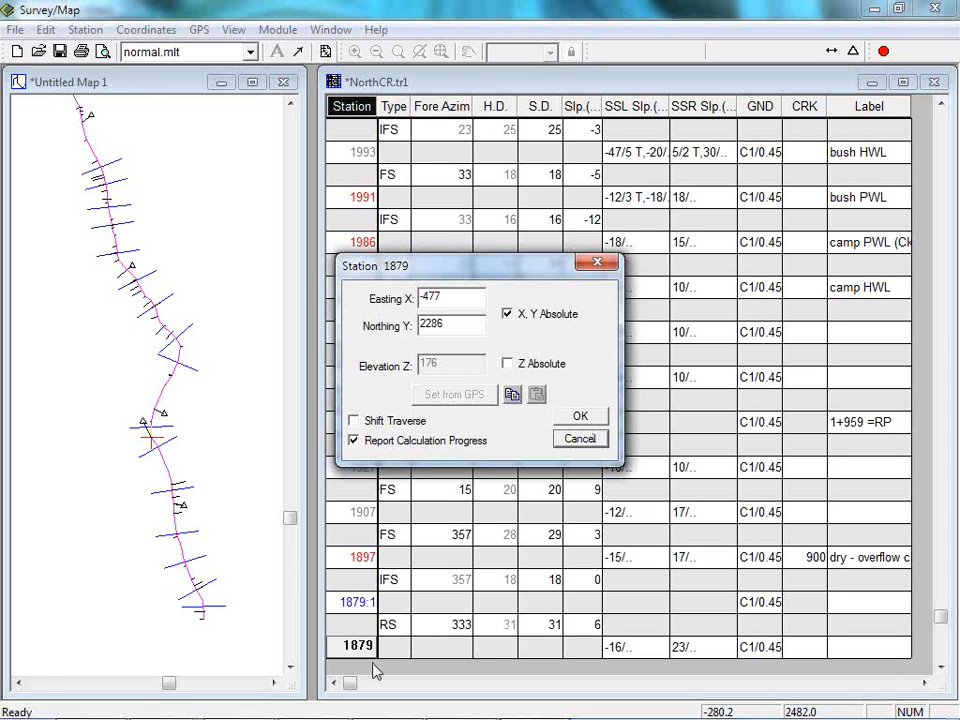
left_click(580, 444)
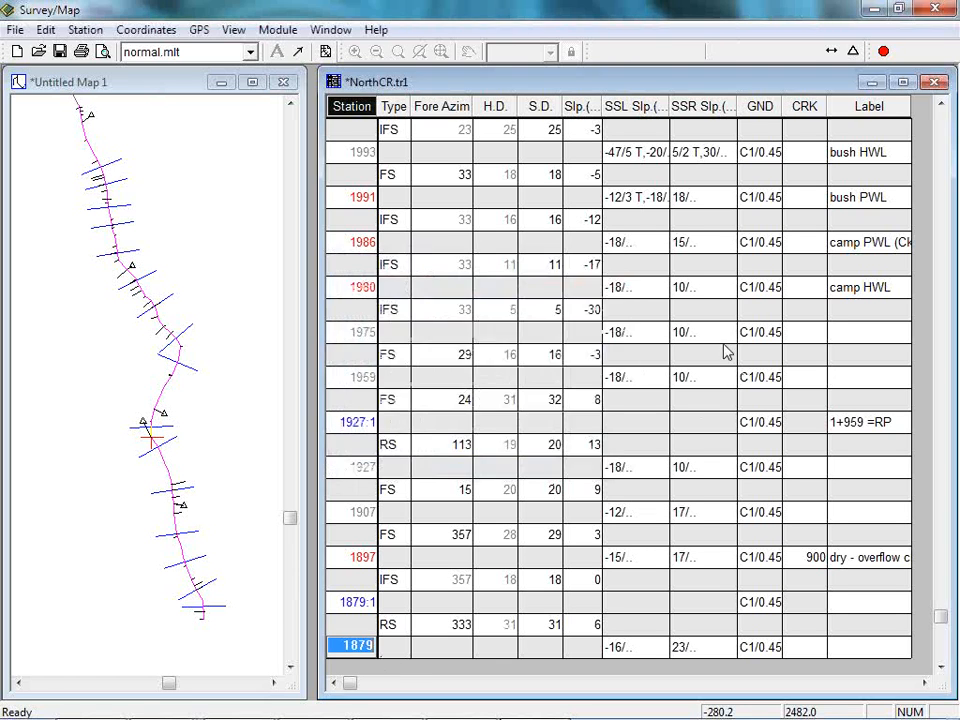
Review the traverse coordinate adjustments of Untitled Map 1 and close the list.
left_click(17, 29)
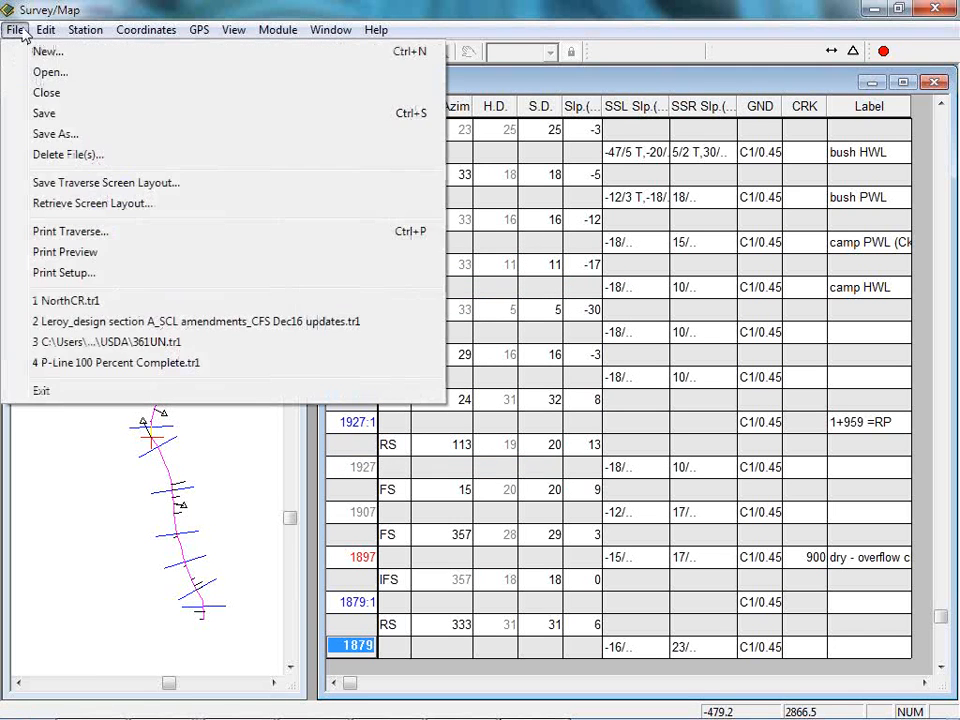
mouse_move(52, 32)
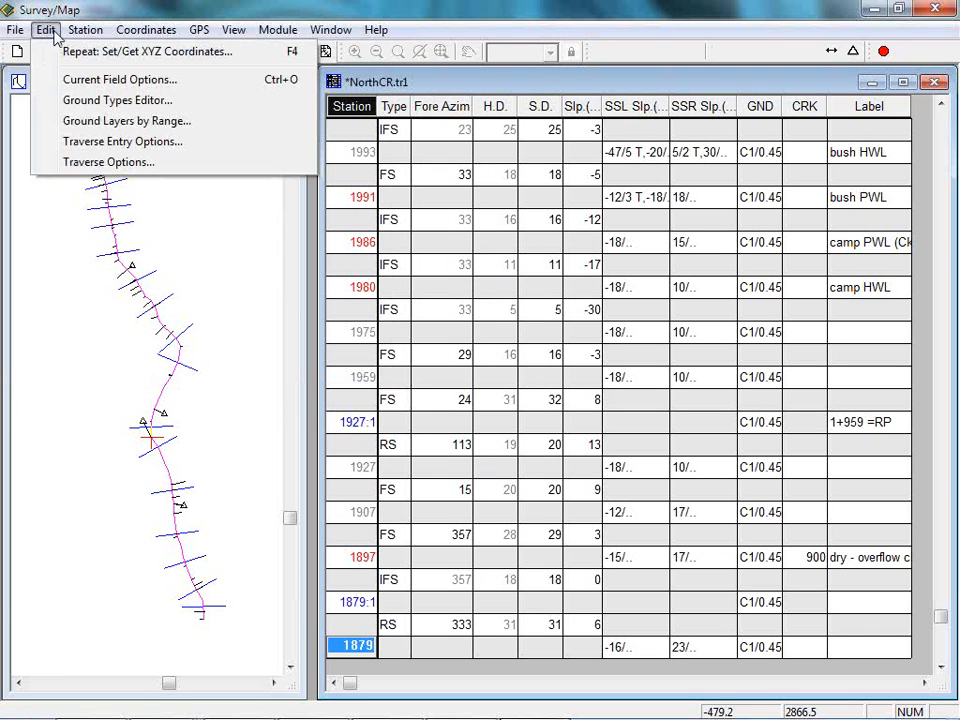
left_click(88, 279)
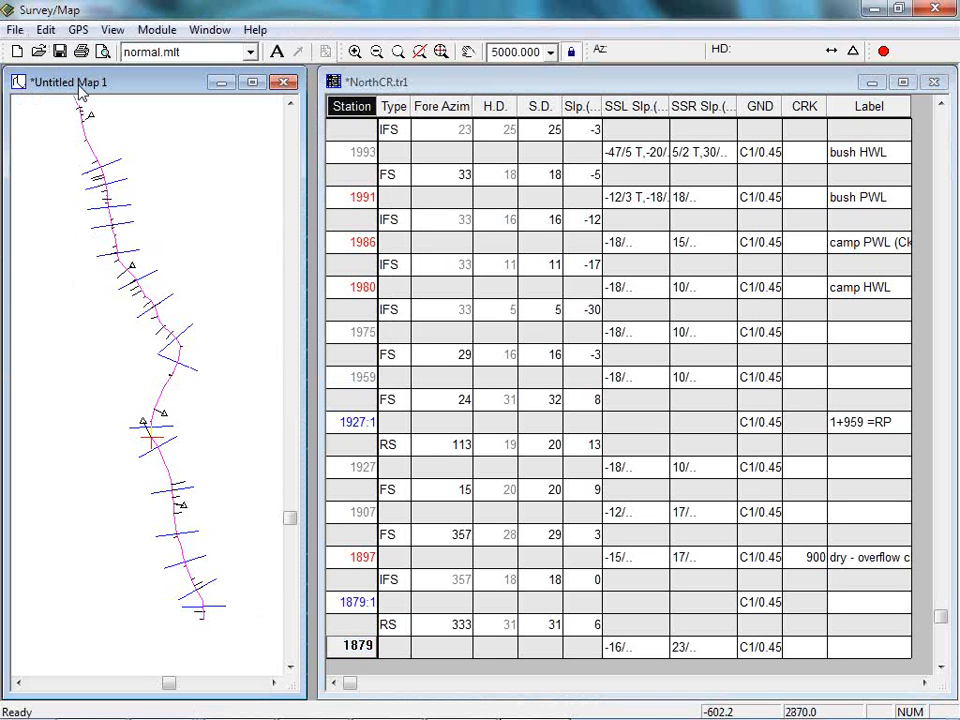
left_click(47, 30)
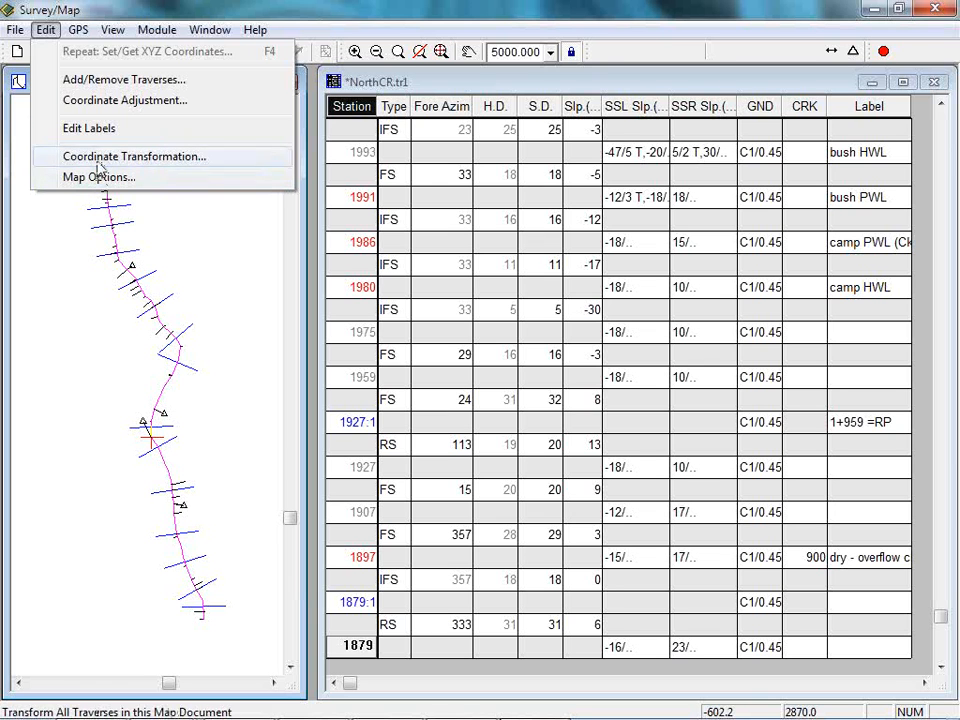
left_click(110, 101)
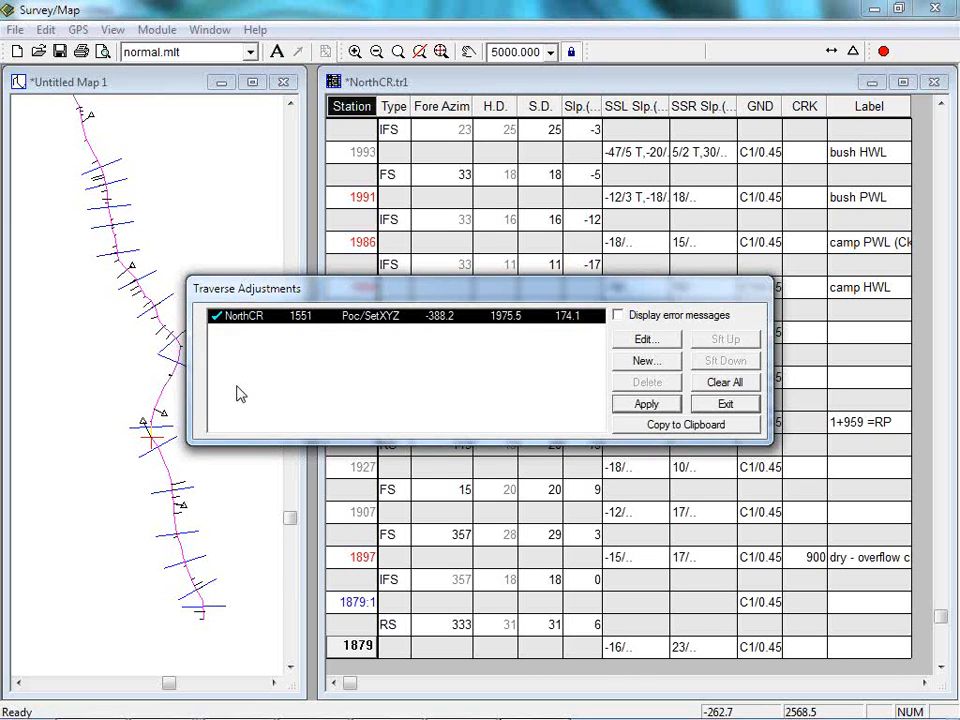
left_click(745, 408)
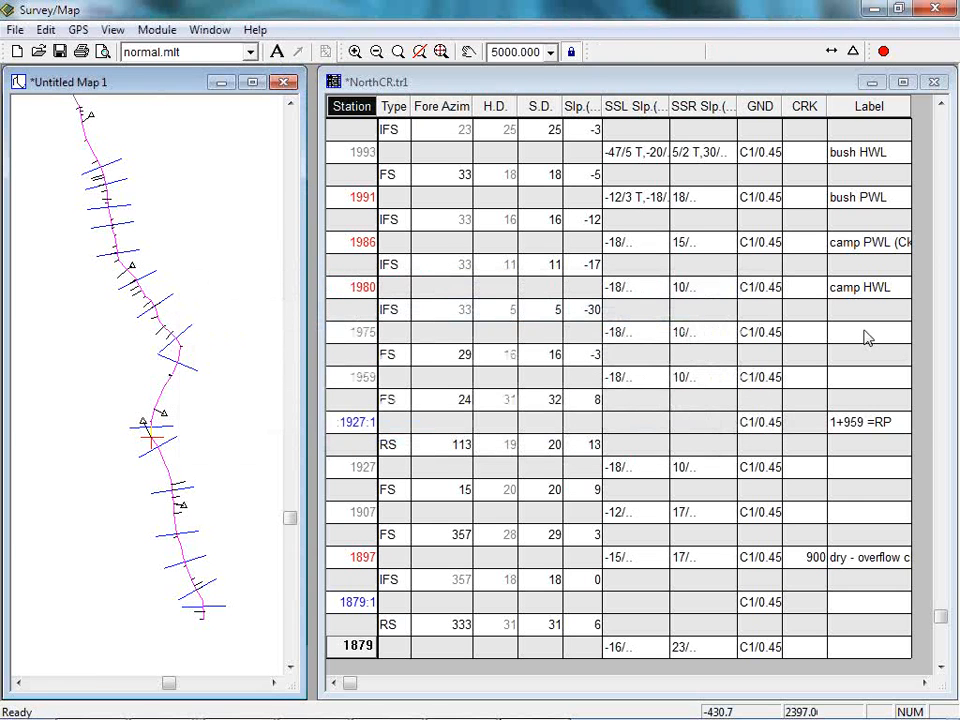
Switch back to Location, advance to station 1+564.149 and raise the design centreline in the cross-section to about 1.8 m of fill.
left_click(464, 702)
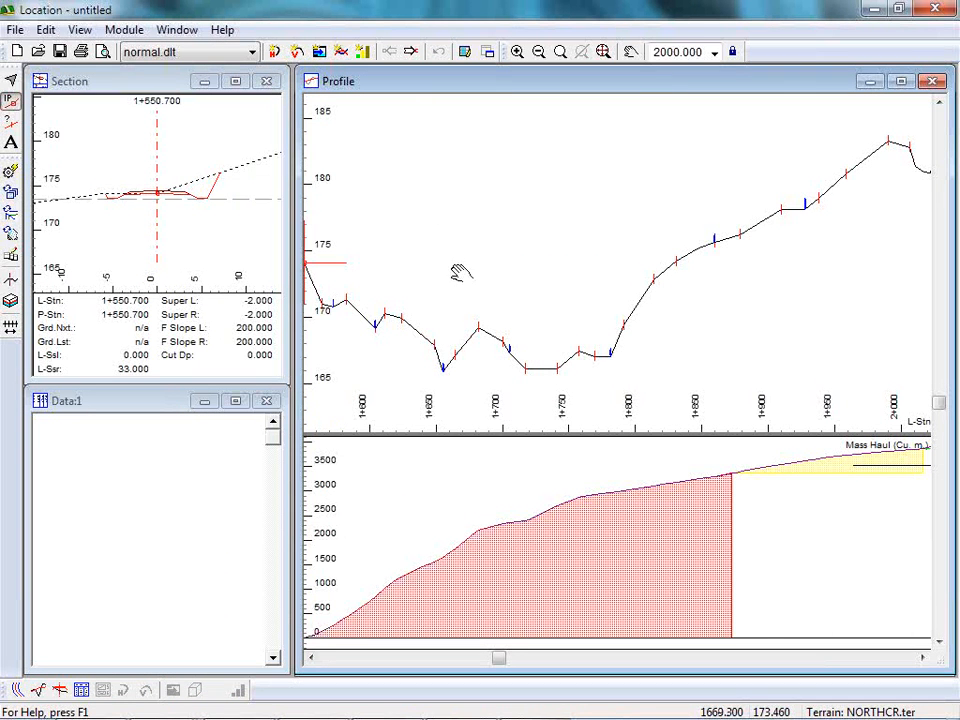
middle_click_drag(452, 270, 506, 221)
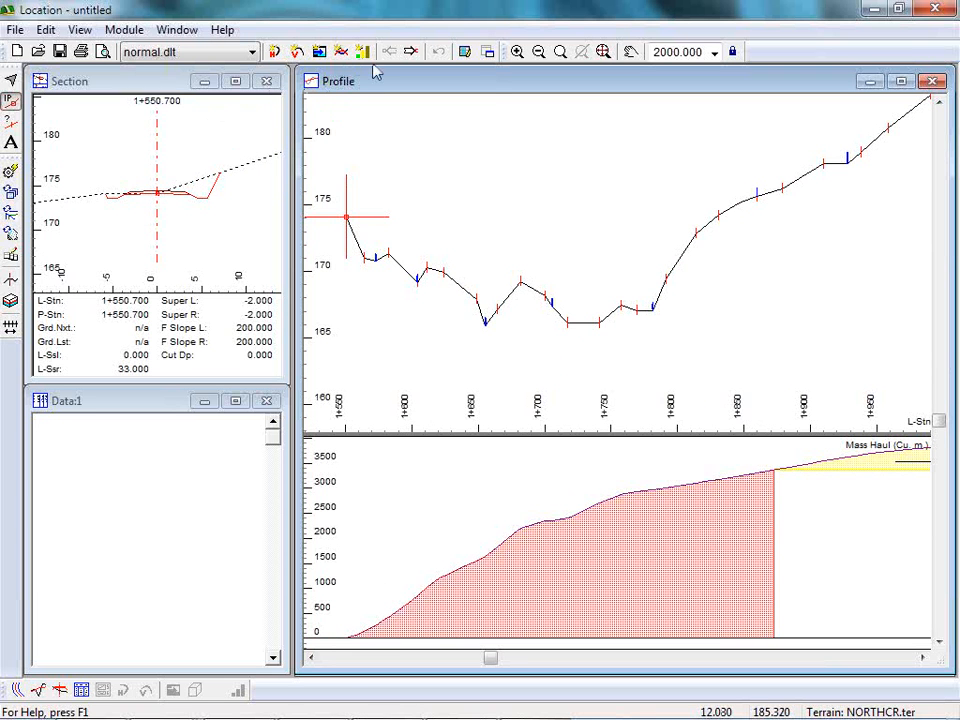
left_click(411, 52)
left_click(413, 53)
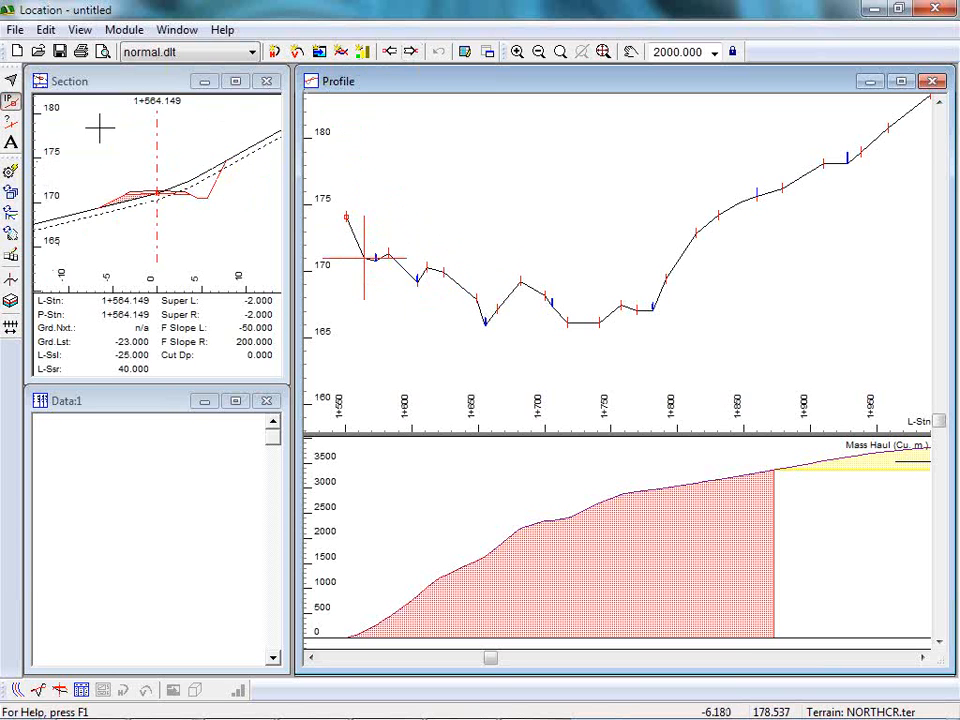
mouse_move(155, 192)
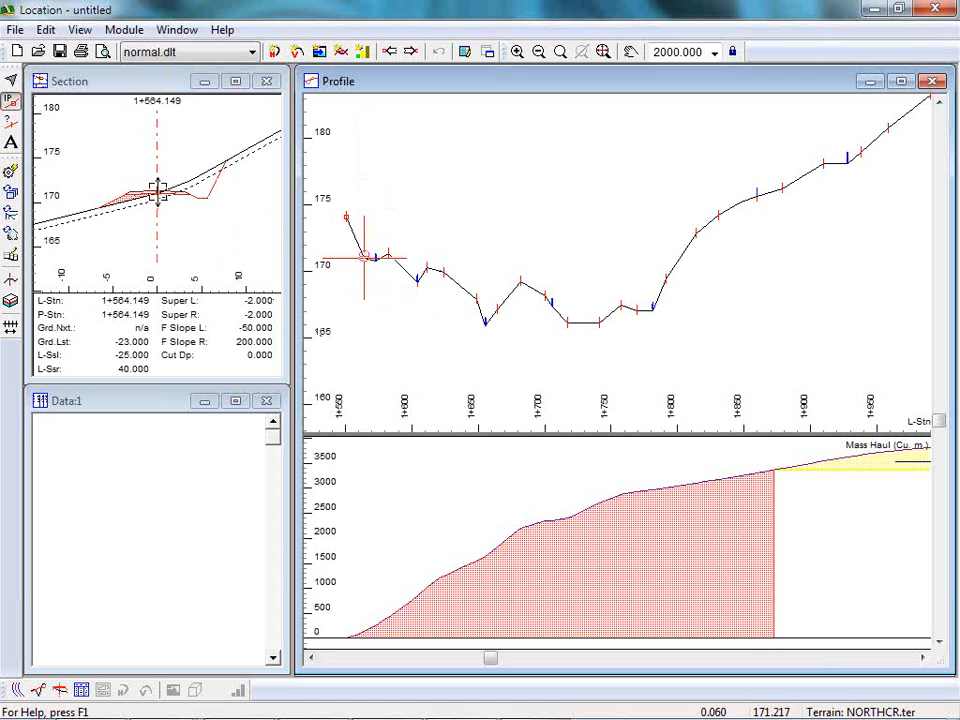
mouse_move(158, 191)
left_mouse_down()
mouse_move(158, 175)
mouse_move(159, 203)
mouse_move(155, 177)
left_mouse_up()
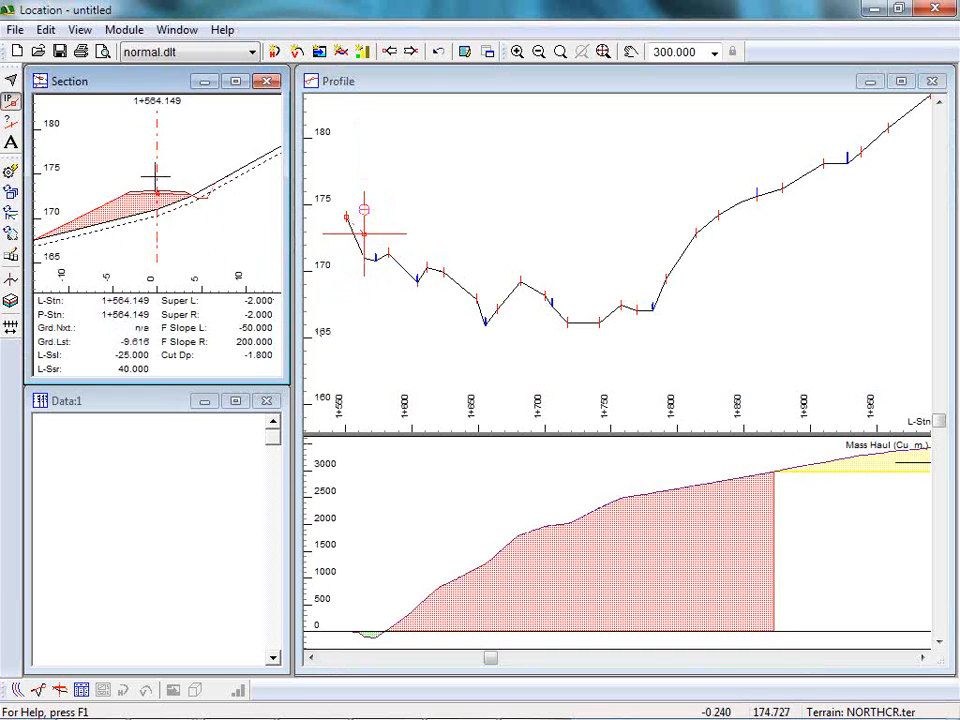
Include the P-Line Survey points in the data window's point types so it lists design data.
right_click(130, 513)
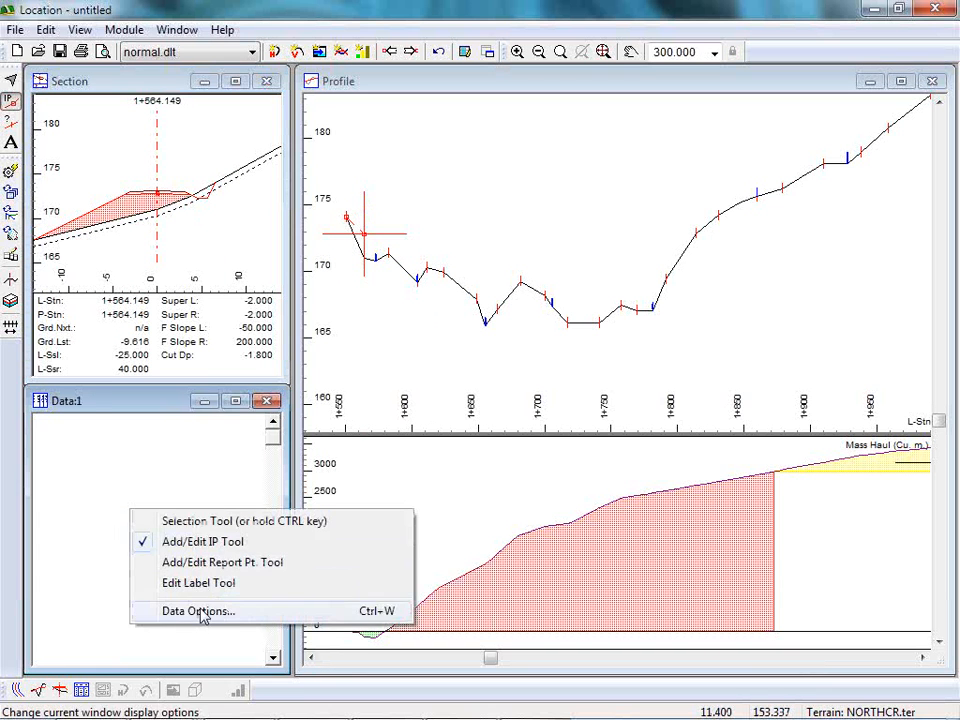
left_click(199, 611)
left_click(455, 328)
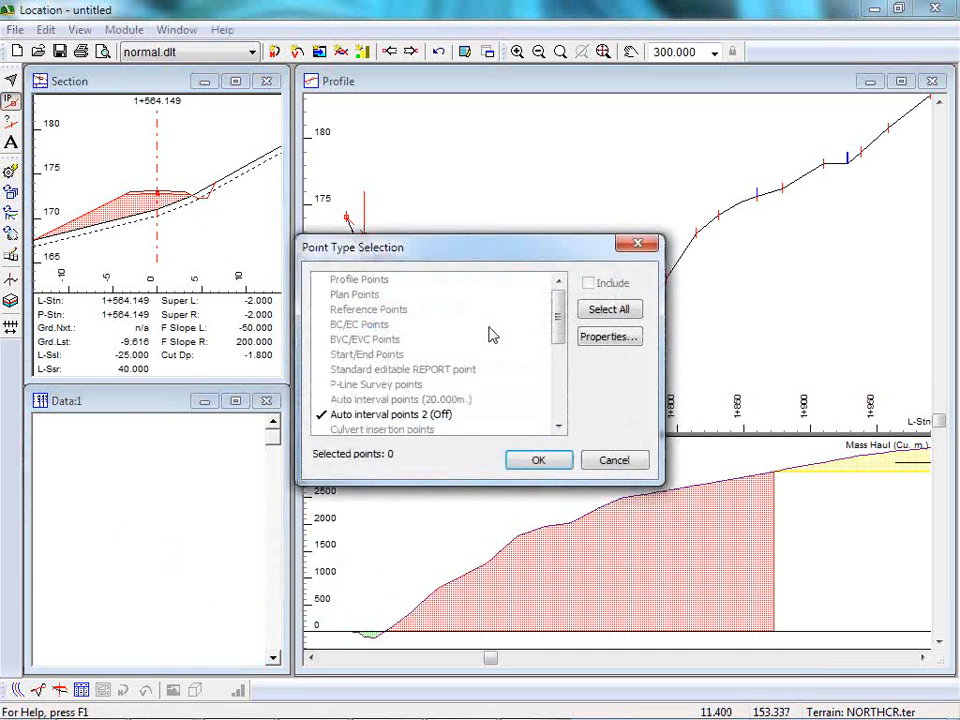
left_click(365, 385)
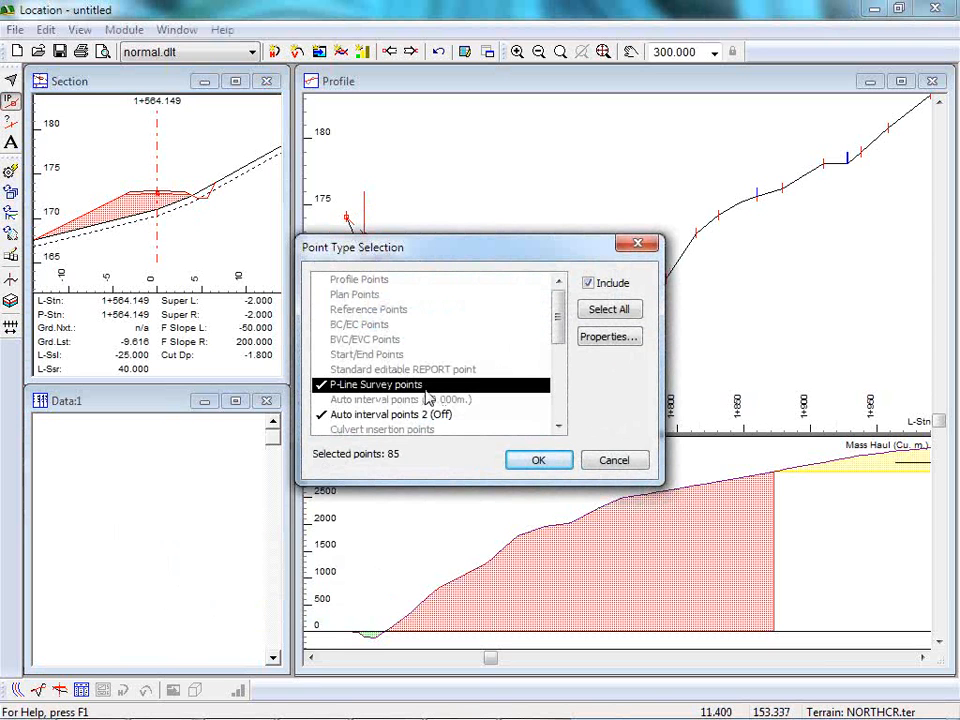
left_click(539, 462)
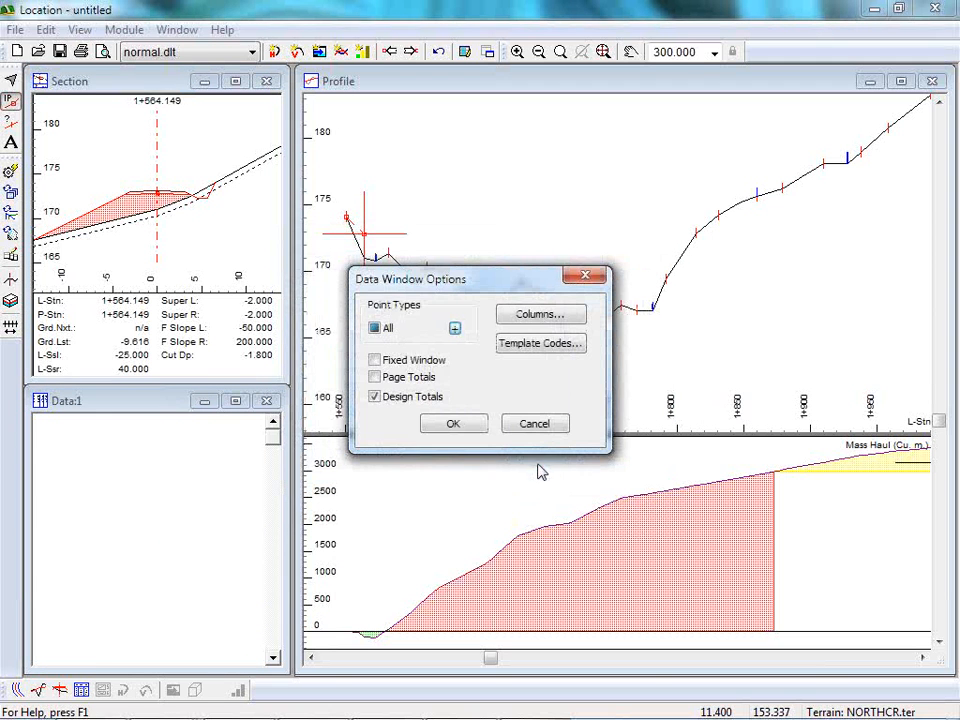
left_click(453, 427)
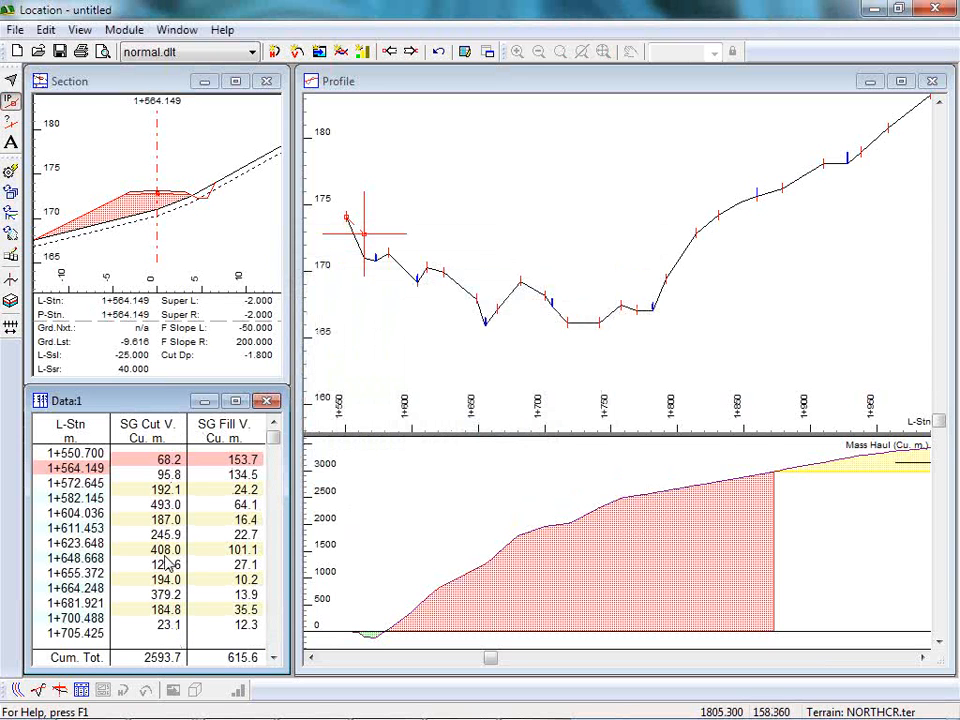
Switch the screen layout to PROFILE.dlt.
left_click(253, 52)
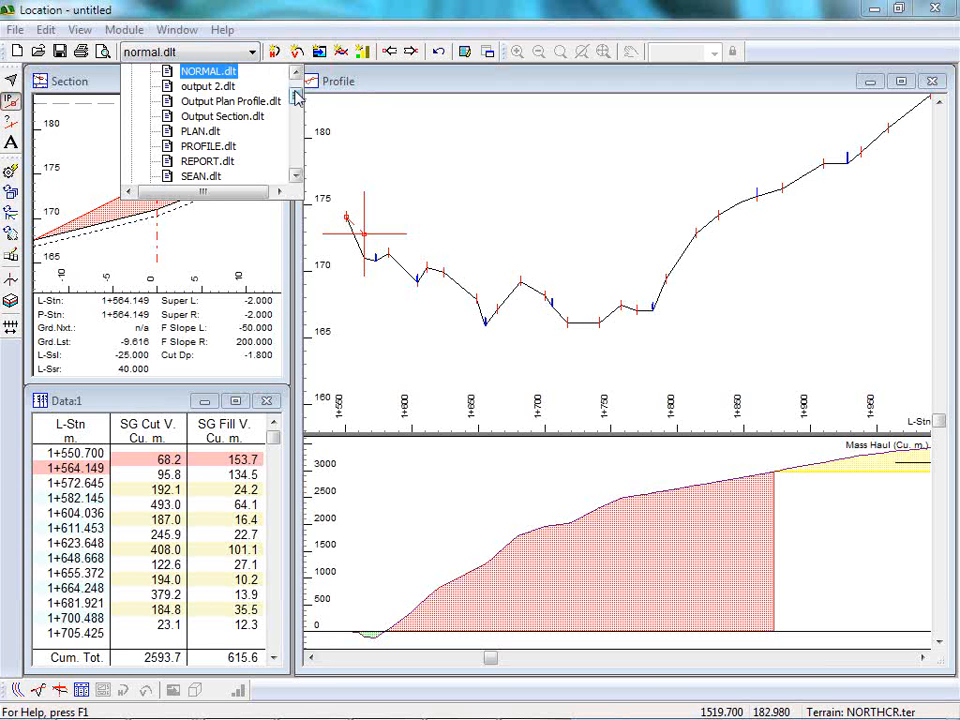
left_click_drag(296, 96, 297, 105)
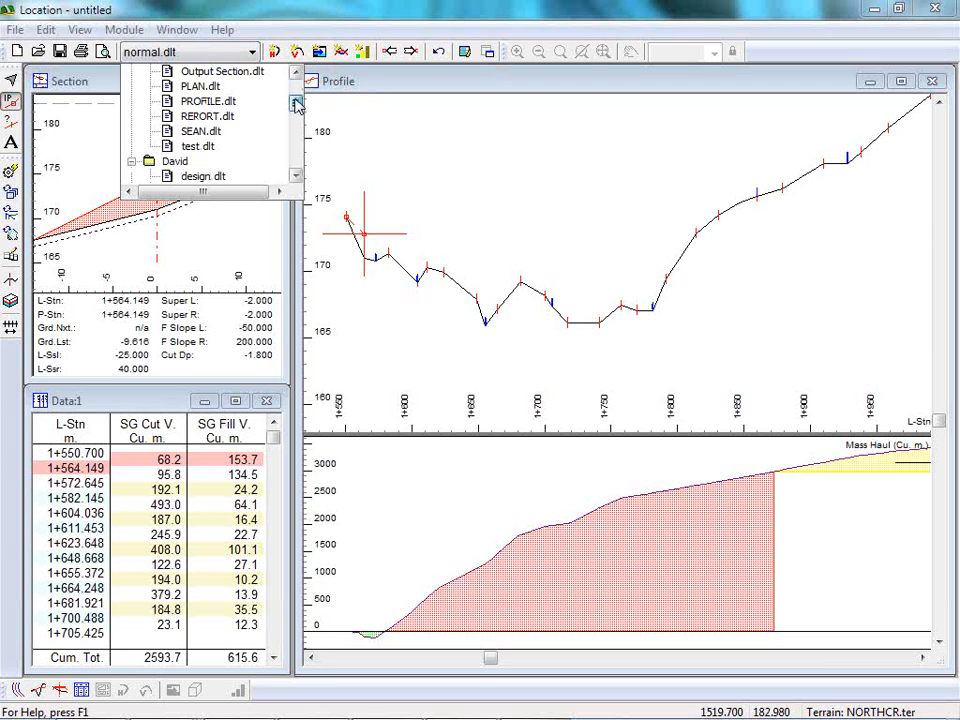
left_click(212, 101)
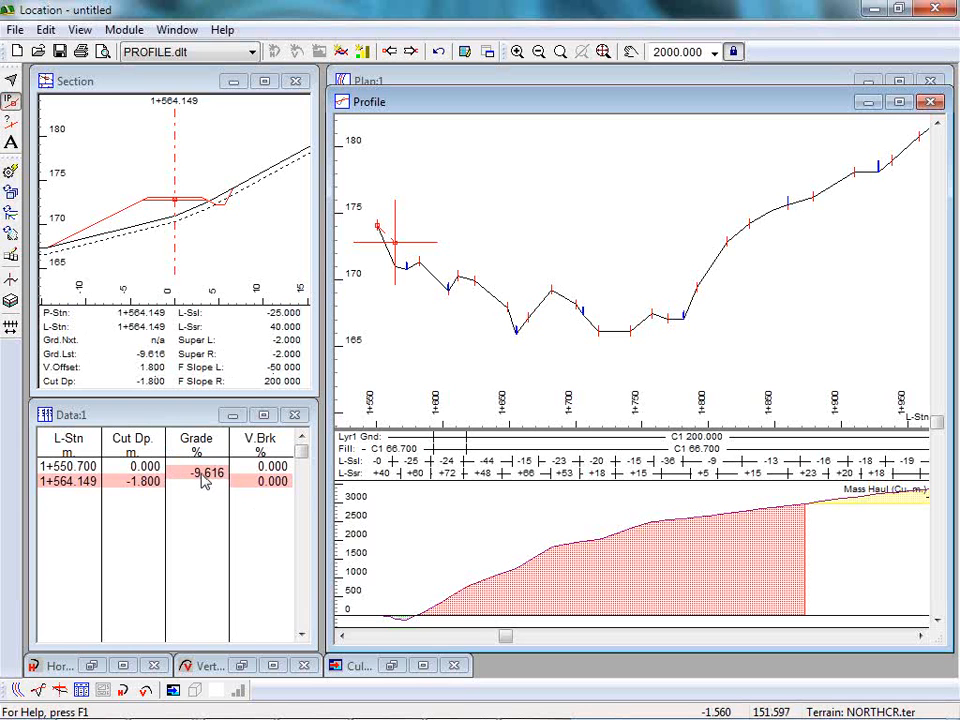
Advance to station 1+582.145 and raise the design centreline in the cross-section to about 0.4 m of fill.
left_click(410, 51)
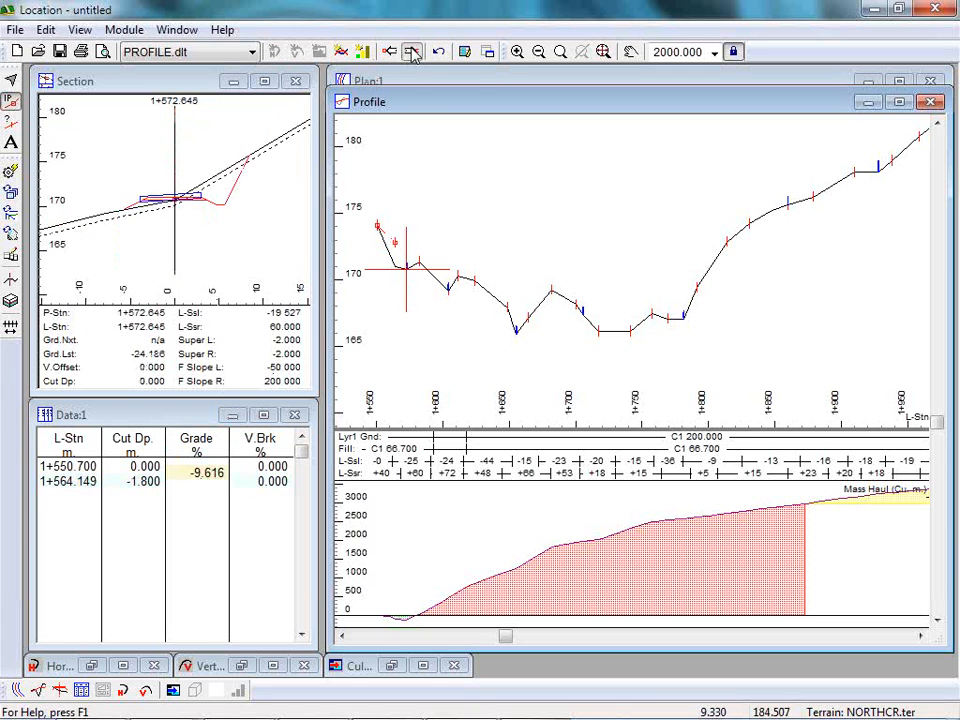
left_click(410, 51)
left_click(410, 51)
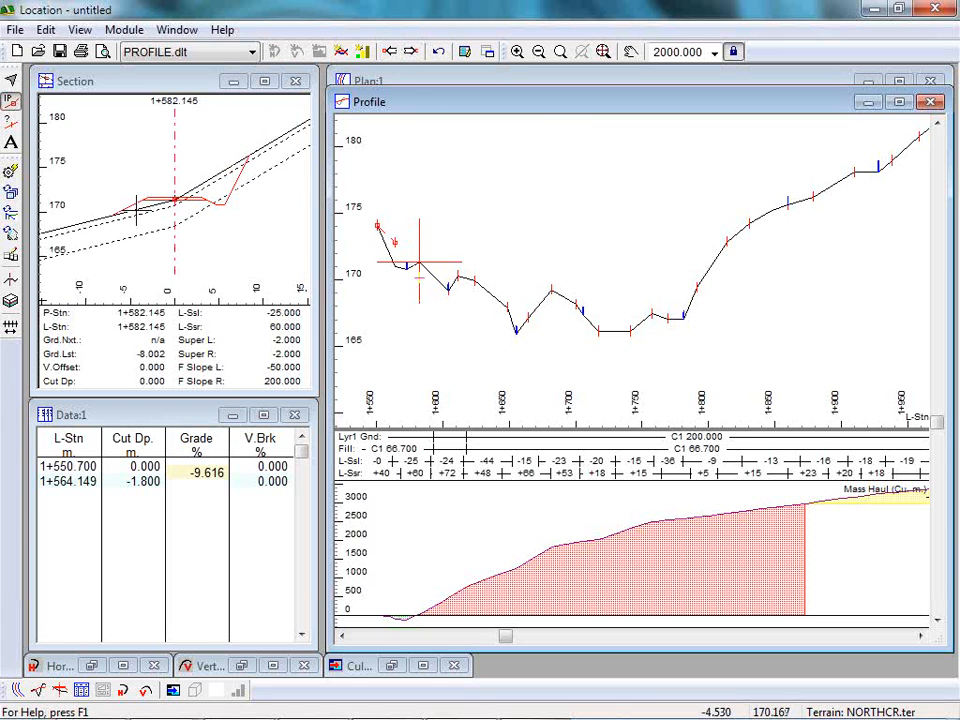
mouse_move(175, 193)
left_mouse_down()
mouse_move(171, 200)
mouse_move(167, 186)
left_mouse_up()
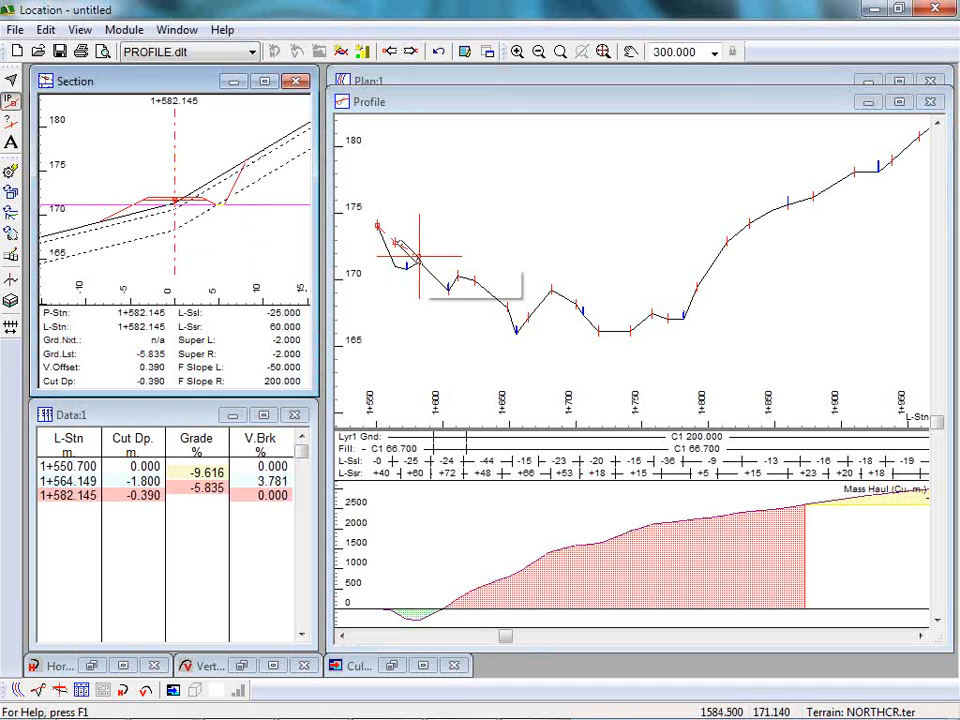
Add a vertical grade point near ground level at station 1+683.300 and an intermediate one at 1+623.648 with about 0.4 m of fill.
left_click(548, 245)
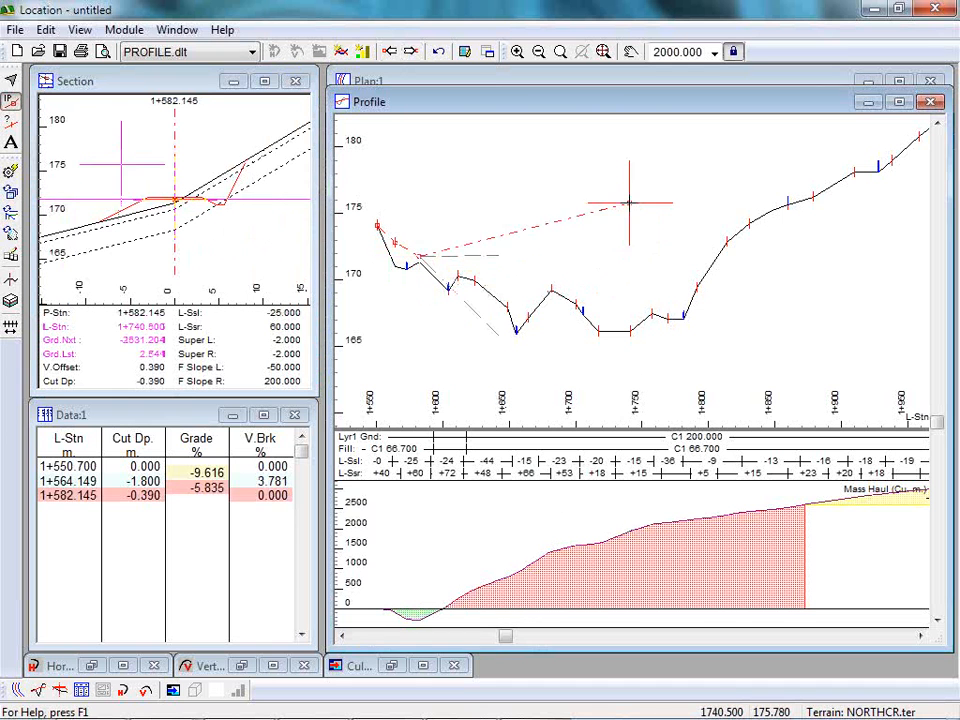
left_click(553, 290)
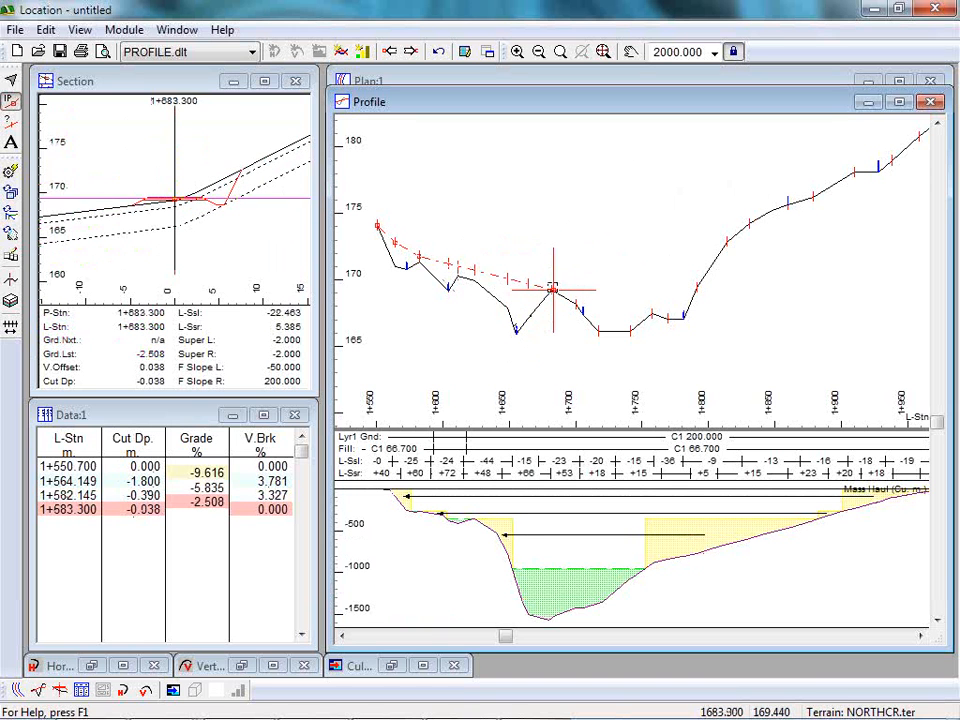
left_click(390, 52)
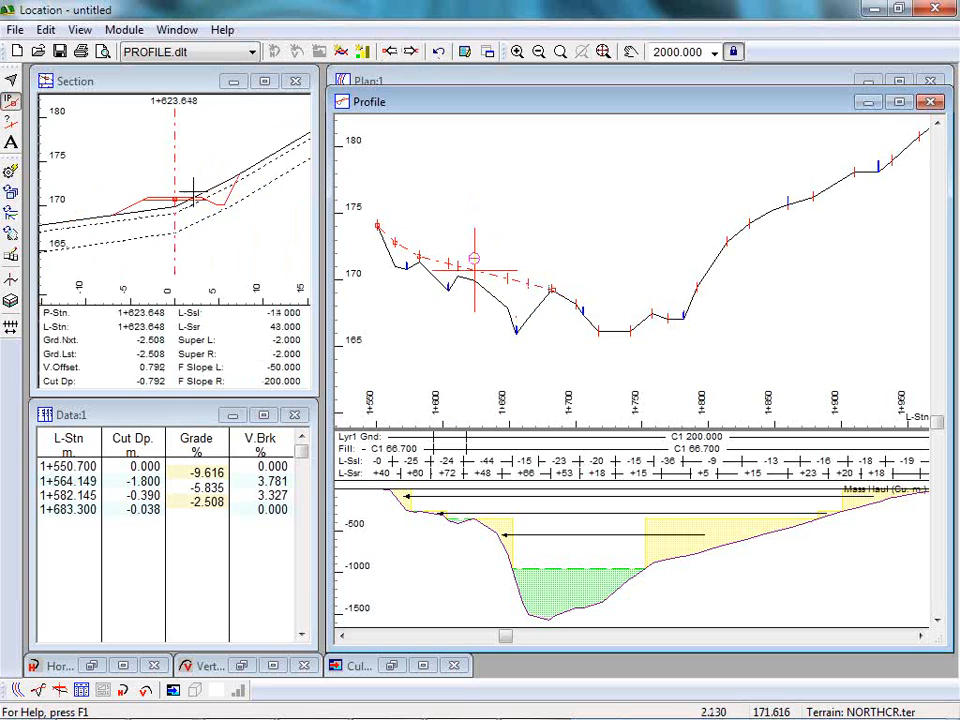
left_click(140, 150)
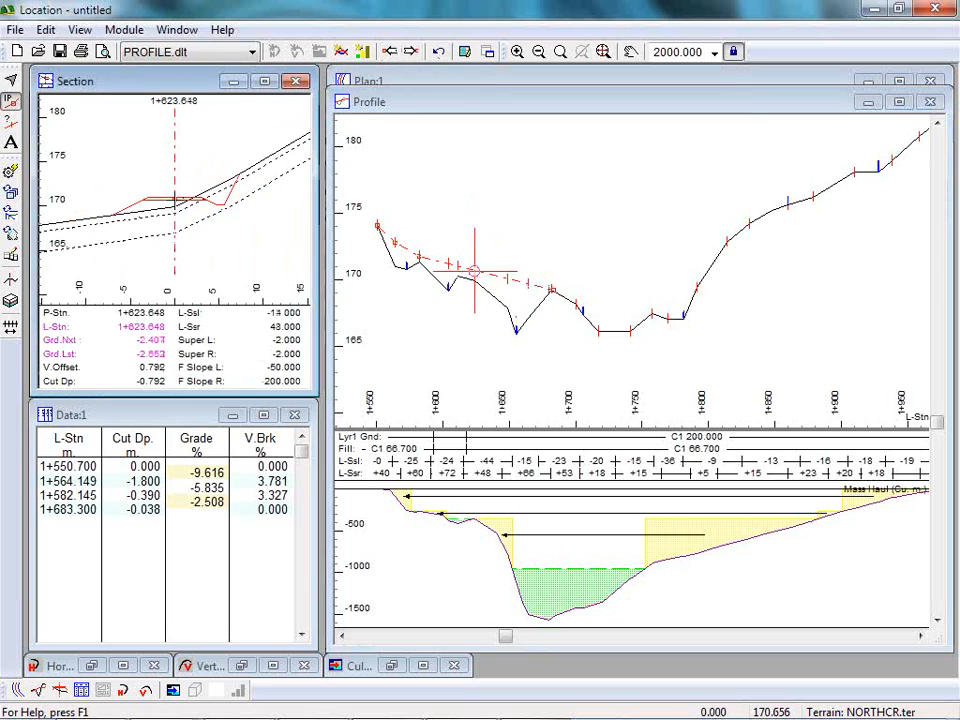
left_click(172, 201)
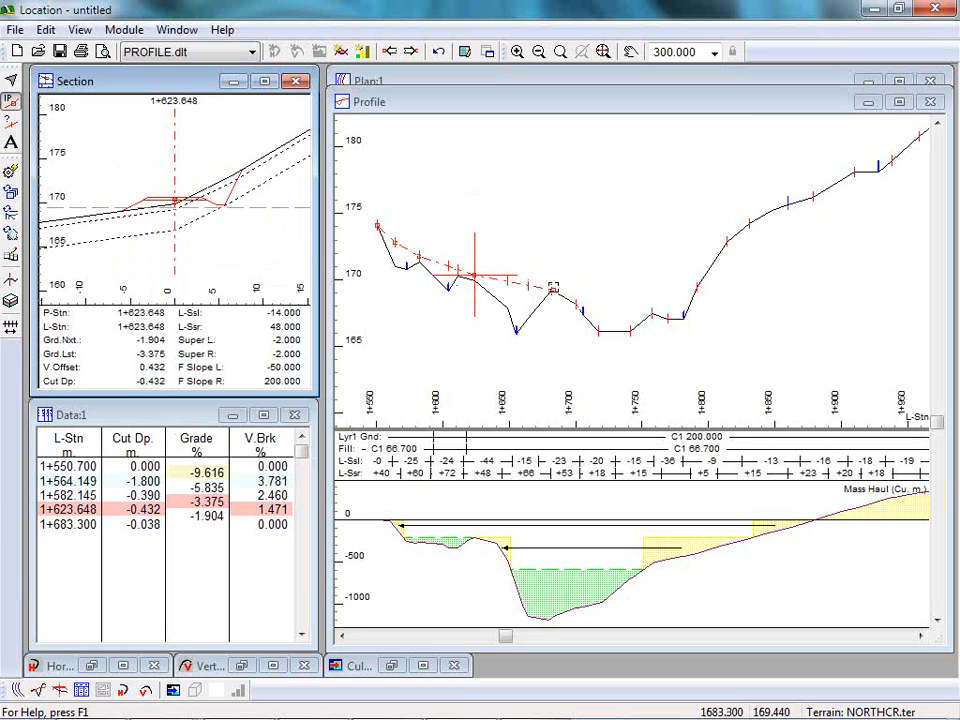
Move the last grade point in the profile back to station 1+655.700, with about 3.6 m of fill.
left_click(553, 287)
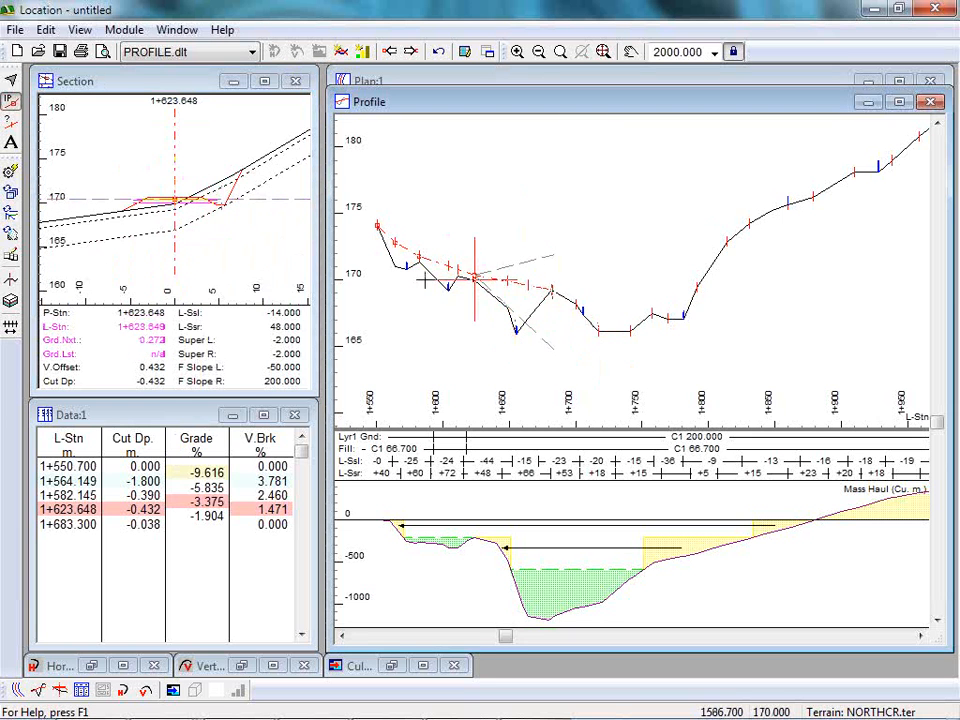
left_click(516, 285)
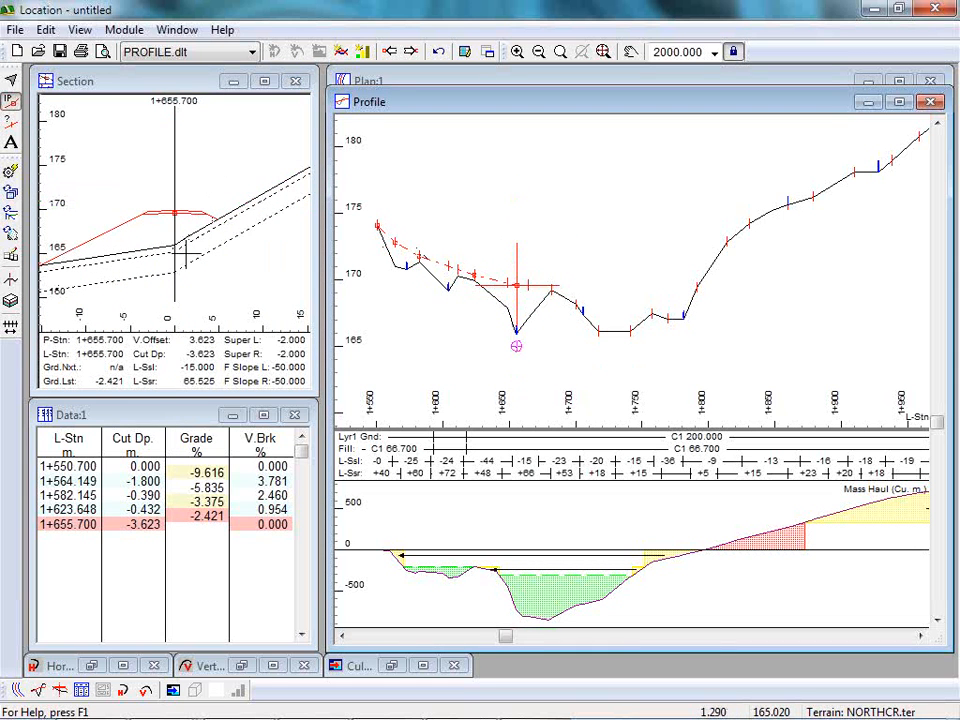
mouse_move(185, 254)
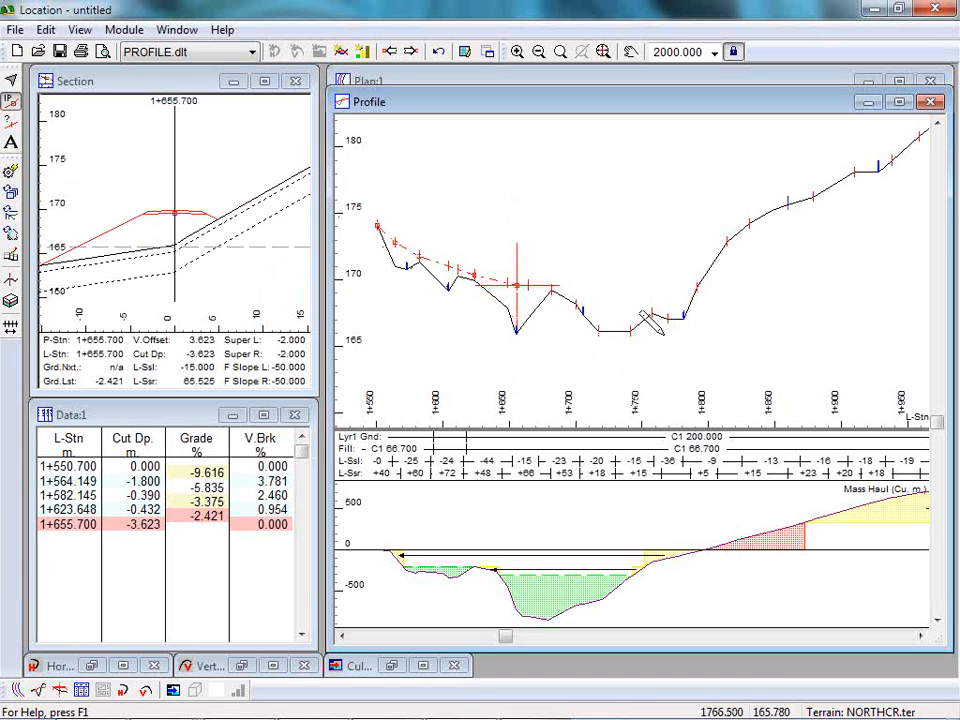
mouse_move(647, 318)
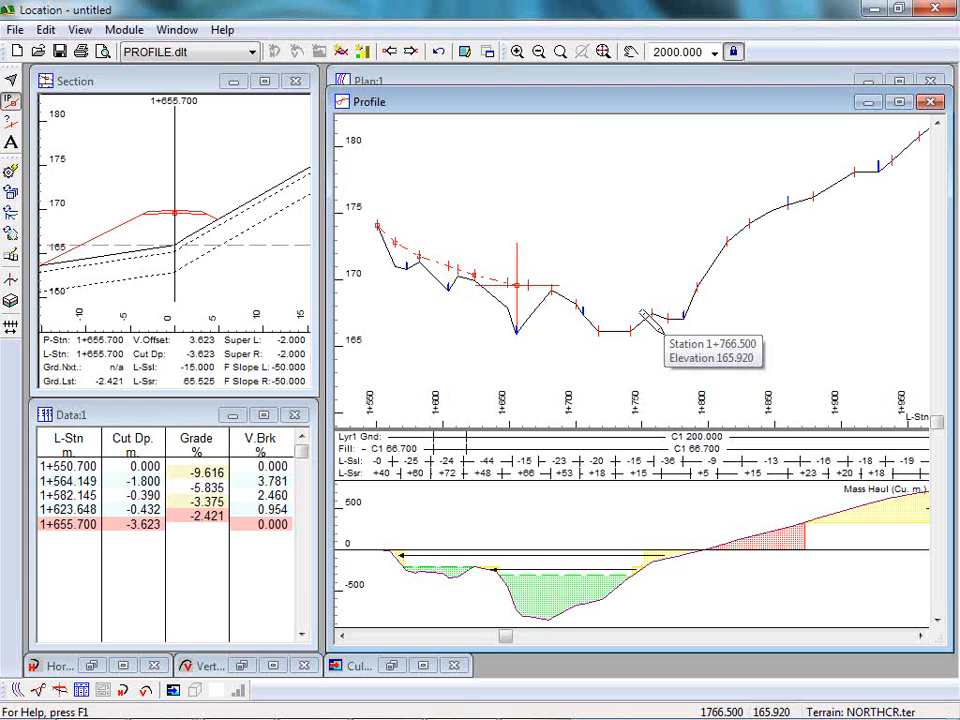
Bring up the plan window and place a horizontal alignment point near station 1+701, about 2.5 m off the surveyed line.
left_click(561, 82)
middle_click_drag(574, 214, 656, 510)
middle_click_drag(612, 175, 576, 336)
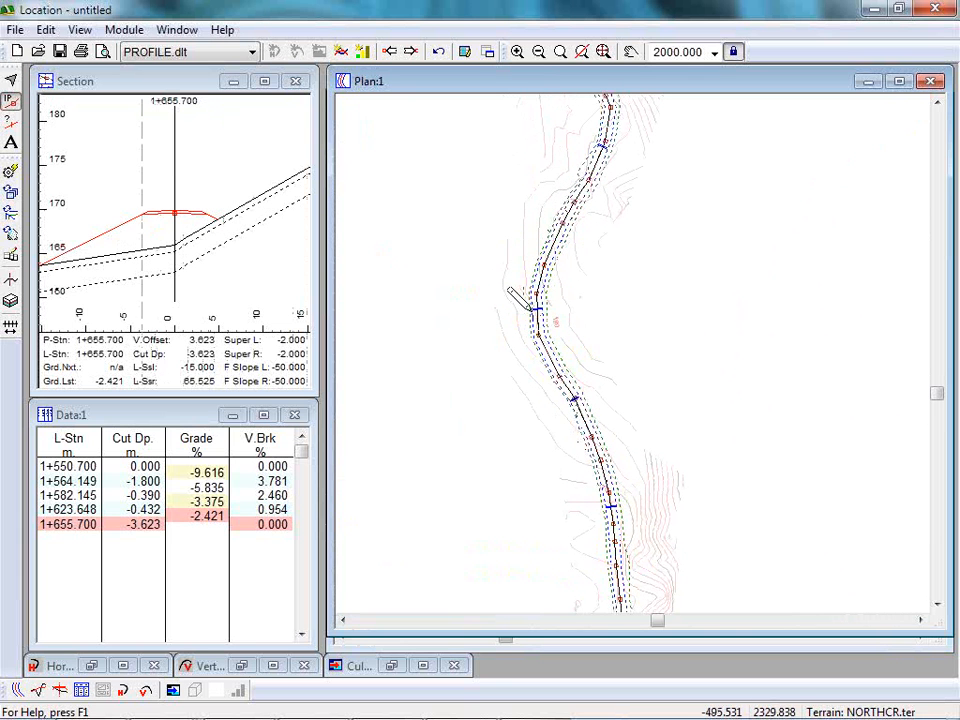
middle_click_drag(632, 561, 564, 321)
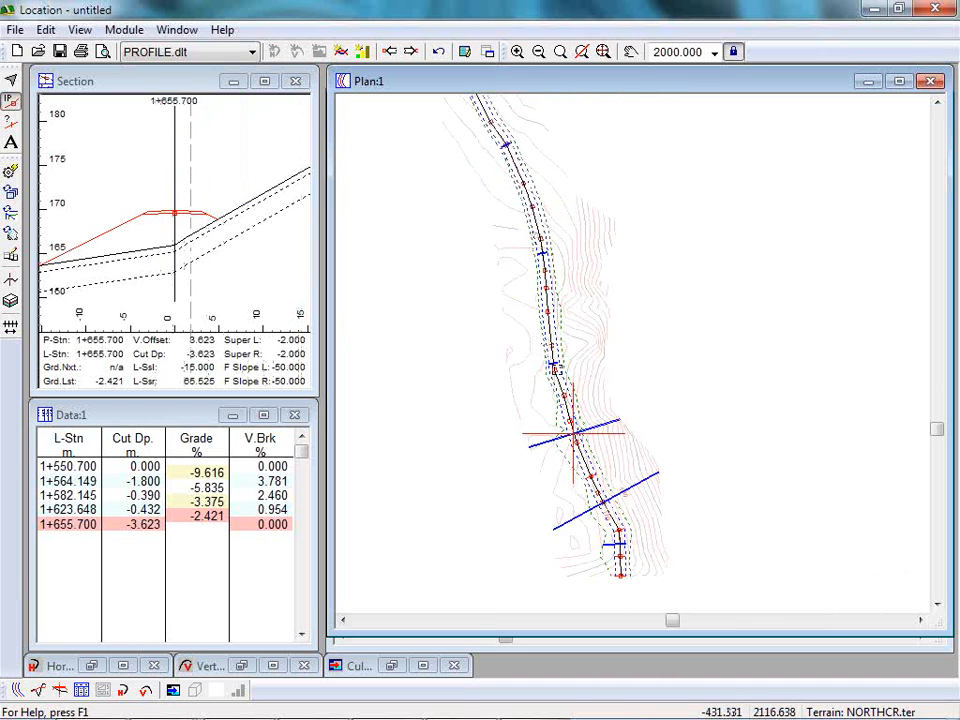
left_click(557, 368)
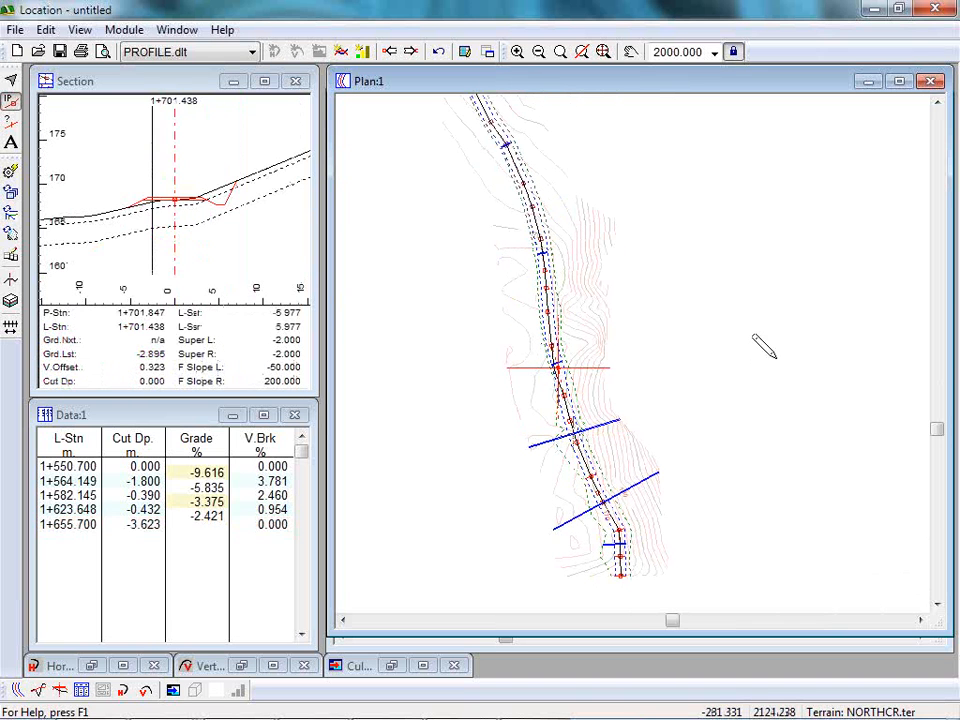
mouse_move(754, 336)
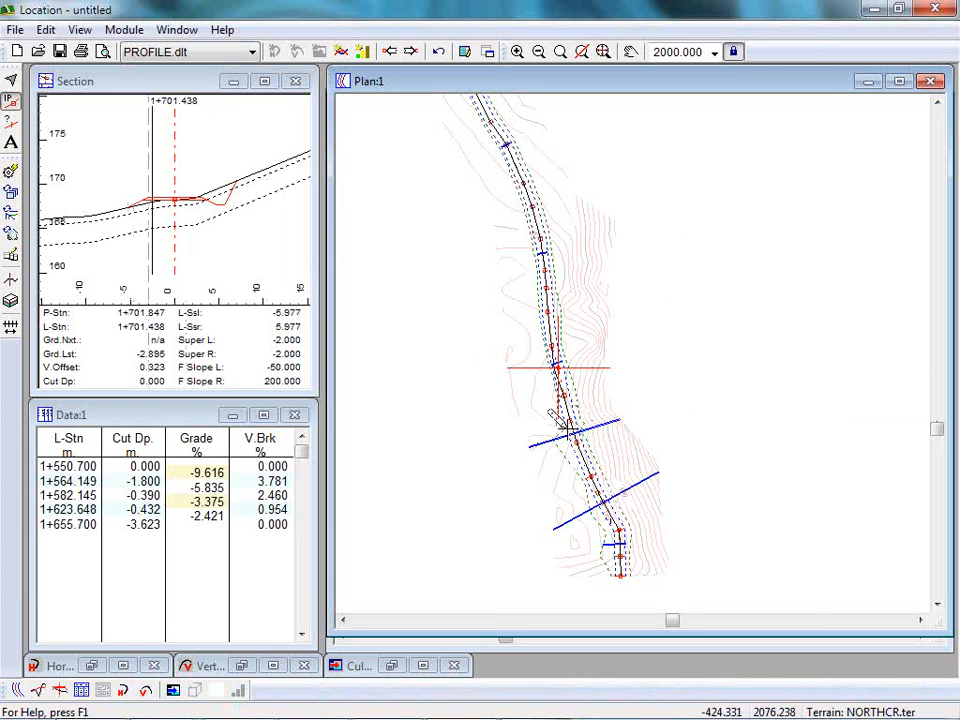
mouse_move(555, 418)
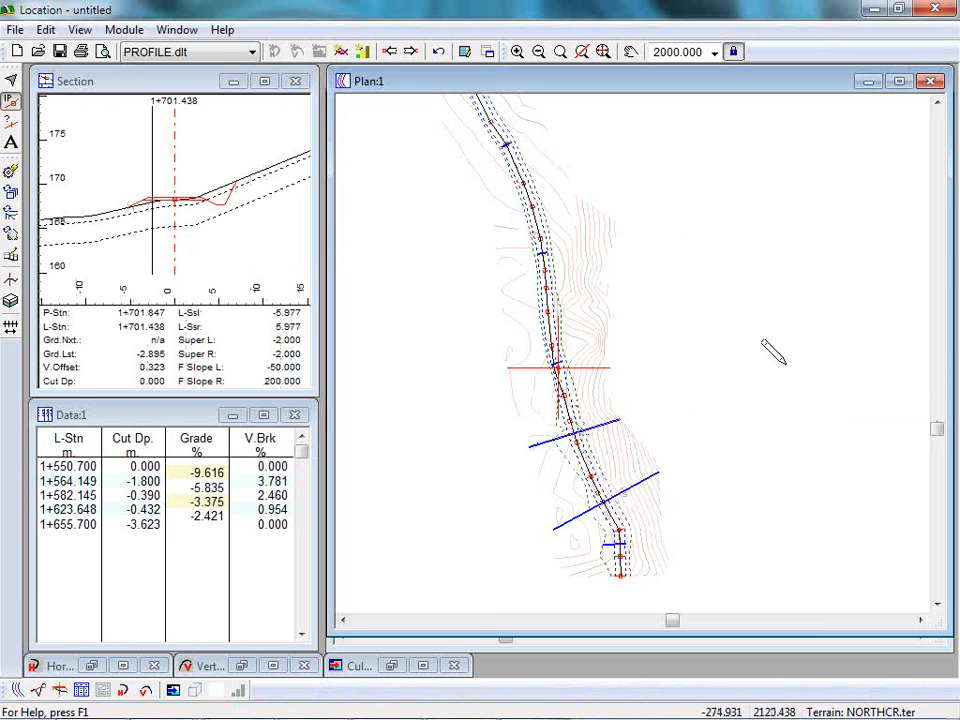
mouse_move(770, 350)
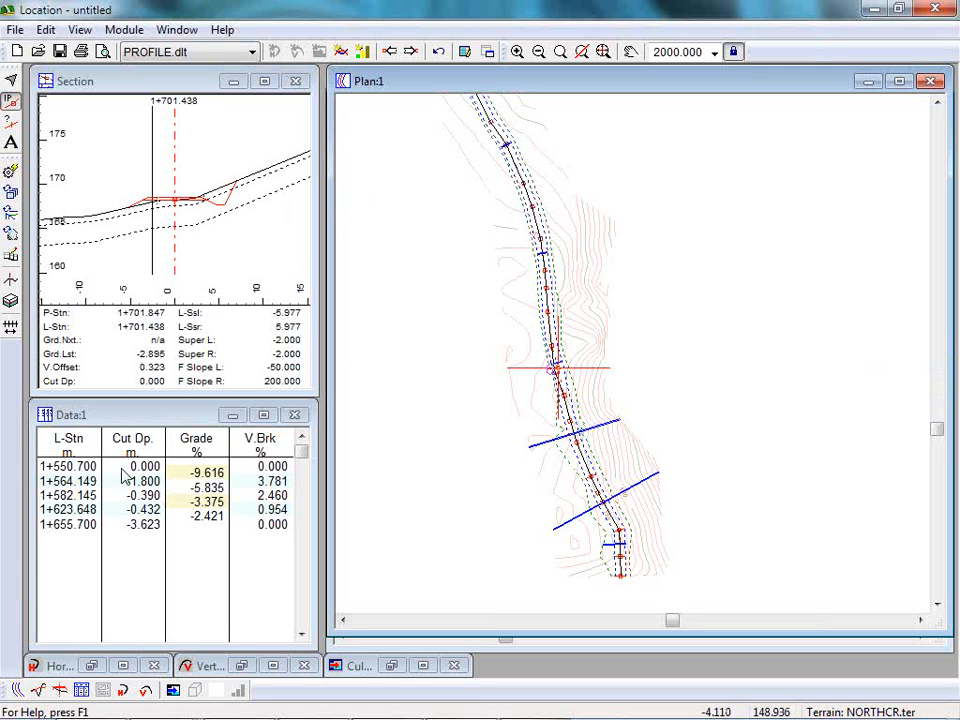
left_click(14, 30)
left_click(57, 78)
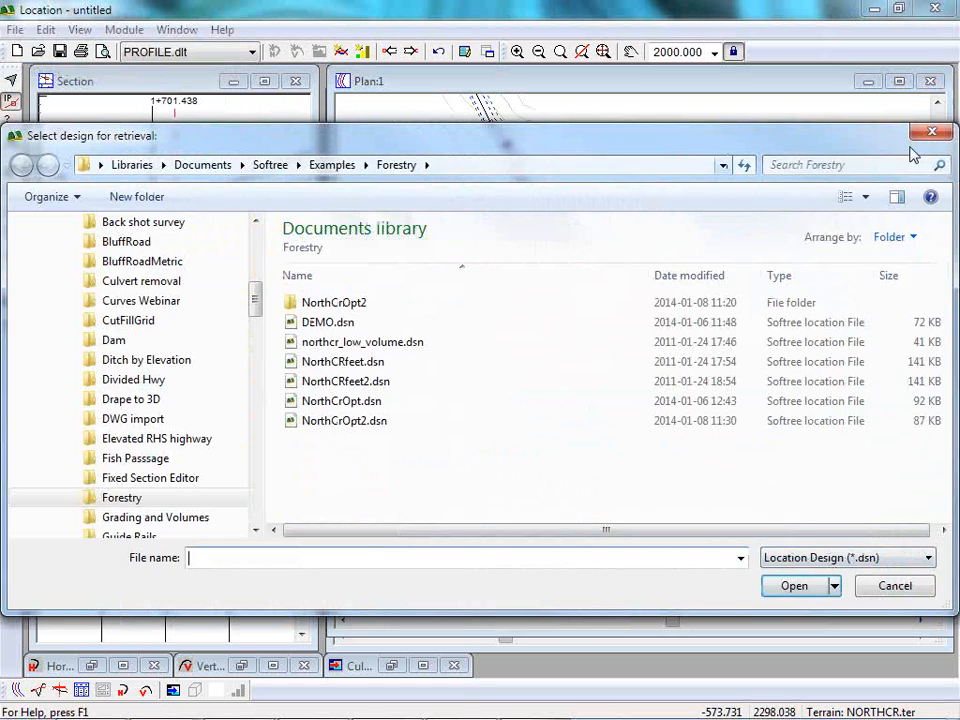
left_click(928, 134)
Open the recent design Max grade FBC.dsn without saving the current design.
left_click(16, 30)
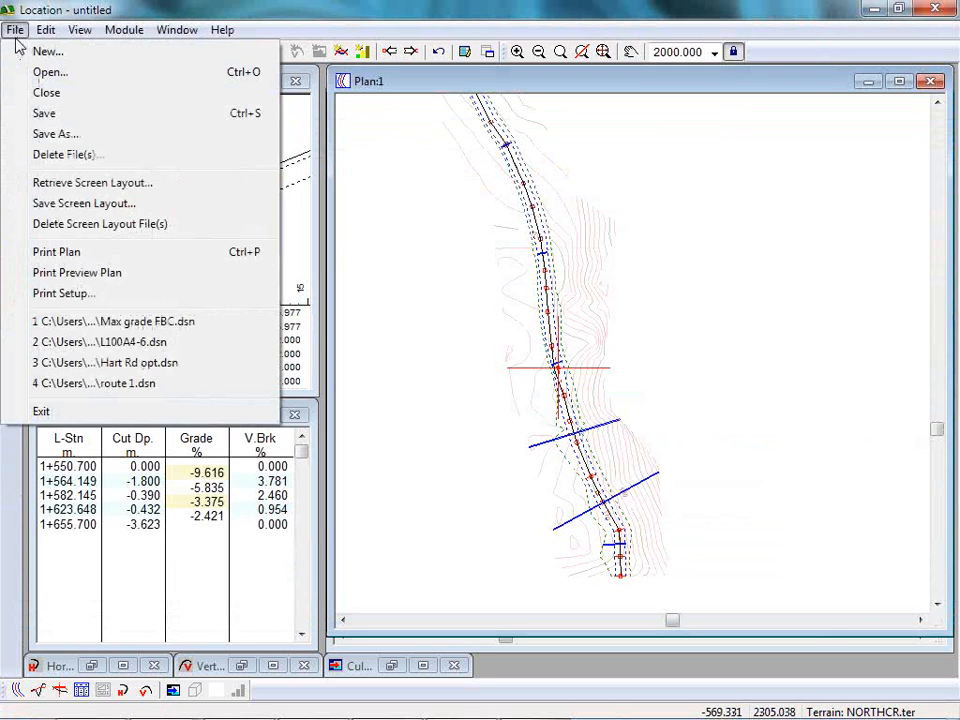
left_click(110, 322)
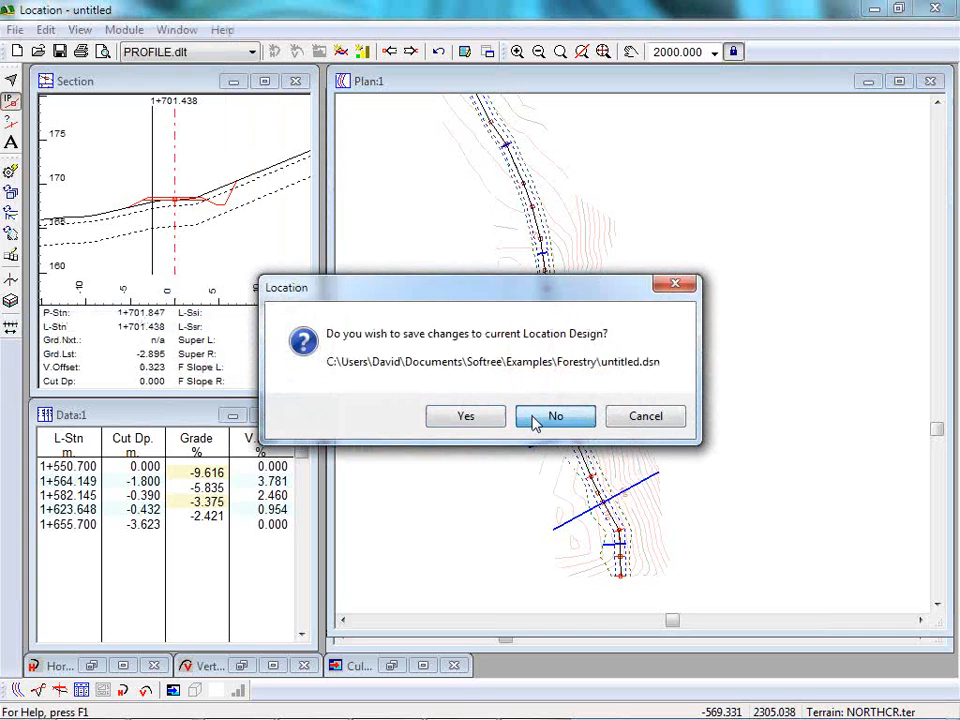
left_click(537, 418)
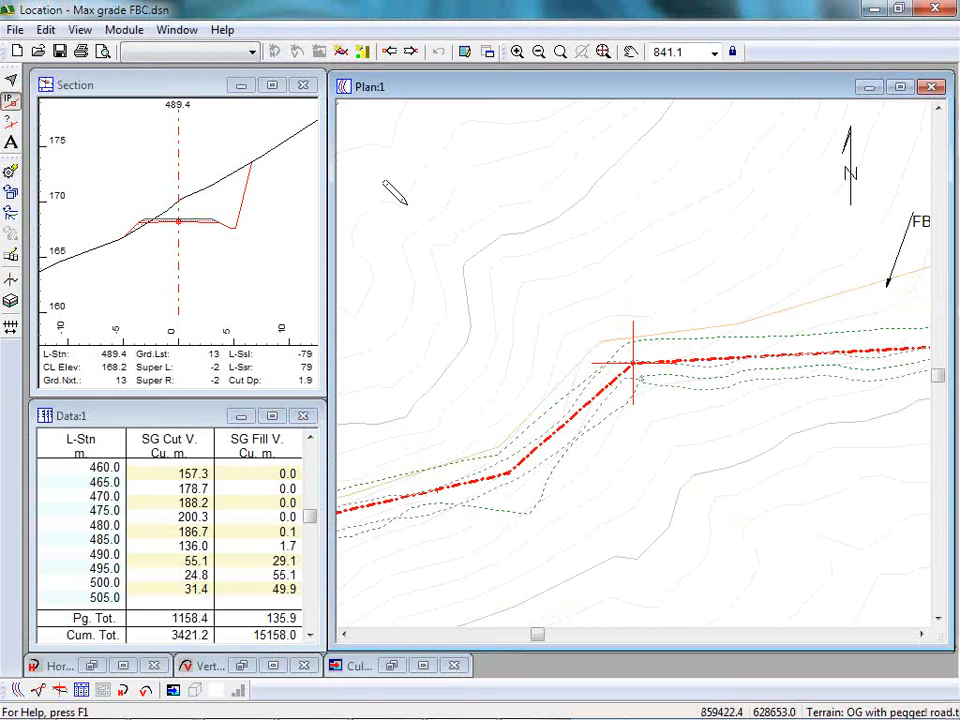
Change the plan display options to hide the irregular grey dashed outlines alongside the road.
scroll(634, 240, "up", 1)
scroll(639, 261, "down", 6)
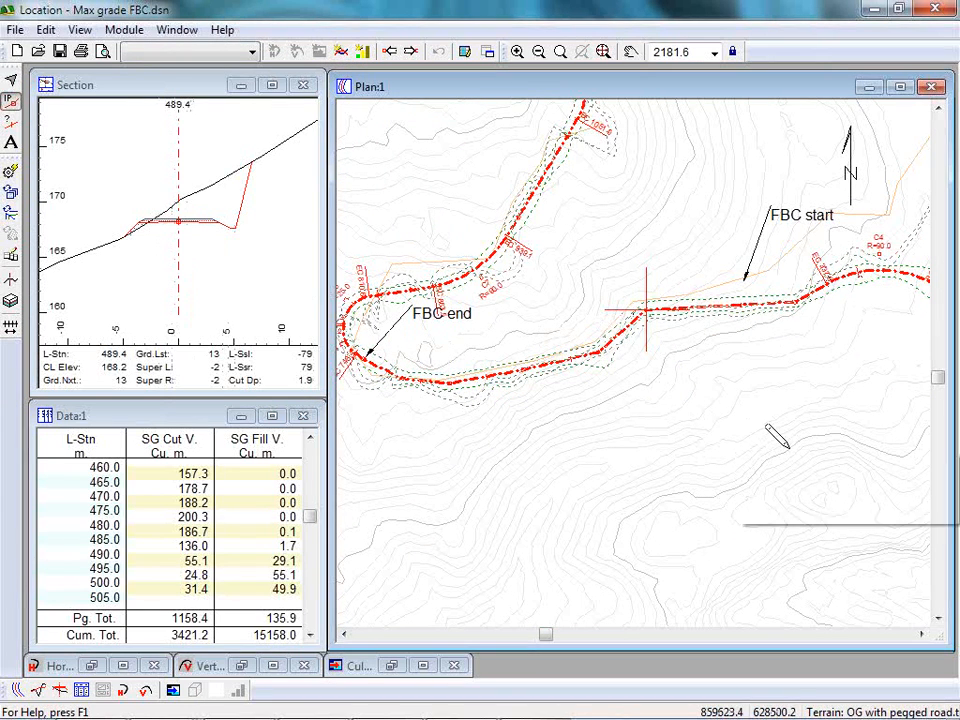
mouse_move(786, 444)
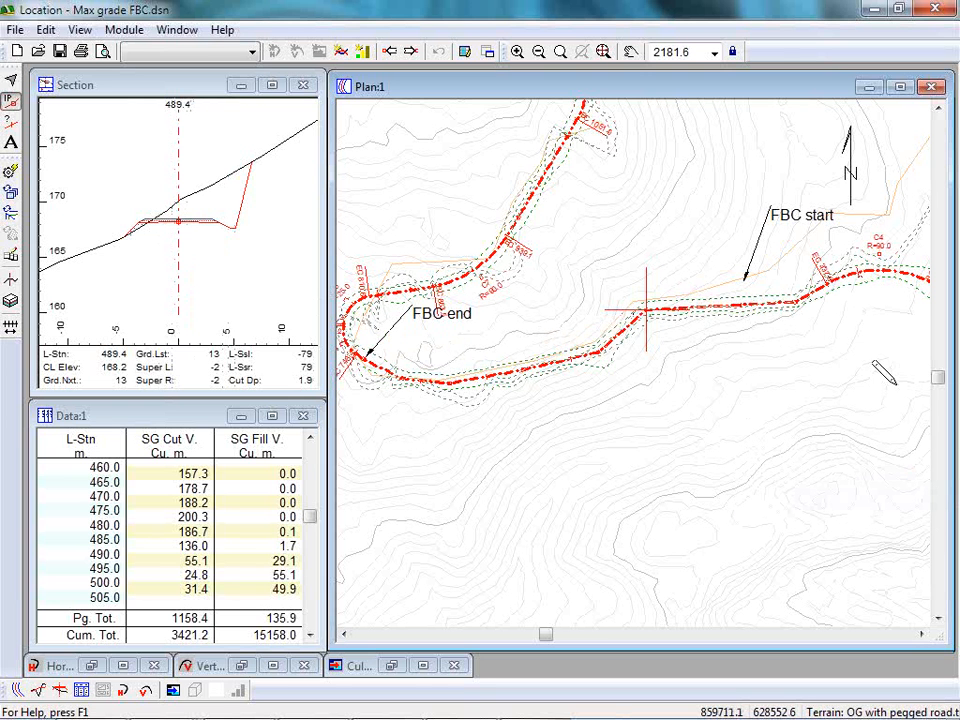
right_click(575, 513)
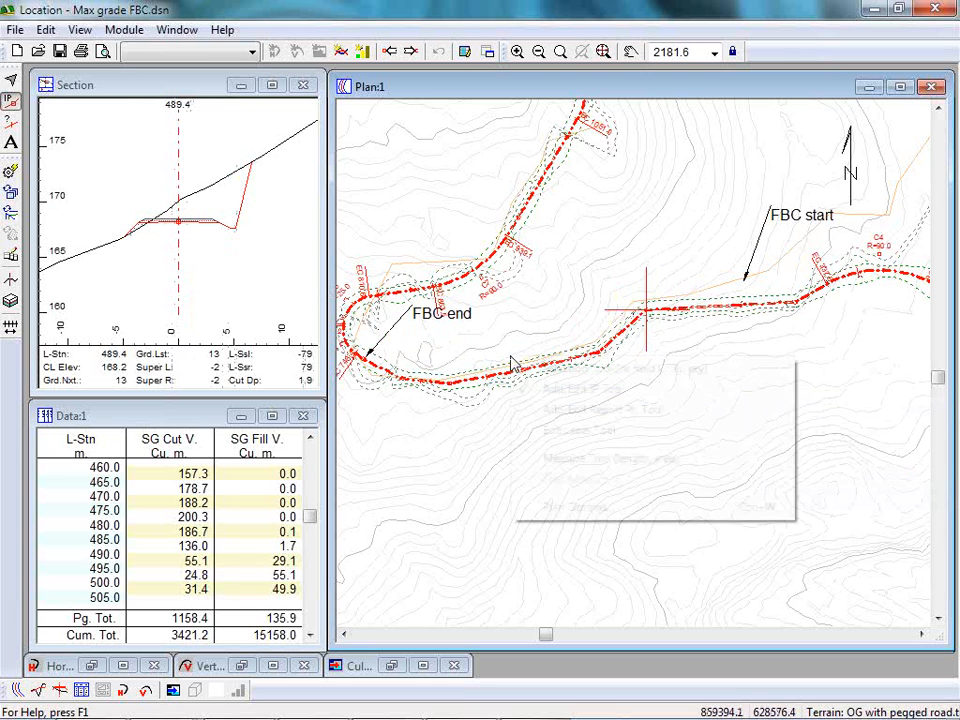
left_click(577, 510)
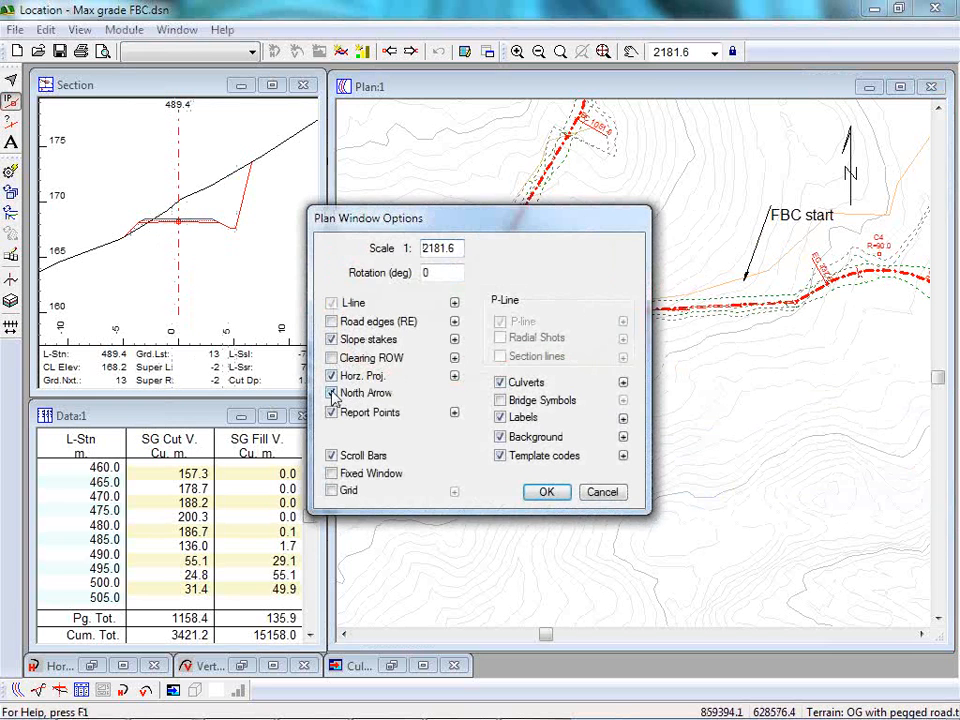
left_click(545, 493)
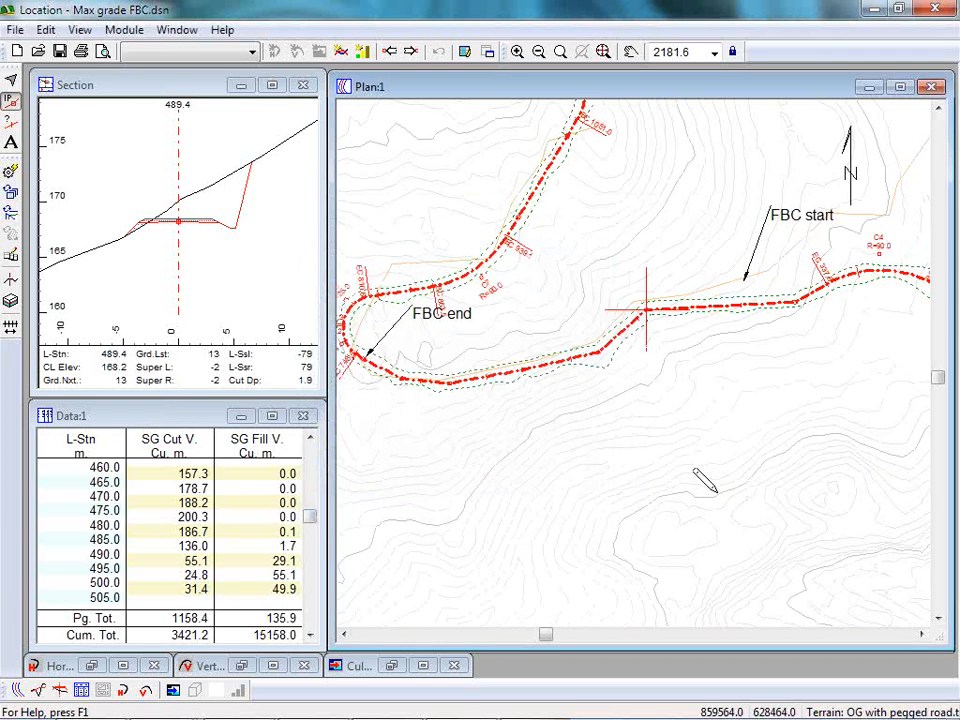
Show the road edges in the plan window and inspect the road between the FBC start and FBC end labels.
right_click(455, 416)
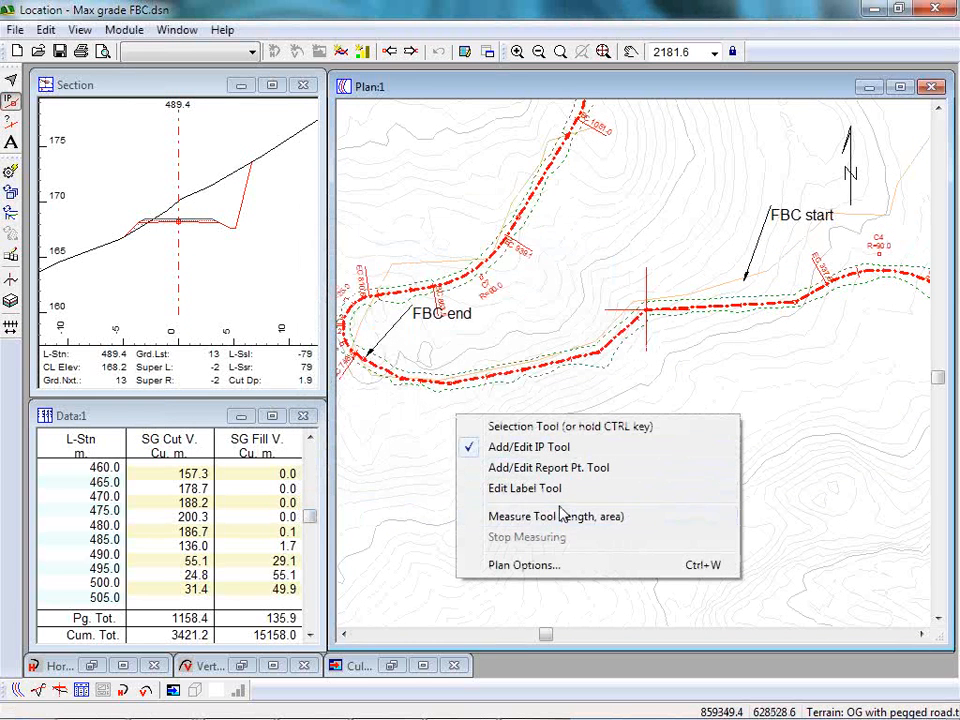
left_click(508, 565)
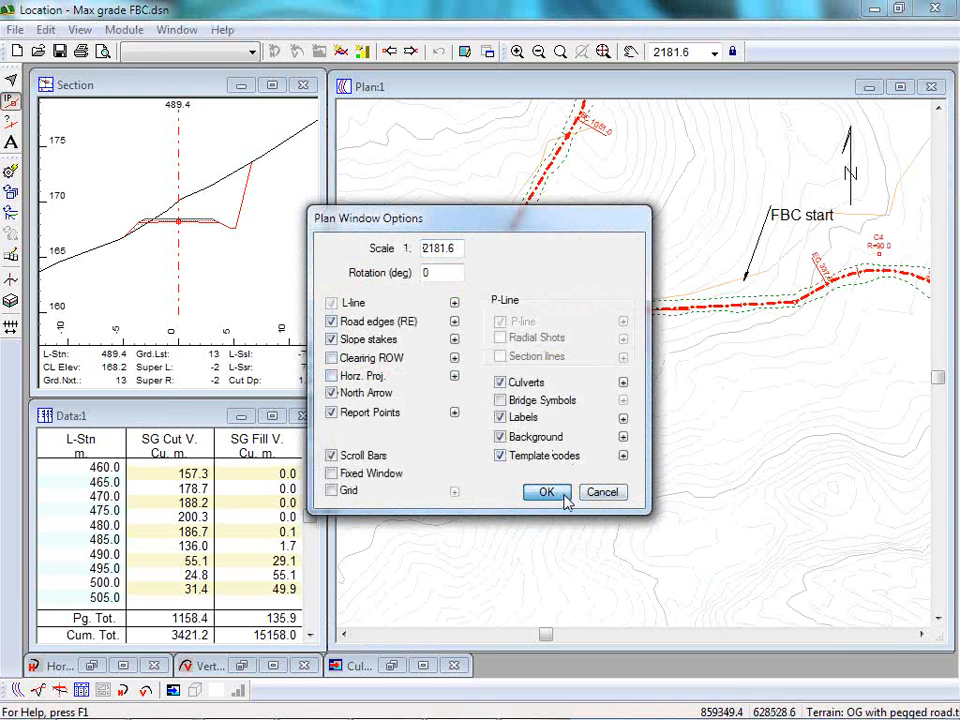
left_click(550, 494)
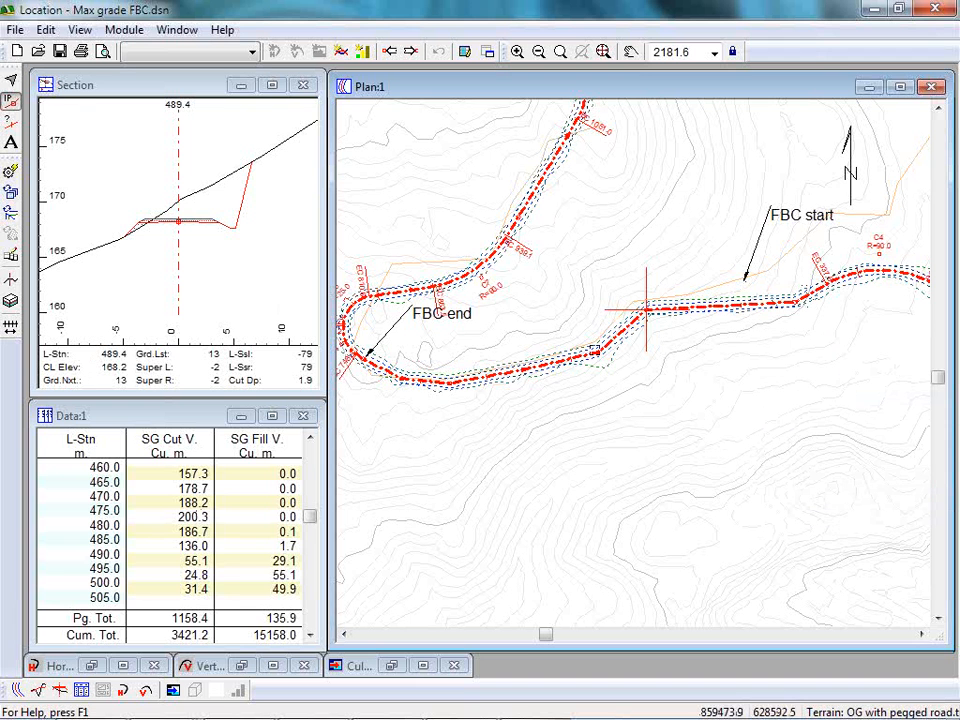
scroll(380, 348, "up", 1)
middle_click_drag(380, 348, 488, 358)
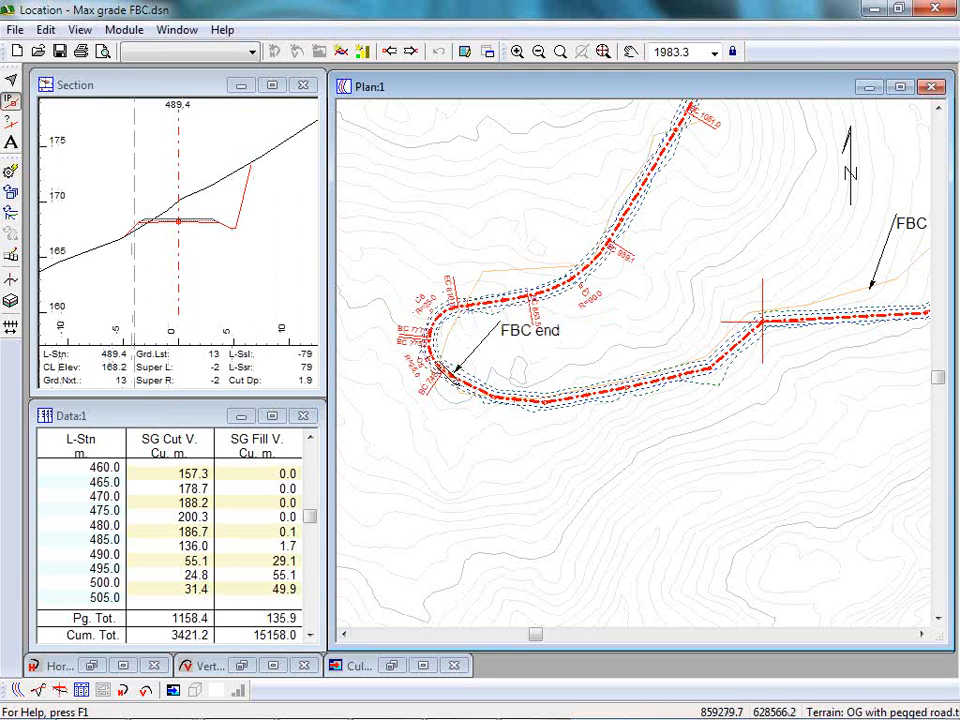
middle_click_drag(630, 354, 467, 363)
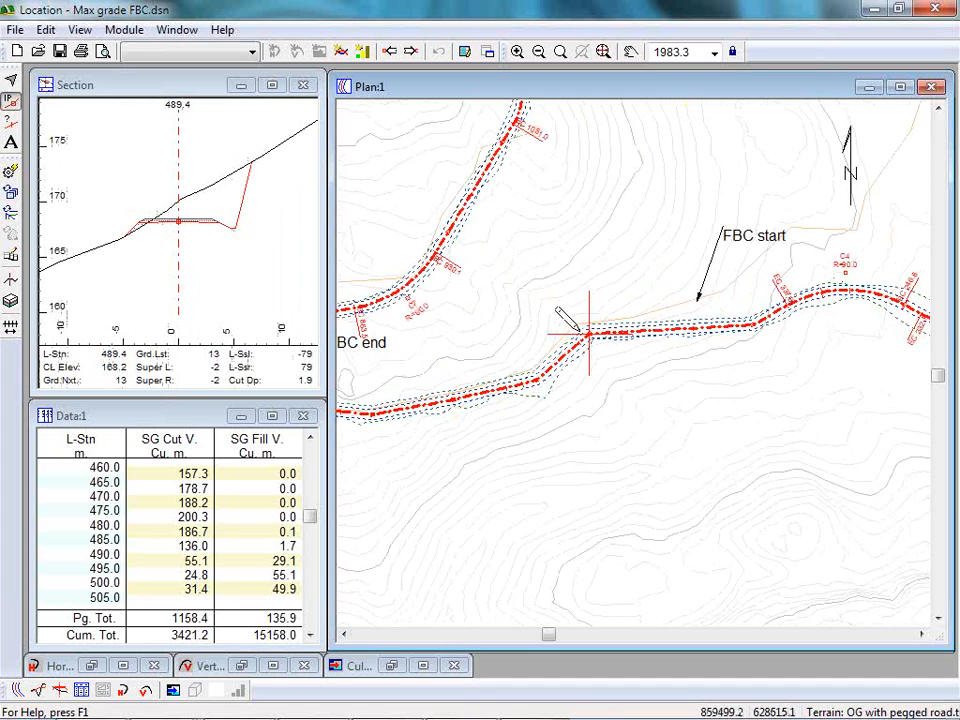
mouse_move(537, 381)
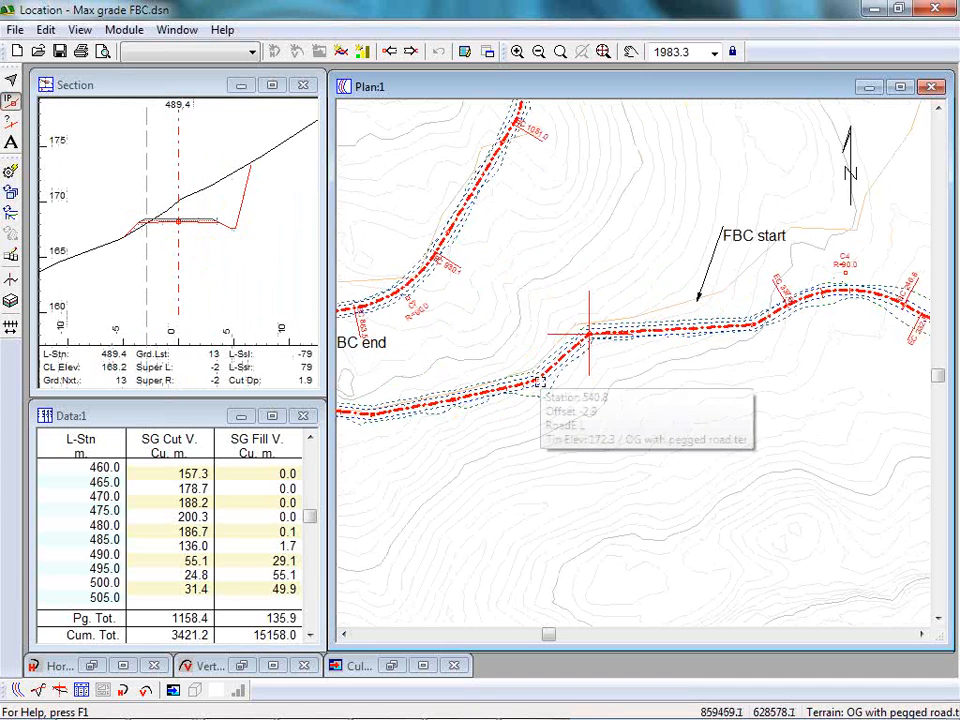
Bring up the profile window and examine the grade line over the valley crossing and the start of the climb.
left_click(241, 665)
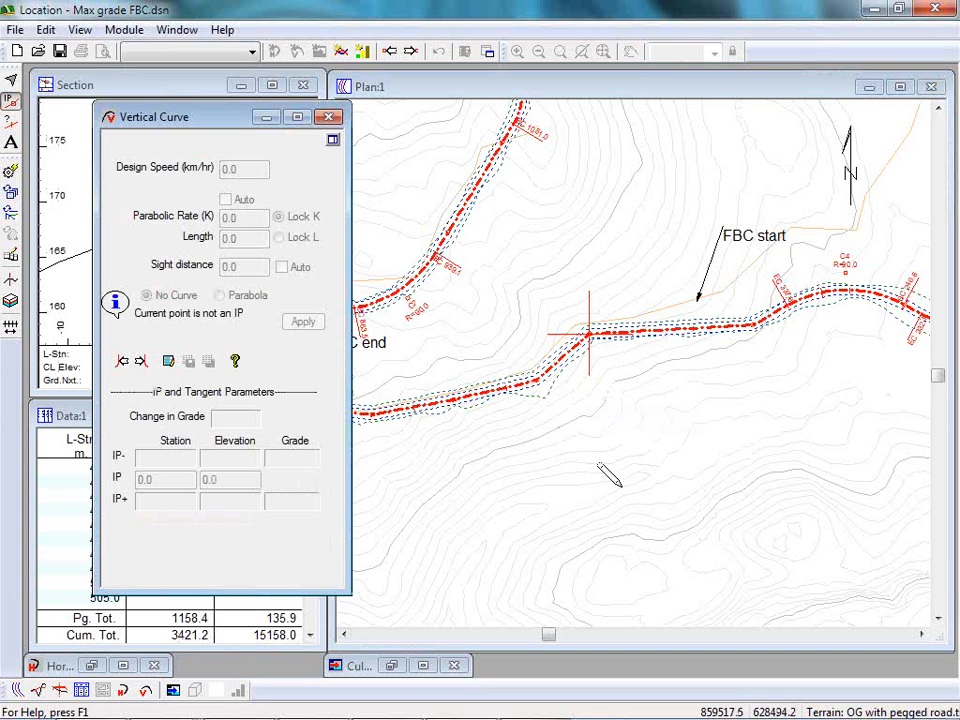
left_click(266, 117)
left_click(38, 690)
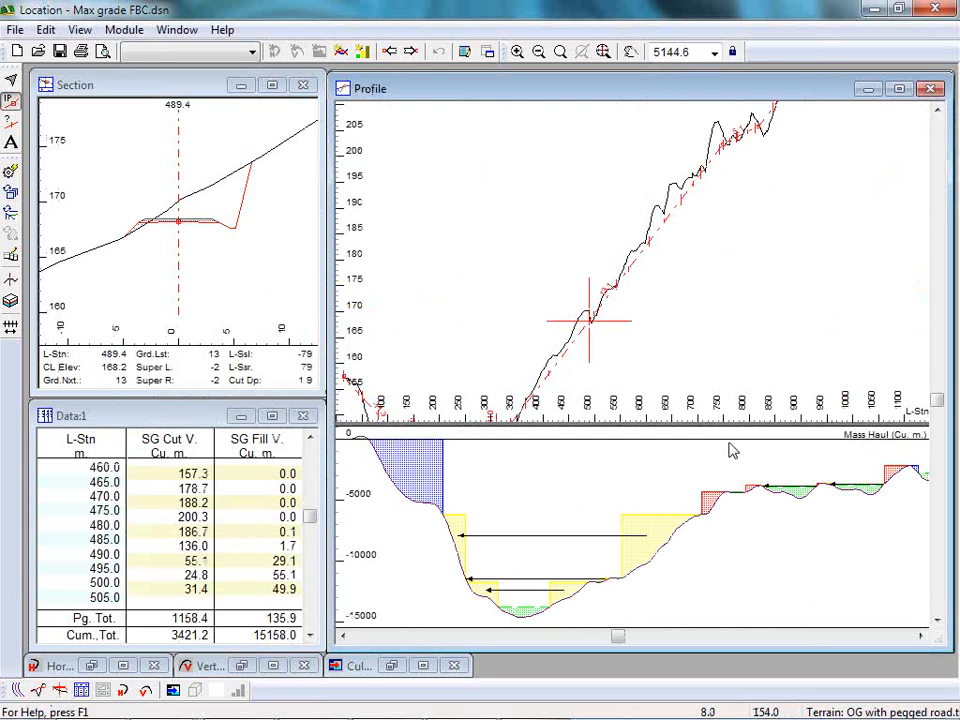
scroll(568, 236, "up", 2)
scroll(579, 250, "down", 2)
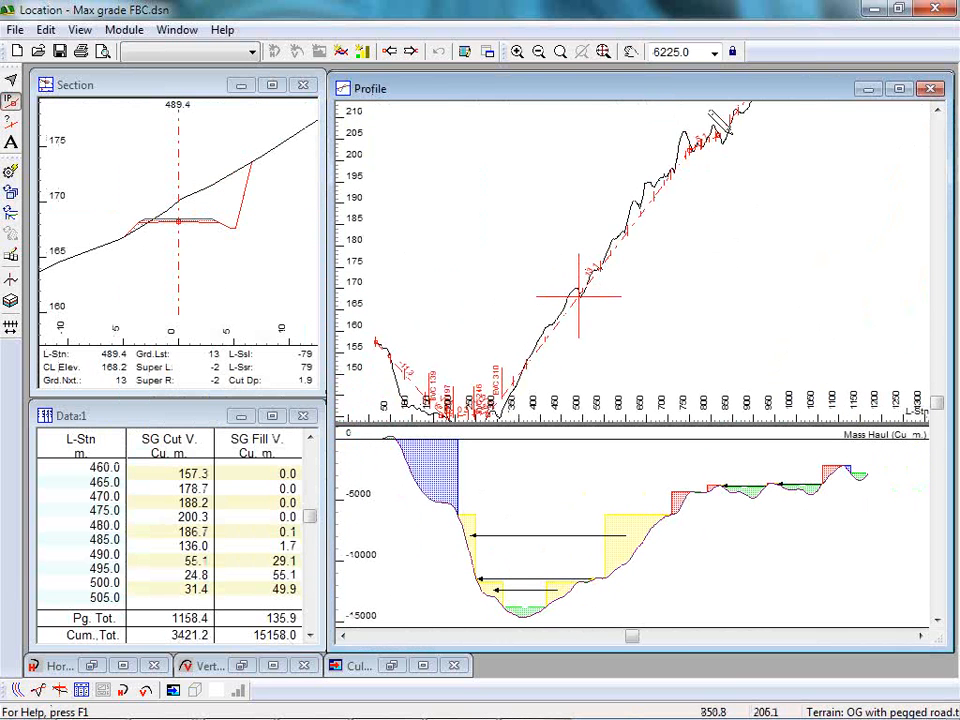
scroll(450, 285, "up", 1)
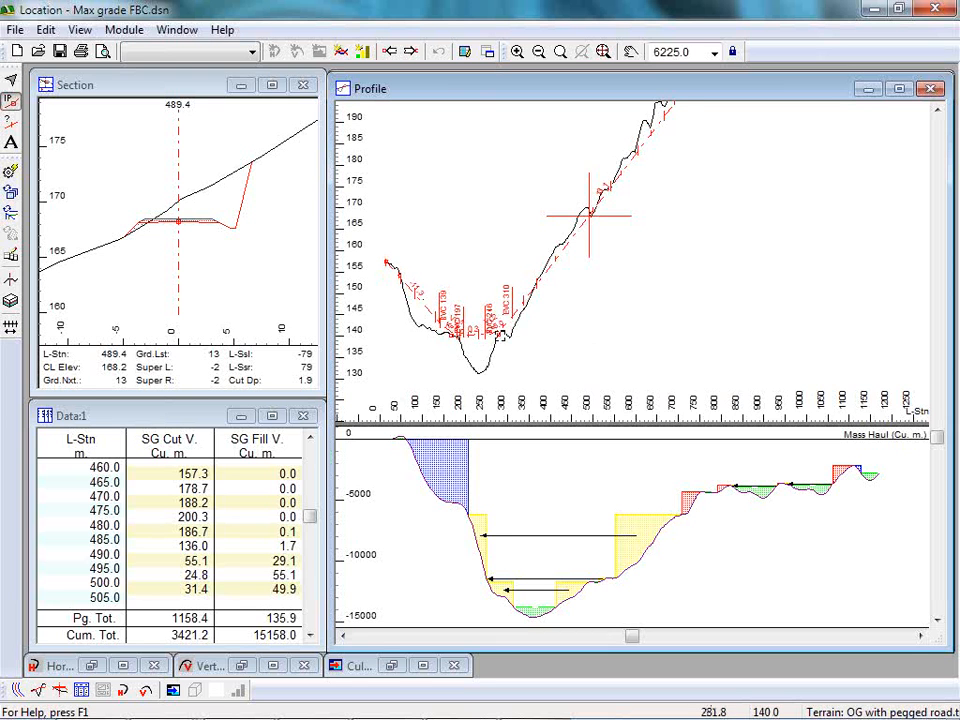
scroll(470, 318, "up", 2)
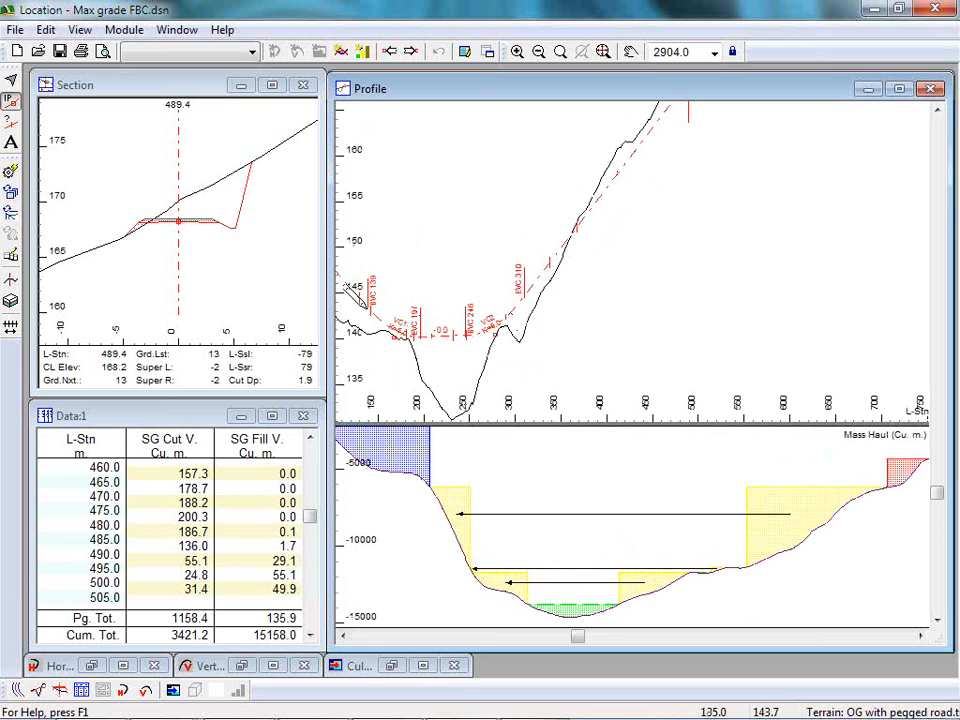
mouse_move(556, 252)
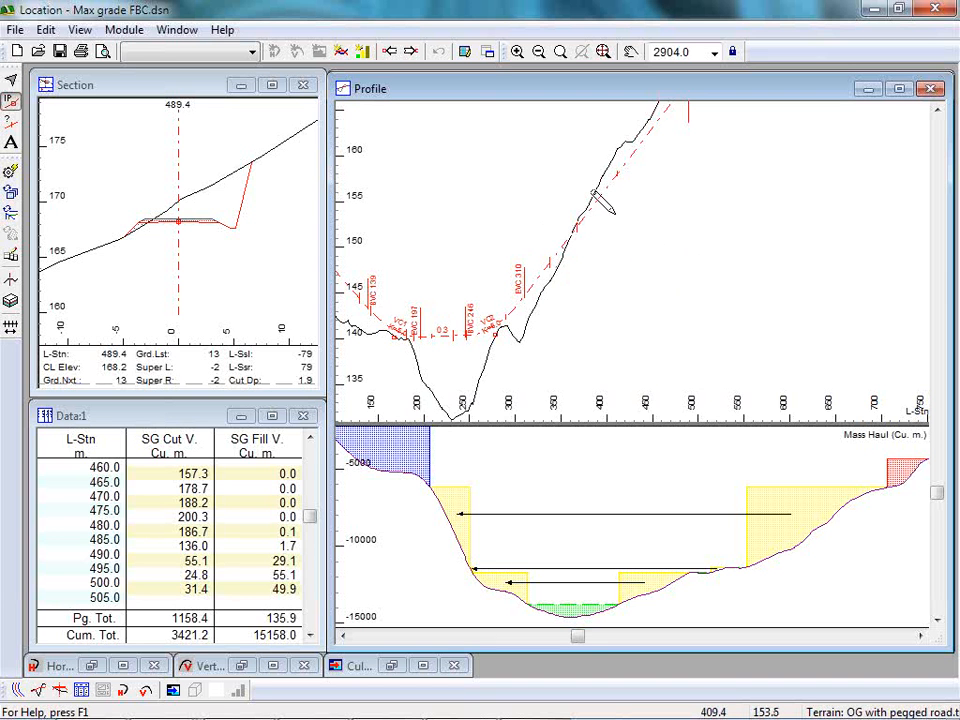
mouse_move(612, 210)
Set the vertical grade point near the top of the steep climb at station 736.5, elevation 203.7.
scroll(612, 210, "down", 3)
middle_click_drag(690, 203, 624, 302)
scroll(636, 259, "down", 3)
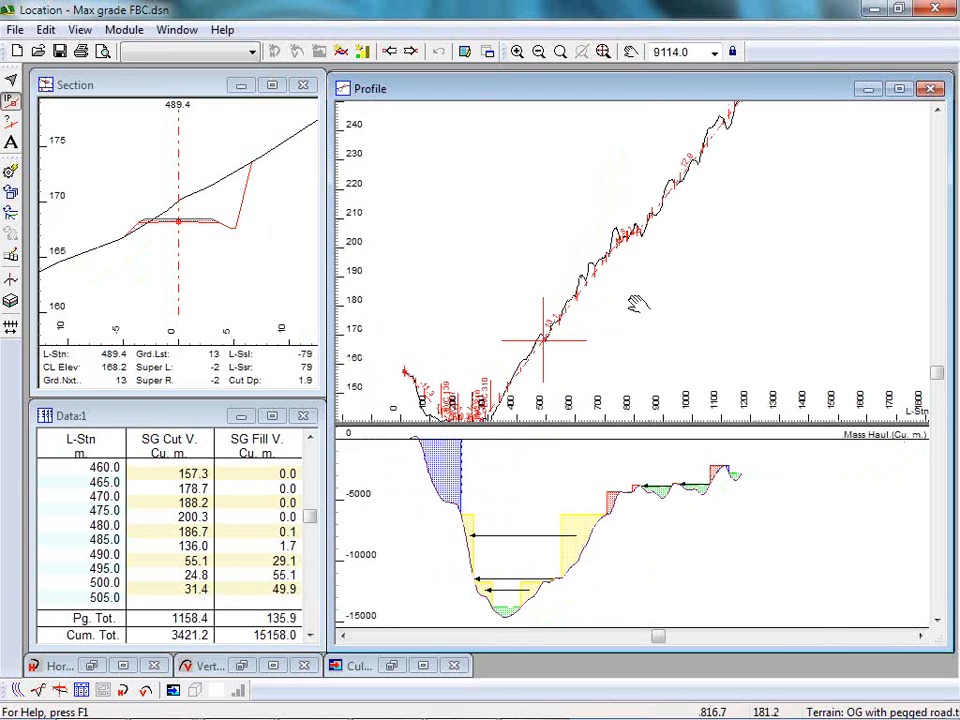
middle_click_drag(637, 303, 668, 233)
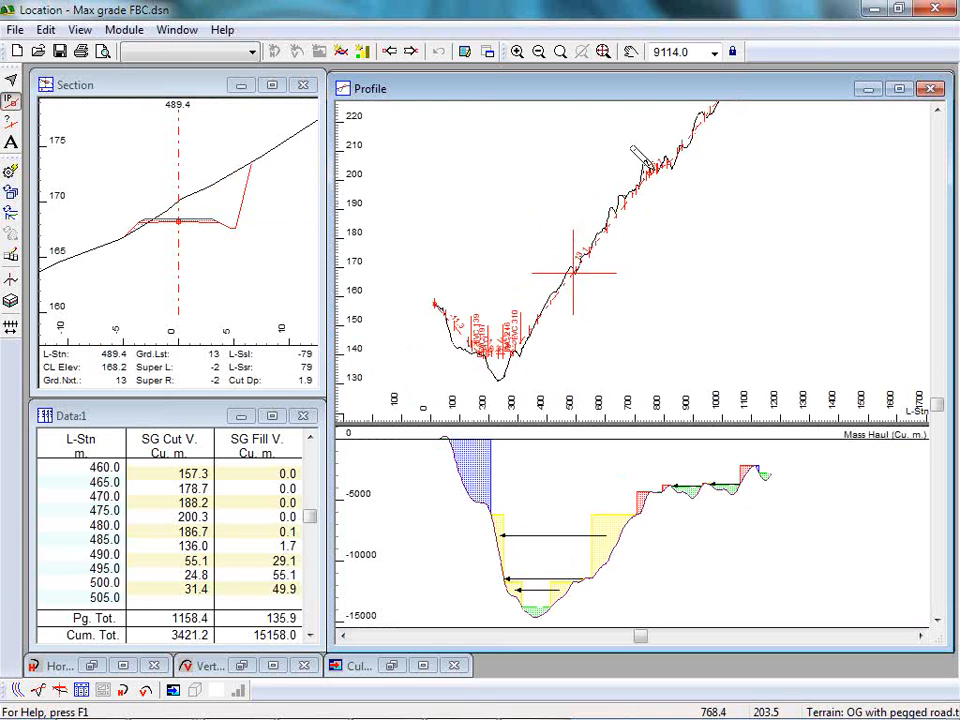
left_click_drag(573, 272, 645, 168)
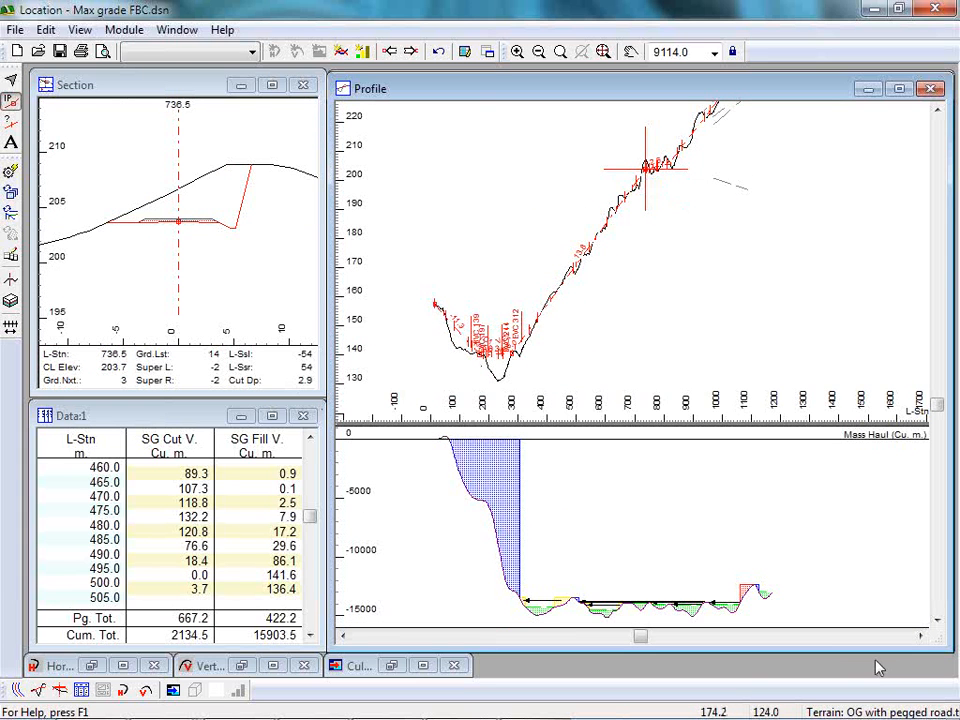
Make station 542.1 the current point in the profile and examine the full fill slope in its cross-section.
key("Escape")
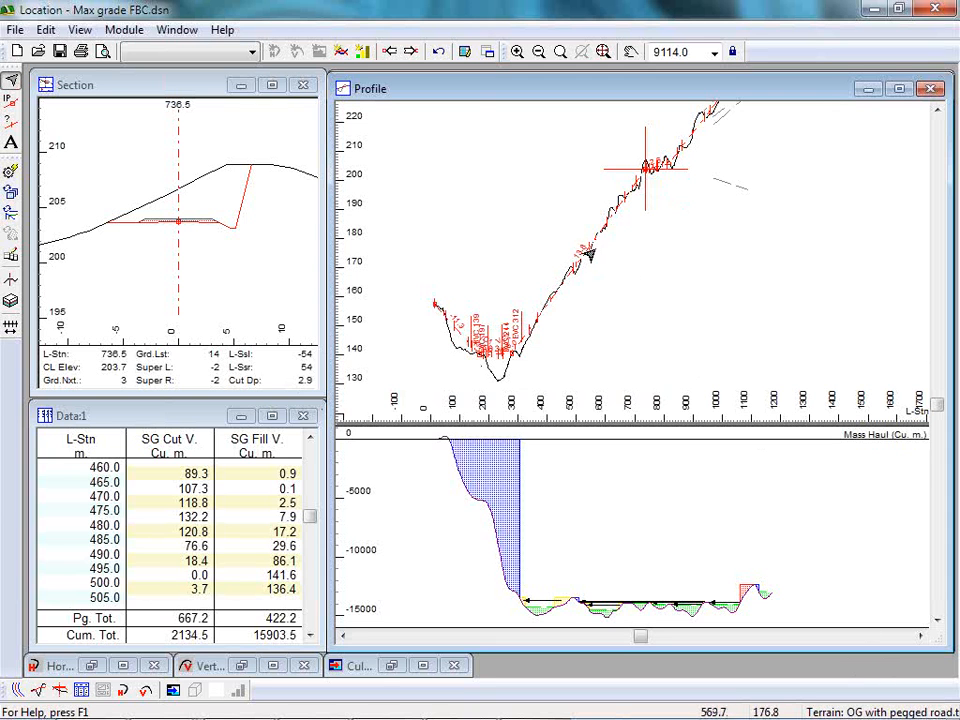
left_click(590, 252)
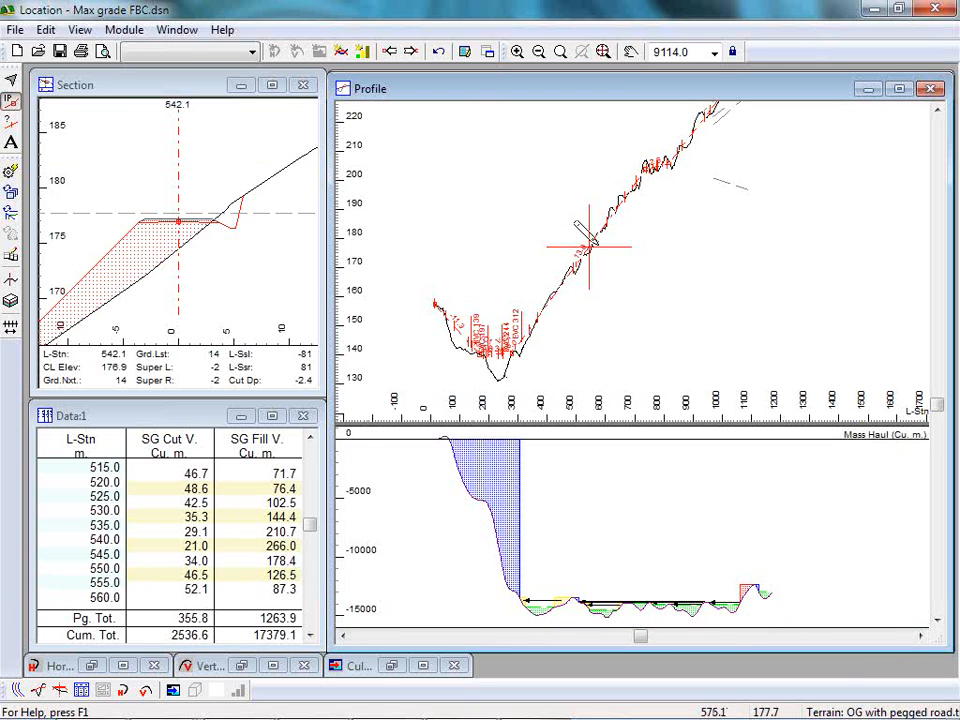
left_click_drag(117, 263, 178, 172)
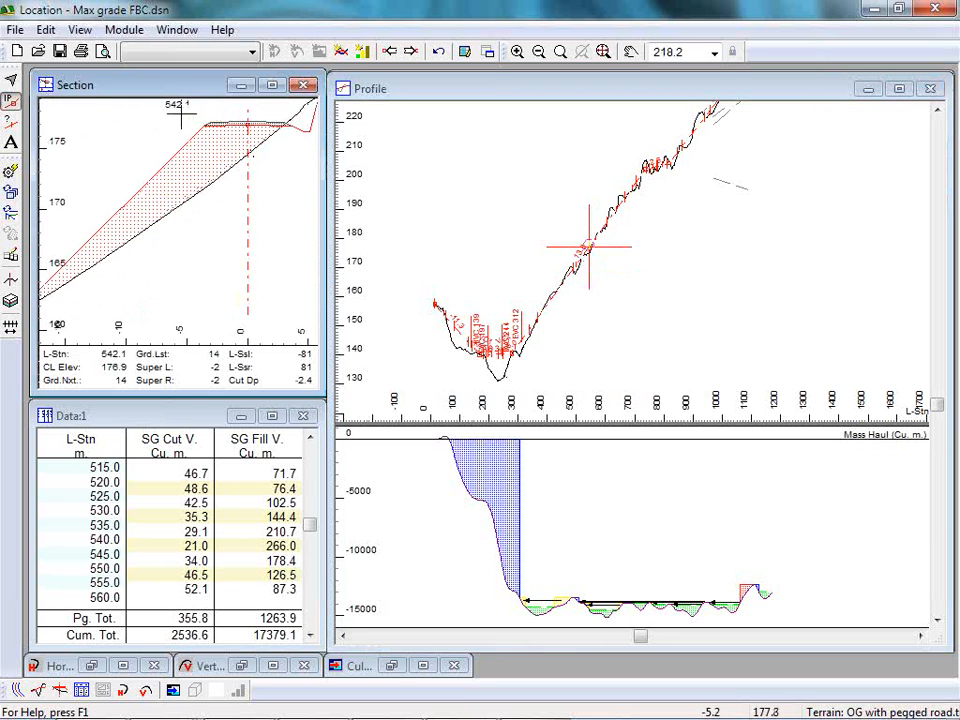
mouse_move(133, 230)
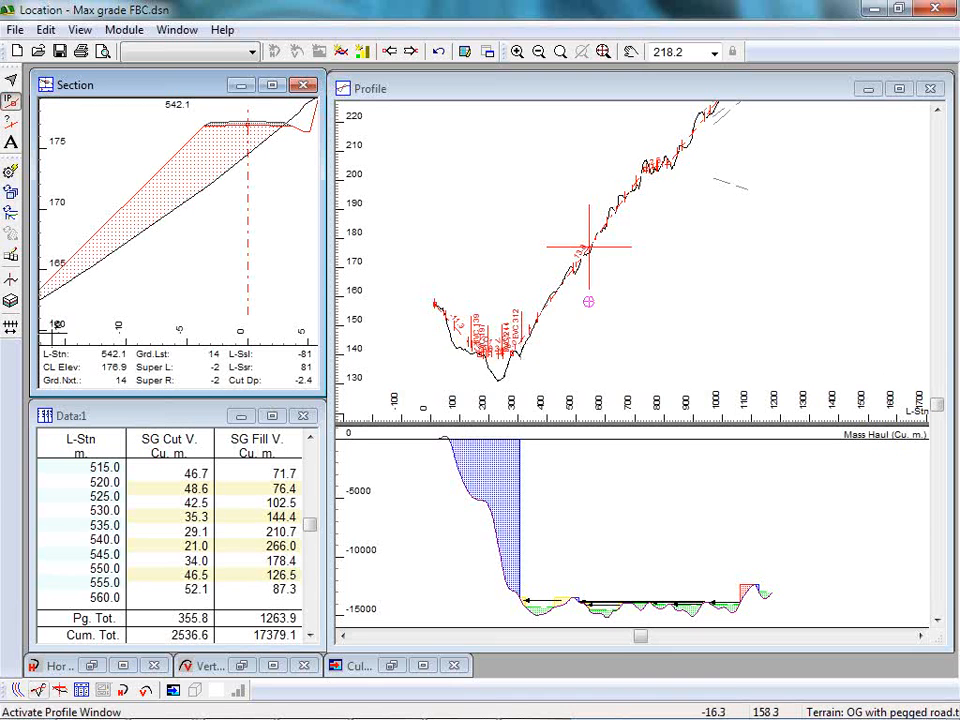
Bring up the plan window and compare the fill toe at station 542.1 in the plan and the cross-section.
left_click(16, 689)
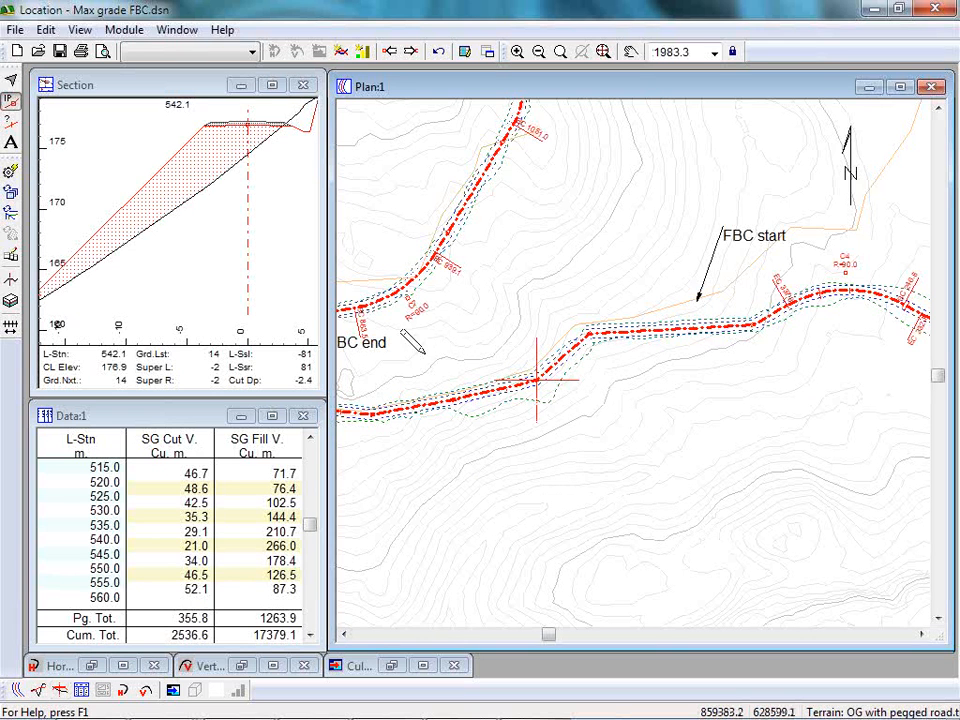
middle_click_drag(425, 354, 524, 311)
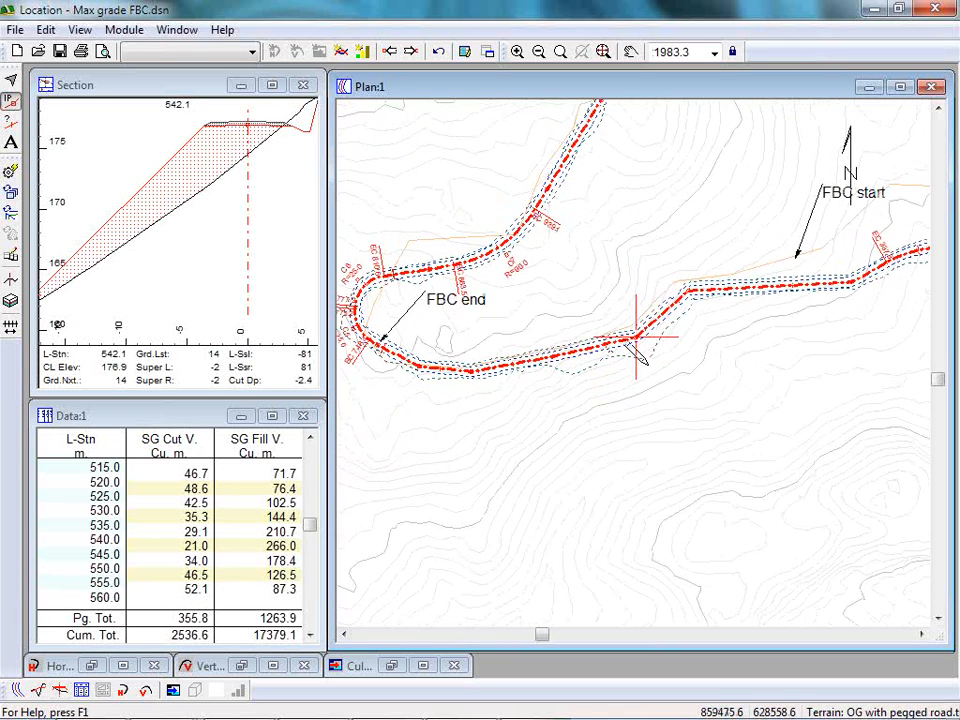
scroll(650, 335, "up", 2)
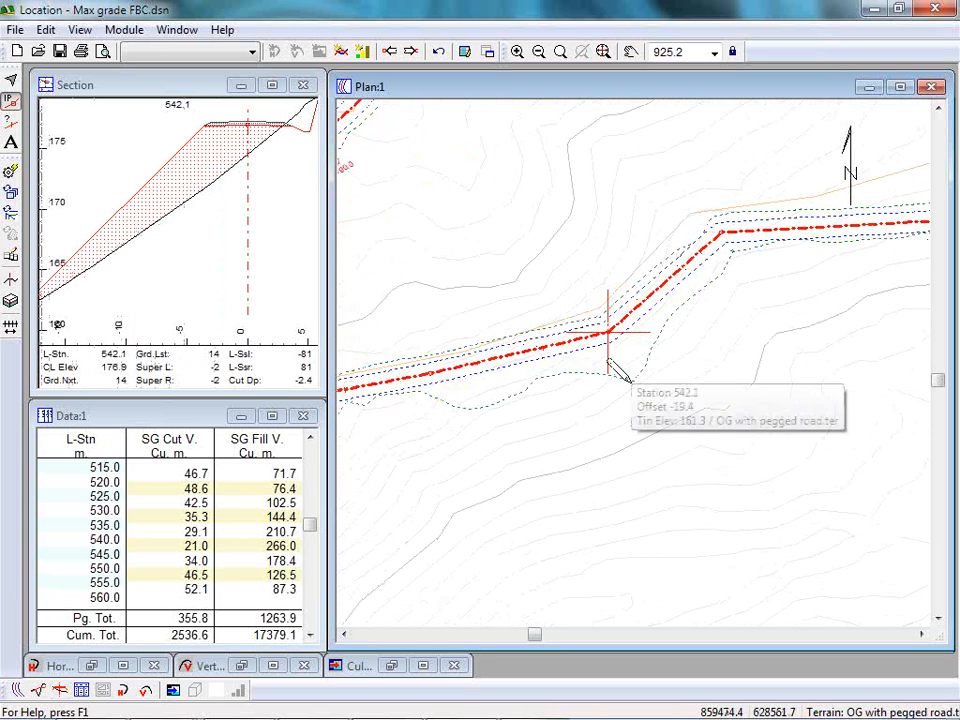
middle_click_drag(151, 208, 184, 179)
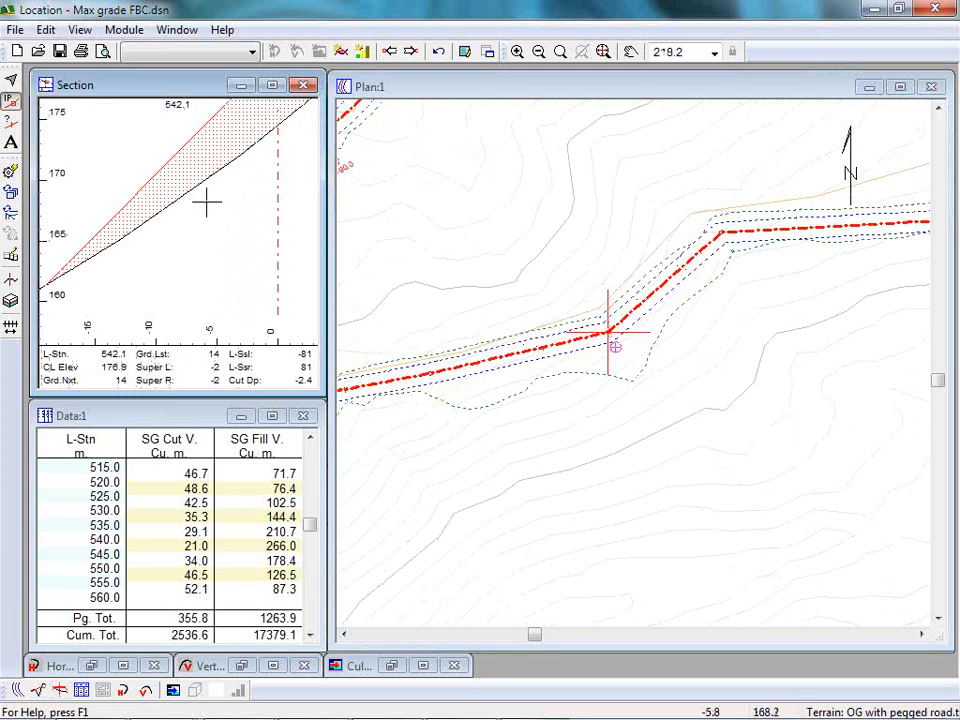
scroll(206, 202, "down", 1)
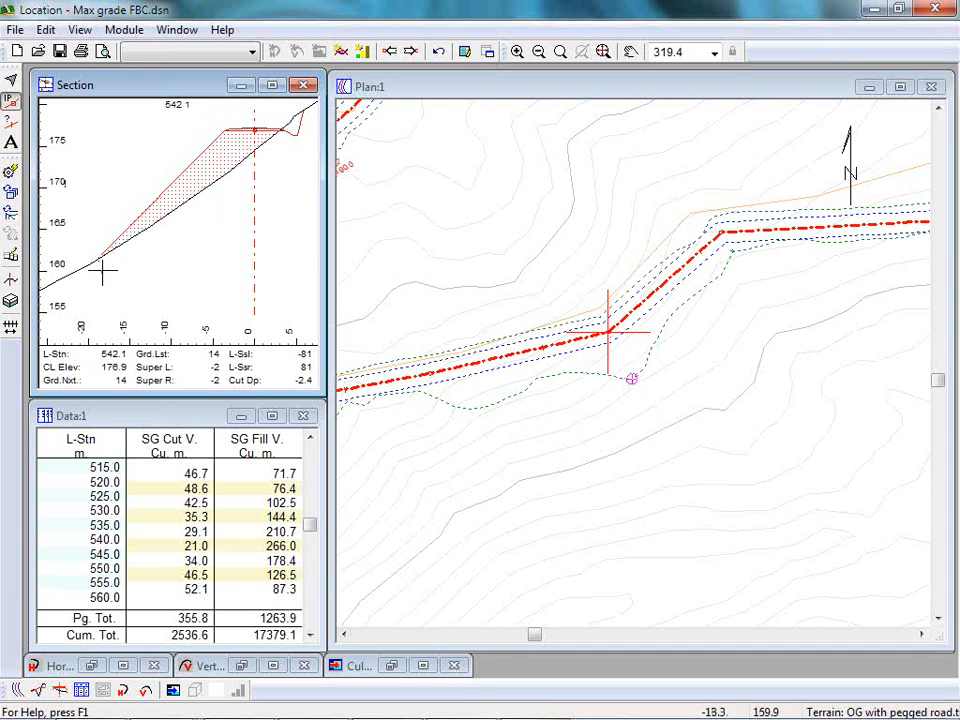
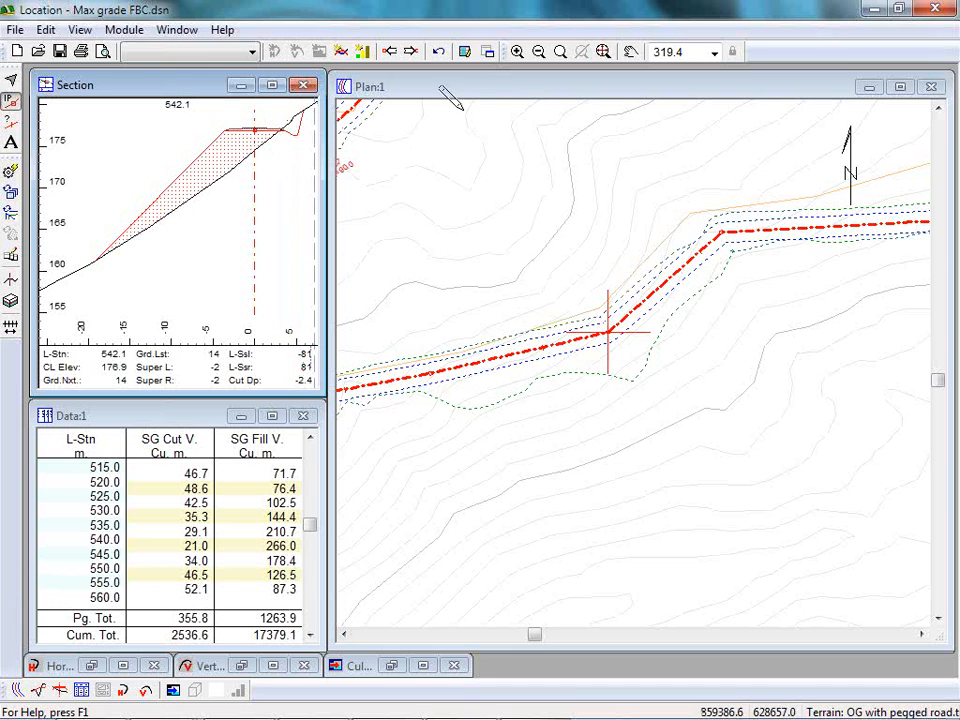
Locate the fill toe of the station 542.1 cross-section in the plan and examine the road between FBC start and FBC end.
mouse_move(611, 354)
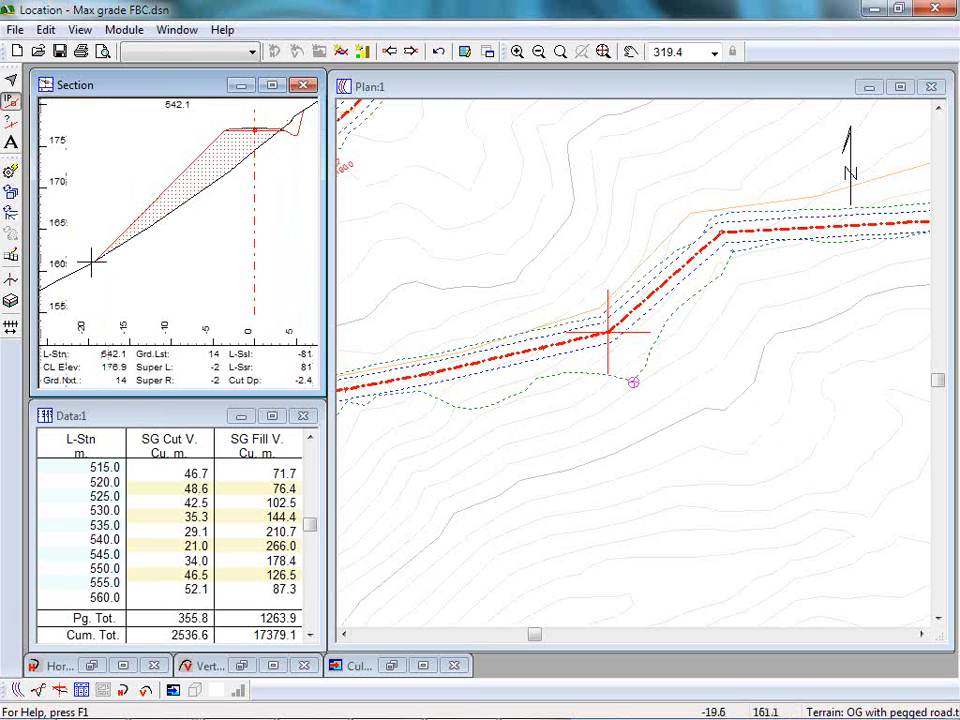
mouse_move(93, 262)
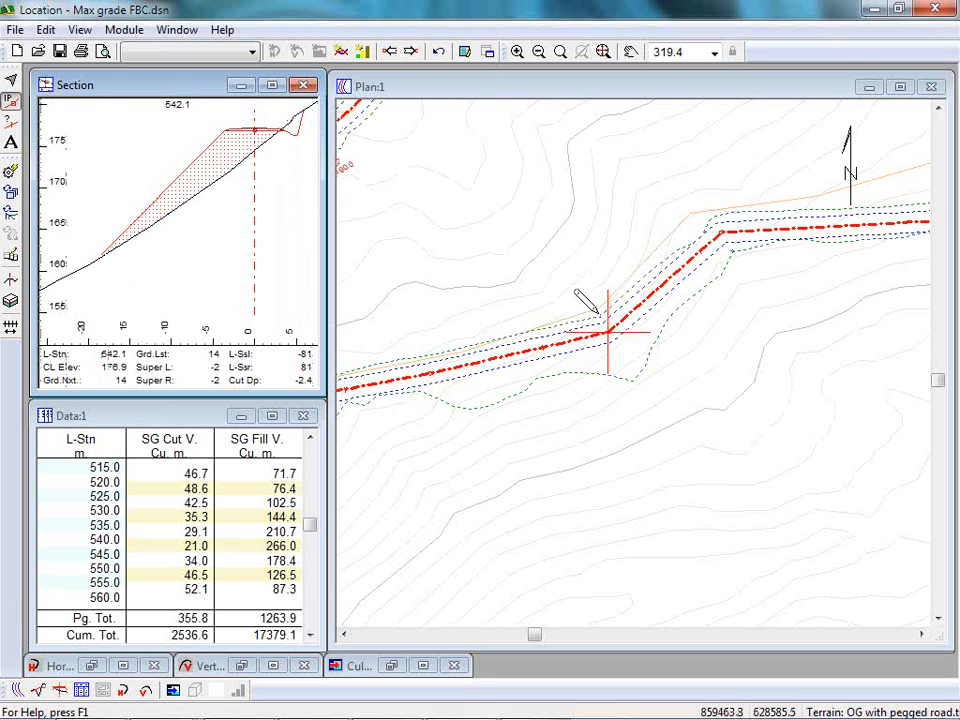
scroll(562, 300, "down", 10)
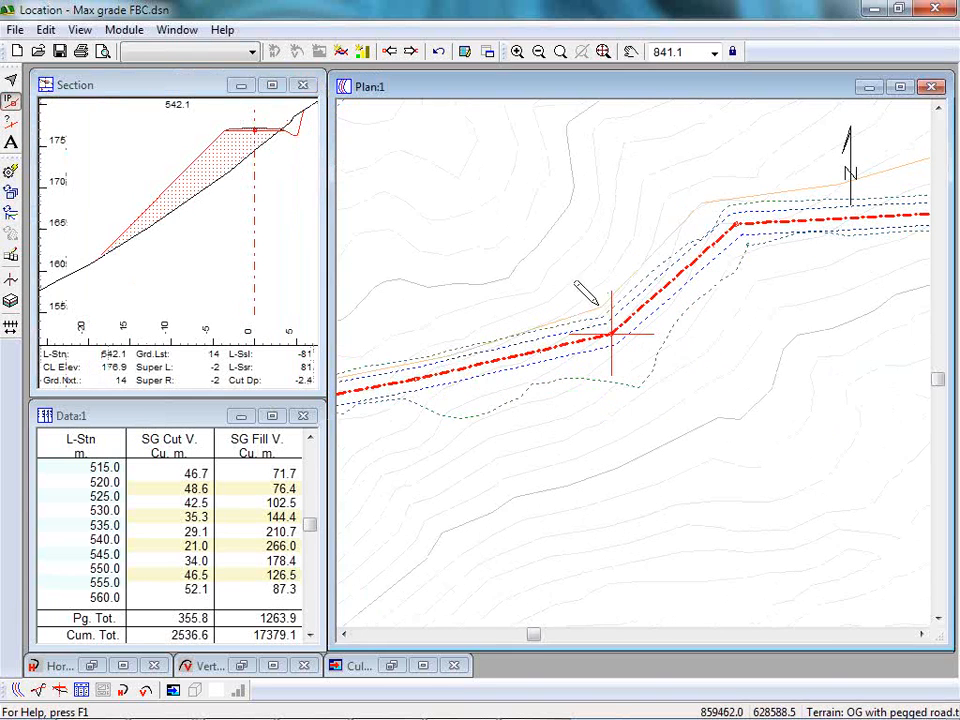
mouse_move(604, 323)
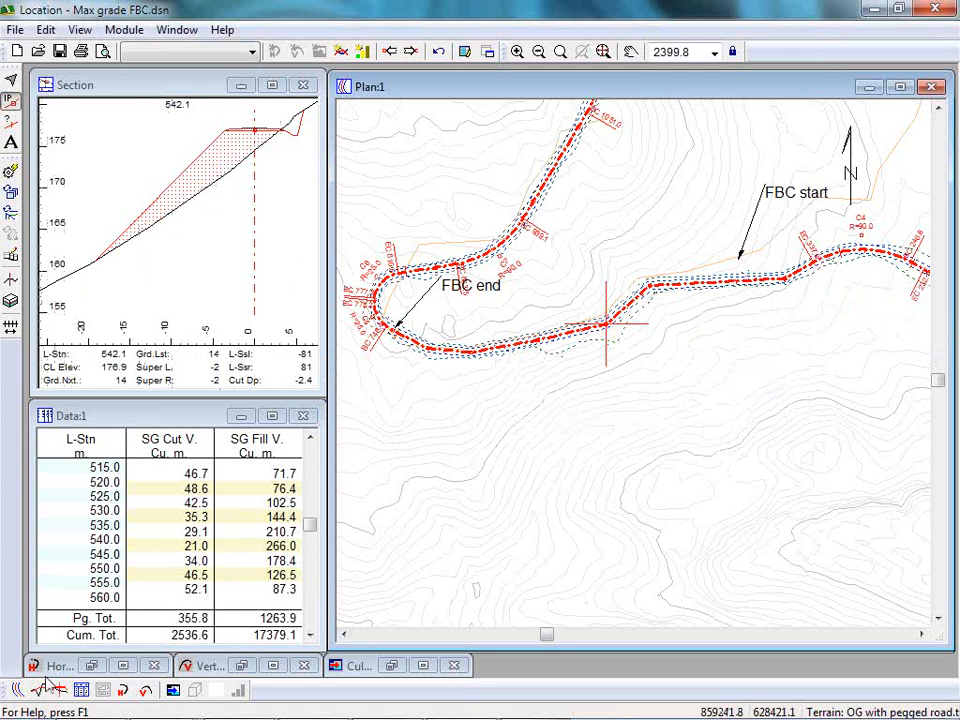
Bring up the profile window and move the grade point near the top of the steep climb to station 750.4, elevation 202.5.
left_click(78, 668)
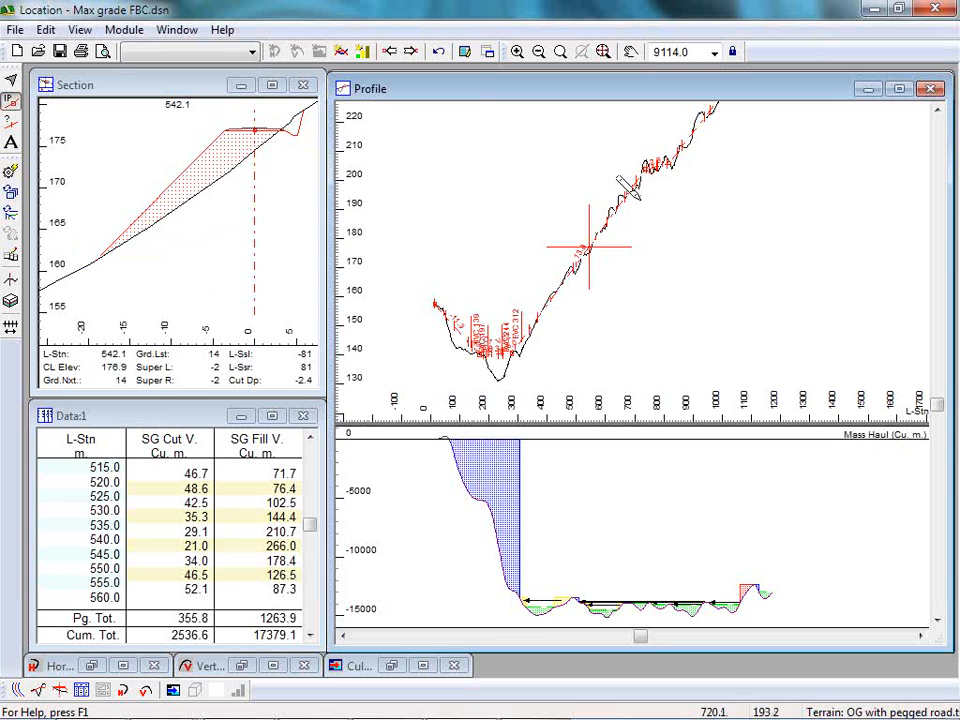
scroll(582, 265, "up", 1)
scroll(617, 212, "up", 6)
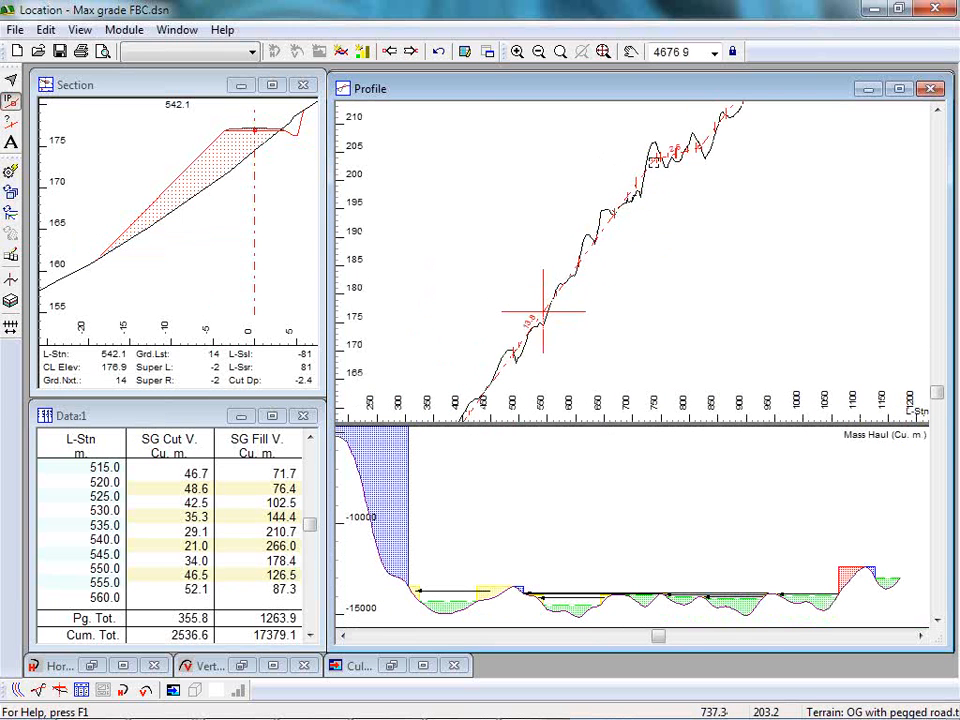
left_click(658, 167)
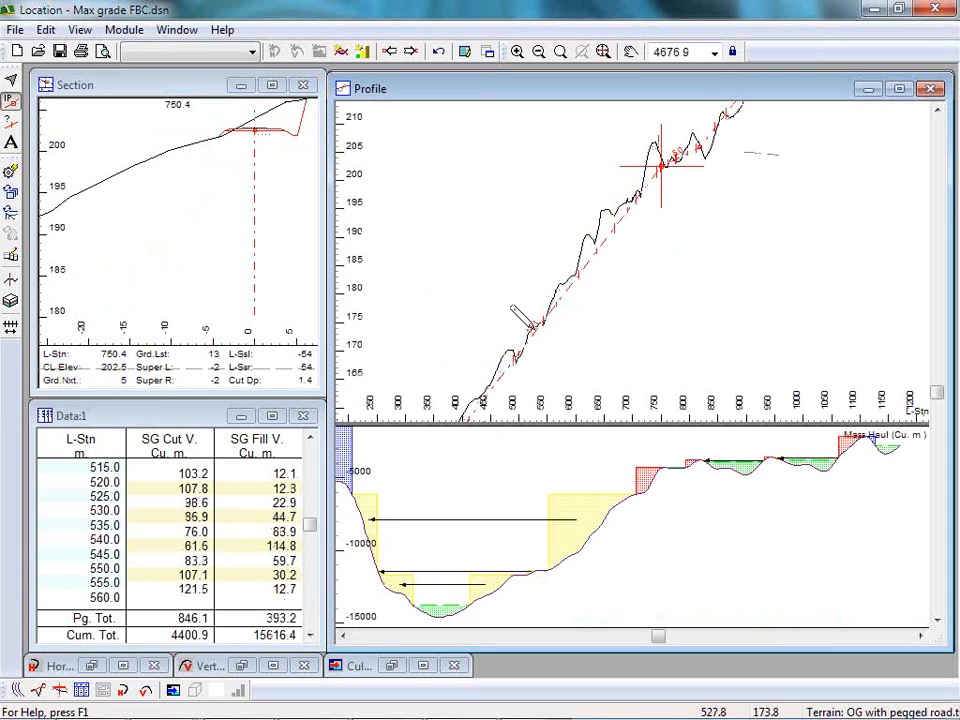
Lock the profile window's scale and examine the grade line against the ground along the steep climb and in the mass haul diagram.
scroll(531, 330, "up", 4)
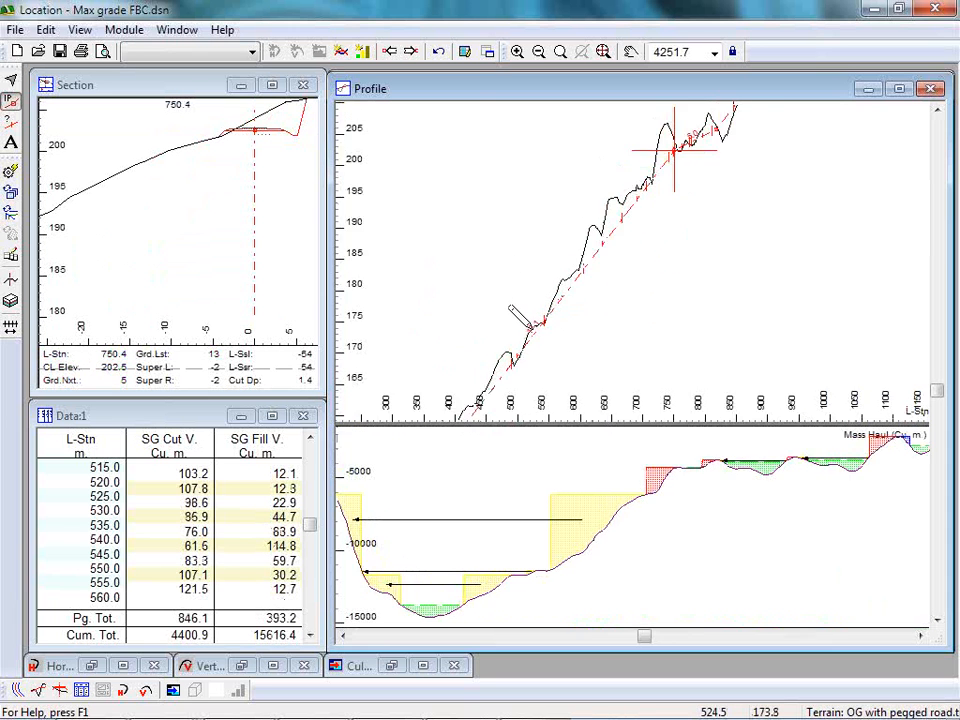
scroll(531, 330, "down", 3)
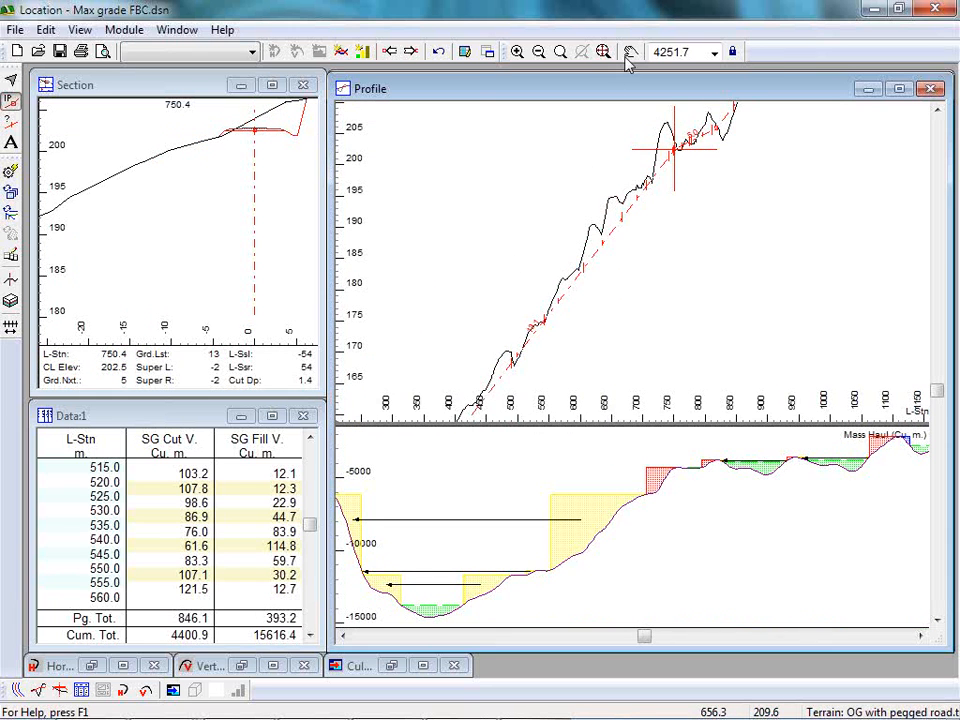
left_click(732, 51)
scroll(517, 285, "up", 6)
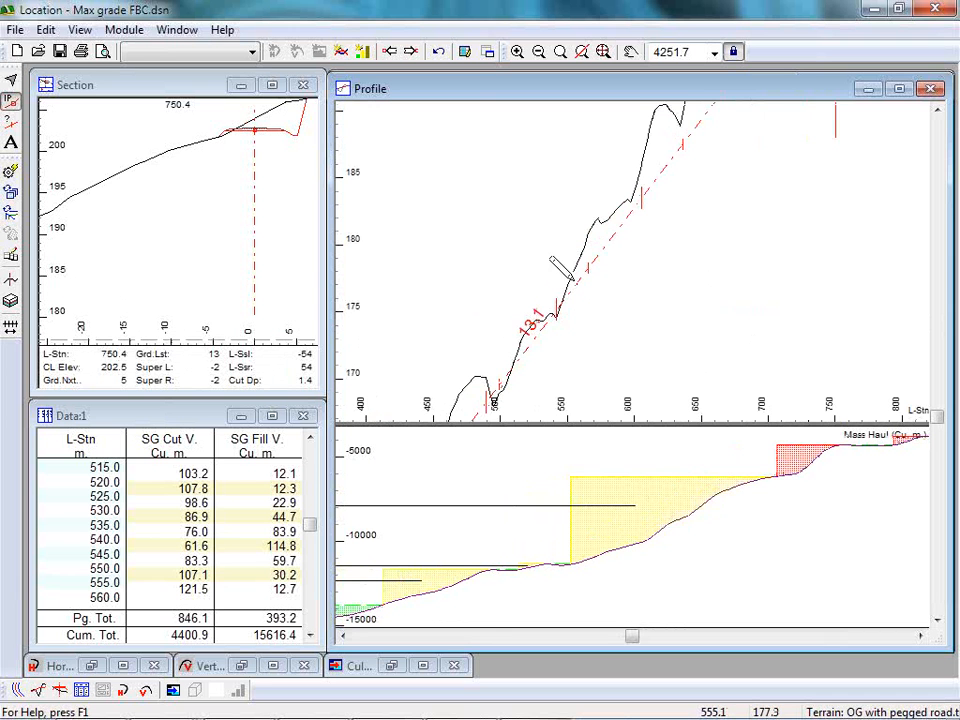
scroll(535, 315, "down", 4)
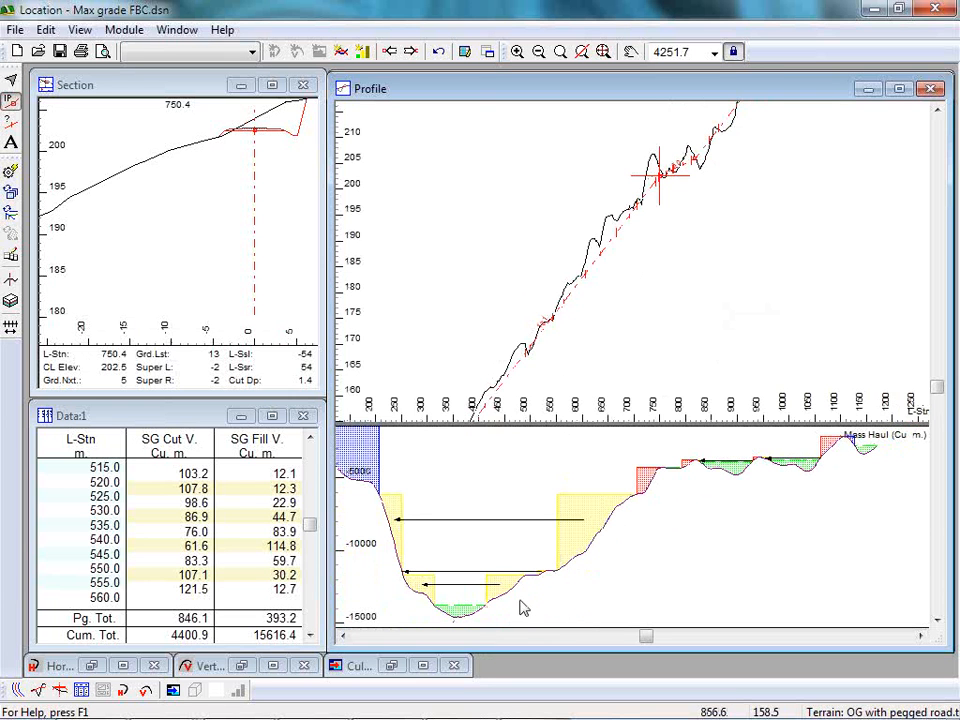
Compare the profile with the plan and make station 542.1 the current point in the plan.
left_click(15, 692)
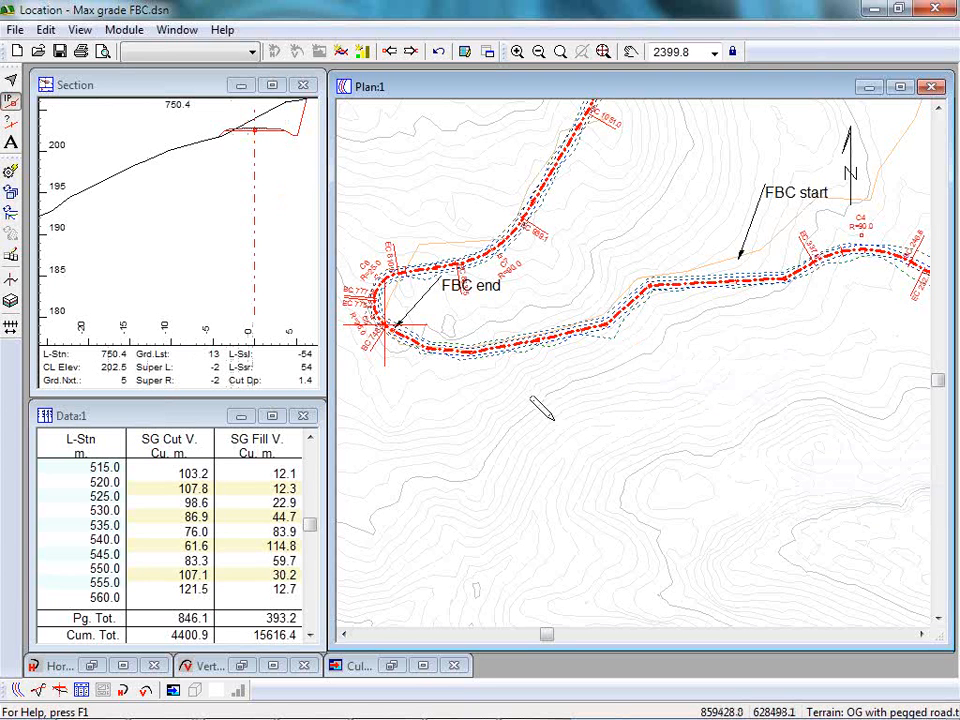
left_click(36, 690)
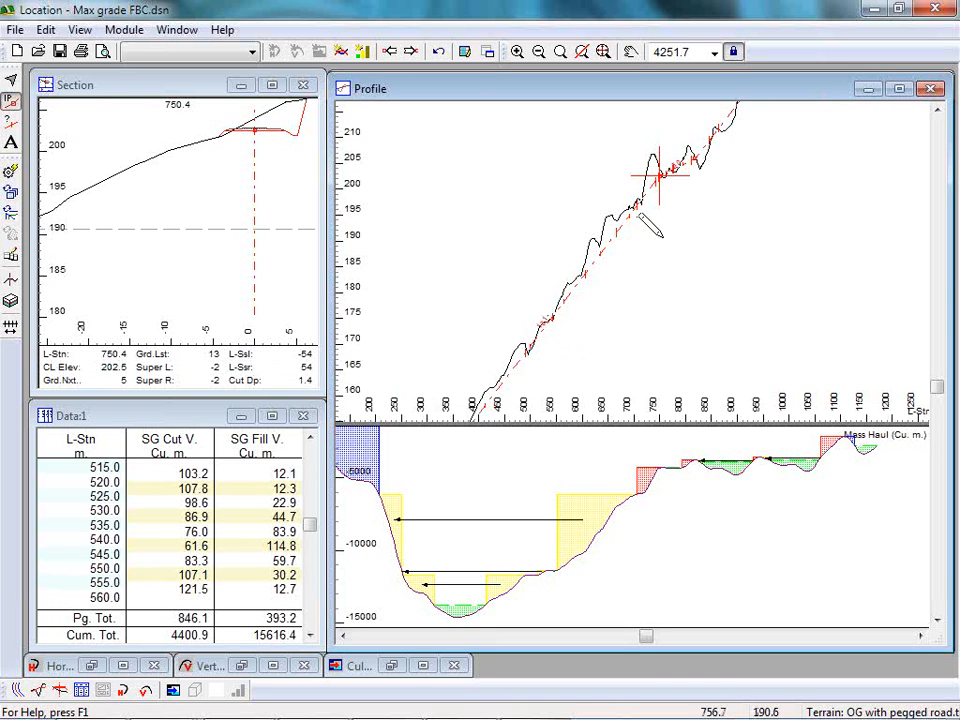
left_click(17, 690)
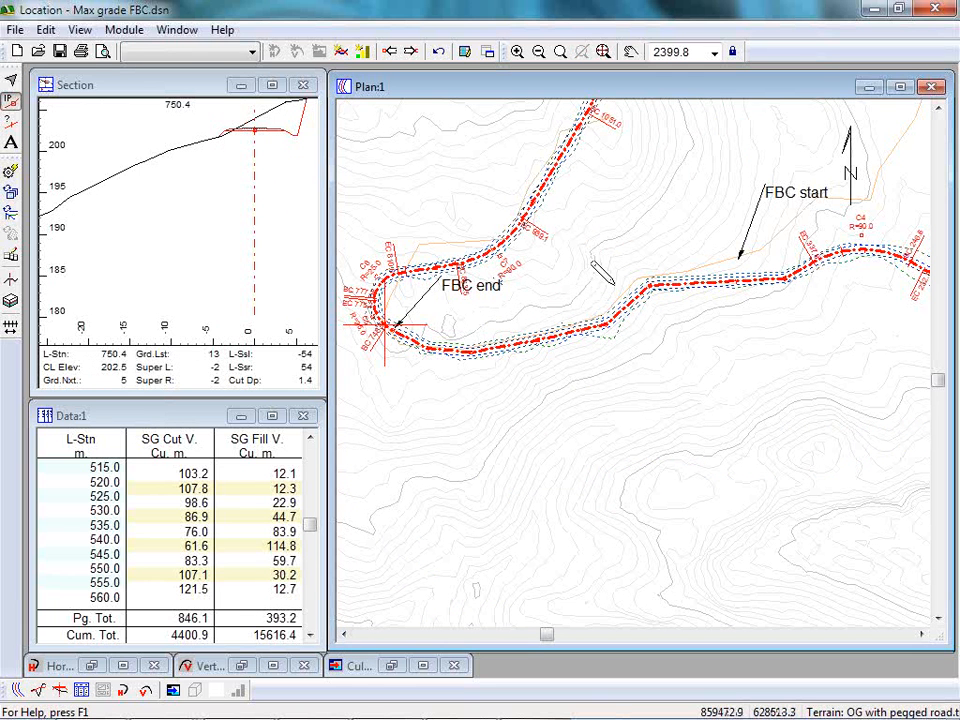
mouse_move(770, 280)
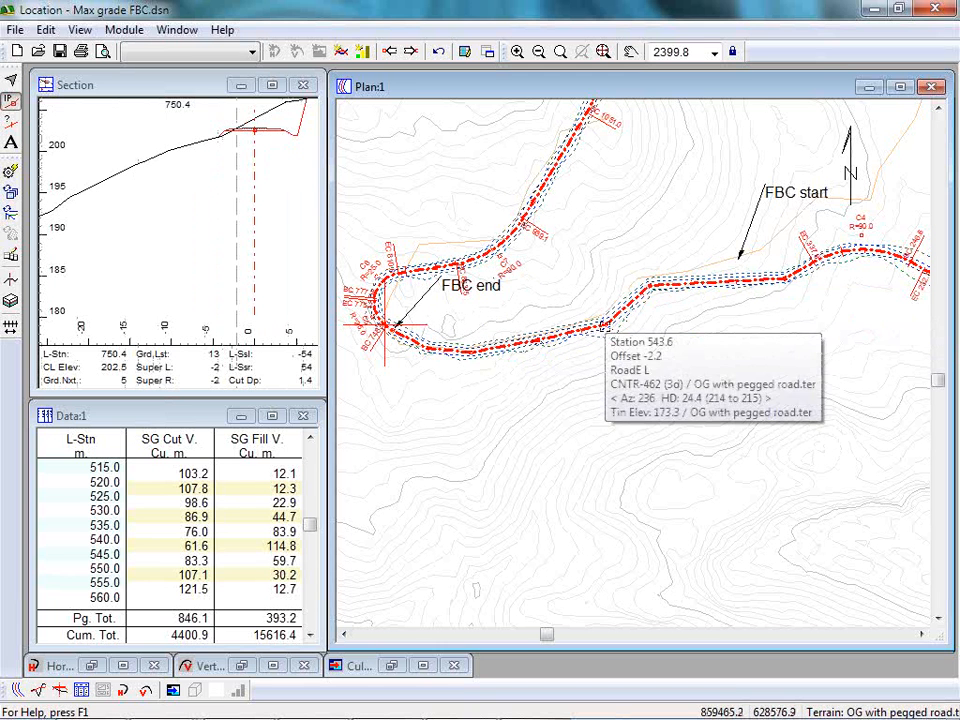
key("Escape")
left_click(601, 328)
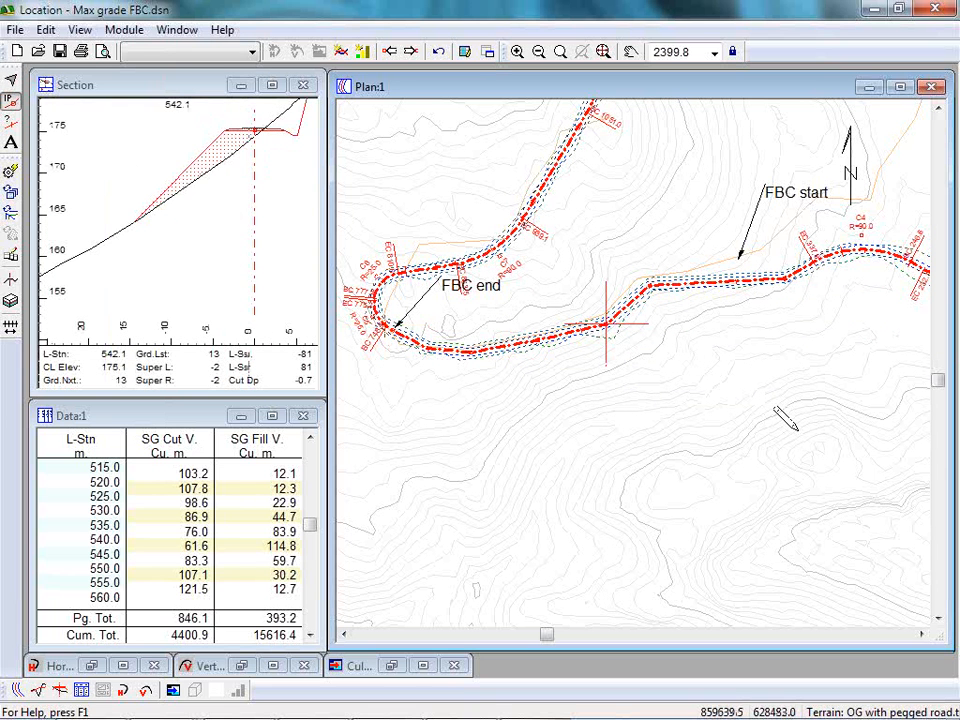
Center the cross-section on the road and move the horizontal alignment point at station 542.1 uphill in the plan to station 538.9.
mouse_move(787, 420)
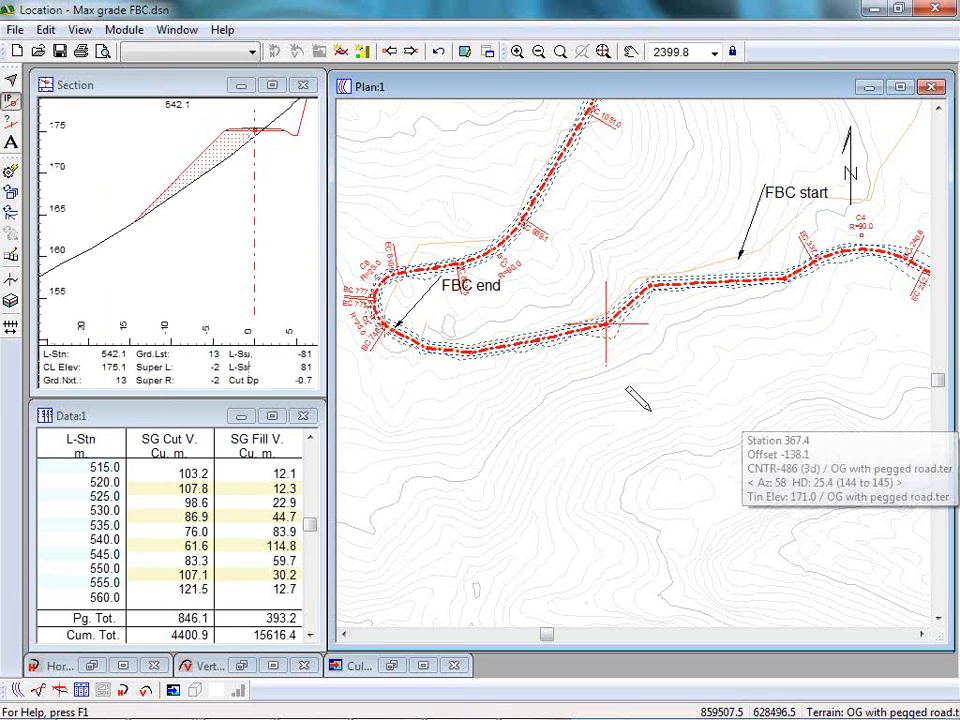
mouse_move(608, 323)
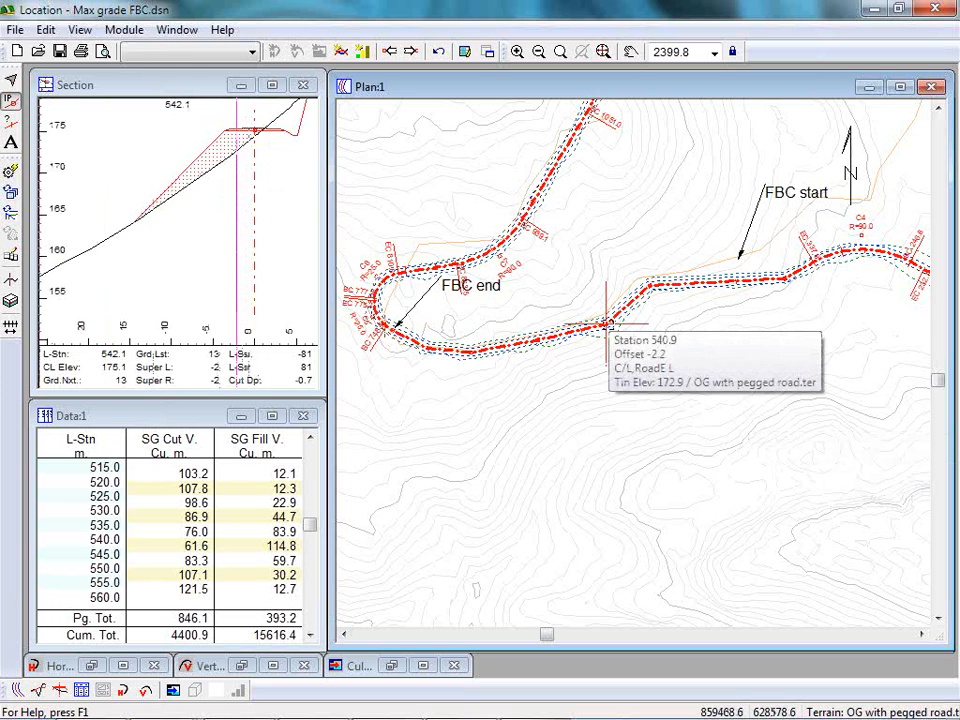
middle_click_drag(241, 151, 180, 222)
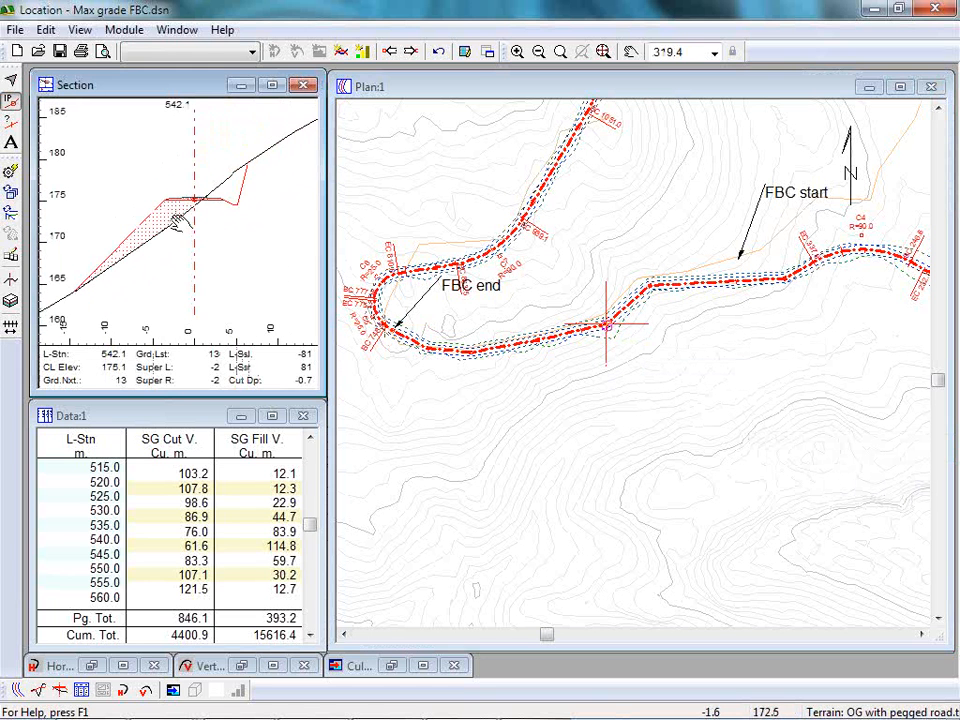
left_click(607, 322)
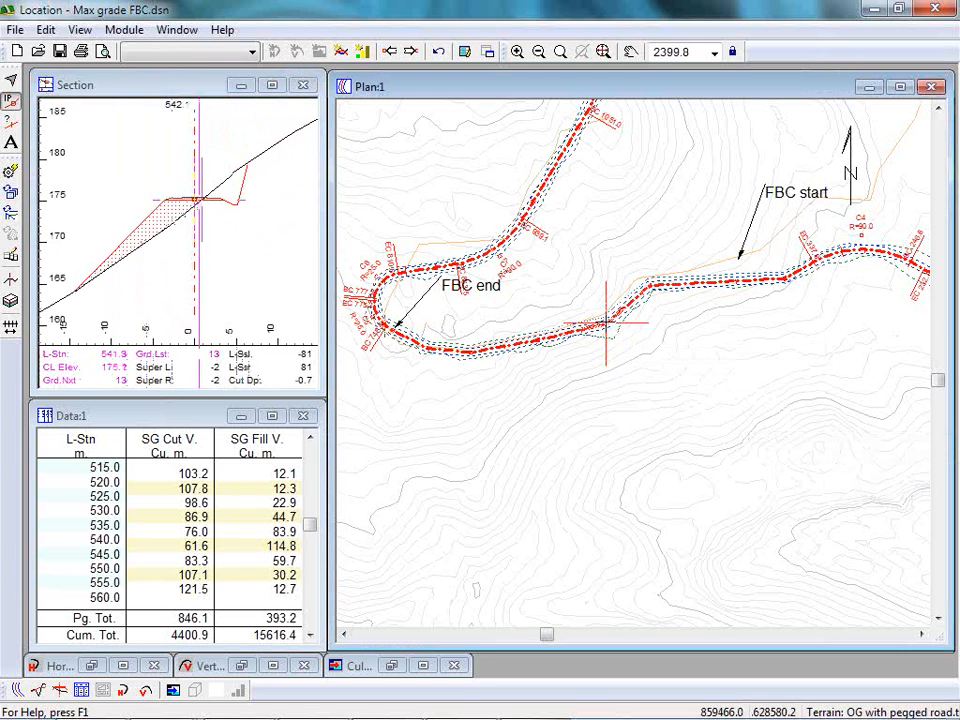
left_click_drag(606, 323, 604, 315)
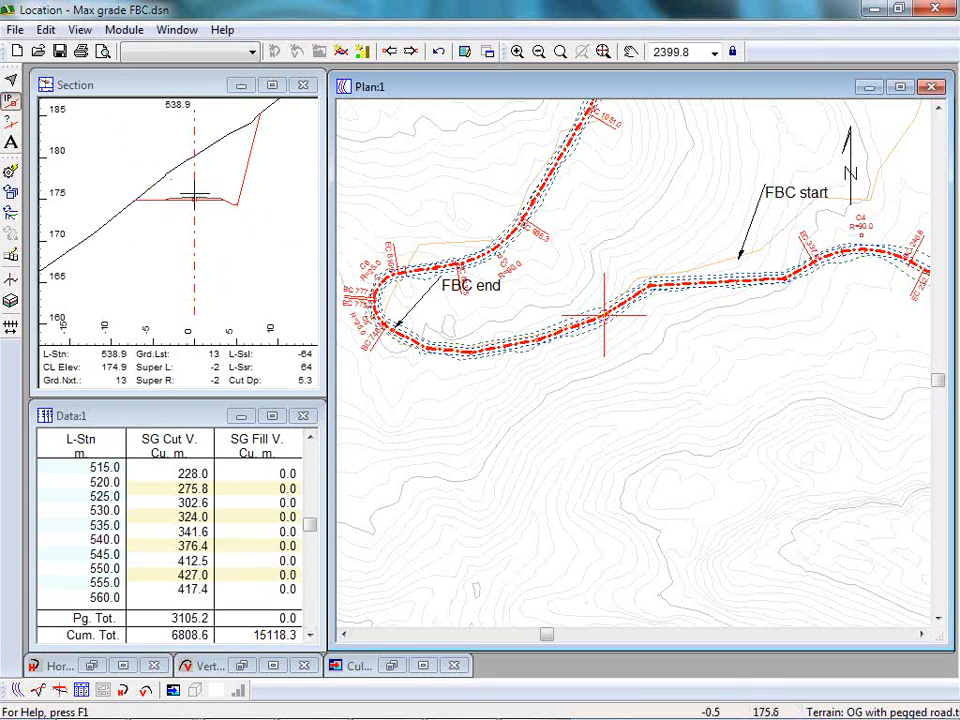
Check the horizontal alignment option for the section window and shift the alignment point downhill in the cross-section to a cut depth of 3.5.
right_click(215, 250)
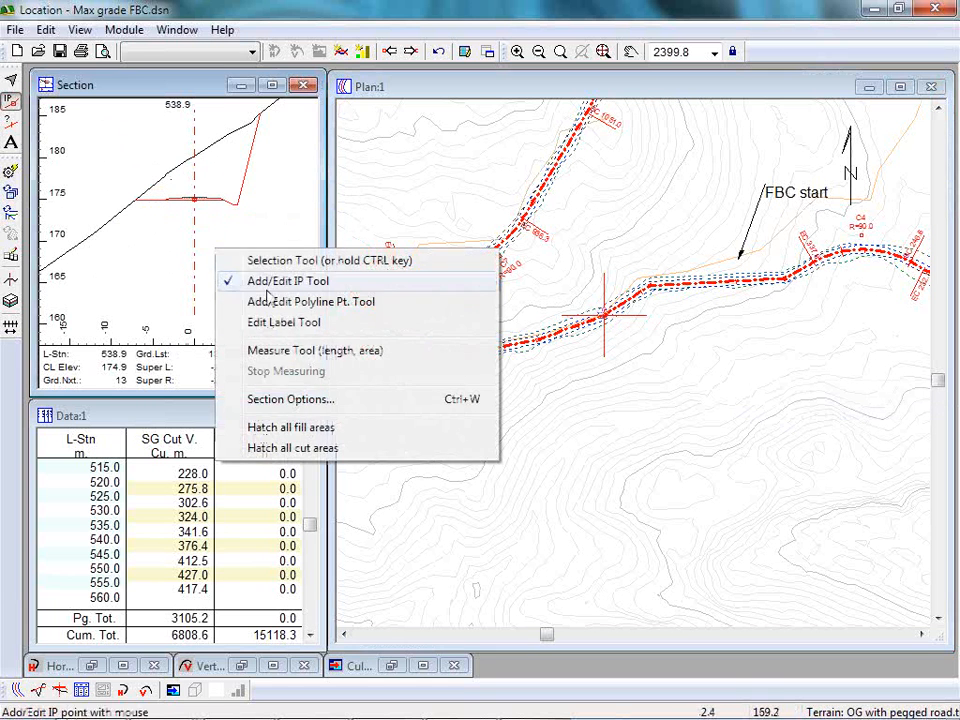
left_click(295, 399)
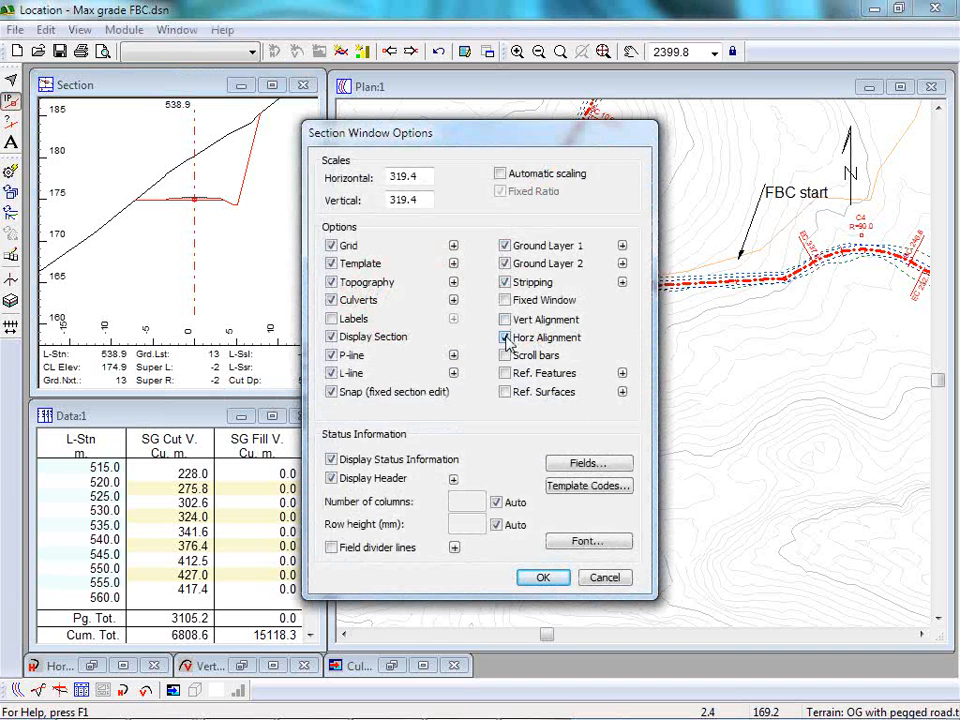
left_click(605, 578)
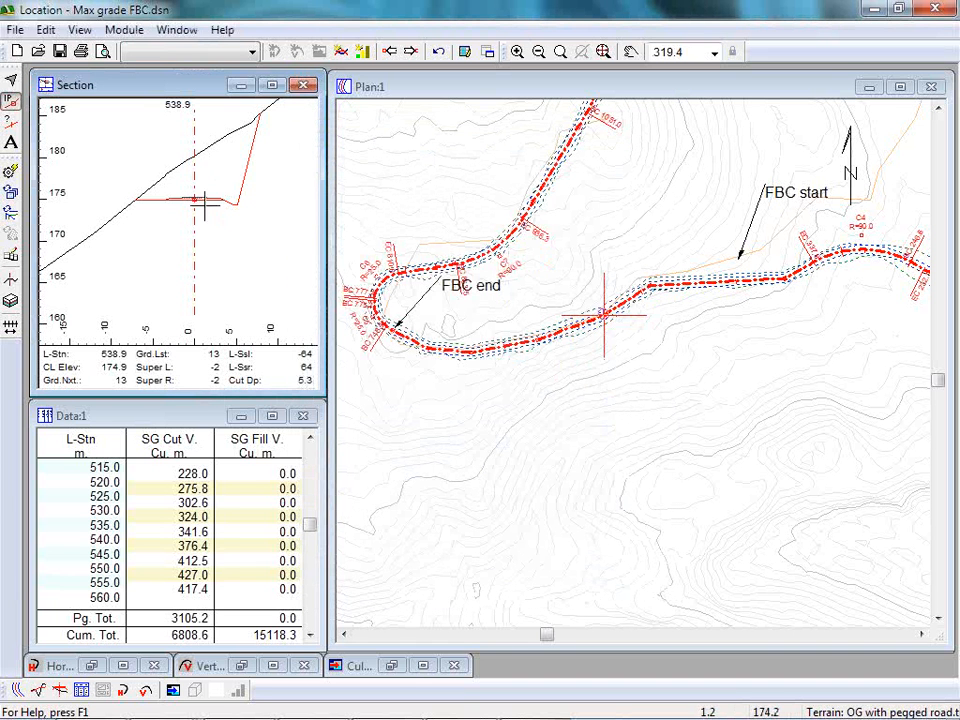
left_click_drag(196, 199, 172, 205)
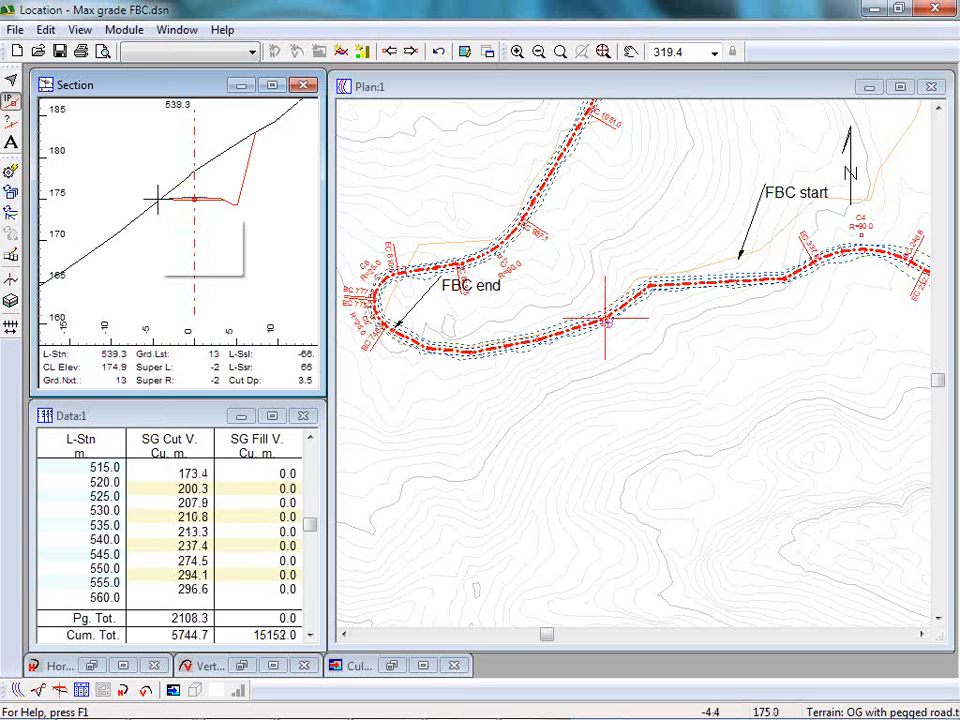
Advance to station 560.0 and shift the centerline slightly downhill in the cross-section to a cut depth of 2.8.
left_click(414, 54)
left_click(414, 54)
left_click(414, 54)
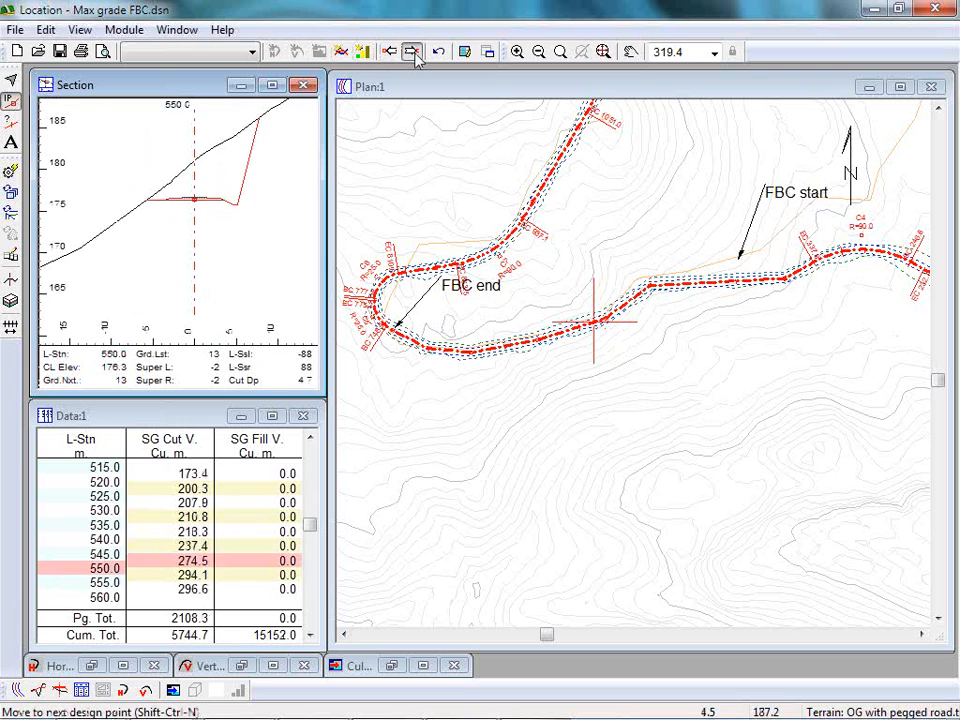
left_click(414, 54)
left_click(414, 54)
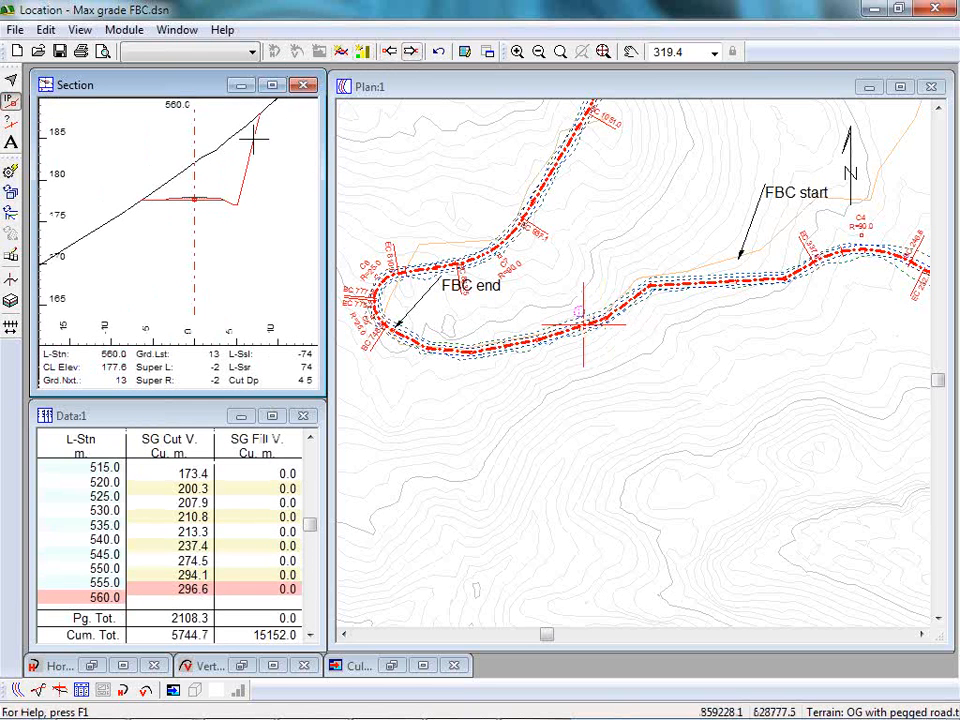
mouse_move(194, 199)
left_mouse_down()
mouse_move(180, 198)
mouse_move(188, 199)
left_mouse_up()
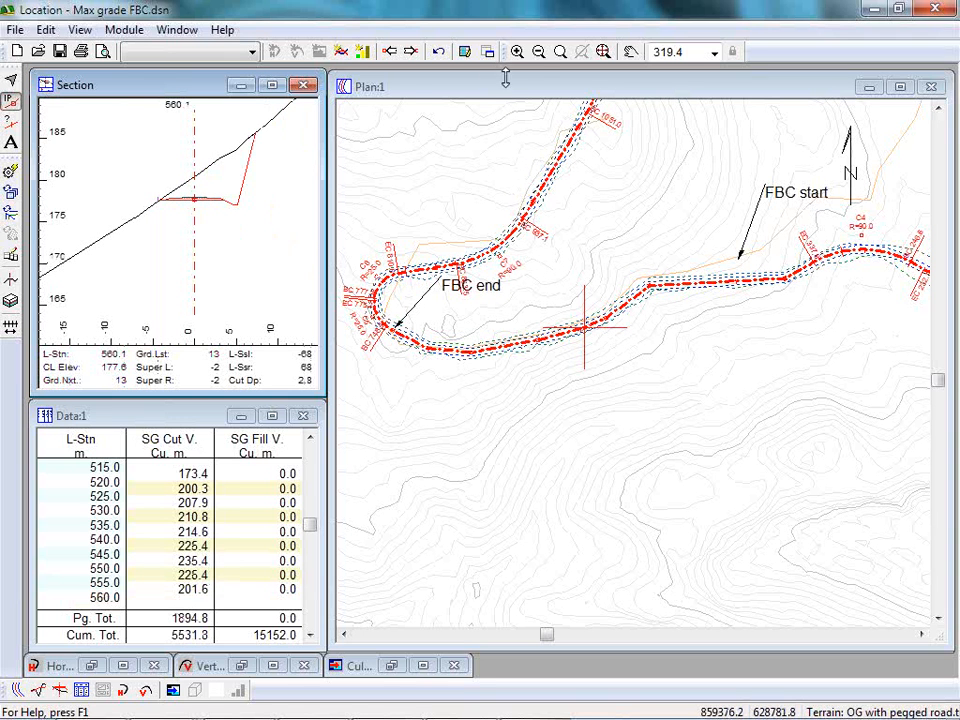
Advance to station 580.0 and shift the centerline slightly uphill in the cross-section to a cut depth of 2.8.
left_click(414, 51)
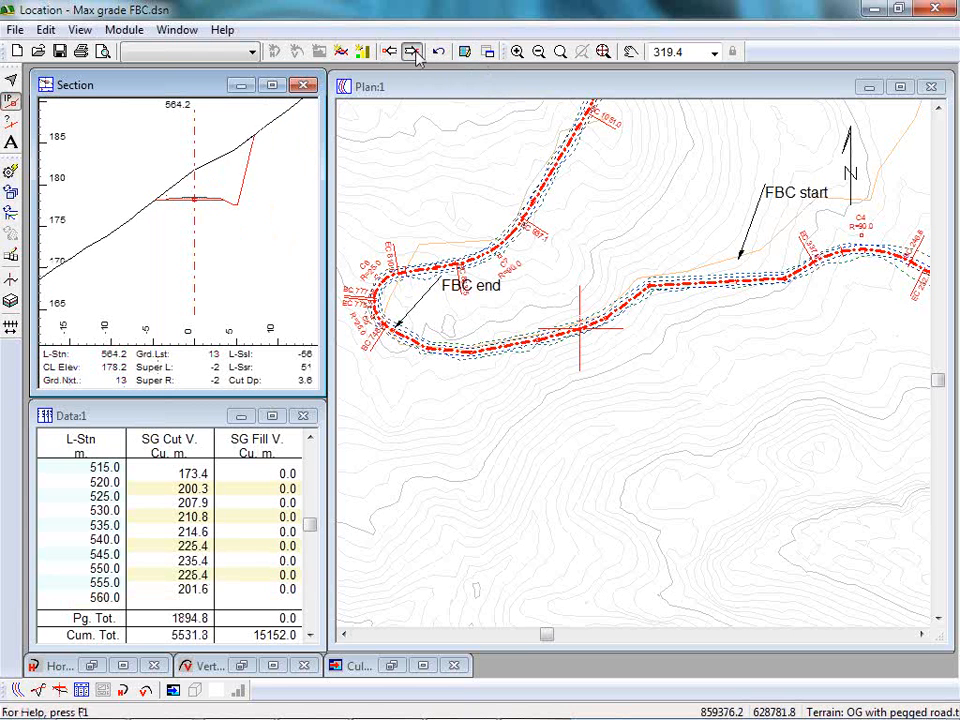
left_click(414, 51)
left_click(414, 51)
left_click(413, 52)
left_click(412, 54)
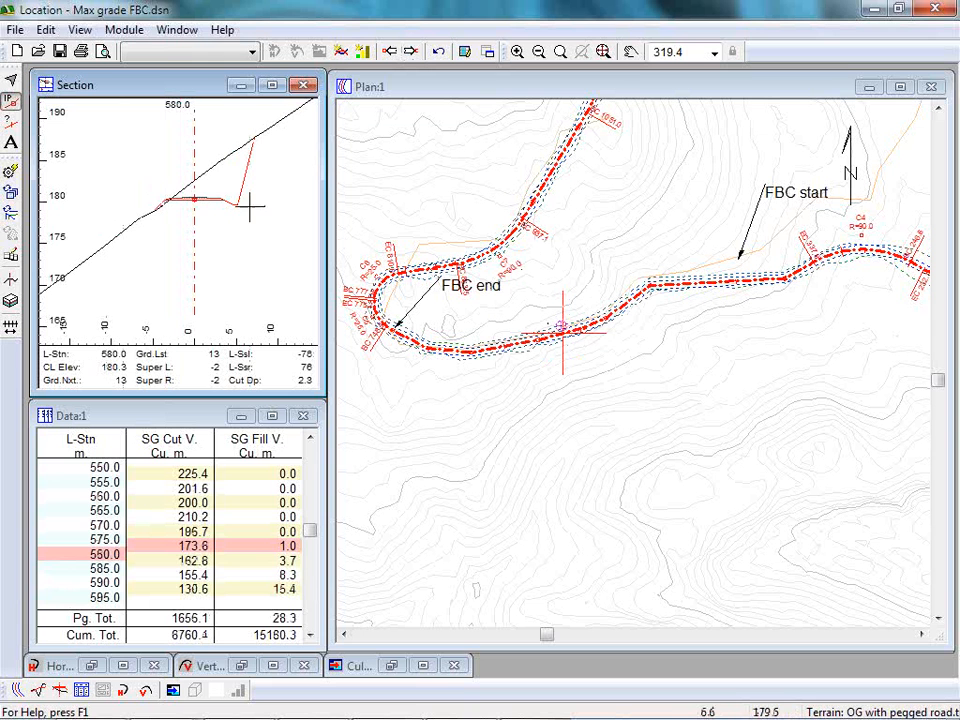
left_click_drag(196, 200, 202, 204)
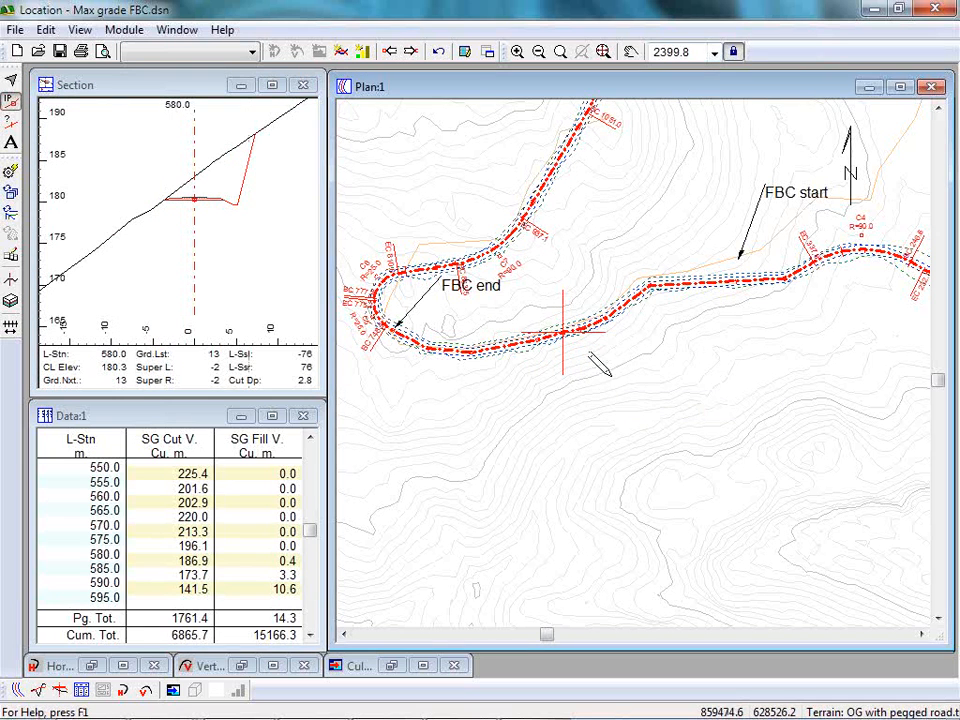
Advance to station 618.2 and shift the centerline downhill in the cross-section to a cut depth of 2.9.
scroll(555, 305, "up", 5)
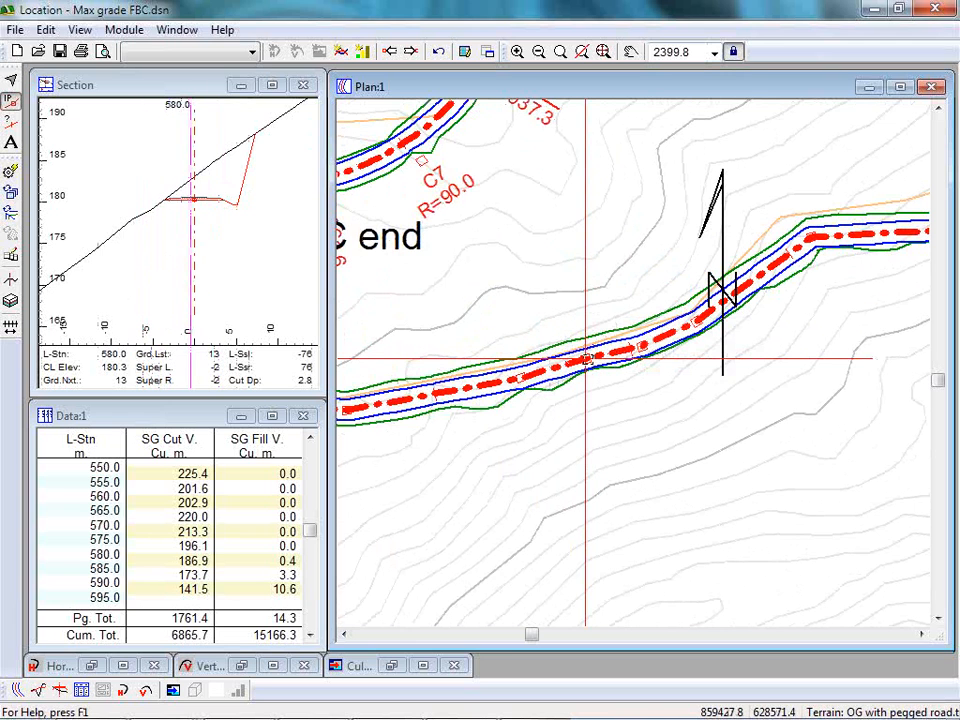
left_click(560, 51)
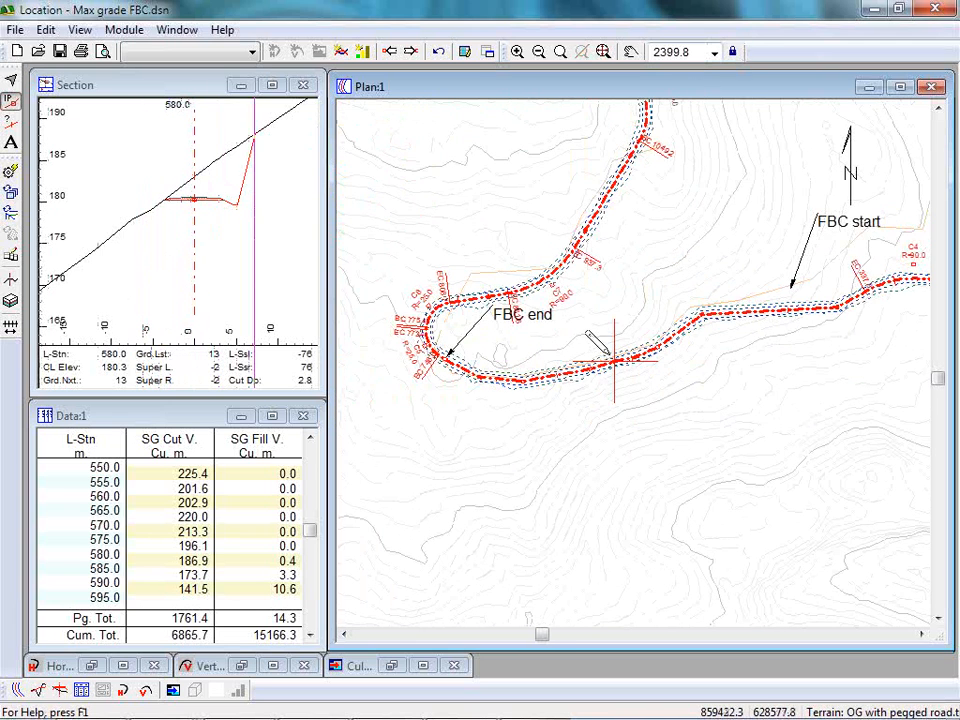
scroll(617, 366, "up", 5)
scroll(617, 366, "up", 1)
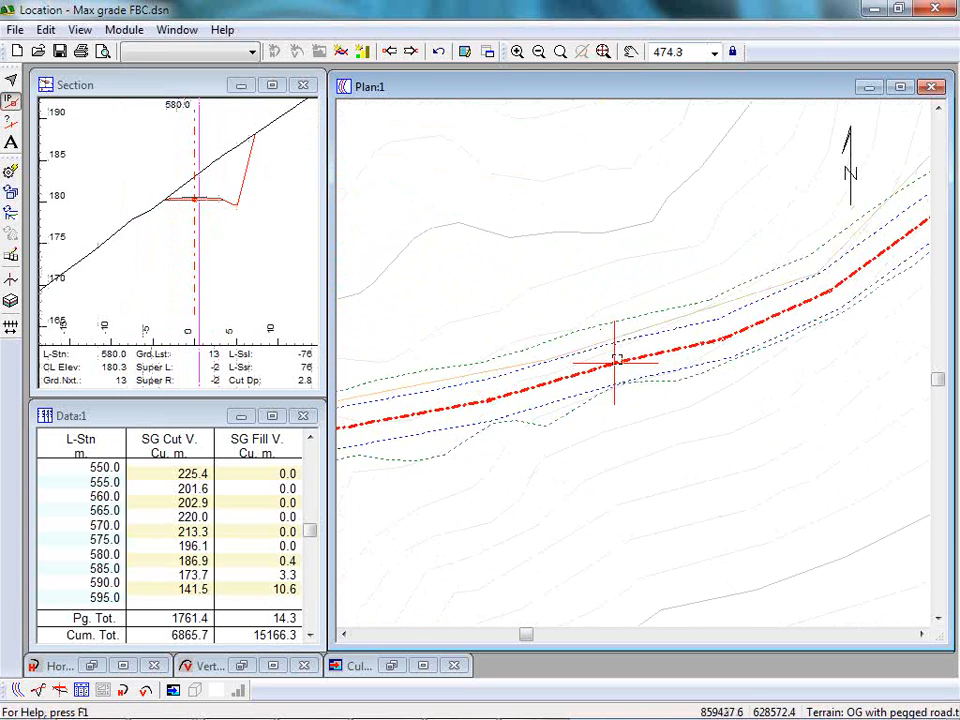
left_click(414, 54)
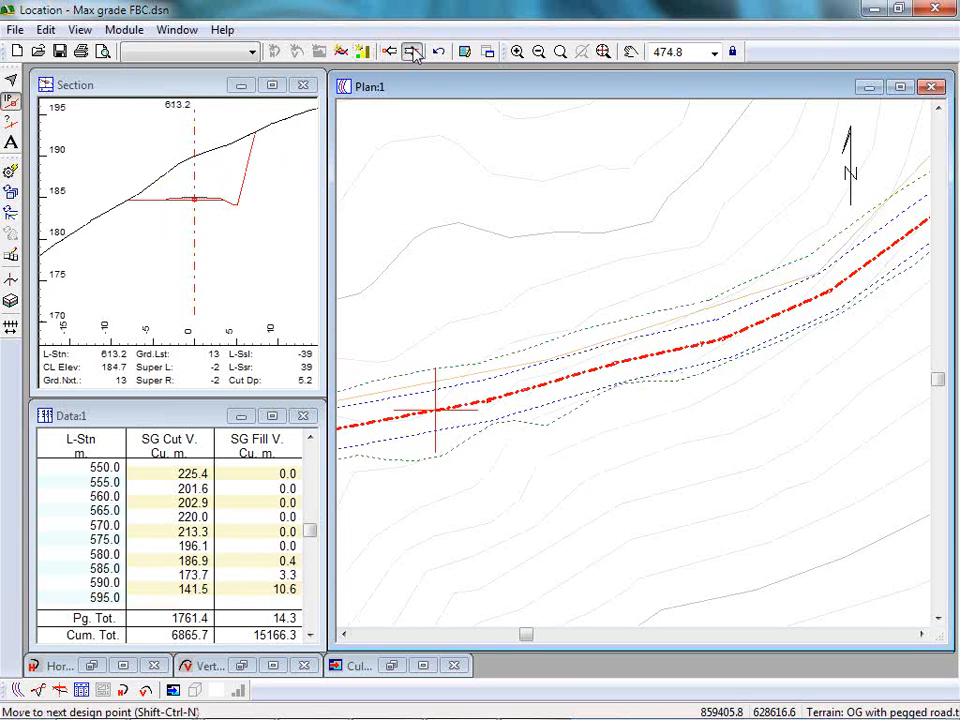
left_click(414, 54)
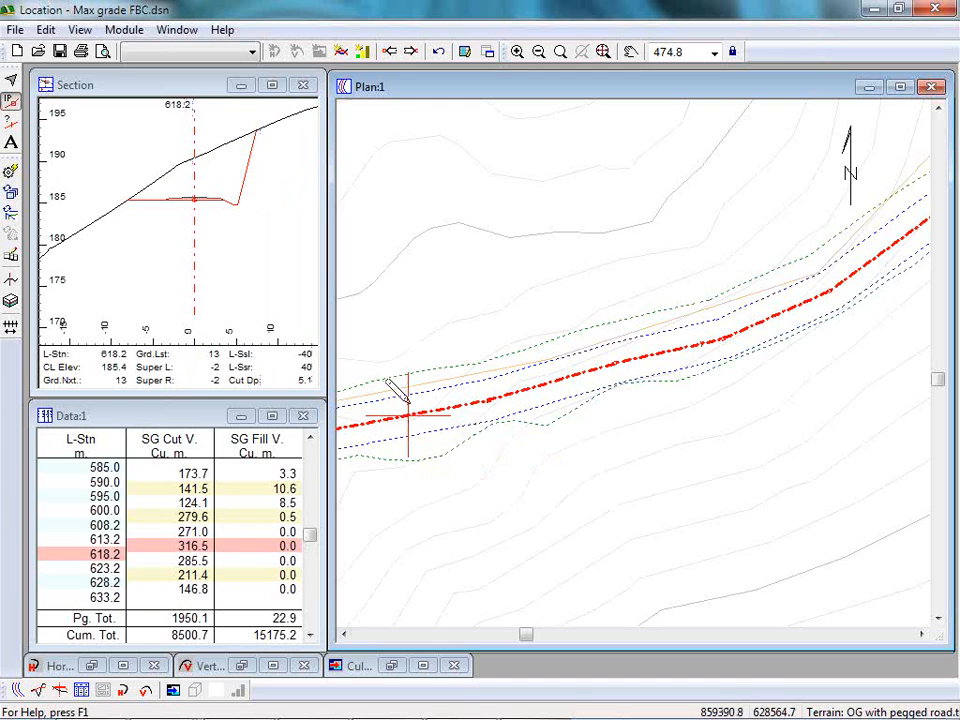
mouse_move(396, 407)
mouse_move(615, 363)
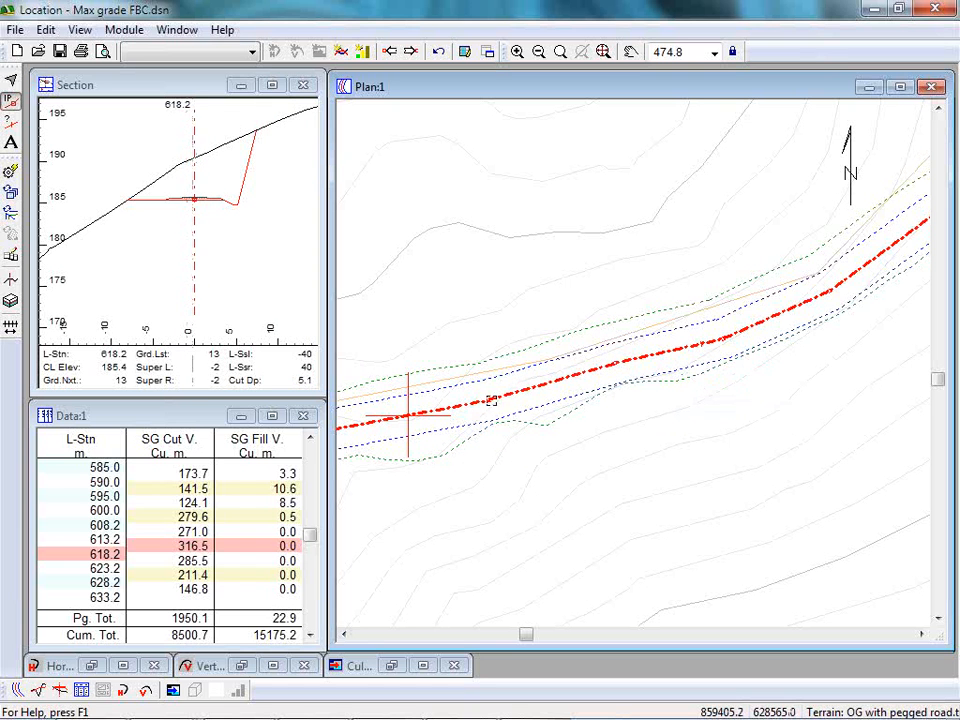
mouse_move(488, 400)
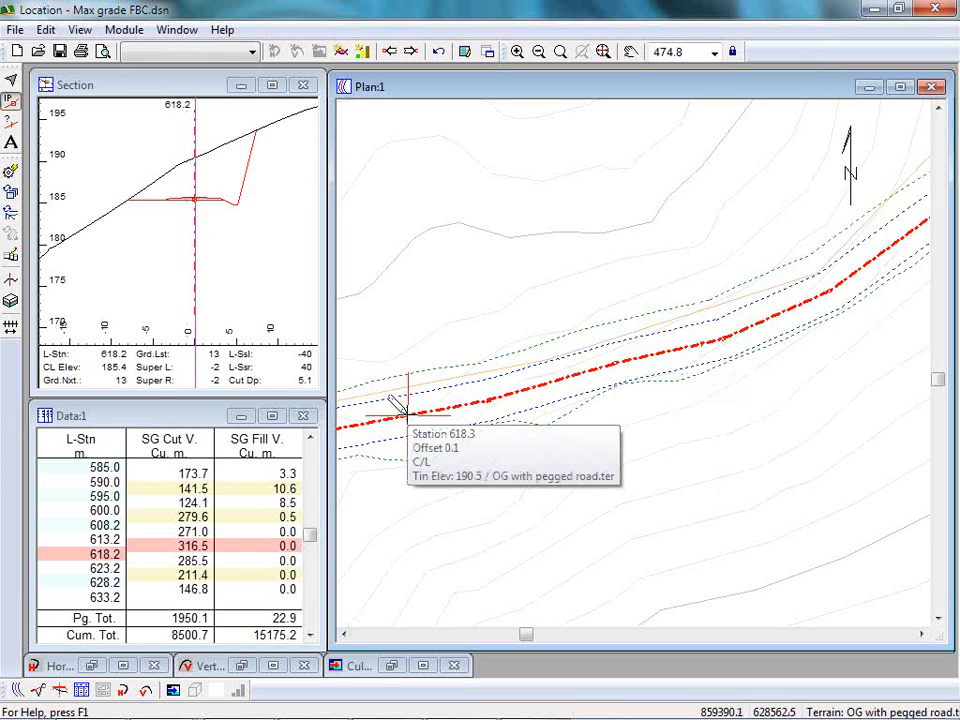
left_click(193, 198)
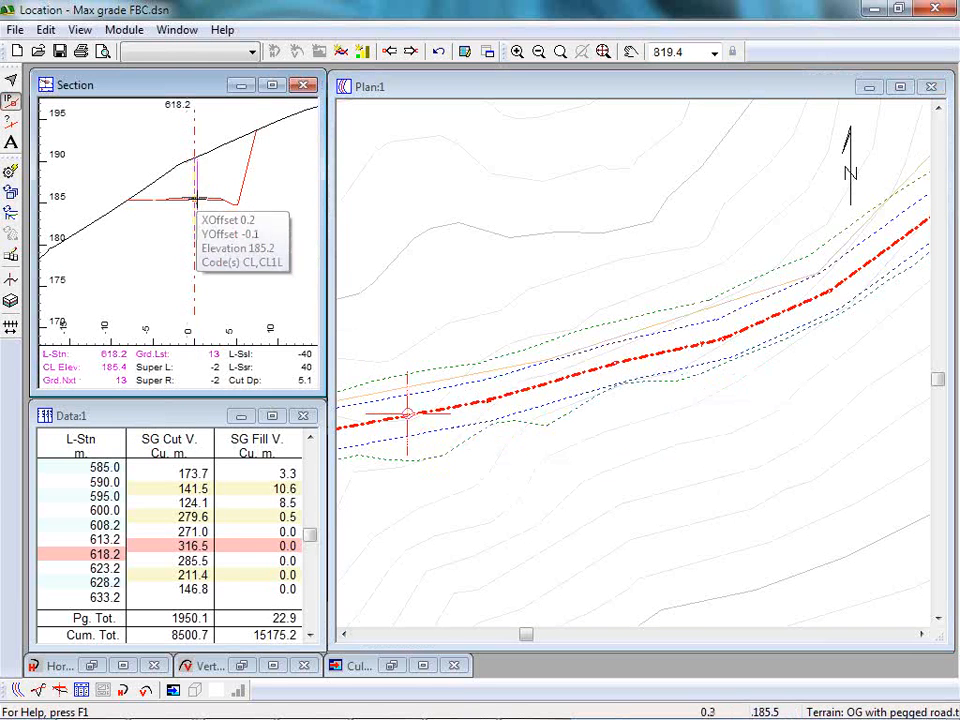
left_click_drag(184, 200, 162, 200)
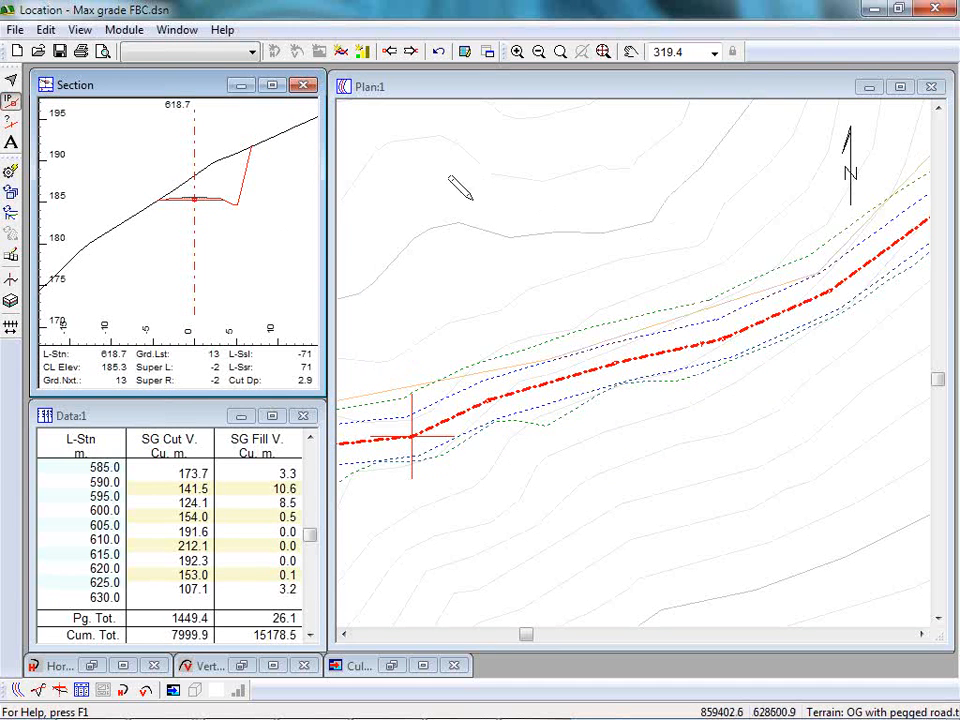
Show the profile, advance to station 634.6 and shift the centerline slightly downhill in the cross-section to a cut depth of 1.5.
middle_click_drag(421, 229, 604, 187)
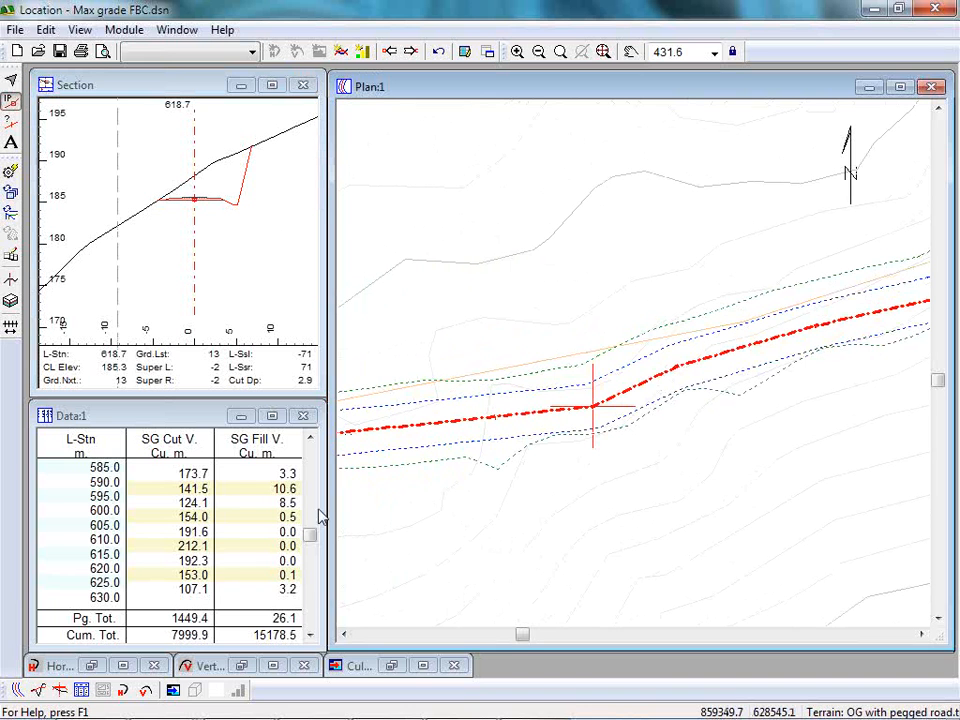
left_click(39, 690)
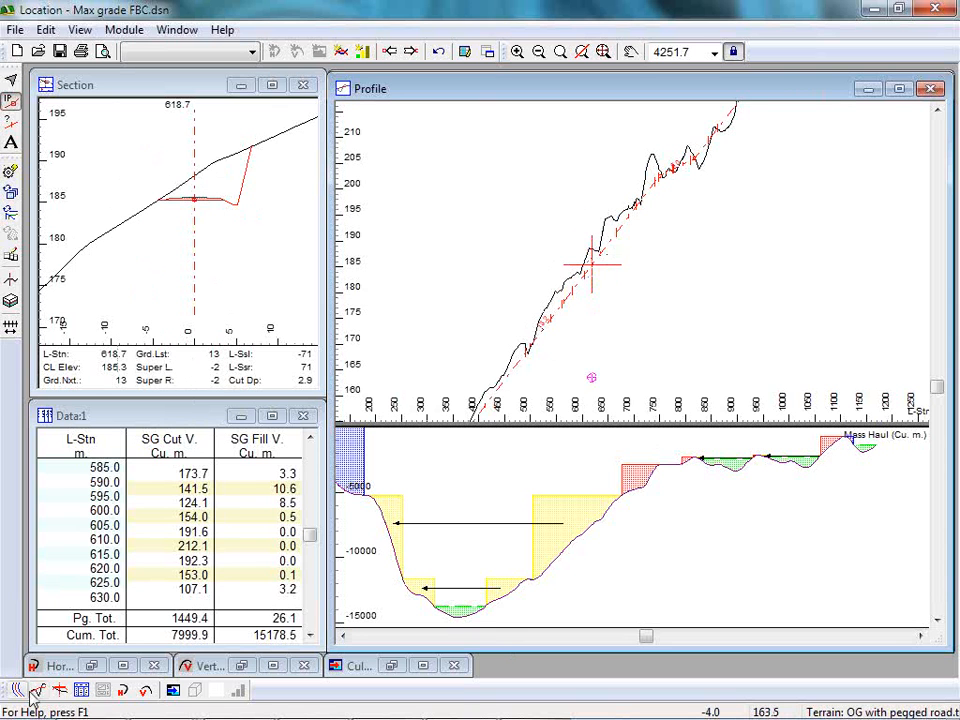
left_click(410, 51)
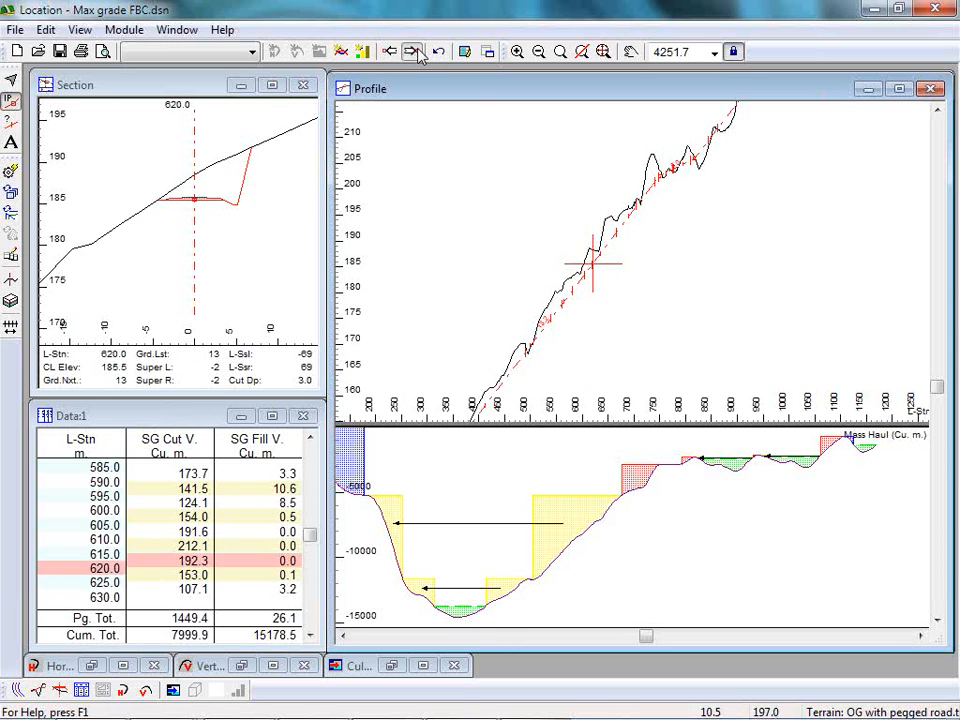
left_click(410, 51)
left_click(410, 51)
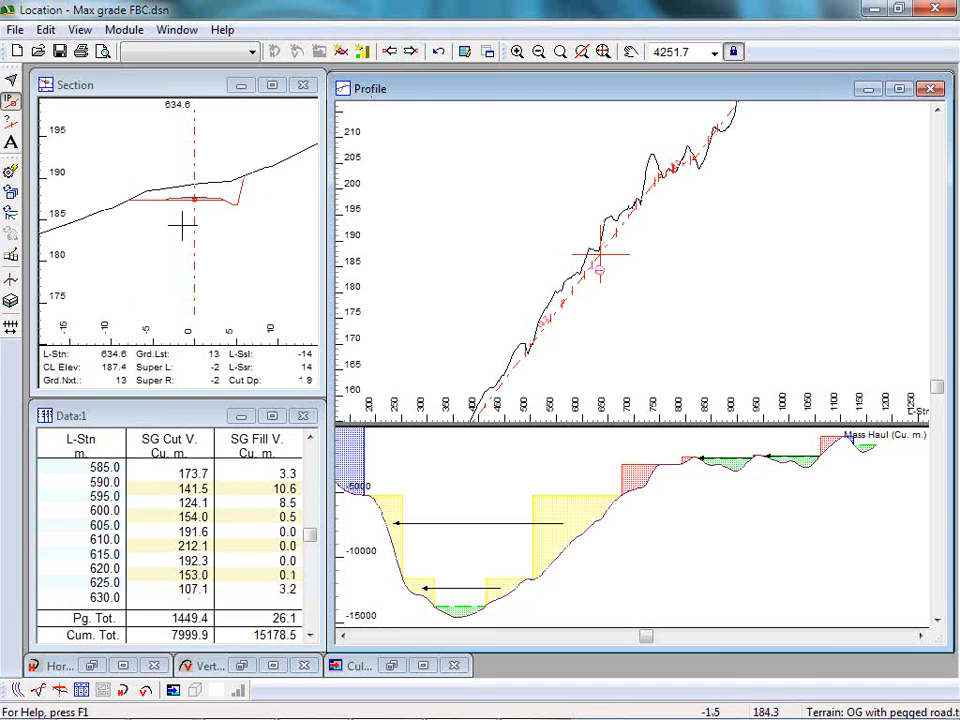
left_click_drag(195, 199, 176, 200)
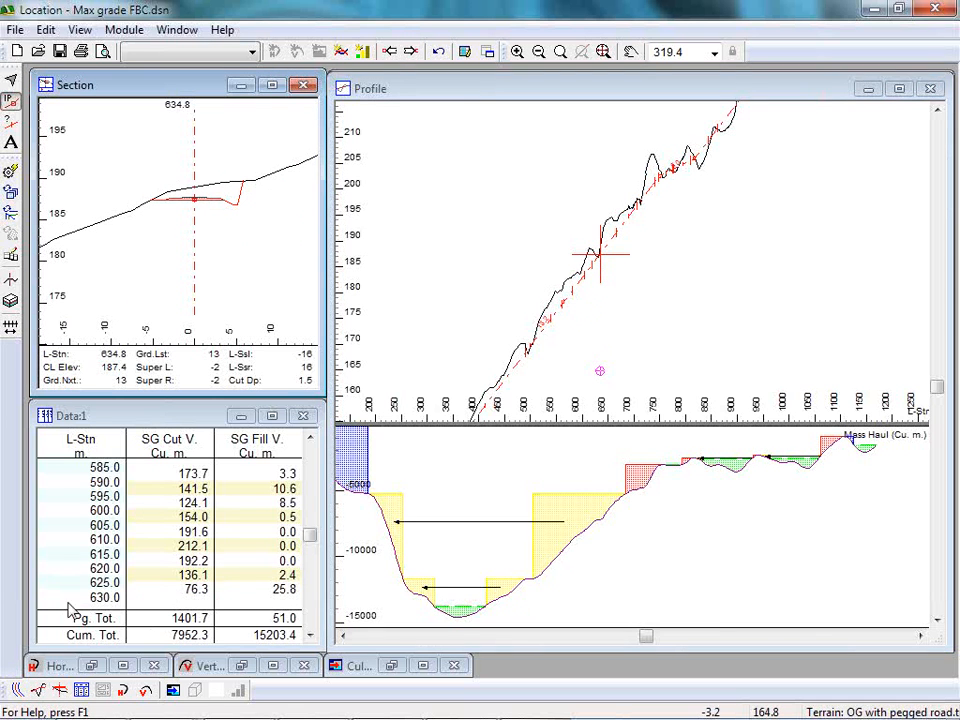
Try moving the alignment point near station 618.7 uphill in the plan view and undo the move.
left_click(17, 690)
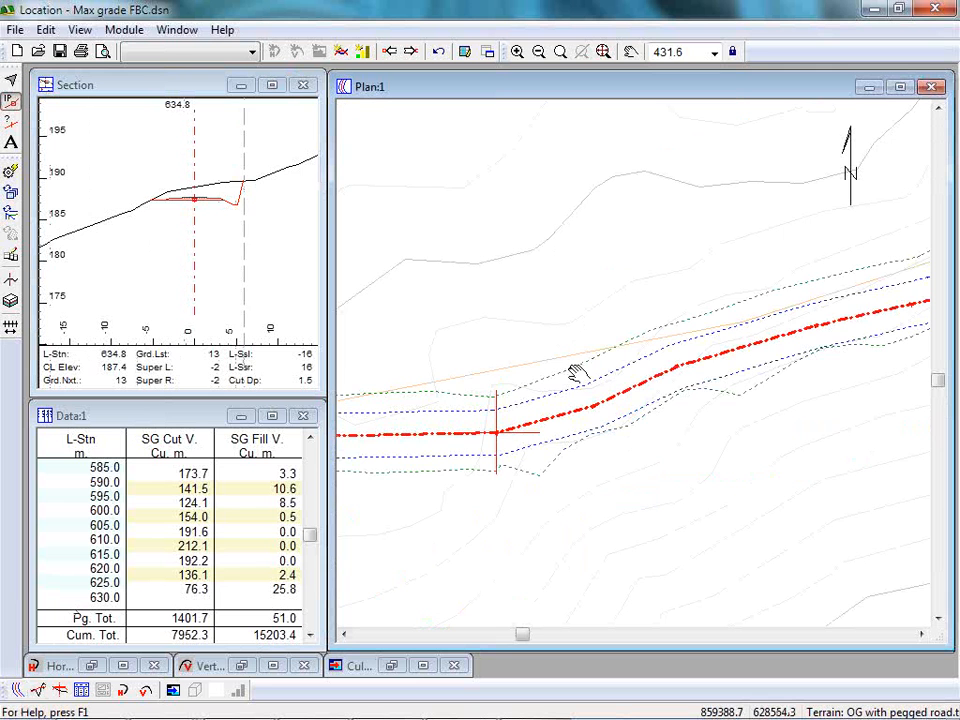
scroll(570, 350, "down", 2)
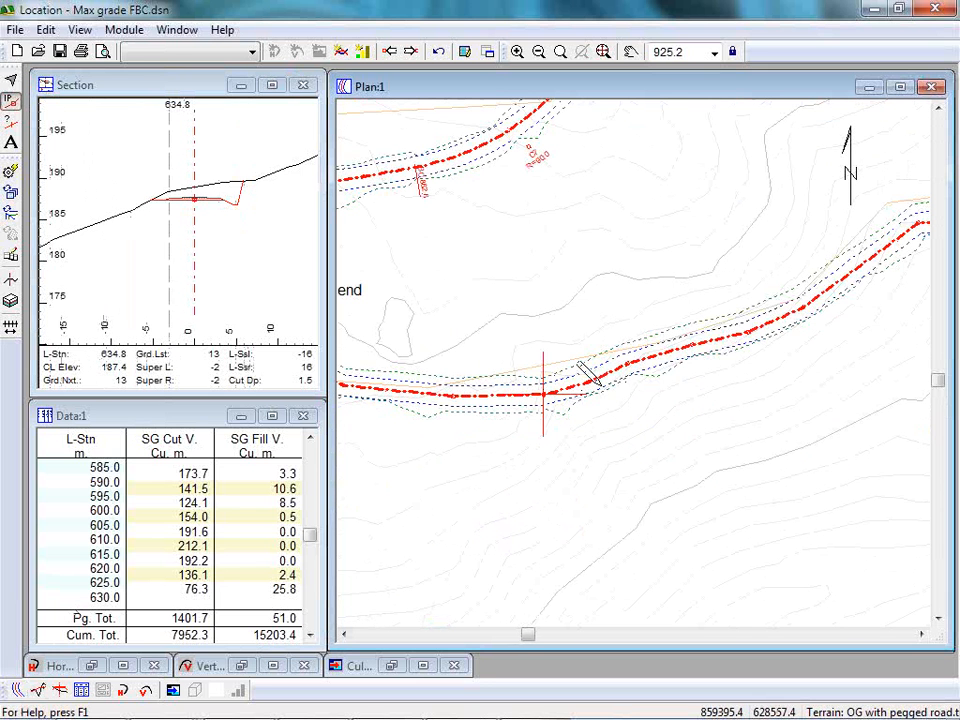
left_click_drag(602, 383, 573, 312)
left_click(549, 411)
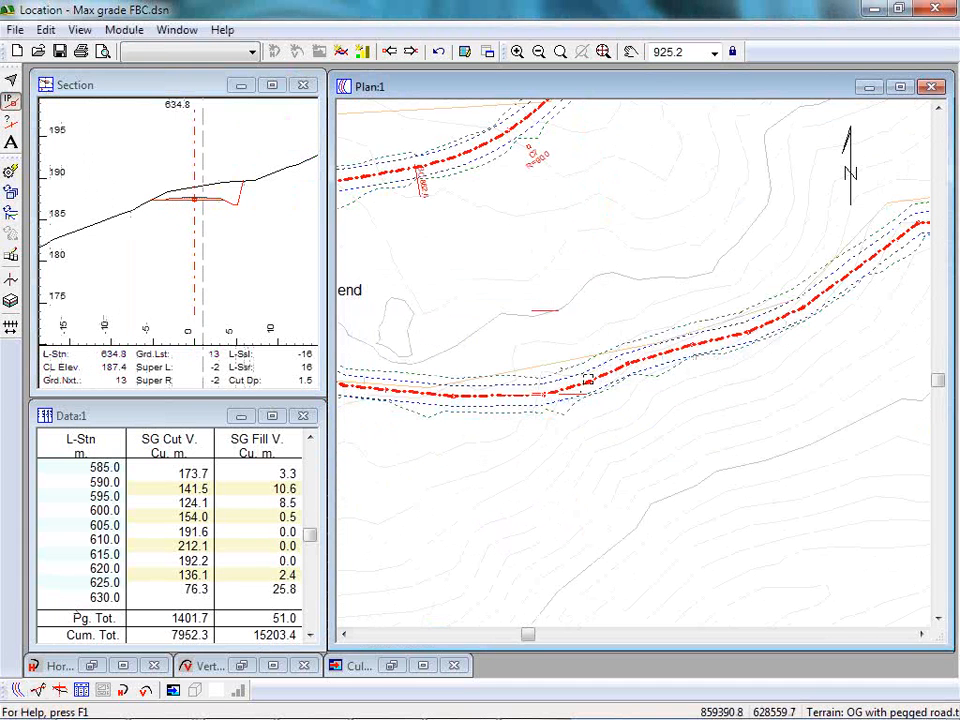
left_click_drag(580, 378, 573, 331)
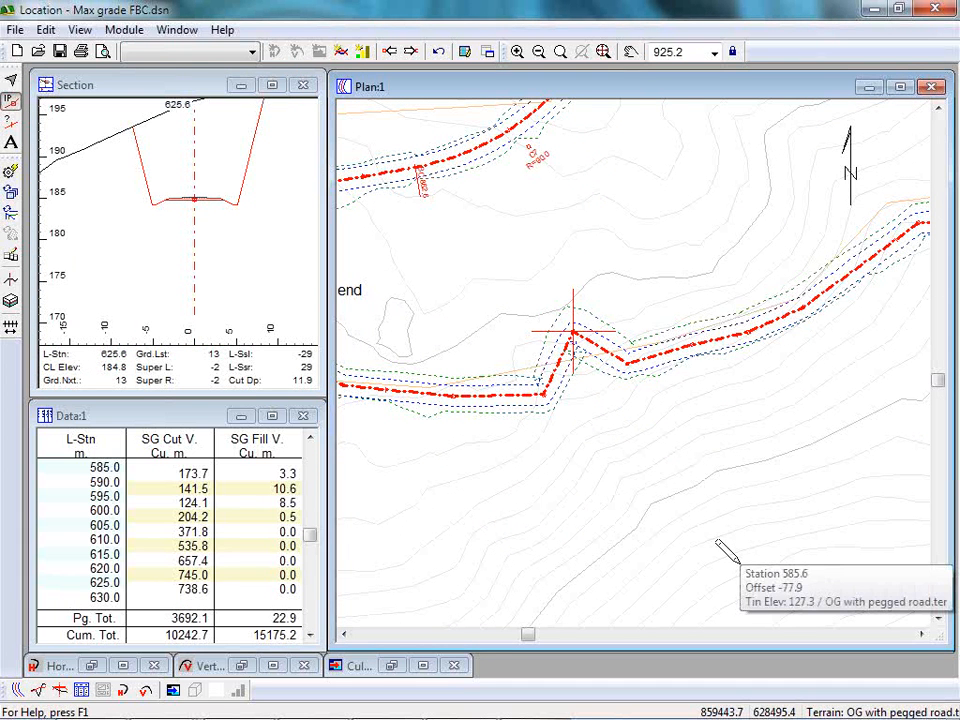
key("Escape")
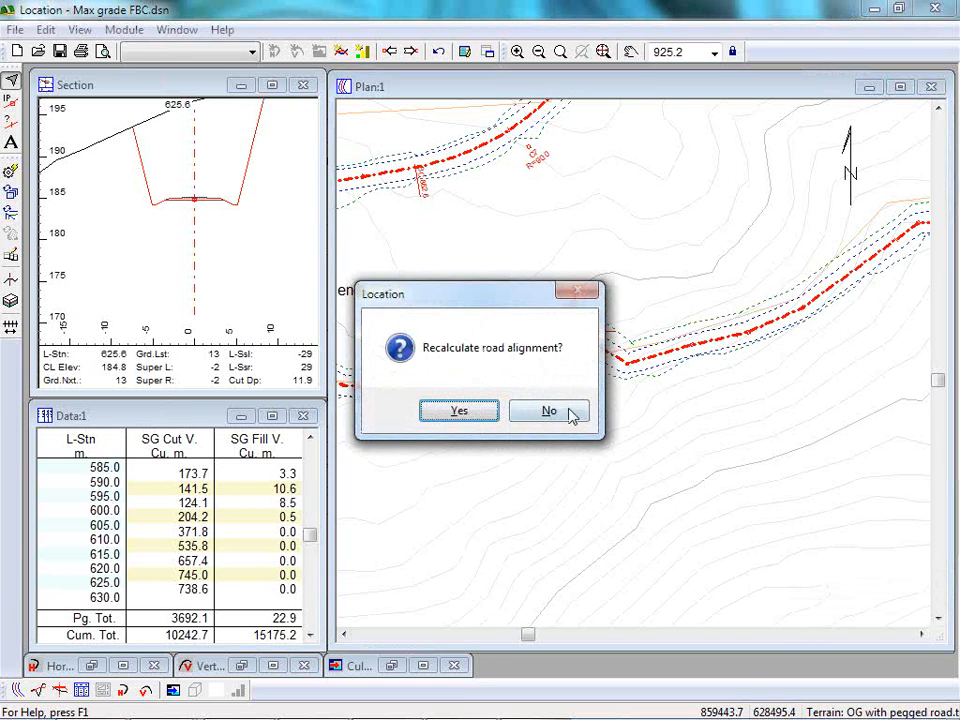
left_click(551, 411)
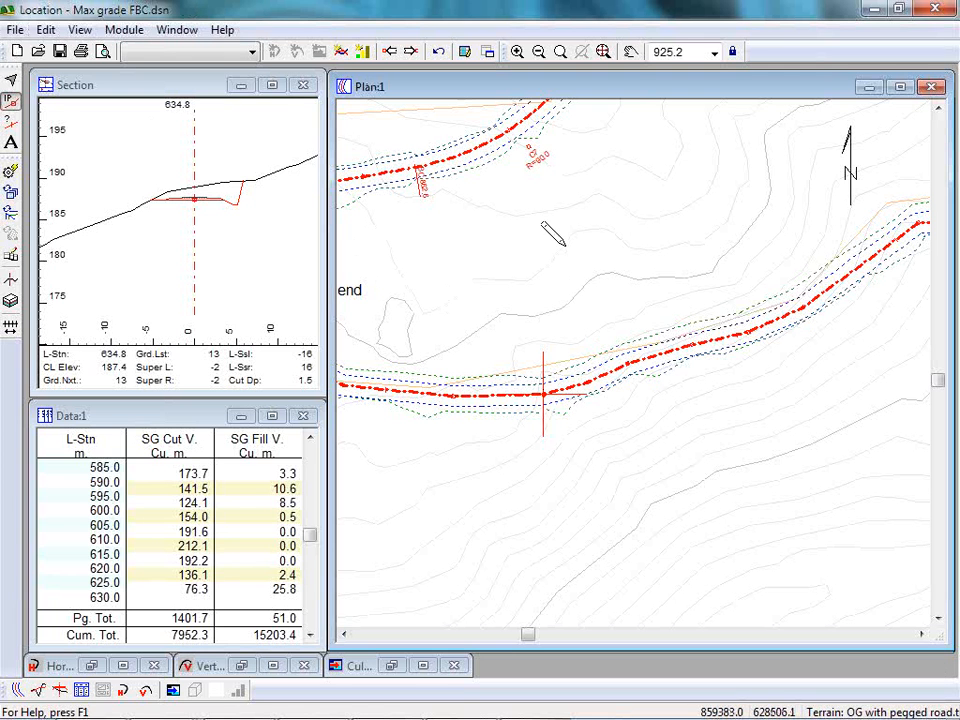
Open Auto Balance and configure it to adjust the horizontal alignment for a full bench cut.
mouse_move(562, 242)
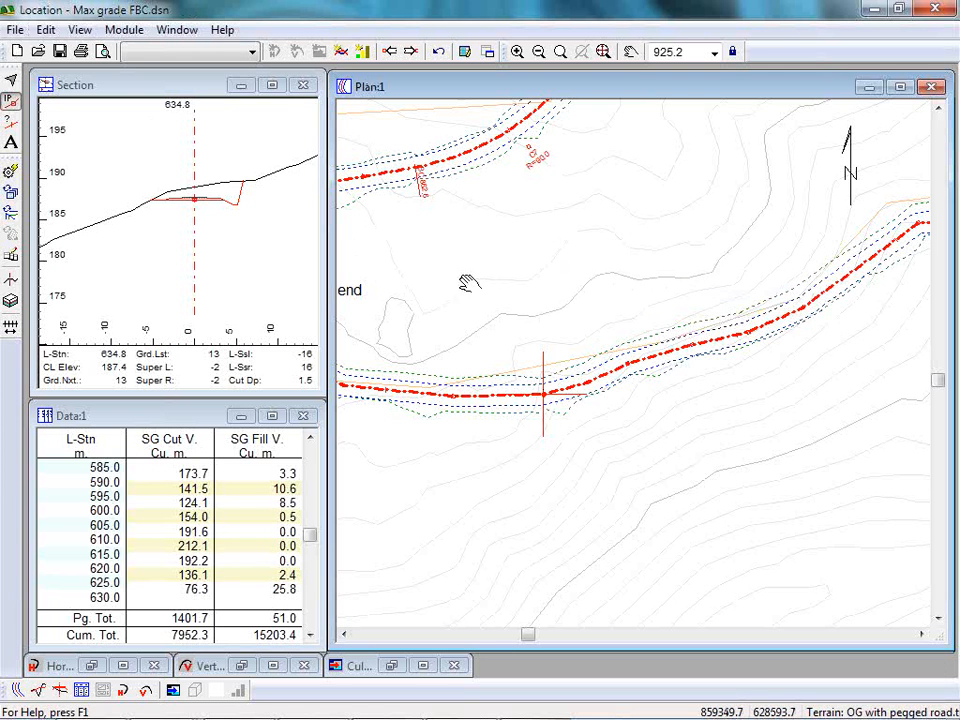
middle_click_drag(467, 281, 632, 357)
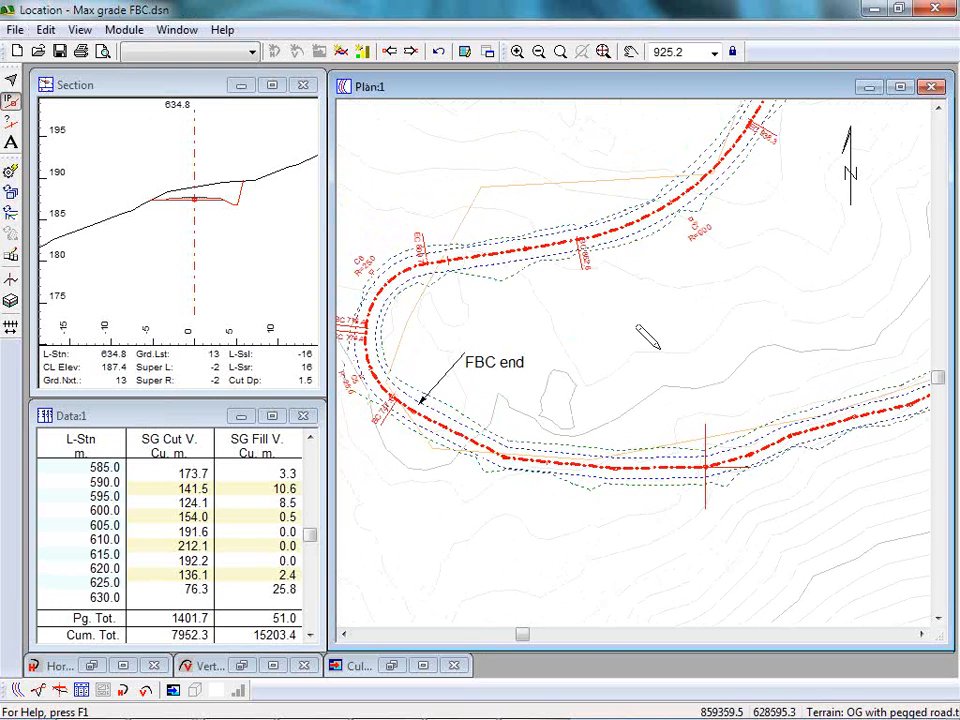
mouse_move(623, 222)
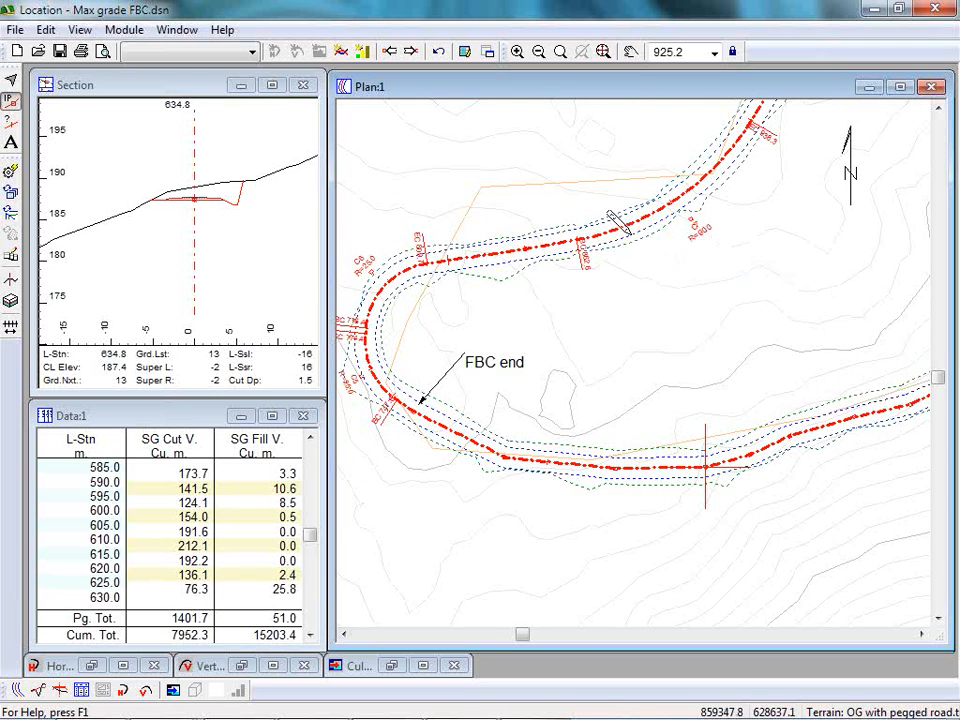
mouse_move(857, 357)
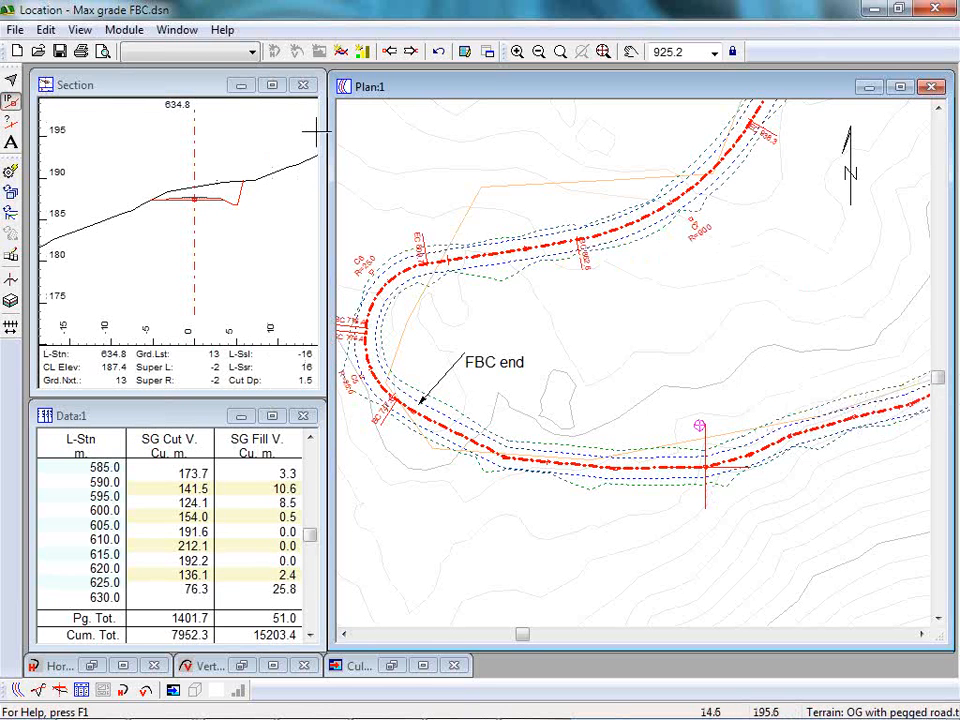
left_click(46, 30)
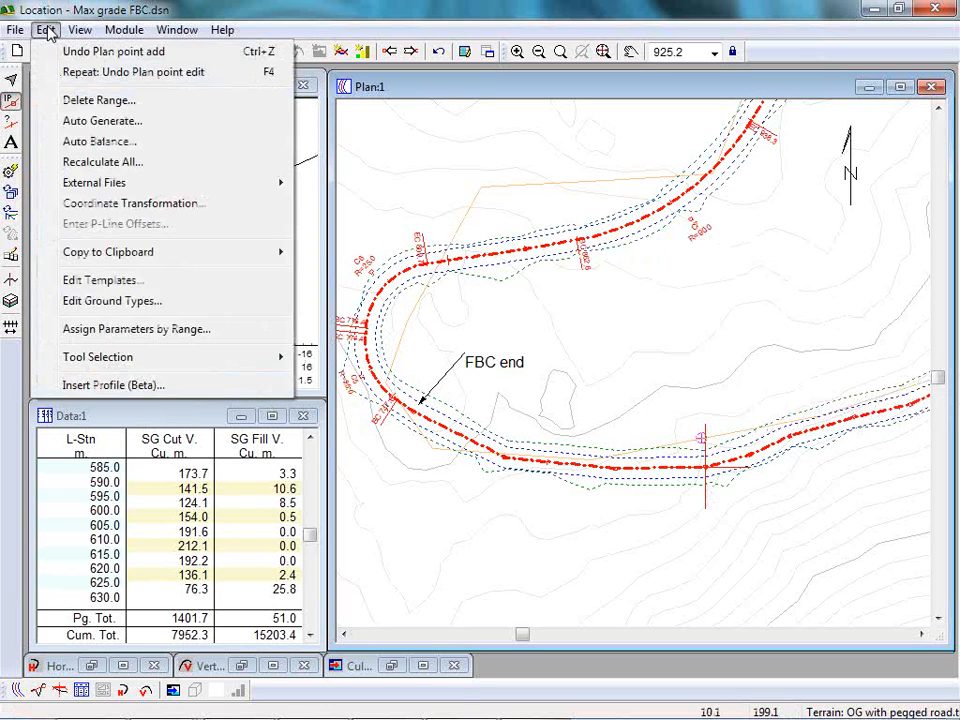
left_click(100, 141)
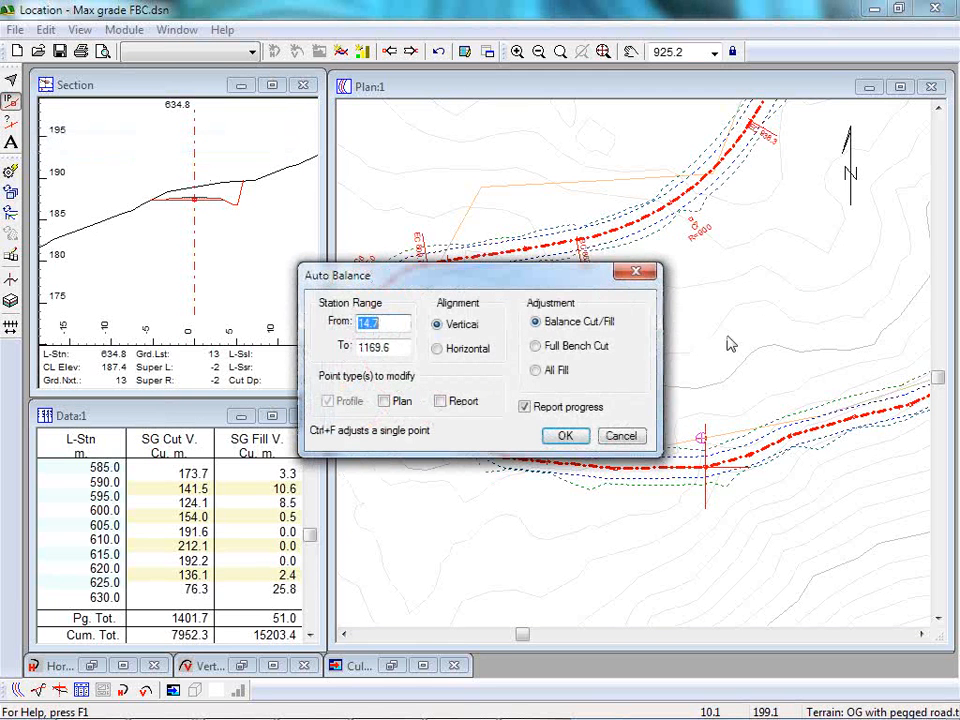
left_click(536, 346)
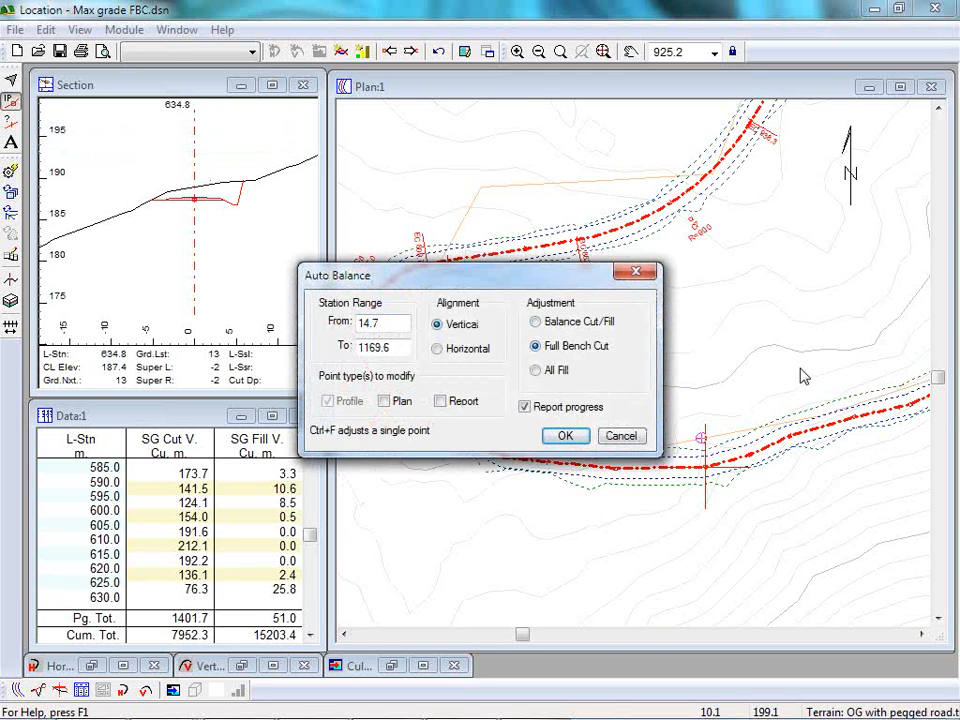
left_click(437, 349)
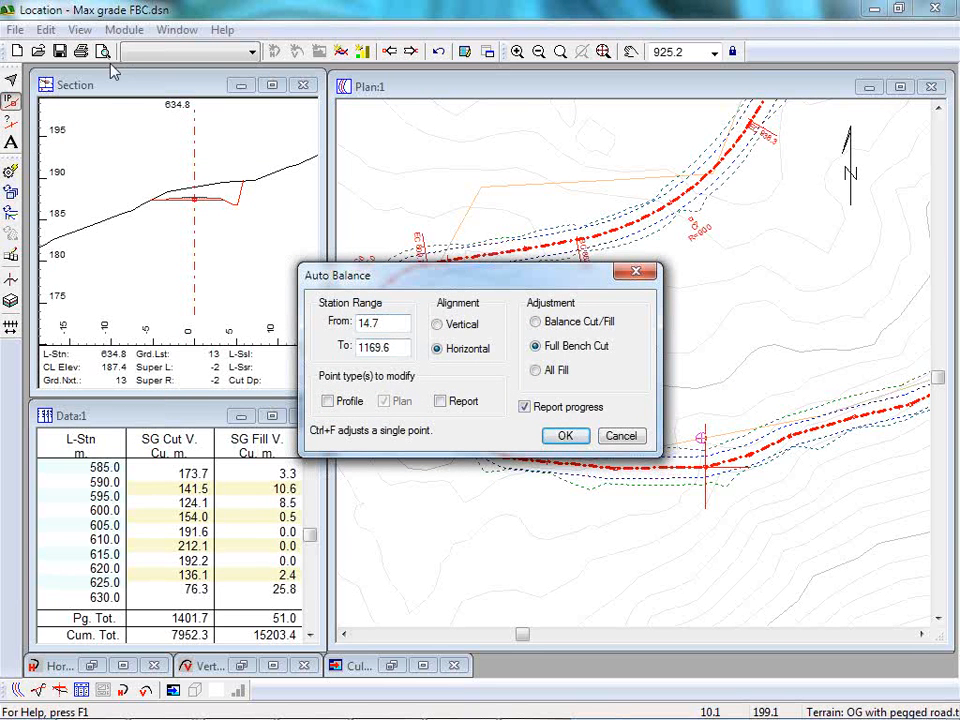
Set the Auto Balance station range from 634 to 635 and run the adjustment.
double_click(386, 323)
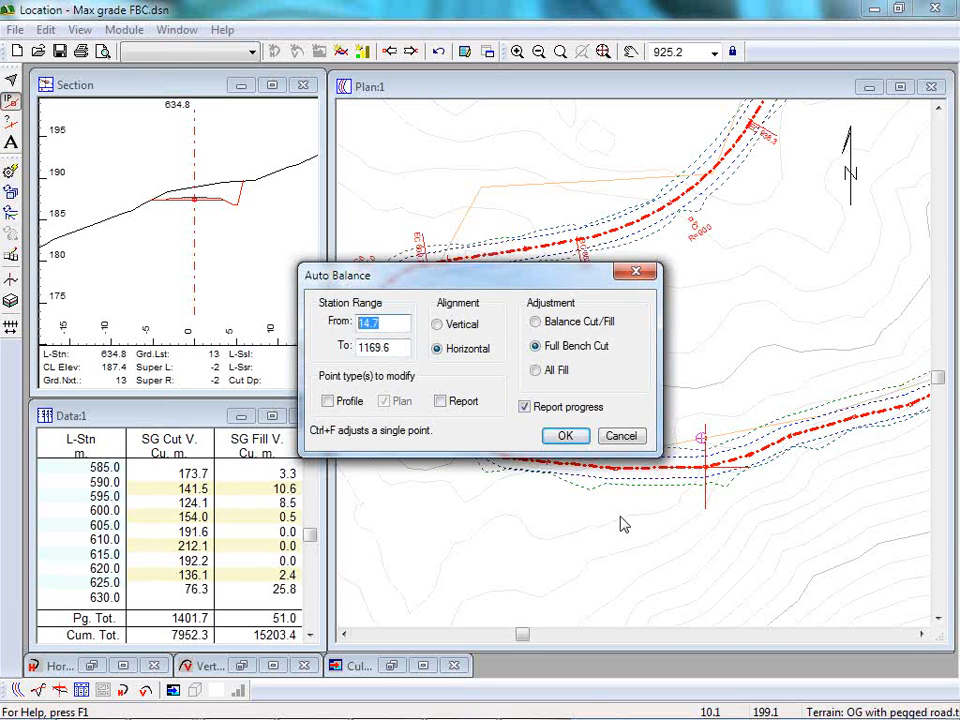
type("634'635")
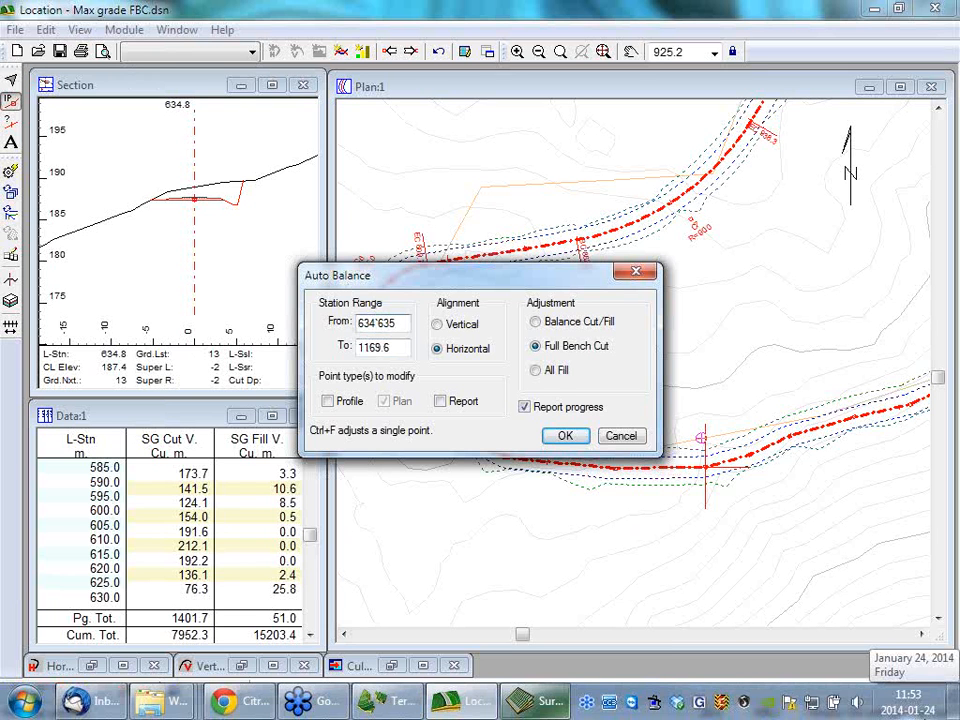
left_click_drag(404, 322, 373, 320)
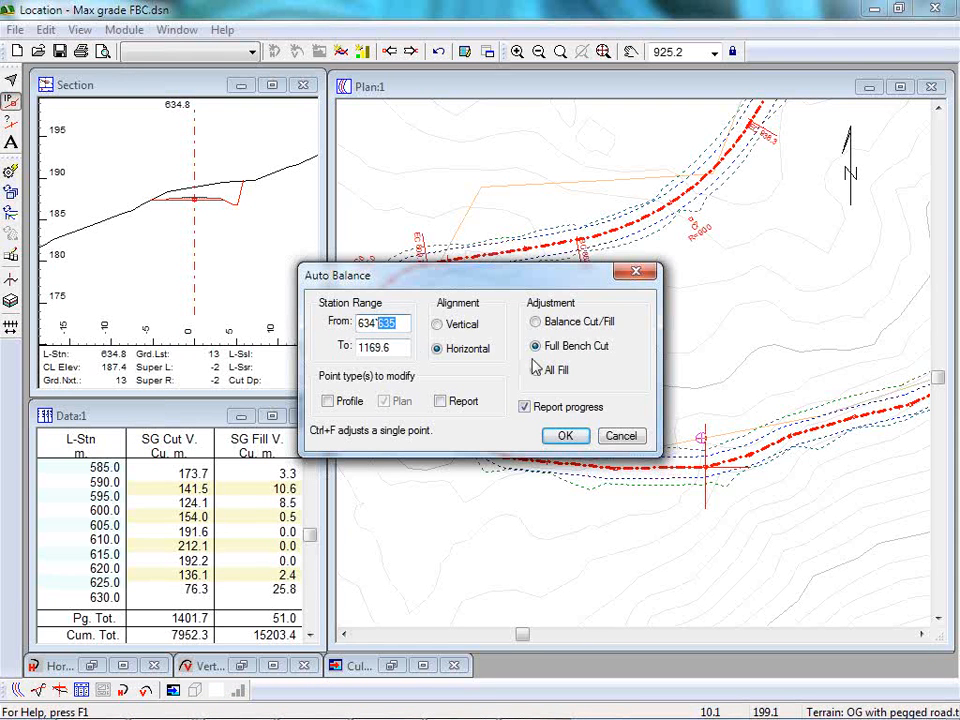
key("Tab")
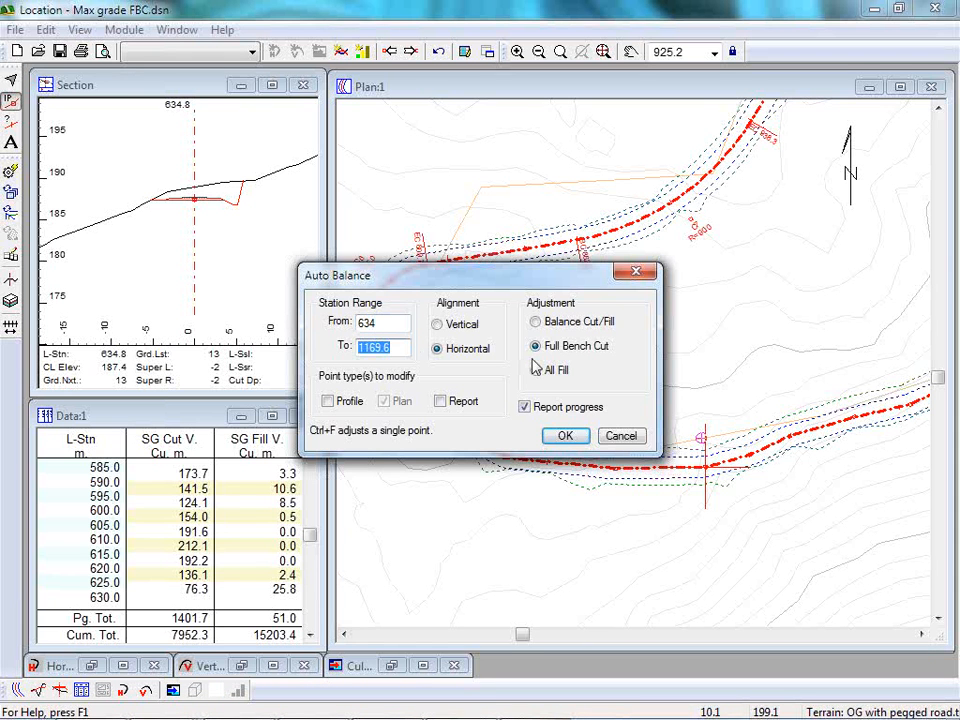
key("ctrl+v")
key("BackSpace")
key("BackSpace")
key("BackSpace")
key("BackSpace")
key("BackSpace")
key("BackSpace")
key("BackSpace")
key("BackSpace")
key("BackSpace")
key("BackSpace")
key("BackSpace")
key("BackSpace")
key("BackSpace")
key("BackSpace")
key("BackSpace")
key("BackSpace")
key("BackSpace")
key("BackSpace")
key("BackSpace")
key("BackSpace")
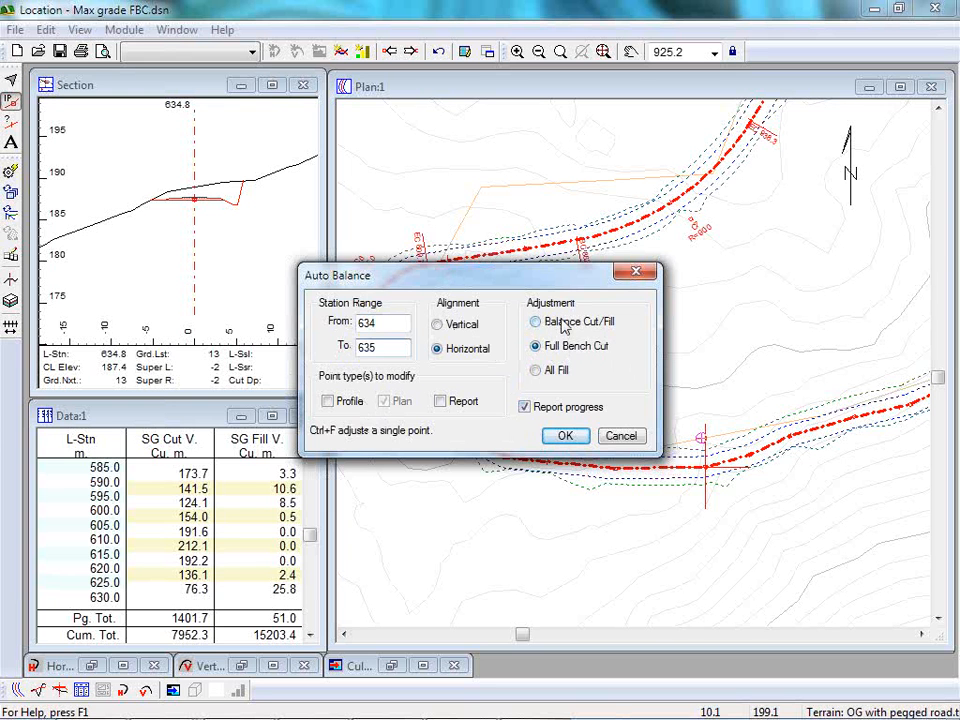
left_click(565, 436)
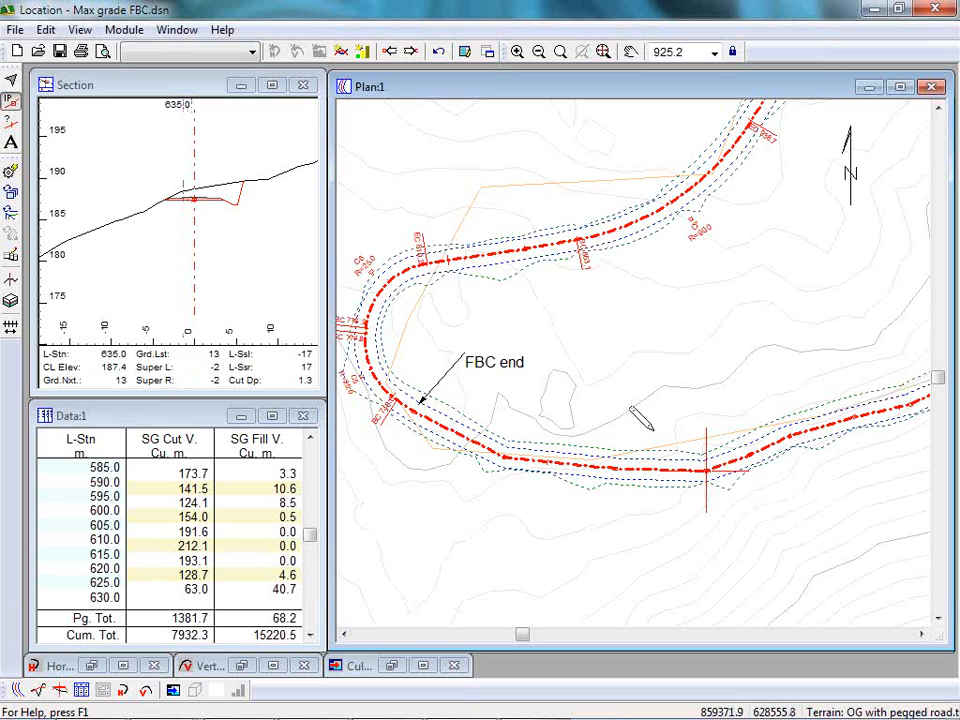
Go back to station 590.0 and shift the horizontal alignment there slightly uphill to a cut depth of 2.9.
left_click(390, 52)
left_click(390, 51)
left_click(390, 51)
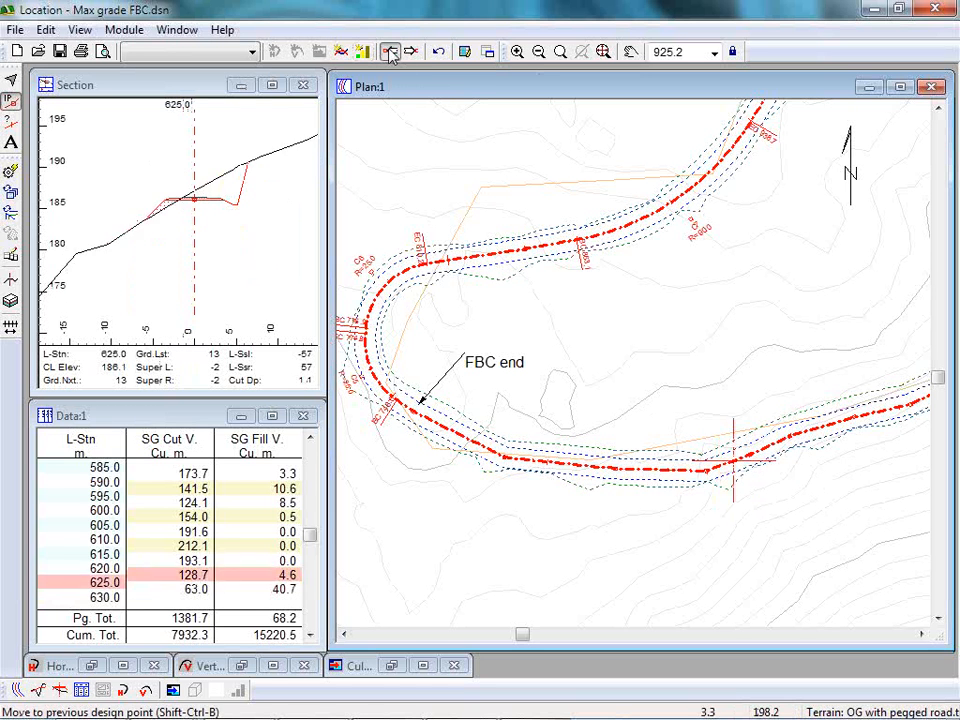
left_click(390, 51)
left_click(390, 51)
left_click(390, 51)
left_click(390, 51)
left_click(390, 51)
left_click(390, 51)
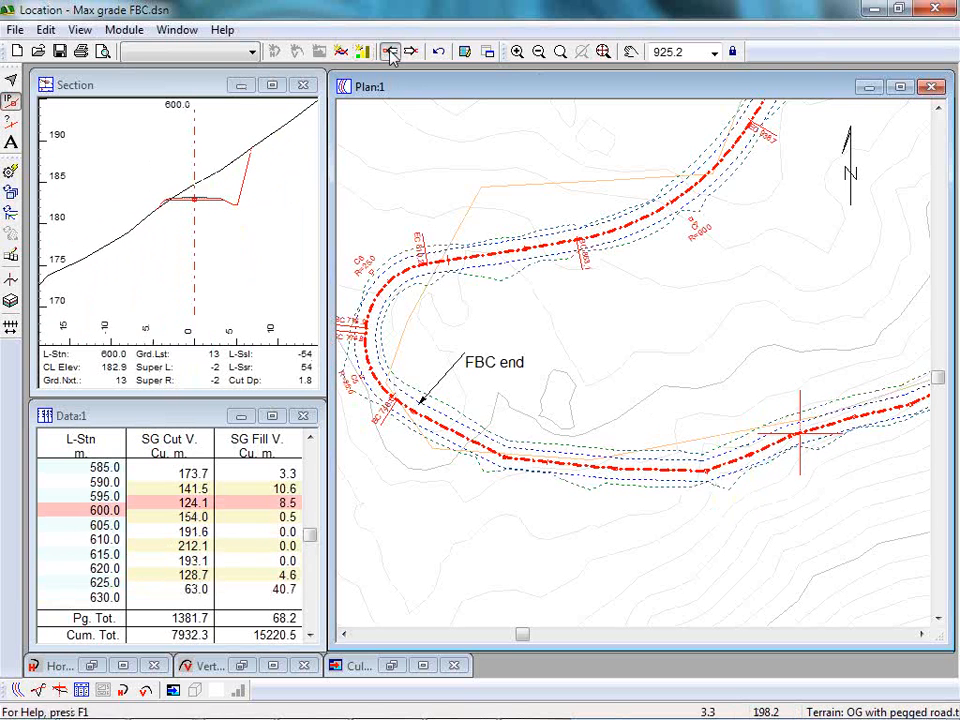
left_click(390, 51)
left_click(390, 51)
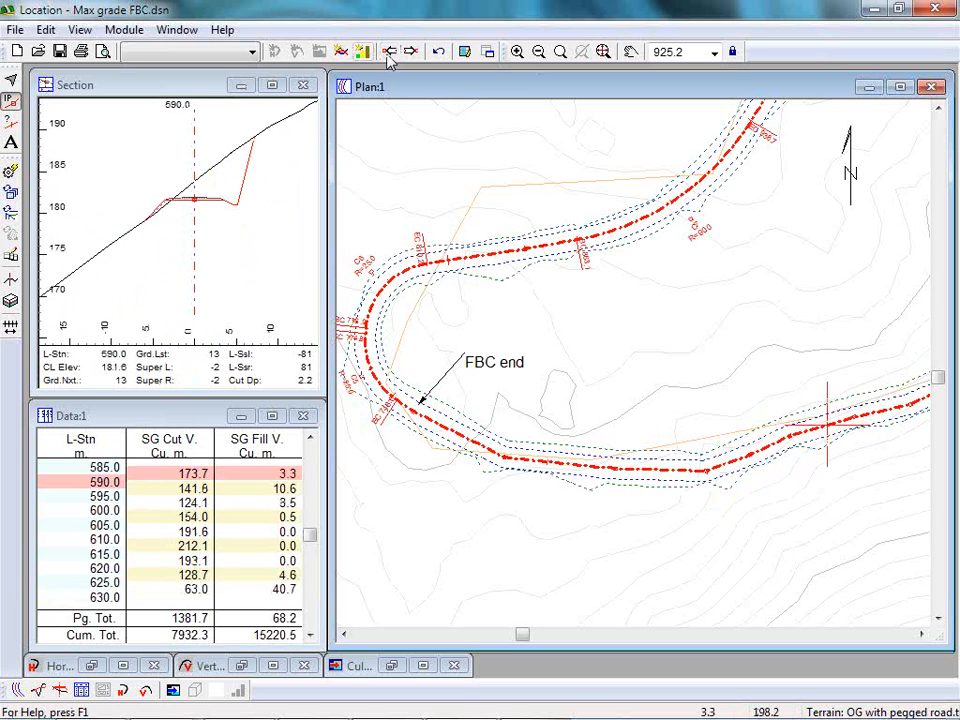
left_click(390, 51)
left_click(410, 51)
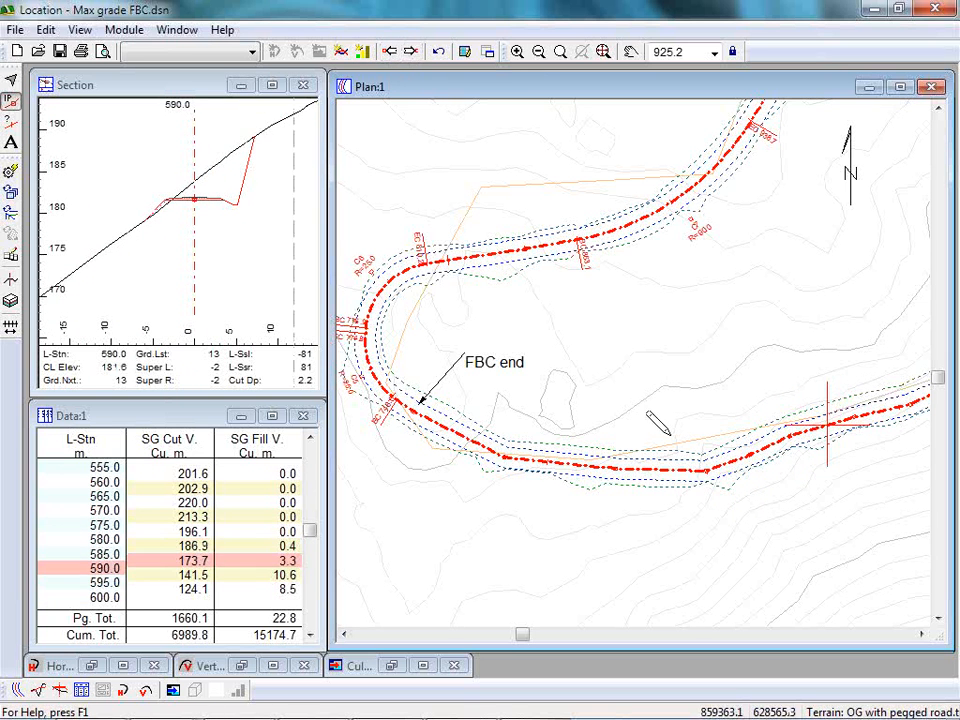
key("Escape")
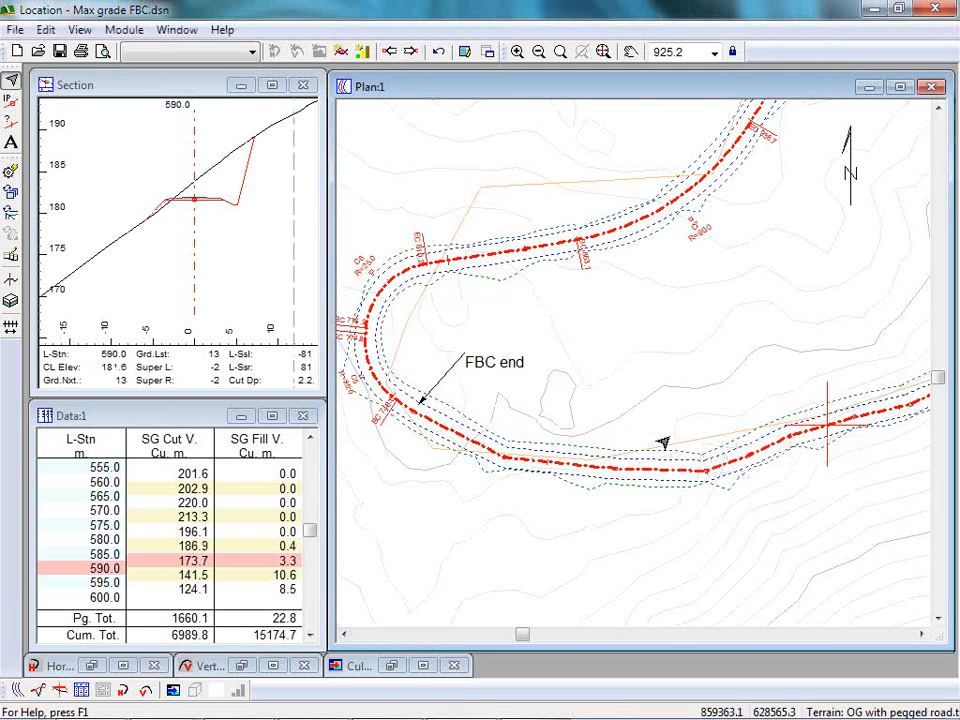
key("ctrl+z")
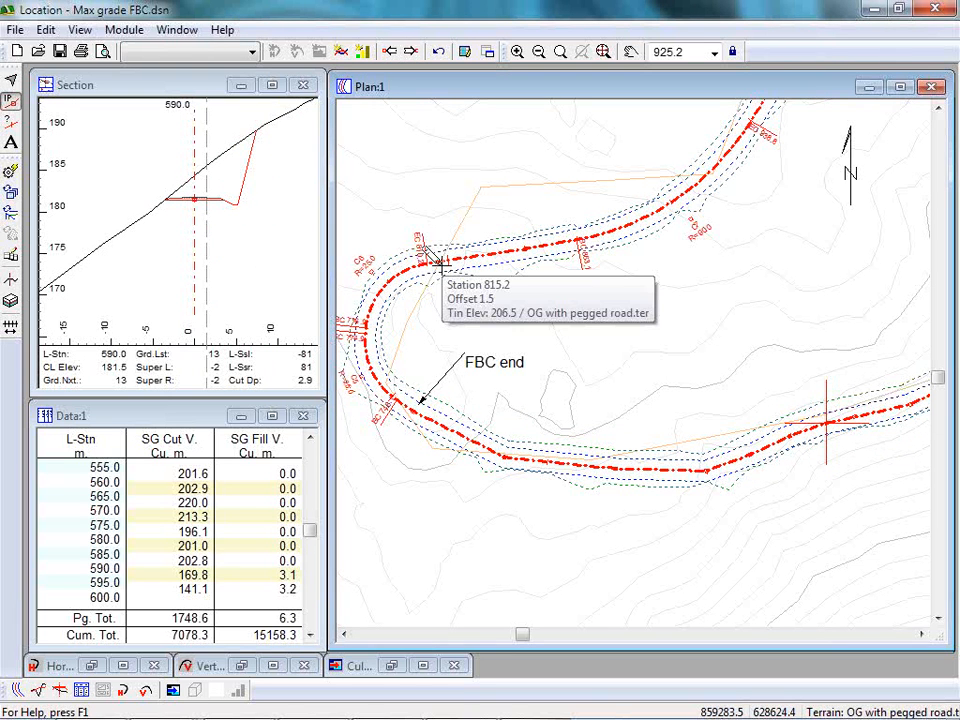
left_click(46, 29)
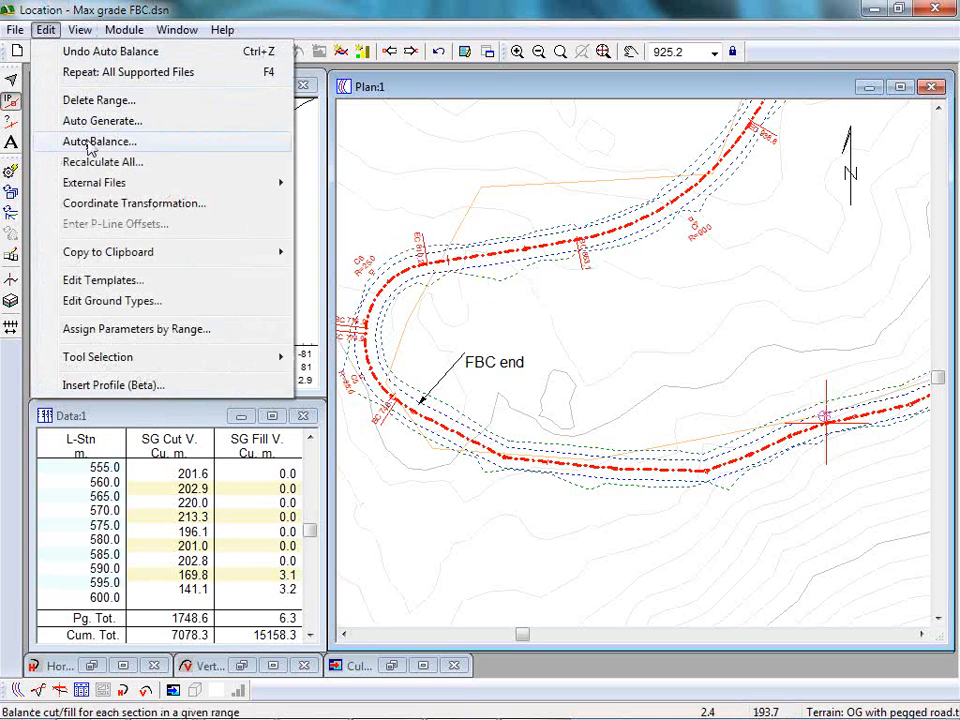
left_click(290, 8)
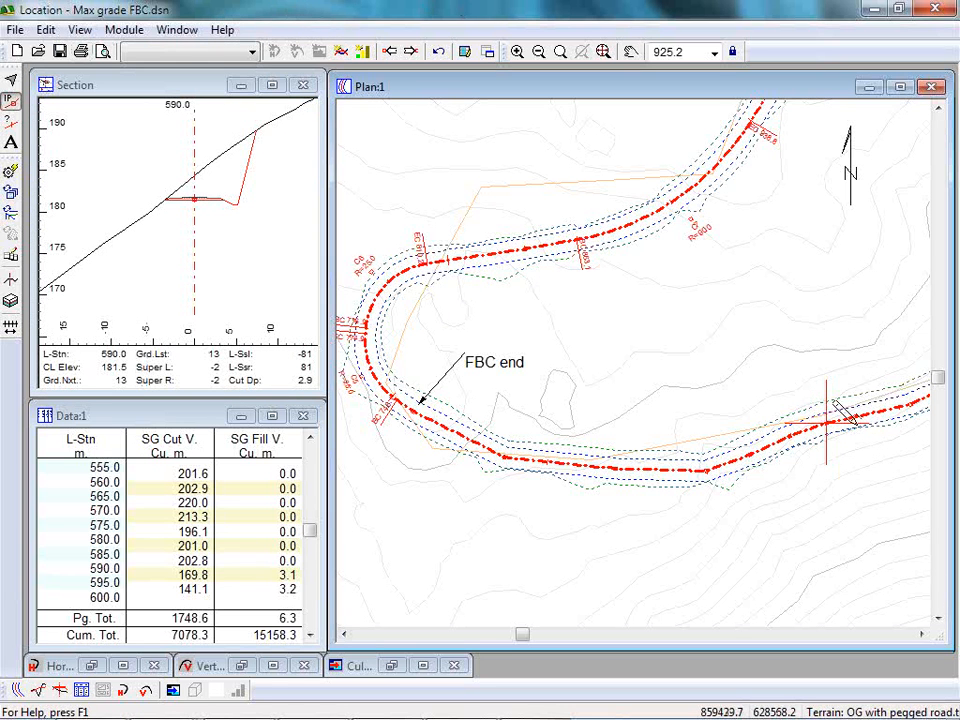
mouse_move(826, 397)
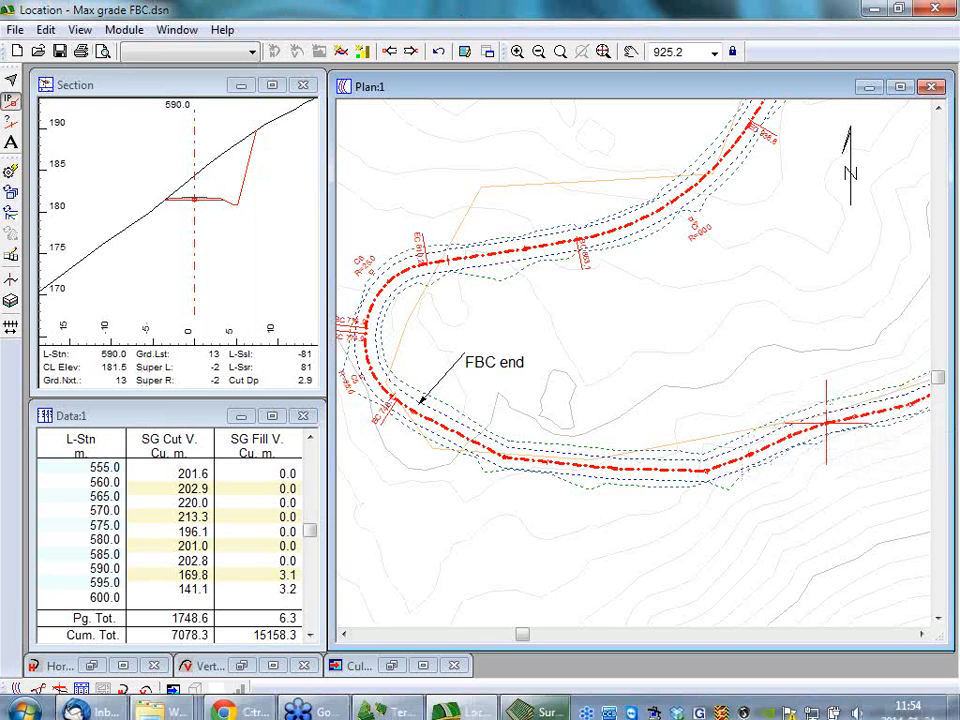
mouse_move(787, 453)
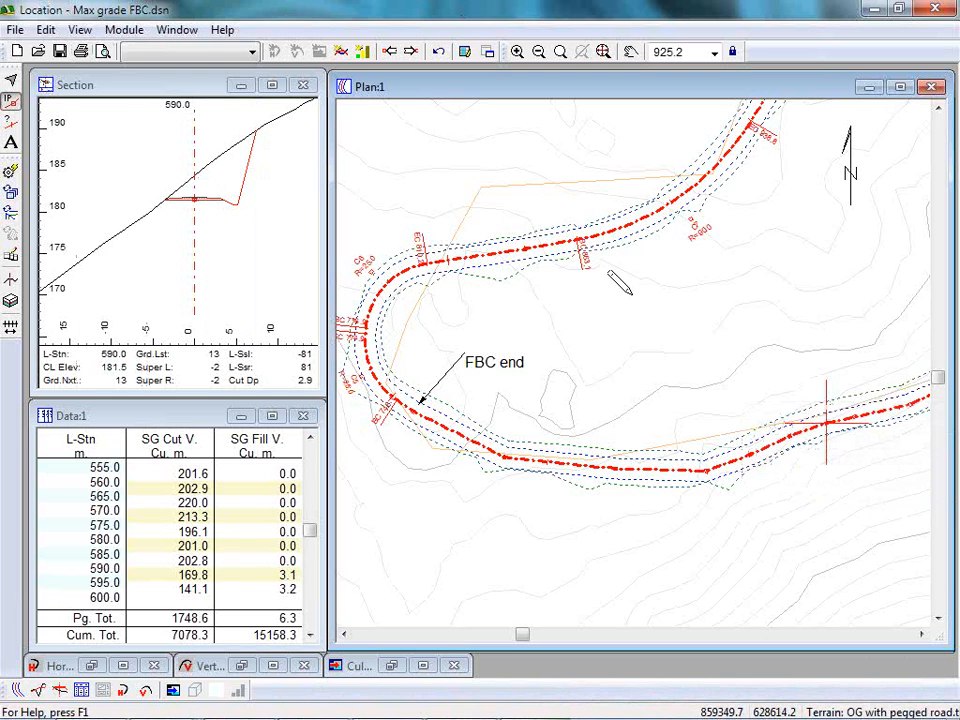
left_click(252, 52)
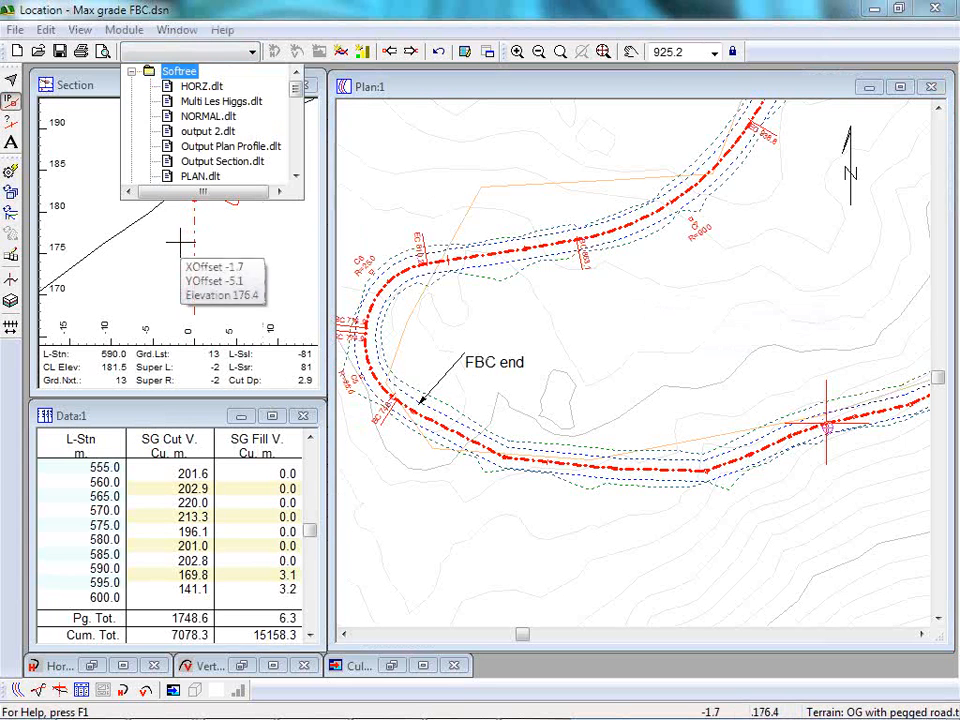
left_click(242, 8)
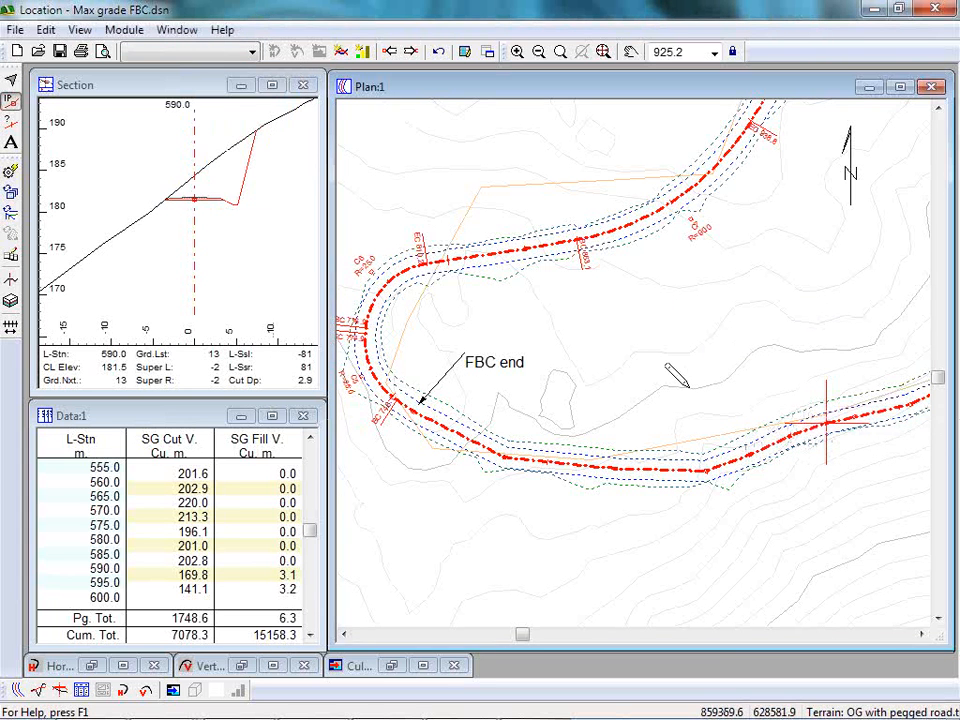
Show the profile with its mass haul diagram and copy the mass haul balance items to the clipboard.
mouse_move(687, 384)
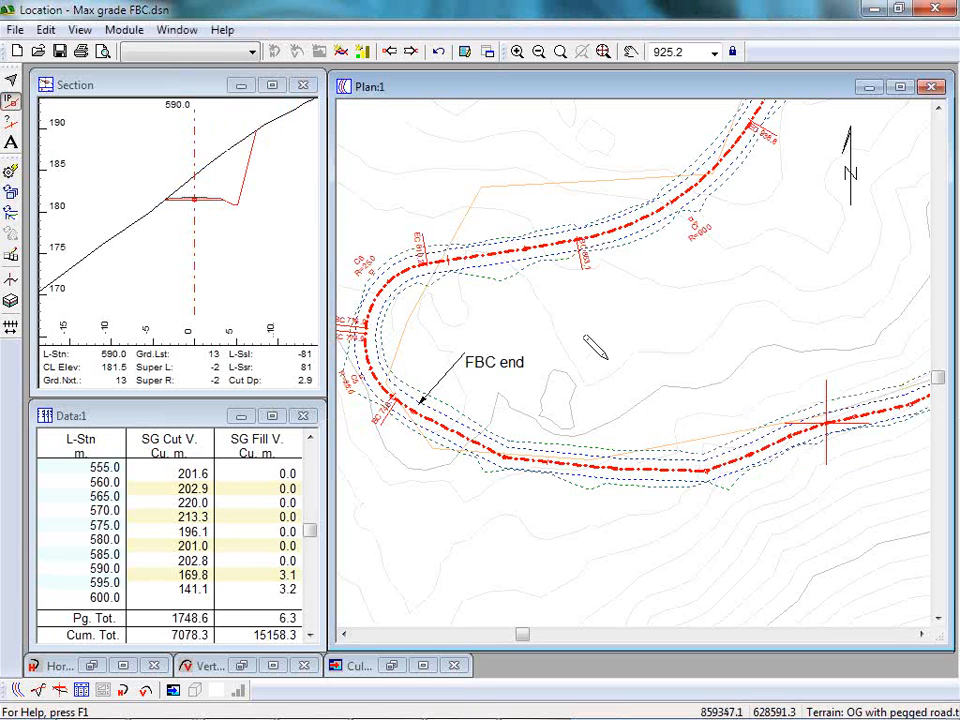
left_click(38, 691)
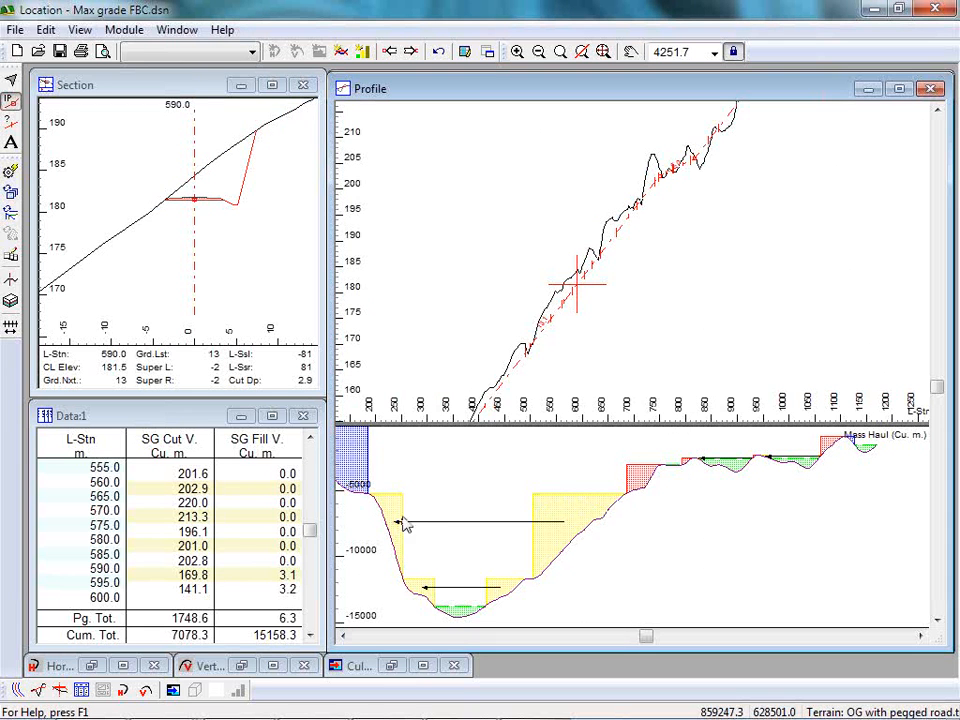
mouse_move(583, 540)
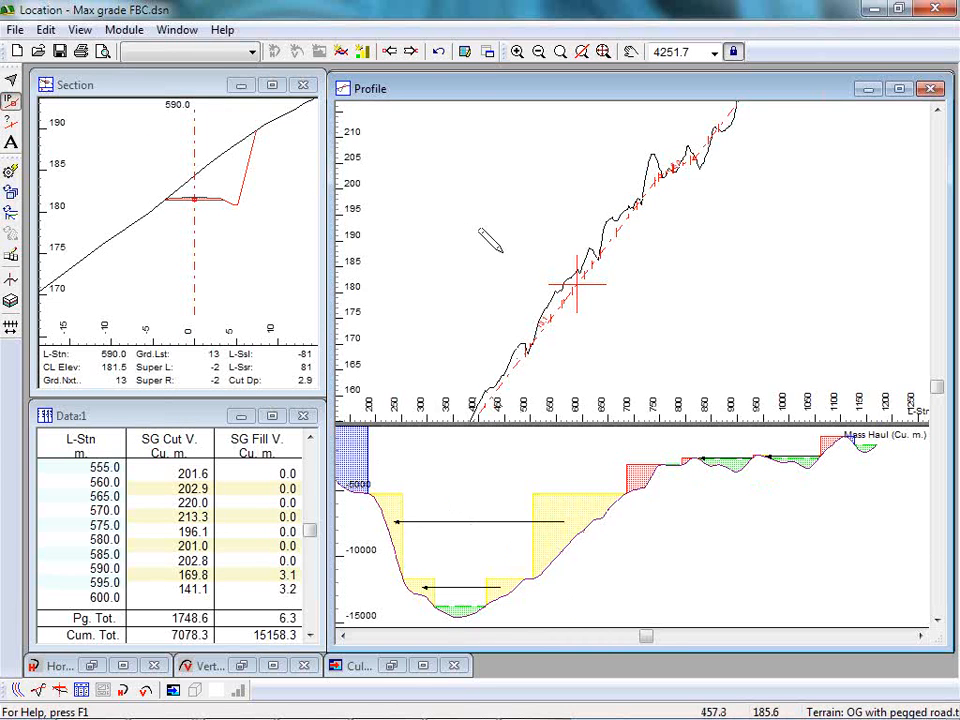
middle_click_drag(482, 248, 596, 236)
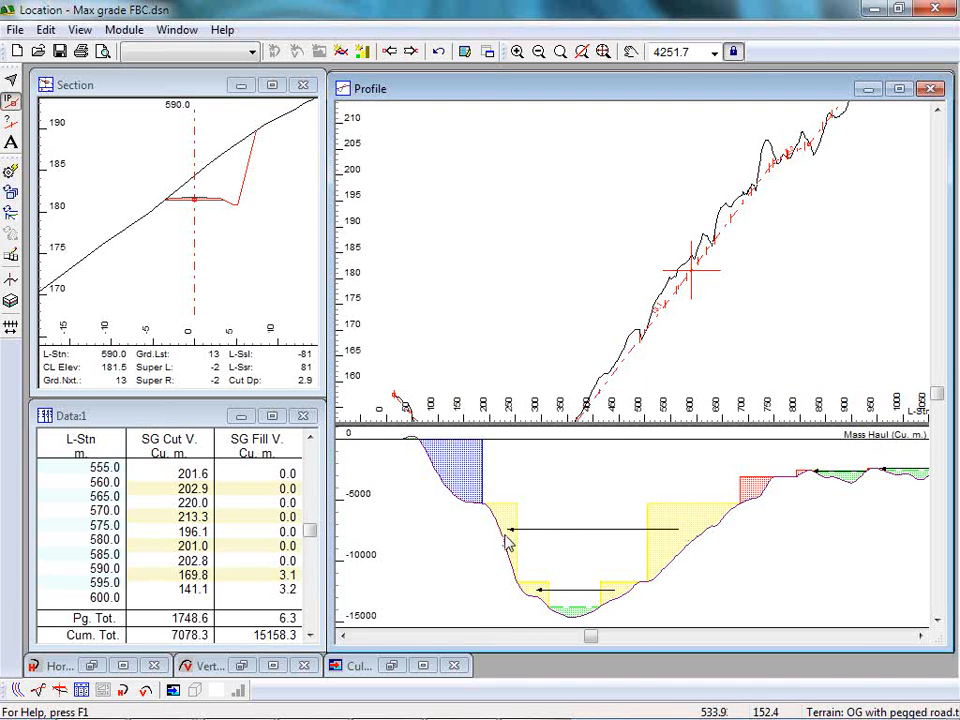
right_click(548, 508)
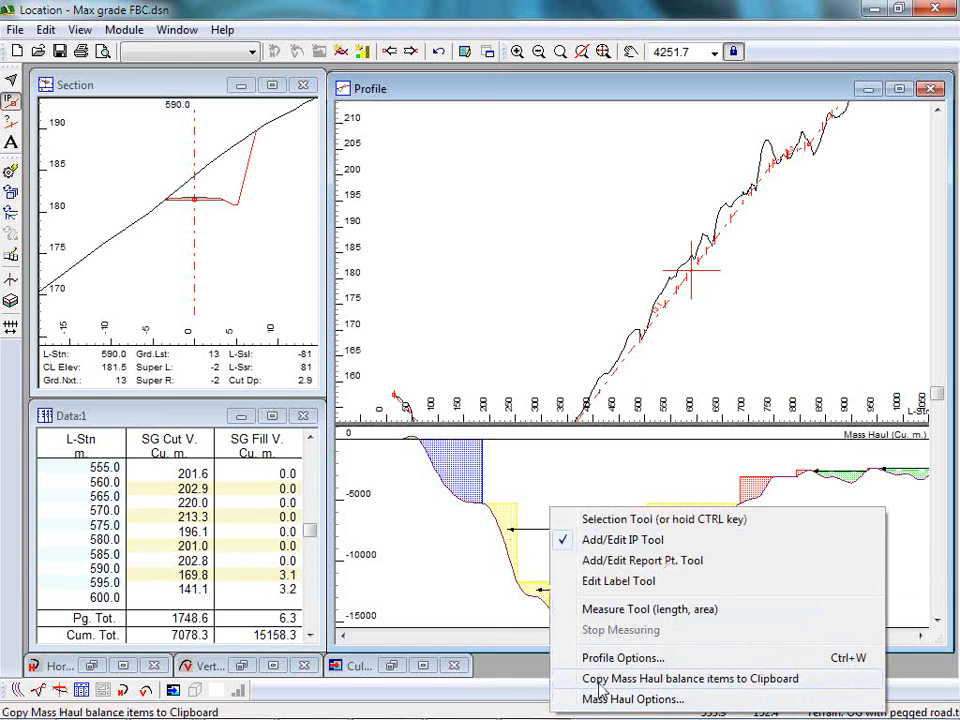
left_click(606, 678)
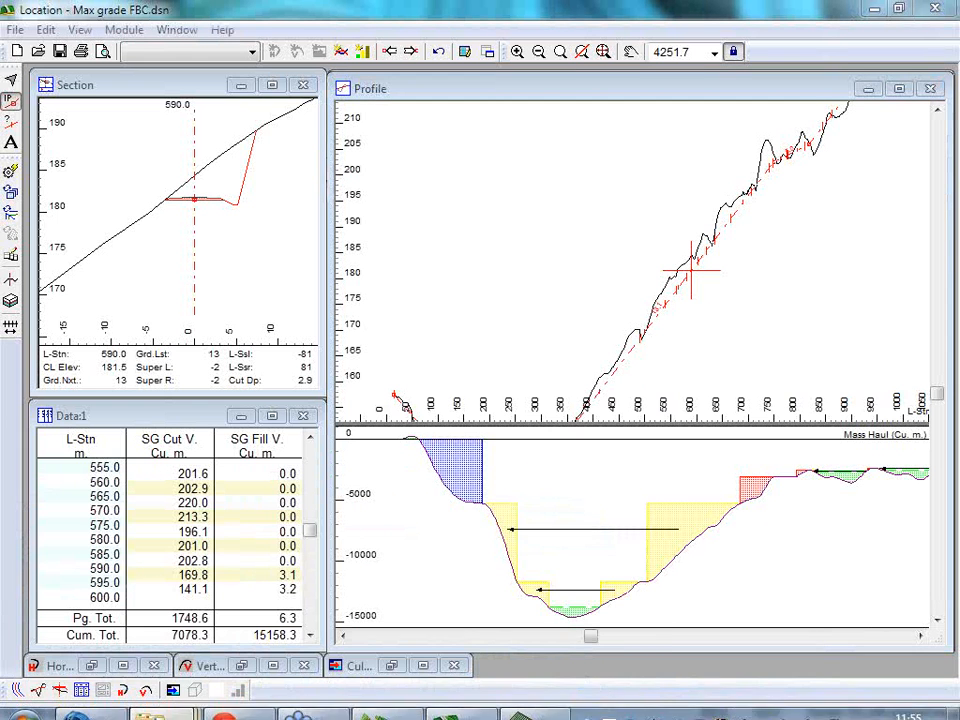
mouse_move(535, 700)
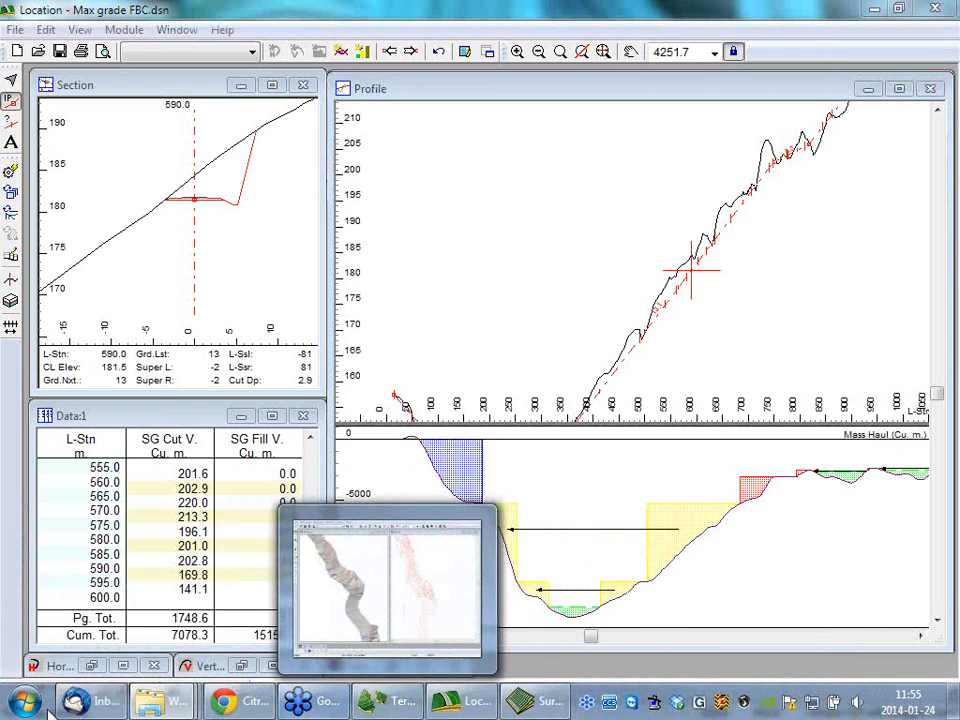
mouse_move(150, 700)
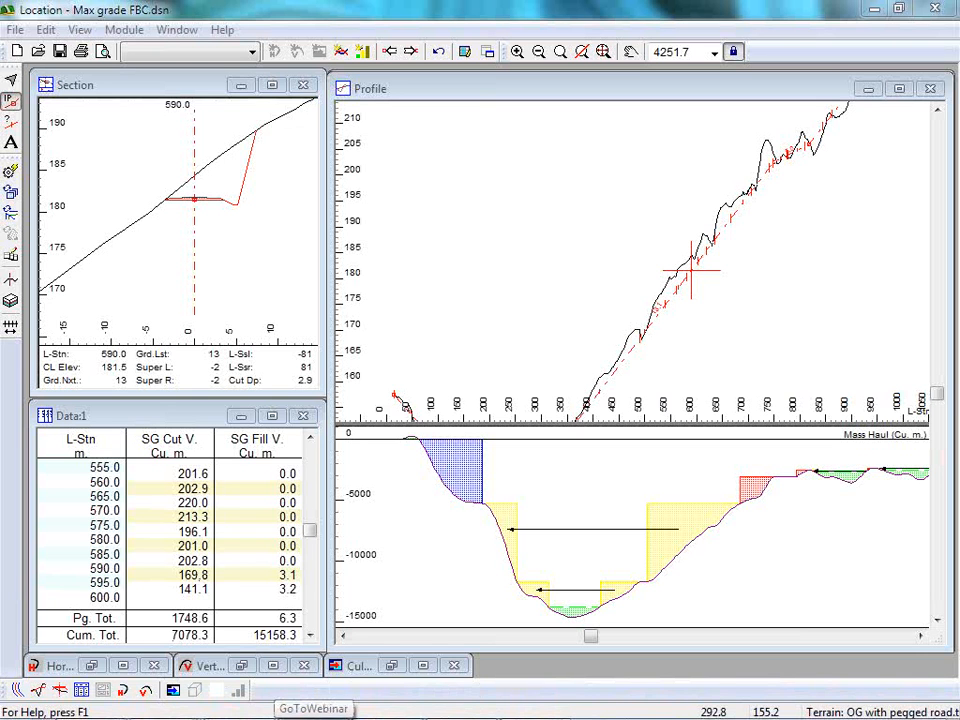
left_click(25, 700)
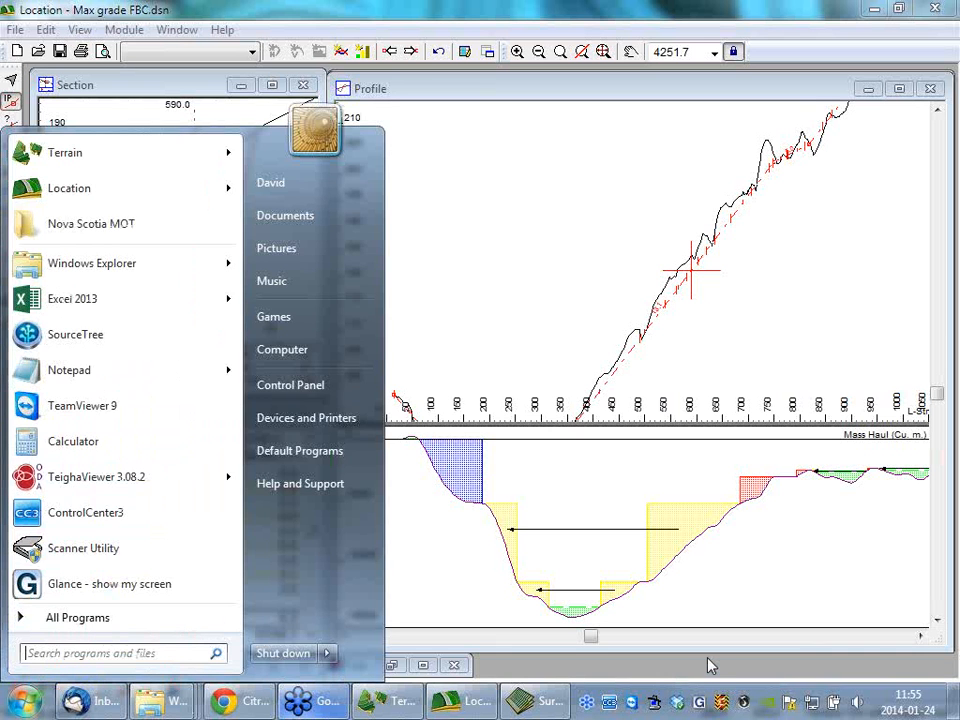
type("excel")
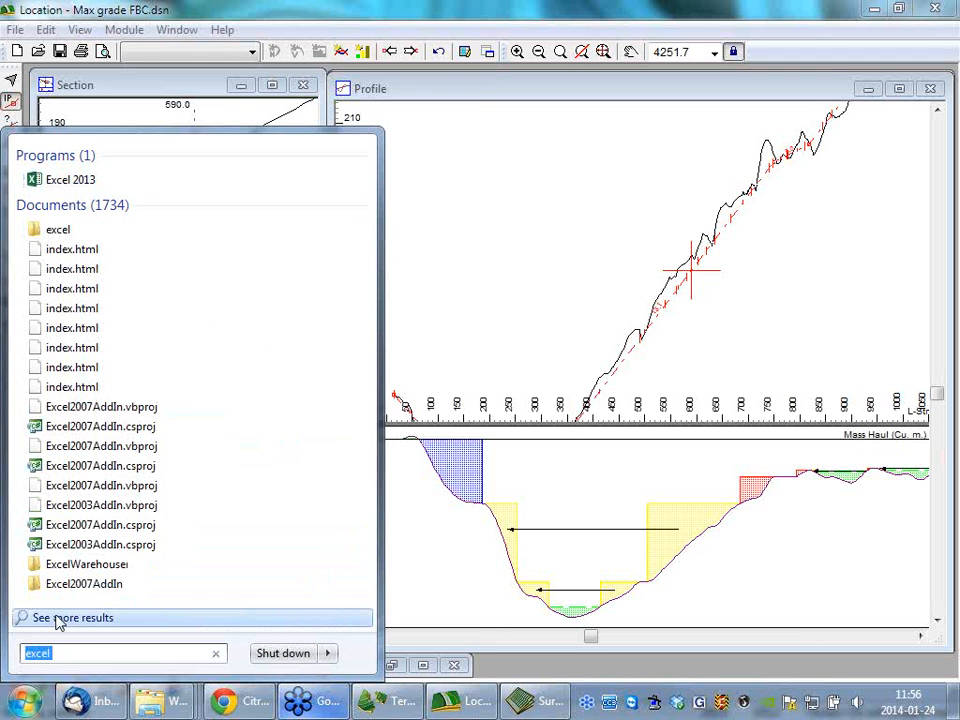
type("ms")
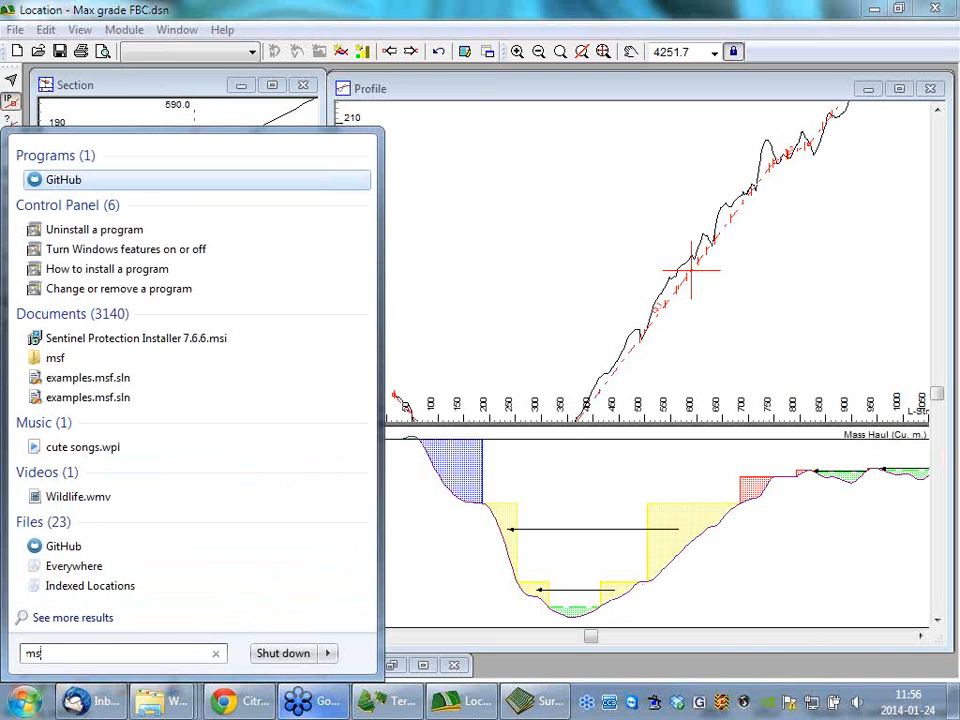
left_click(14, 708)
Launch Excel 2013, create a blank workbook and paste the copied mass haul balance items starting at cell A1.
left_click(14, 708)
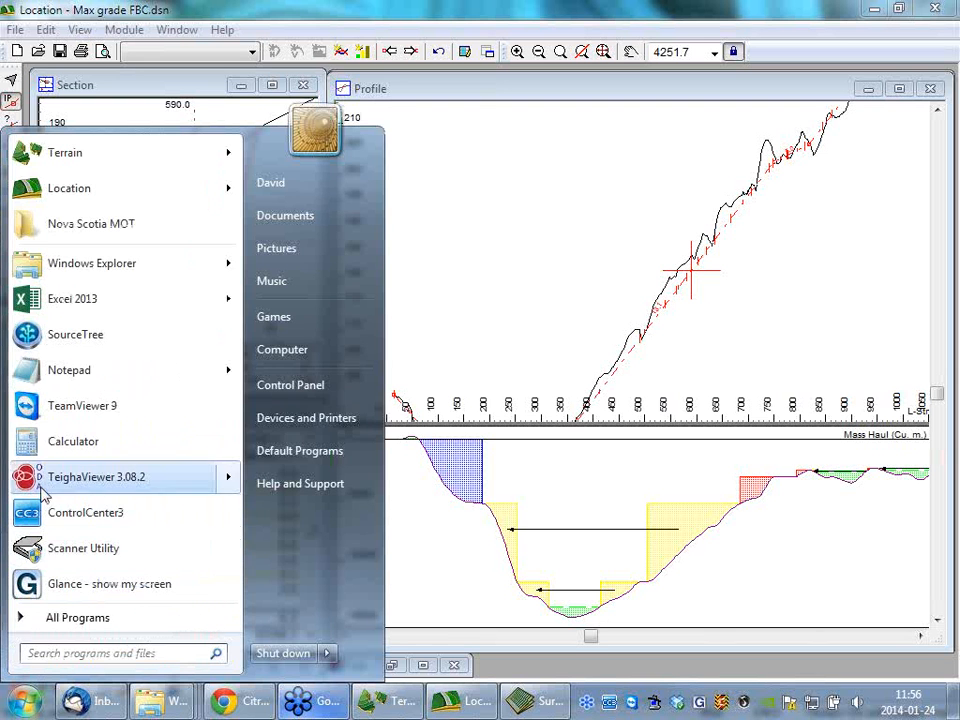
left_click(92, 307)
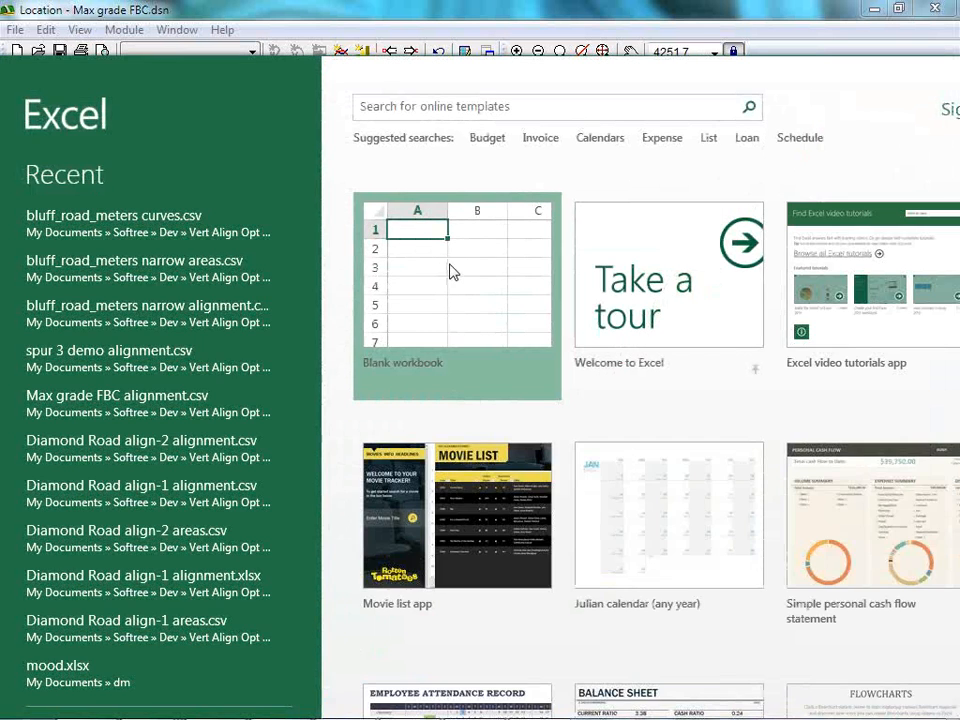
left_click(450, 272)
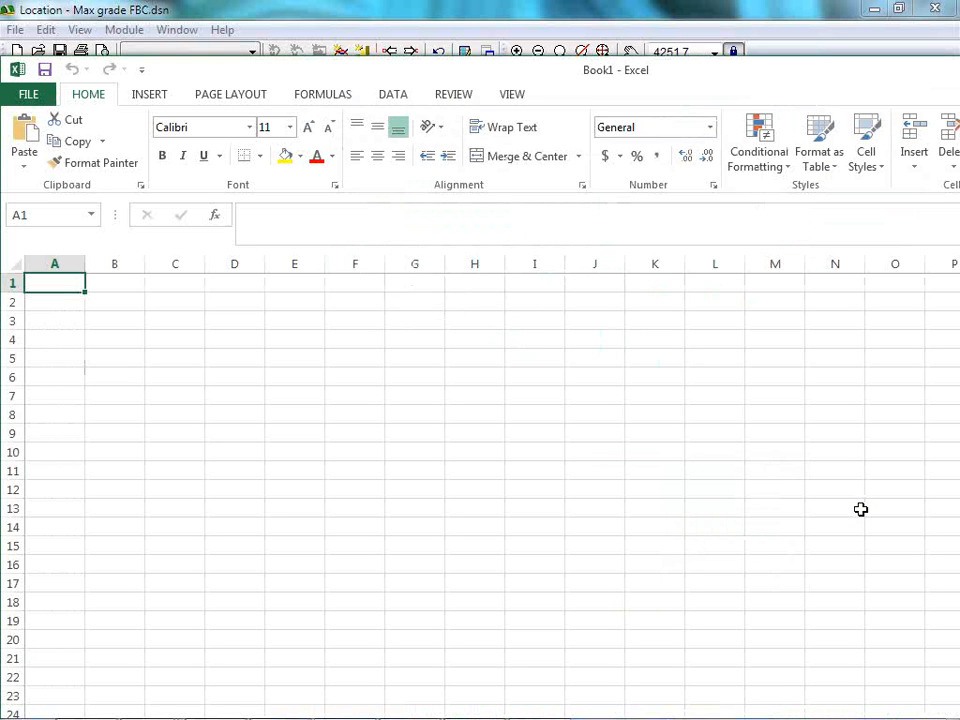
key("ctrl+v")
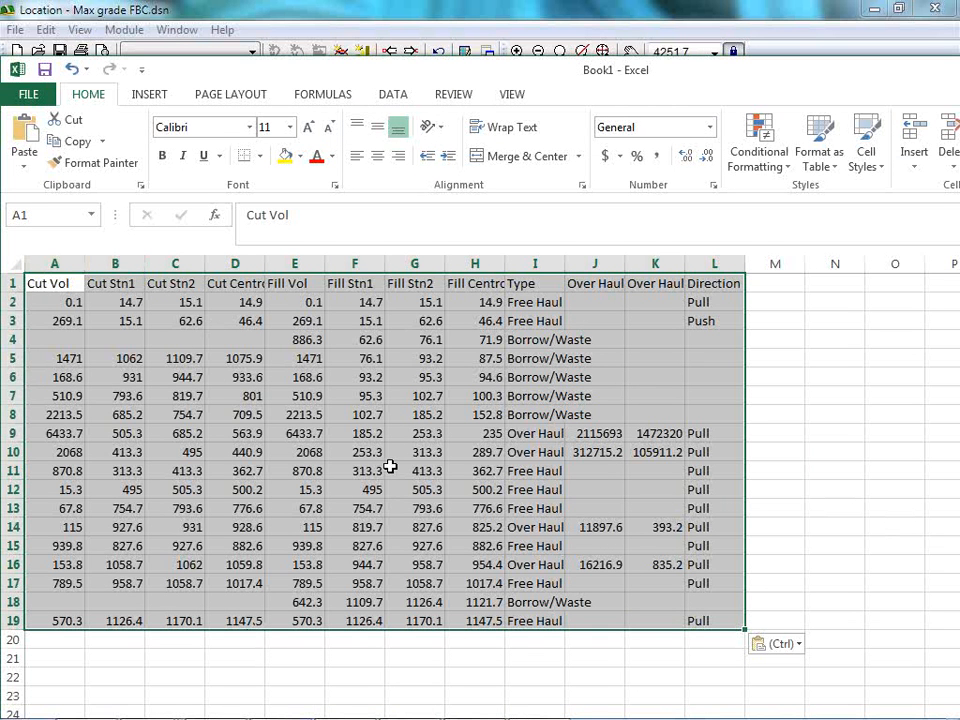
Switch back to Location and examine the overhaul and free haul areas on the mass haul diagram.
key("alt+Tab")
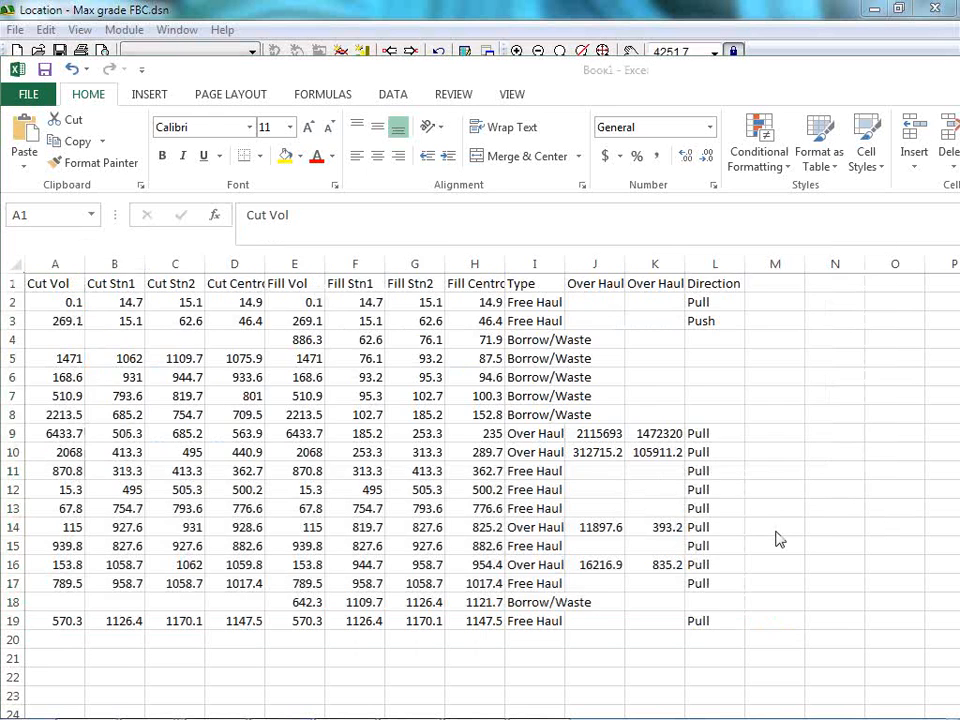
key("alt+Tab")
key("alt+Tab")
key("alt+Tab")
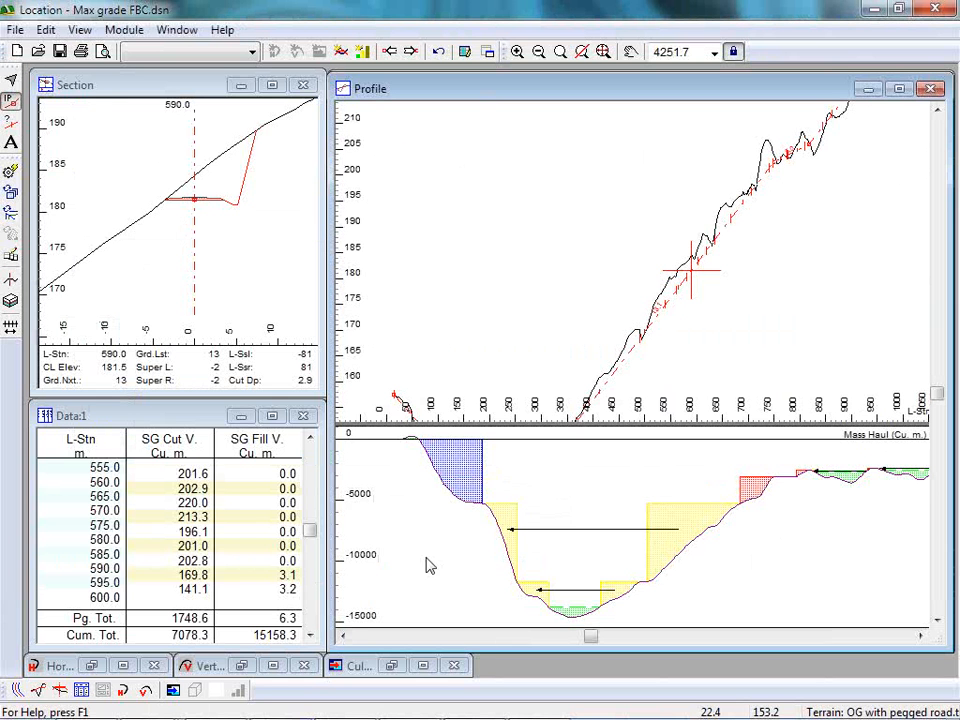
mouse_move(632, 608)
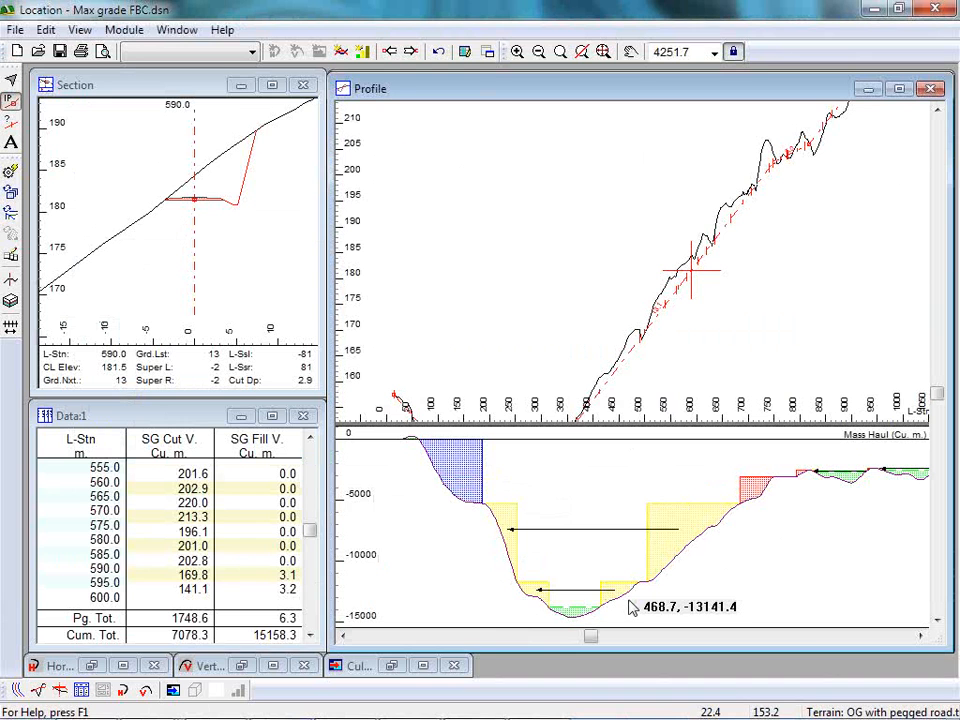
mouse_move(632, 517)
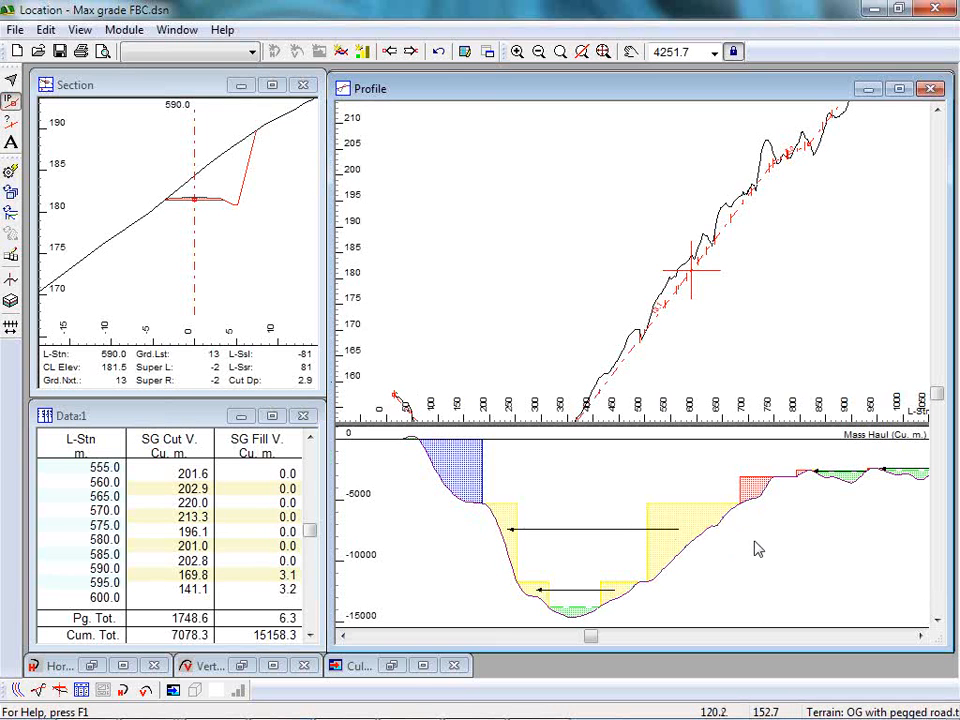
mouse_move(757, 548)
Return to the Excel workbook with the balance items and view the full overhaul heading in cell J1.
key("alt+Tab")
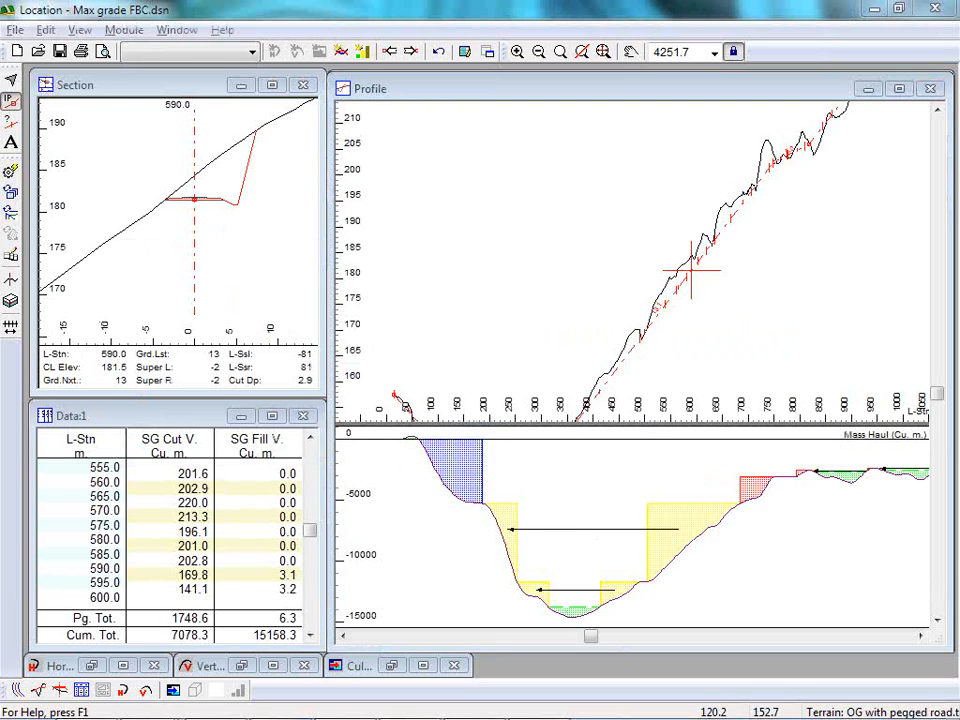
key("alt+Tab")
key("alt+Tab")
key("alt+Tab")
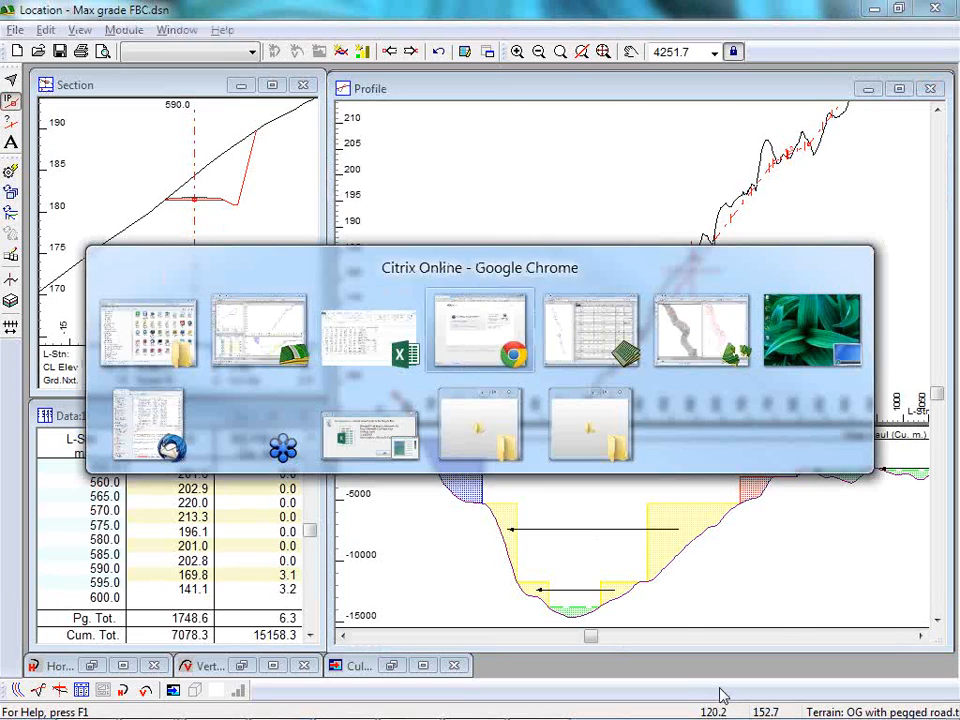
key("alt+Tab")
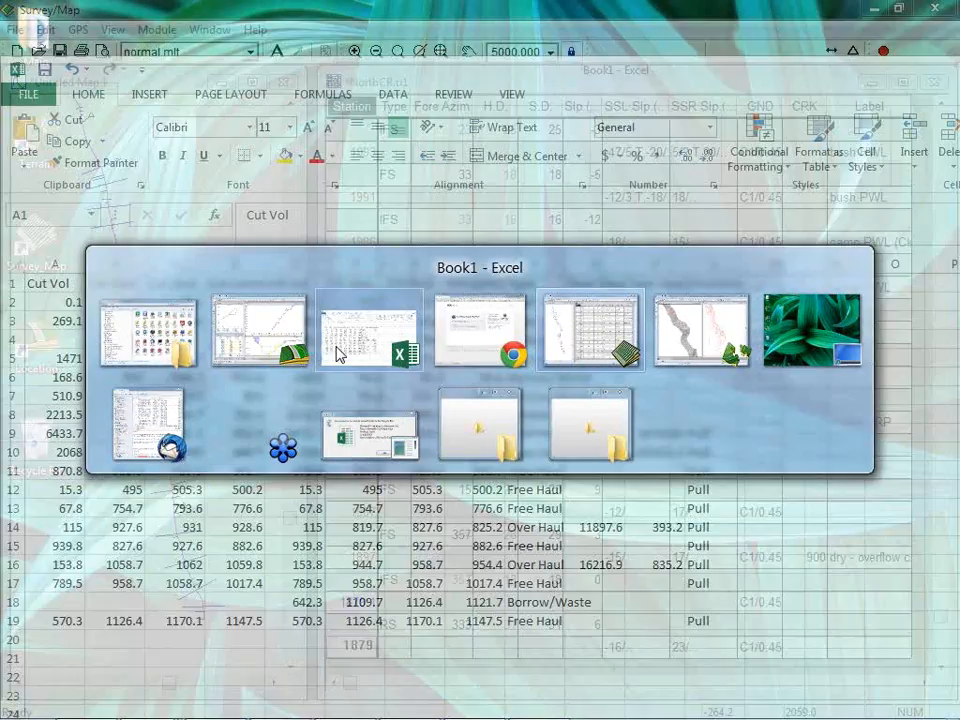
left_click(337, 342)
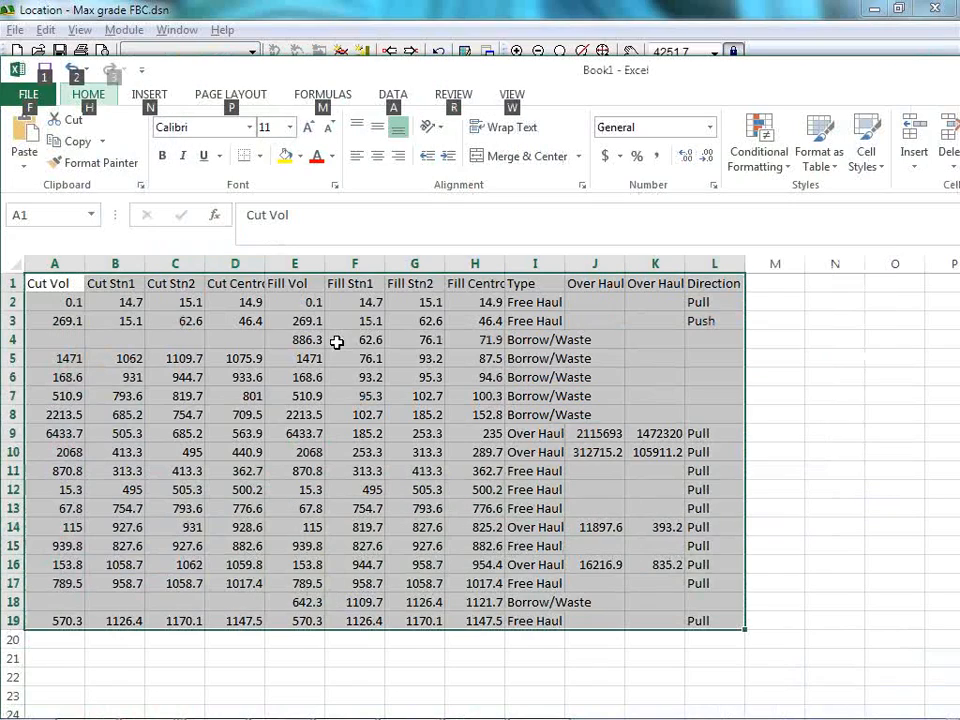
left_click(601, 288)
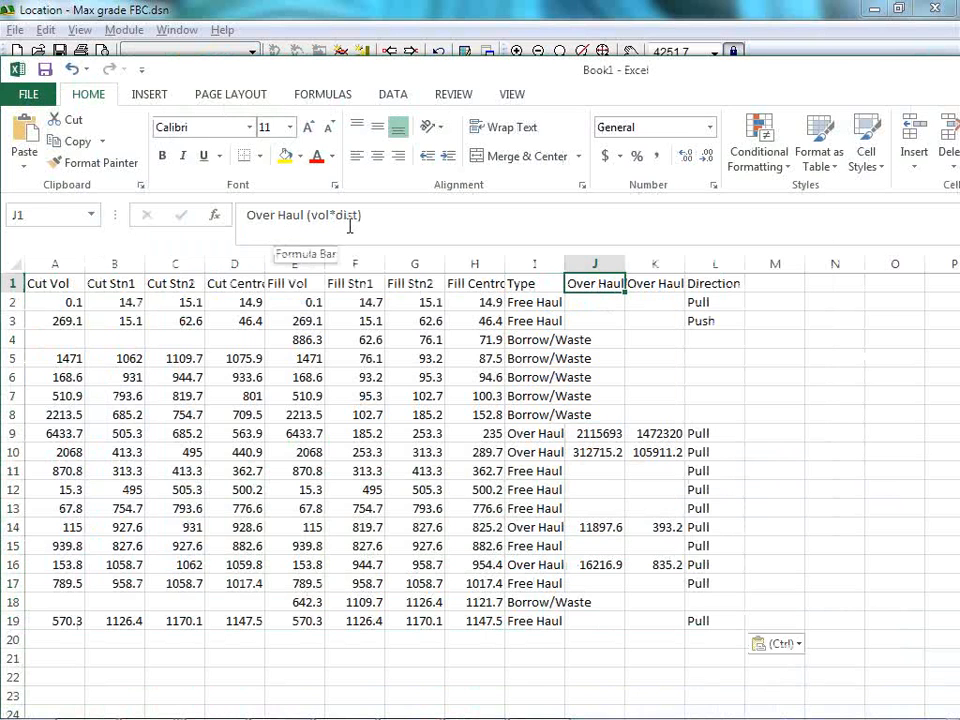
View the full second overhaul heading in cell K1 and switch back to the Max grade FBC design in Location.
left_click(652, 286)
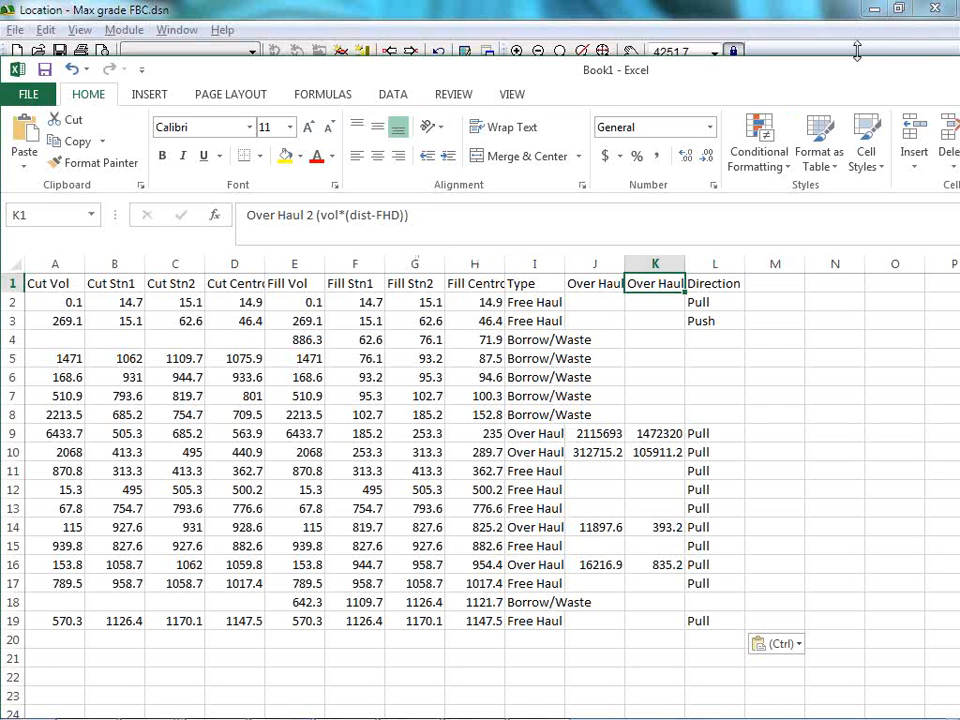
key("alt+Tab")
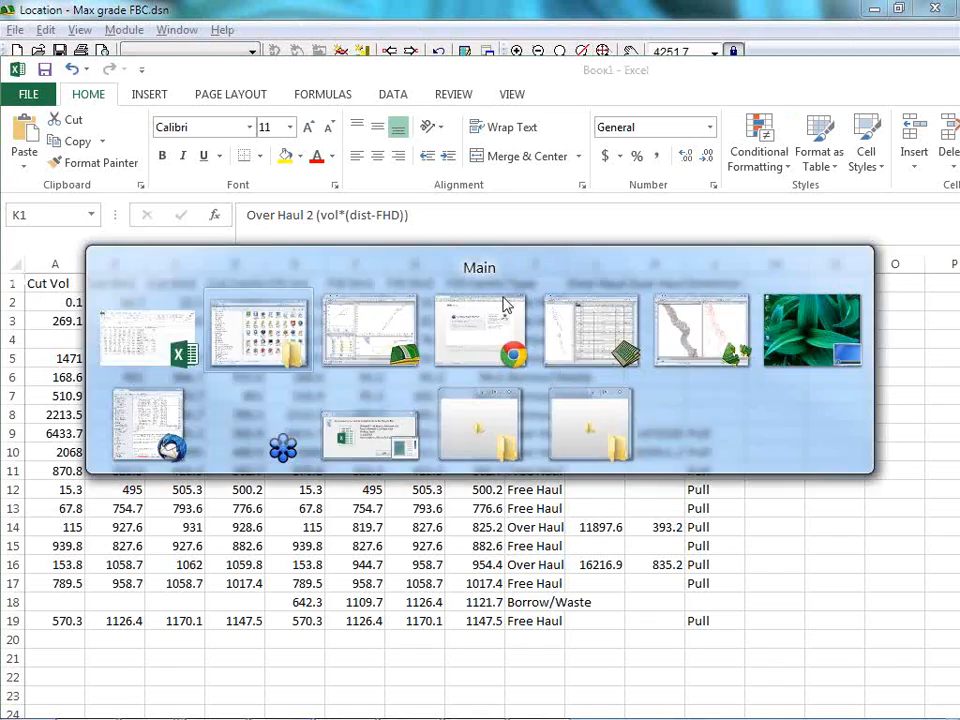
left_click(877, 14)
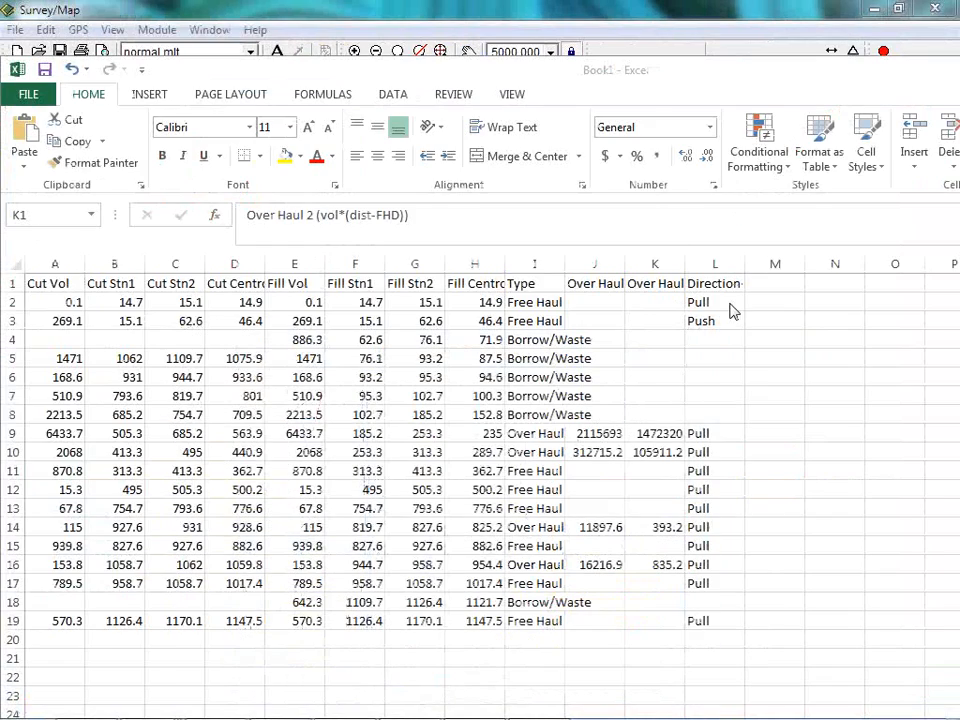
left_click(874, 12)
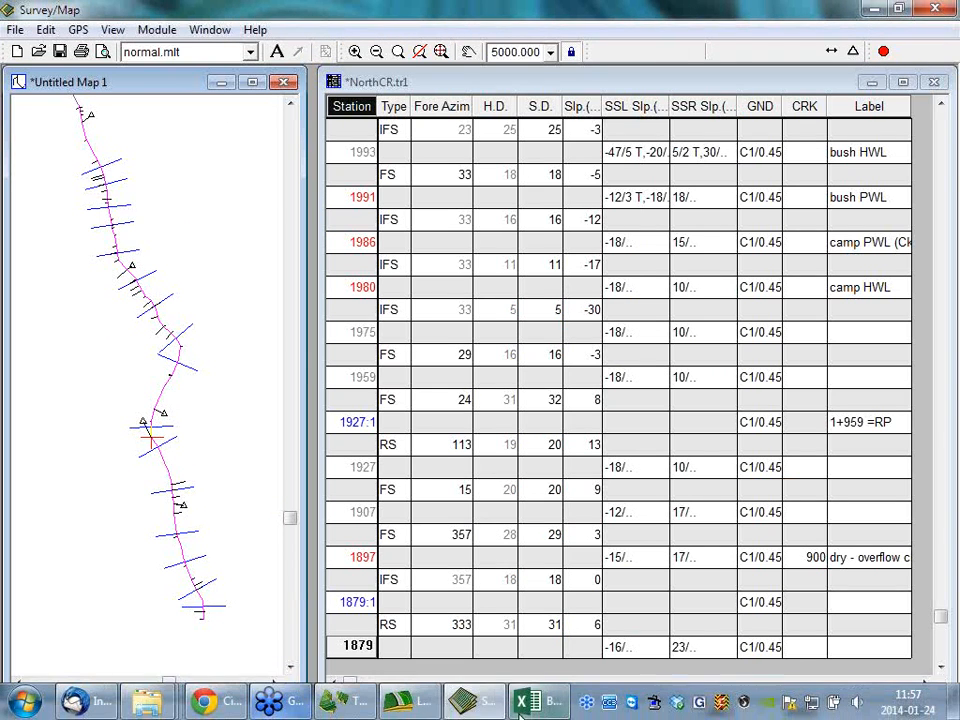
left_click(398, 704)
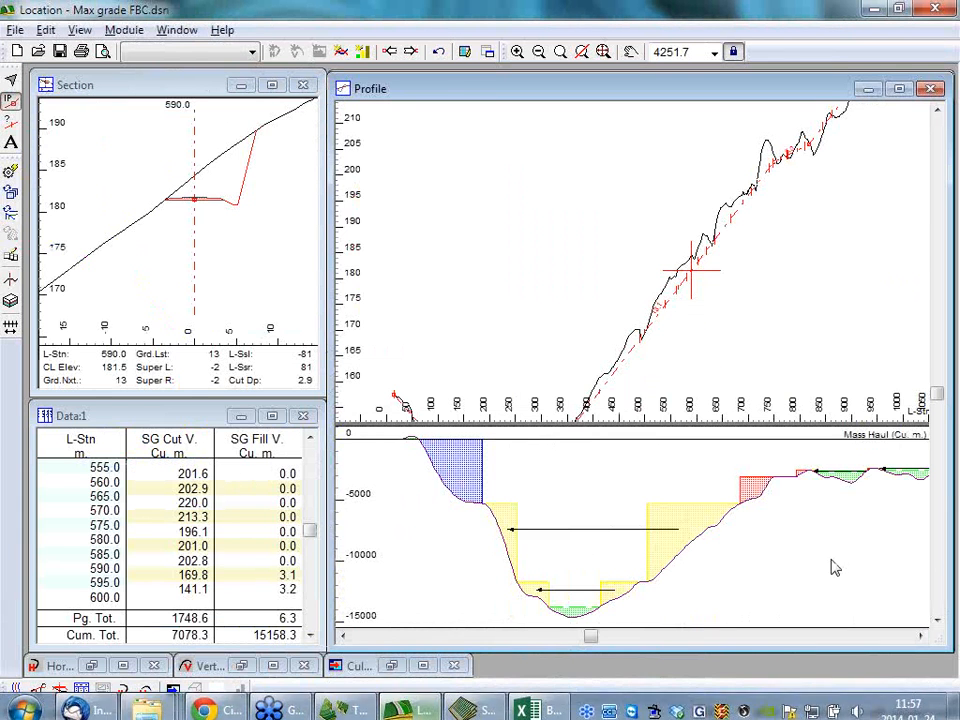
Check the cumulative volume totals at the end of the data table and load the Output Plan Profile.dlt screen layout.
left_click(253, 53)
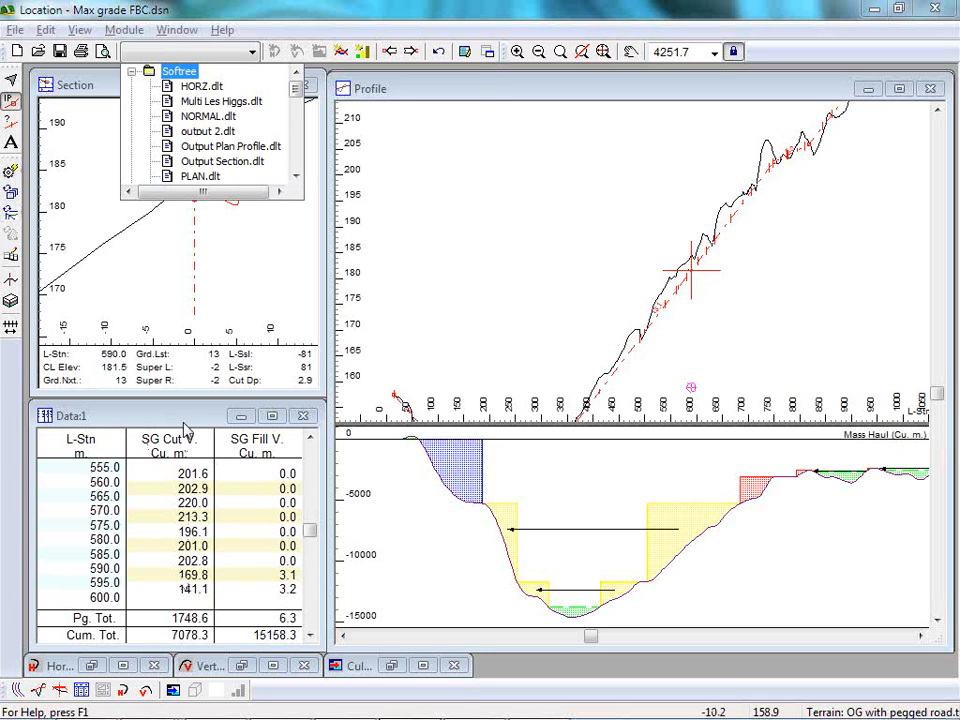
left_click_drag(315, 535, 312, 618)
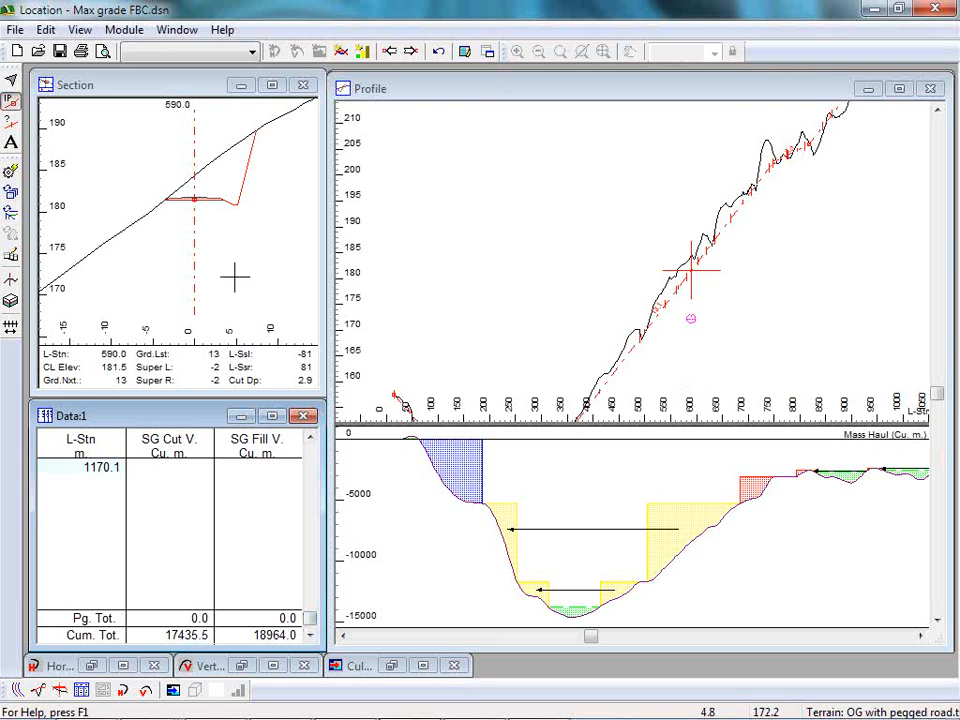
left_click(255, 53)
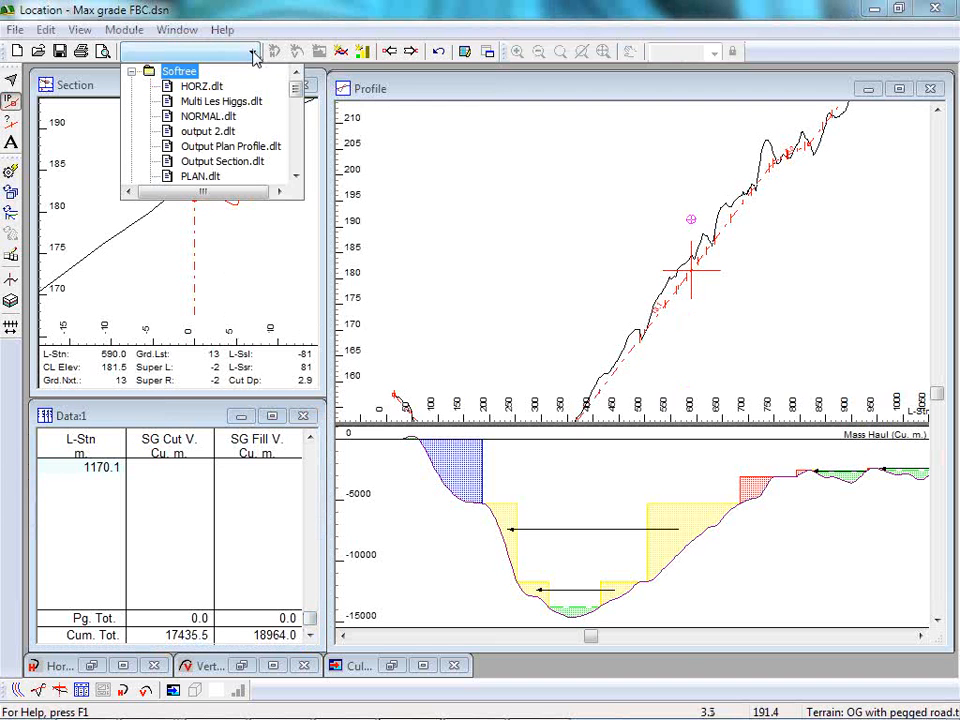
left_click(220, 148)
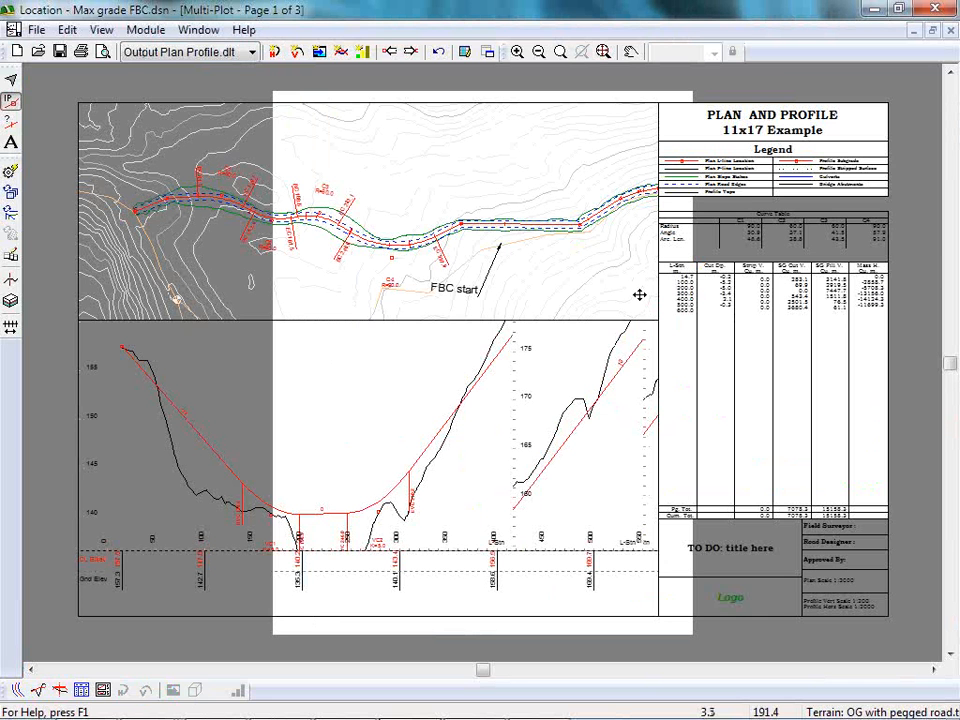
Set up printing of the multi-plot with the Win2PDF printer, 11x17 paper and landscape orientation.
left_click(36, 30)
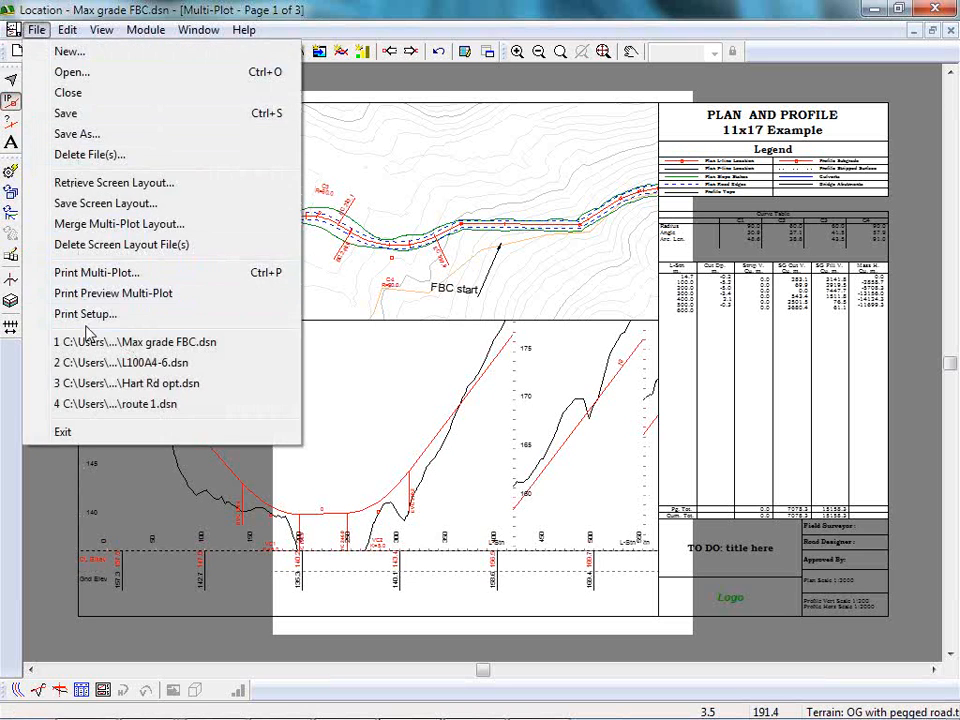
left_click(85, 314)
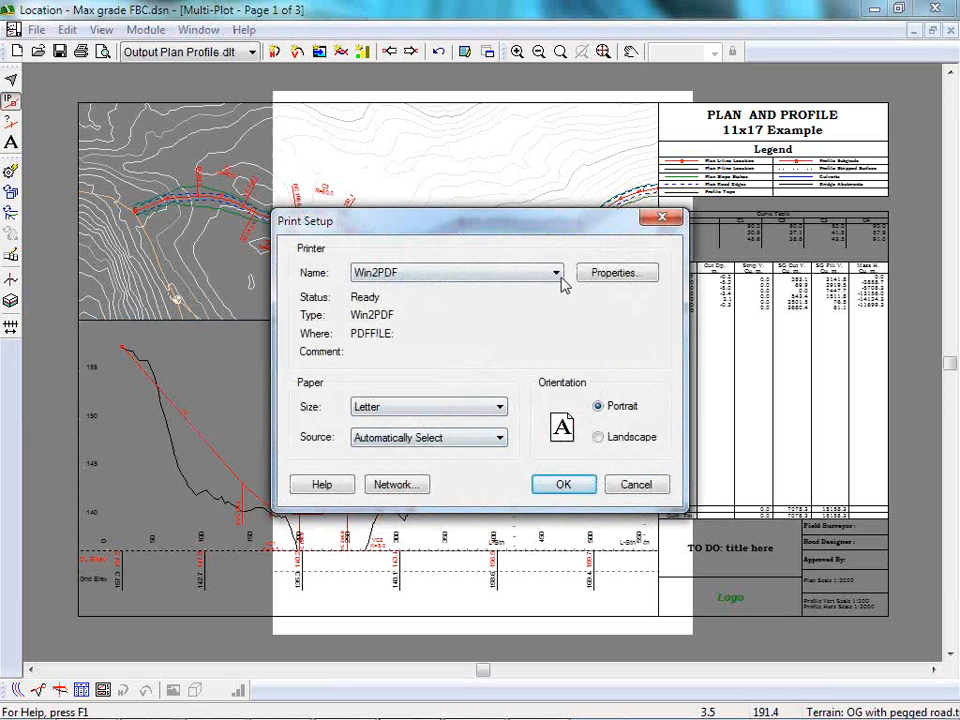
left_click(560, 278)
left_click(416, 260)
left_click(499, 408)
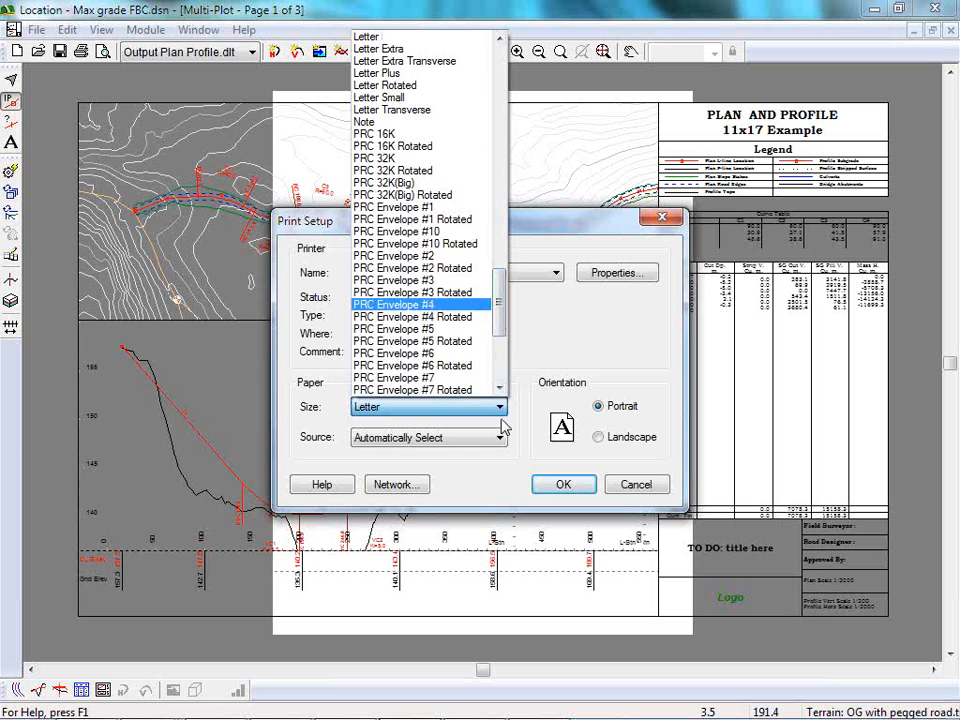
left_click_drag(497, 330, 454, 43)
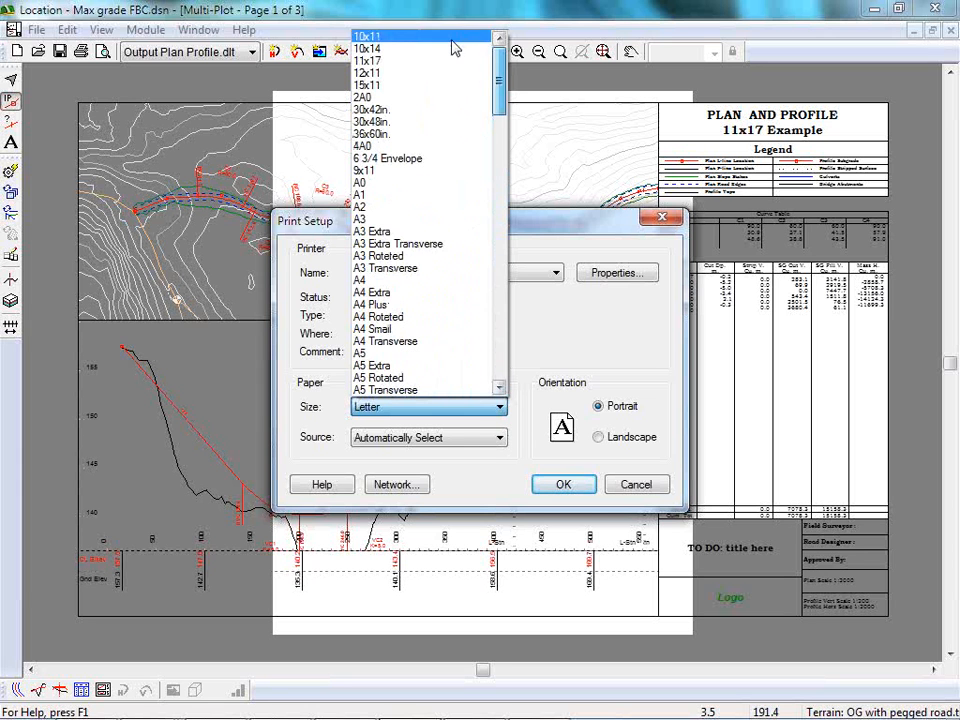
left_click(384, 62)
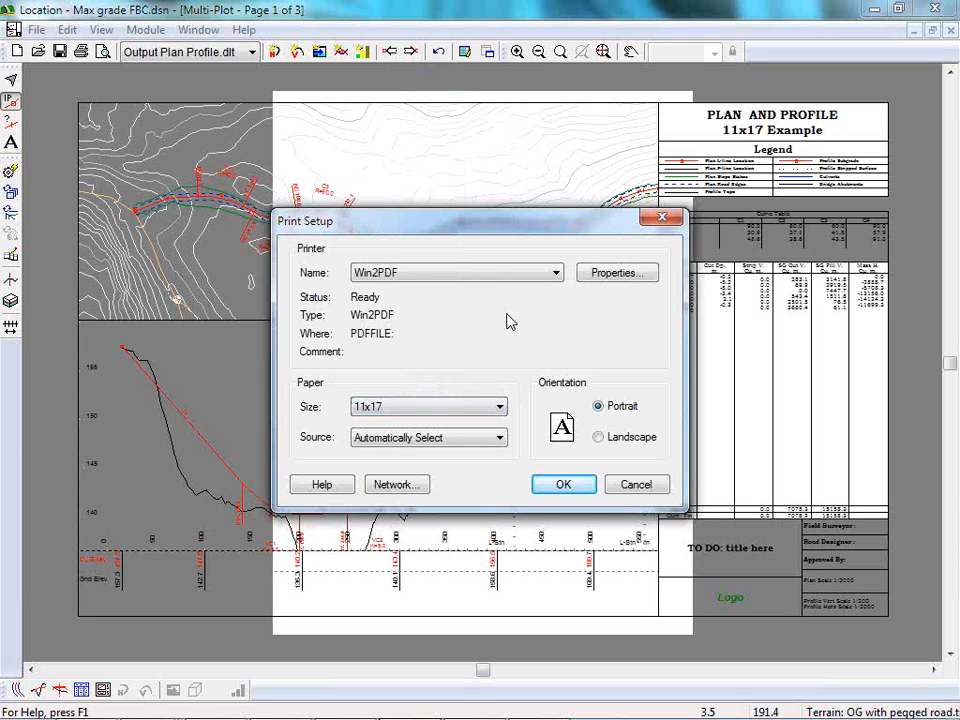
left_click(634, 440)
left_click(560, 484)
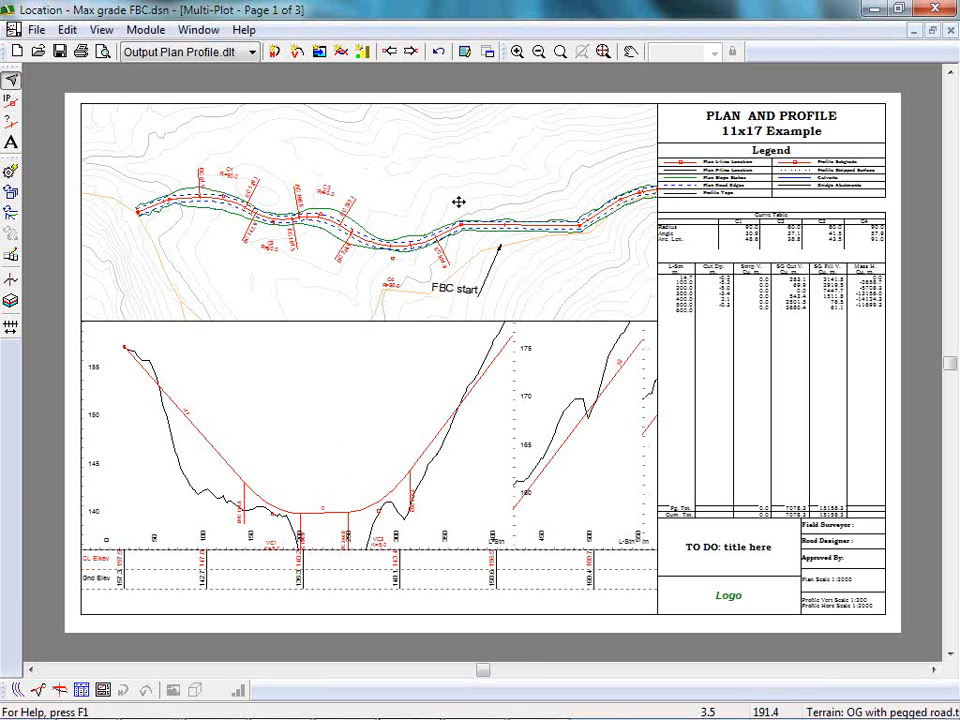
Page through the plan and profile sheets up to page 3 and return to page 2.
key("ctrl+Page_Down")
key("ctrl+Page_Down")
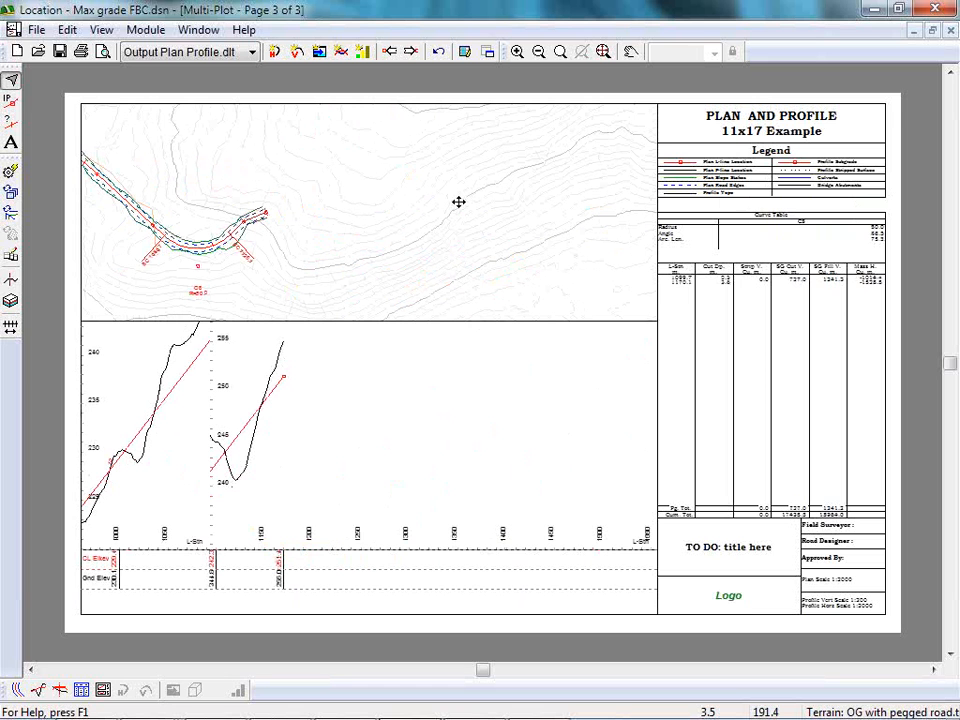
key("ctrl+Page_Up")
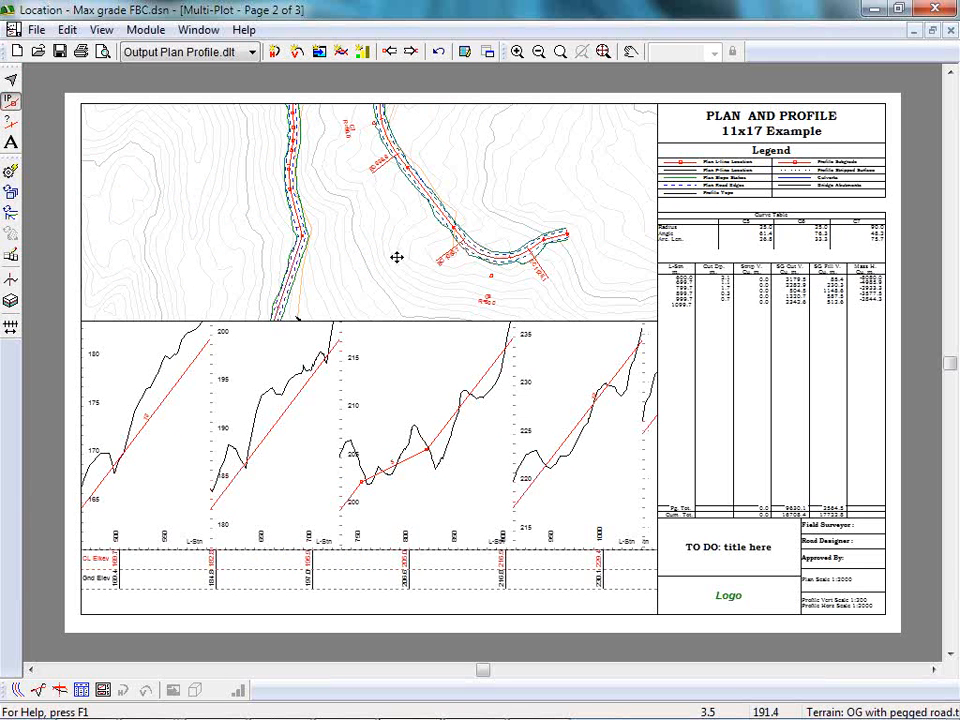
Switch the plan sub-view on page 2 to manual scrolling, reposition the road in it, and go to page 3.
left_click(497, 231)
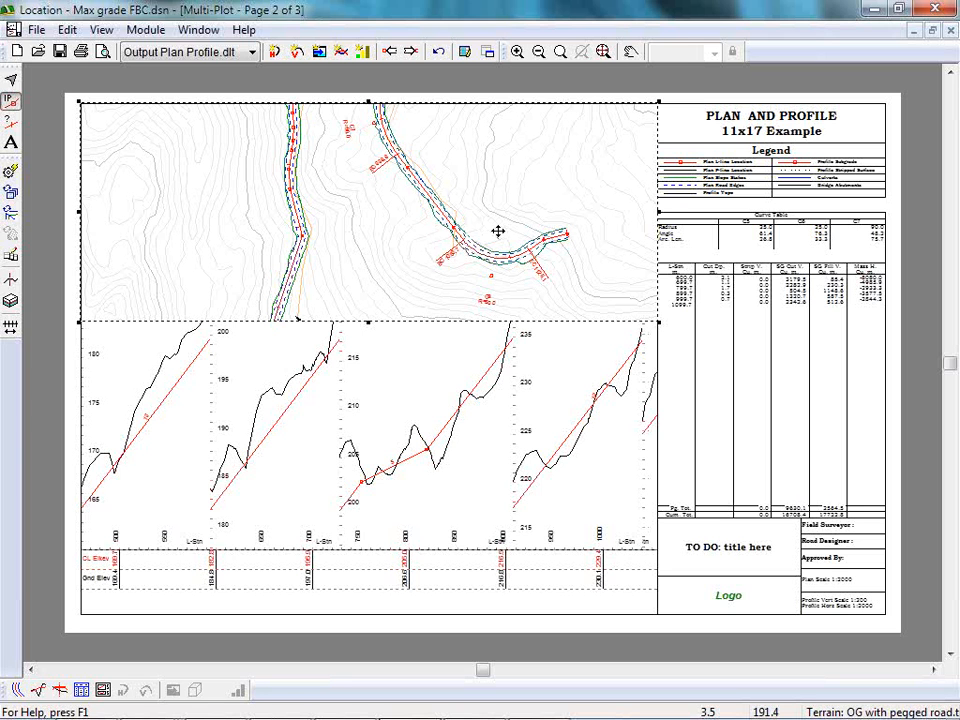
left_click_drag(497, 231, 502, 240)
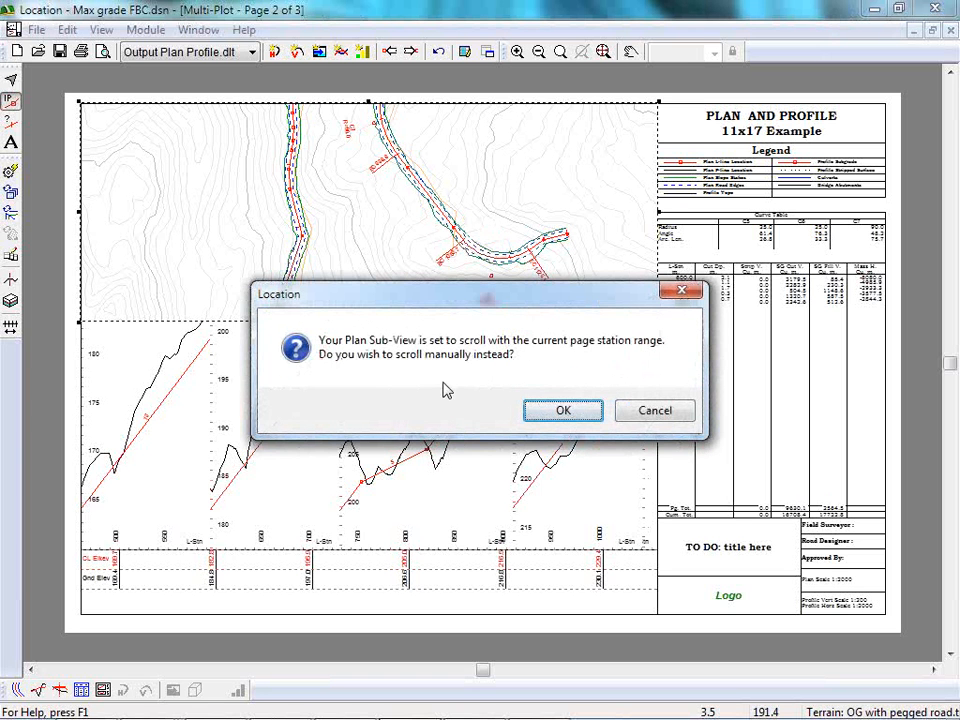
left_click(574, 418)
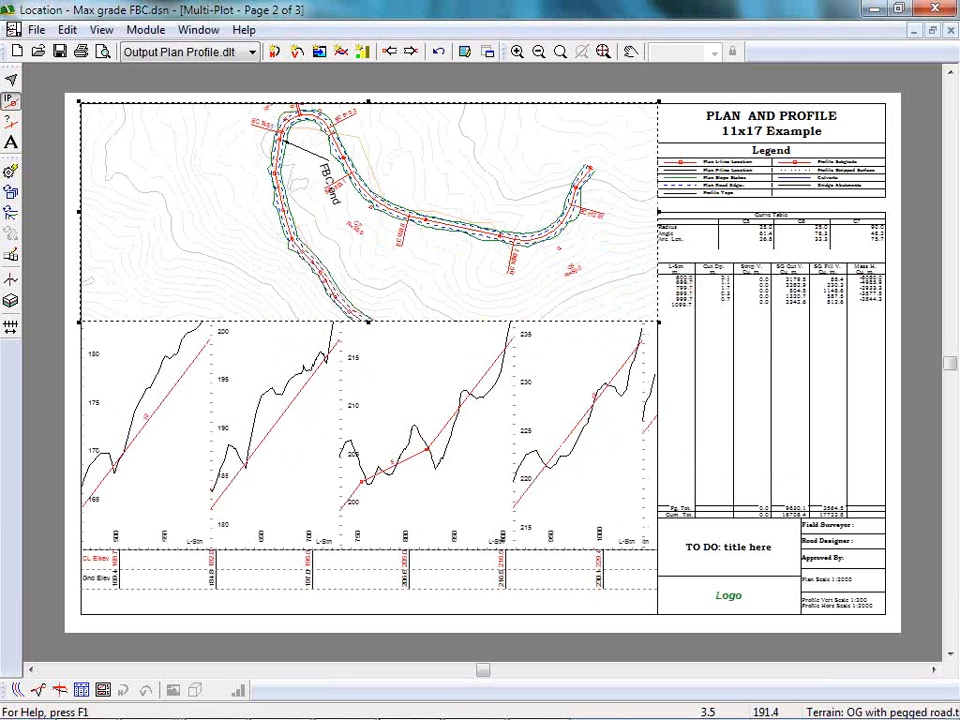
key("Page_Down")
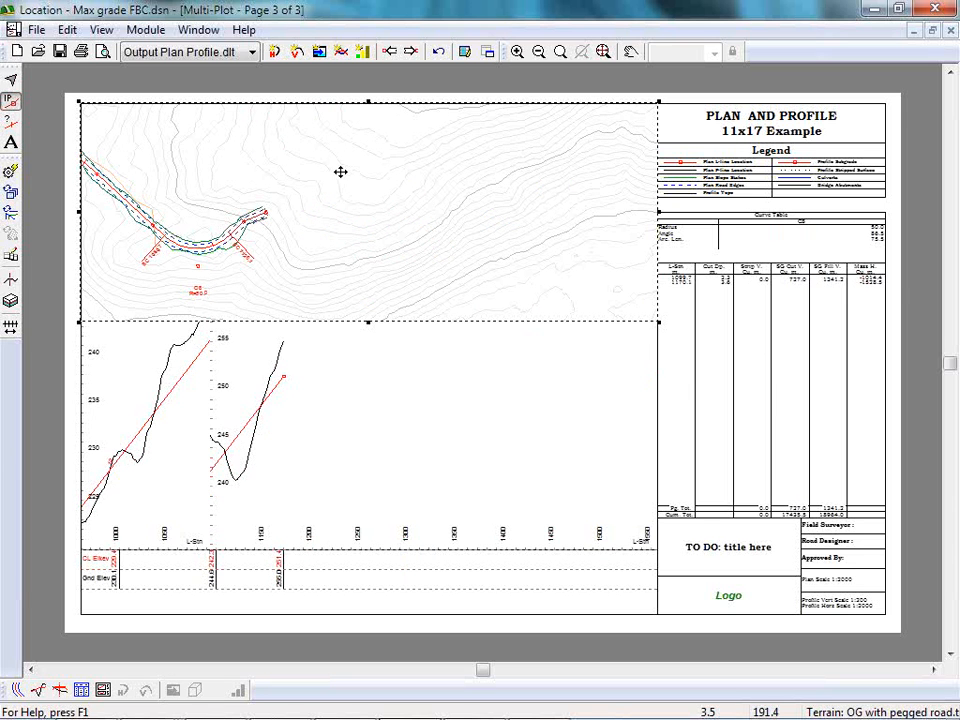
mouse_move(340, 172)
left_mouse_down()
mouse_move(296, 264)
mouse_move(339, 171)
left_mouse_up()
Load the Output Section.dlt screen layout and page through the cross-section sheets to page 3.
left_click(253, 52)
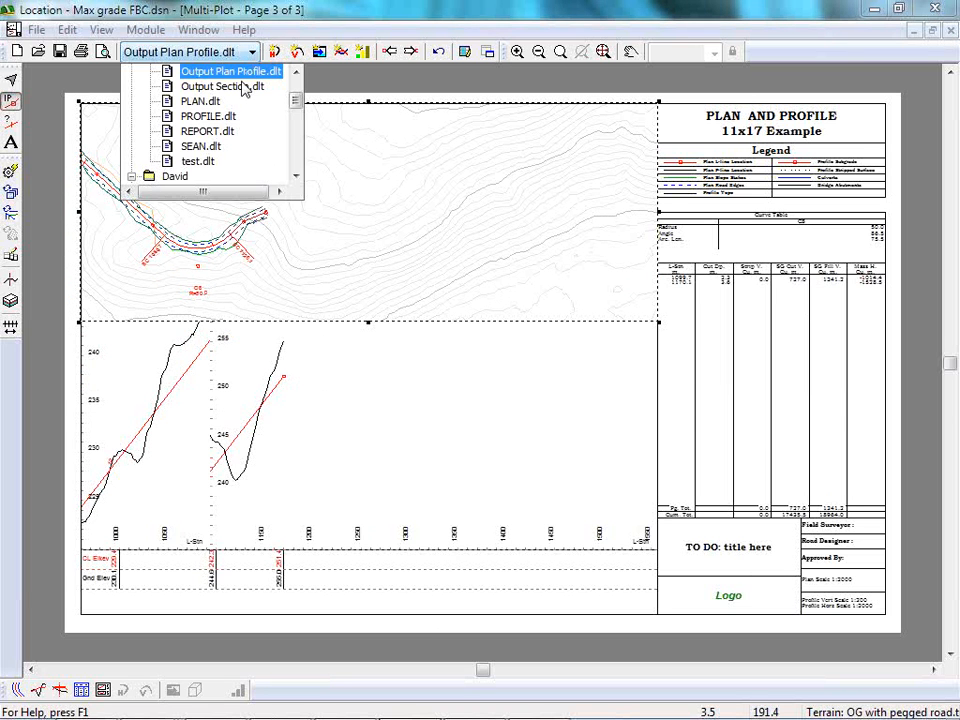
left_click(222, 87)
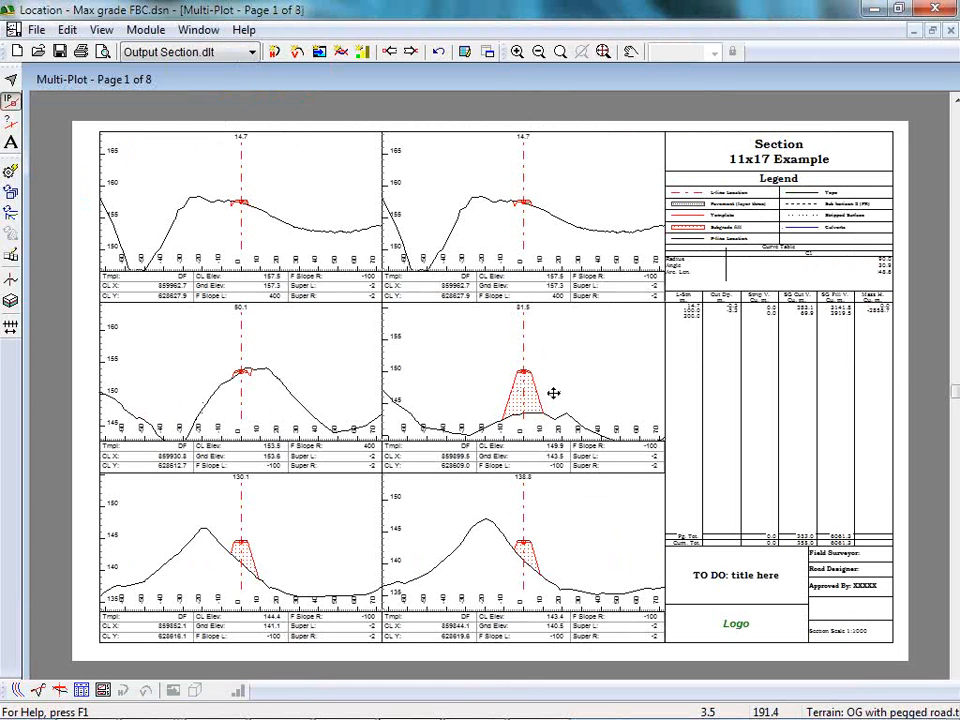
key("Escape")
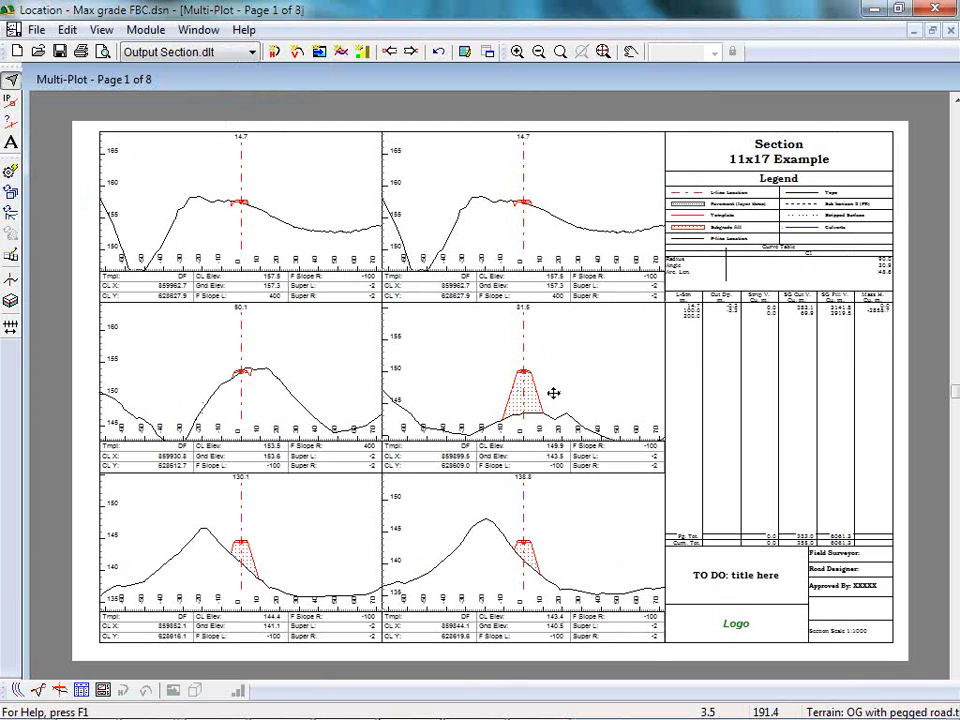
key("Page_Down")
key("Page_Down")
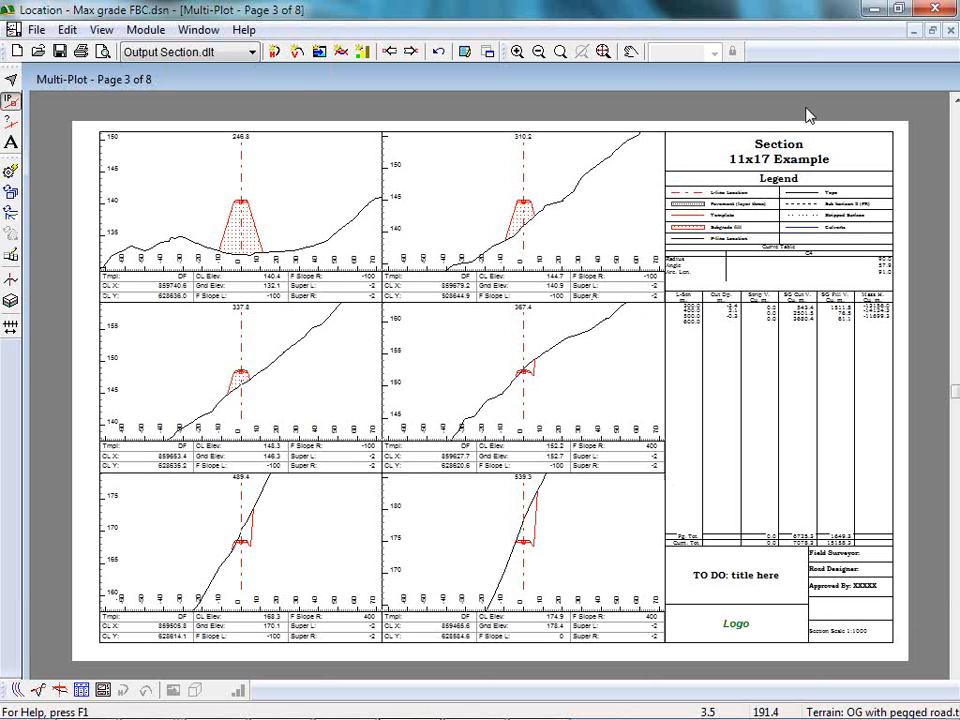
Reload the Output Plan Profile.dlt screen layout from the Softree folder.
left_click(146, 55)
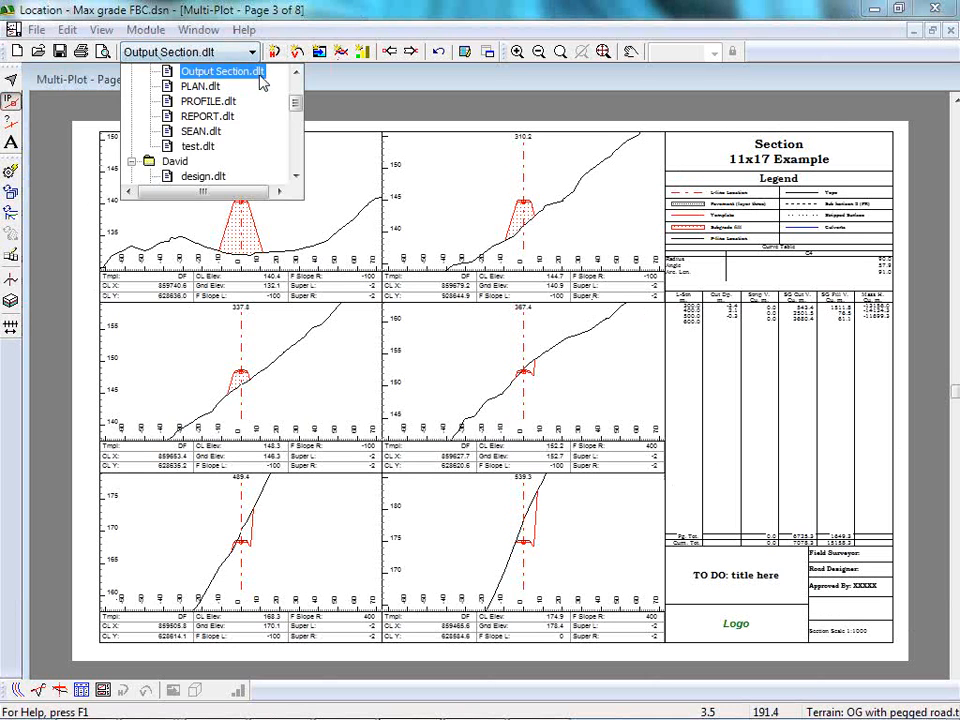
left_click(287, 14)
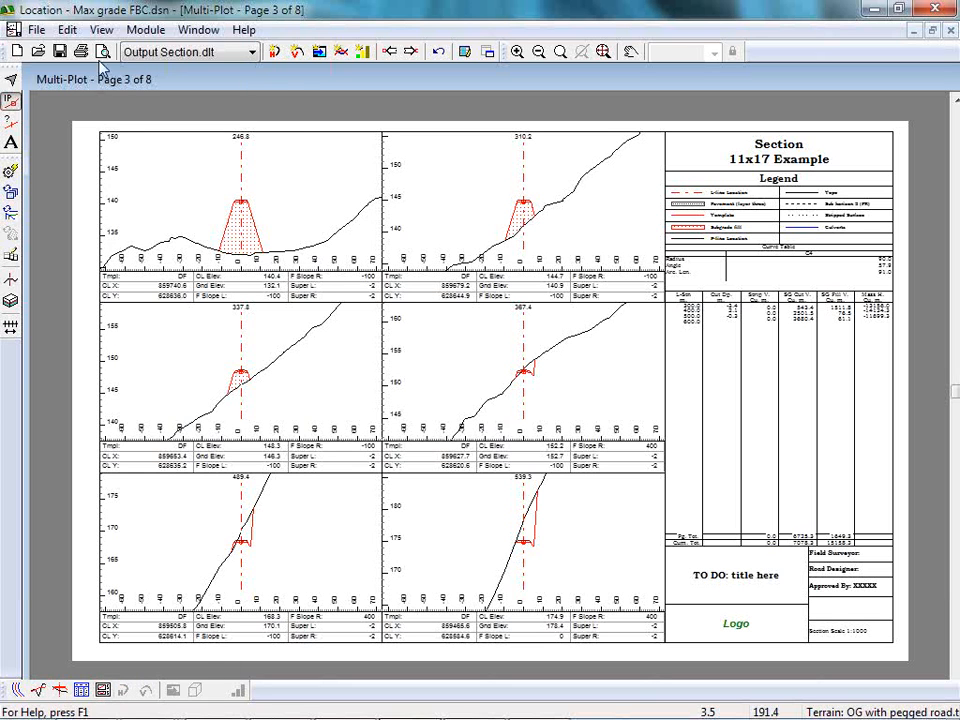
left_click(253, 51)
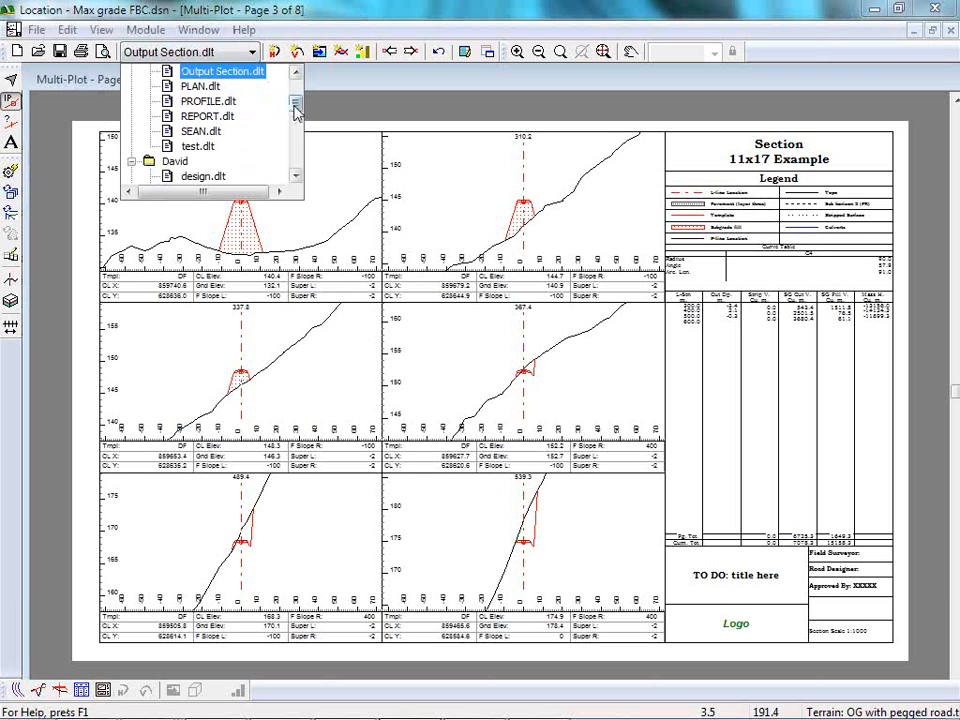
scroll(222, 72, "up", 2)
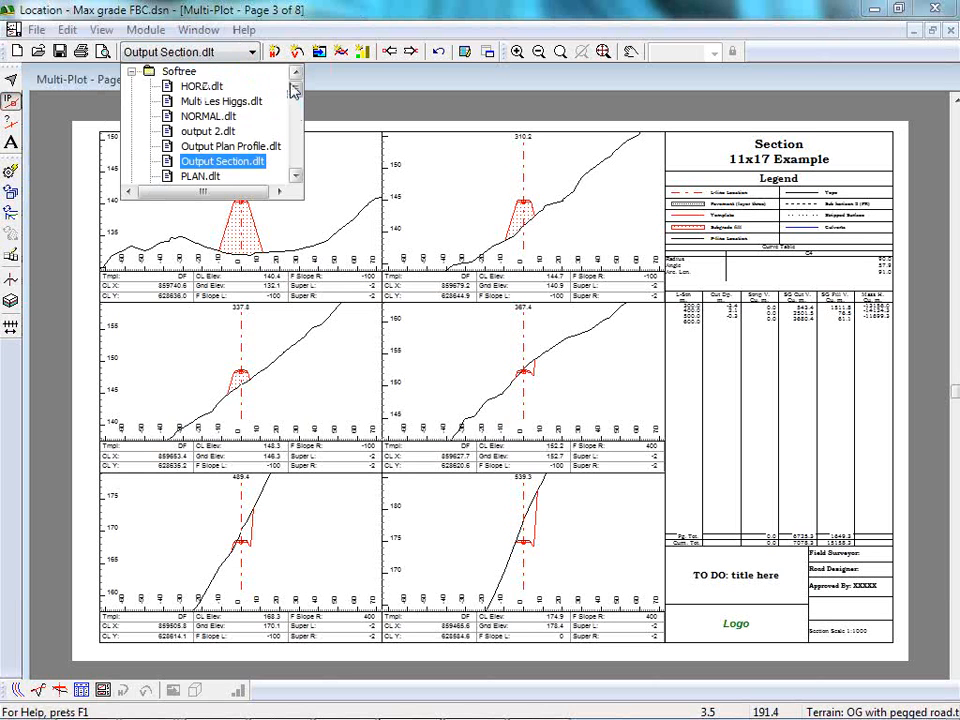
left_click(227, 147)
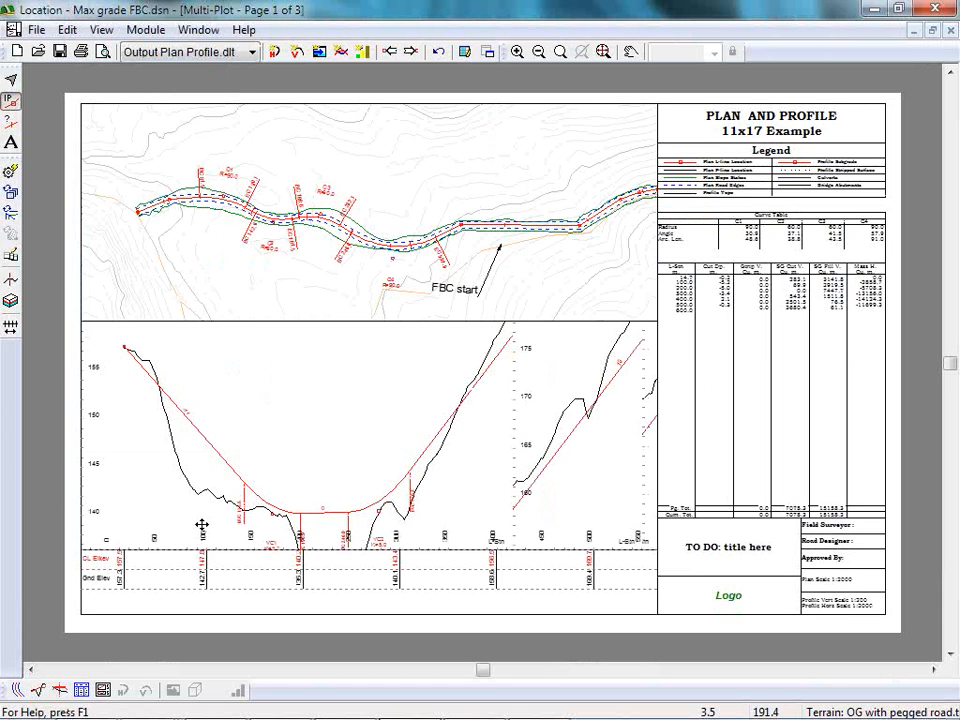
Raise the divider above the elevation rows in the profile window to enlarge the lower area, and return to the multi-plot.
left_click(38, 690)
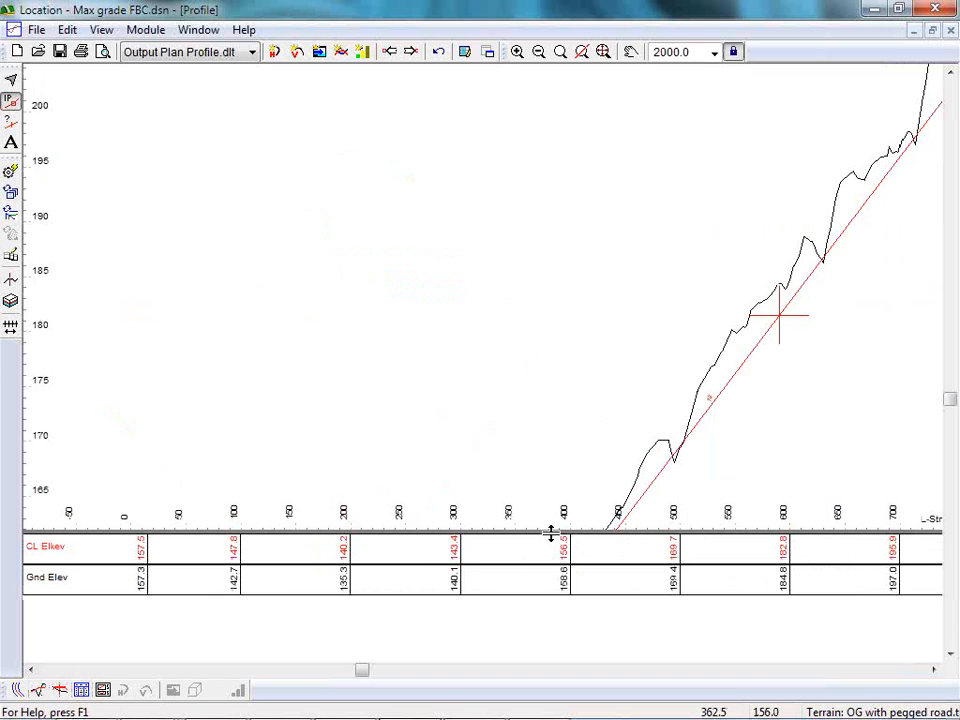
mouse_move(525, 354)
left_mouse_down()
mouse_move(524, 520)
mouse_move(541, 356)
left_mouse_up()
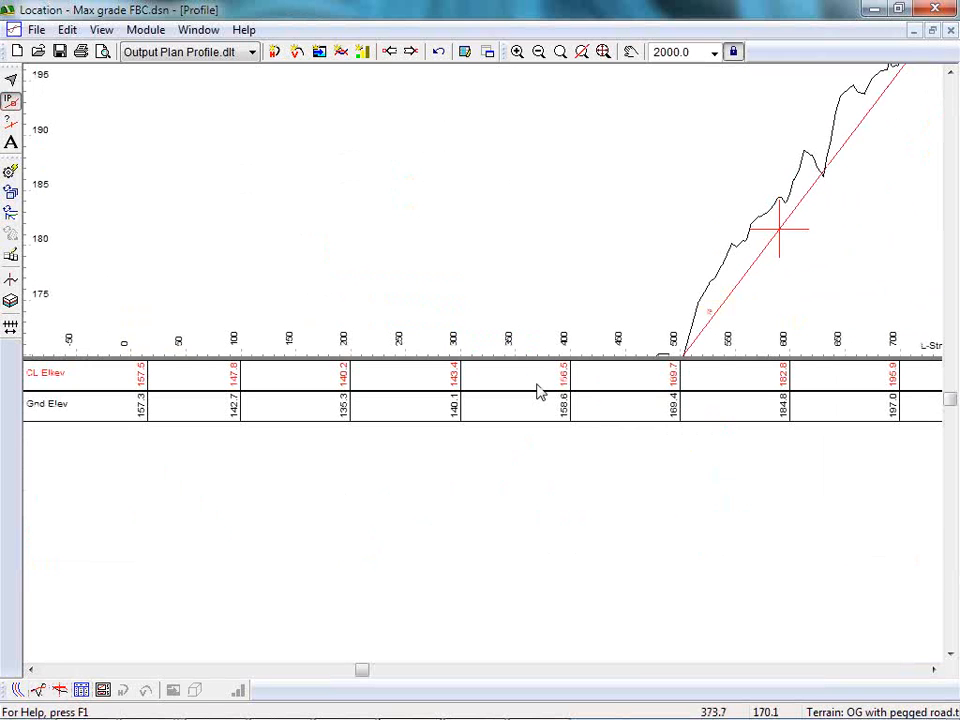
left_click(102, 690)
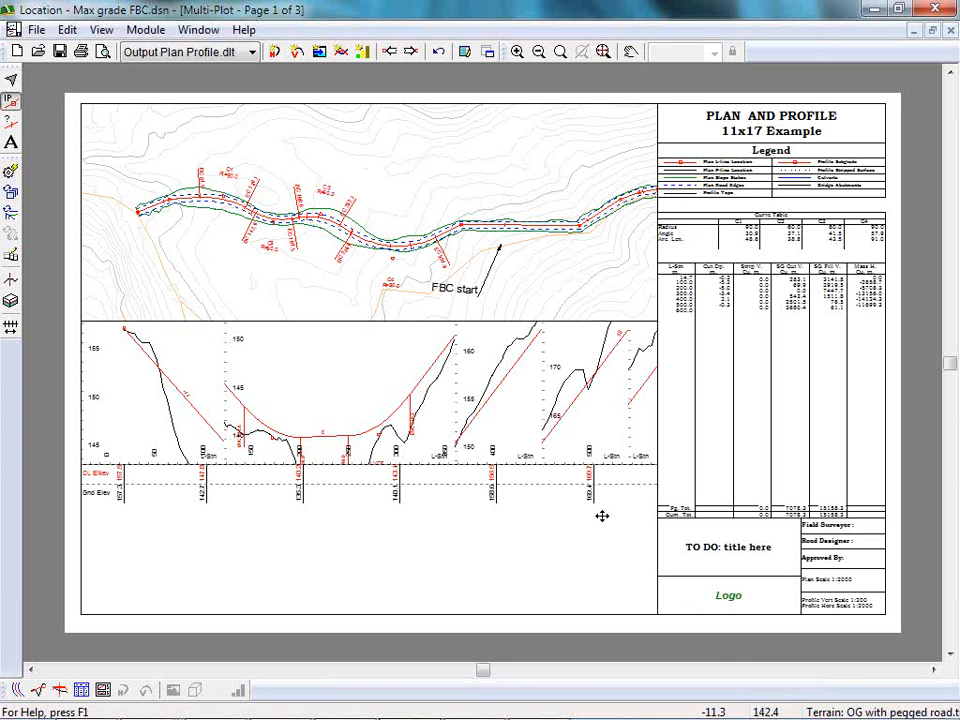
left_click(254, 52)
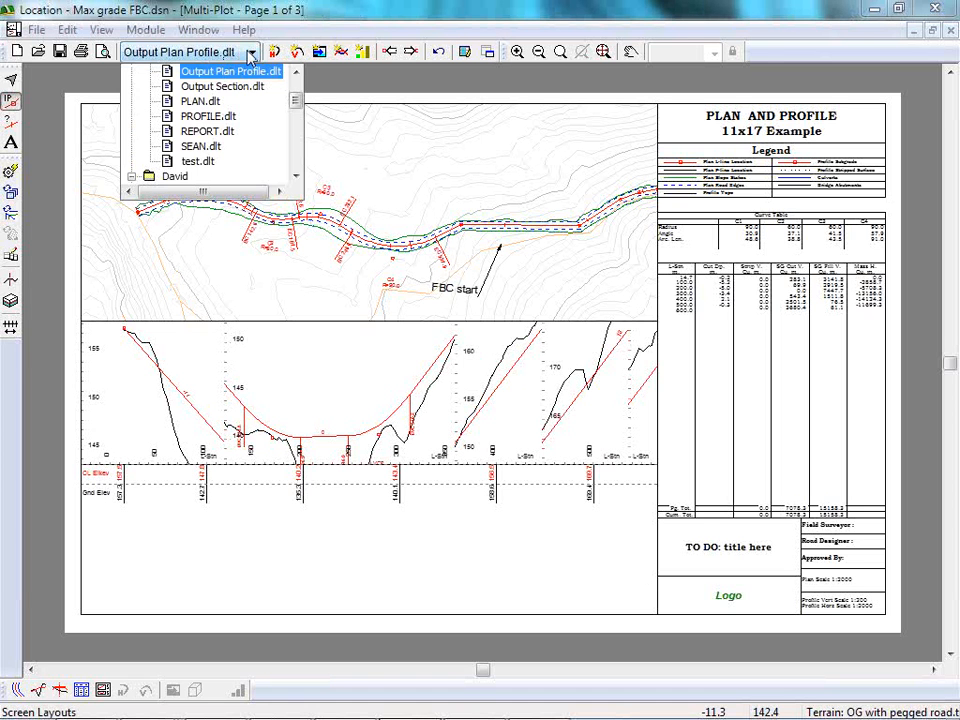
left_click(251, 53)
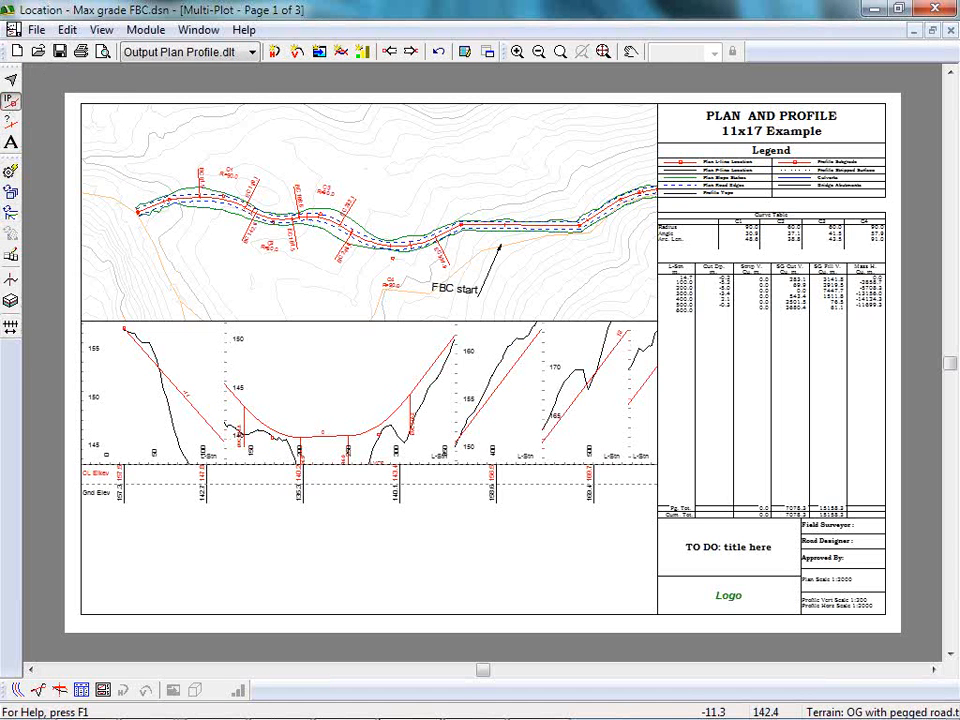
Check which file types are available for retrieving a screen layout, and leave without loading one.
left_click(35, 29)
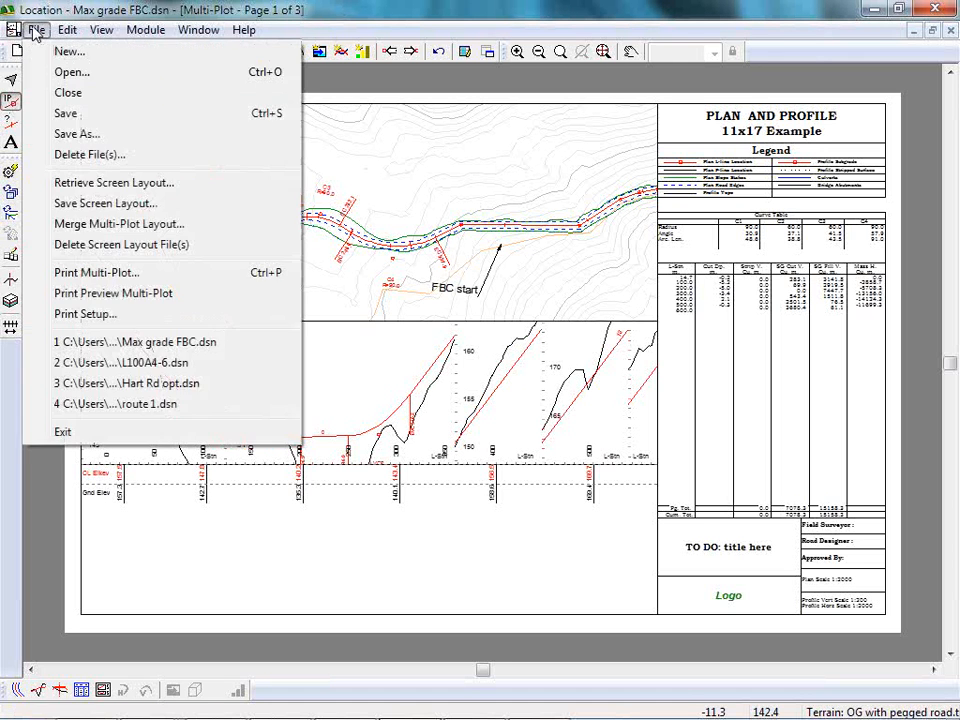
left_click(107, 184)
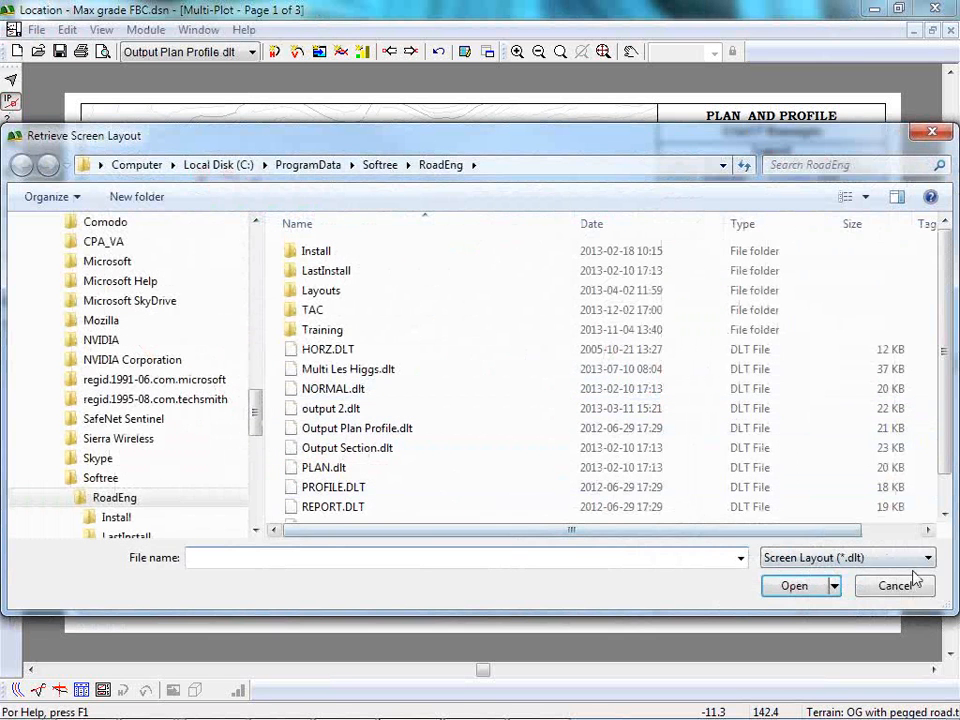
left_click(928, 559)
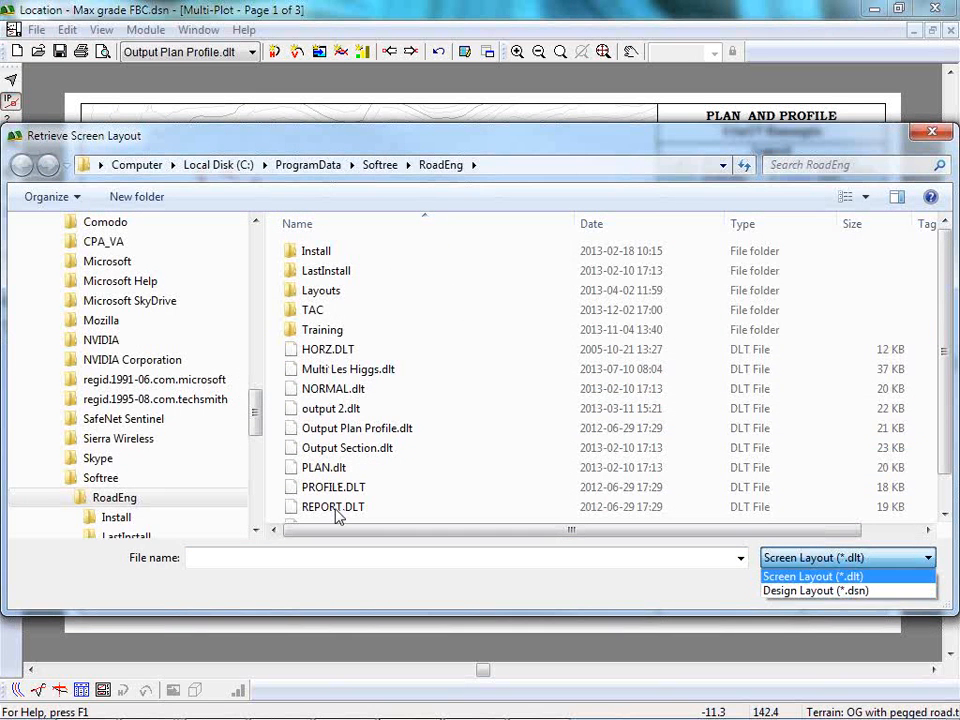
left_click(938, 137)
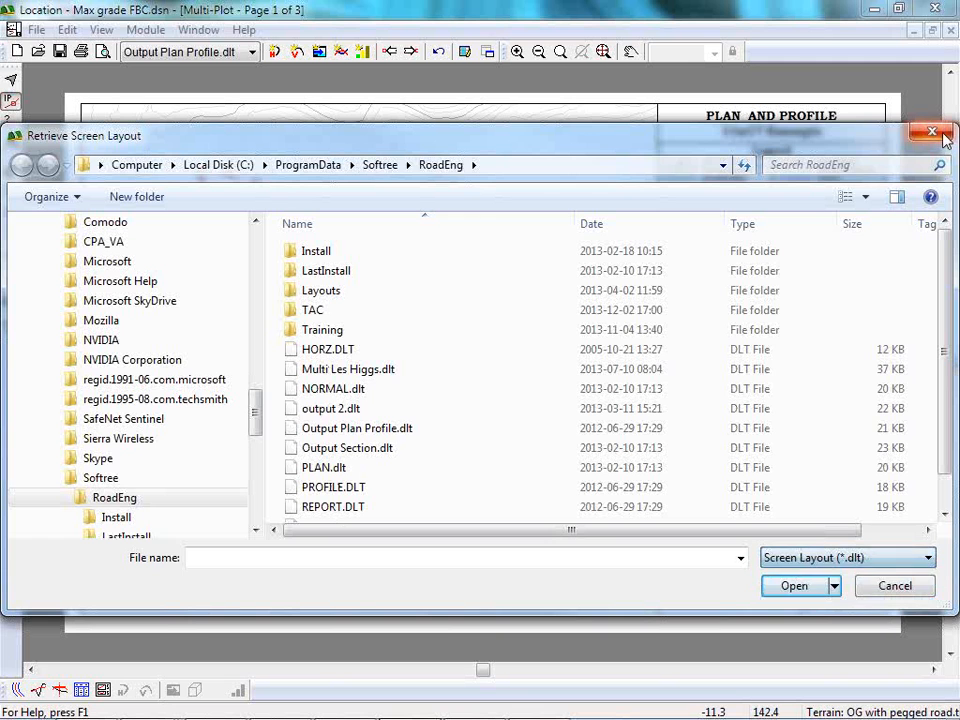
left_click(937, 136)
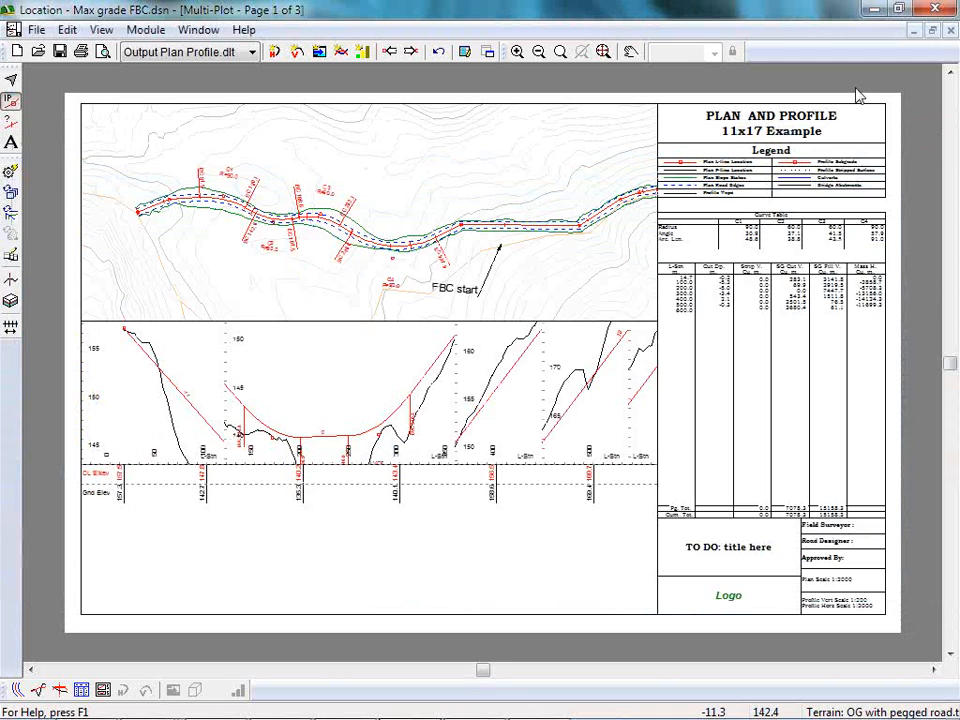
Open the recent design route 1.dsn, discarding the changes to Max grade FBC.dsn.
left_click(36, 31)
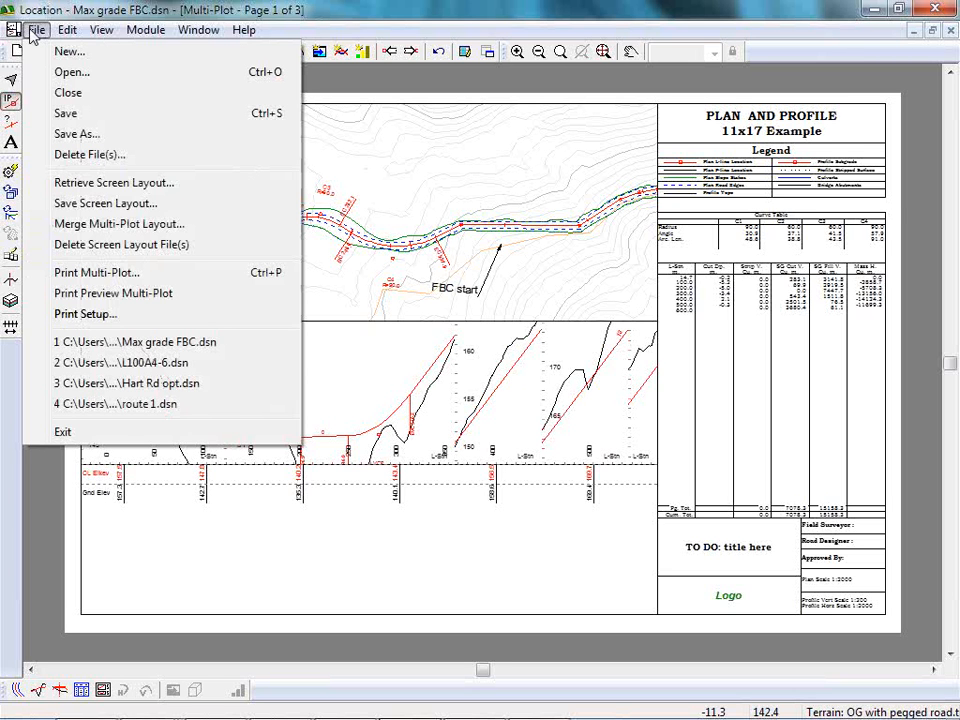
left_click(36, 11)
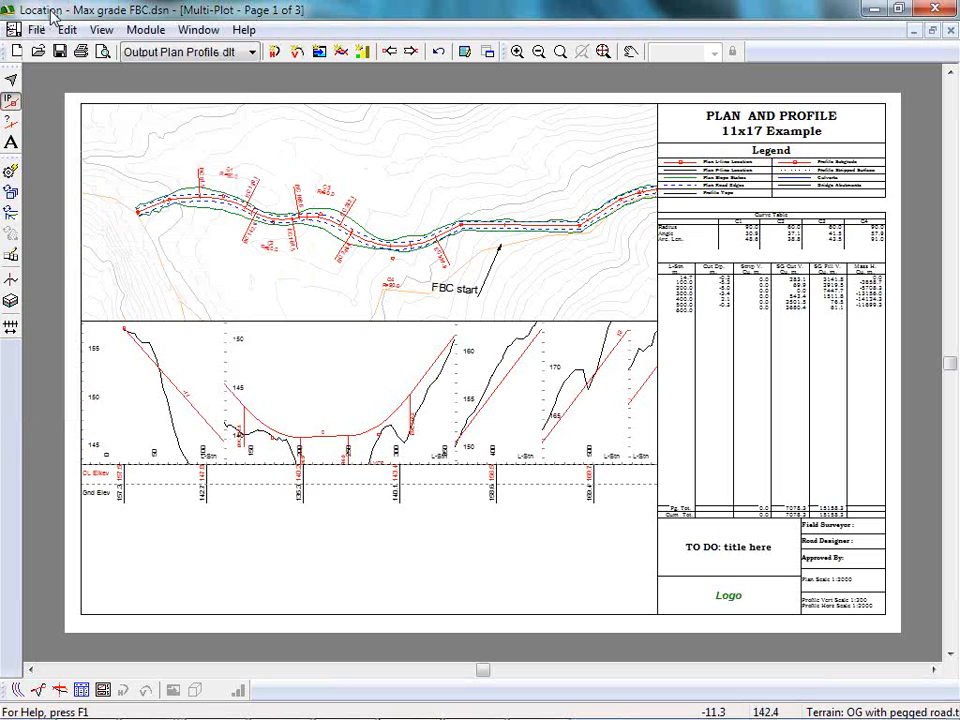
left_click(37, 31)
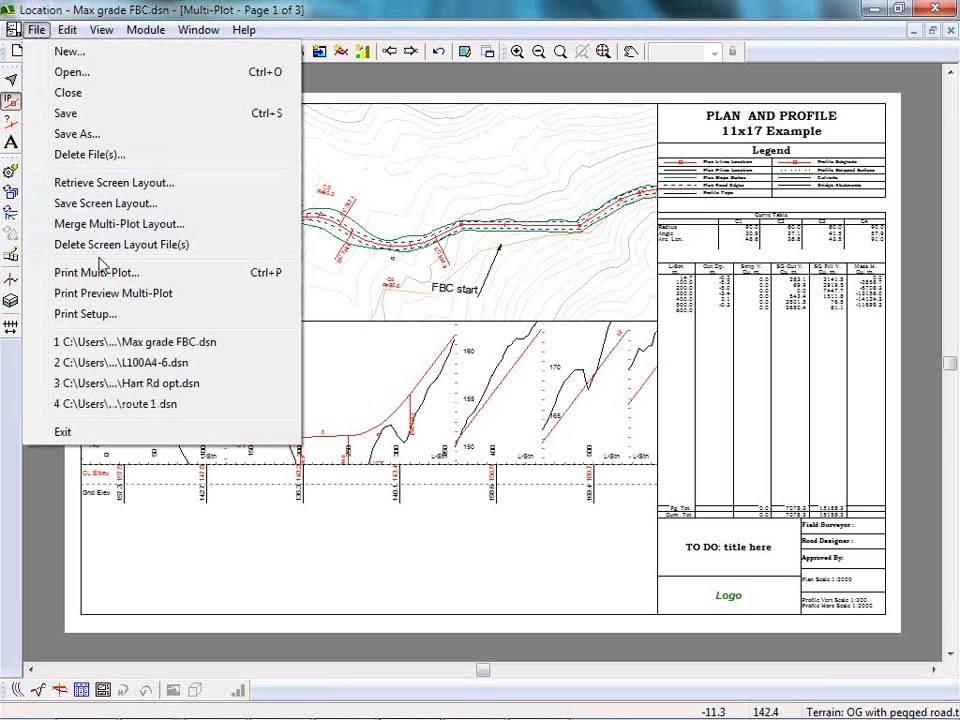
left_click(124, 406)
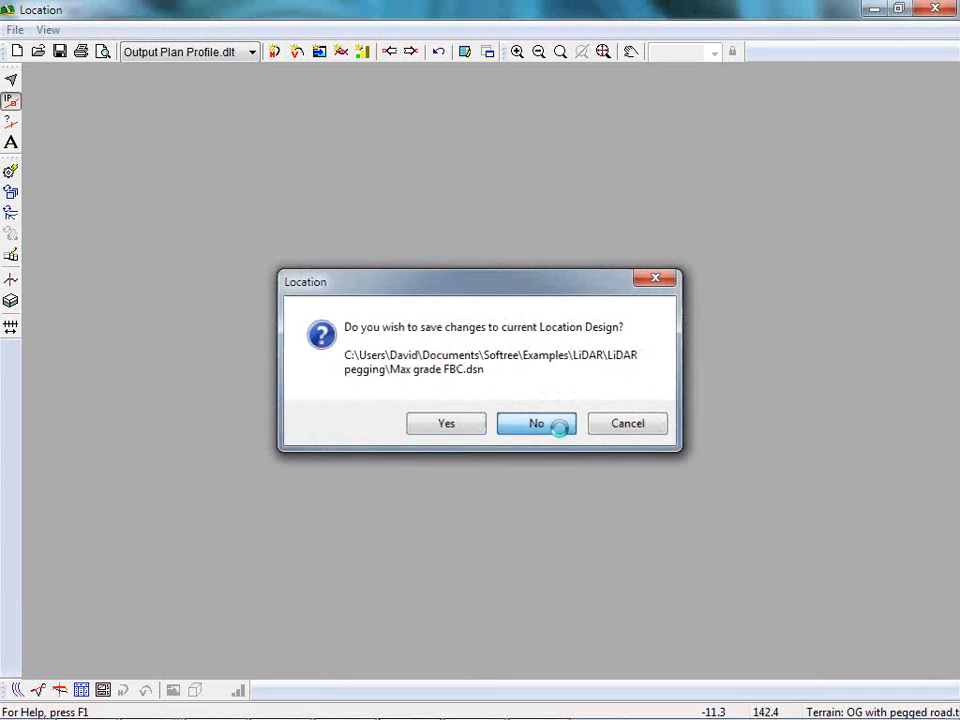
left_click(550, 430)
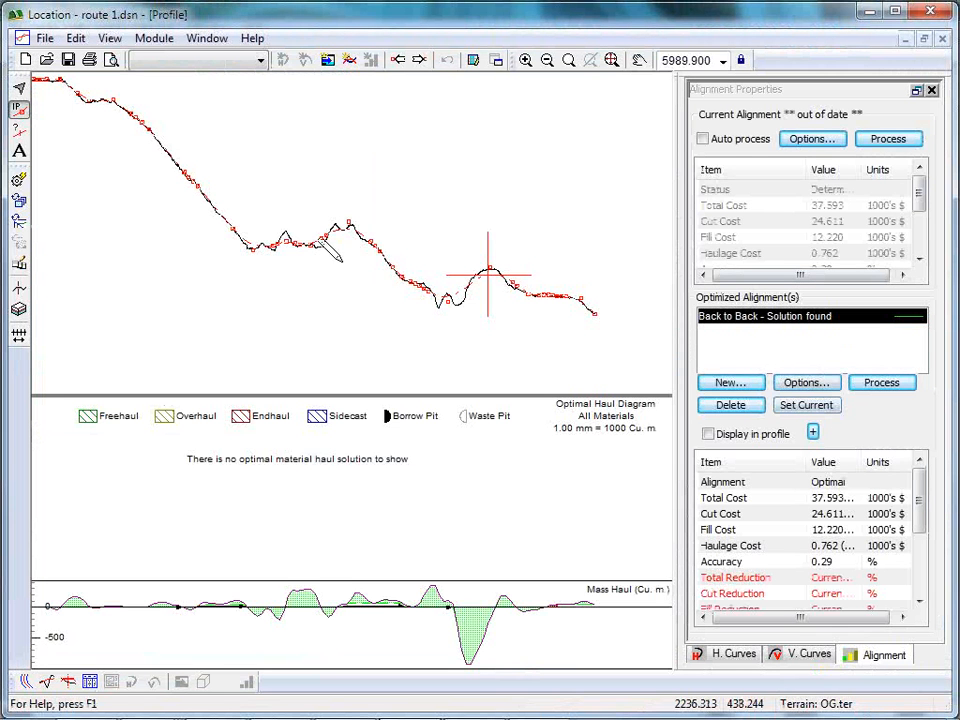
Look over the route 1 road in the profile and plan windows, and return to the profile.
left_click_drag(290, 261, 345, 283)
middle_click_drag(345, 283, 350, 277)
scroll(346, 276, "up", 1)
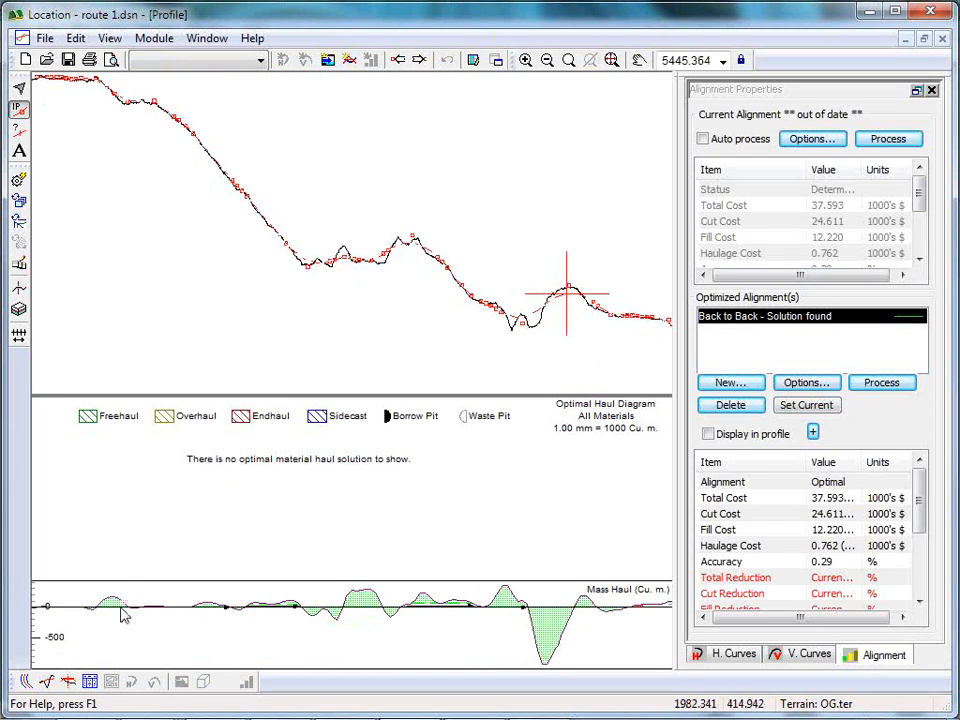
left_click(24, 681)
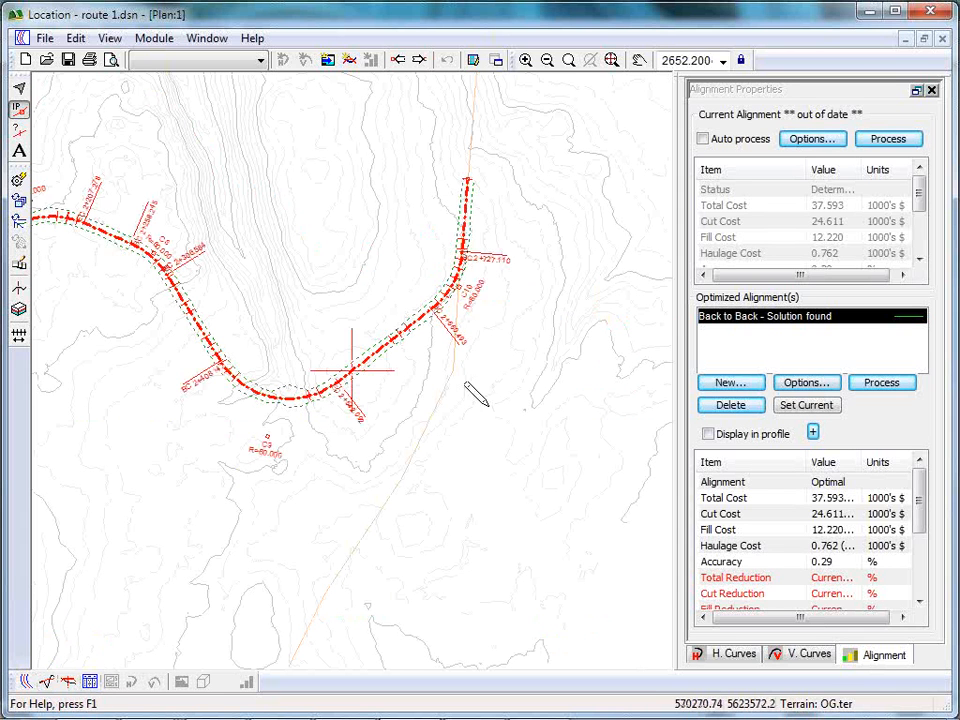
middle_click_drag(196, 323, 470, 378)
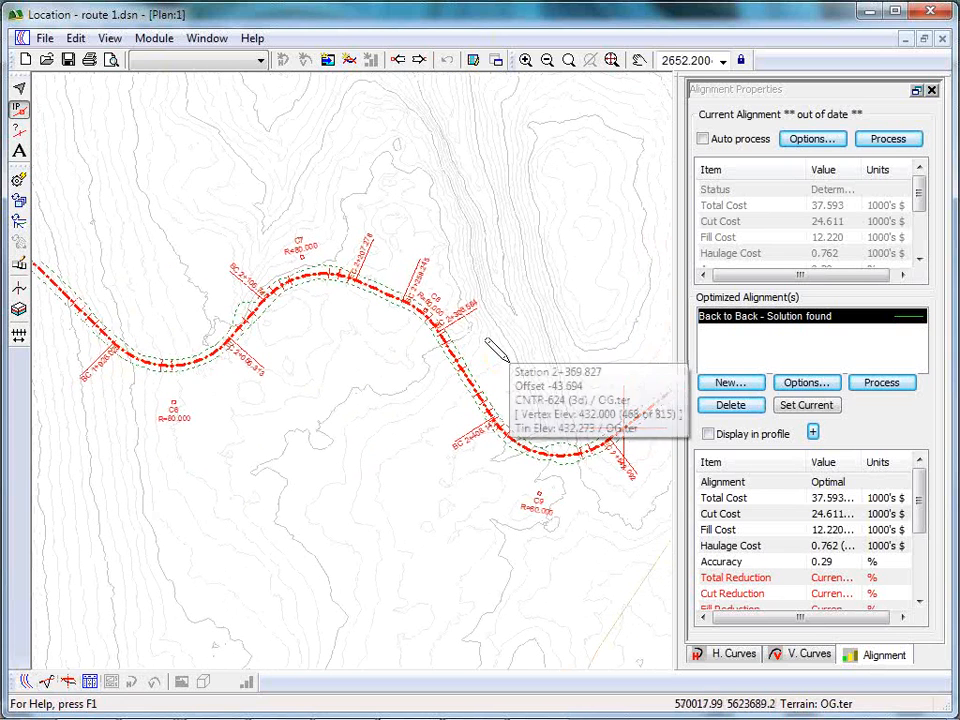
left_click(47, 683)
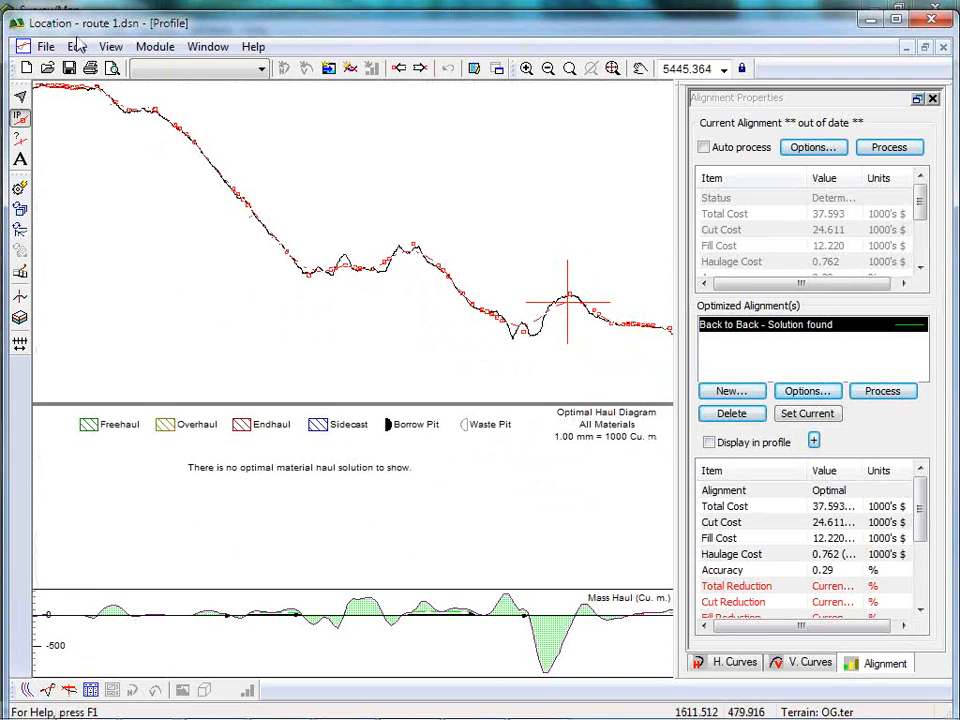
Delete the profile's vertical IPs and report points from station 1000 to the end, keeping the horizontal IPs.
left_click(77, 46)
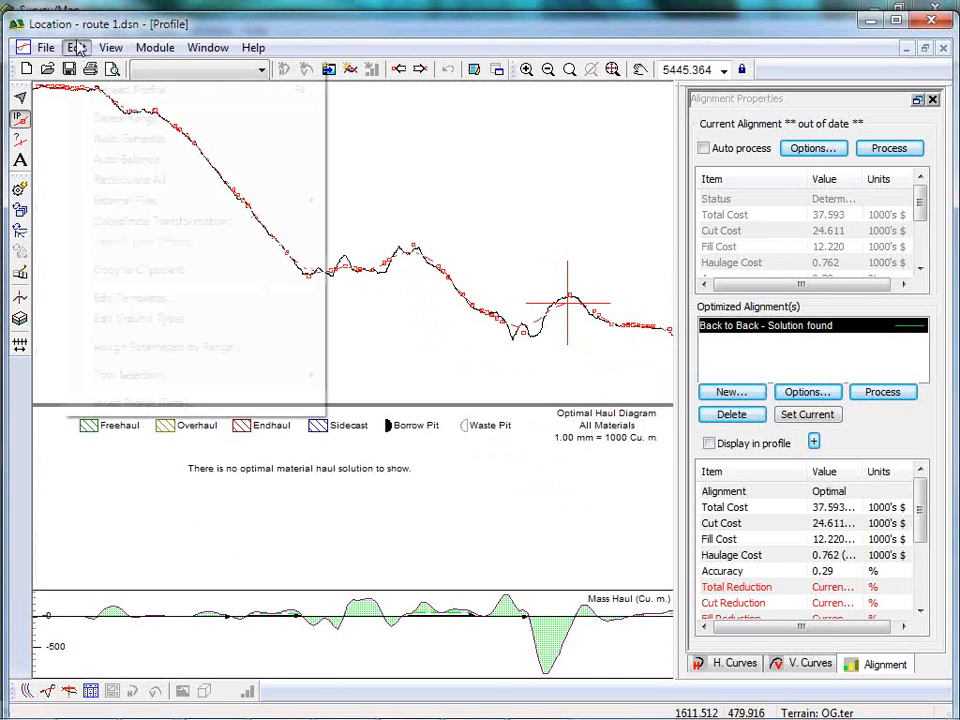
mouse_move(110, 47)
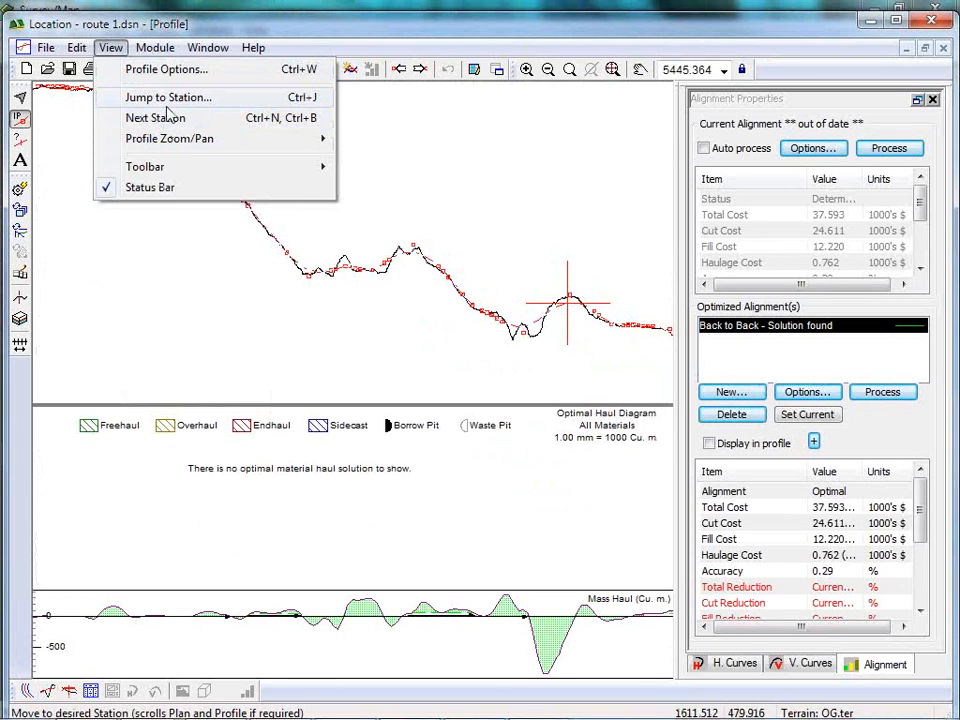
mouse_move(77, 47)
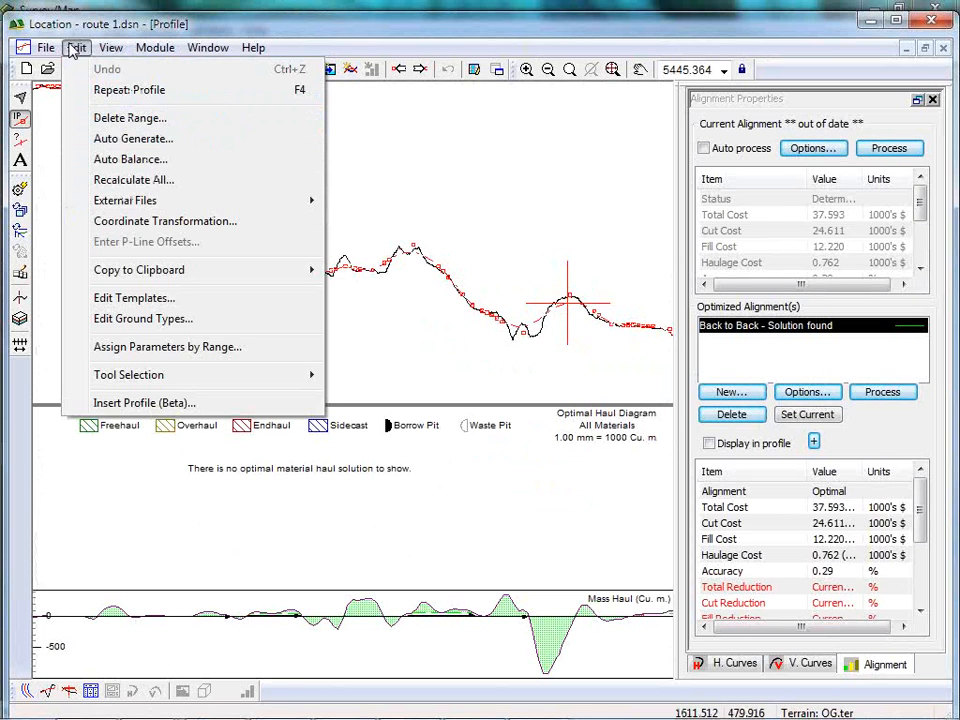
left_click(104, 119)
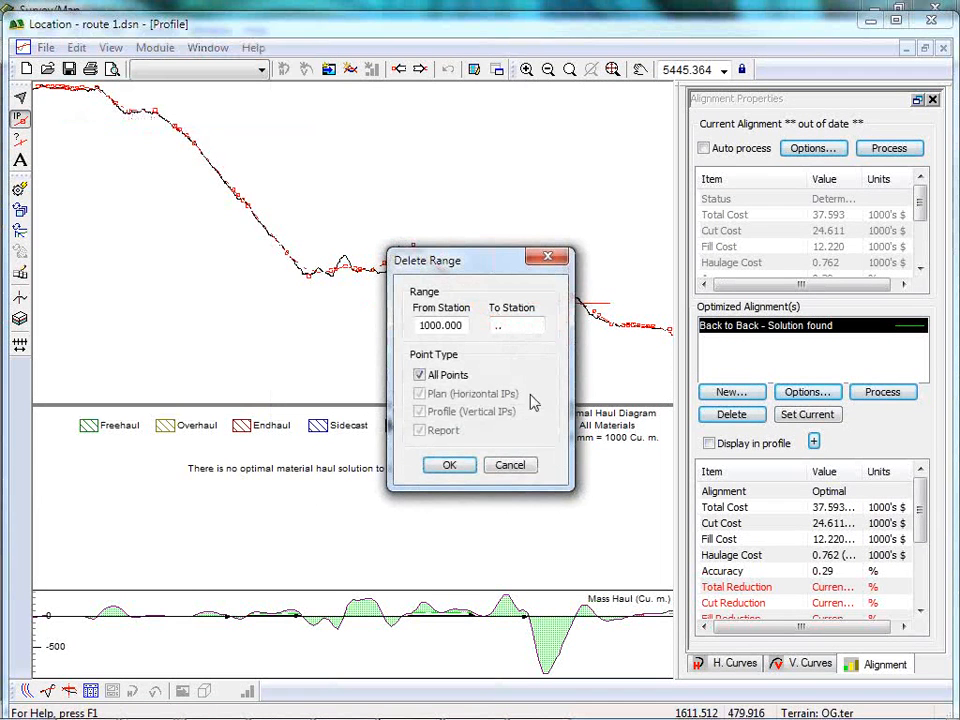
left_click(419, 375)
left_click(419, 394)
left_click(449, 465)
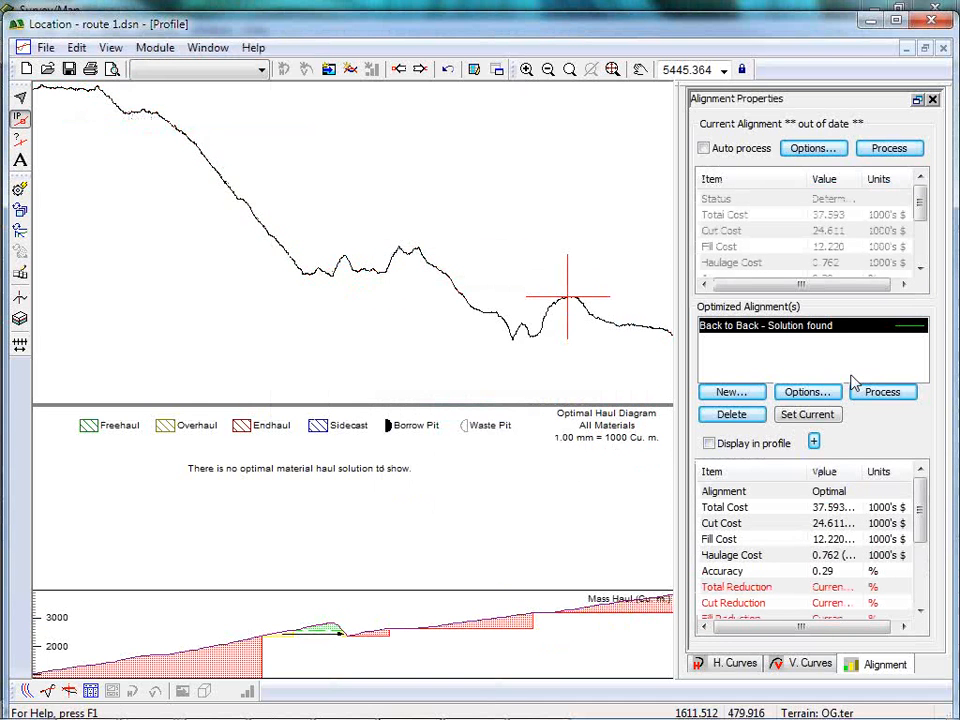
In the Back to Back vertical optimization options, set the minimum offset to -5 m and the maximum offset to 5 m.
scroll(329, 257, "down", 4)
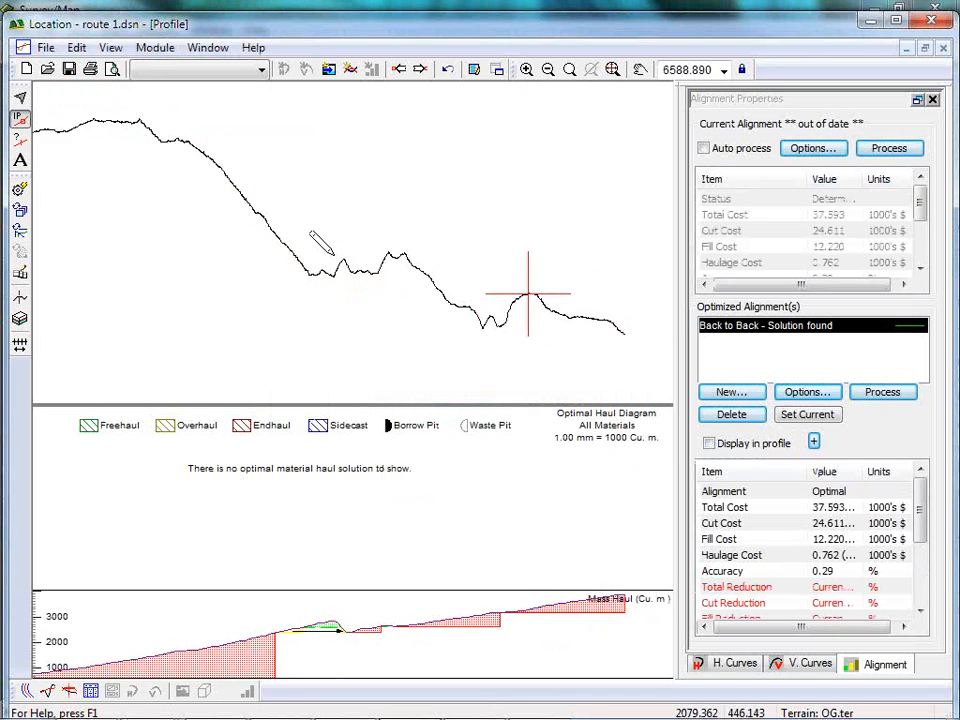
middle_click_drag(326, 257, 398, 264)
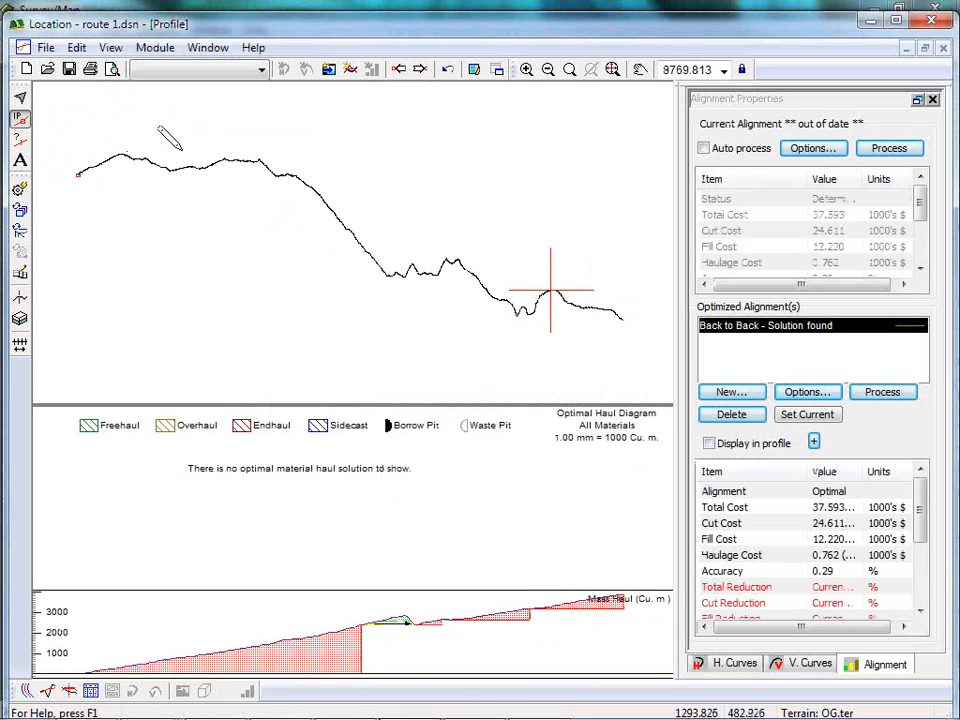
left_click(806, 394)
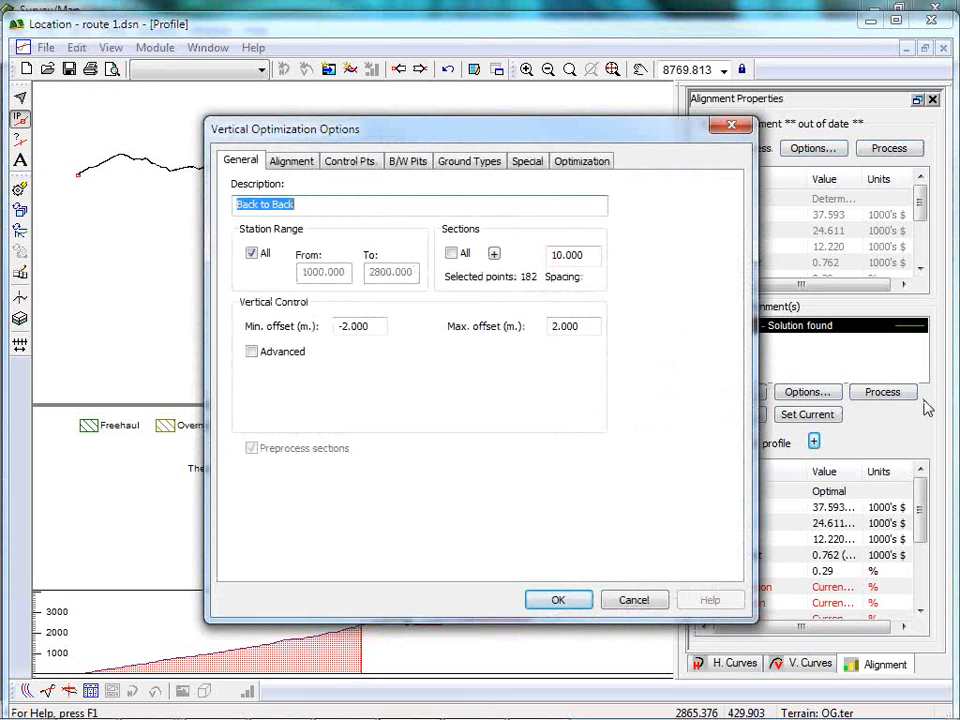
double_click(567, 255)
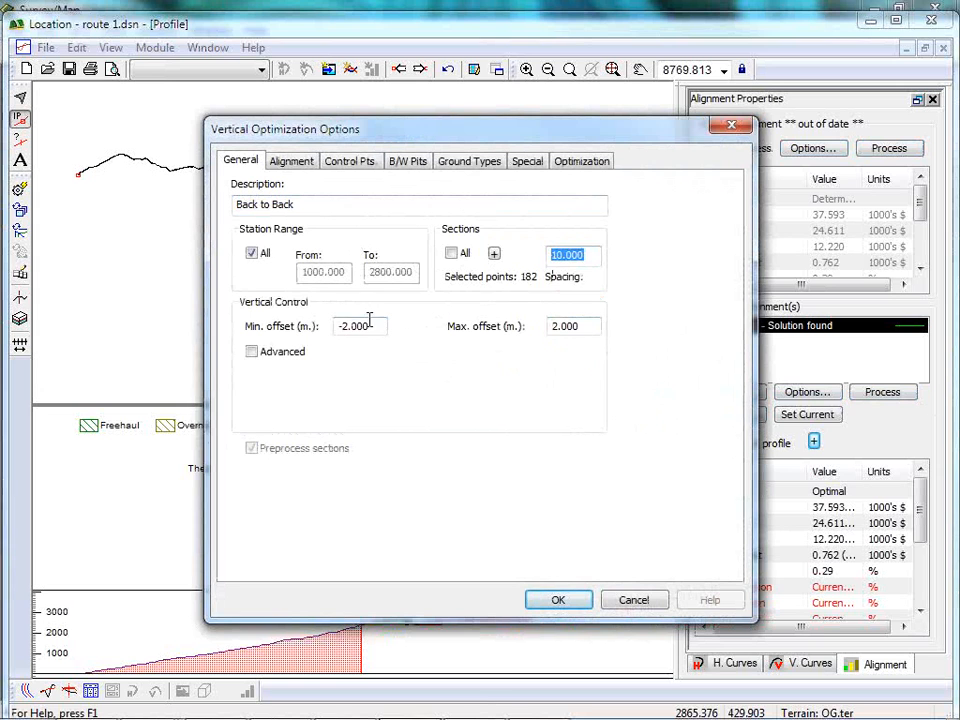
double_click(368, 326)
type("-5")
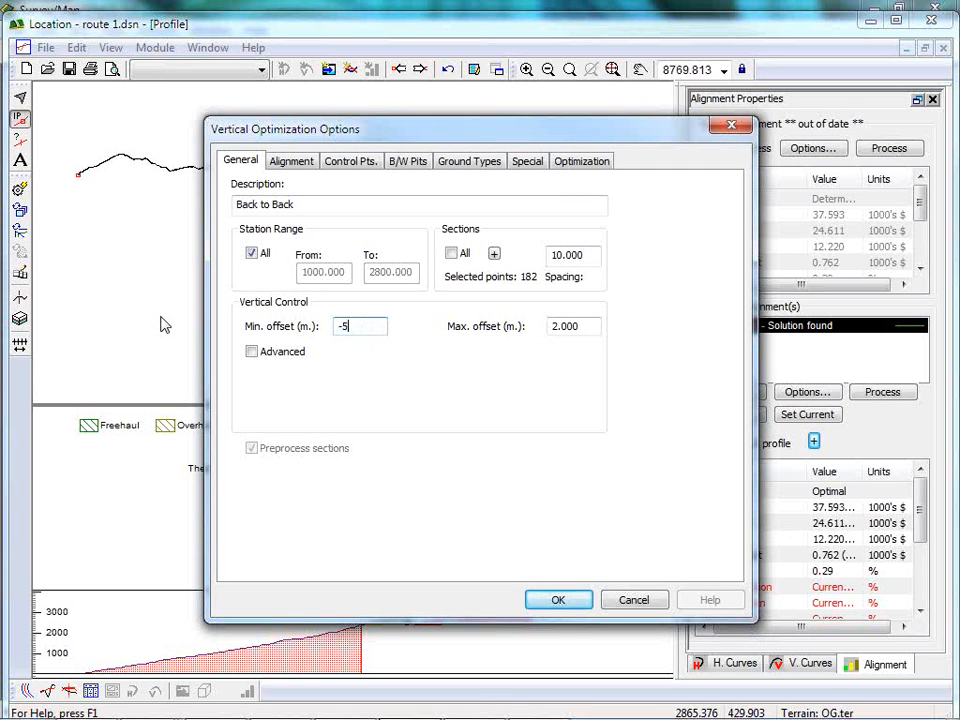
key("Tab")
type("5")
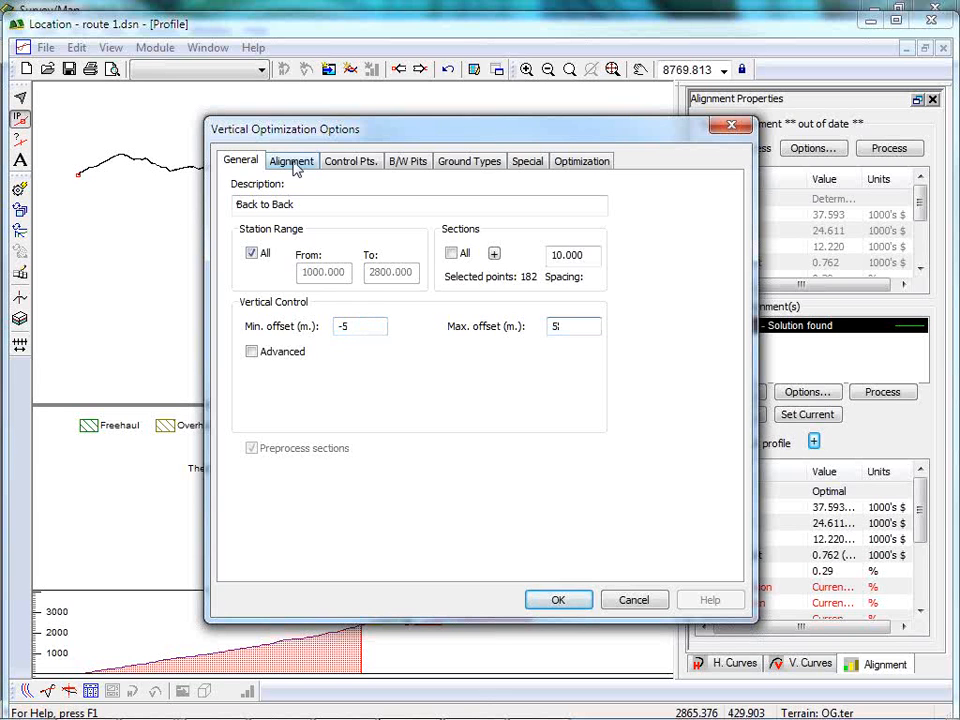
Review the optimization's grade and curvature limits, control points, borrow and waste pits, and ground type costs.
left_click(294, 164)
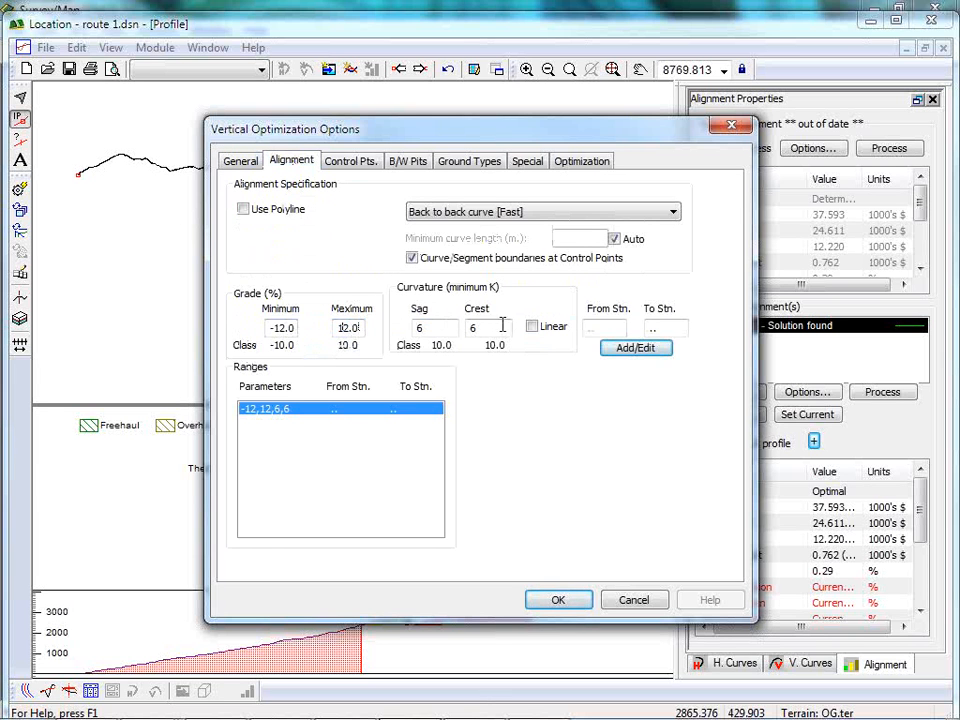
double_click(421, 328)
key("Tab")
left_click(360, 164)
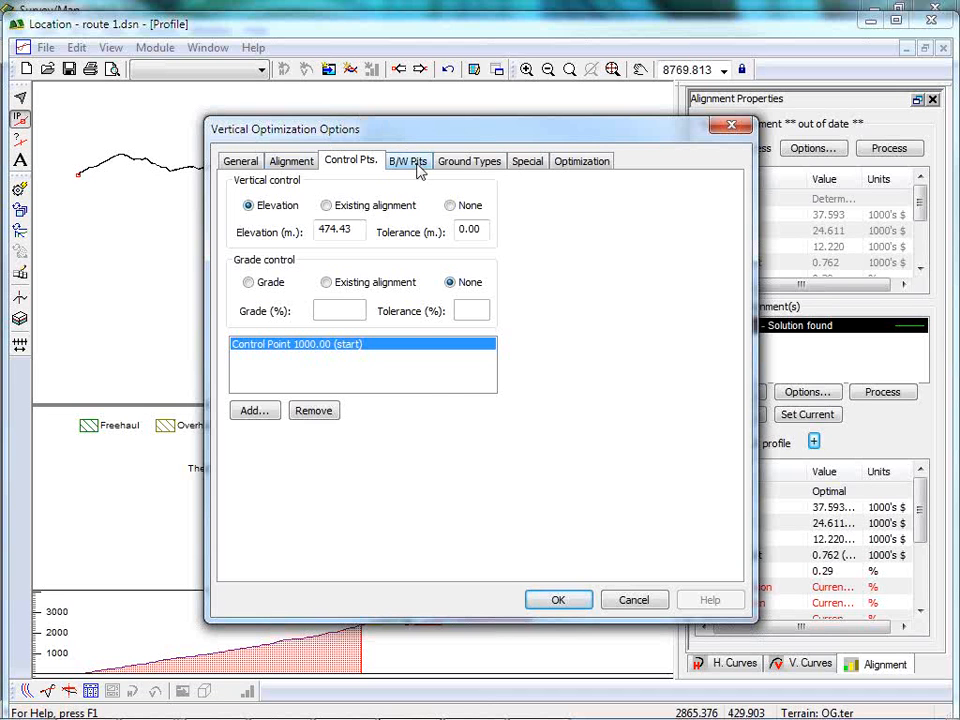
left_click(412, 162)
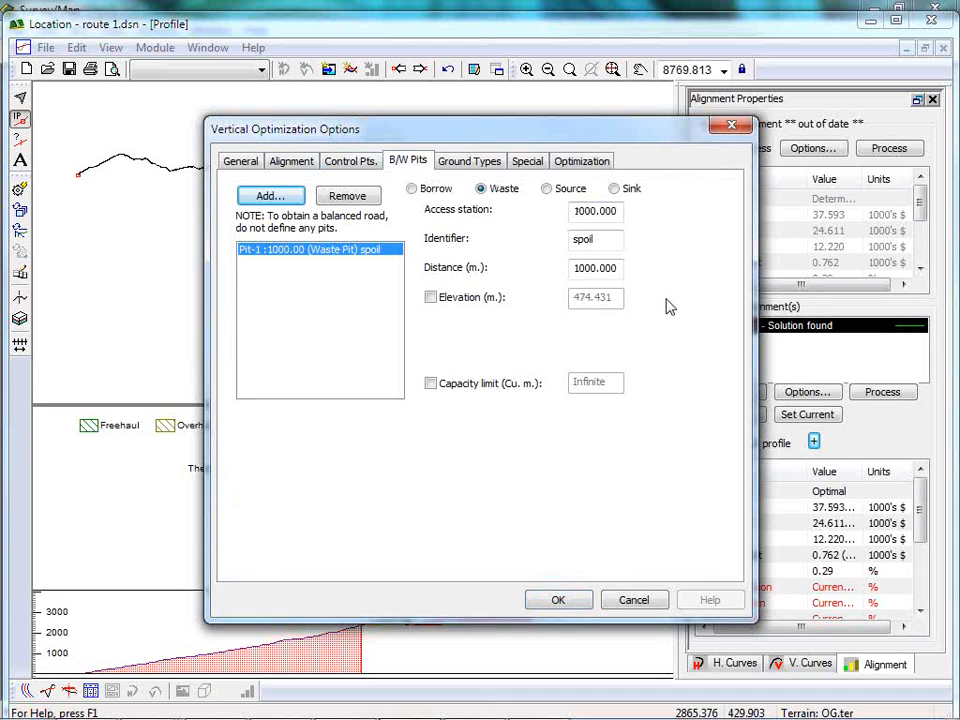
left_click(472, 162)
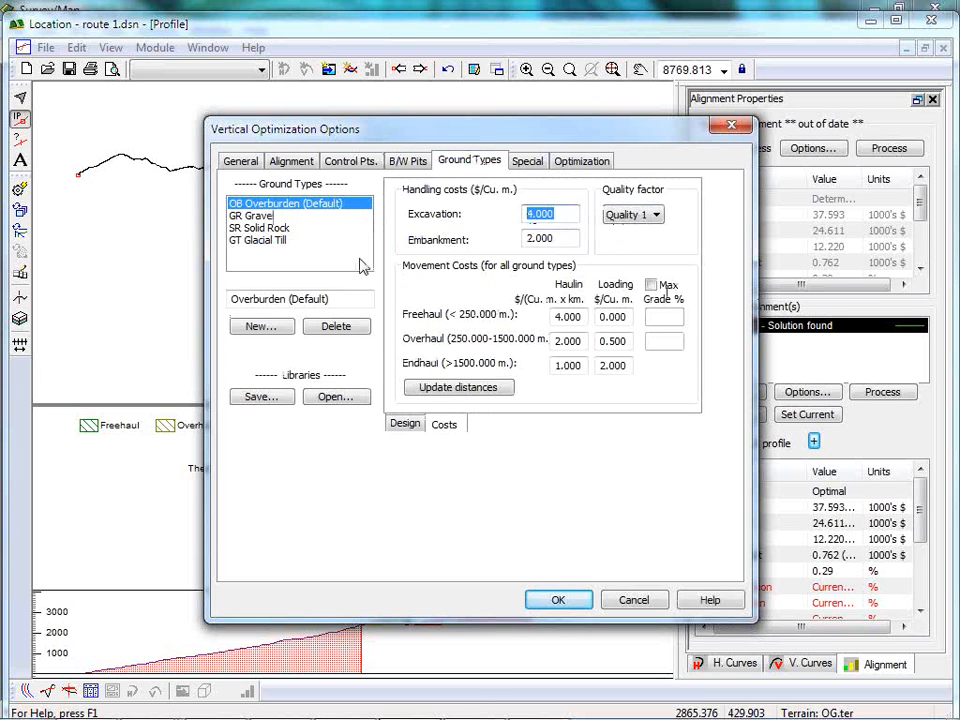
left_click(537, 239)
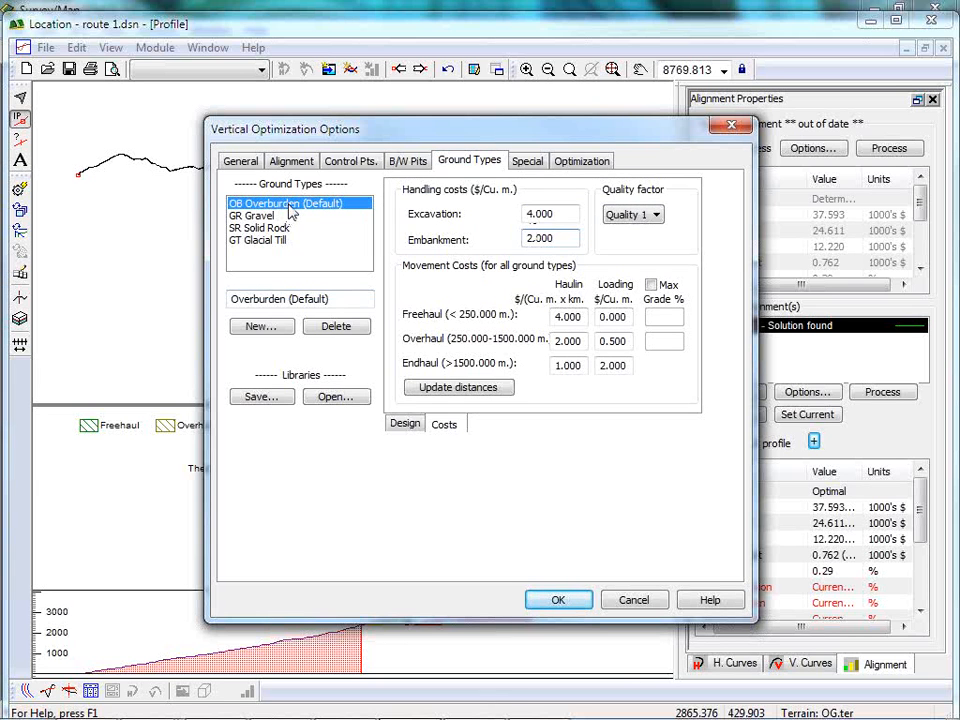
Review the optimization's special settings for sidecast, overland, full bench cut and the earth movement direction choices.
left_click(529, 163)
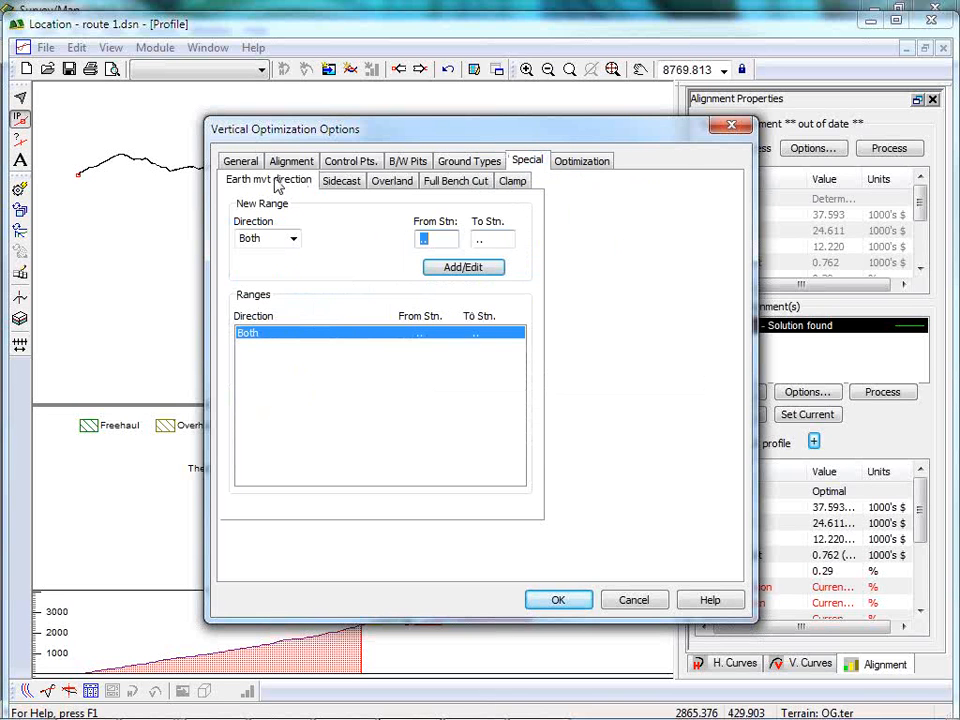
left_click(350, 186)
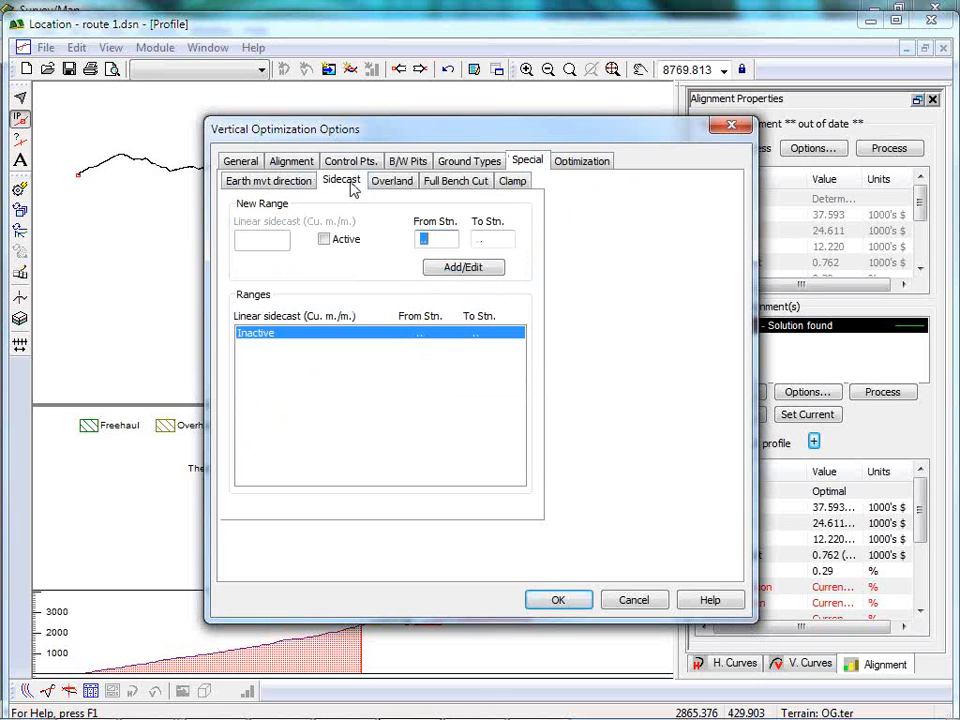
left_click(390, 182)
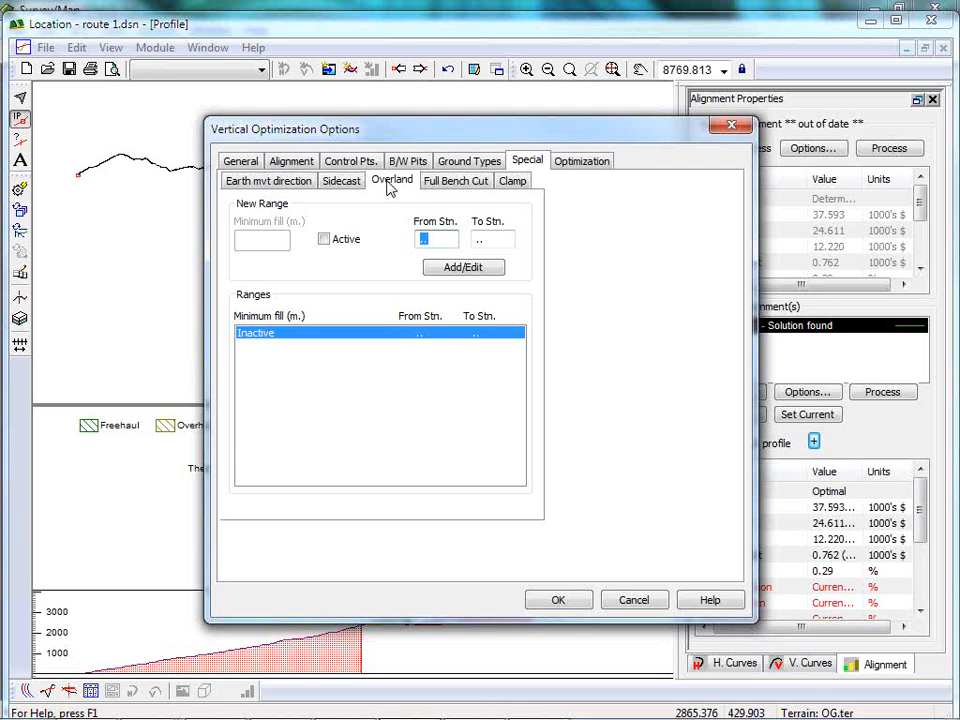
left_click(482, 190)
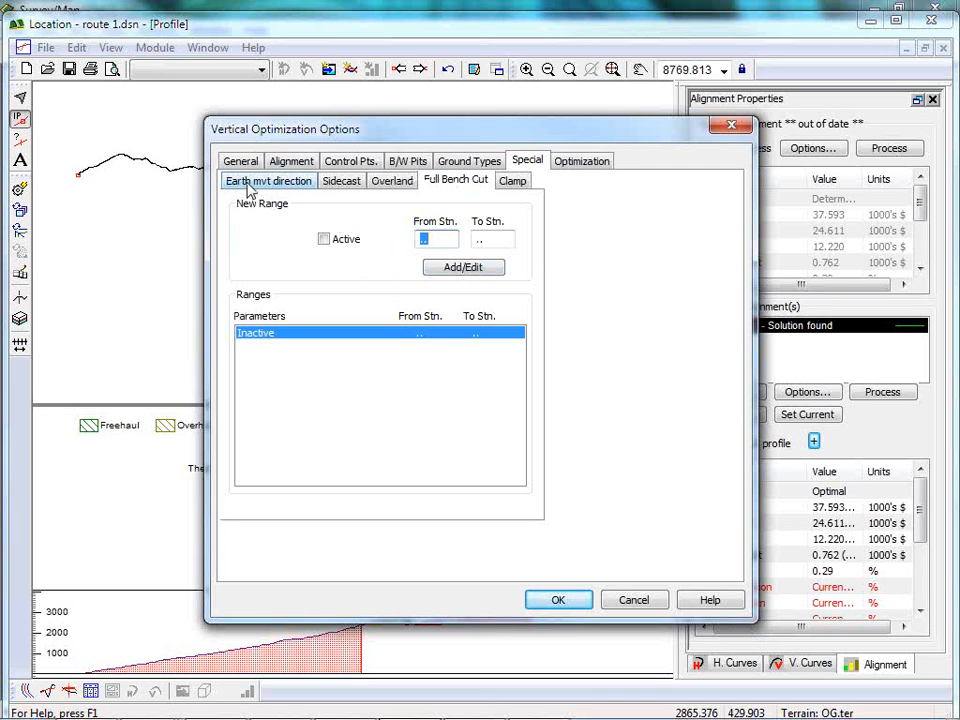
left_click(250, 185)
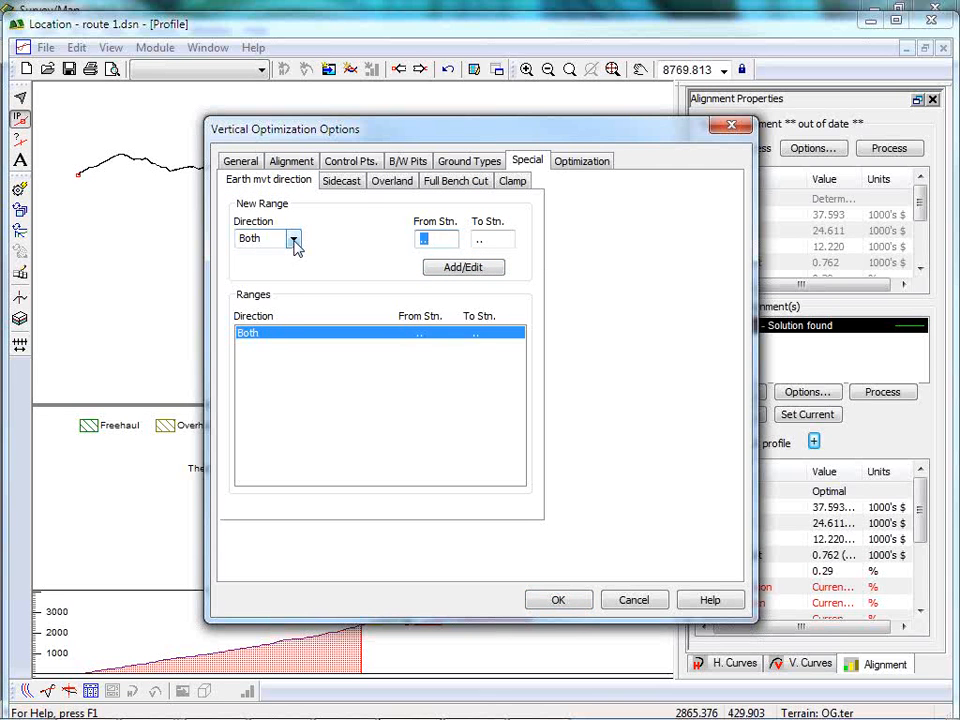
left_click(292, 240)
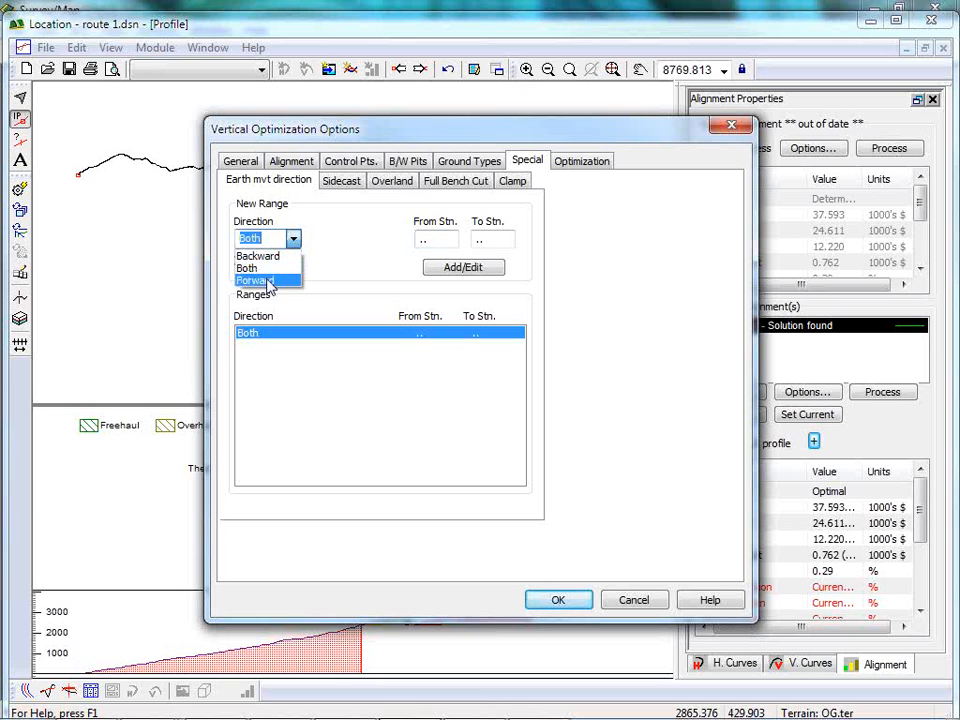
left_click(351, 248)
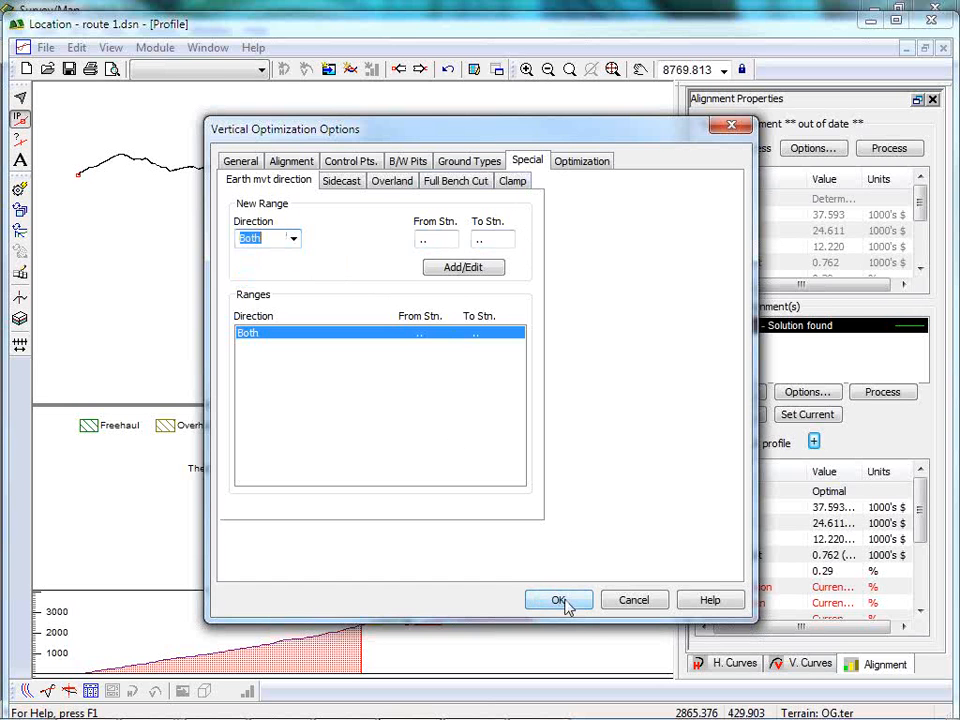
Accept the optimization options, process the Back to Back alignment, and look through its cost and haul volume results.
left_click(563, 606)
left_click(882, 395)
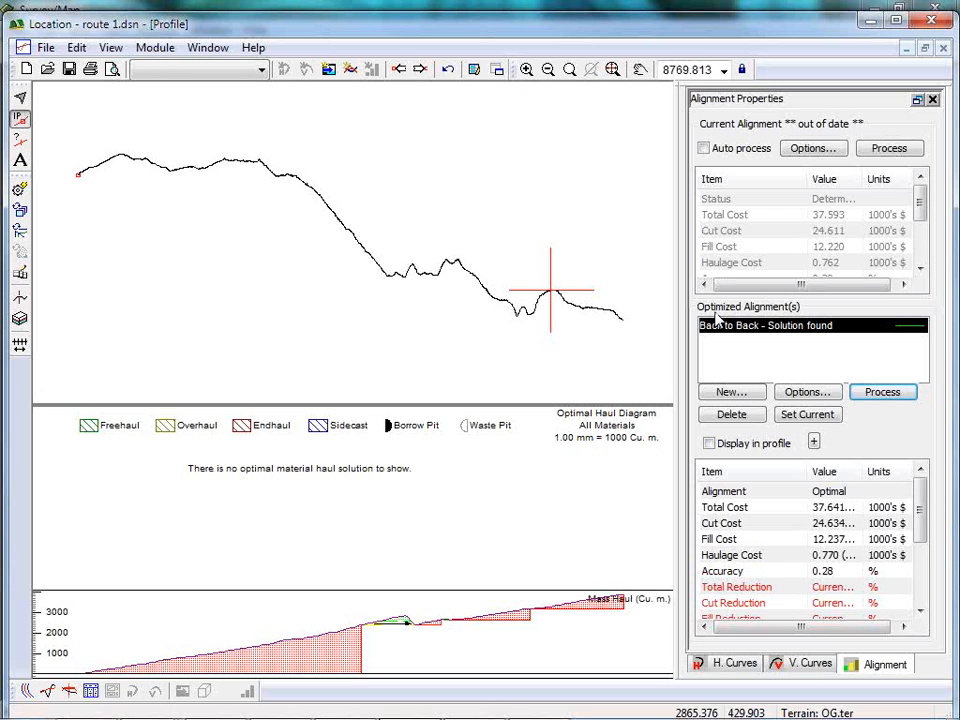
left_click_drag(924, 542, 938, 620)
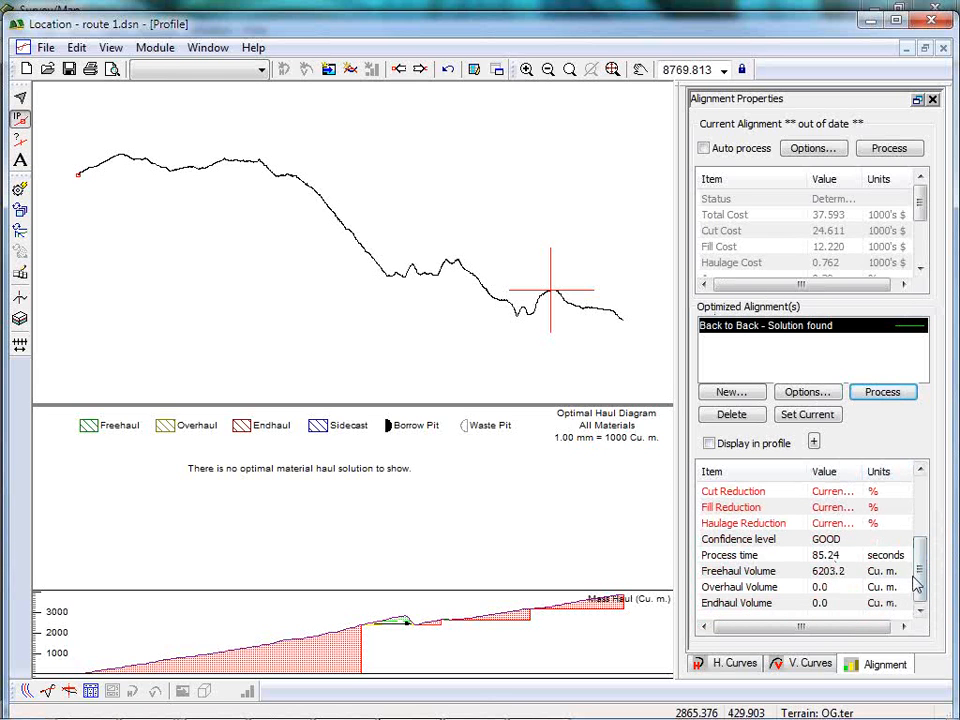
left_click_drag(921, 579, 910, 493)
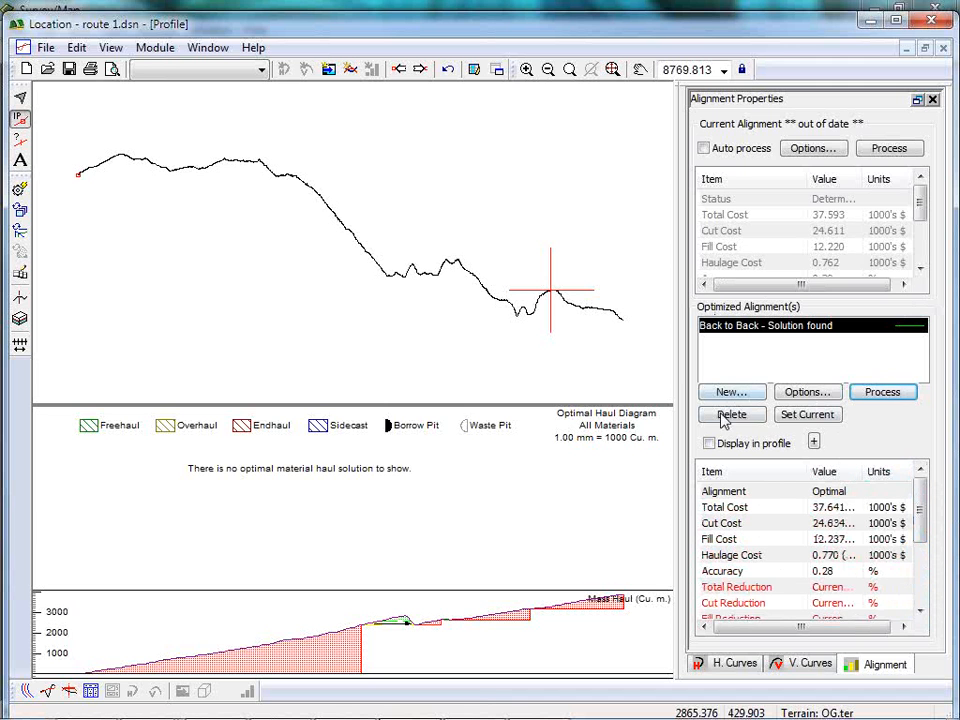
Display the optimized Back to Back alignment in the profile and inspect it against the ground line along the road.
left_click(709, 443)
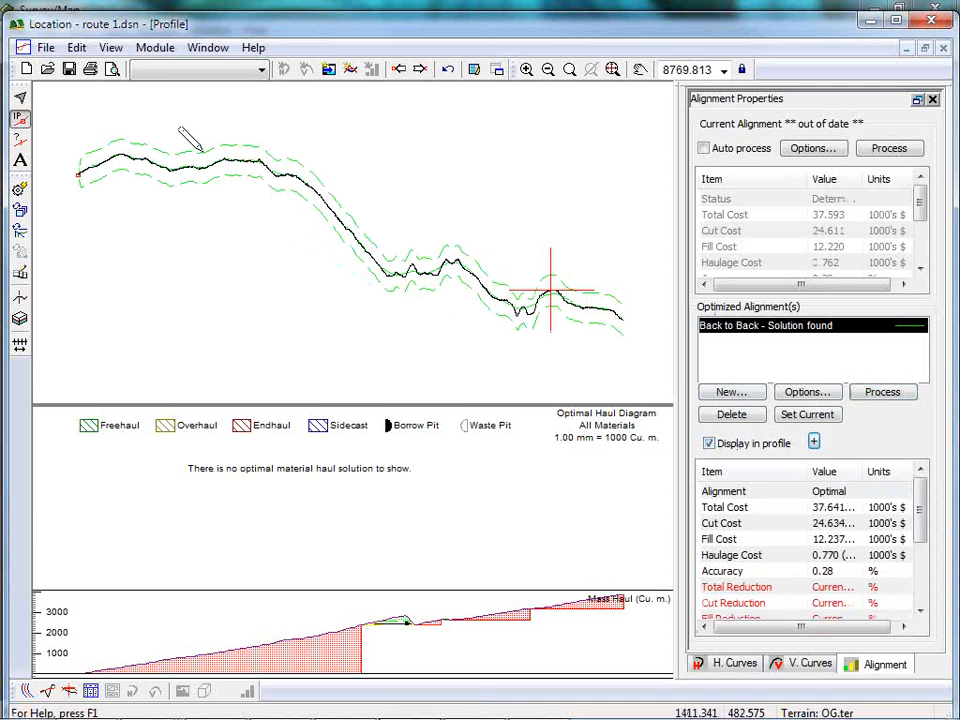
scroll(421, 277, "up", 3)
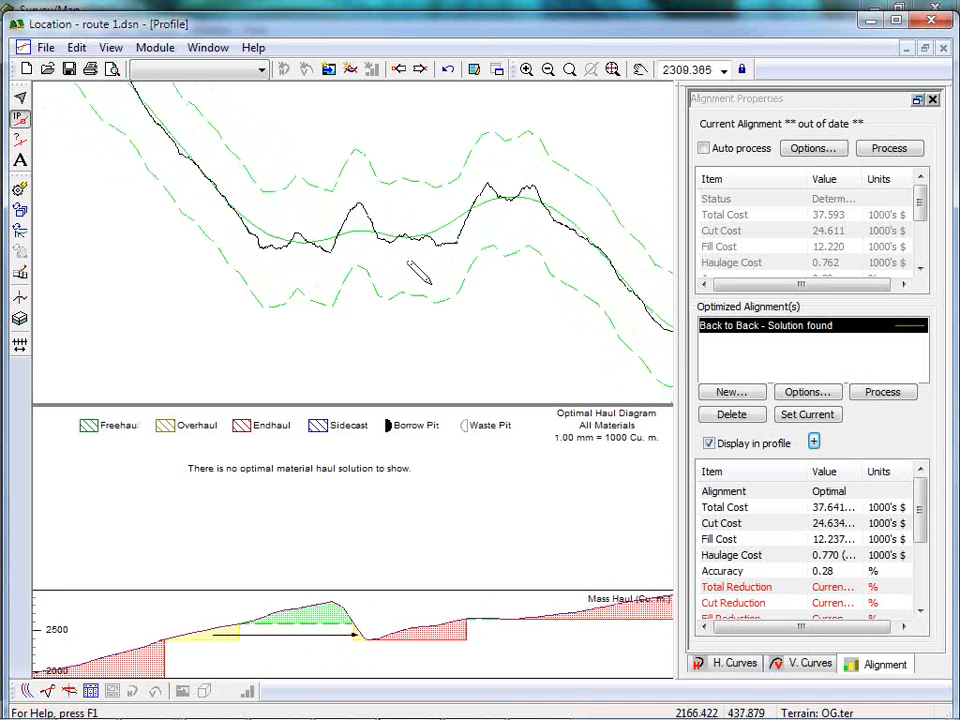
mouse_move(441, 221)
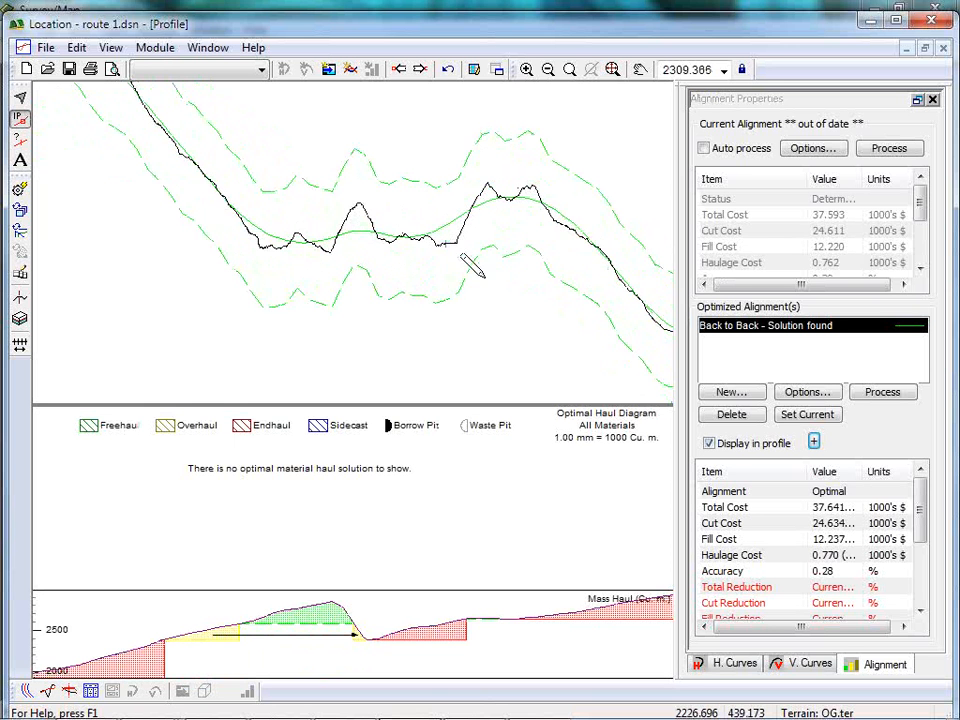
middle_click_drag(180, 142, 4, 66)
scroll(3, 60, "up", 1)
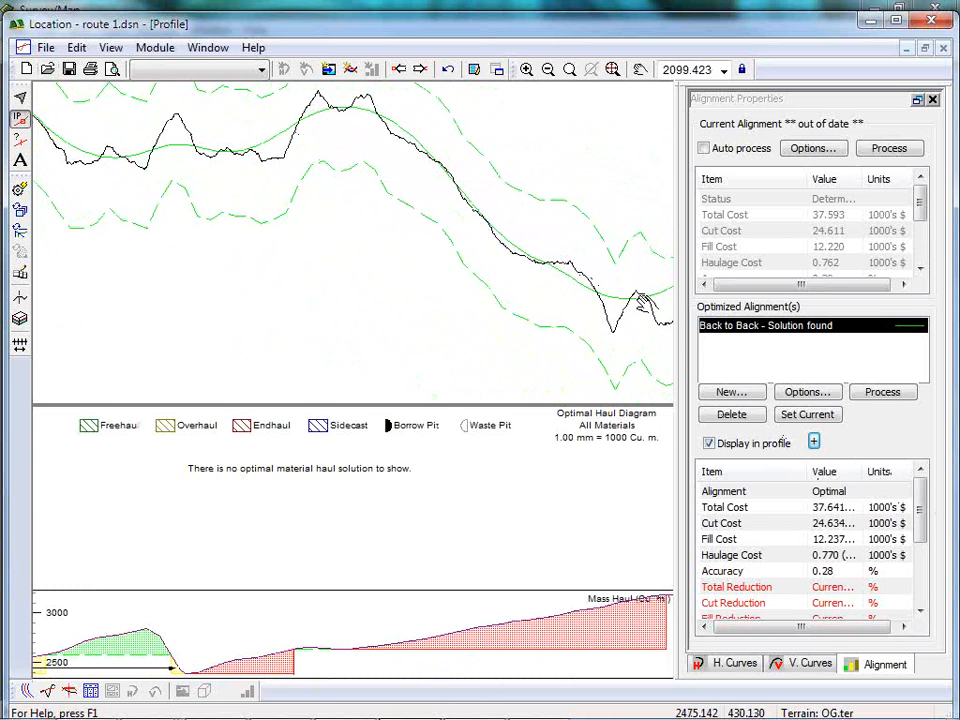
middle_click_drag(618, 312, 500, 258)
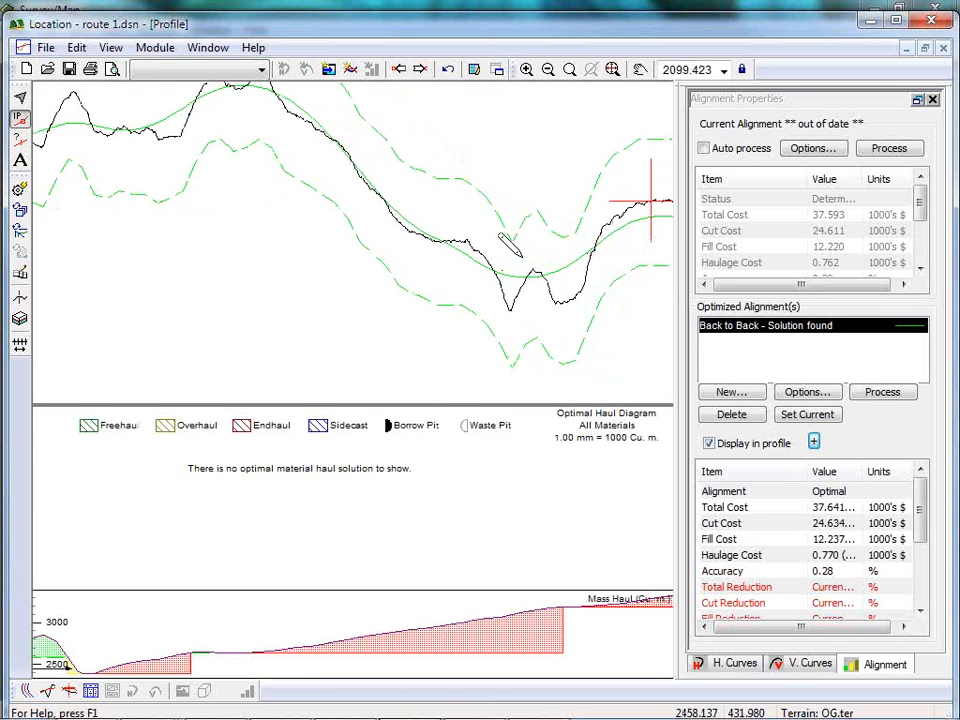
scroll(534, 245, "down", 11)
mouse_move(667, 276)
middle_mouse_down()
mouse_move(531, 225)
mouse_move(606, 272)
middle_mouse_up()
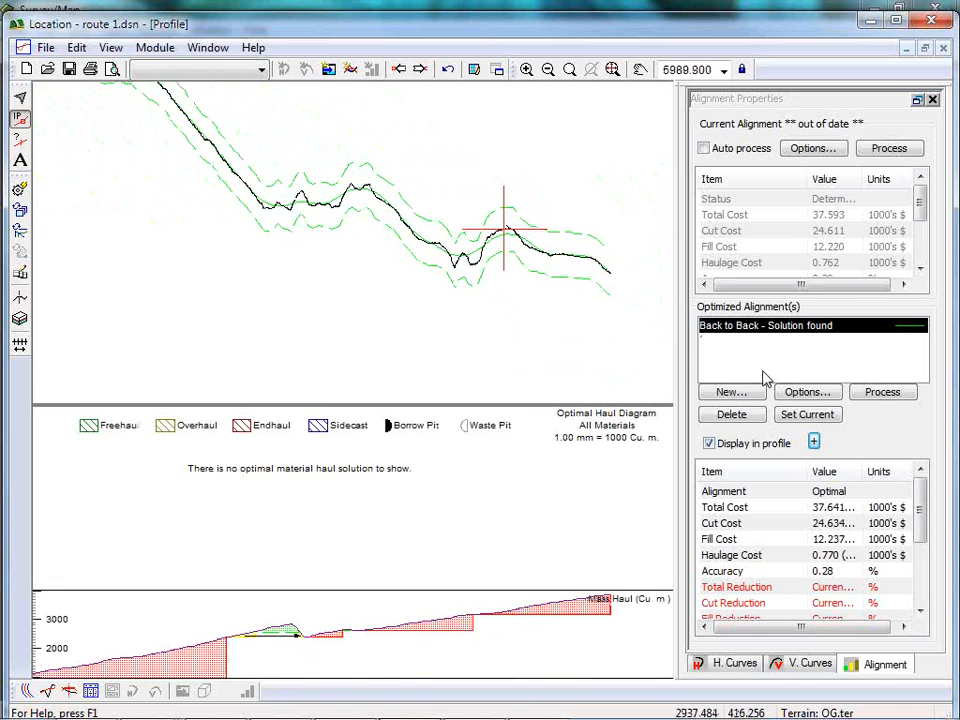
Make the Back to Back solution the current alignment without saving the existing one to the list, and view the whole profile.
left_click(808, 414)
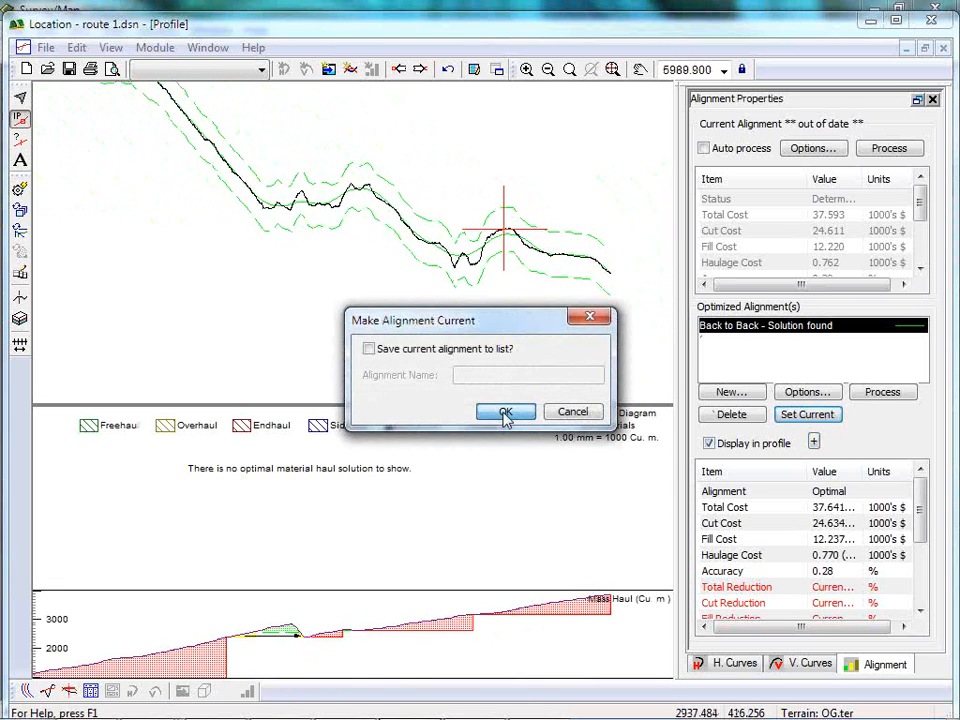
left_click(505, 414)
left_click(467, 425)
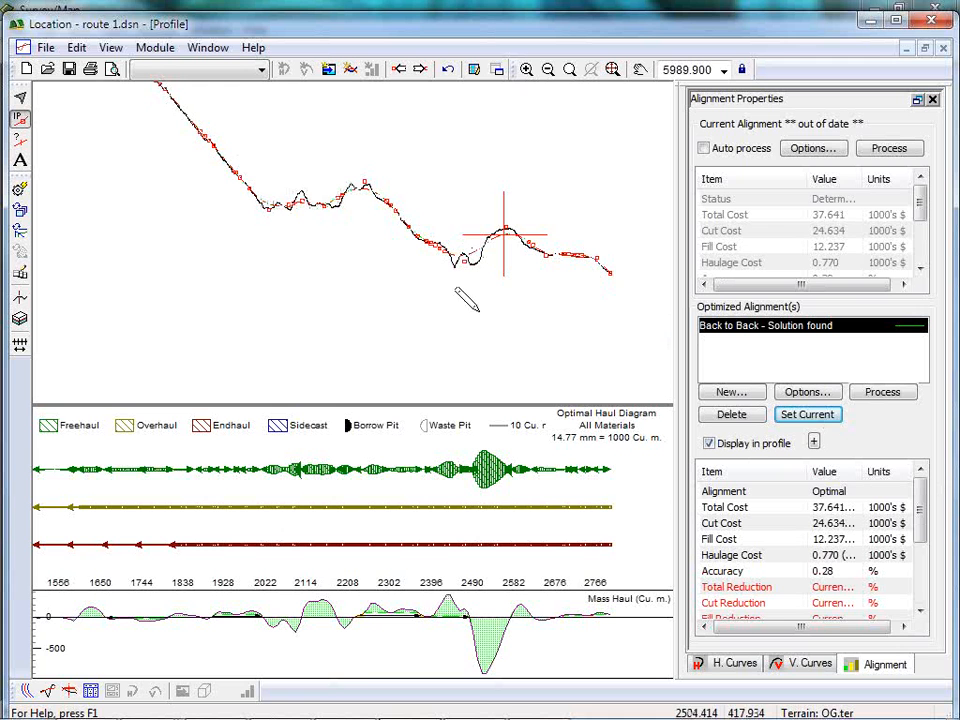
scroll(345, 210, "down", 3)
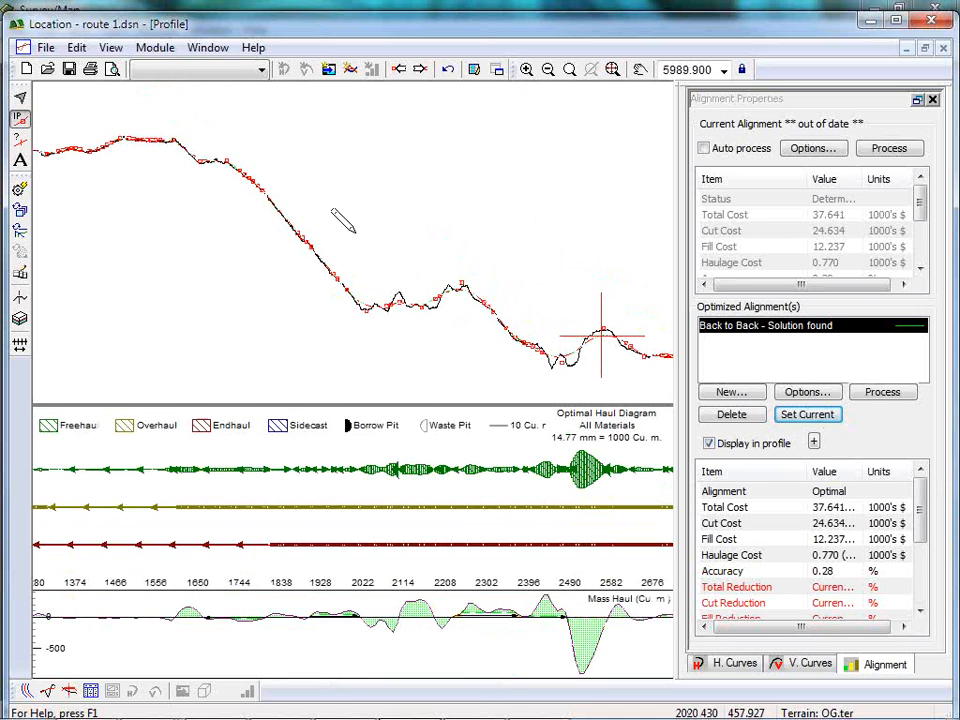
scroll(337, 220, "down", 1)
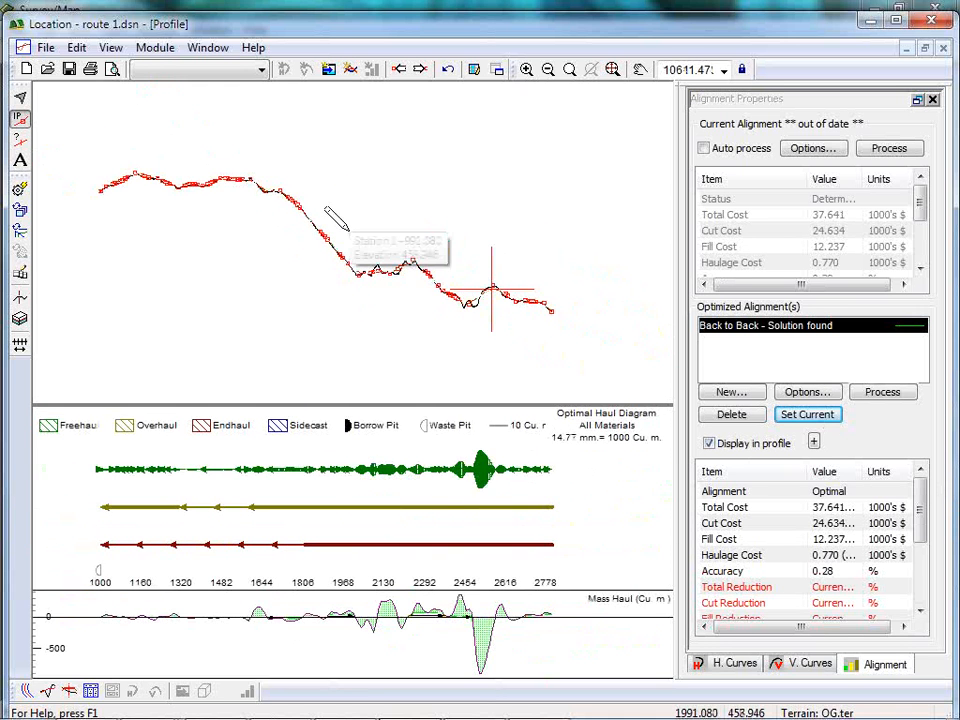
scroll(337, 222, "up", 1)
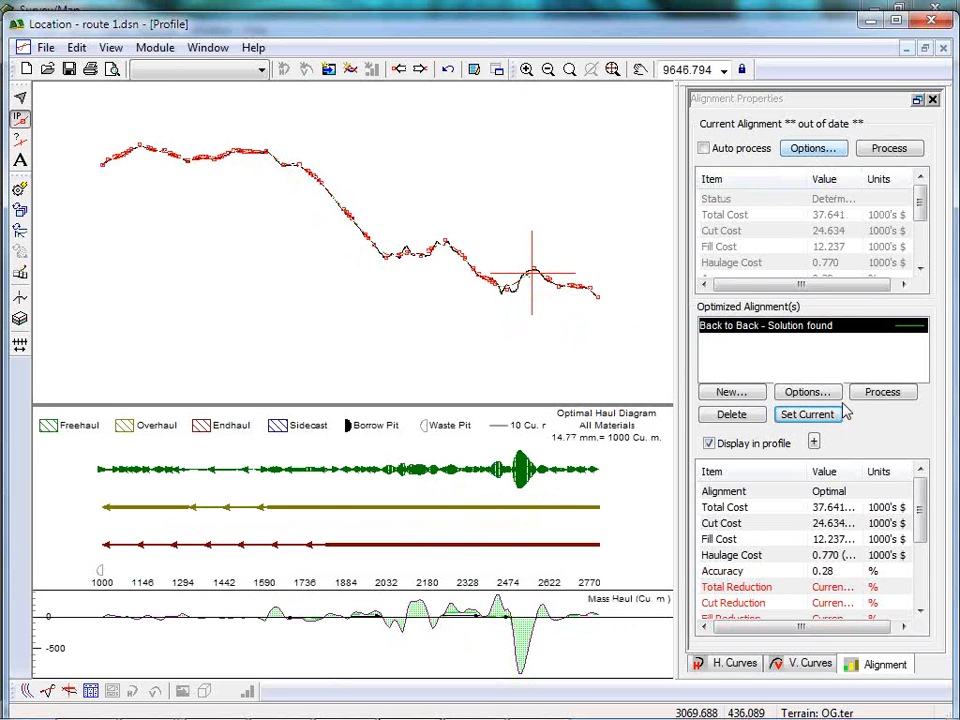
Check the earth movement direction setting in the Back to Back optimization options and leave the options unchanged.
left_click(812, 396)
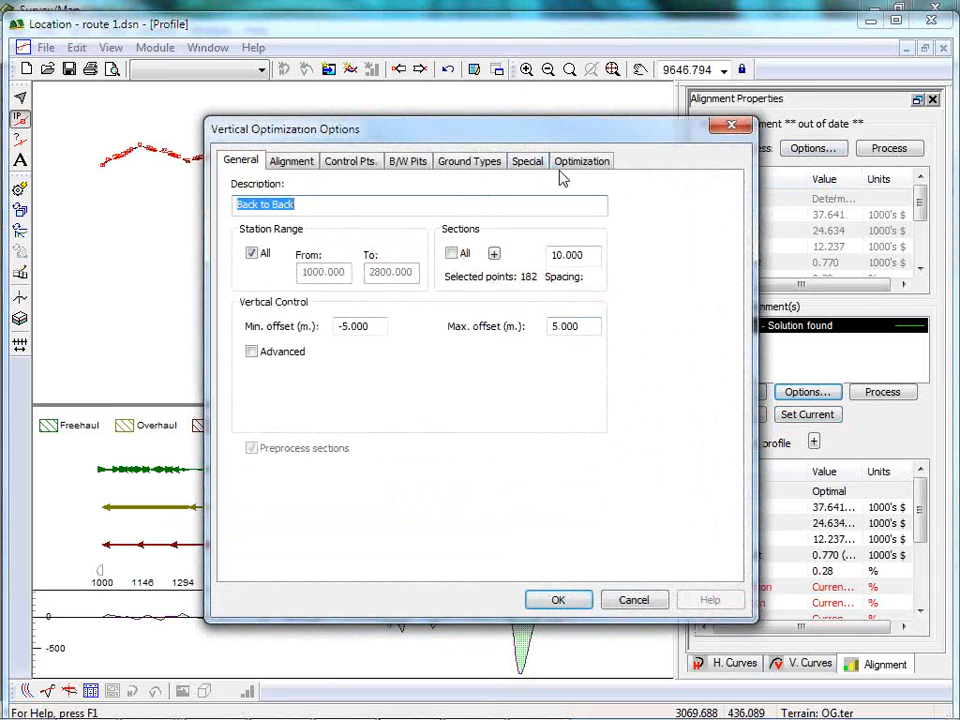
left_click(527, 160)
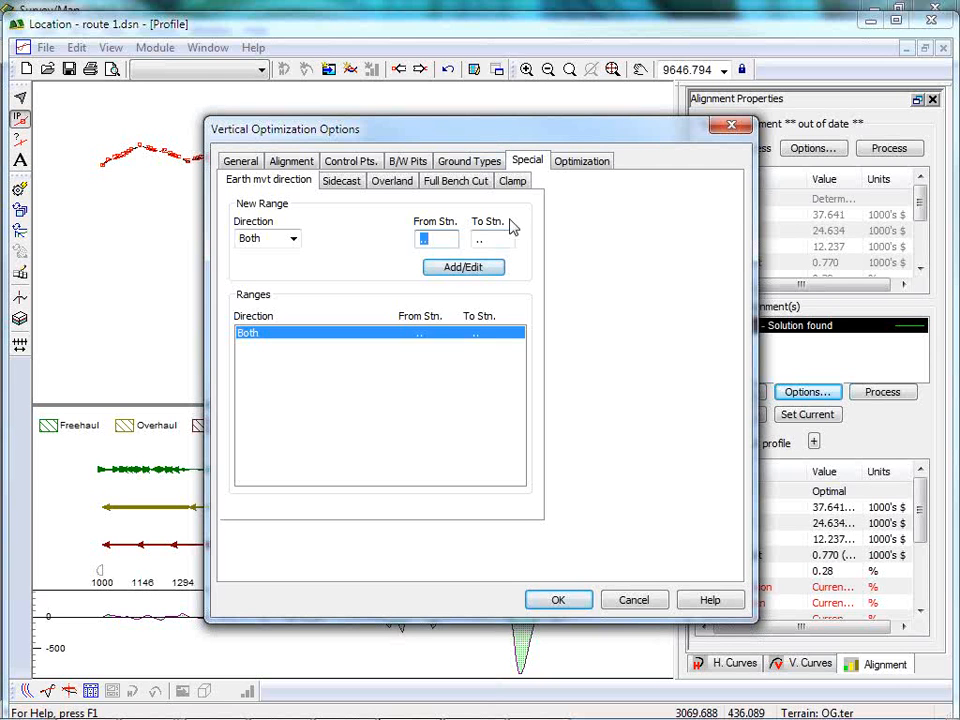
left_click(633, 600)
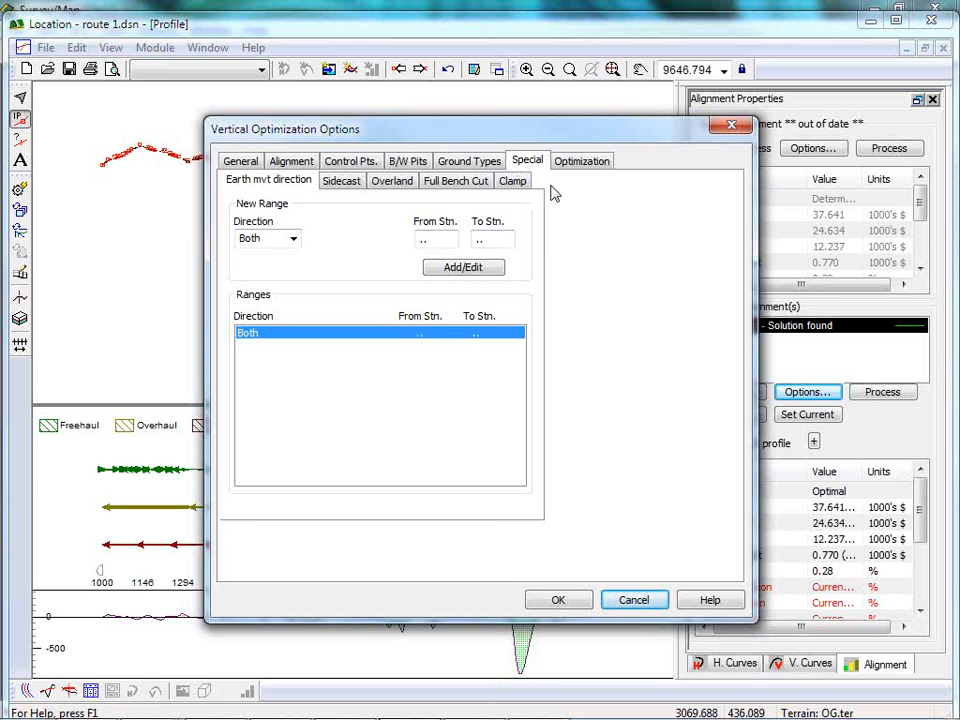
left_click(638, 601)
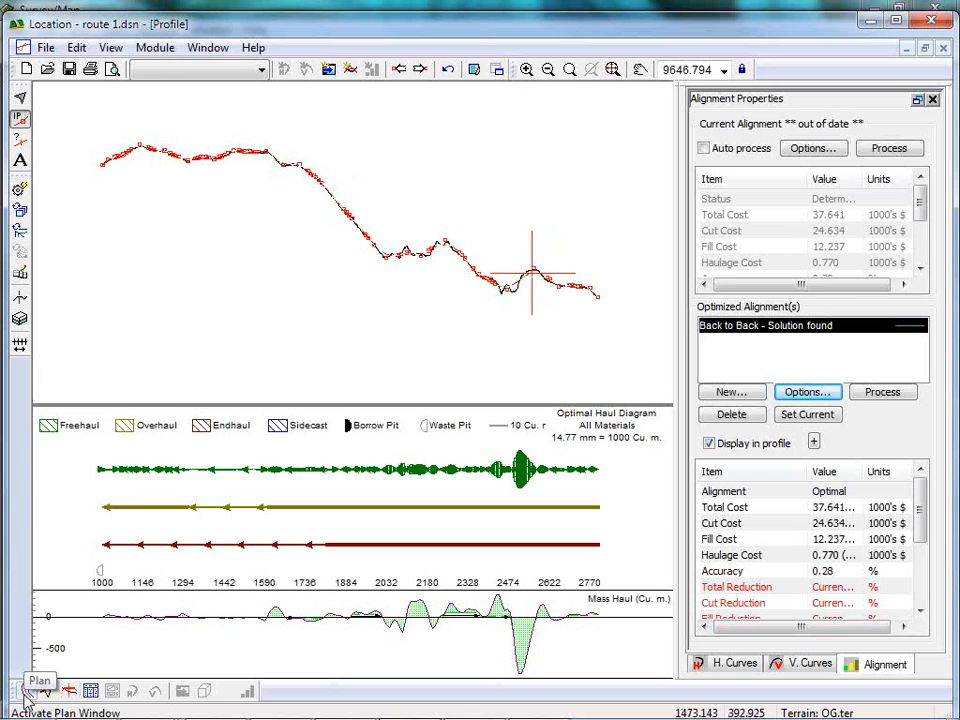
Open the design Optimal Trials.dsn from the Resource Road examples folder without saving the changes to route 1.
left_click(44, 47)
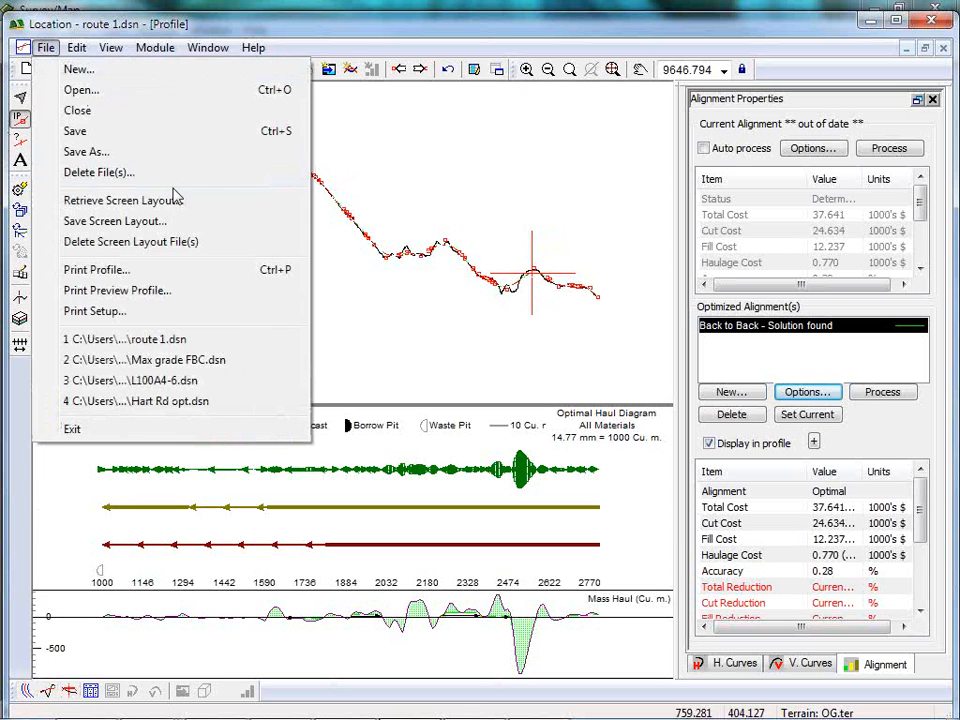
left_click(80, 90)
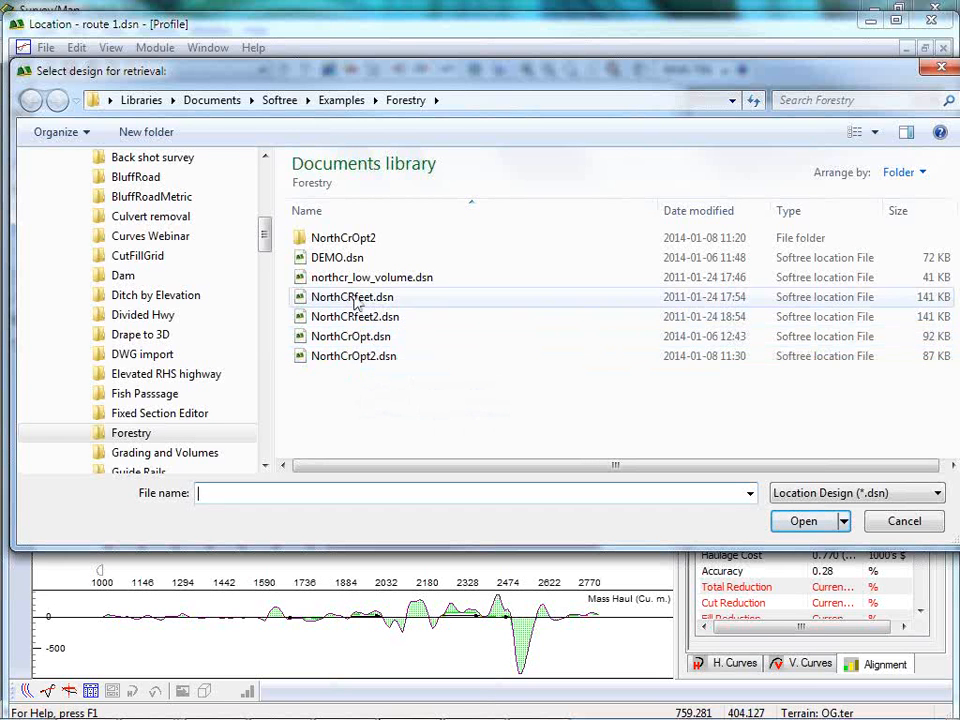
left_click_drag(265, 233, 263, 274)
left_click(160, 297)
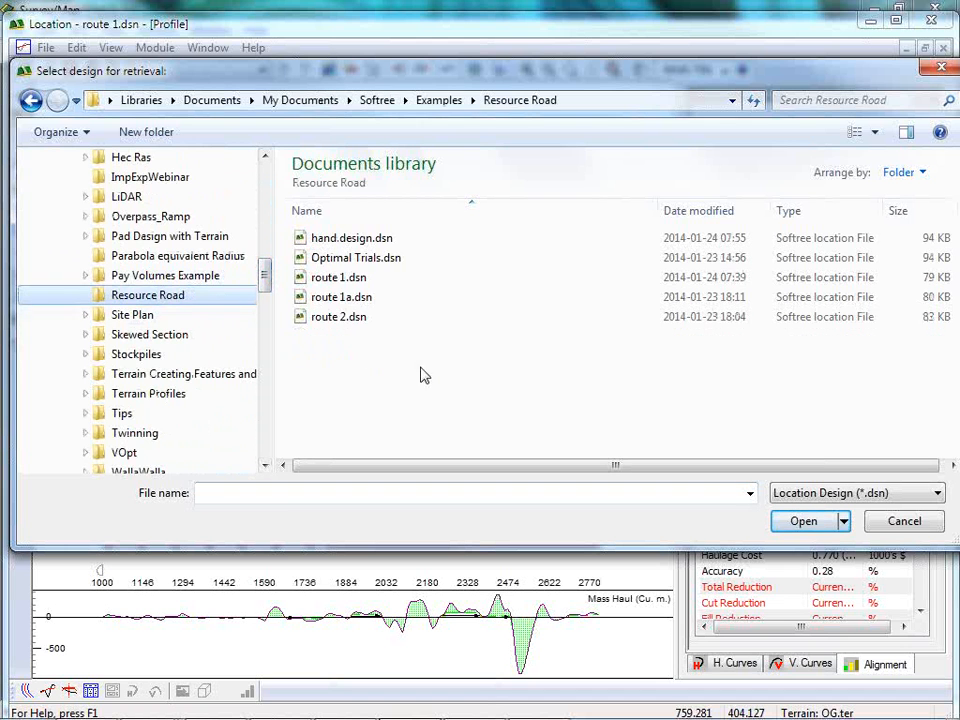
left_click(343, 258)
left_click(803, 521)
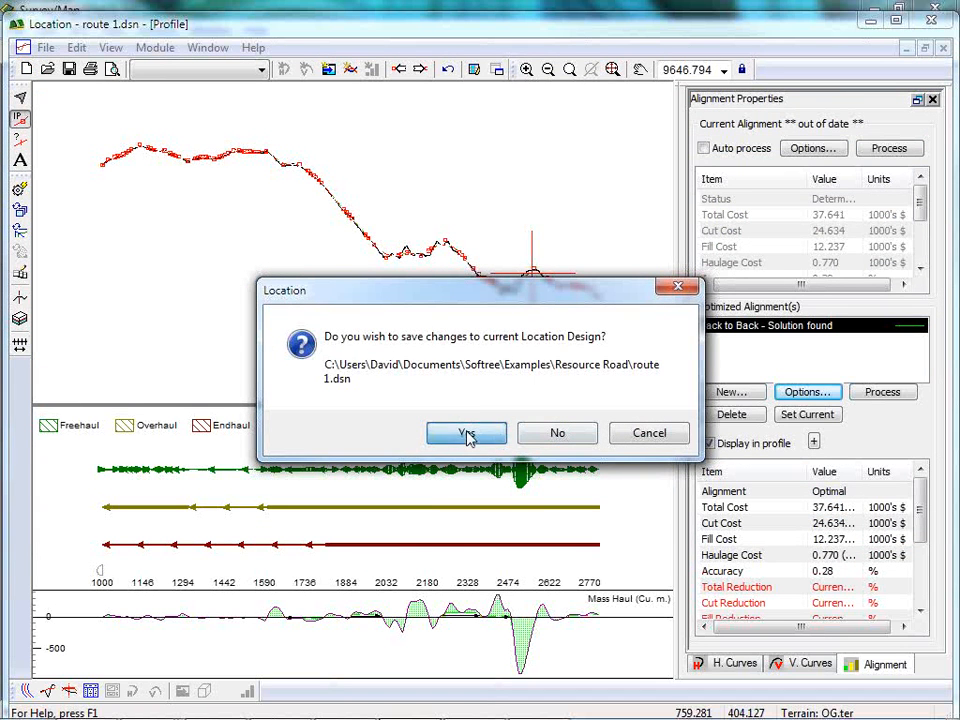
left_click(559, 437)
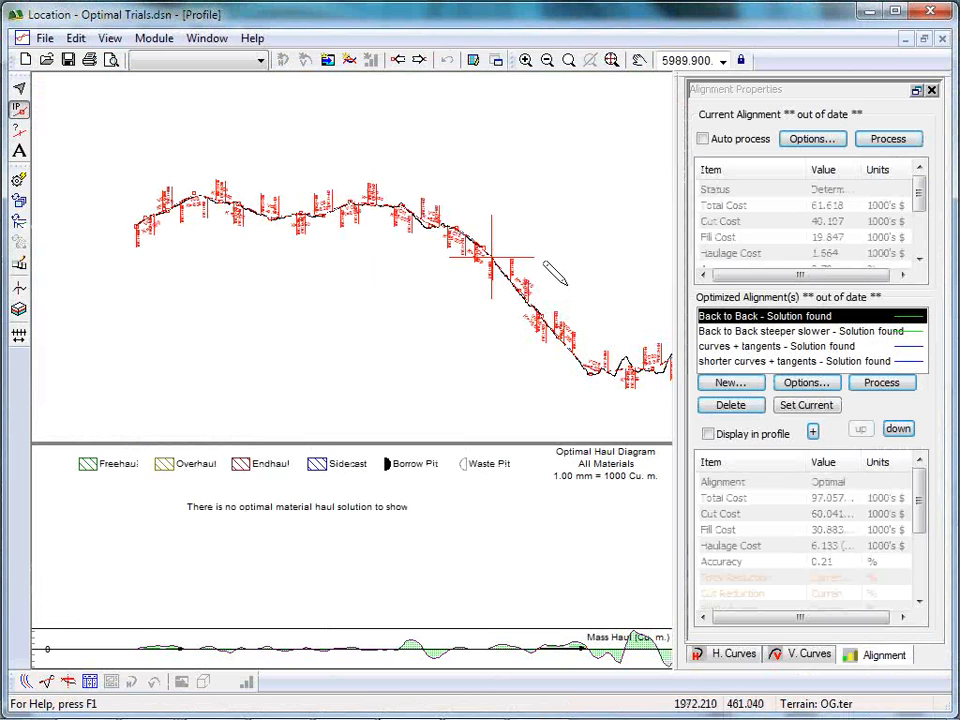
Process the current alignment of Optimal Trials without auto-calculating the interval, and look over the profile and haul diagram.
left_click(888, 140)
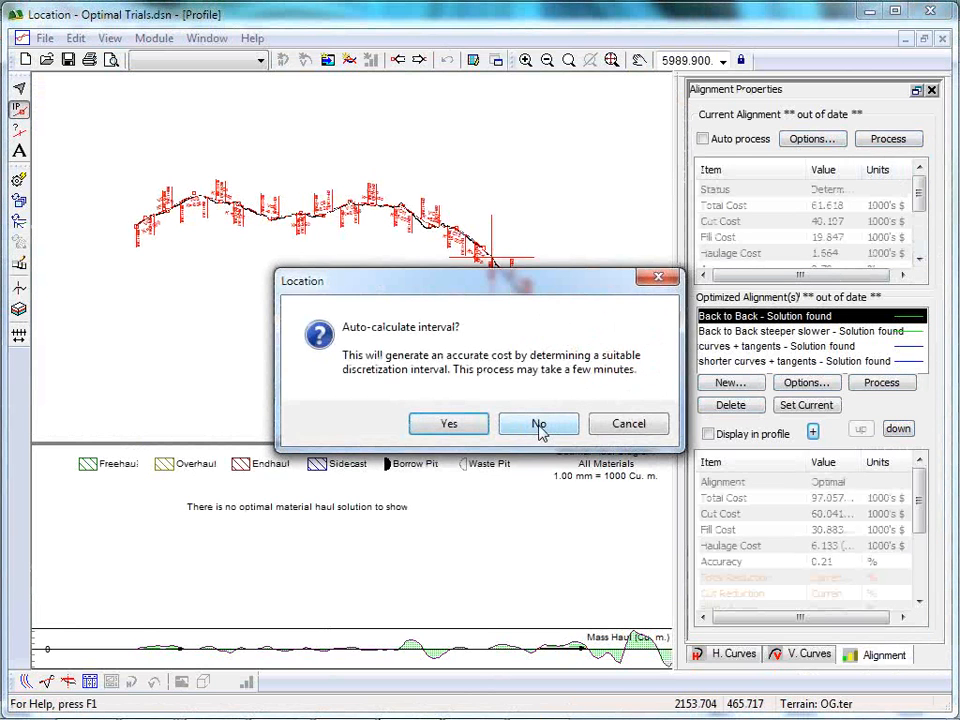
left_click(542, 423)
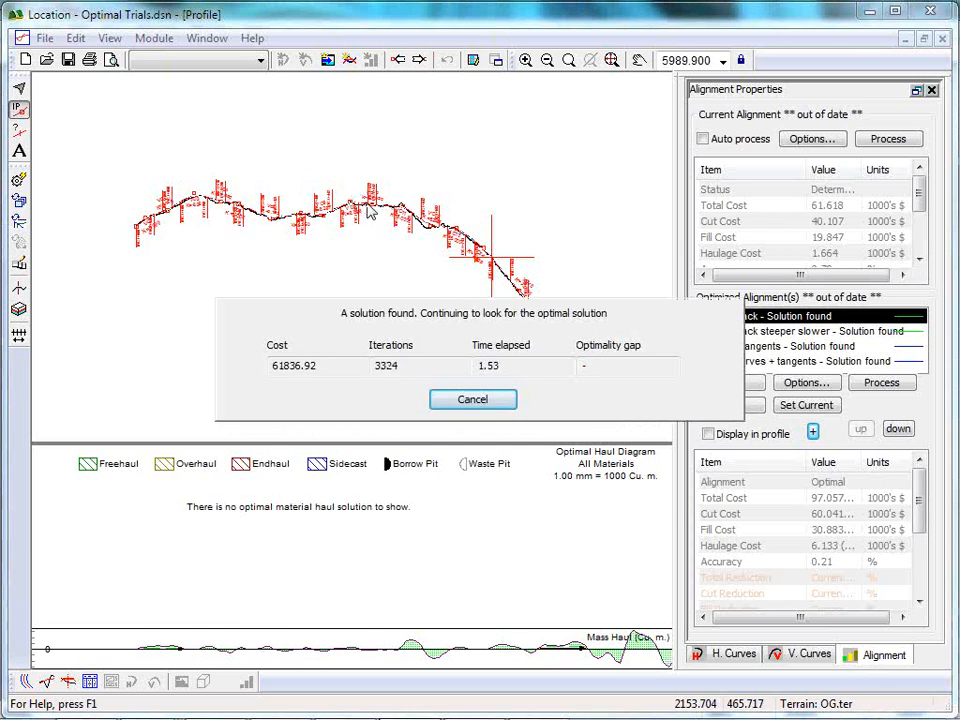
middle_click_drag(577, 339, 388, 265)
scroll(388, 265, "up", 1)
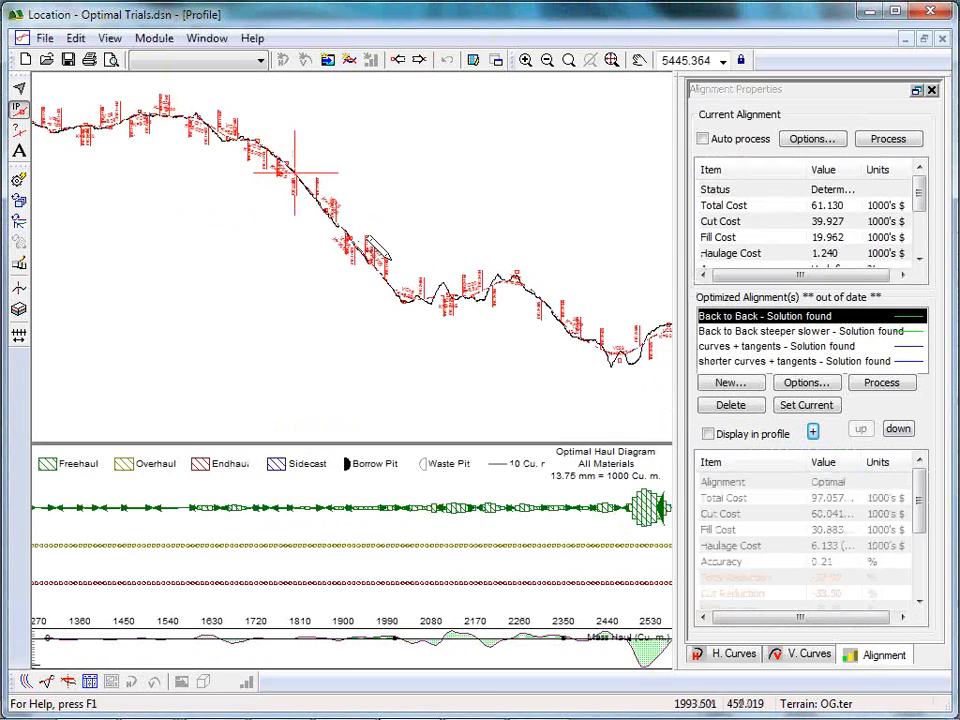
scroll(406, 275, "down", 5)
scroll(337, 212, "down", 5)
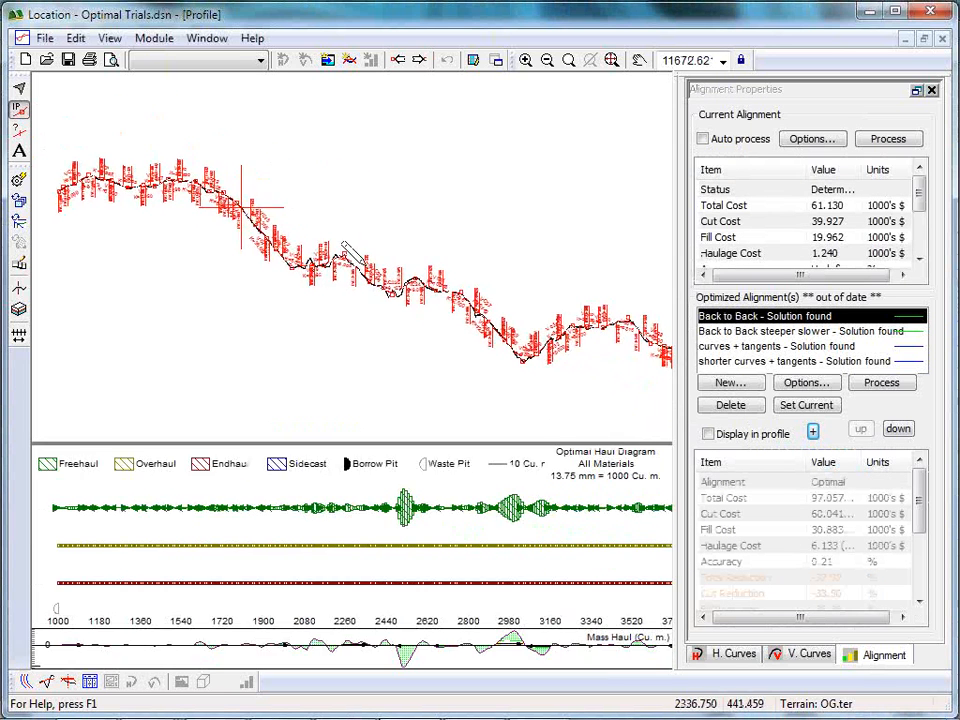
scroll(380, 268, "up", 1)
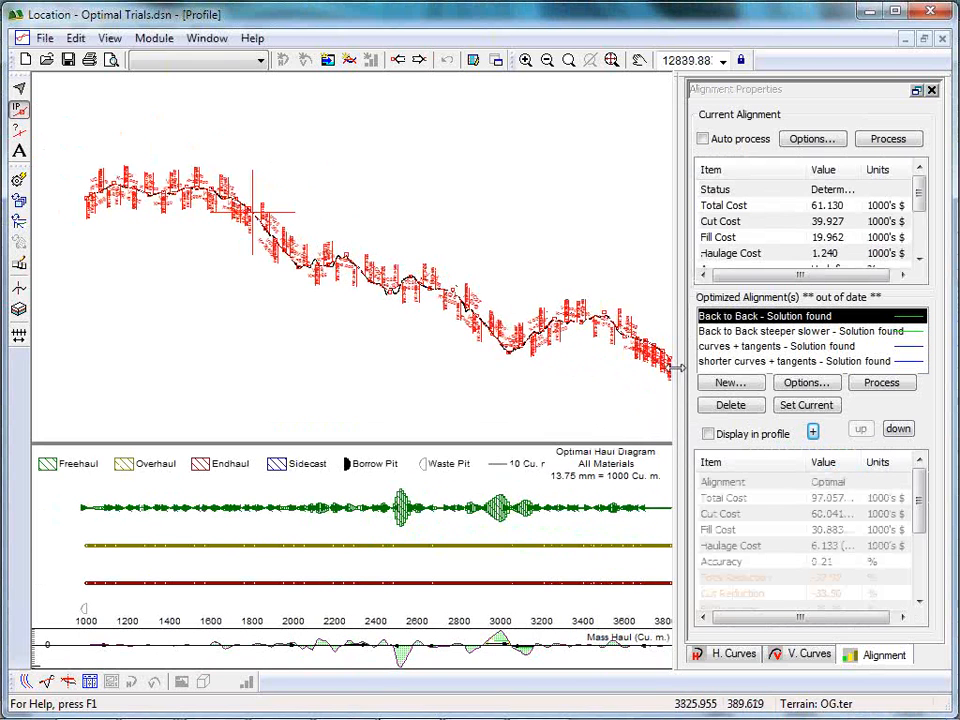
Enlarge the mass haul diagram below the Optimal Trials profile and examine the haul movements along the road alongside the current alignment's total cost.
middle_click_drag(497, 300, 468, 300)
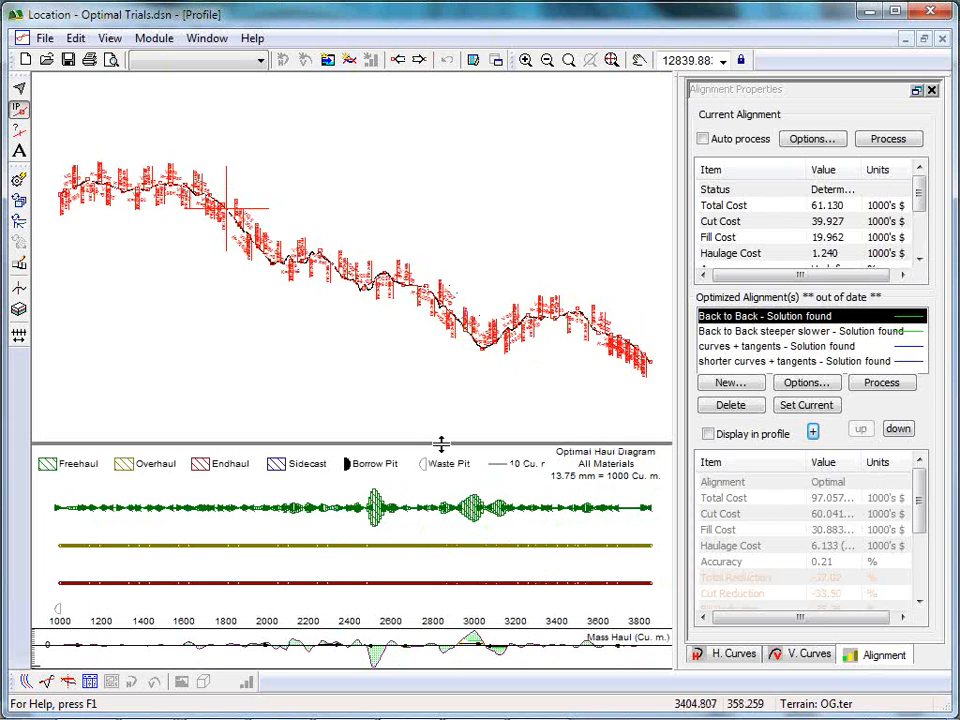
left_click_drag(442, 430, 442, 322)
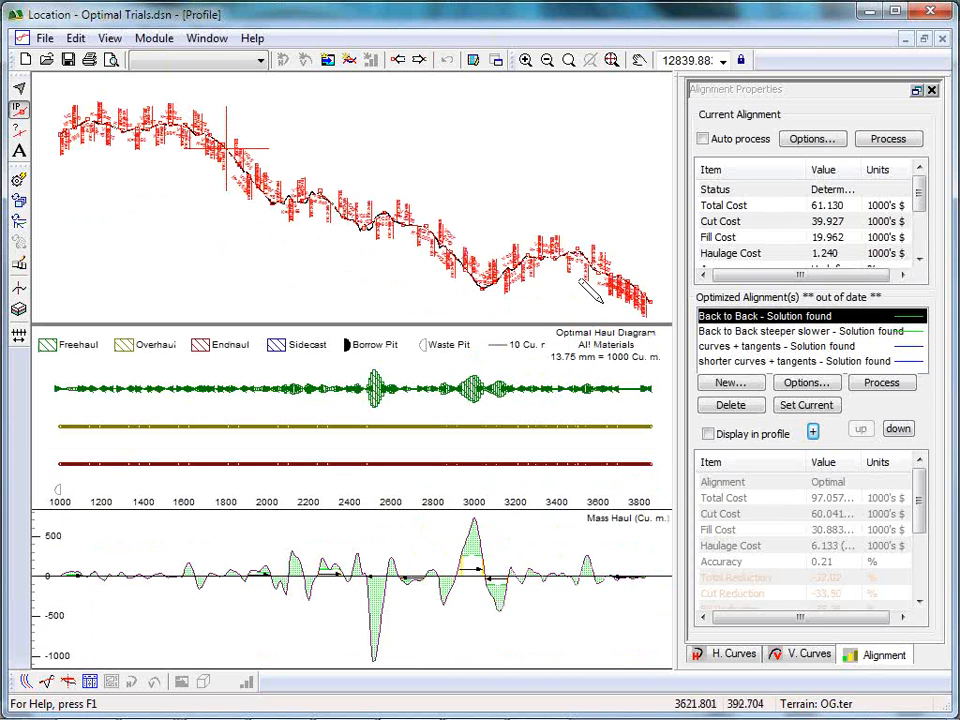
scroll(366, 200, "up", 3)
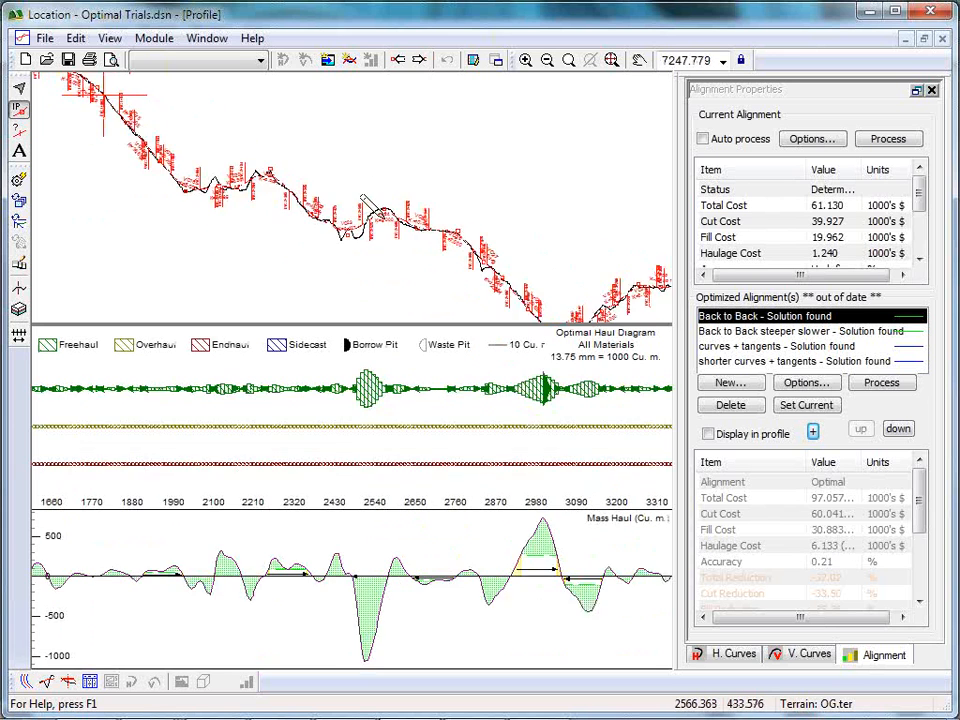
scroll(366, 200, "up", 1)
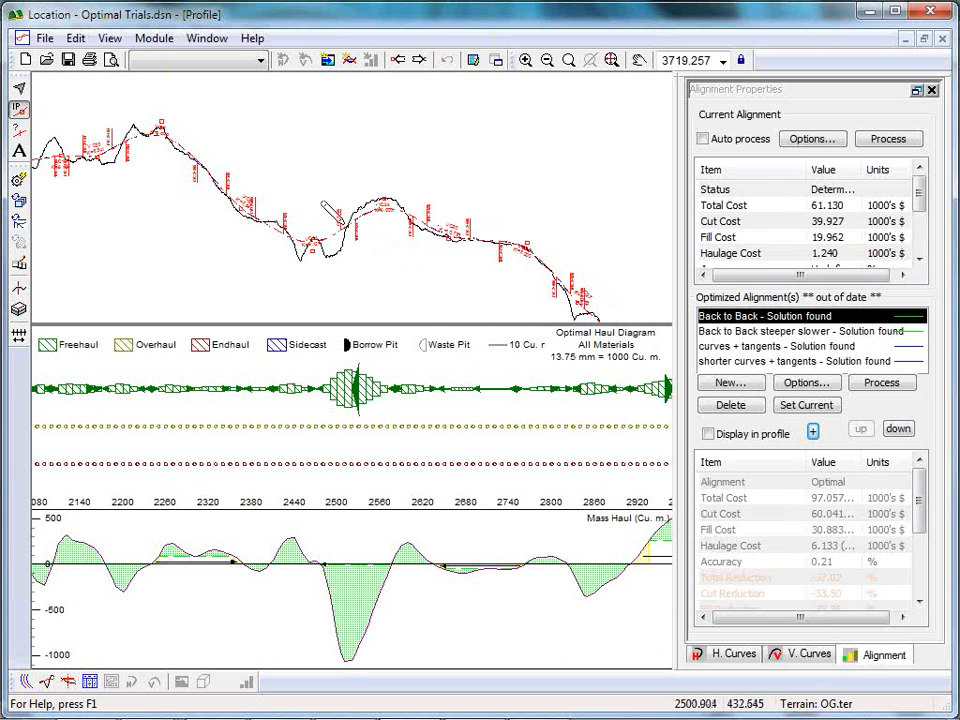
scroll(318, 178, "down", 2)
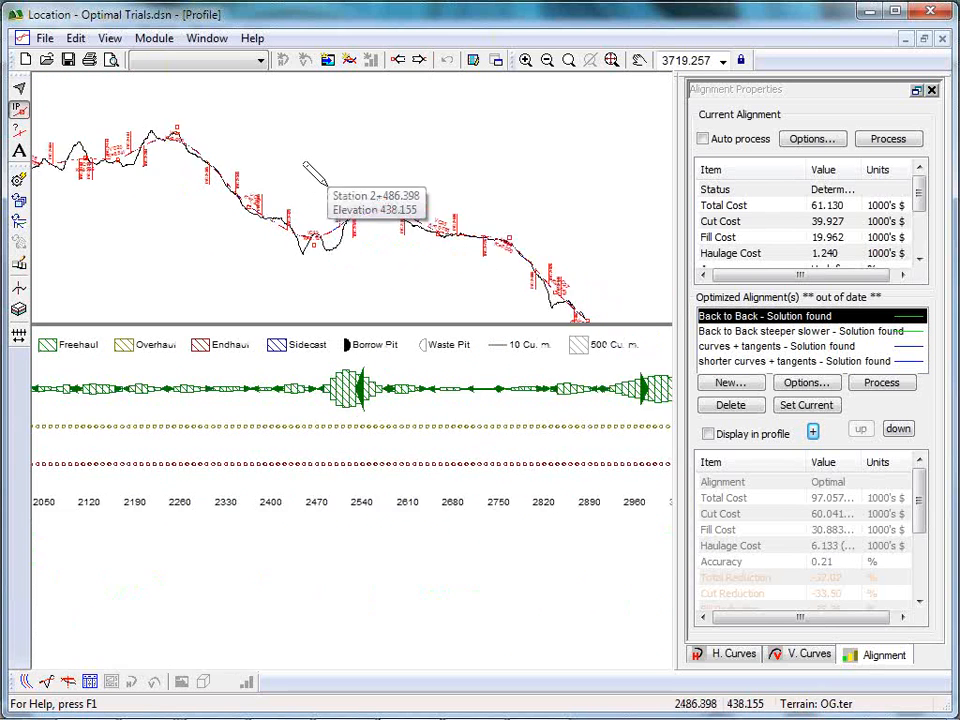
scroll(316, 178, "down", 3)
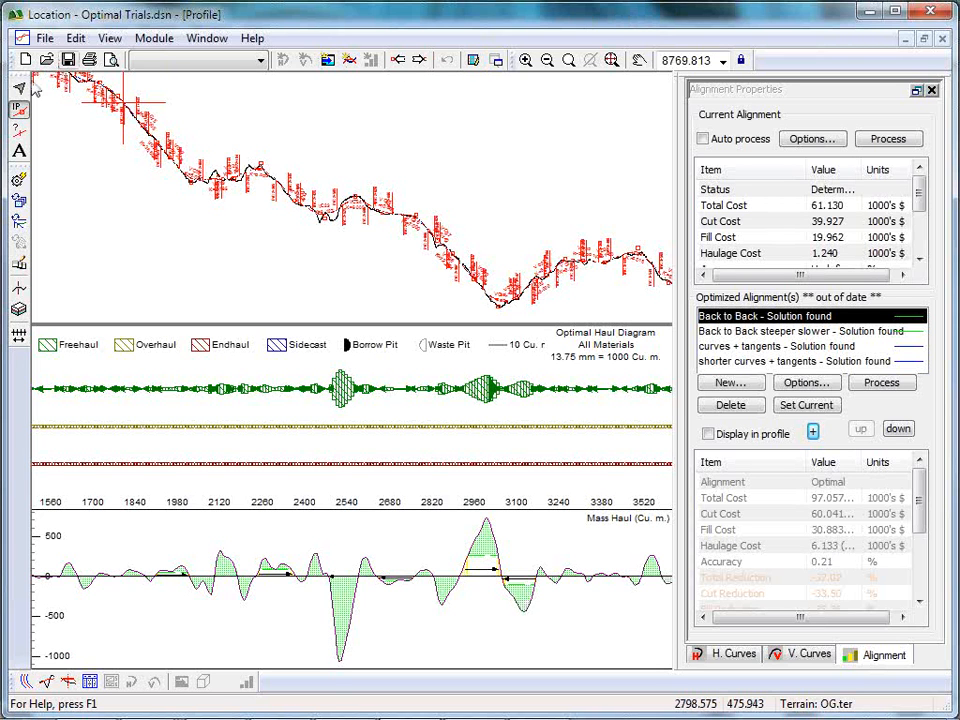
mouse_move(562, 283)
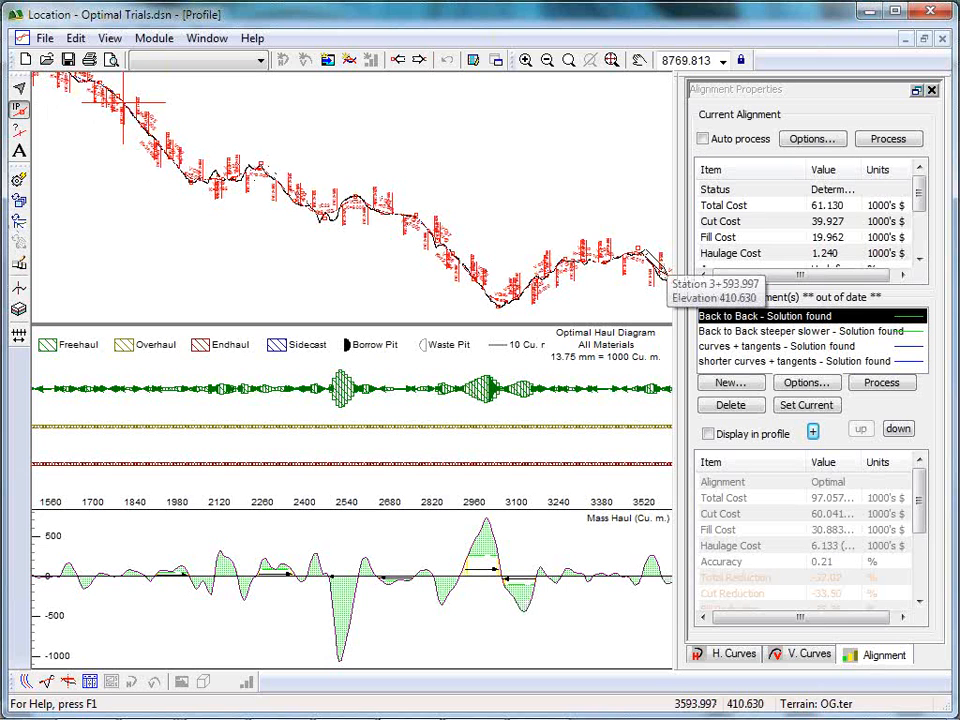
left_click(842, 210)
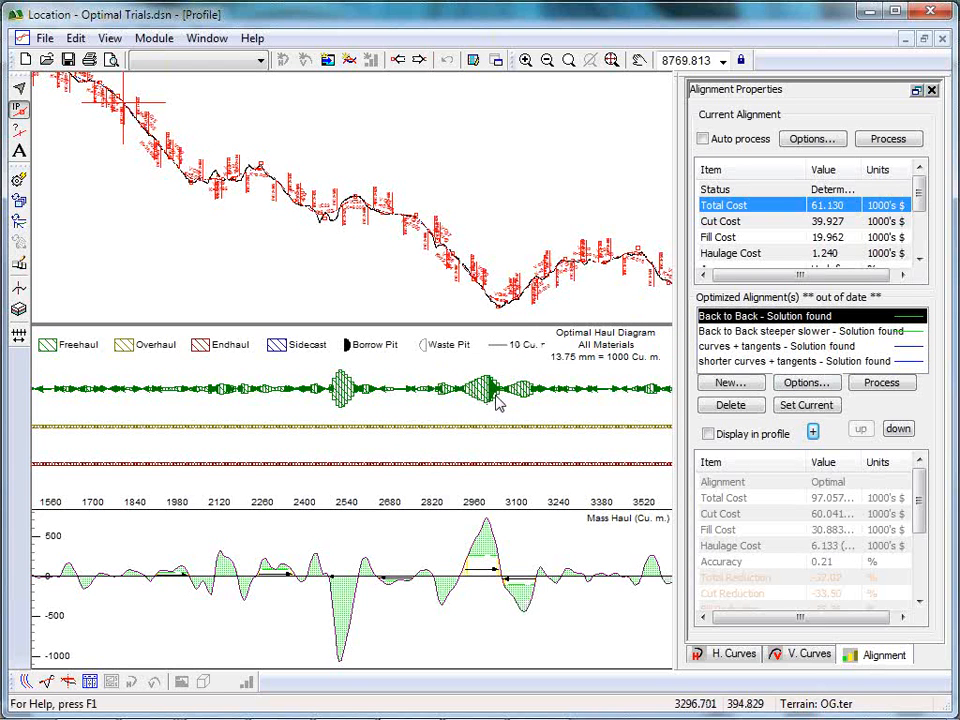
mouse_move(495, 395)
mouse_move(234, 603)
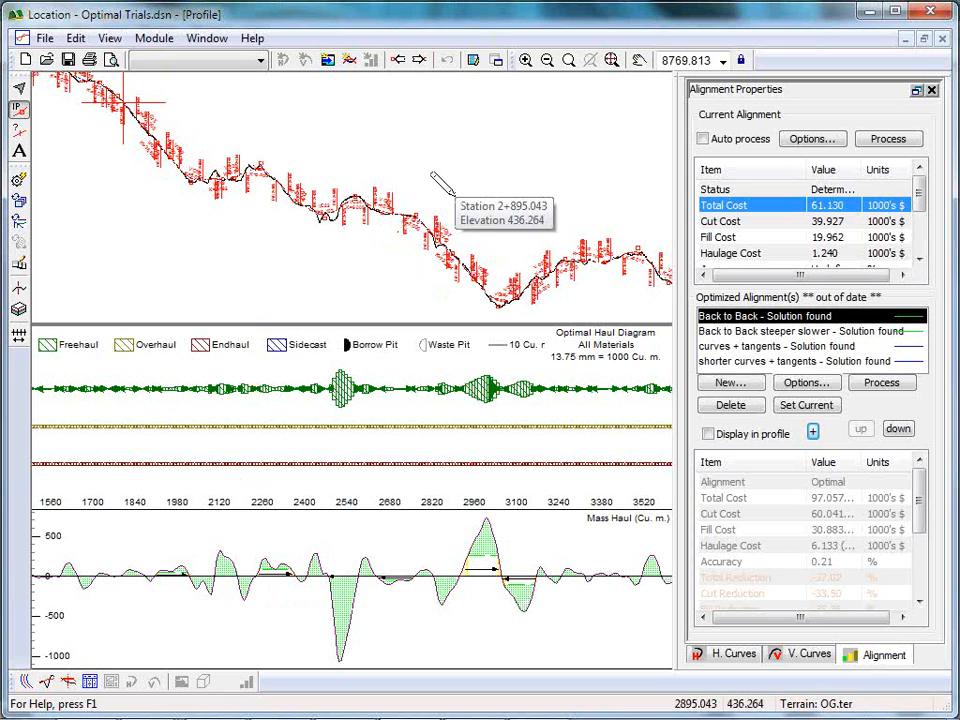
Reopen the design route 1.dsn without saving the changes to Optimal Trials.
left_click(44, 38)
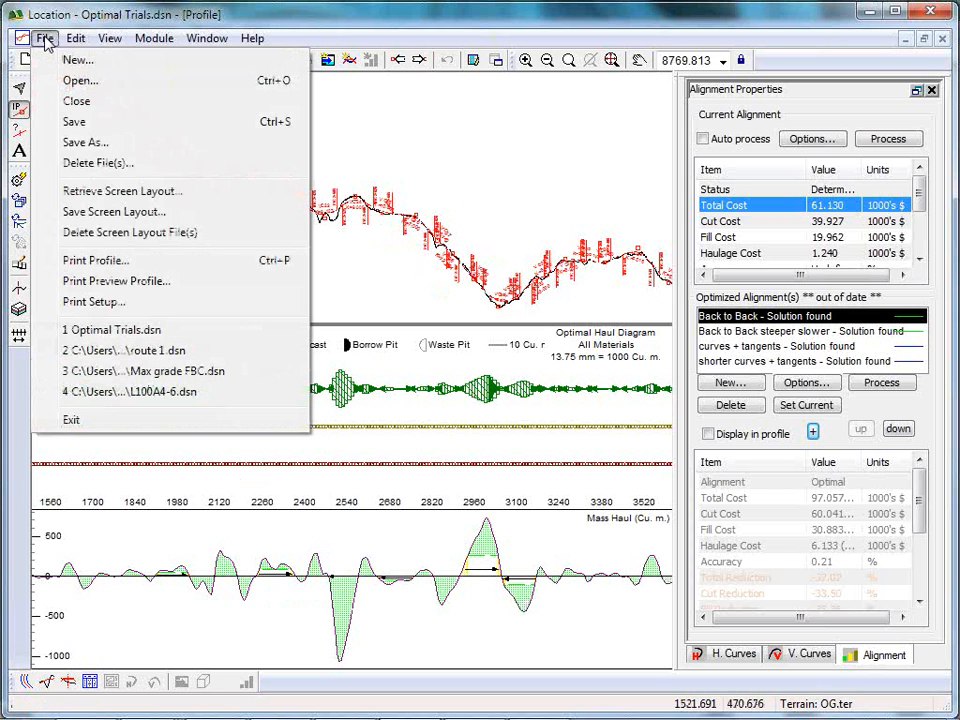
left_click(147, 357)
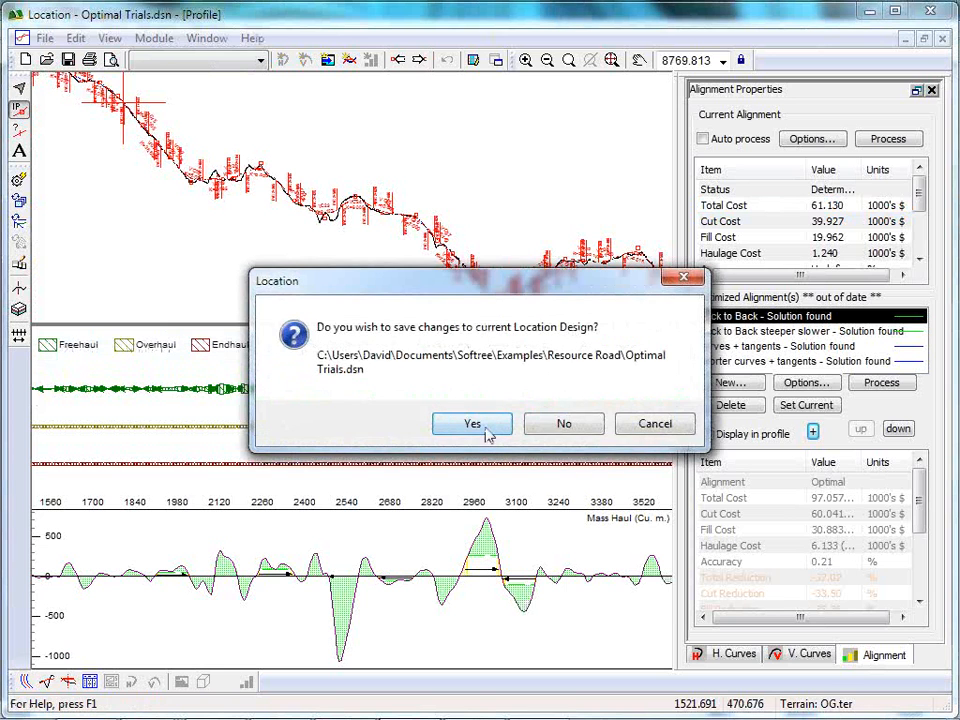
left_click(566, 425)
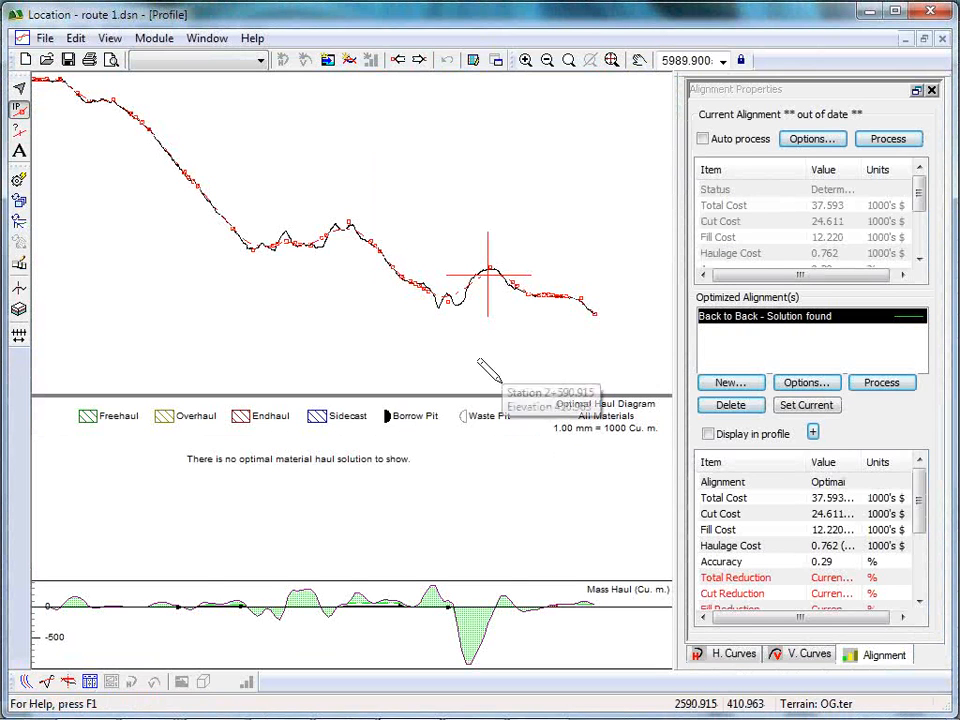
Show route 1 in plan view and look over the whole alignment on the terrain contours.
left_click(22, 679)
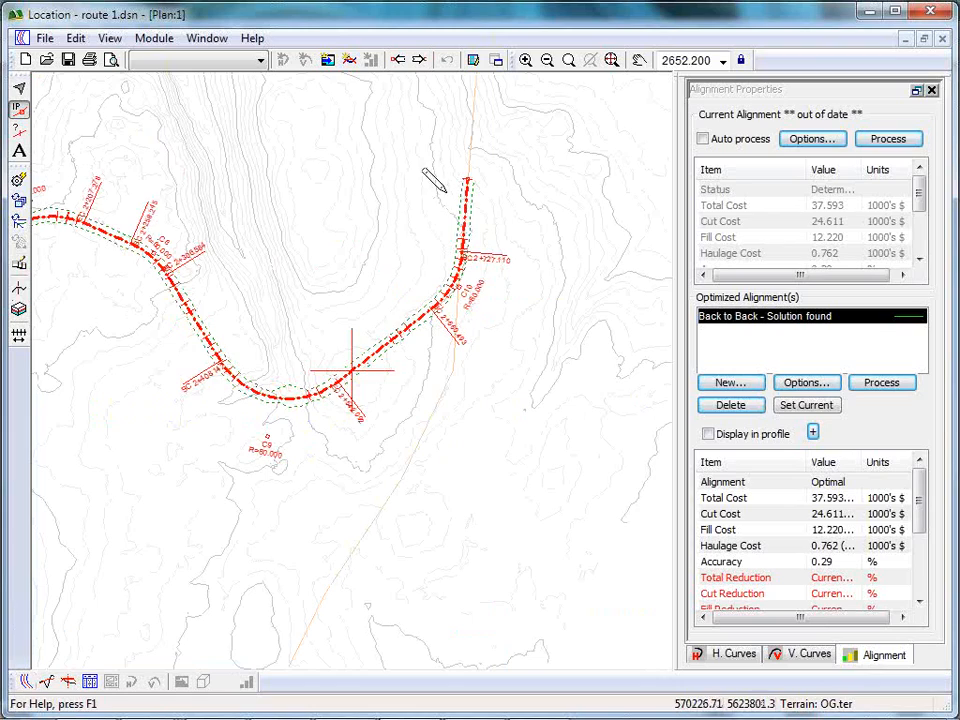
middle_click_drag(300, 369, 472, 195)
scroll(480, 205, "down", 5)
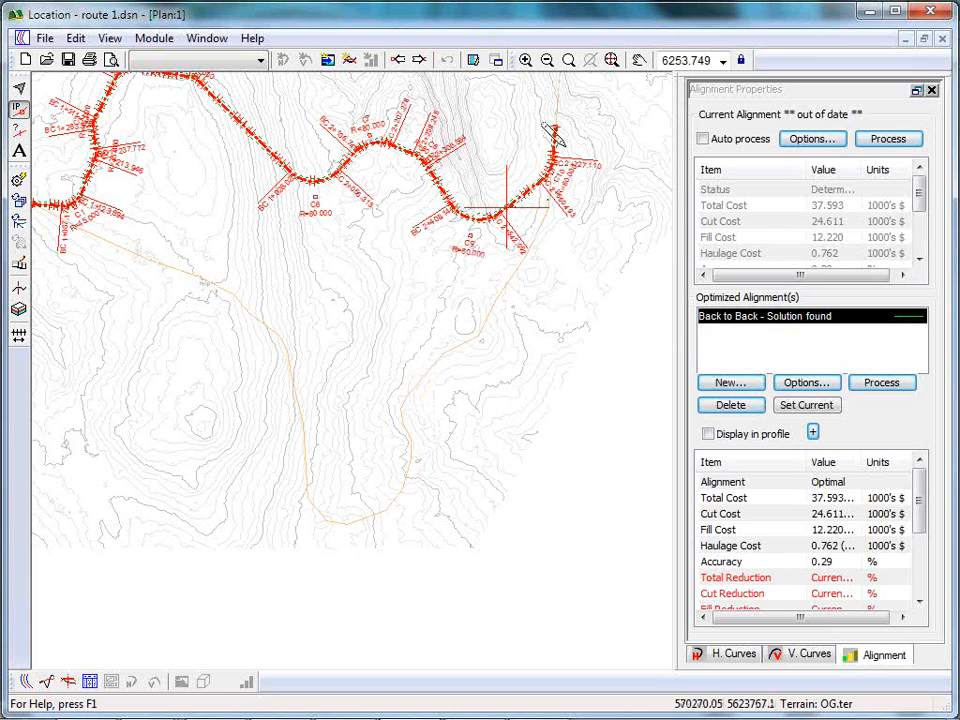
middle_click_drag(260, 329, 306, 400)
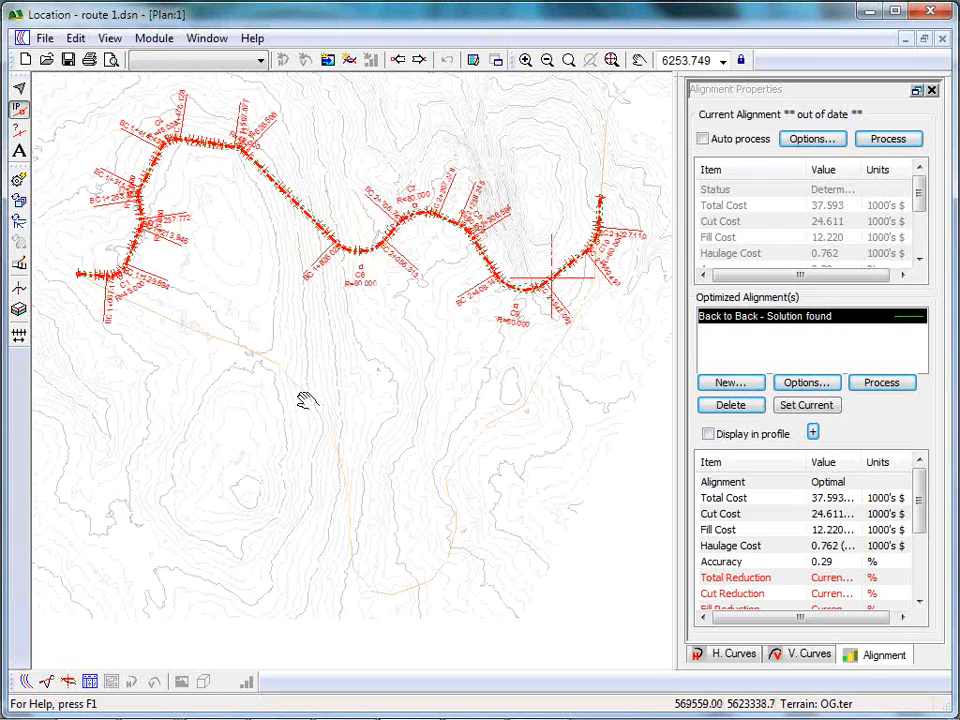
scroll(312, 396, "up", 1)
mouse_move(323, 223)
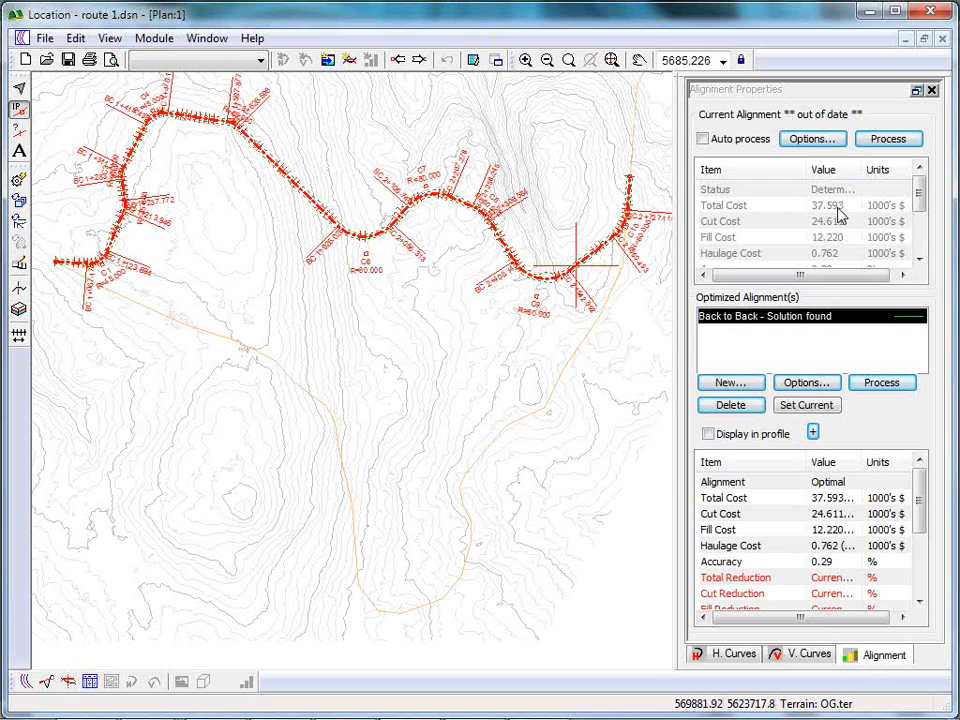
Check the handling and movement costs of the ground types in the current alignment's optimization options, leaving them unchanged.
left_click(805, 140)
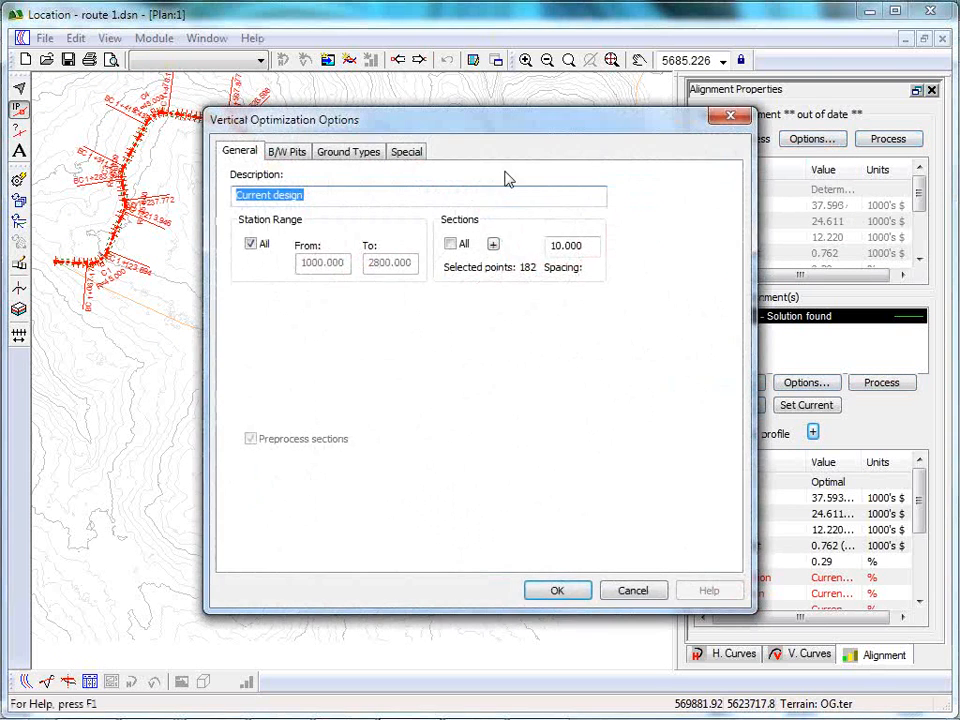
left_click(346, 155)
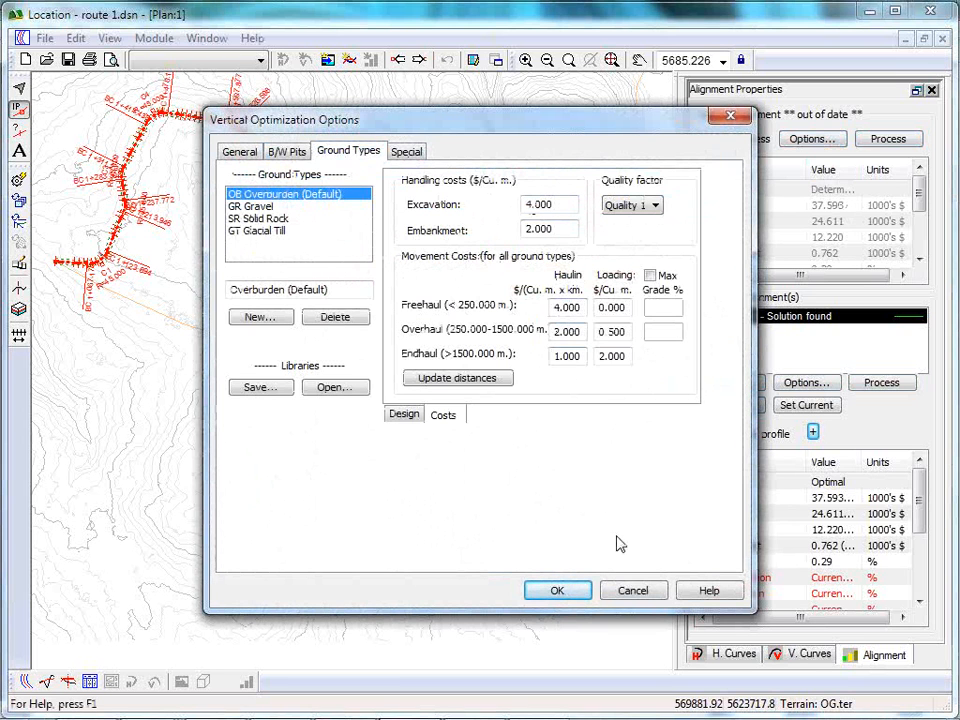
left_click(633, 592)
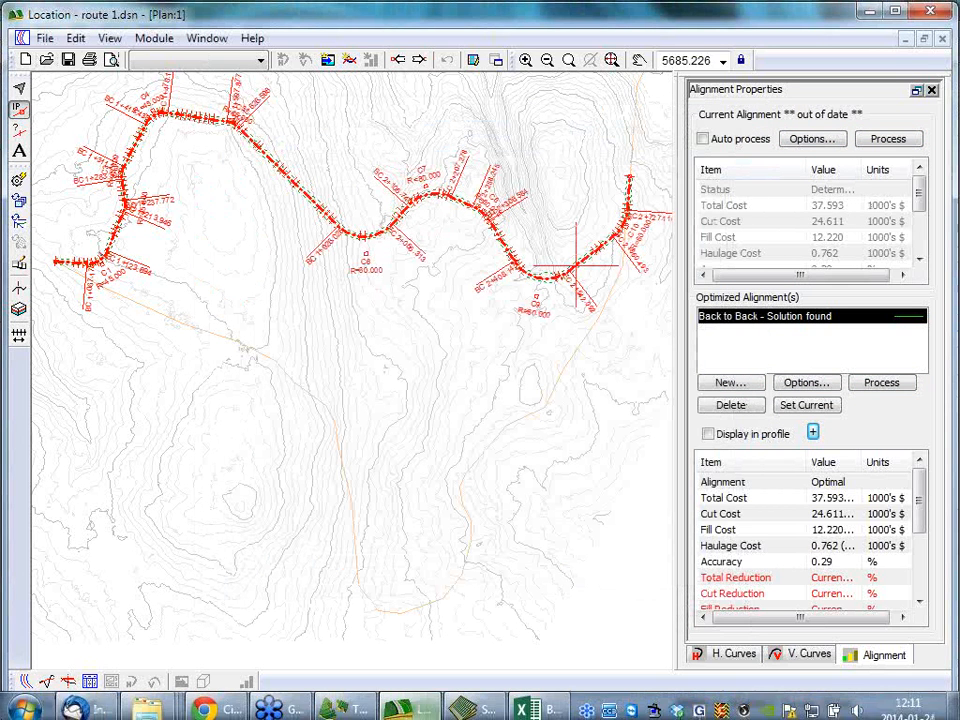
Start a second Location window and open the design route 2.dsn from the Resource Road folder in it.
left_click(16, 708)
left_click(62, 188)
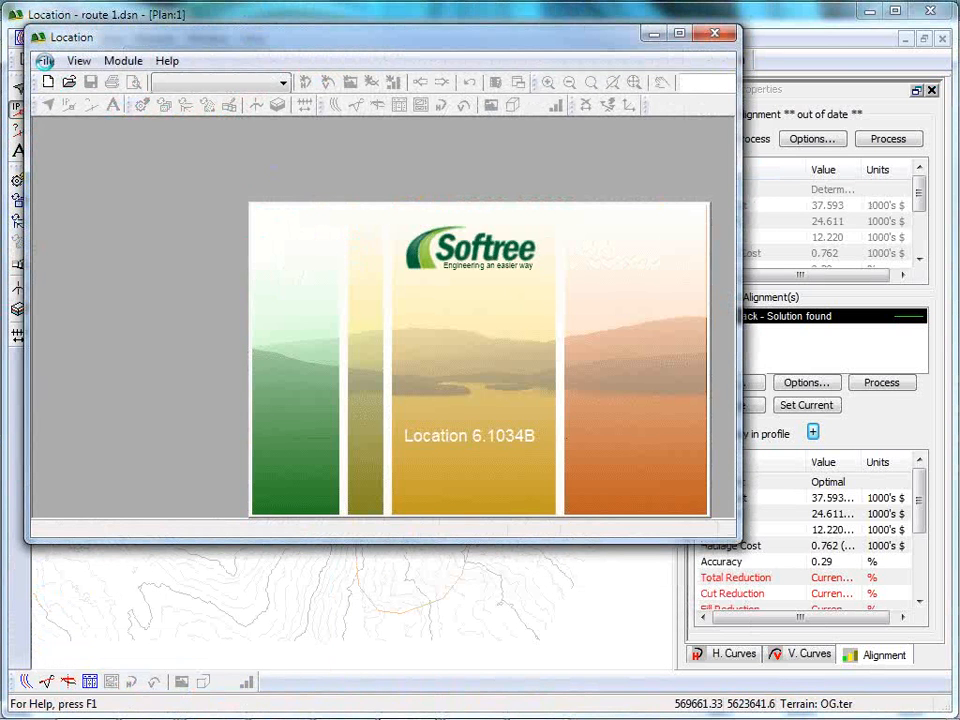
left_click(45, 61)
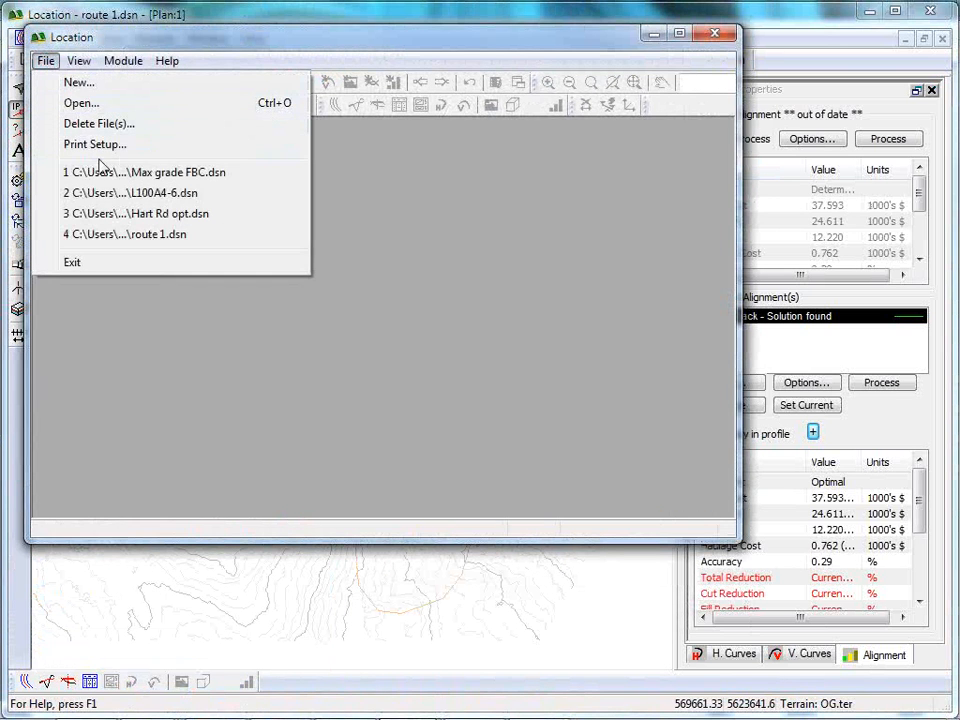
left_click(80, 103)
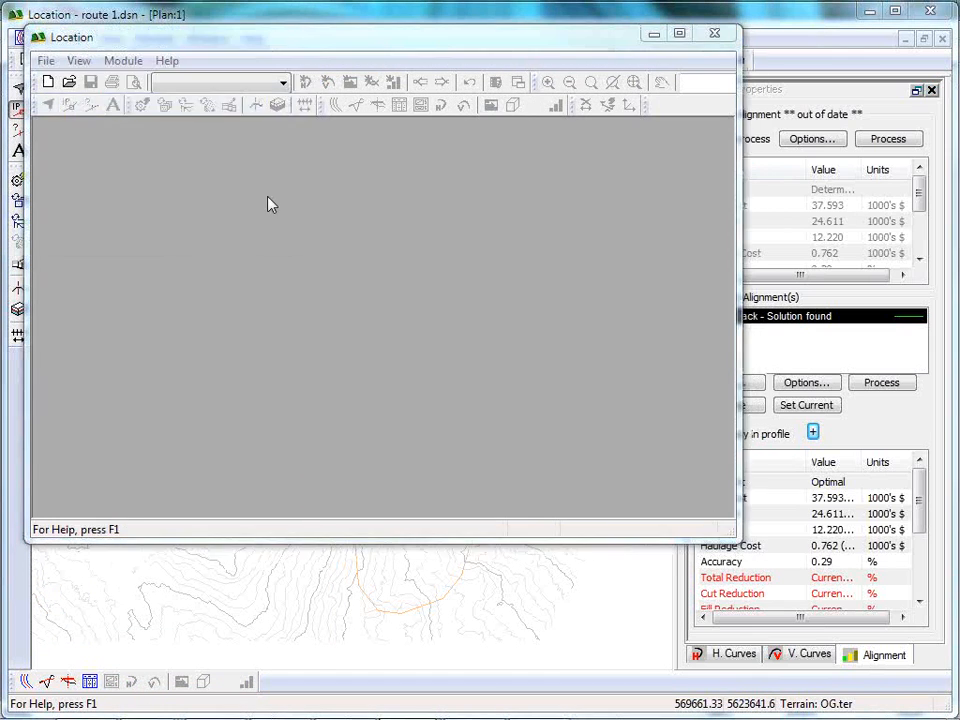
left_click(400, 306)
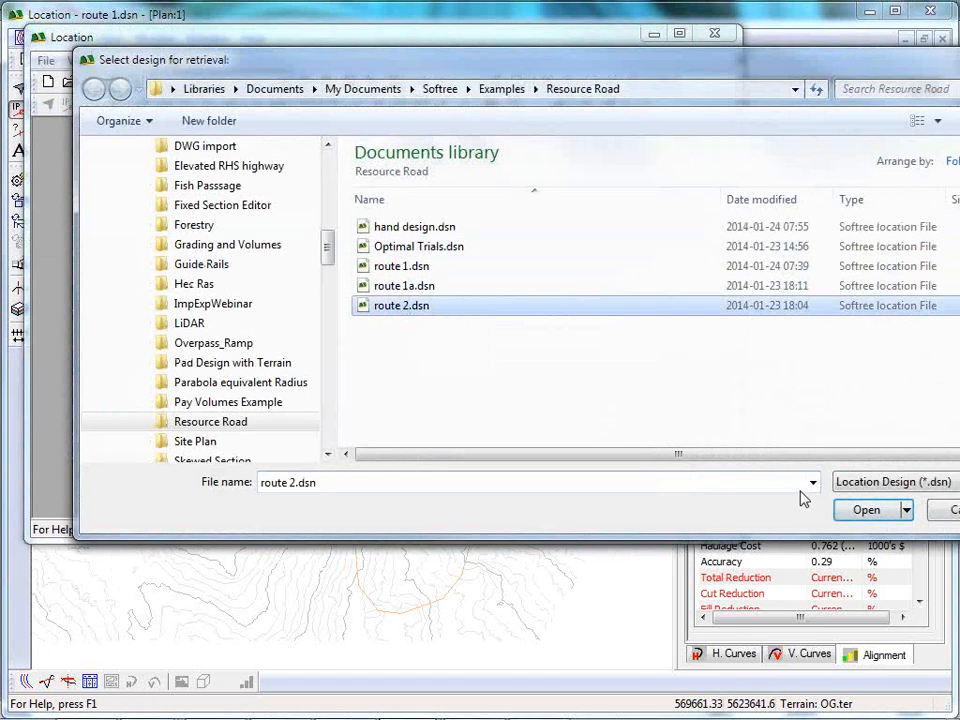
left_click(866, 510)
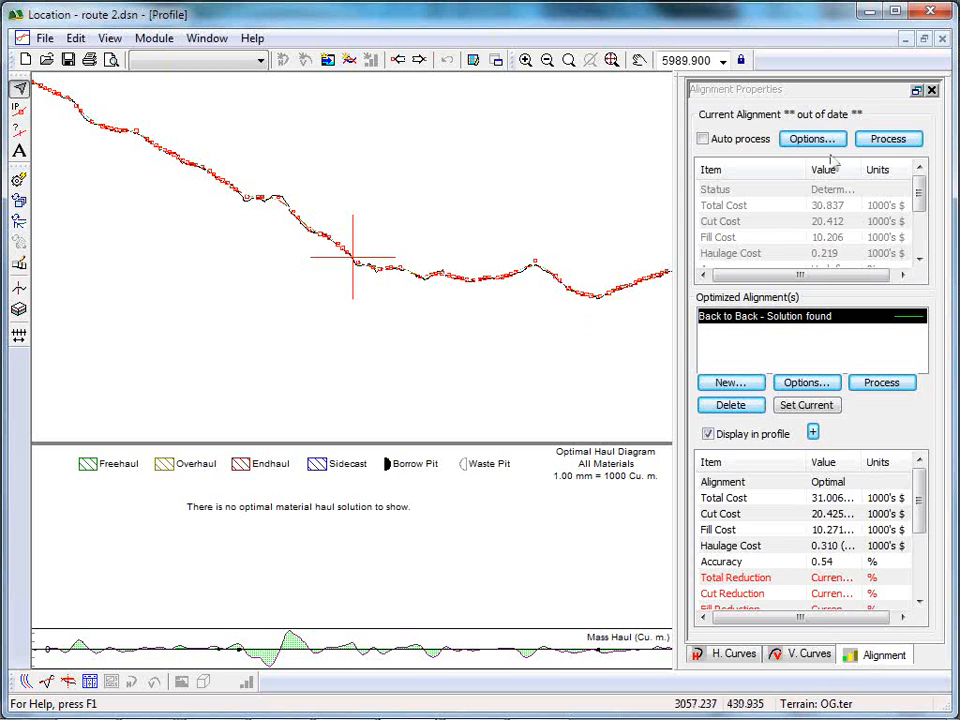
Process the current alignment of route 2 without auto-calculating the interval, continue past the status report, and view the profile to its end.
left_click(897, 141)
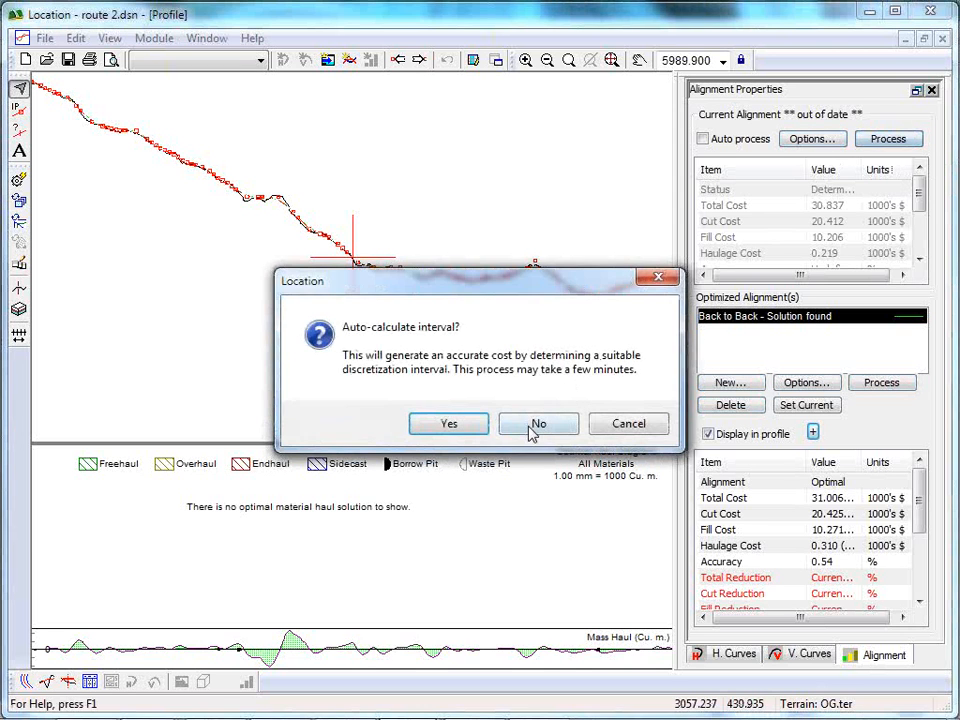
left_click(540, 362)
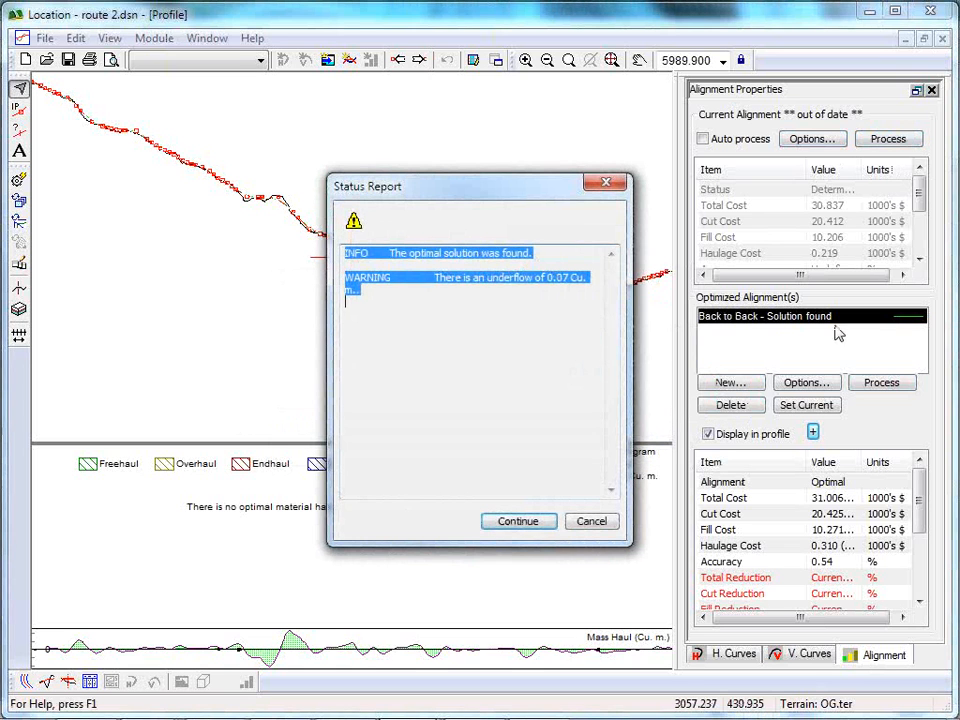
left_click(517, 522)
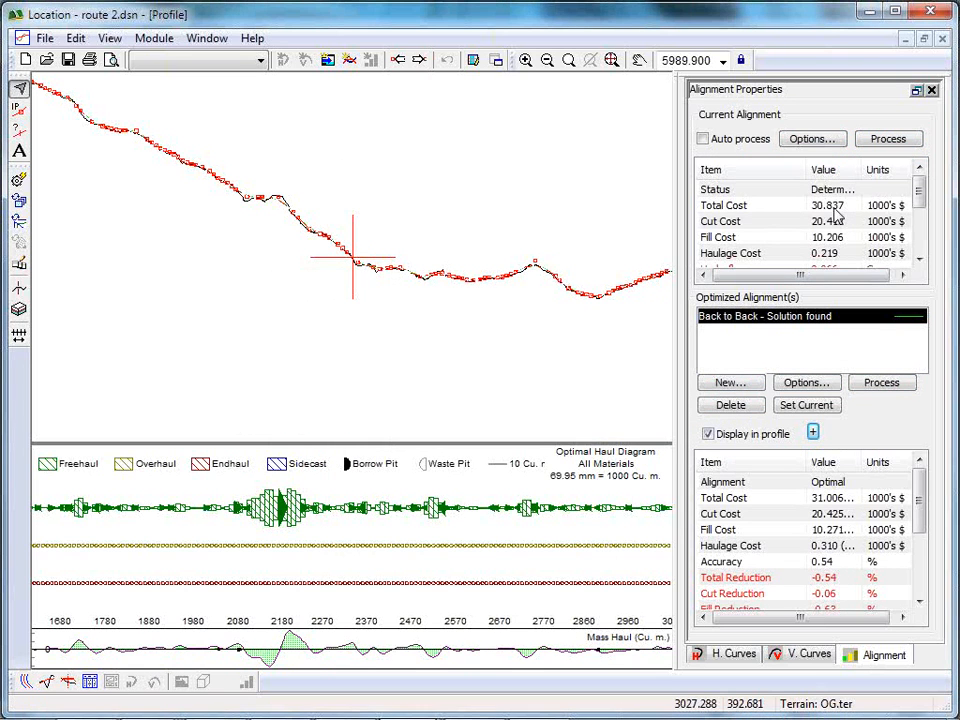
middle_click_drag(624, 320, 493, 322)
scroll(508, 326, "down", 3)
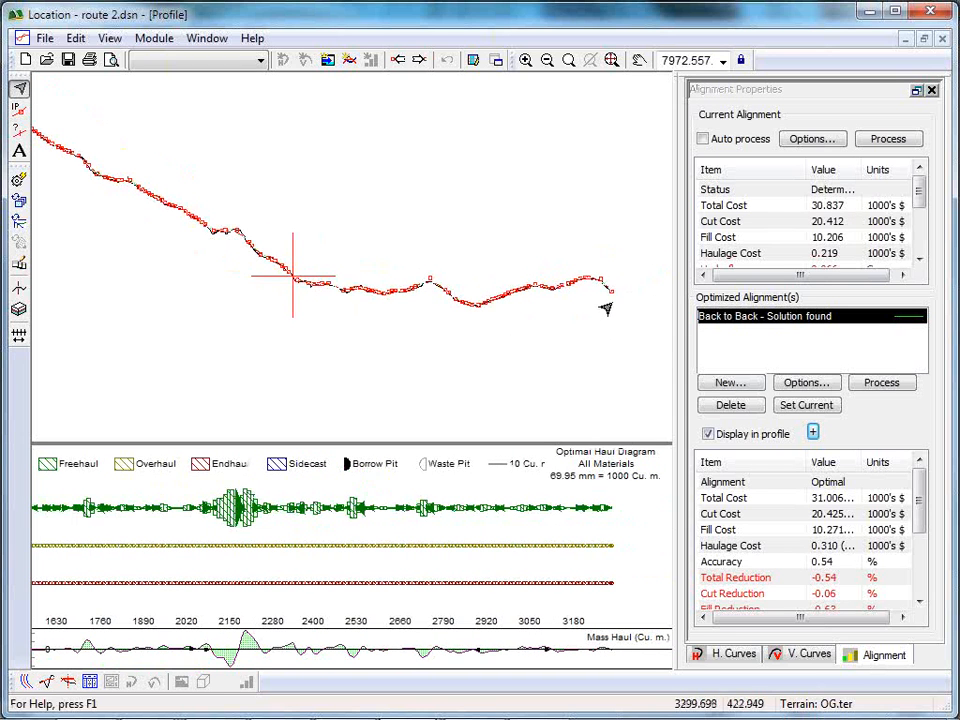
mouse_move(603, 296)
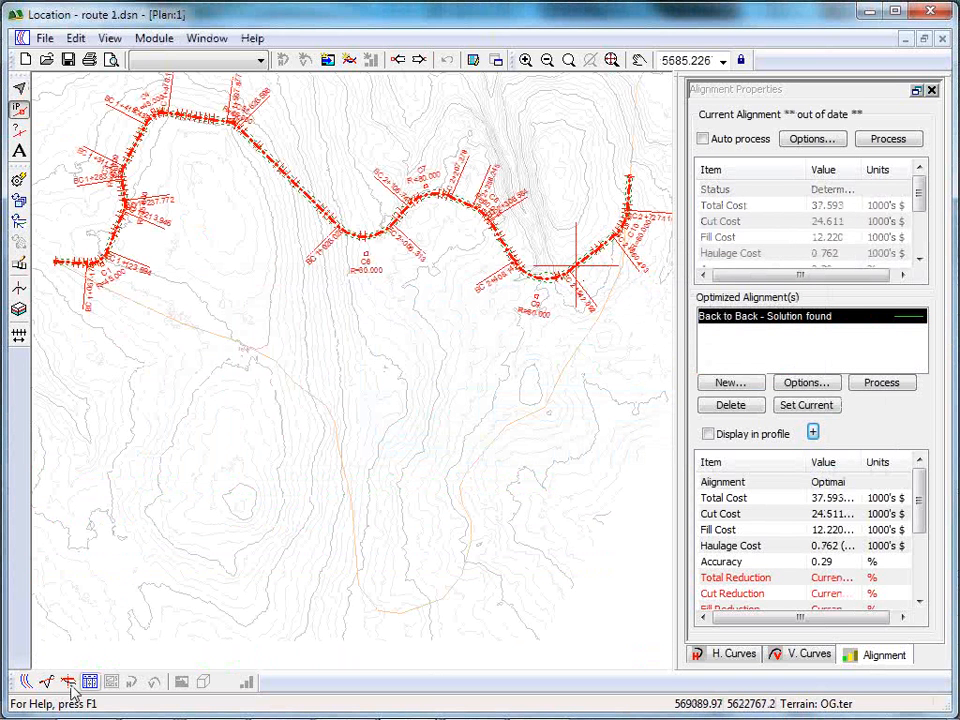
Switch back to route 1 and examine its profile and the road cross-section at station 2+560 up close.
left_click(45, 684)
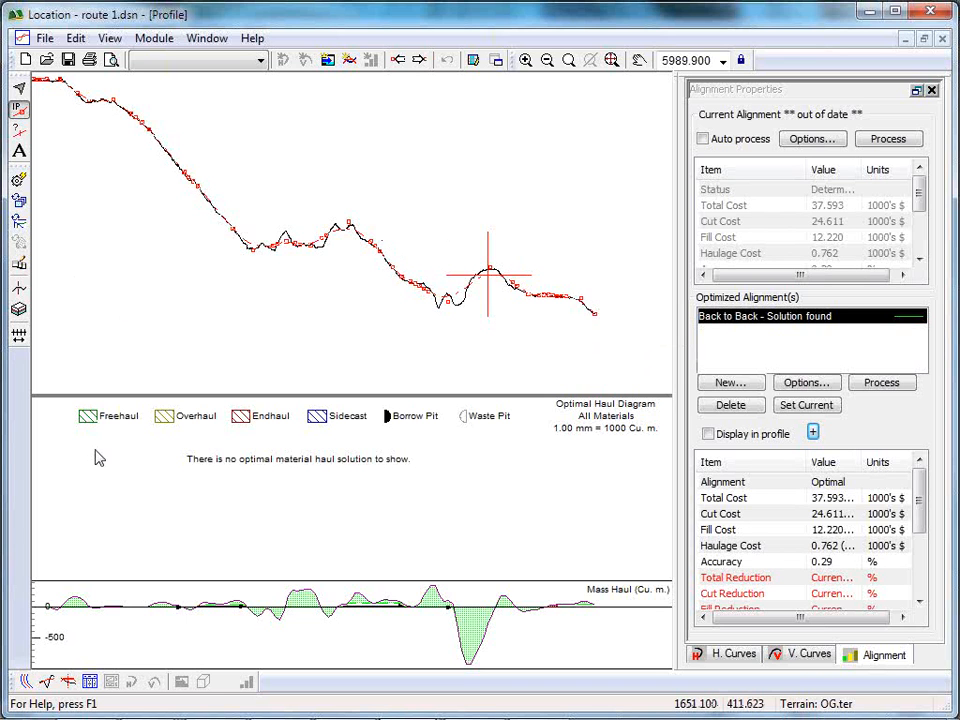
left_click(68, 681)
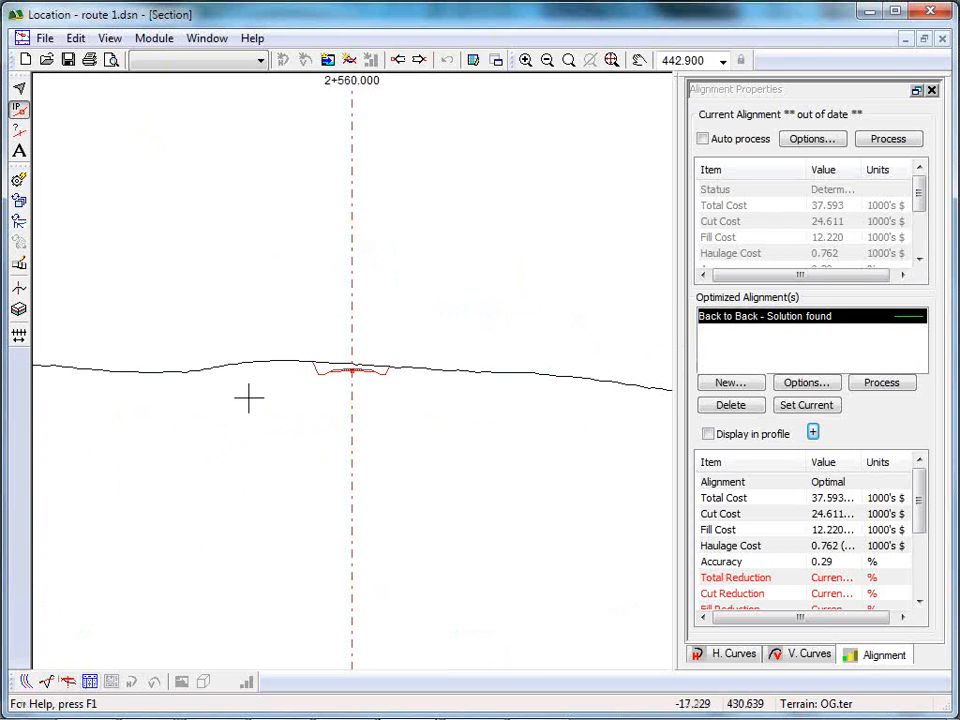
scroll(370, 388, "up", 8)
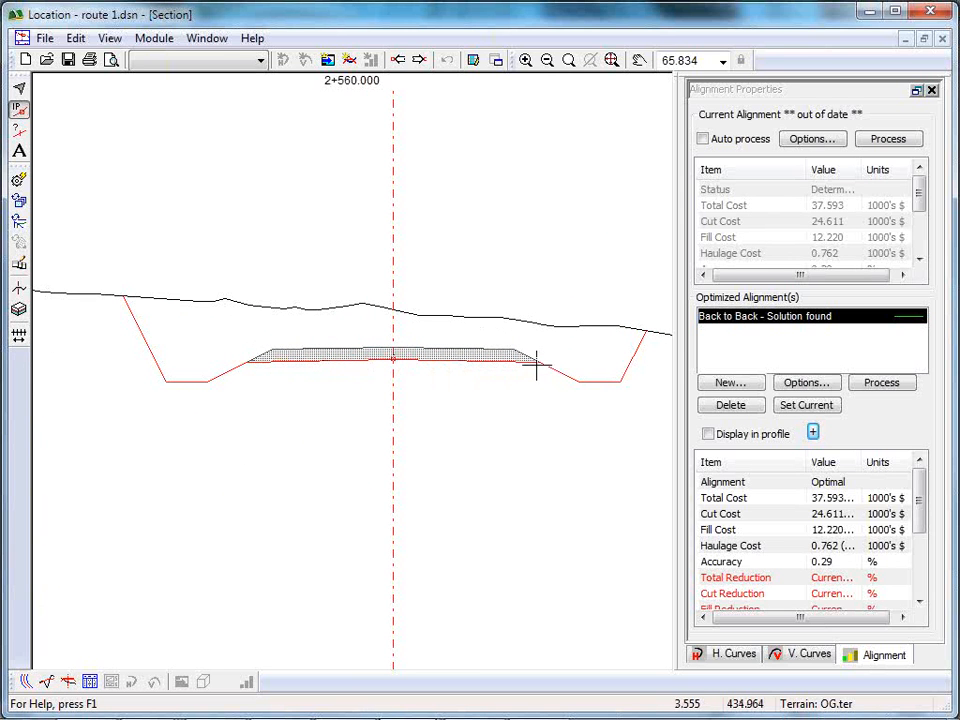
mouse_move(536, 362)
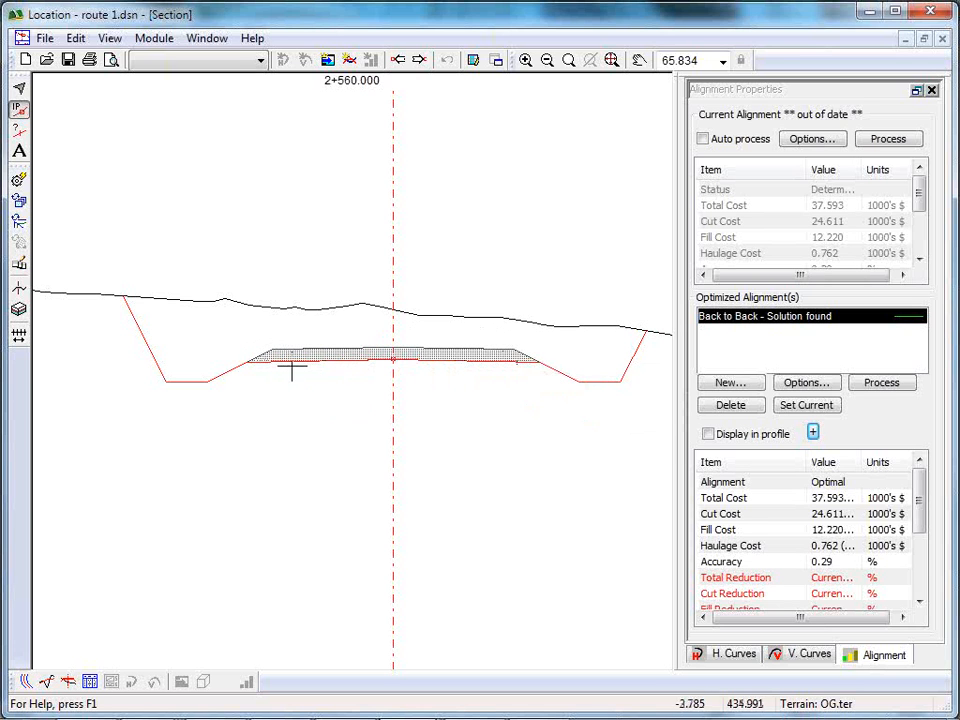
mouse_move(405, 352)
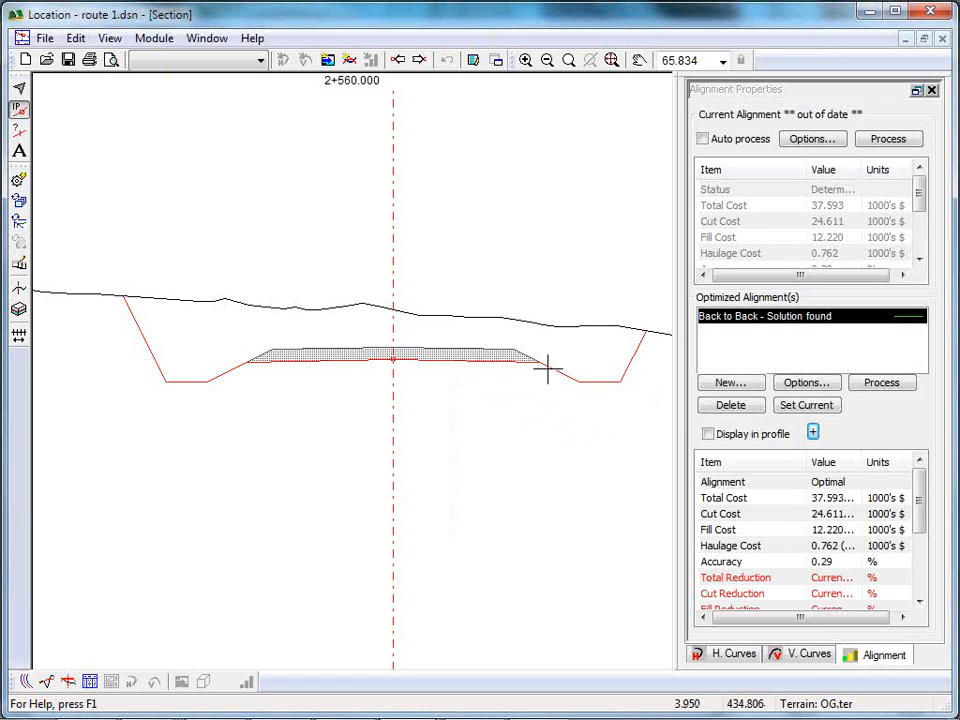
mouse_move(495, 352)
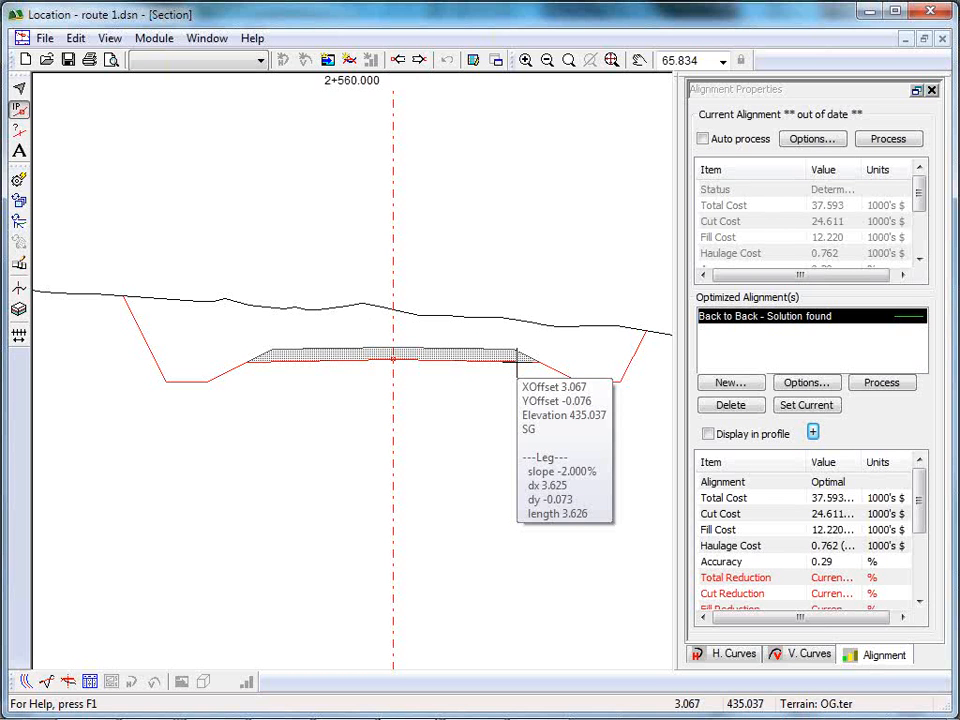
Return to route 1's profile and reprocess its current alignment, continuing past the status report.
left_click(46, 681)
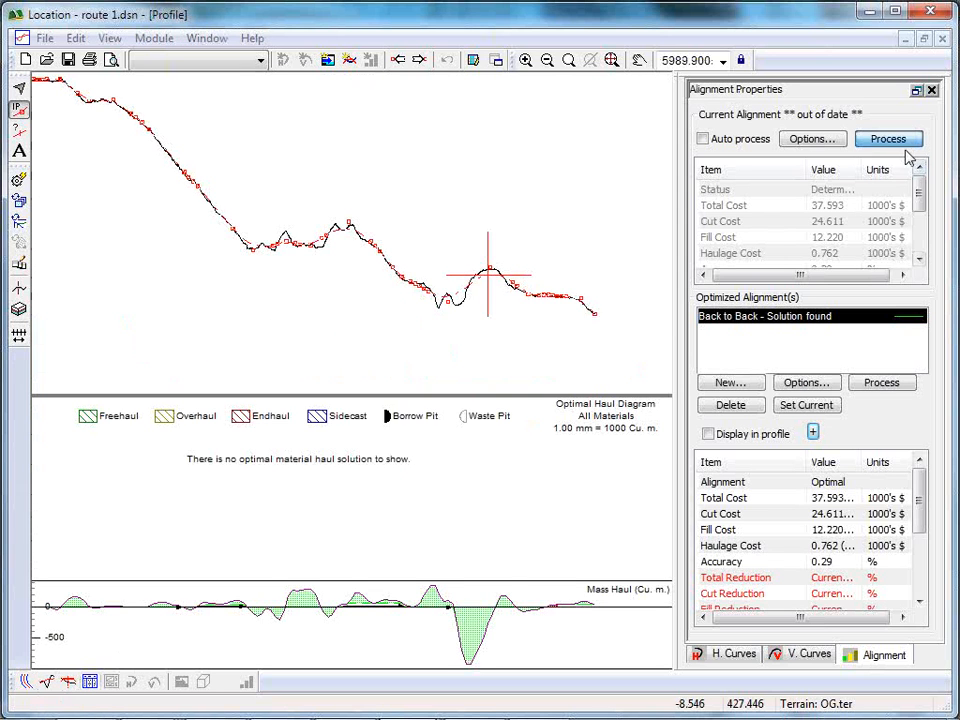
left_click(893, 140)
left_click(558, 426)
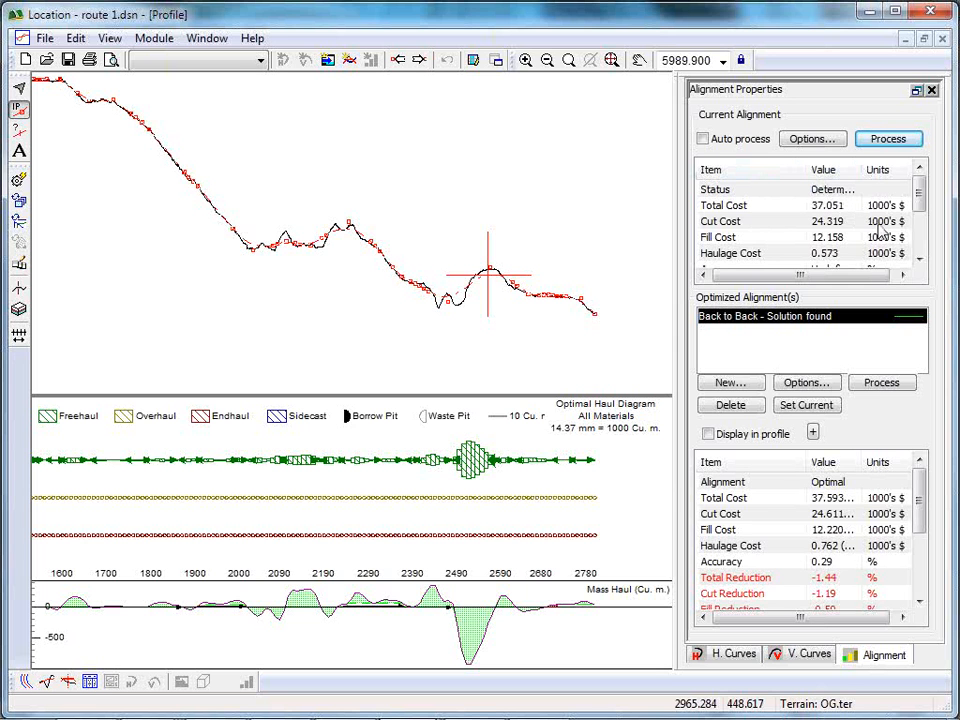
Switch to route 2 to compare its alignment costs, and bring up the NorthCR.tr1 traverse in Survey/Map.
key("alt+Tab")
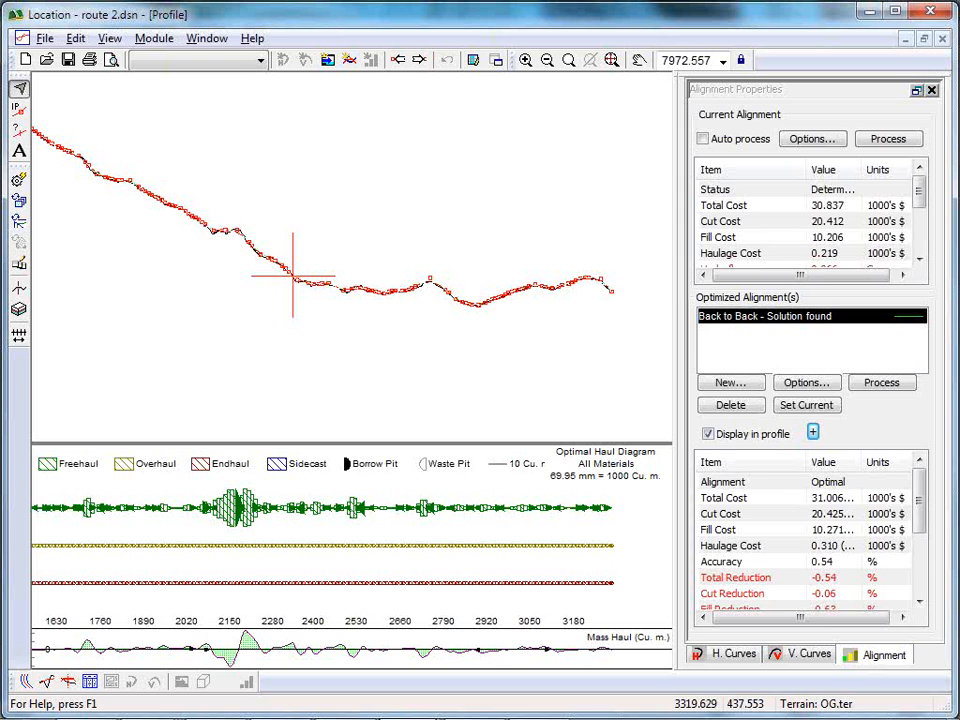
mouse_move(240, 718)
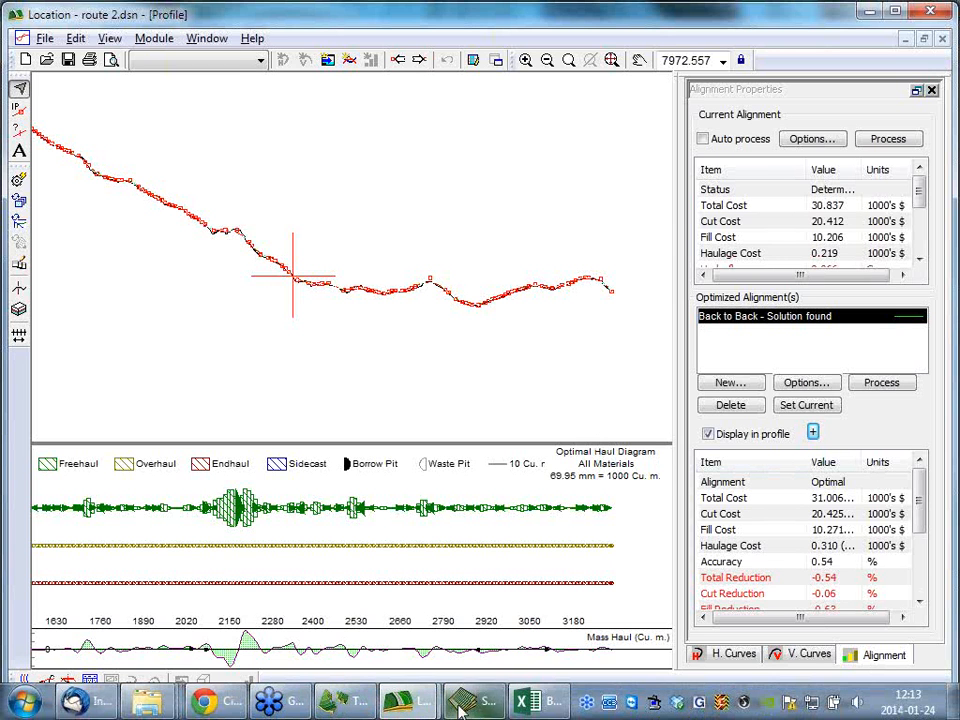
left_click(460, 701)
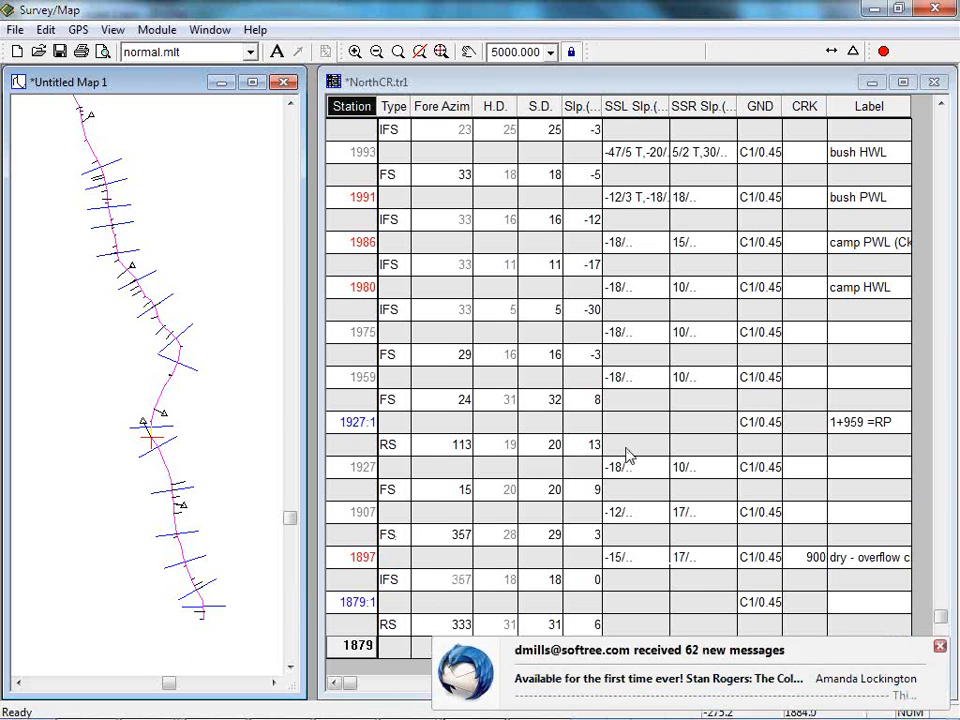
Switch back to route 1 in Location and examine the road cross-section at station 2+560.
mouse_move(413, 712)
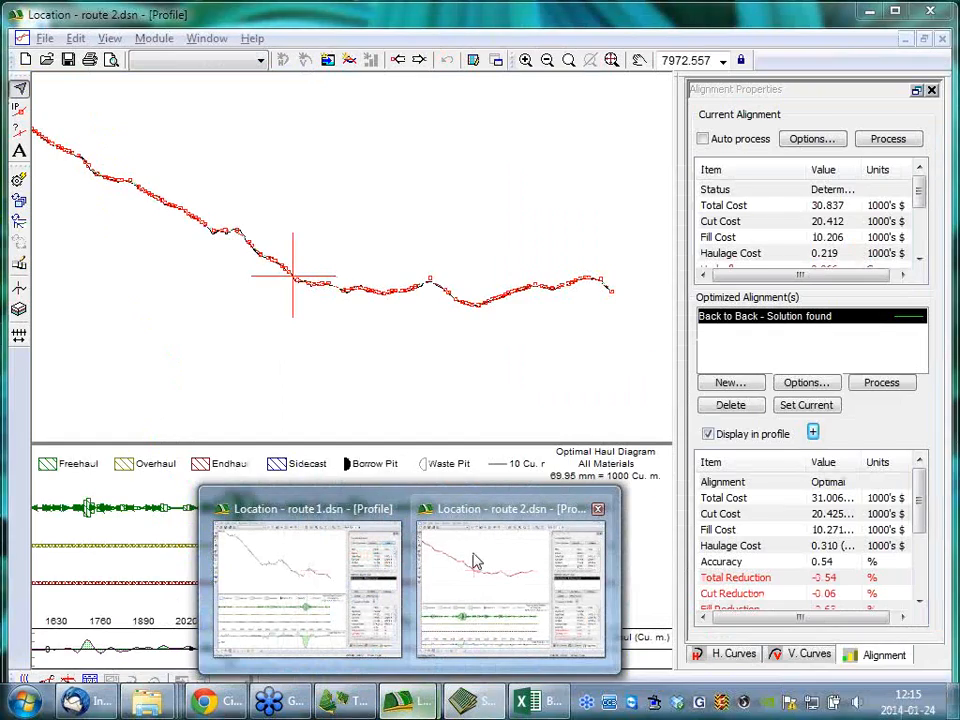
left_click(326, 548)
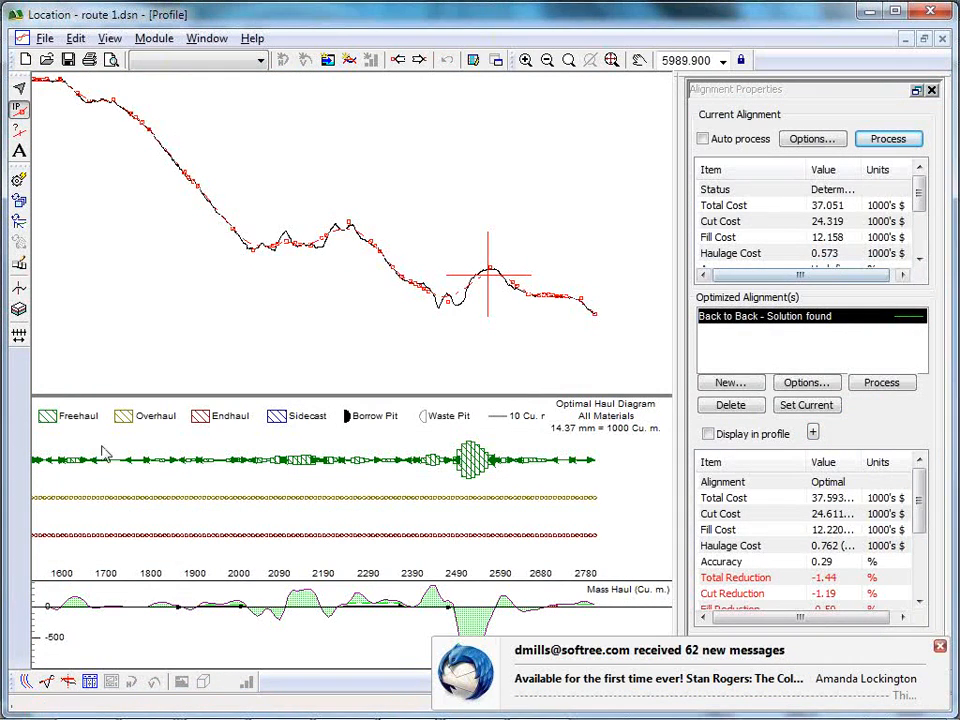
left_click(68, 681)
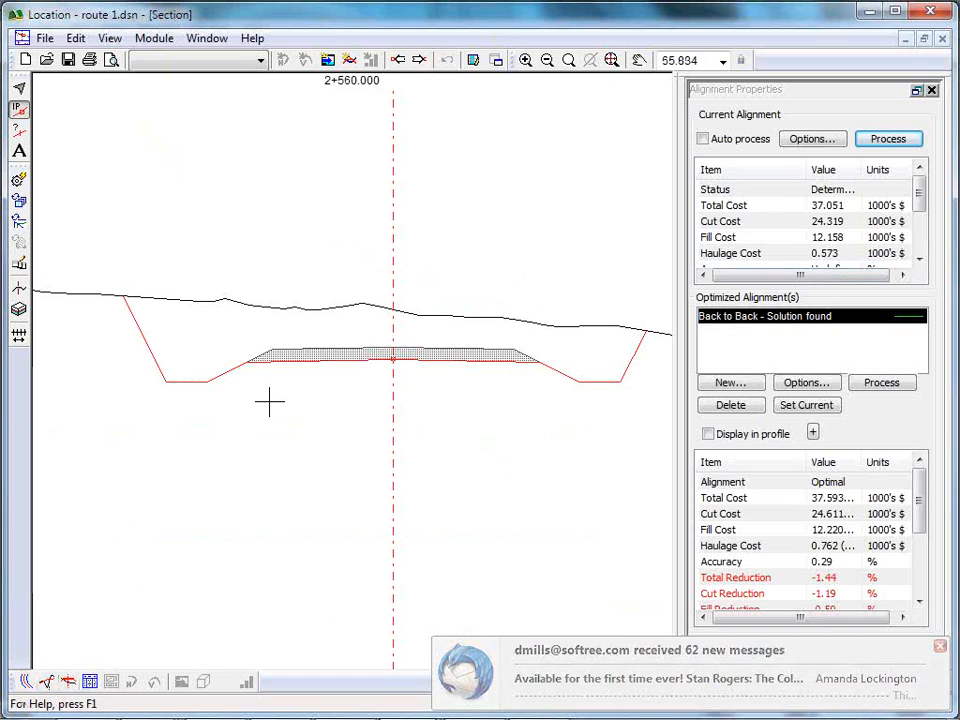
mouse_move(194, 333)
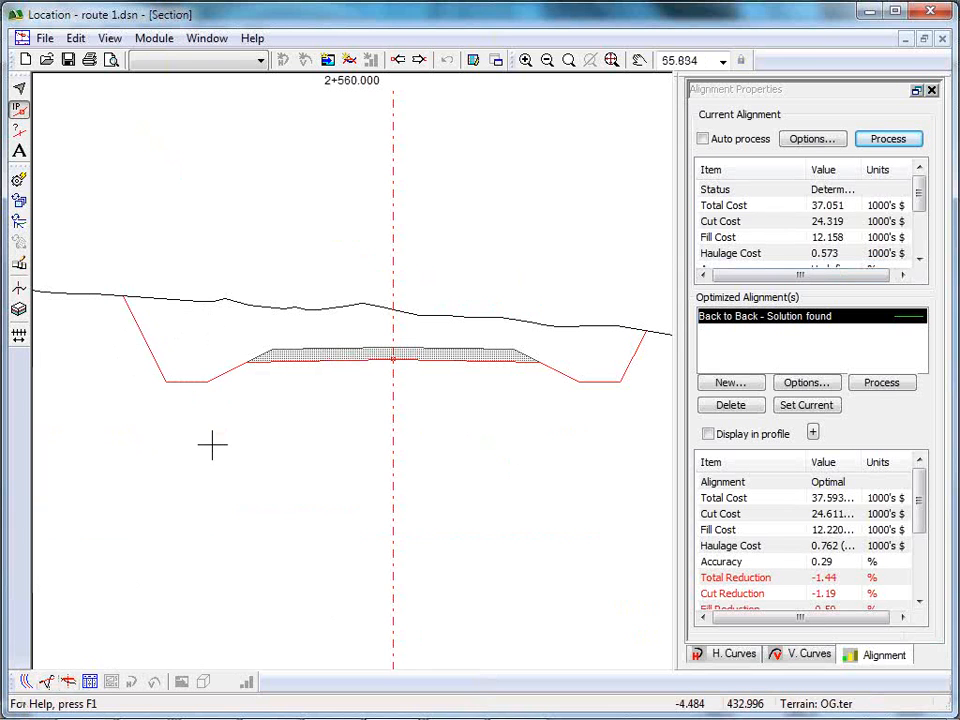
mouse_move(212, 444)
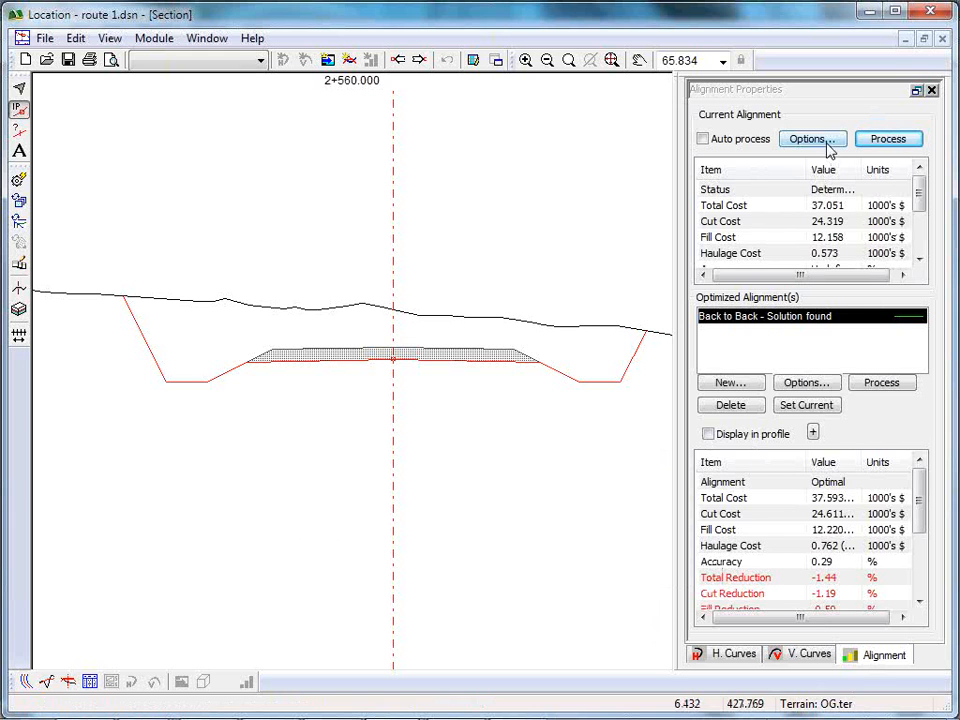
Check the ground types' handling and movement costs in the Back to Back optimization options, leaving them unchanged.
left_click(785, 386)
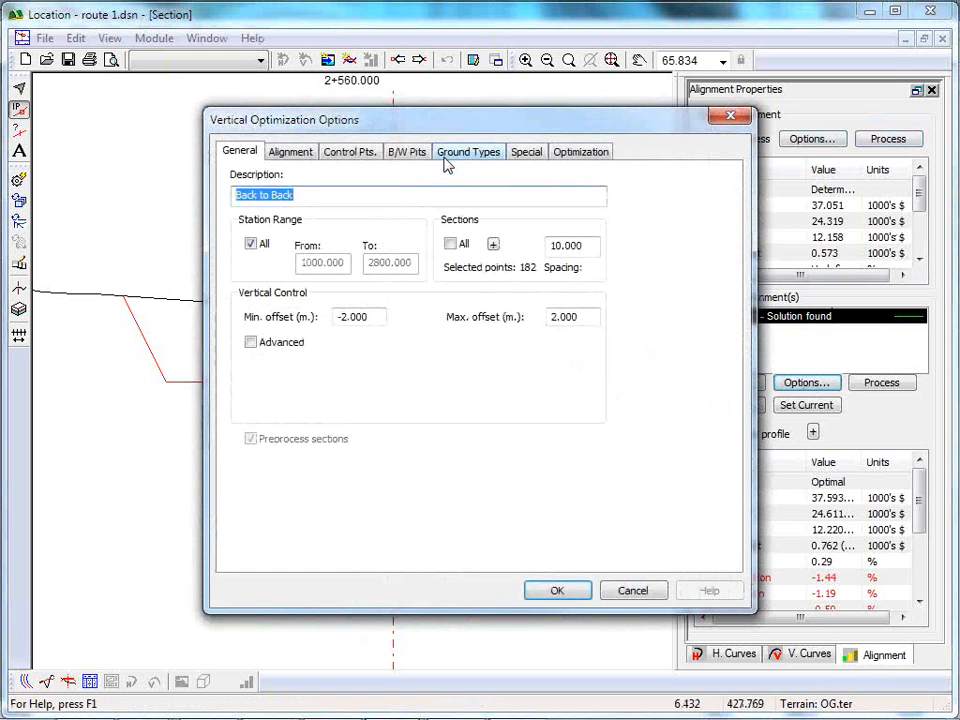
left_click(462, 152)
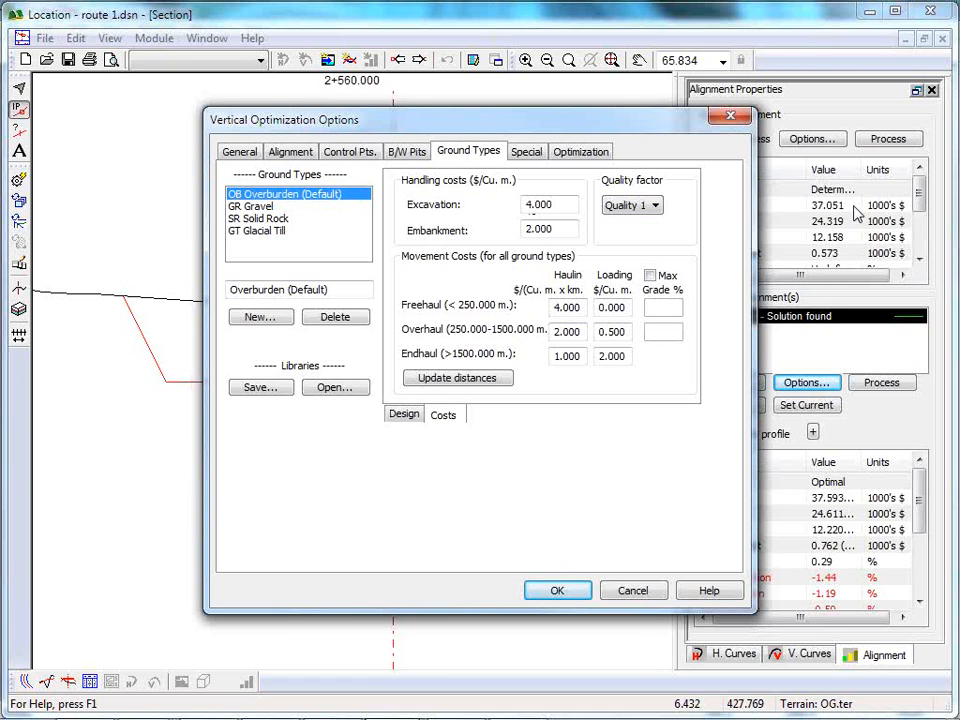
left_click(645, 595)
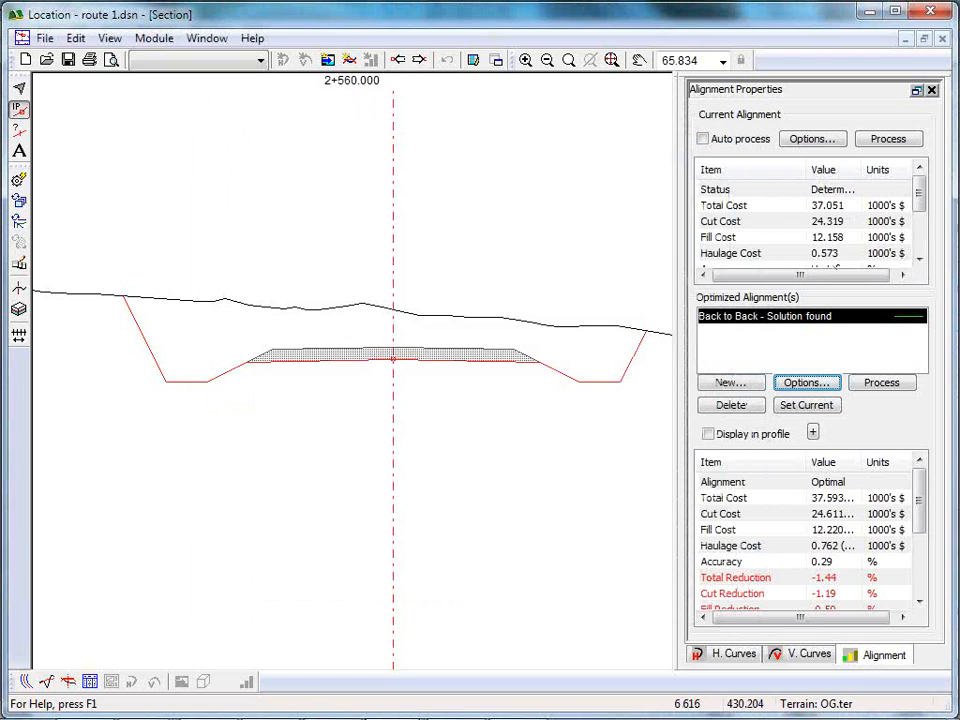